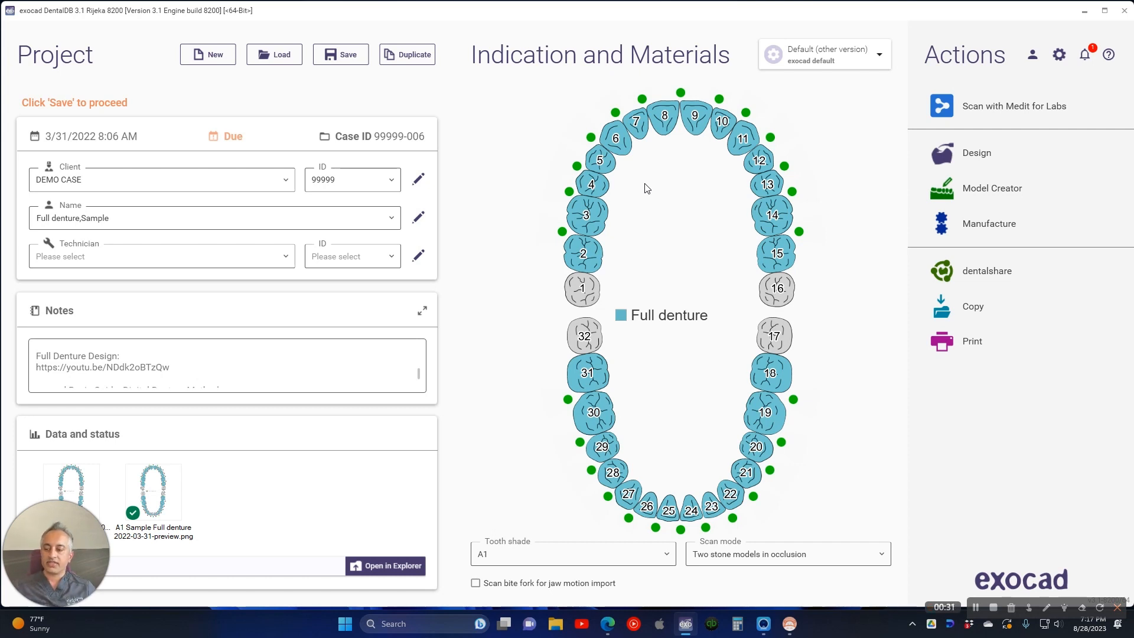
# Highlight the Full Denture Design video link in the project notes
pyautogui.tripleClick(156, 373)
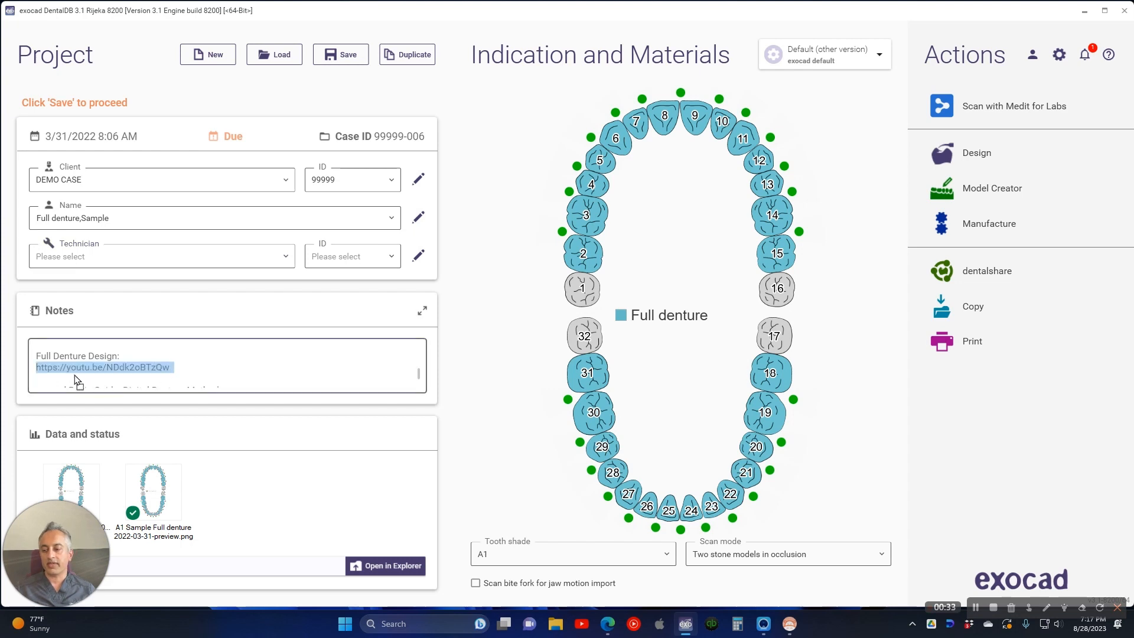
pyautogui.click(69, 371)
pyautogui.doubleClick(70, 370)
pyautogui.click(69, 370)
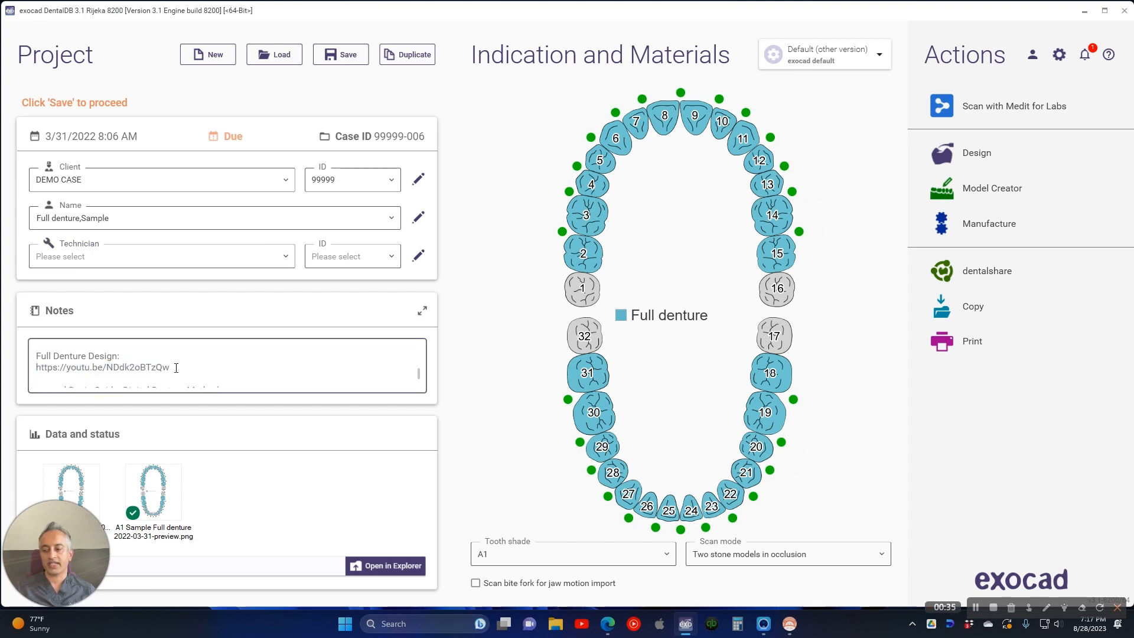
pyautogui.moveTo(176, 368); pyautogui.dragTo(21, 372)
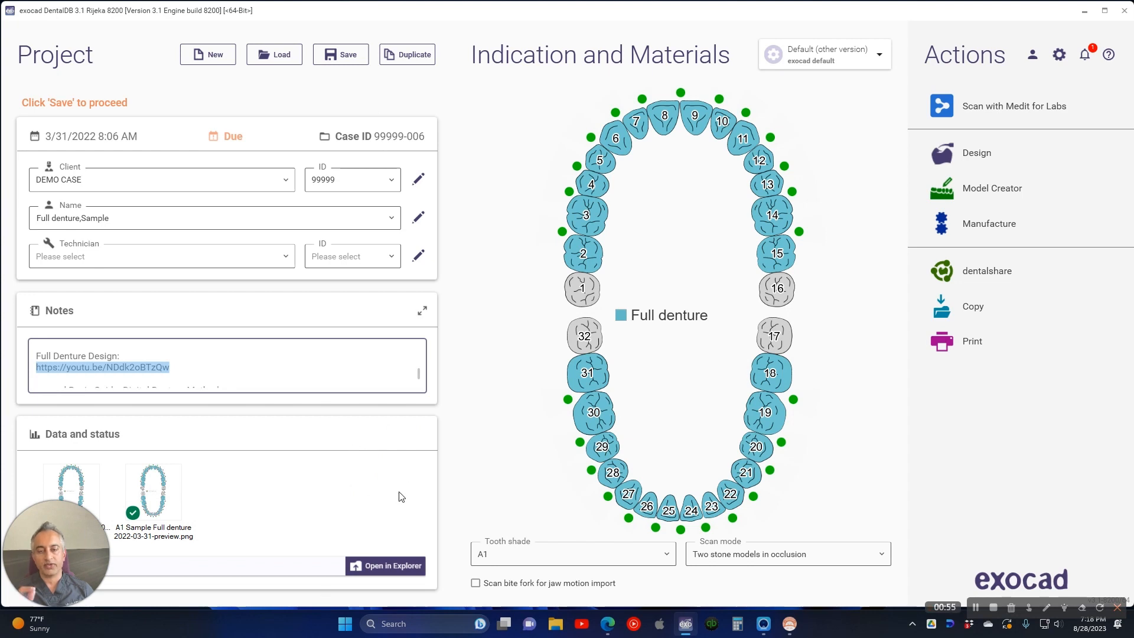
# Open the project's folder in File Explorer, look through its scan and preview image files, and close it
pyautogui.click(415, 566)
pyautogui.moveTo(500, 136); pyautogui.dragTo(392, 104)
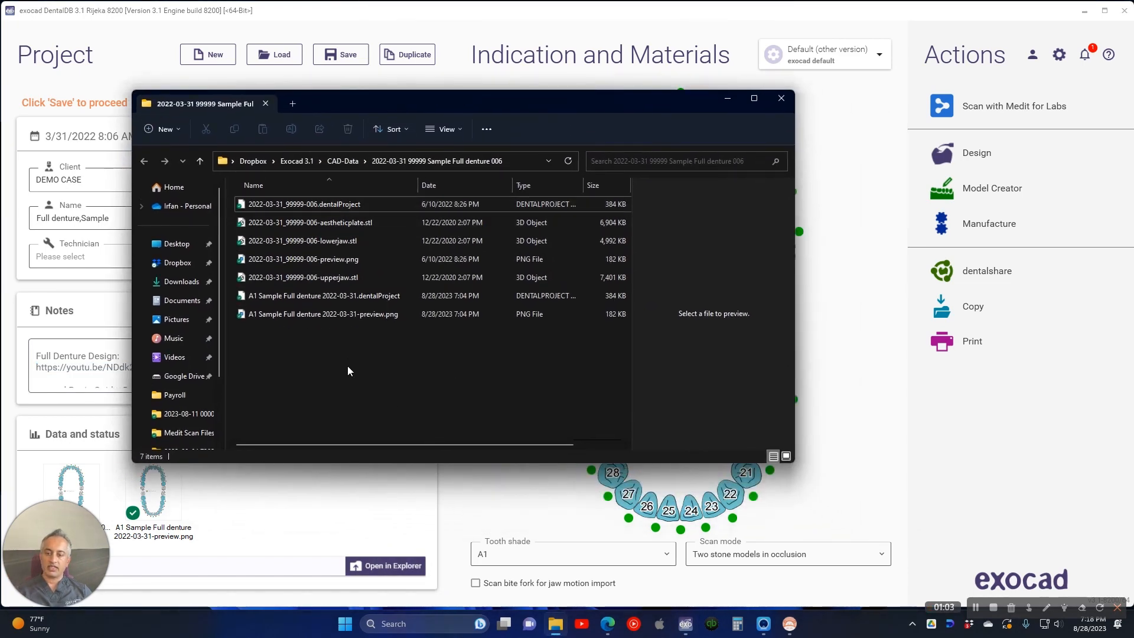
pyautogui.click(346, 239)
pyautogui.click(356, 218)
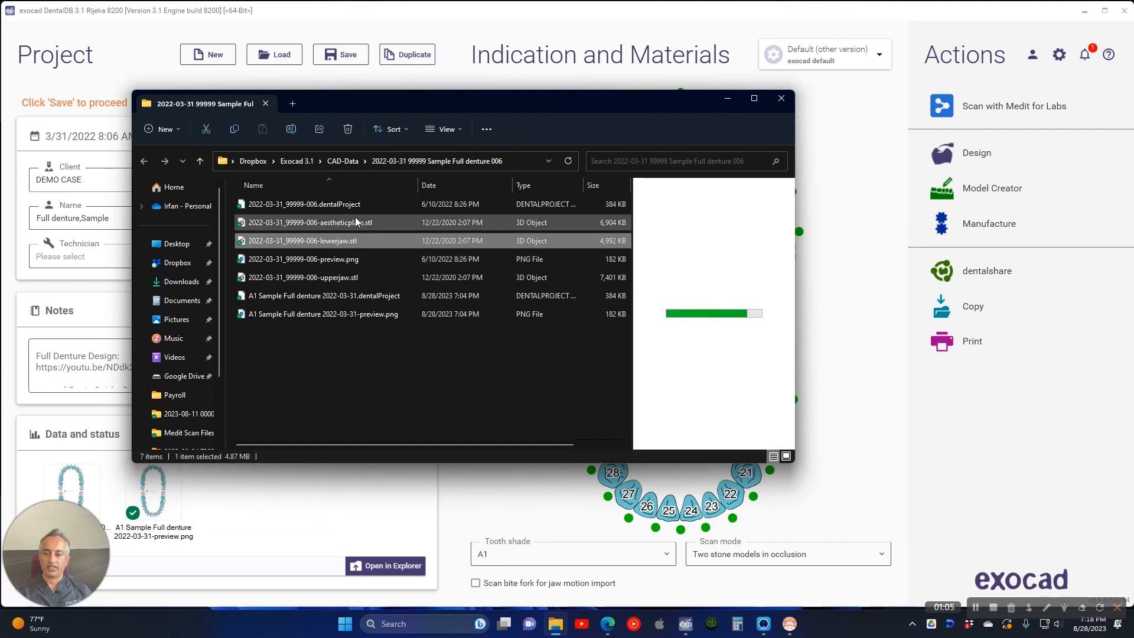
pyautogui.click(355, 260)
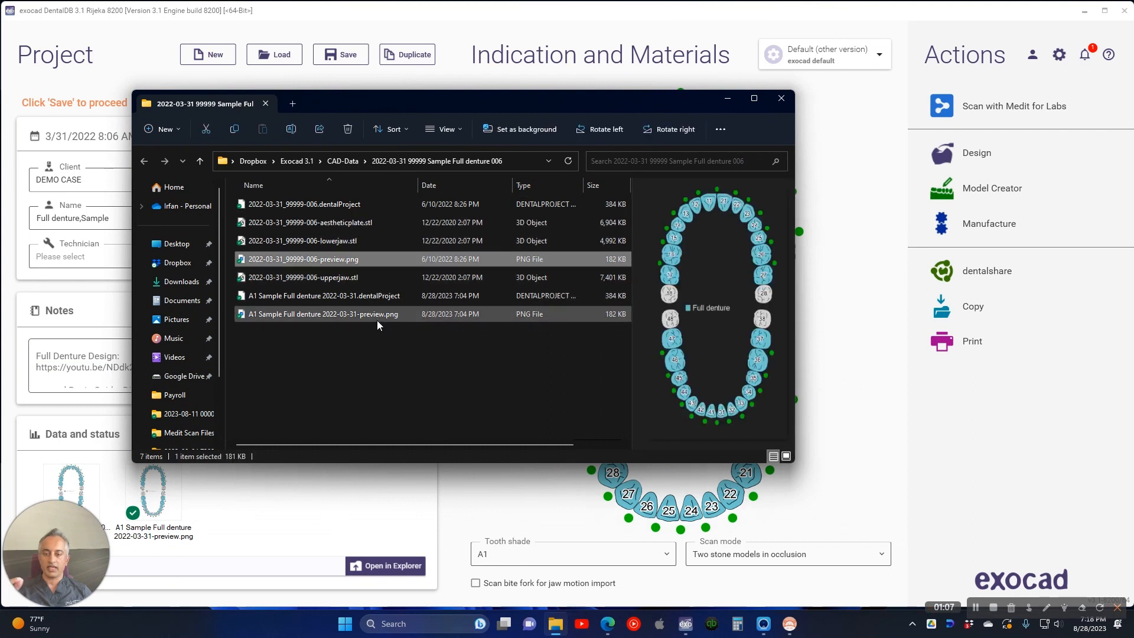
pyautogui.click(377, 316)
pyautogui.click(438, 361)
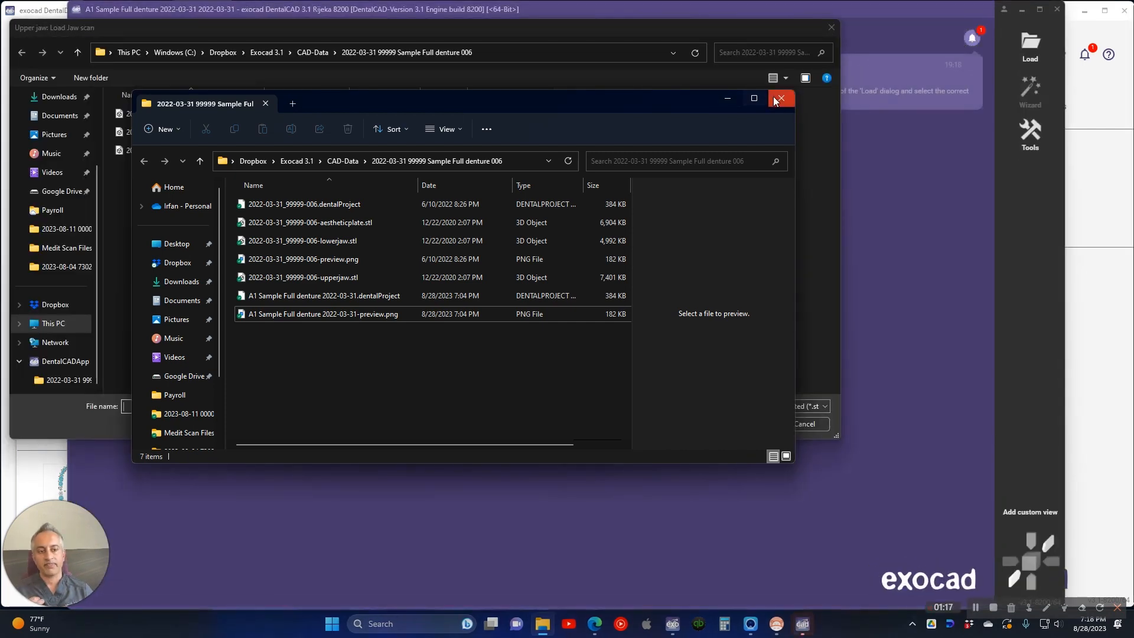
pyautogui.click(785, 99)
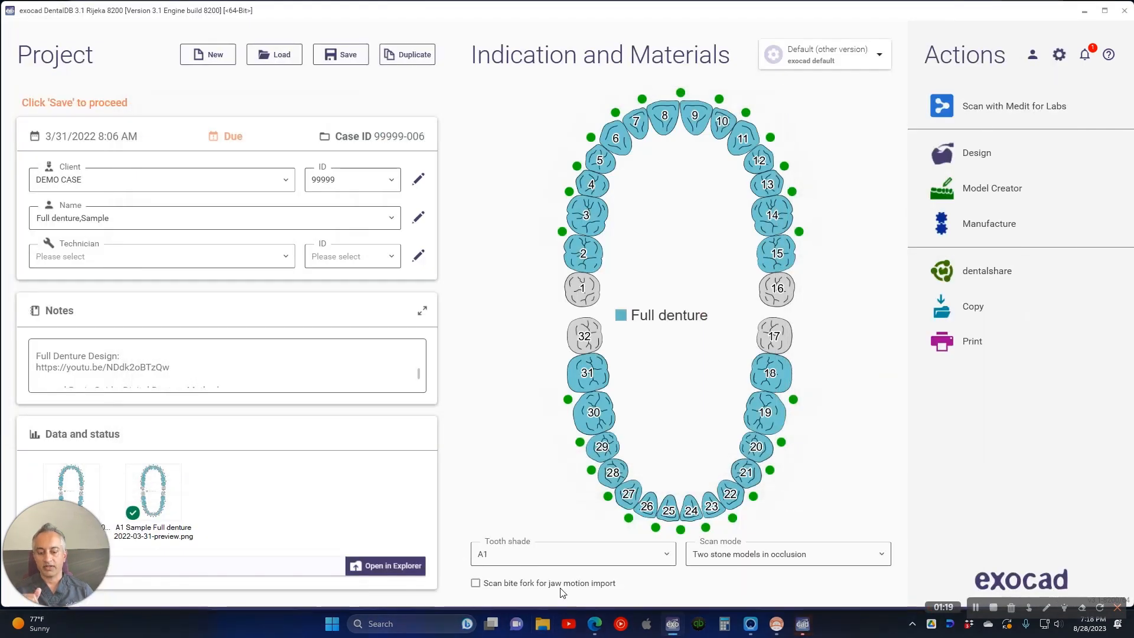
# Switch to DentalCAD and load the upperjaw STL file as the upper jaw scan
pyautogui.click(804, 630)
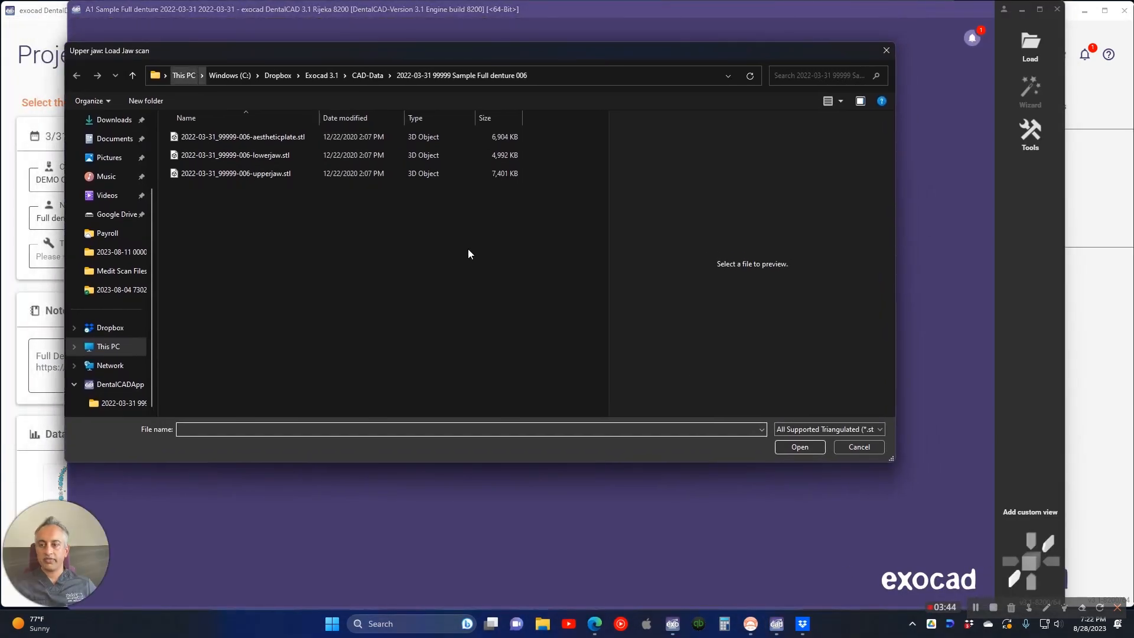
pyautogui.click(1031, 608)
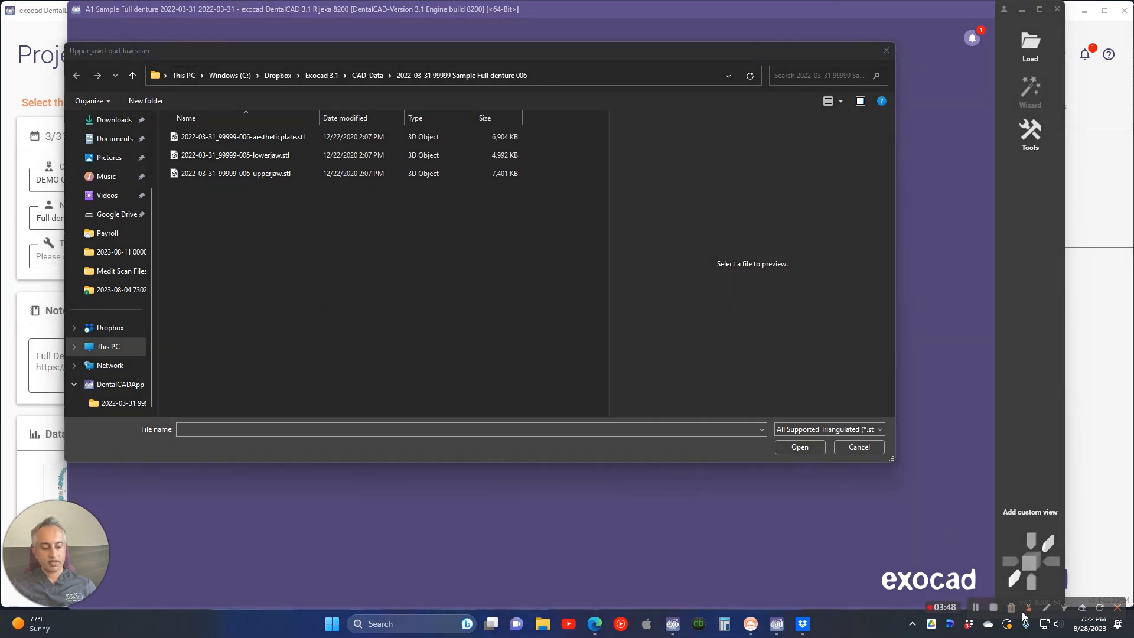
pyautogui.click(1029, 609)
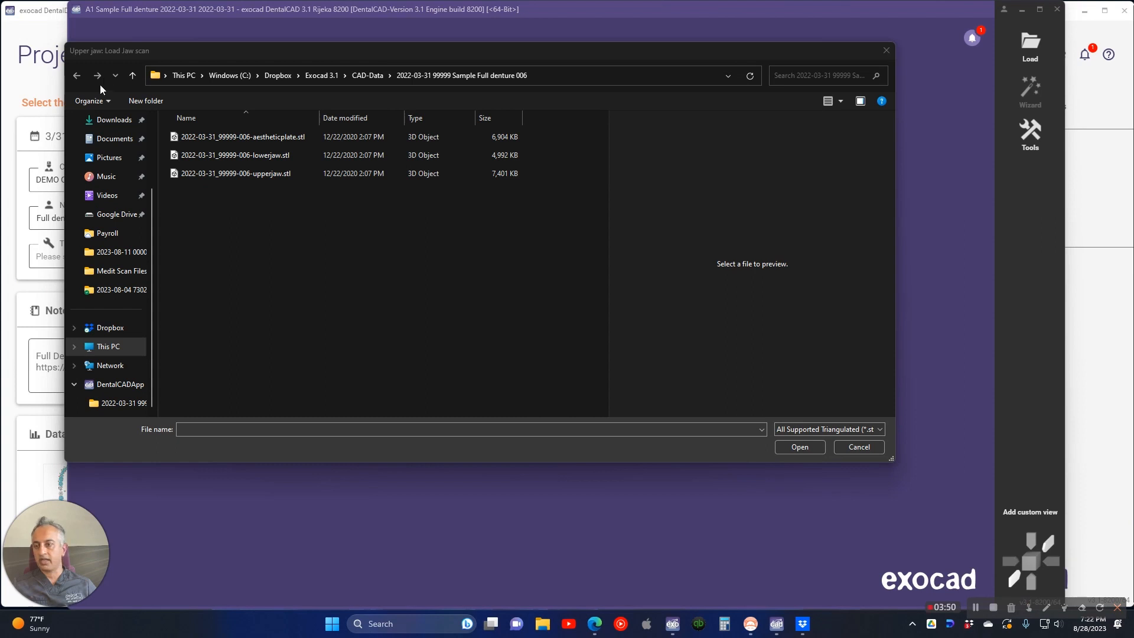
pyautogui.moveTo(109, 55); pyautogui.dragTo(146, 73)
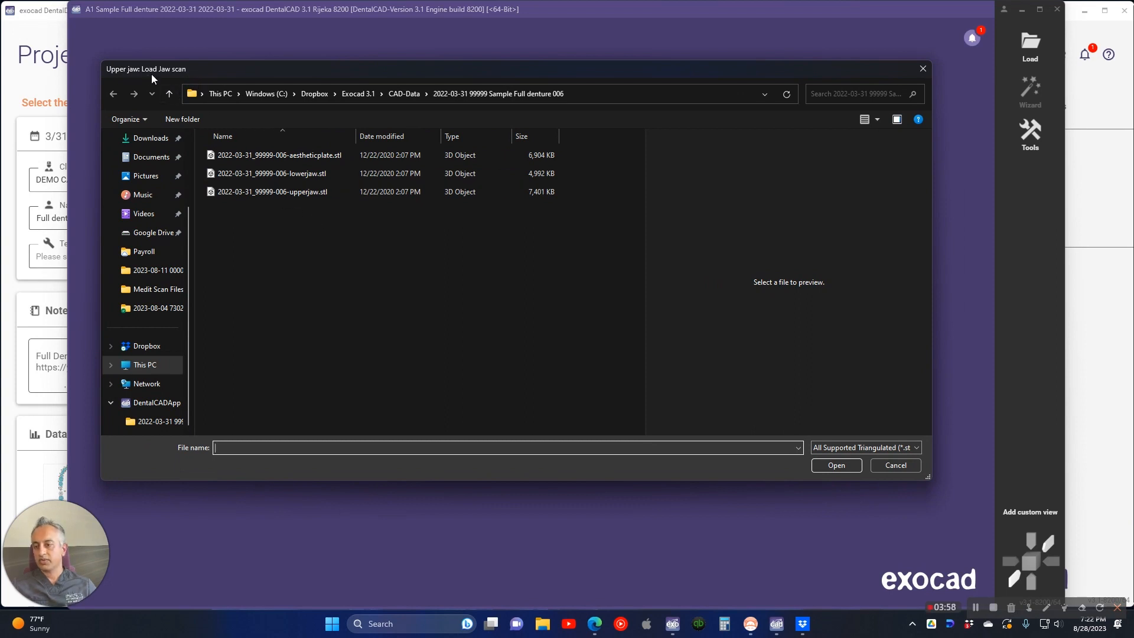
pyautogui.rightClick(288, 193)
pyautogui.click(260, 217)
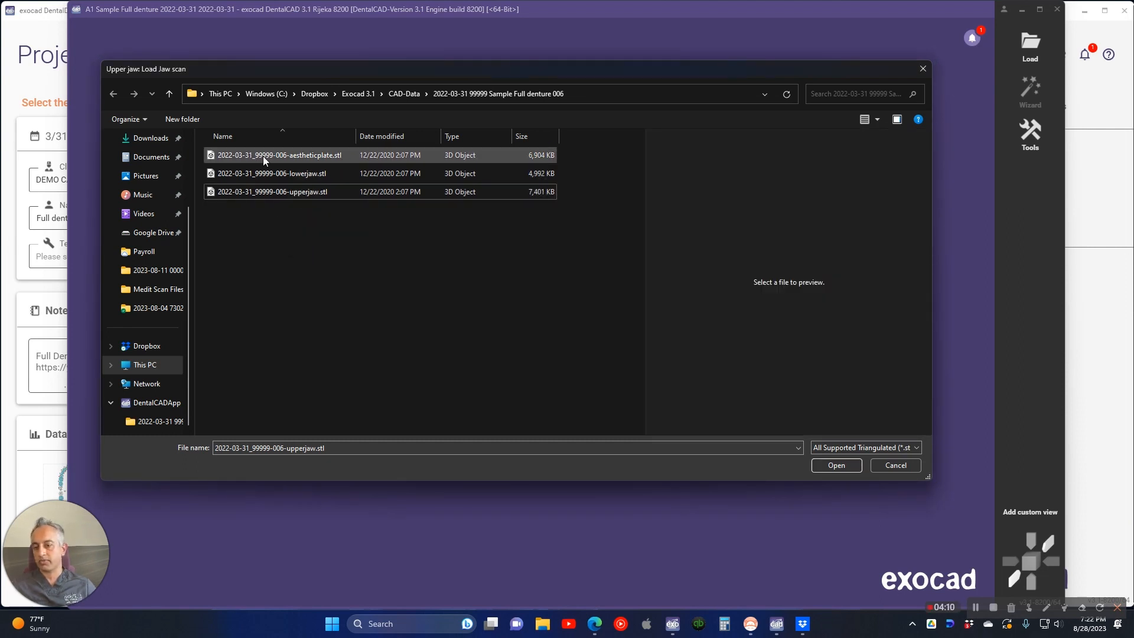
pyautogui.click(315, 192)
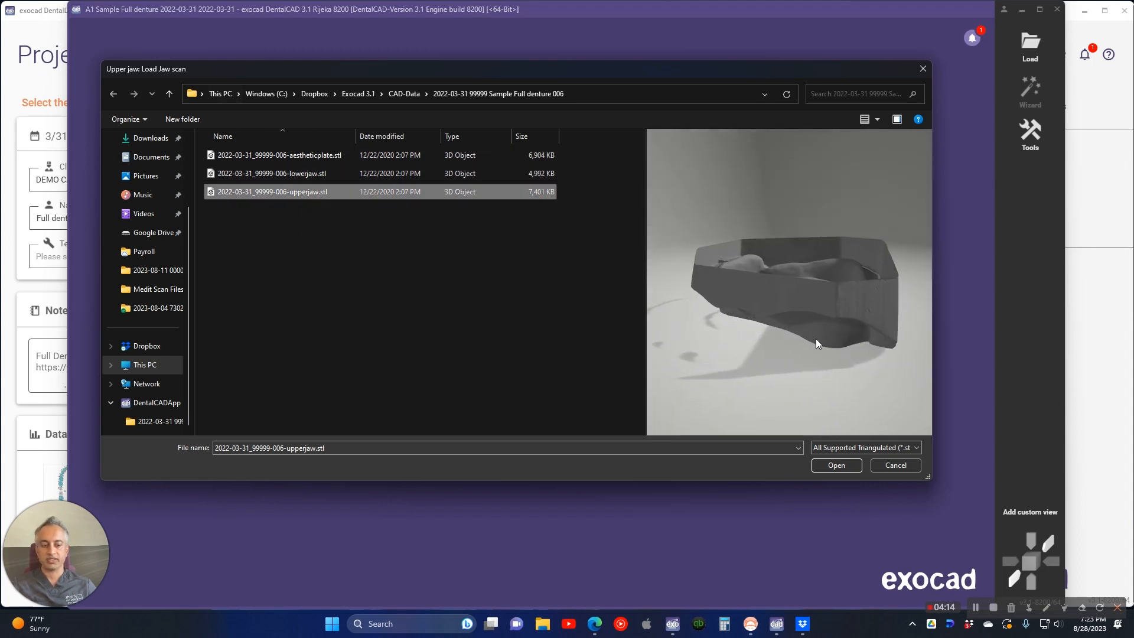
pyautogui.click(834, 465)
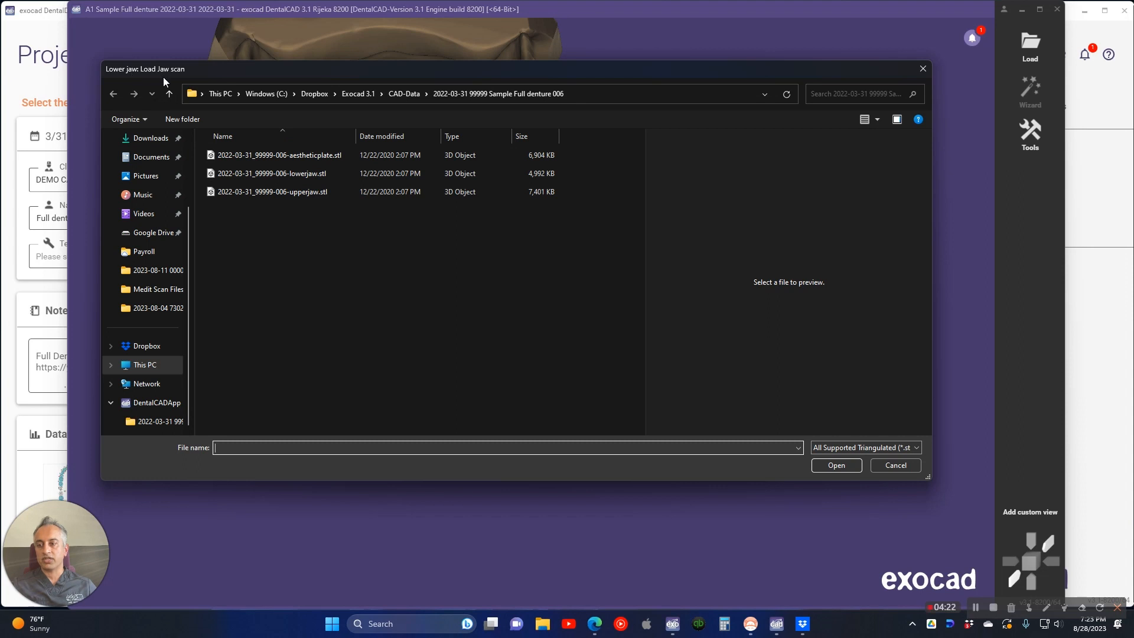
# Load the lowerjaw STL file as the lower jaw scan and the aestheticplate STL file as the bite rim
pyautogui.click(277, 174)
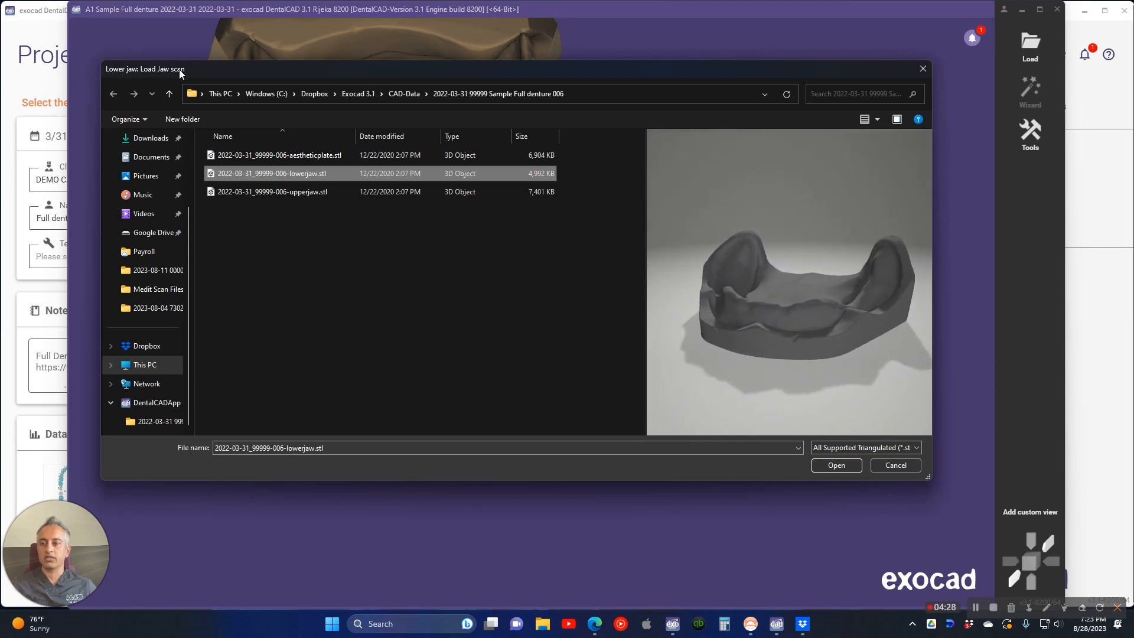
pyautogui.click(841, 466)
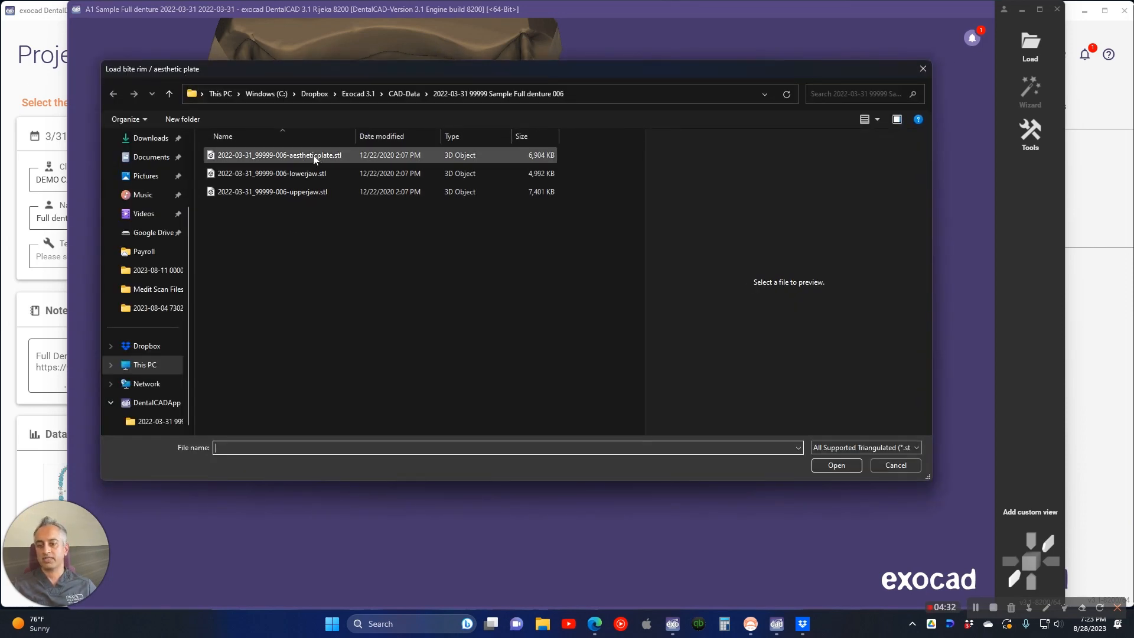
pyautogui.rightClick(234, 97)
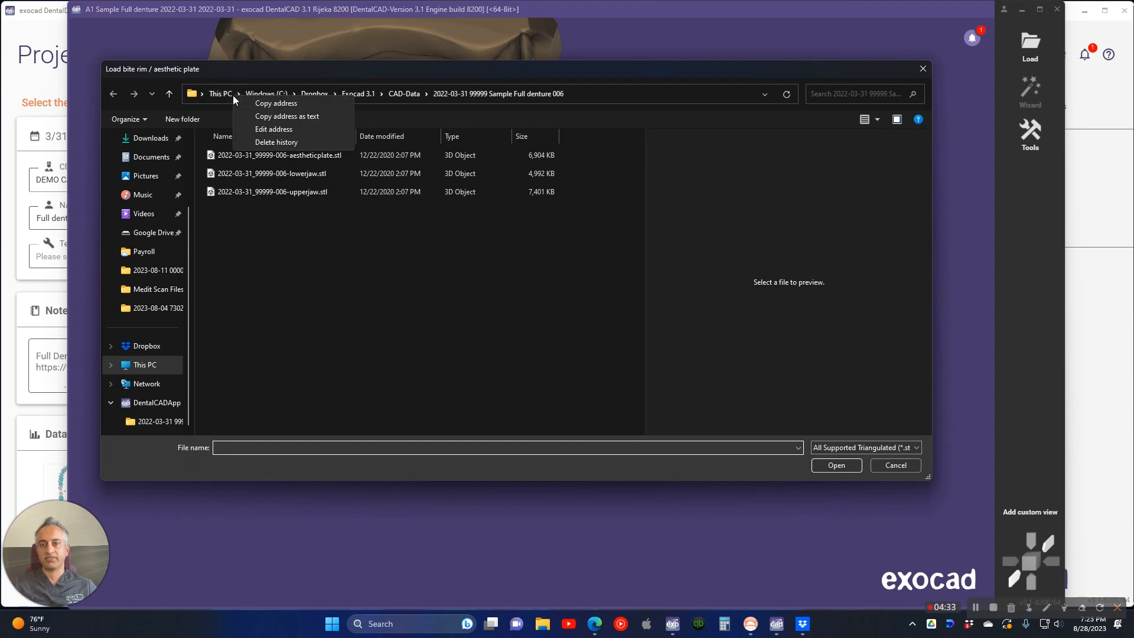
pyautogui.click(307, 259)
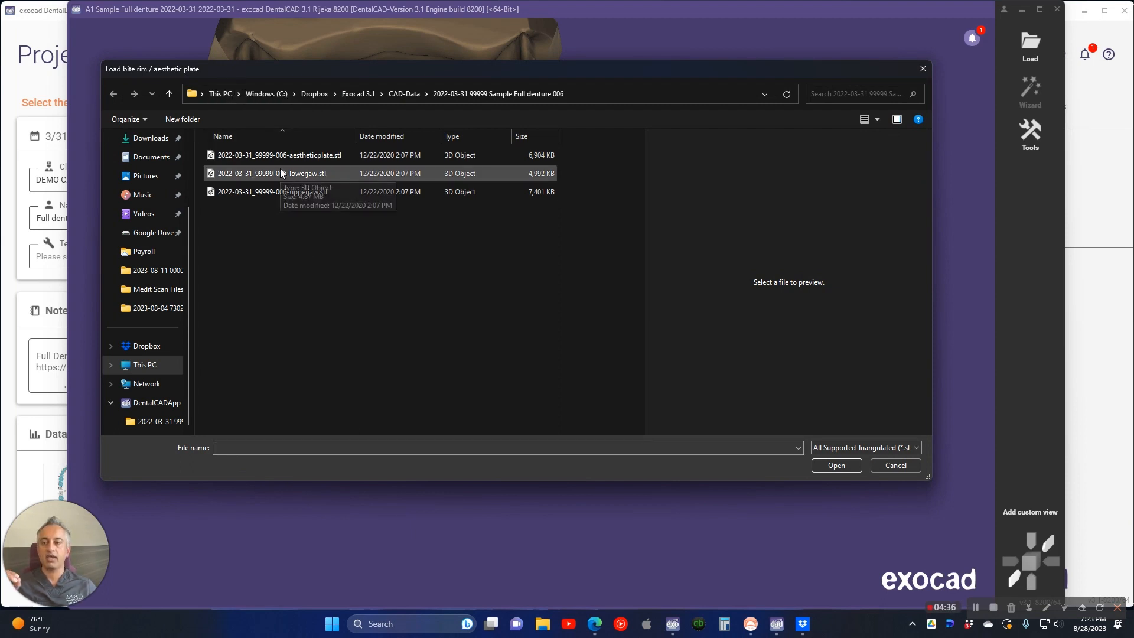
pyautogui.click(277, 155)
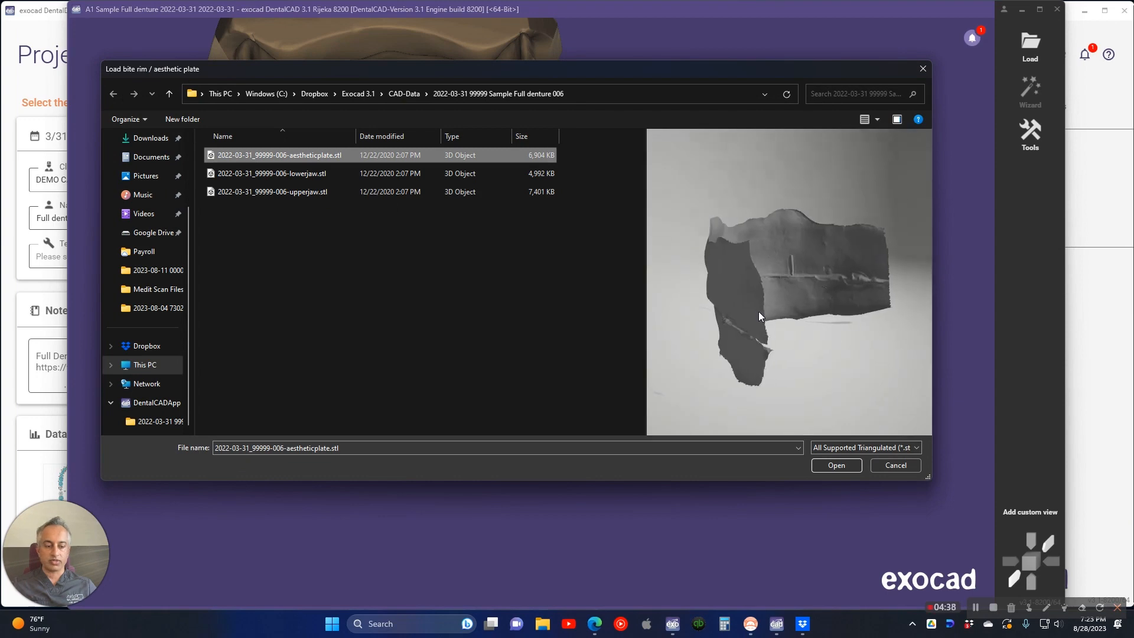
pyautogui.moveTo(758, 311); pyautogui.dragTo(881, 530)
pyautogui.click(834, 472)
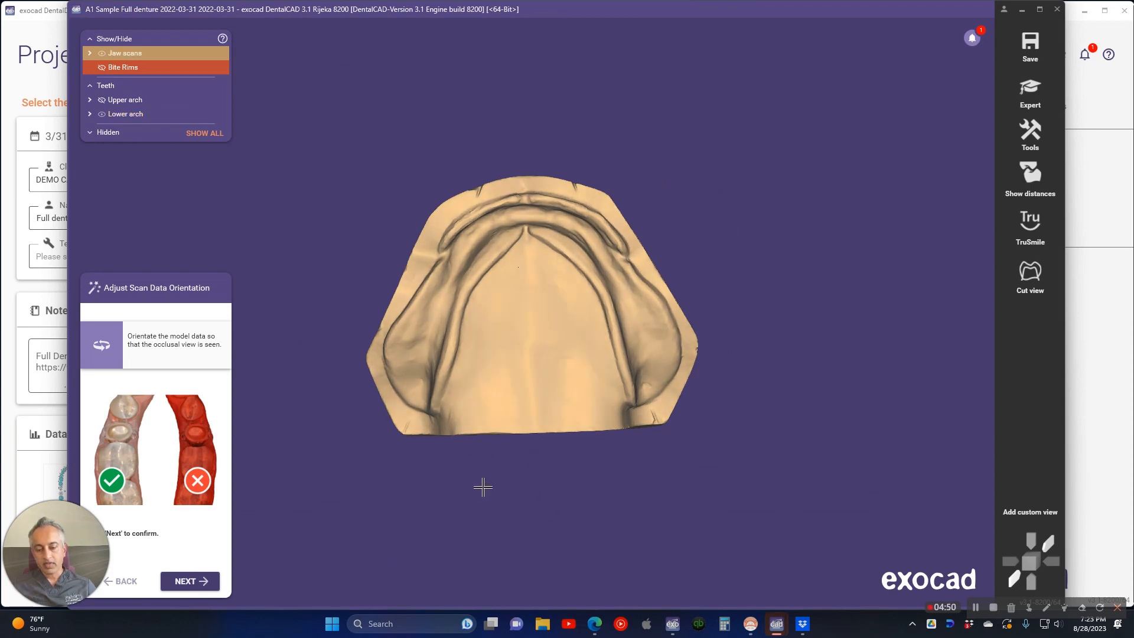
# Rotate the lower jaw scan to check its orientation from the occlusal side and from the opposite side
pyautogui.moveTo(483, 487); pyautogui.dragTo(482, 482, button='right')
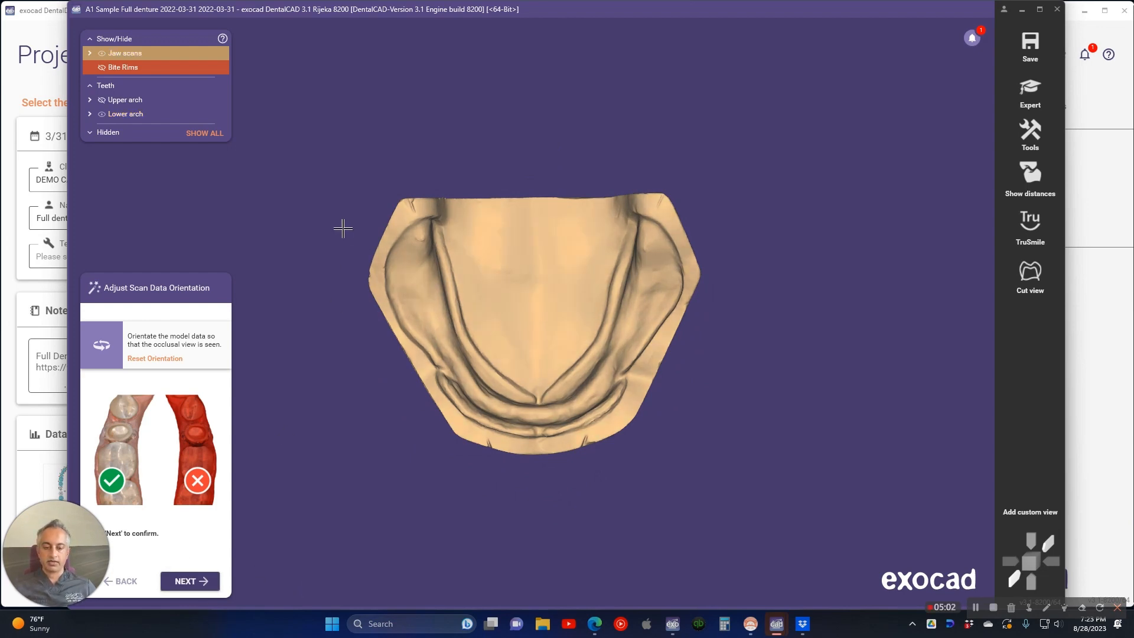
pyautogui.moveTo(470, 435); pyautogui.dragTo(549, 525)
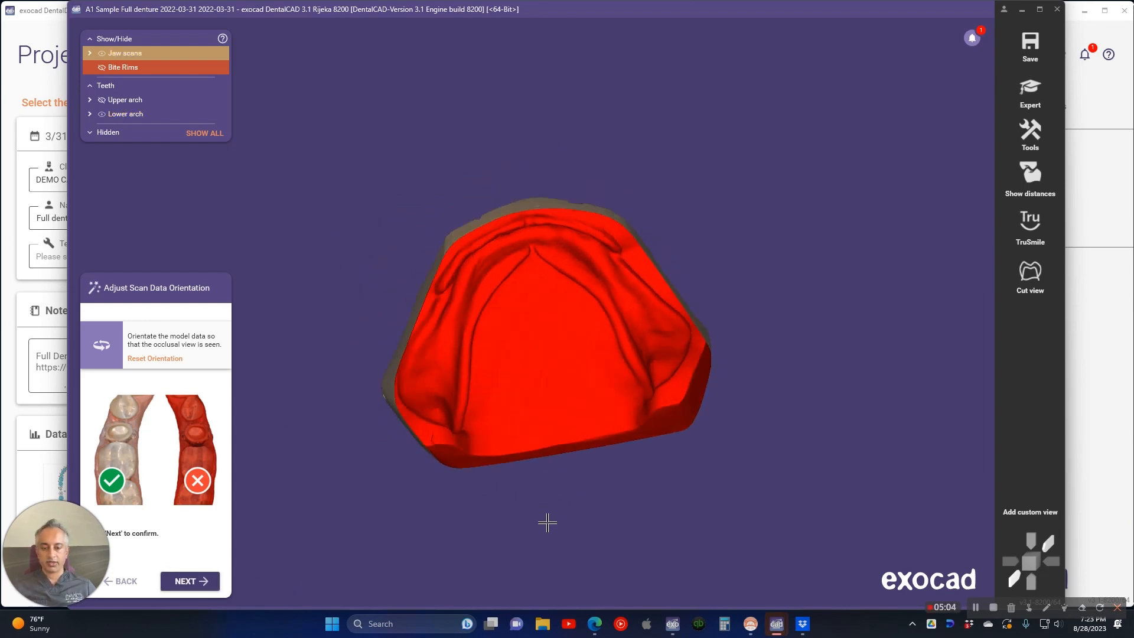
pyautogui.moveTo(549, 524); pyautogui.dragTo(587, 278, button='right')
pyautogui.rightClick(587, 279)
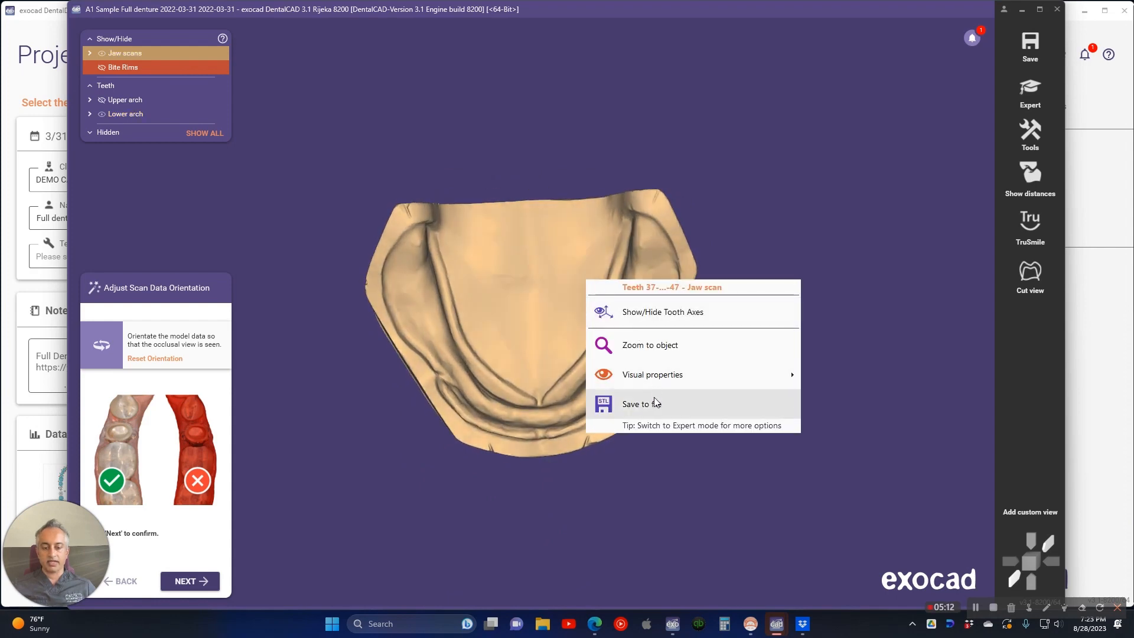
pyautogui.moveTo(760, 532); pyautogui.dragTo(514, 211, button='right')
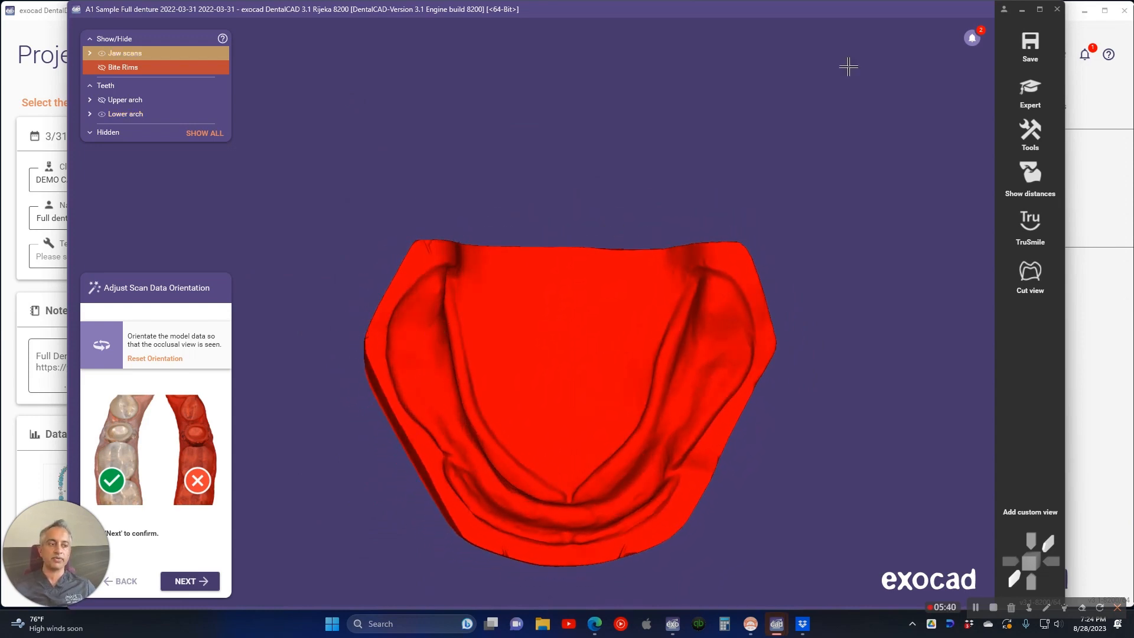
# Switch to Expert mode and open the lower jaw scan in Edit Mesh
pyautogui.click(1030, 93)
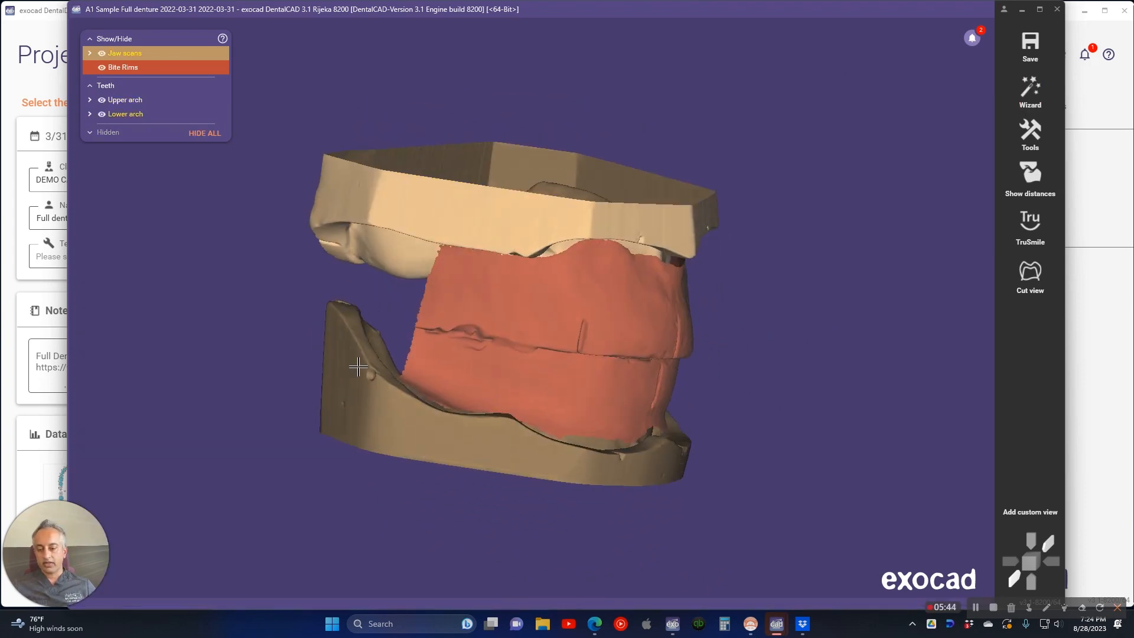
pyautogui.rightClick(359, 371)
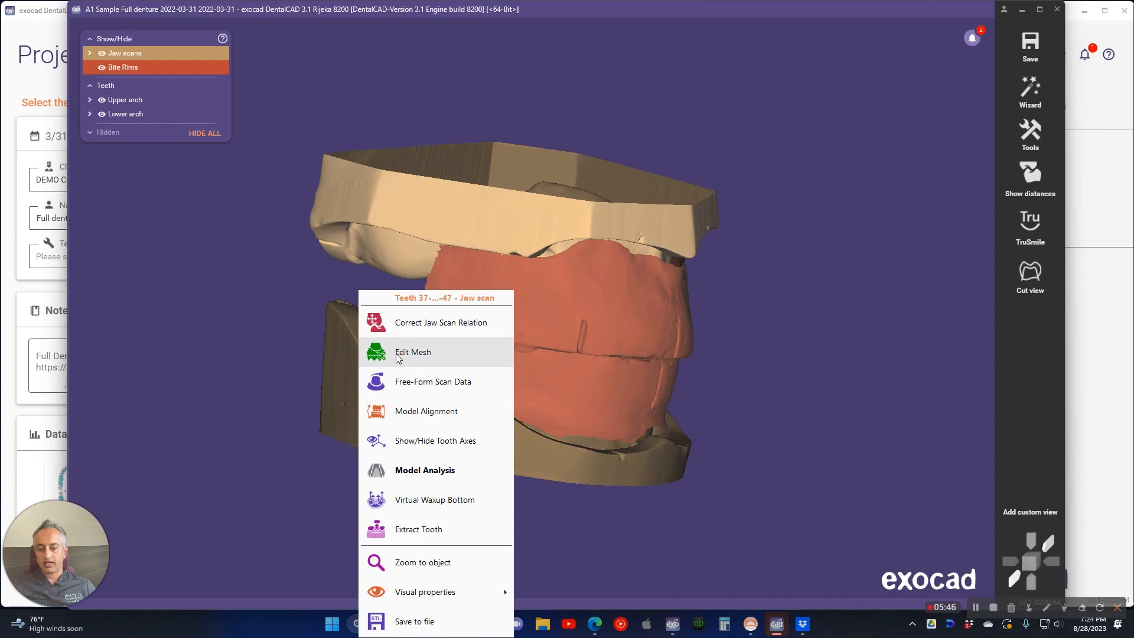
pyautogui.click(397, 354)
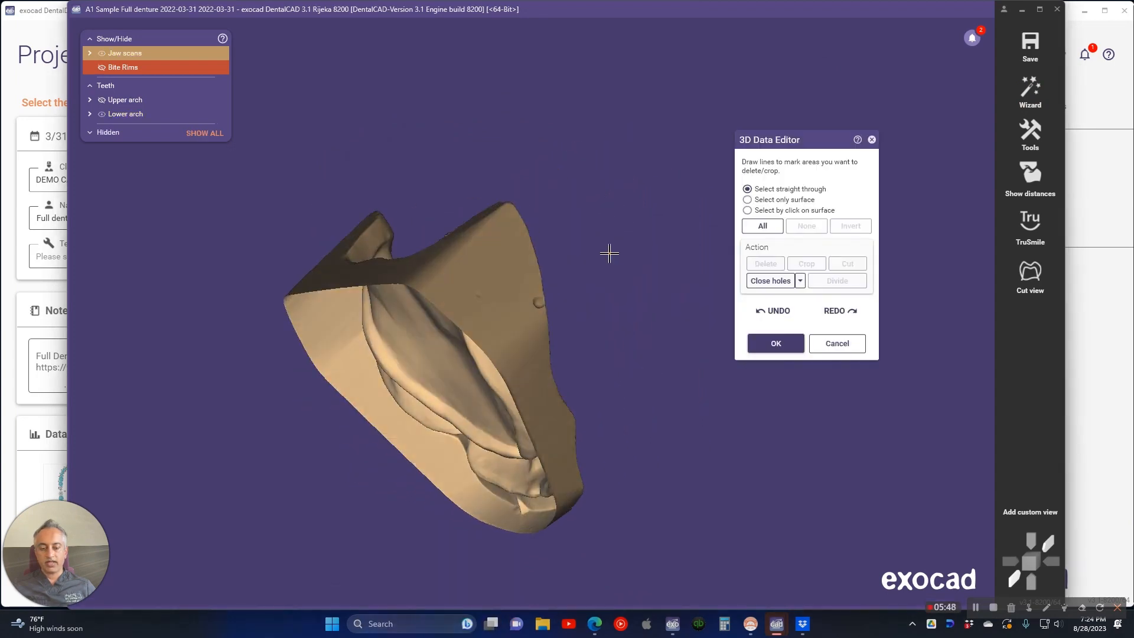
# Show the triangle orientation of the lower jaw scan and inspect its occlusal surface
pyautogui.moveTo(610, 253); pyautogui.dragTo(609, 254, button='right')
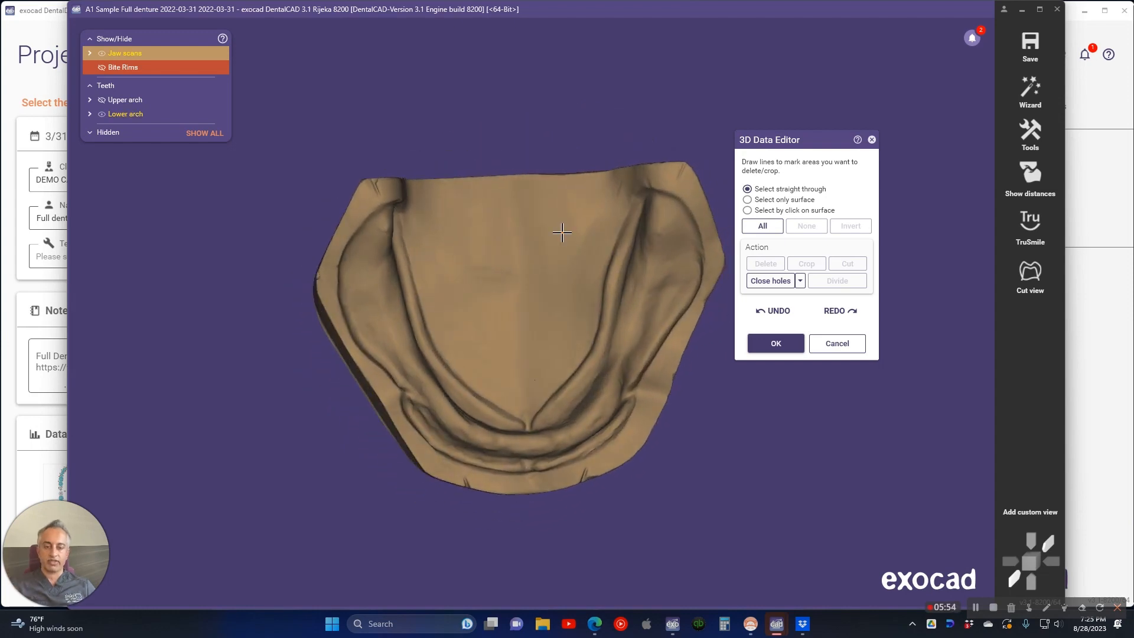
pyautogui.rightClick(538, 207)
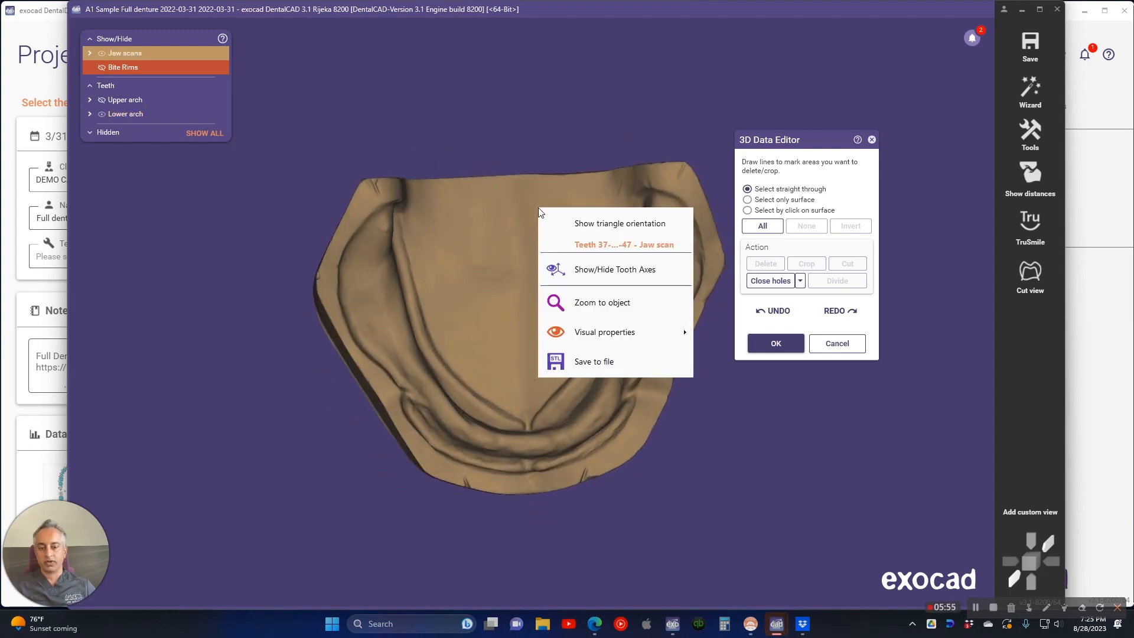
pyautogui.click(588, 222)
pyautogui.moveTo(444, 313); pyautogui.dragTo(445, 311, button='right')
pyautogui.moveTo(471, 241); pyautogui.dragTo(509, 241, button='right')
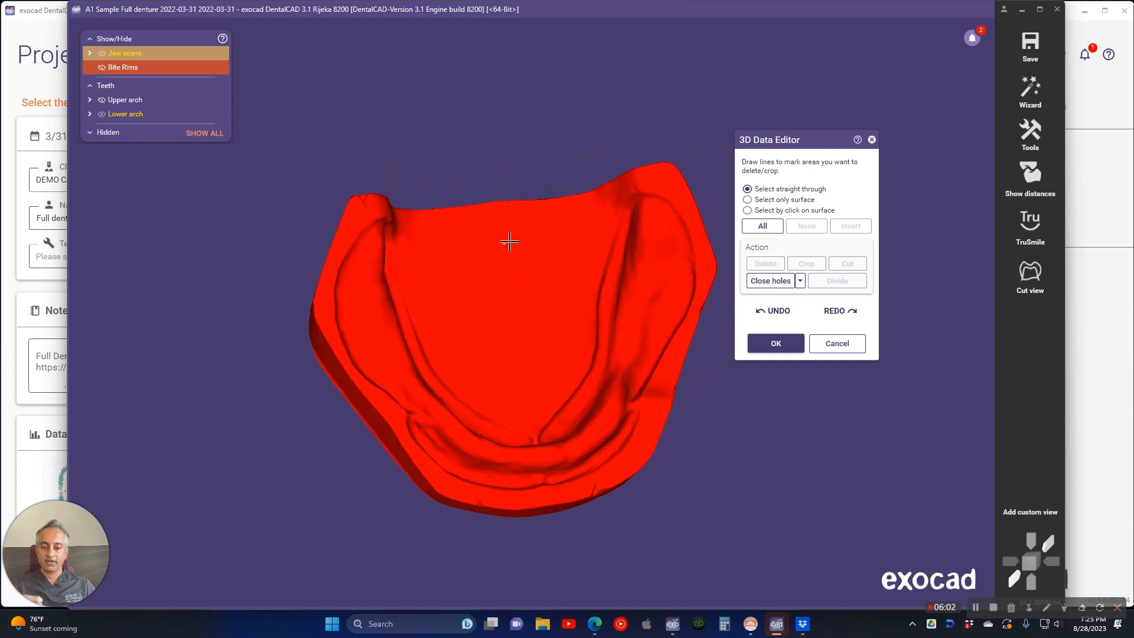
# Invert the triangle orientation of the lower jaw scan (37-...-47) and return to the wizard
pyautogui.rightClick(540, 231)
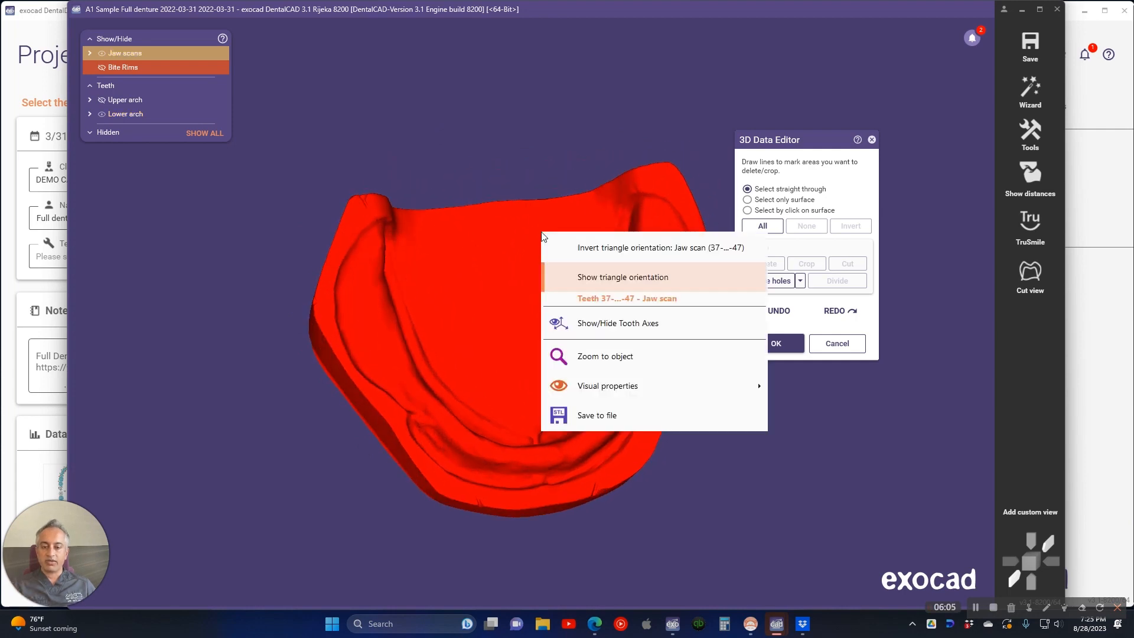
pyautogui.click(600, 248)
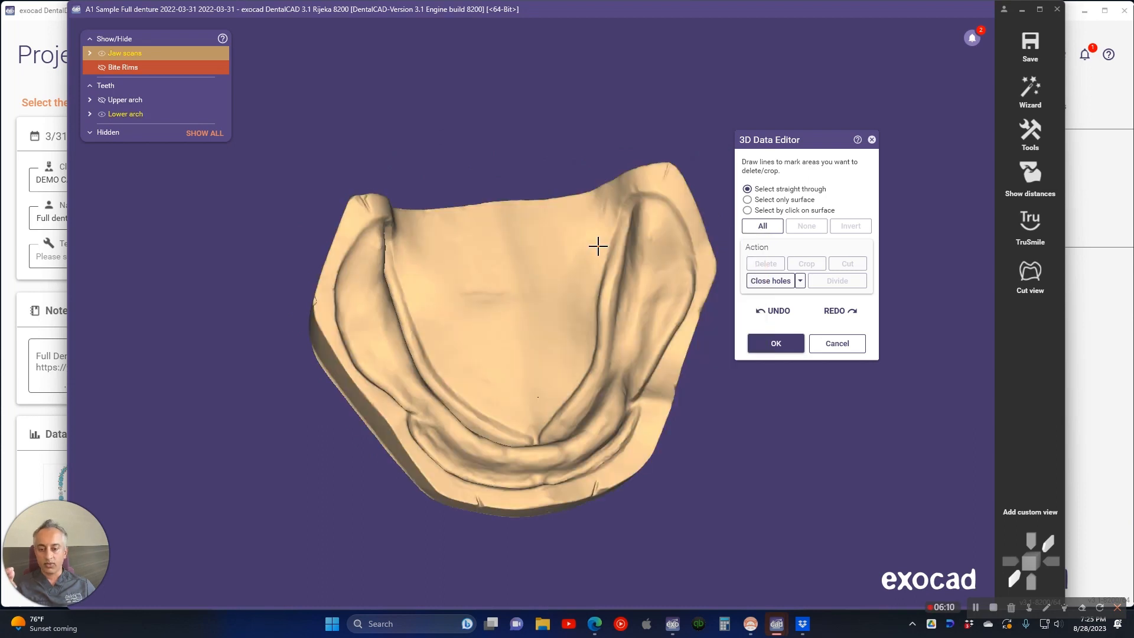
pyautogui.moveTo(522, 450); pyautogui.dragTo(513, 443, button='right')
pyautogui.click(775, 344)
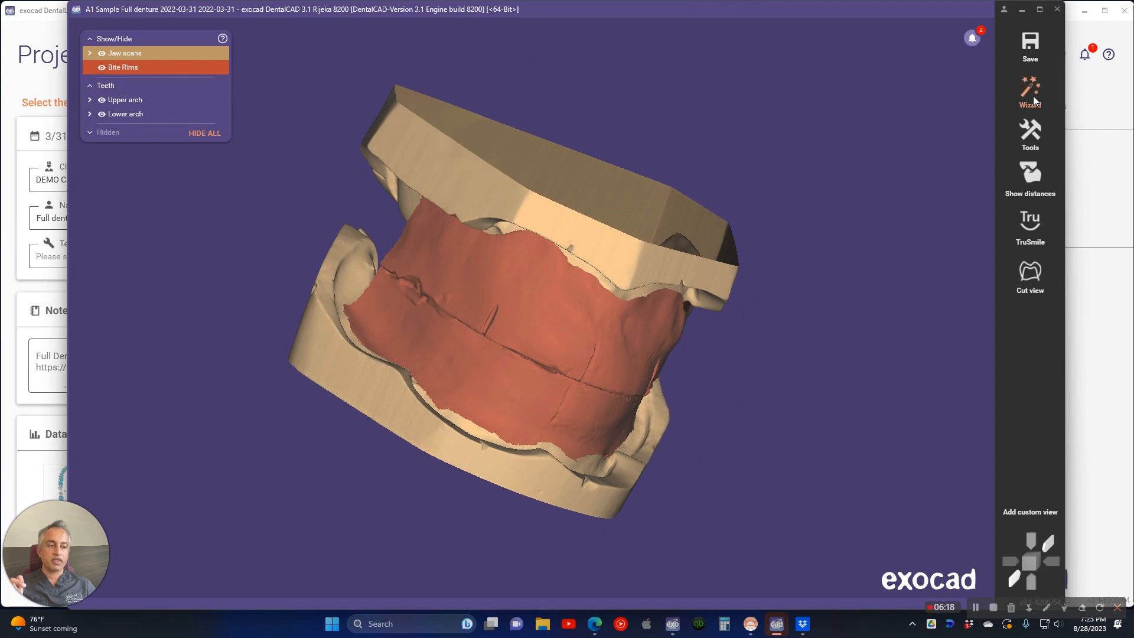
pyautogui.click(1030, 92)
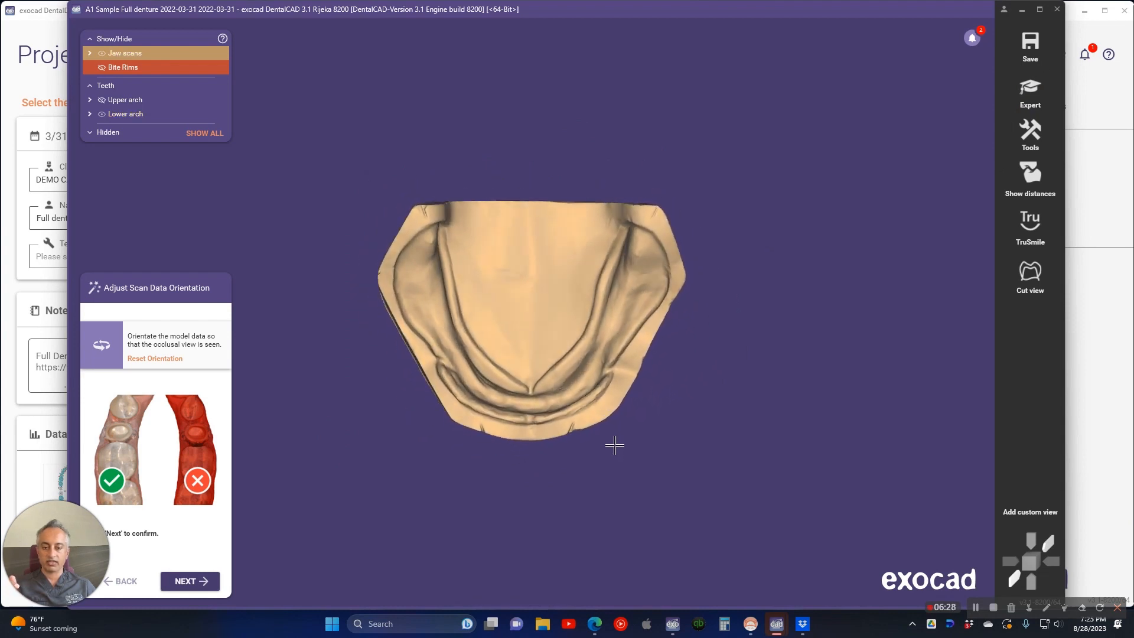
# Confirm the lower jaw scan orientation and start the basic model analysis
pyautogui.click(190, 579)
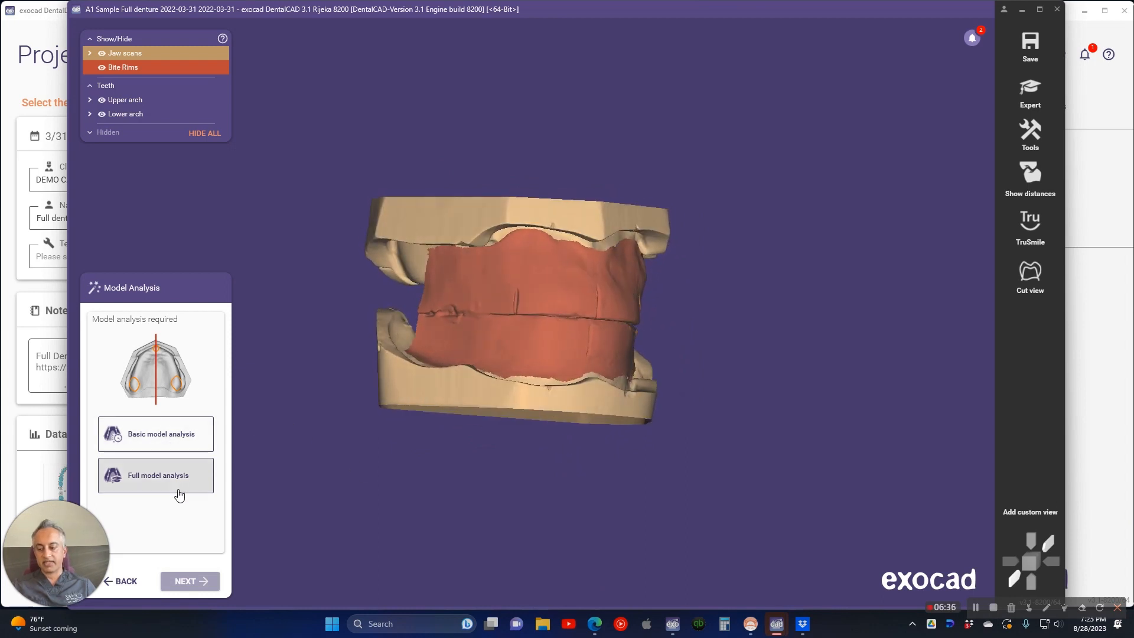
pyautogui.click(184, 433)
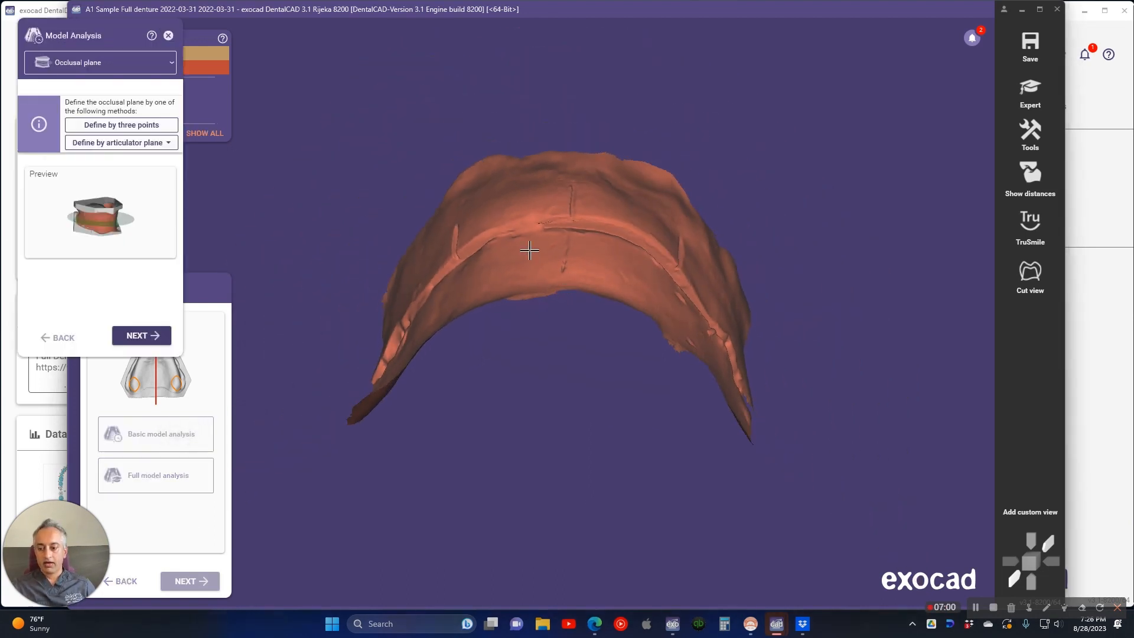
# Show all scans, make the jaw scans and bite rims semi-transparent, and bring them into a frontal view
pyautogui.click(204, 133)
pyautogui.click(299, 71)
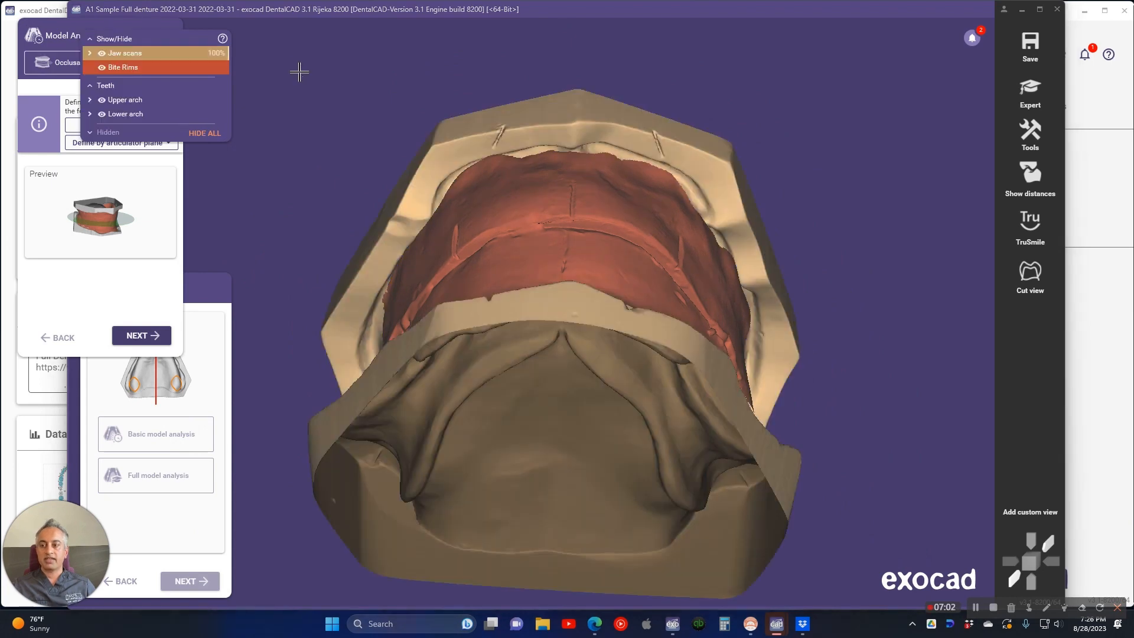
pyautogui.click(166, 41)
pyautogui.click(80, 27)
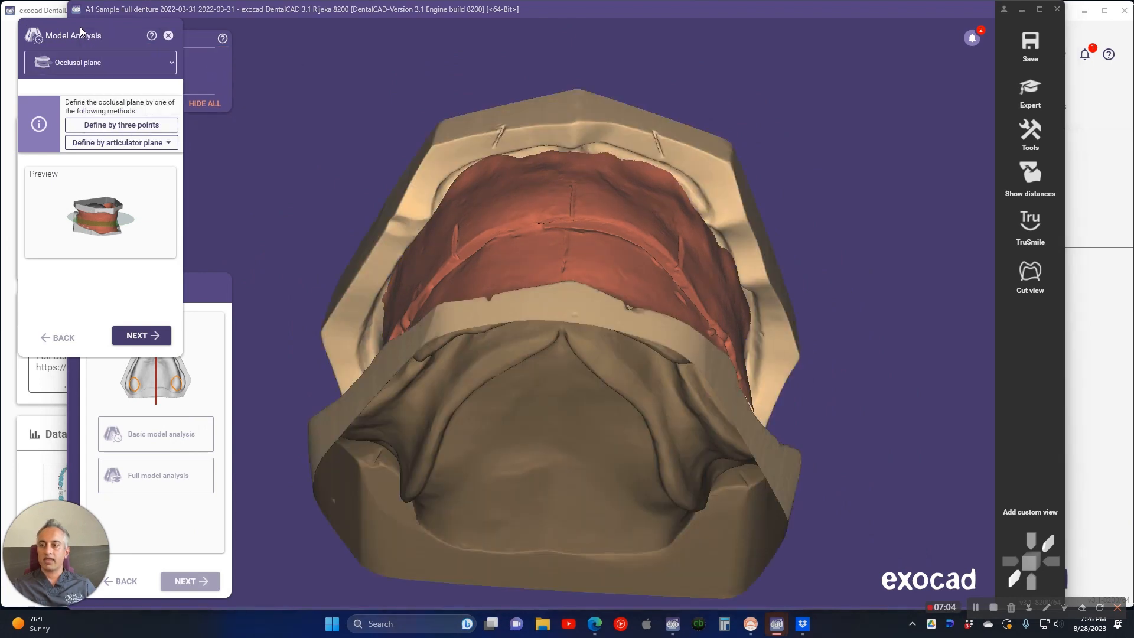
pyautogui.click(188, 84)
pyautogui.click(67, 45)
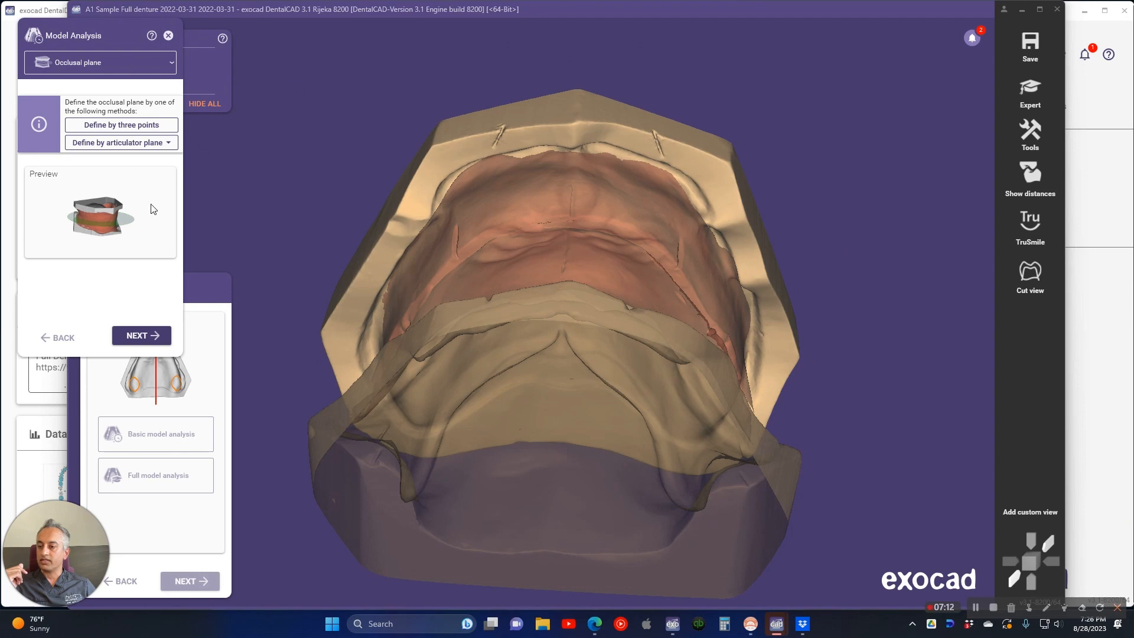
pyautogui.moveTo(499, 107); pyautogui.dragTo(500, 107, button='right')
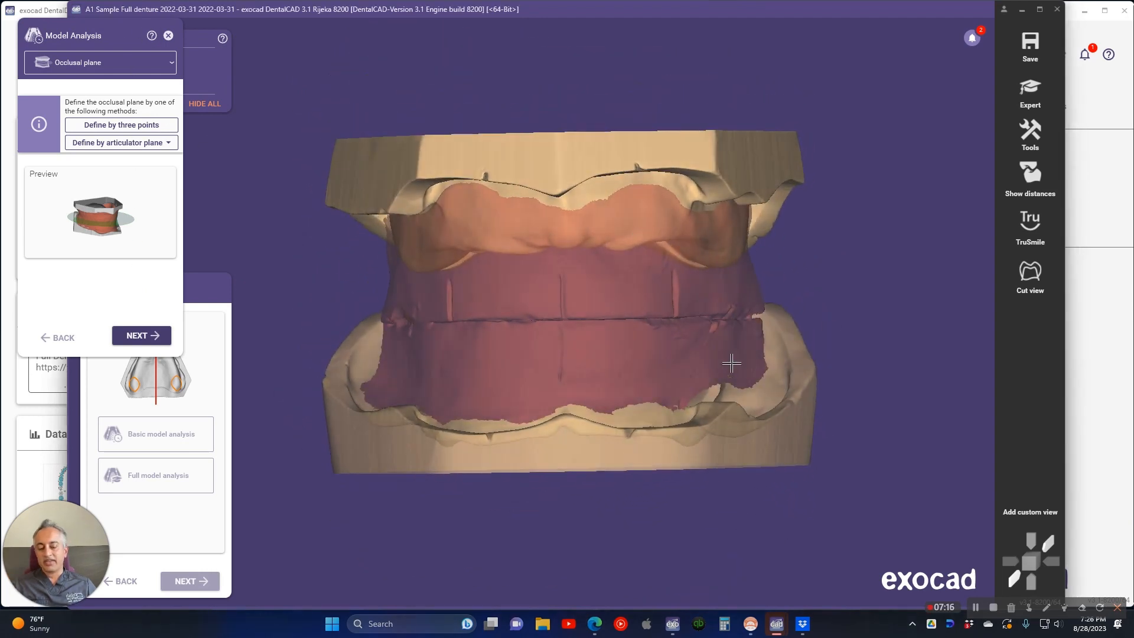
pyautogui.moveTo(715, 319); pyautogui.dragTo(715, 319, button='right')
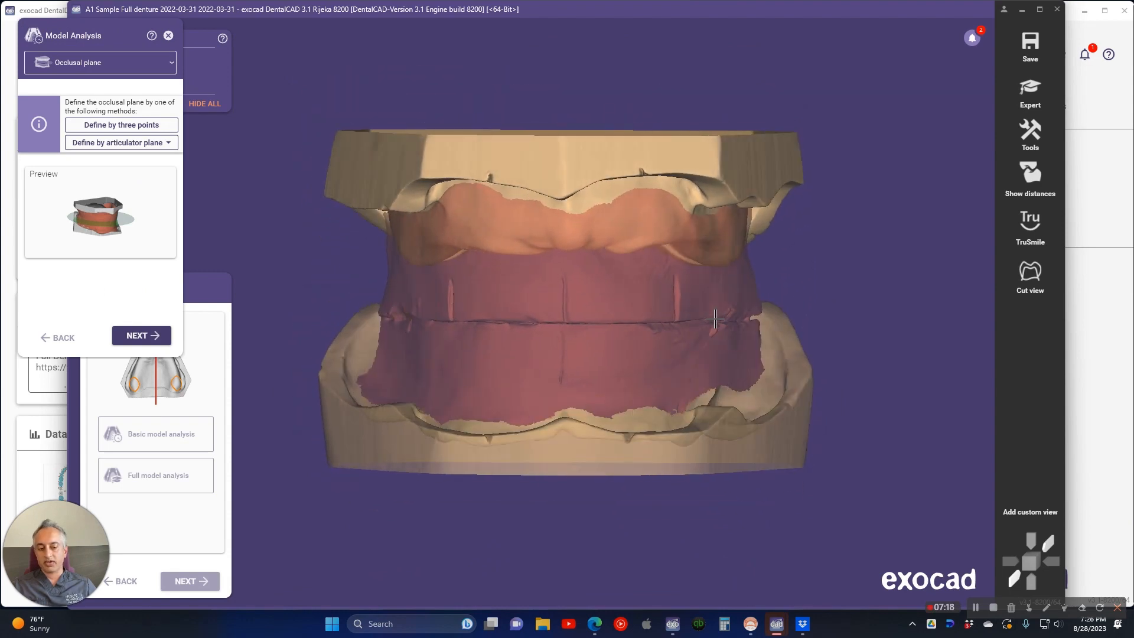
# Define the occlusal plane by three points, left, right and center, along the line where the bite rims meet, and apply it
pyautogui.click(134, 126)
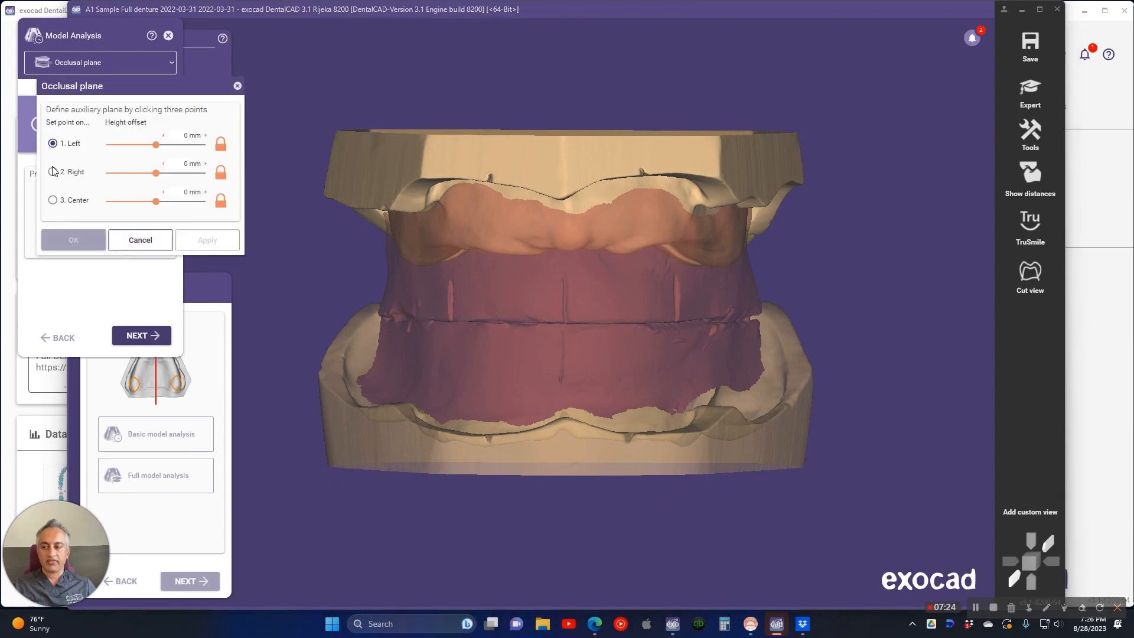
pyautogui.moveTo(758, 328); pyautogui.dragTo(634, 329, button='right')
pyautogui.click(654, 319)
pyautogui.click(504, 308)
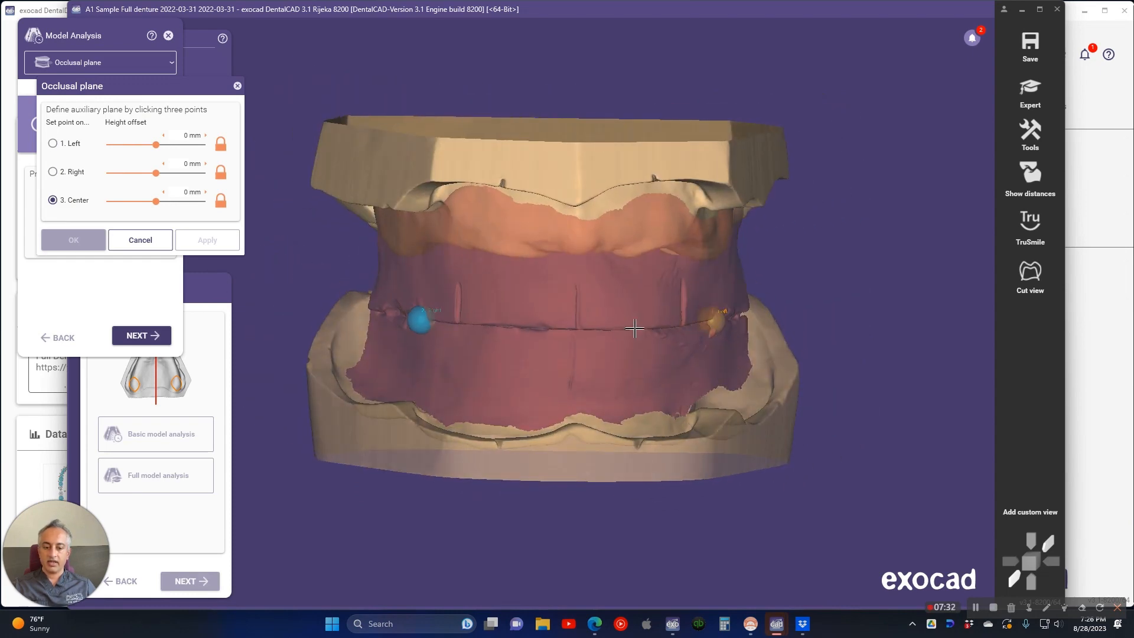
pyautogui.click(579, 332)
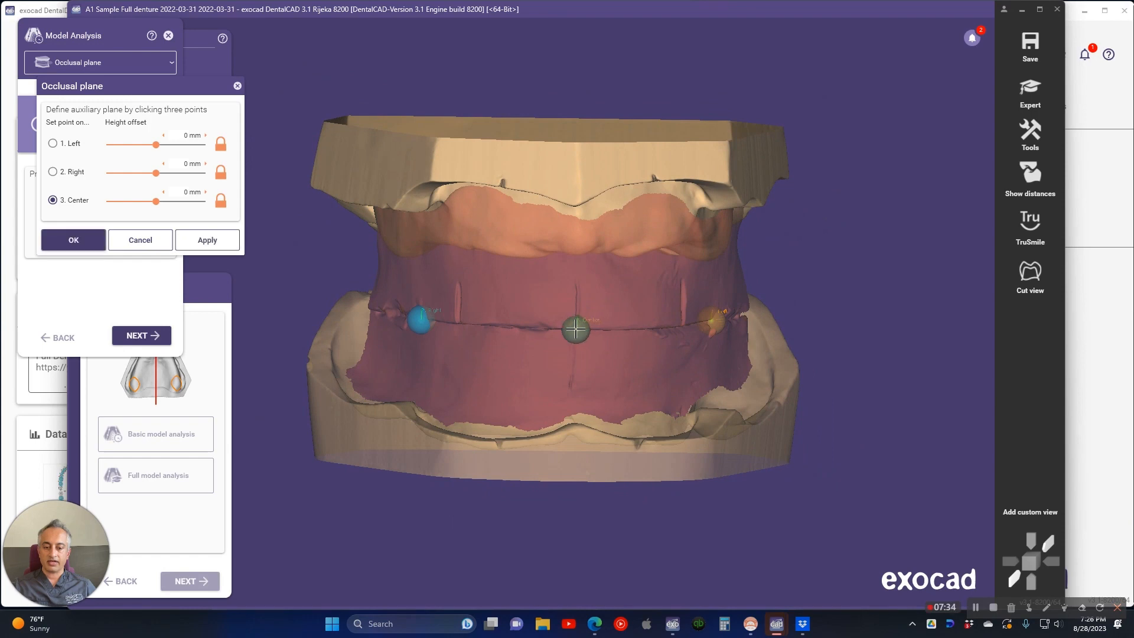
pyautogui.click(219, 247)
pyautogui.moveTo(550, 265); pyautogui.dragTo(534, 246, button='right')
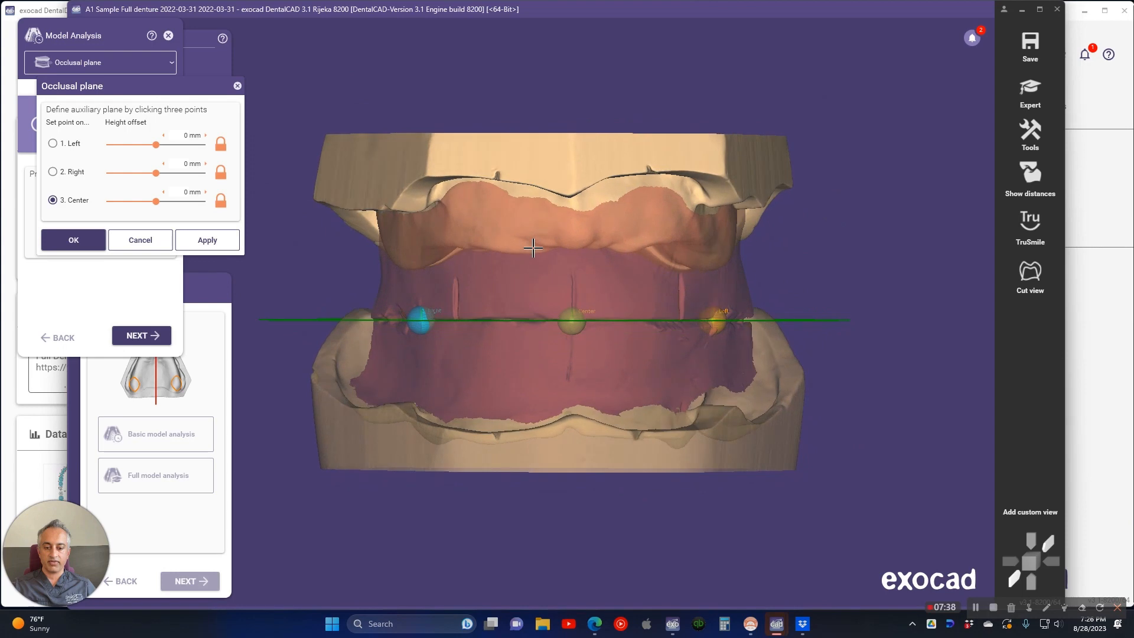
# Reposition the left and right occlusal plane points, finishing on the line between the bite rims, and reapply the plane
pyautogui.moveTo(722, 319); pyautogui.dragTo(716, 352)
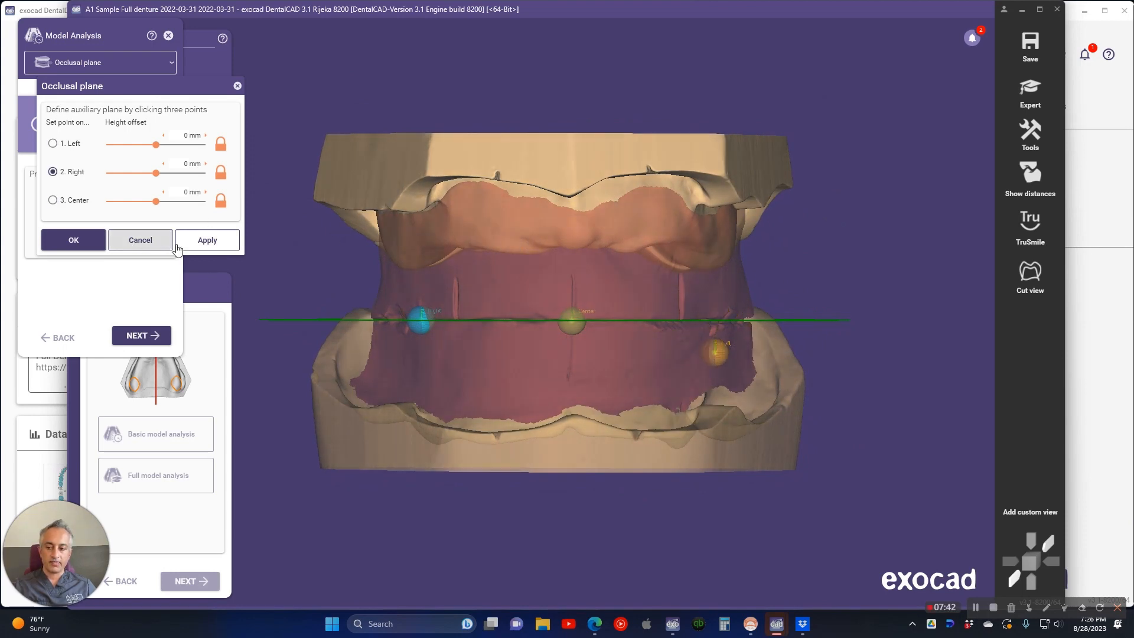
pyautogui.click(208, 240)
pyautogui.moveTo(418, 328)
pyautogui.mouseDown()
pyautogui.moveTo(418, 356)
pyautogui.moveTo(409, 323)
pyautogui.mouseUp()
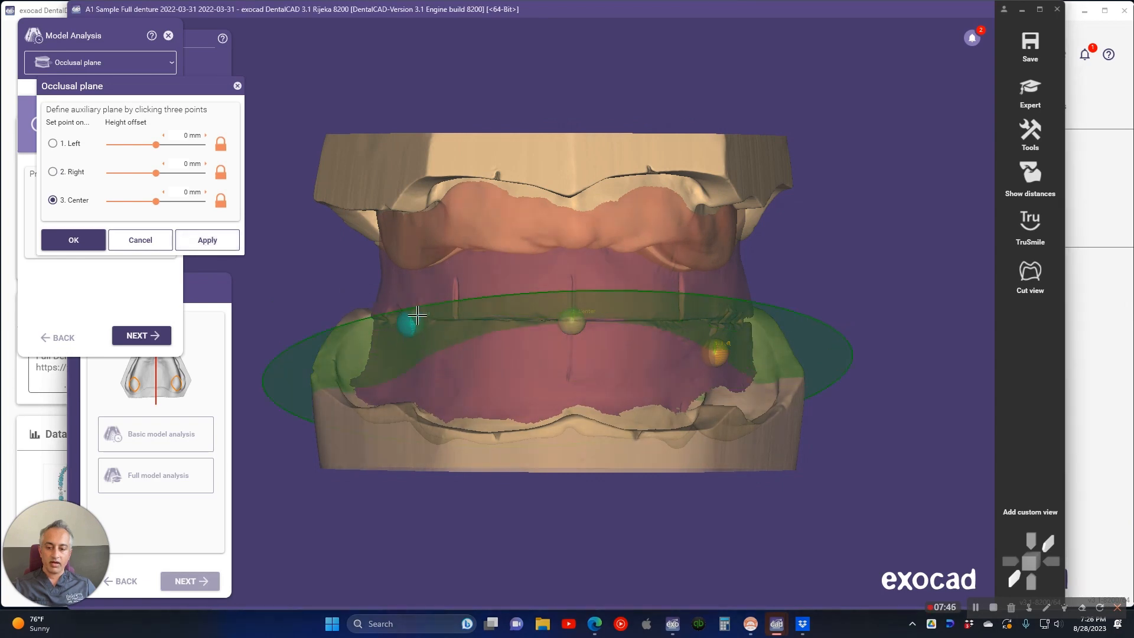
pyautogui.click(229, 238)
pyautogui.moveTo(717, 353); pyautogui.dragTo(717, 323)
pyautogui.click(206, 244)
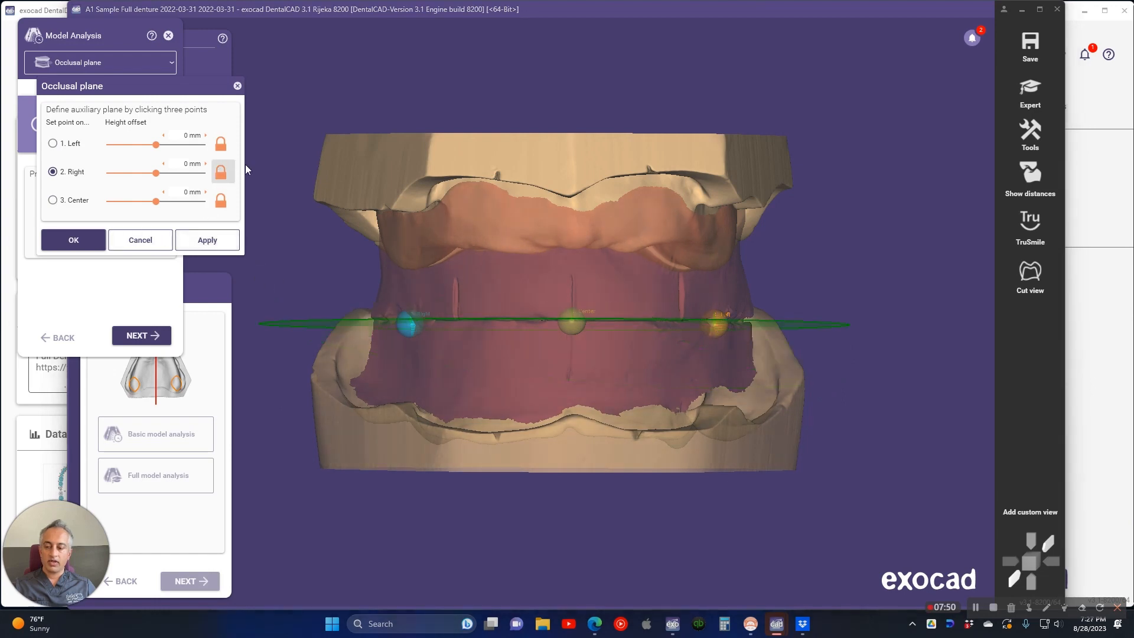
# Try a height offset of 2.35 mm for the right point alone with the offsets unlocked, and reset it to 0 mm
pyautogui.click(223, 145)
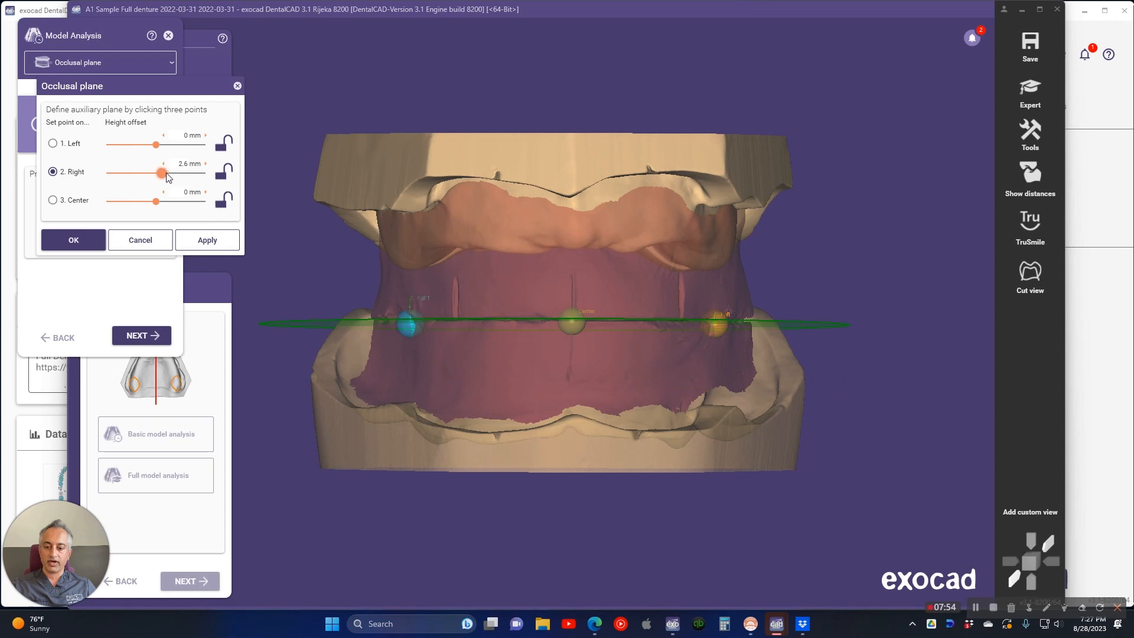
pyautogui.moveTo(160, 178)
pyautogui.mouseDown()
pyautogui.moveTo(138, 177)
pyautogui.moveTo(177, 183)
pyautogui.mouseUp()
pyautogui.click(207, 240)
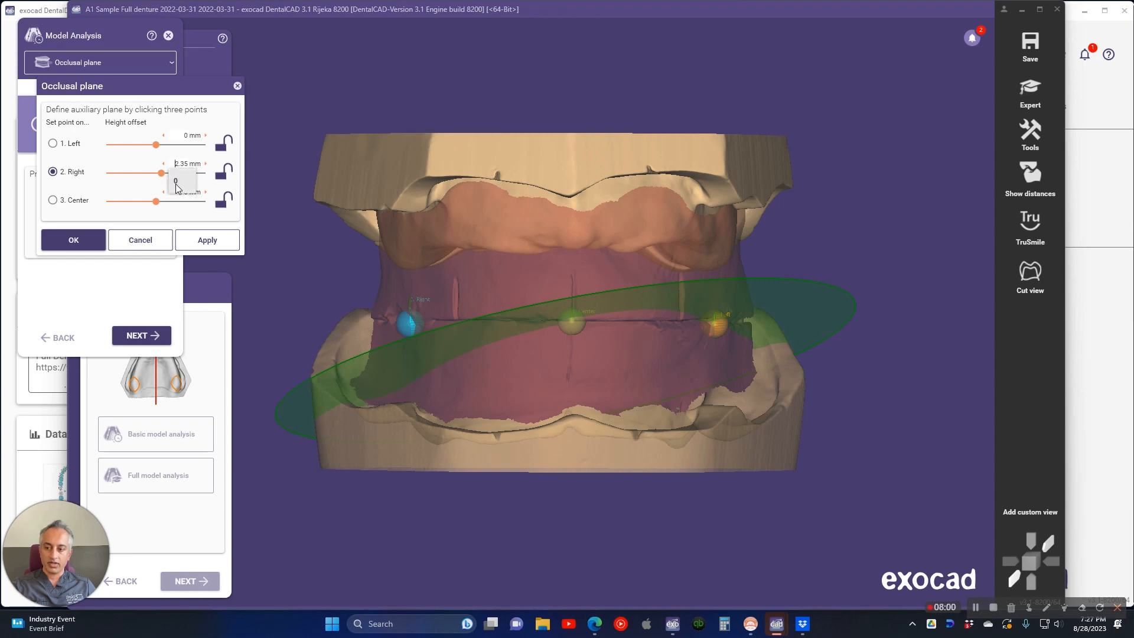
pyautogui.write('0')
pyautogui.click(204, 244)
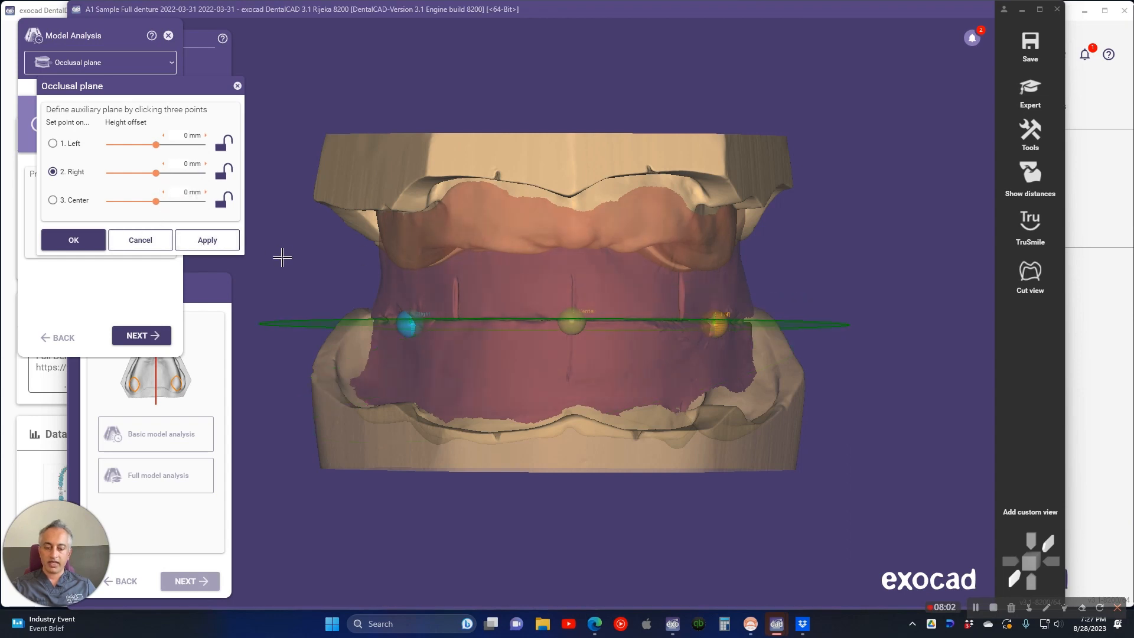
# Lock the height offsets together, try shifting the occlusal plane by -2 mm, and return all three offsets to 0 mm
pyautogui.click(223, 172)
pyautogui.click(163, 164)
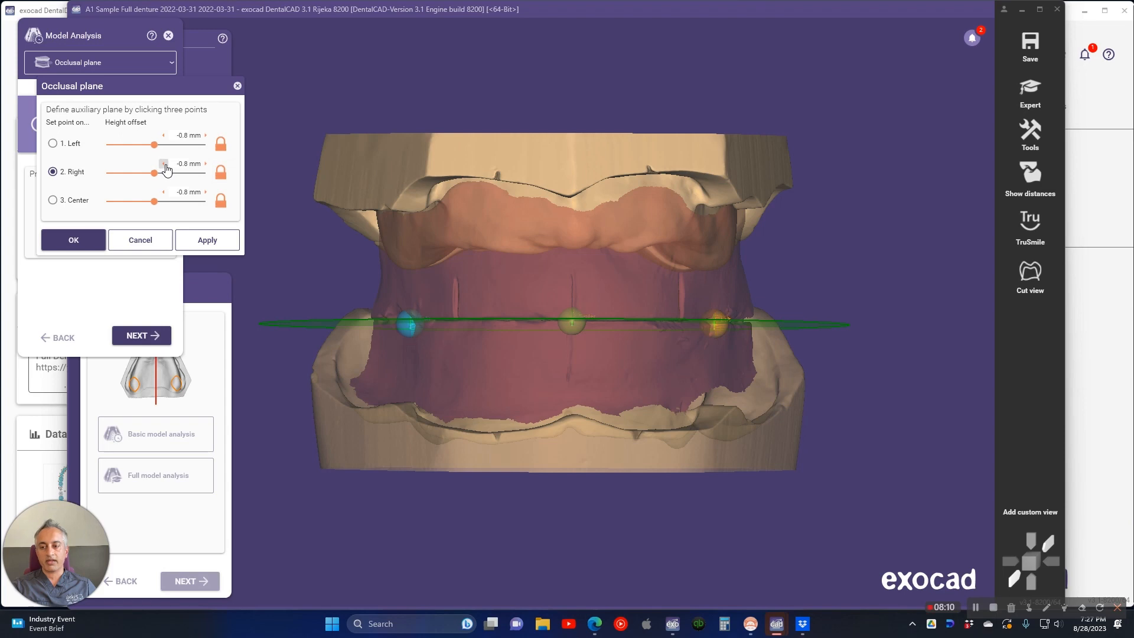
pyautogui.click(204, 166)
pyautogui.moveTo(503, 269); pyautogui.dragTo(512, 260, button='right')
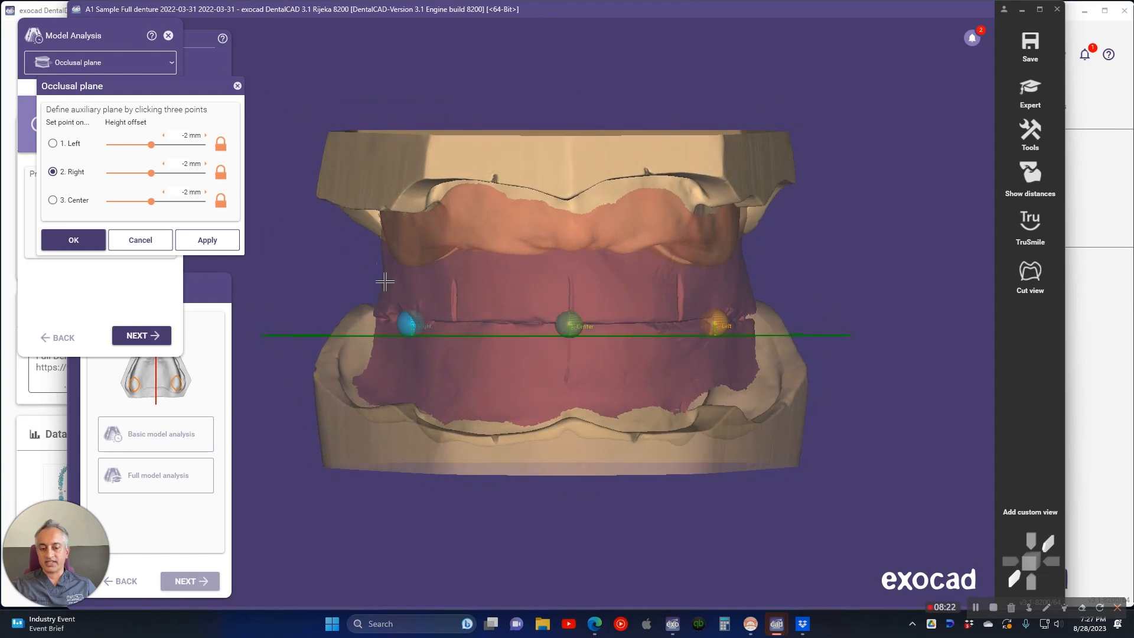
pyautogui.click(206, 165)
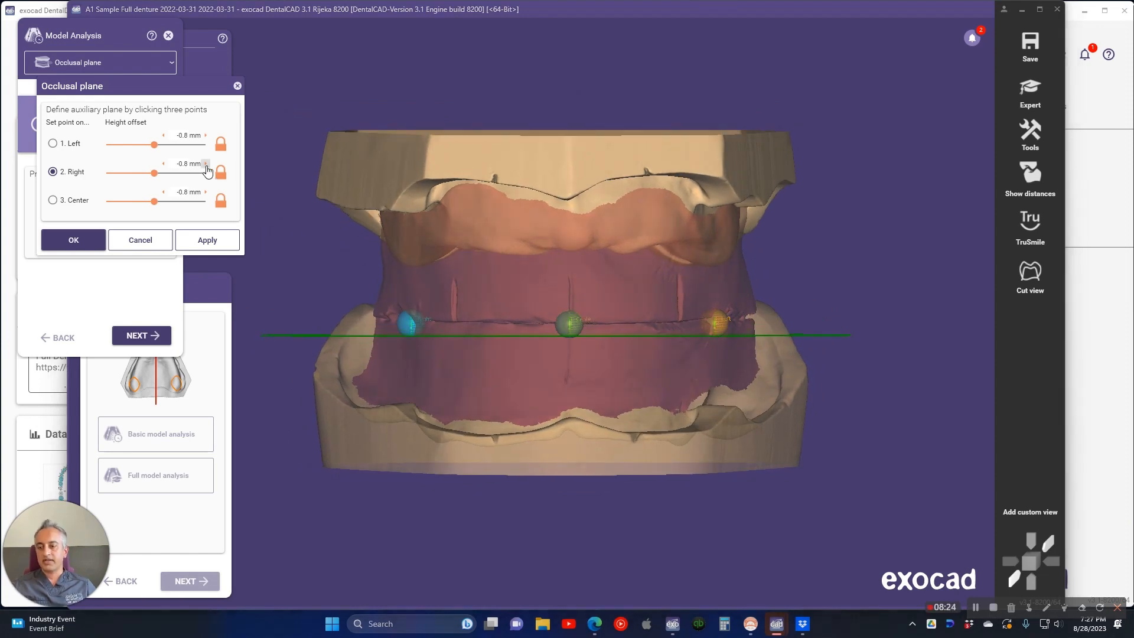
pyautogui.click(208, 239)
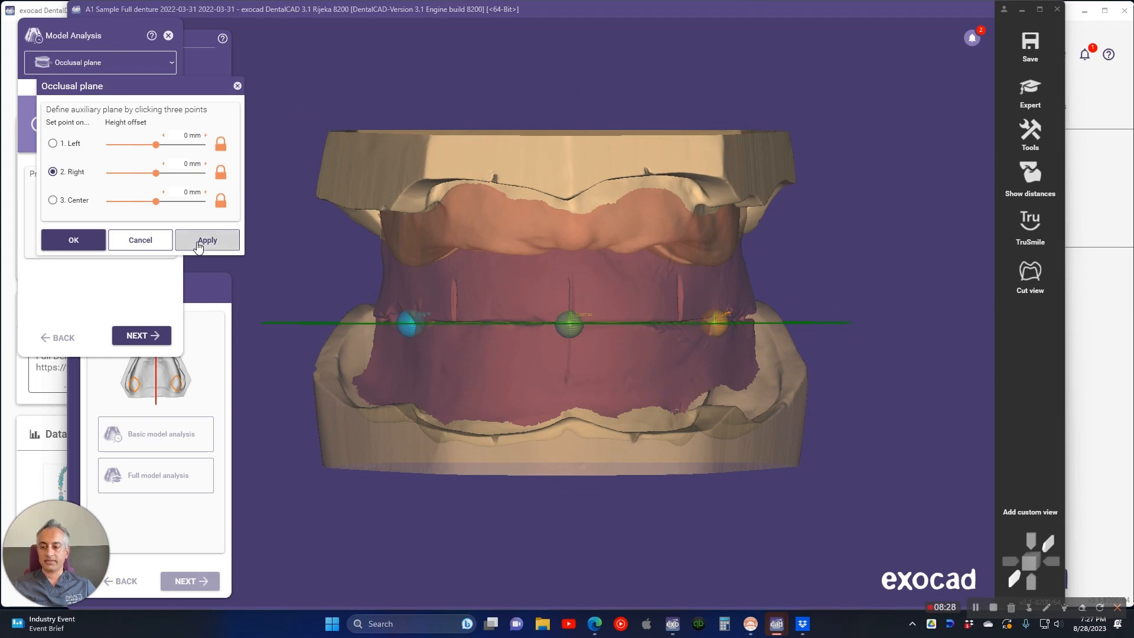
# Accept the occlusal plane and mark the center of the incisal papilla on the upper jaw
pyautogui.click(69, 240)
pyautogui.click(145, 335)
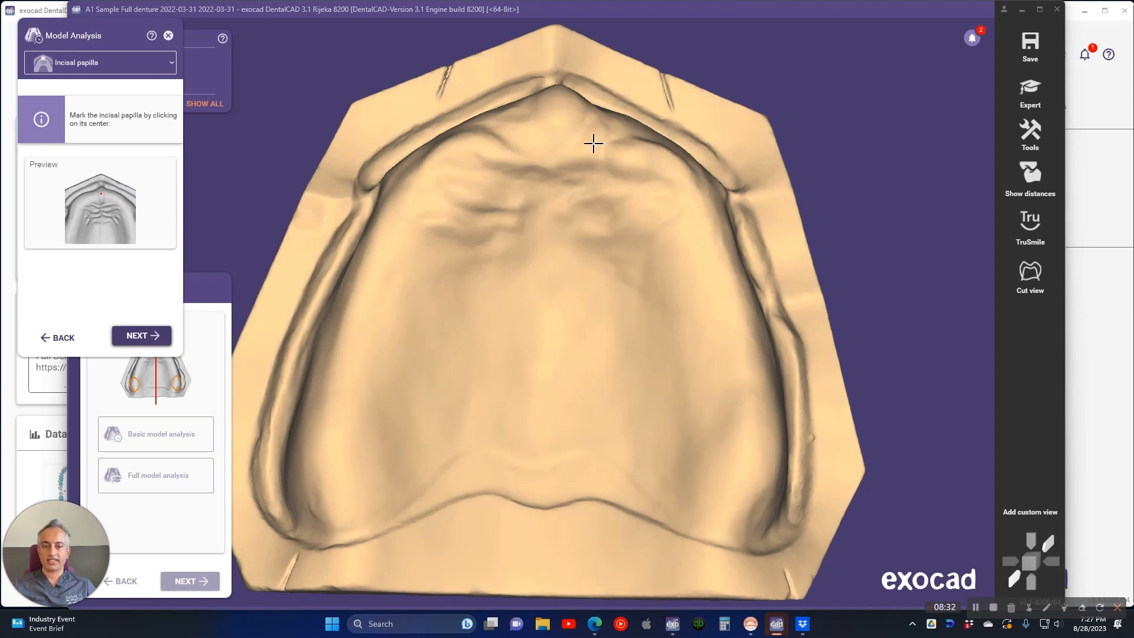
pyautogui.moveTo(593, 143)
pyautogui.mouseDown(button='right')
pyautogui.moveTo(593, 167)
pyautogui.moveTo(584, 159)
pyautogui.mouseUp(button='right')
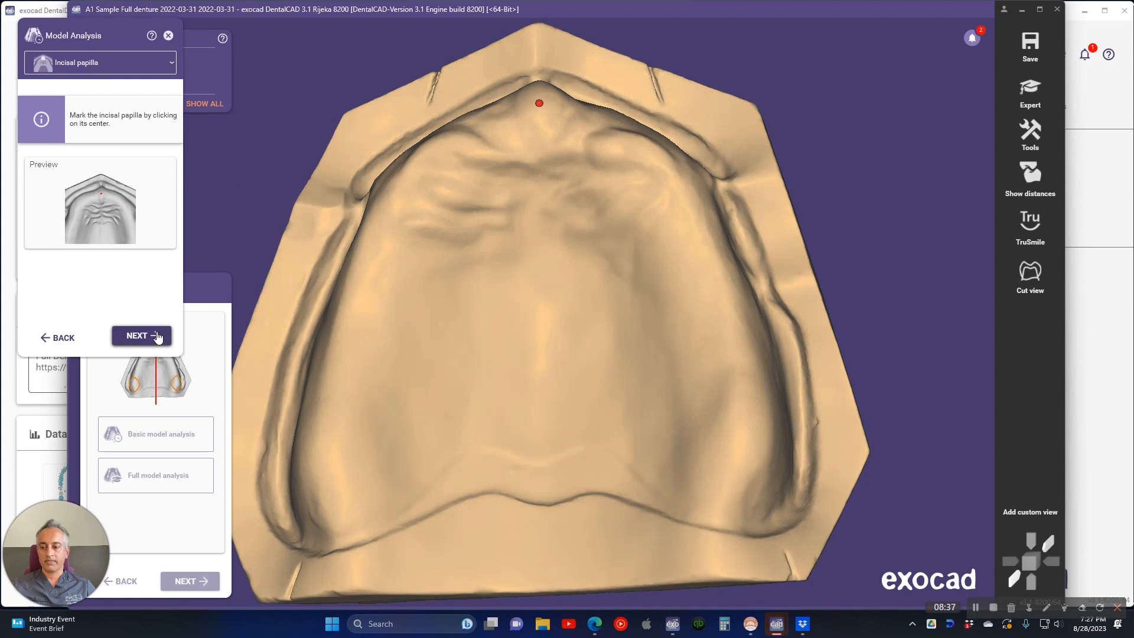
pyautogui.click(155, 334)
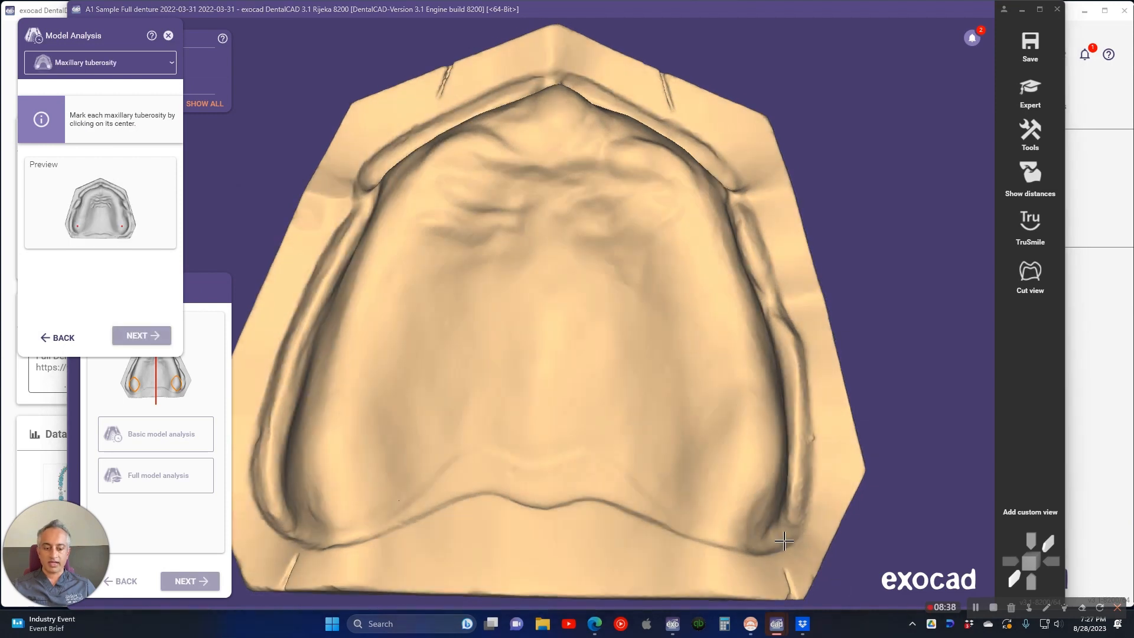
# Mark the left and right maxillary tuberosities on the upper jaw, refine both points to their centers, and confirm them
pyautogui.click(752, 454)
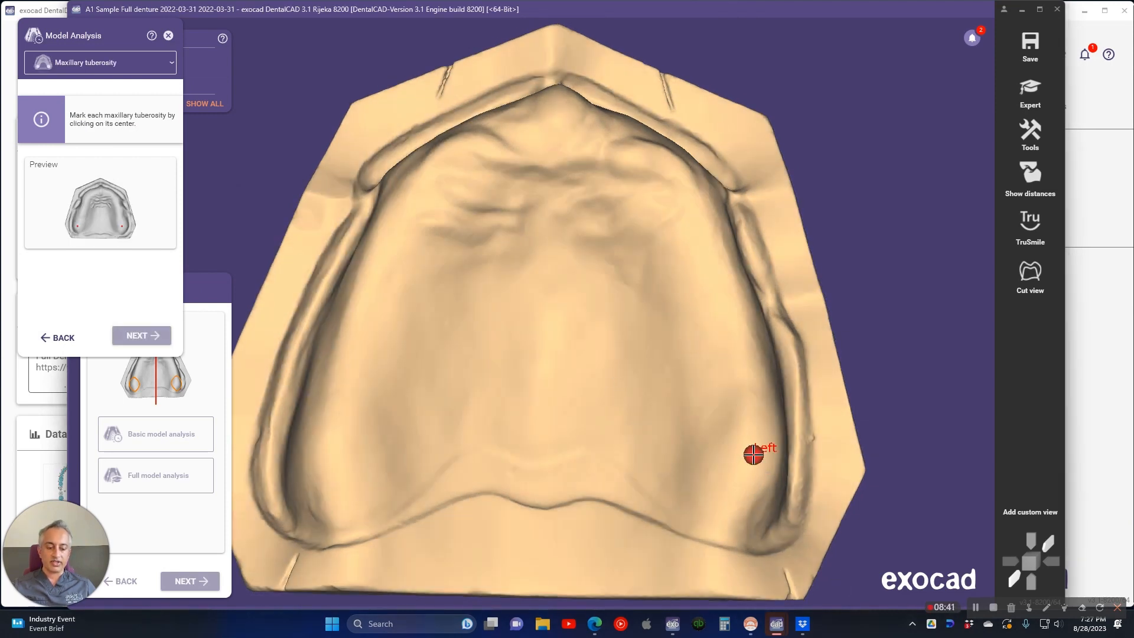
pyautogui.click(327, 444)
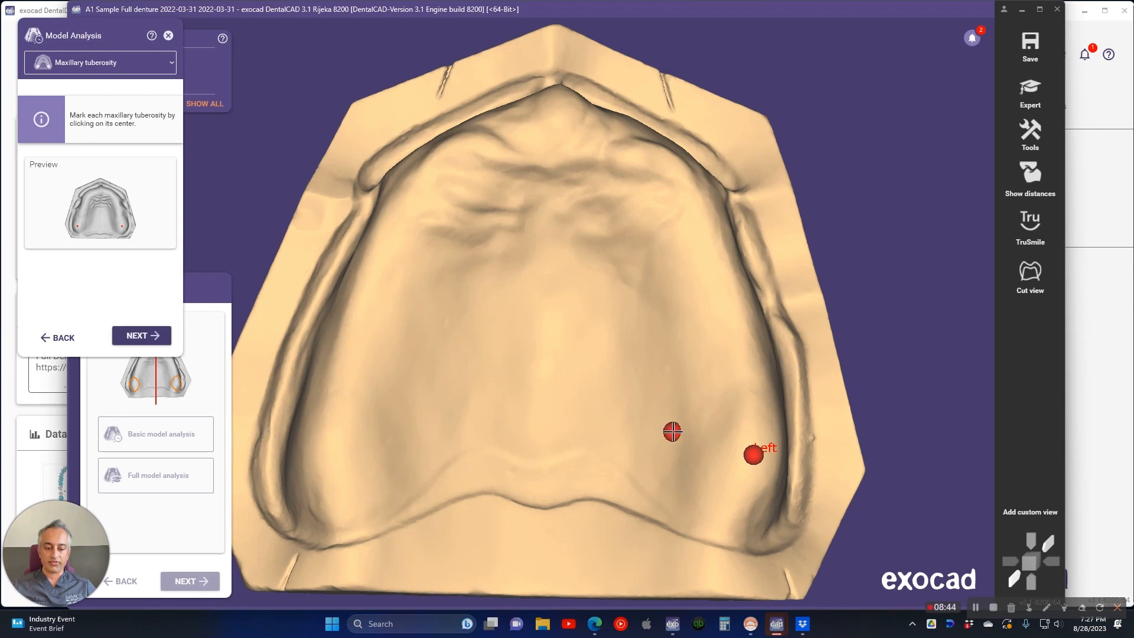
pyautogui.click(759, 422)
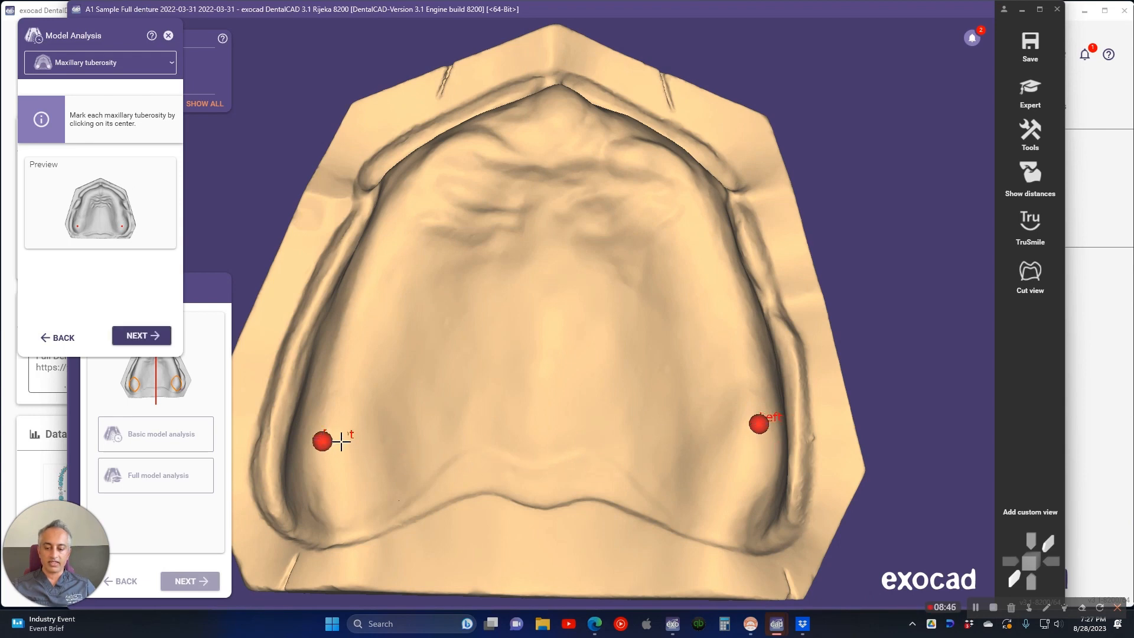
pyautogui.moveTo(322, 442); pyautogui.dragTo(346, 401)
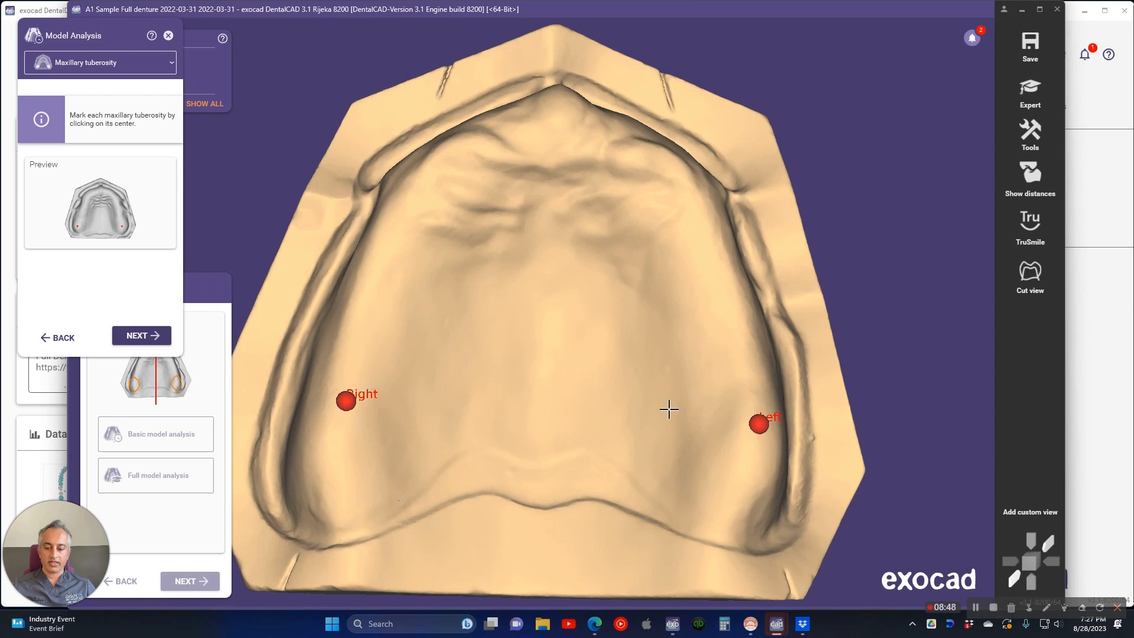
pyautogui.moveTo(768, 420)
pyautogui.mouseDown()
pyautogui.moveTo(478, 456)
pyautogui.moveTo(338, 431)
pyautogui.moveTo(639, 397)
pyautogui.moveTo(754, 449)
pyautogui.mouseUp()
pyautogui.moveTo(332, 434); pyautogui.dragTo(334, 443)
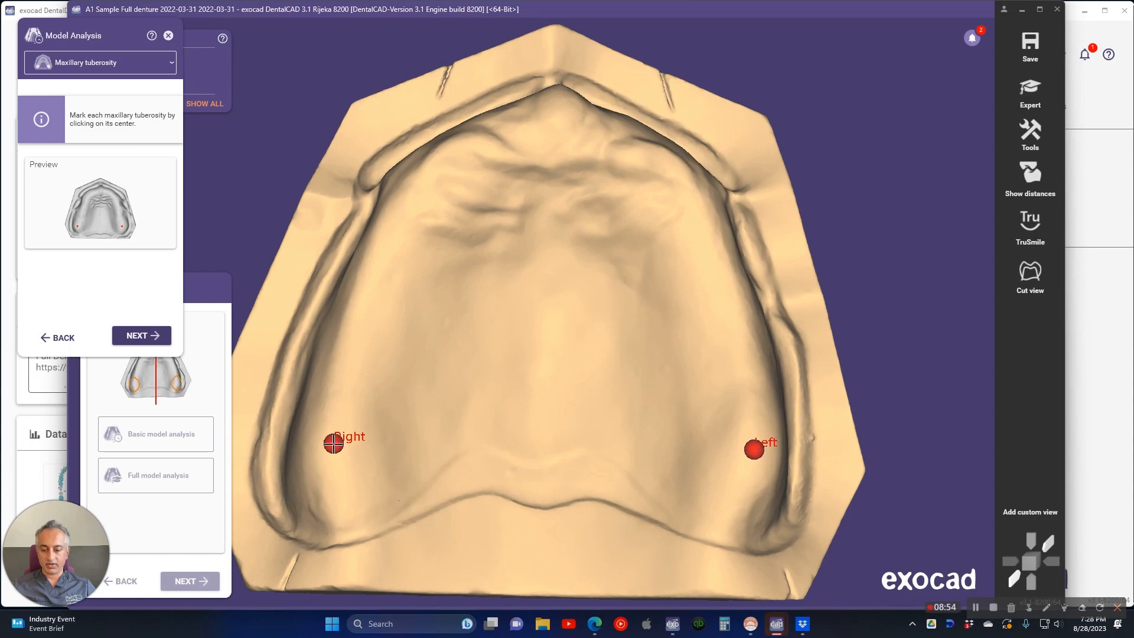
pyautogui.moveTo(540, 428); pyautogui.dragTo(532, 443, button='right')
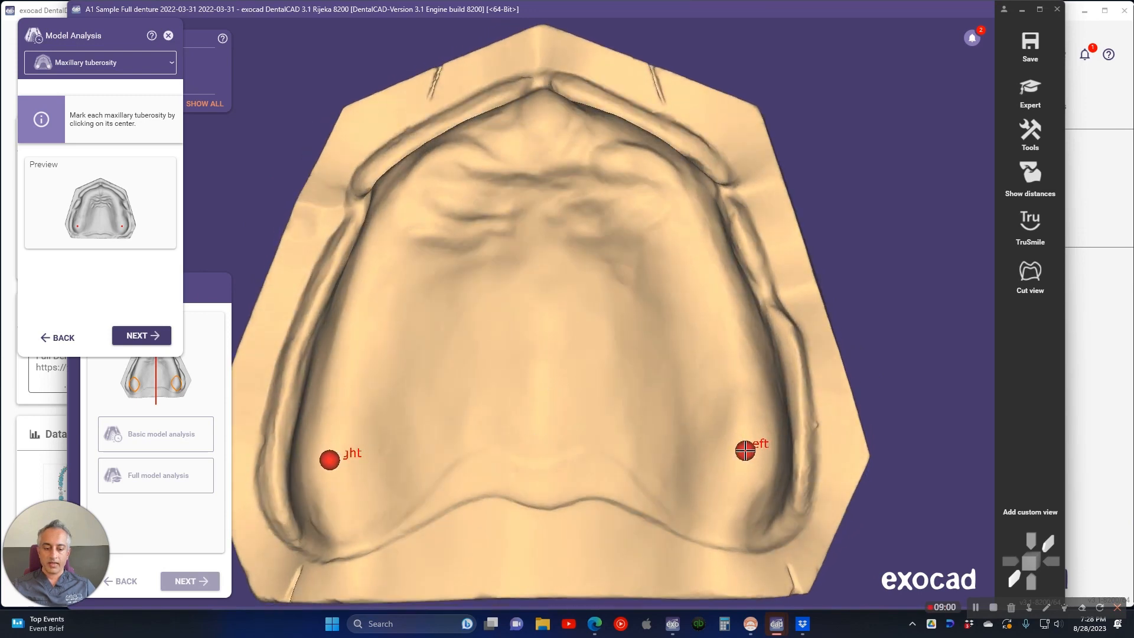
pyautogui.moveTo(747, 447); pyautogui.dragTo(747, 456)
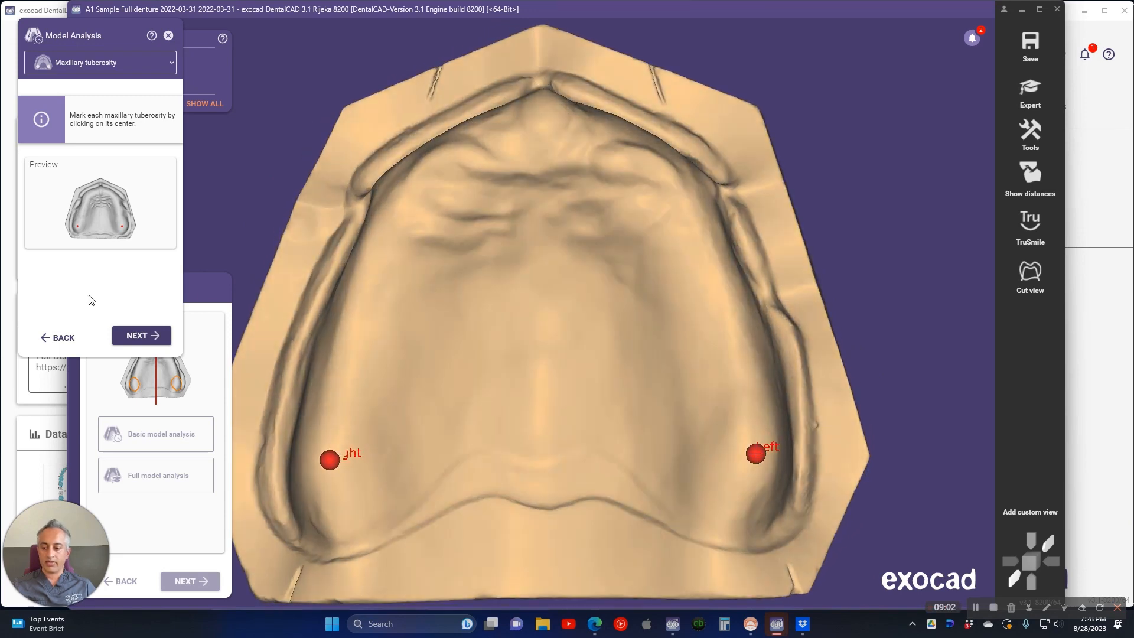
pyautogui.click(134, 335)
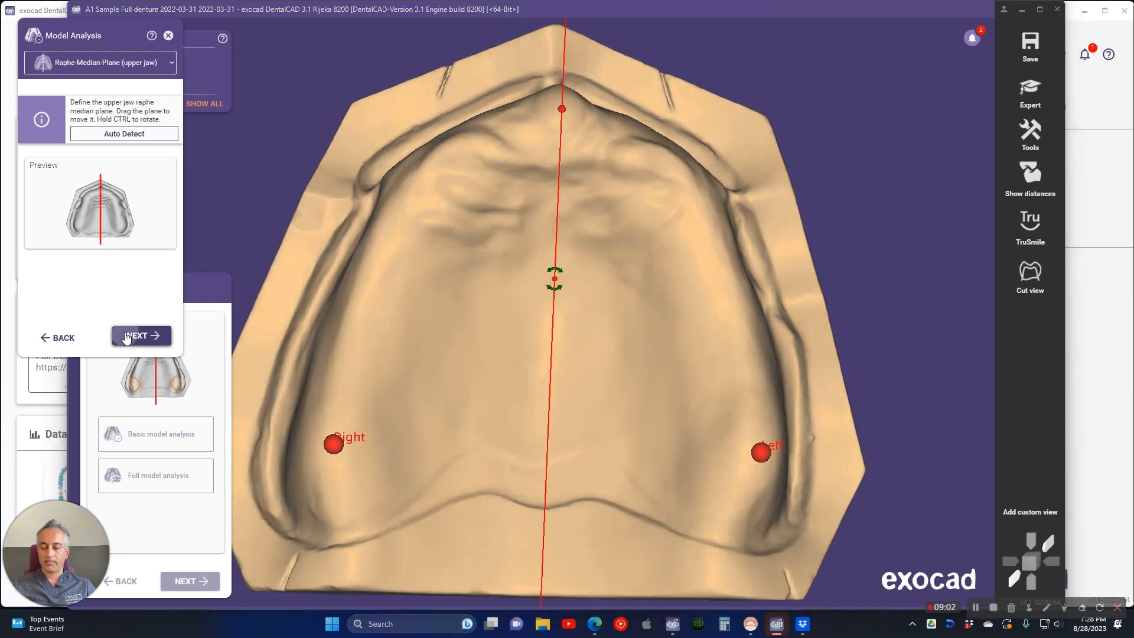
# Check and accept the upper jaw raphe median plane, and mark both lateral ends of the first rugae
pyautogui.moveTo(767, 224); pyautogui.dragTo(700, 248, button='right')
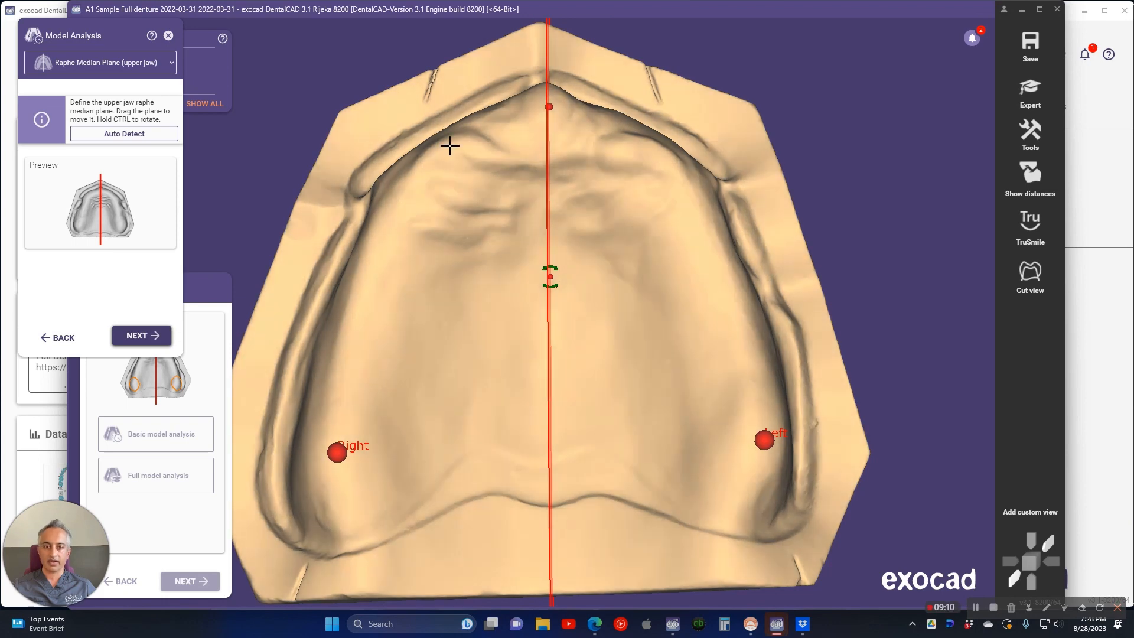
pyautogui.moveTo(564, 210); pyautogui.dragTo(501, 247, button='right')
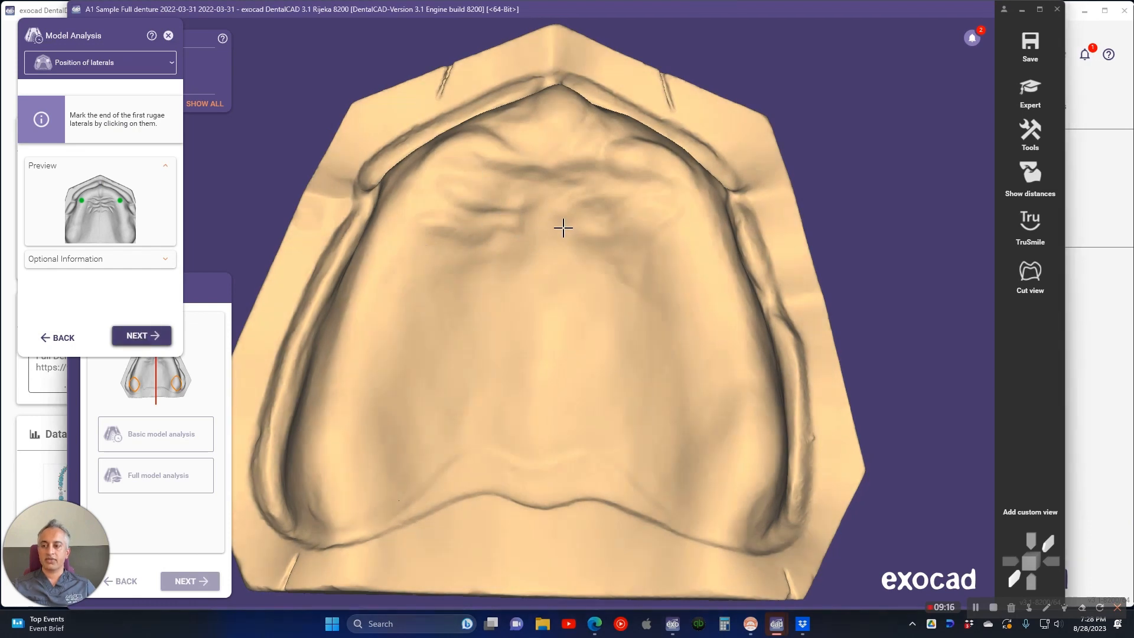
pyautogui.moveTo(562, 225); pyautogui.dragTo(565, 230, button='right')
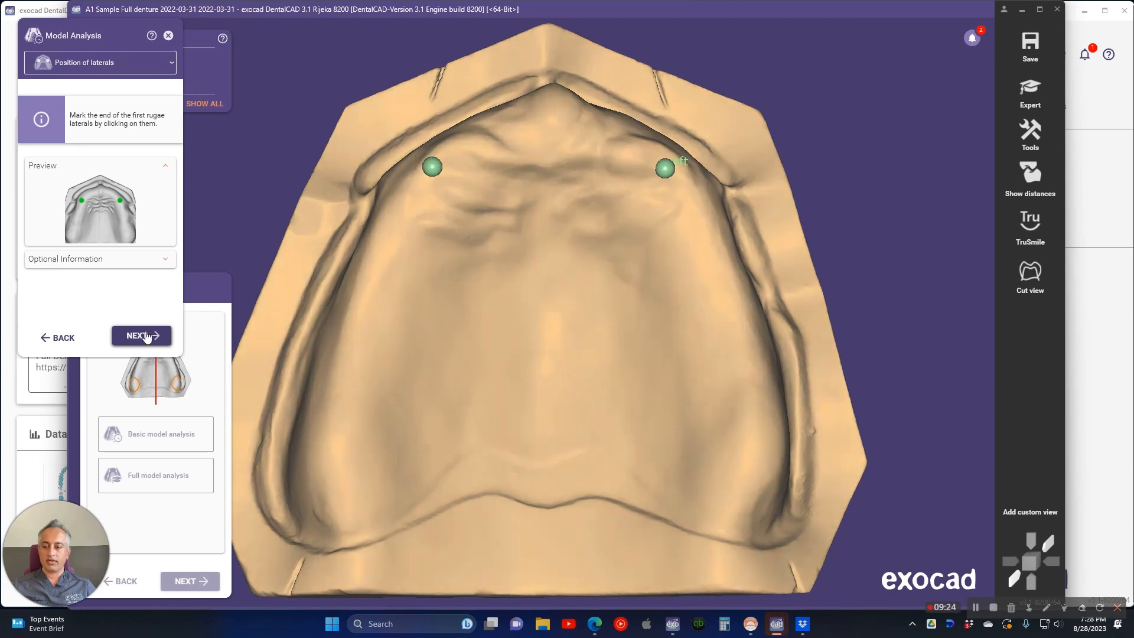
# Accept the rugae points, mark the first premolar positions on both sides of the lower jaw ridge, and confirm them
pyautogui.click(148, 333)
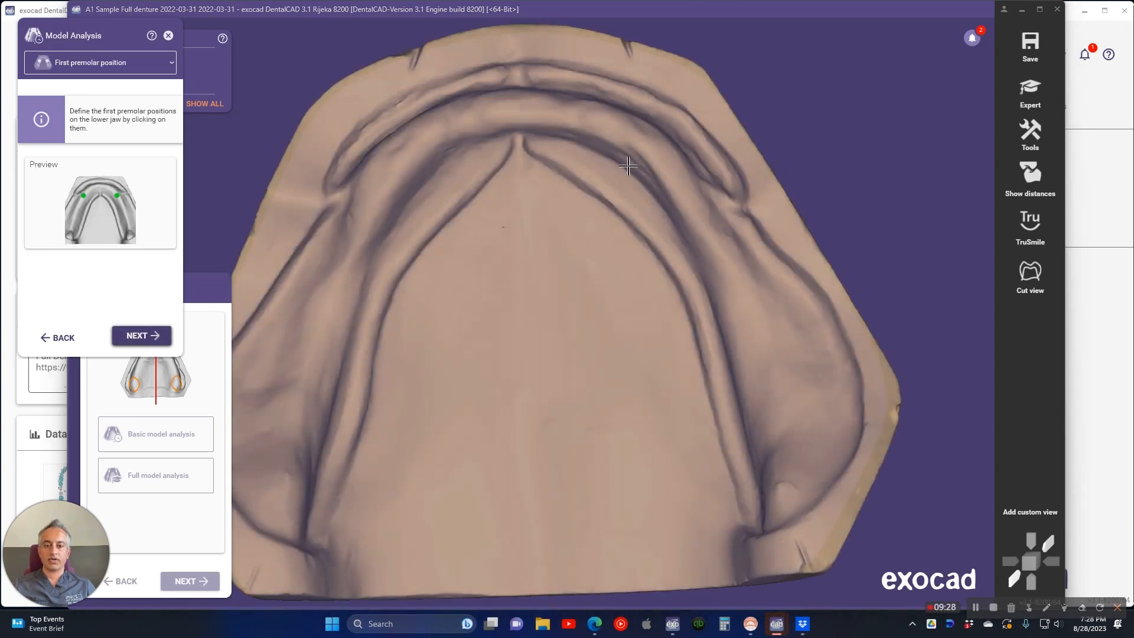
pyautogui.click(647, 143)
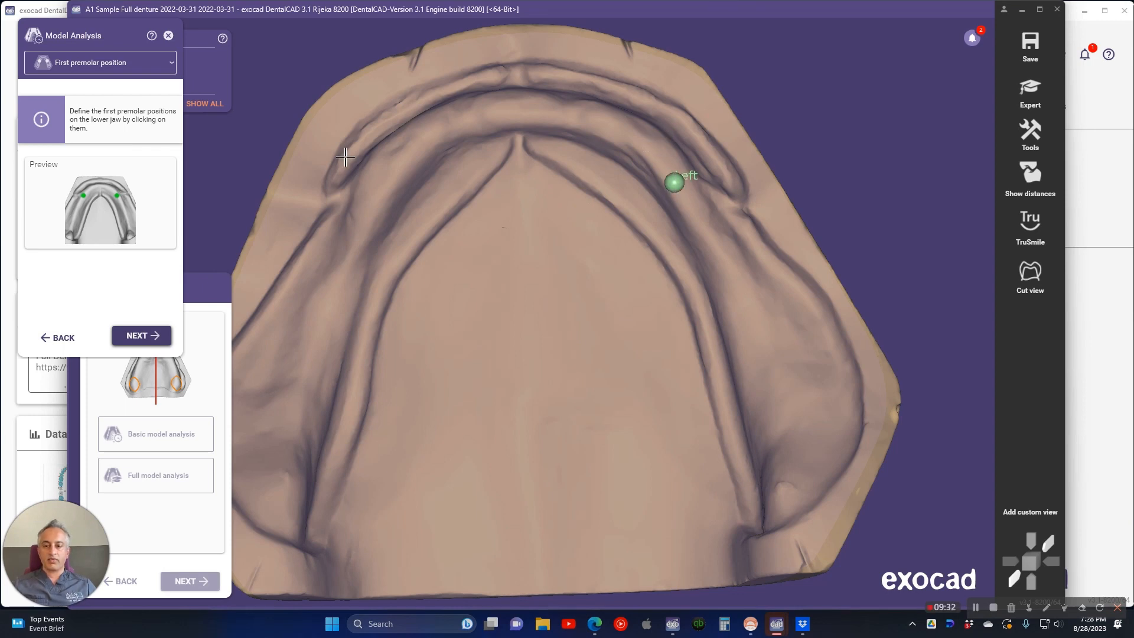
pyautogui.click(374, 186)
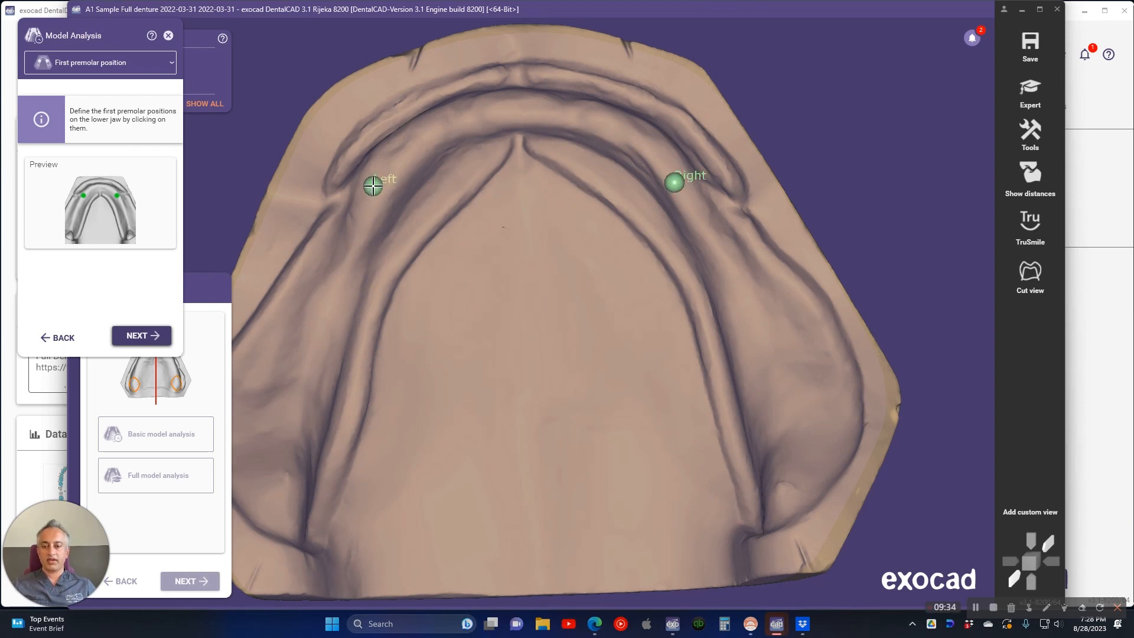
pyautogui.click(136, 336)
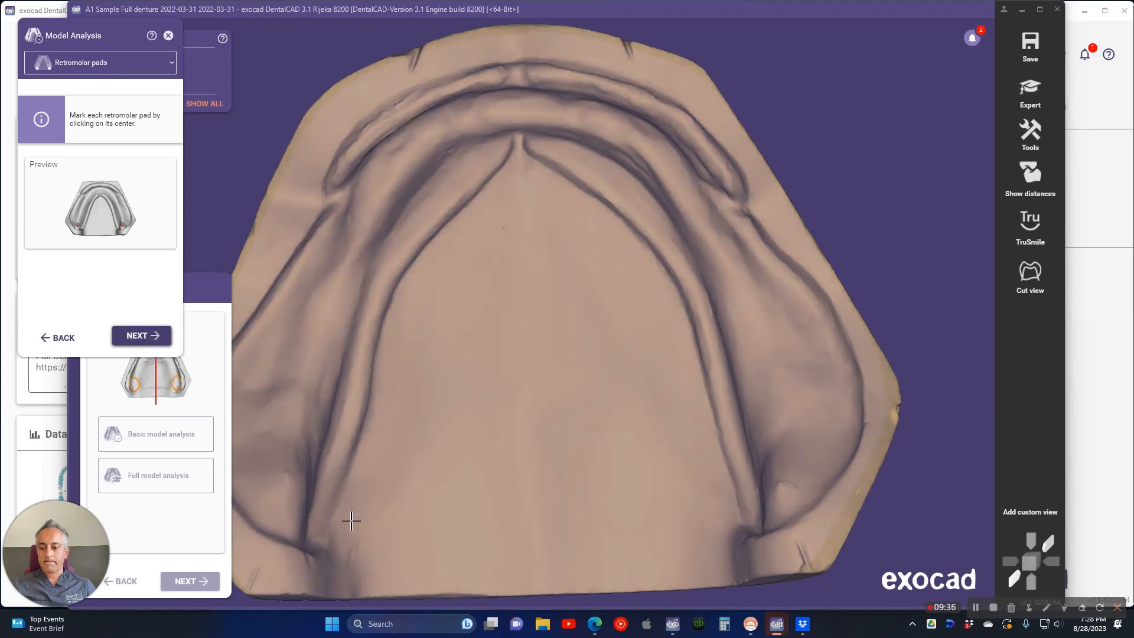
# Mark the centers of the left and right retromolar pads on the lower jaw and confirm both points
pyautogui.click(782, 473)
pyautogui.scroll(-2, 611, 445)
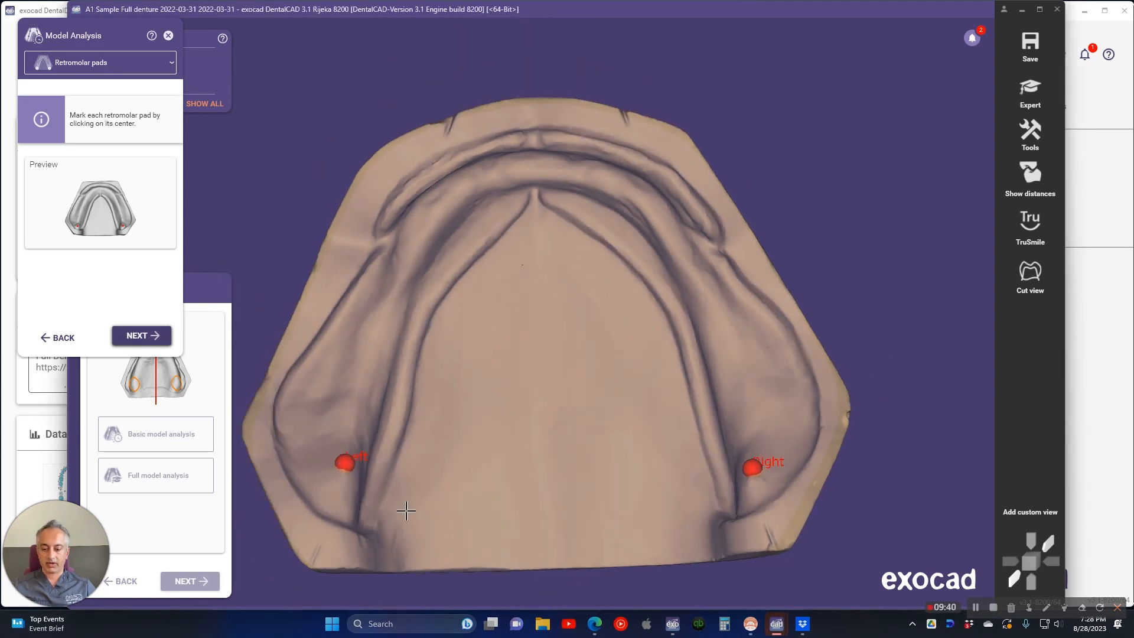
pyautogui.moveTo(433, 525); pyautogui.dragTo(431, 524, button='right')
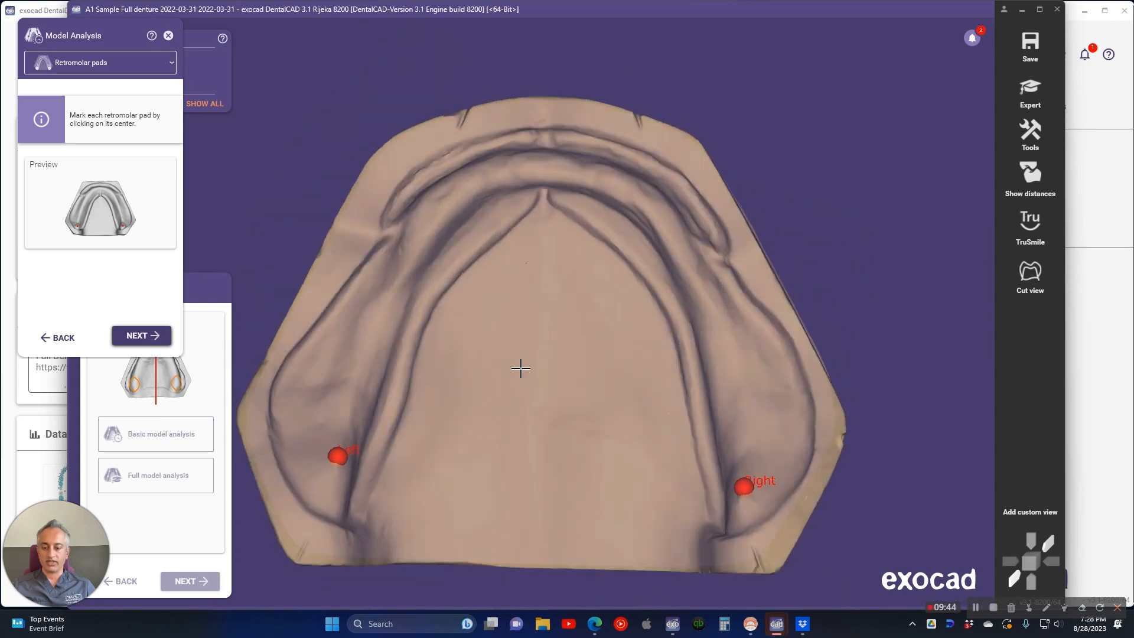
pyautogui.click(132, 341)
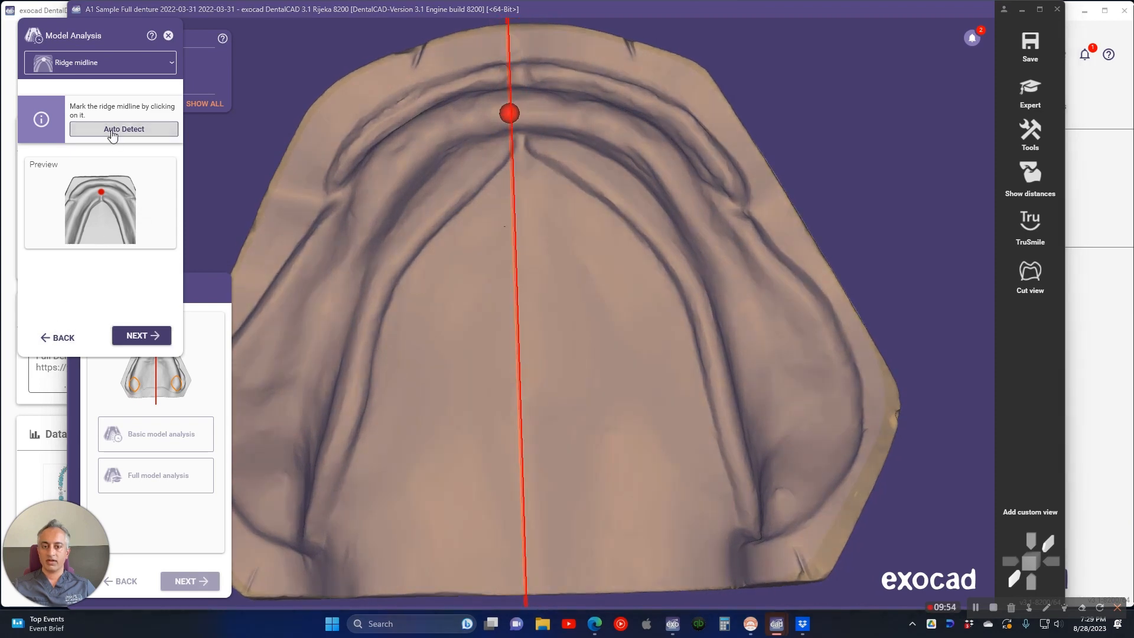
# Go back to the first premolar positions, move the left point slightly inward, and confirm the premolar and retromolar pad points again
pyautogui.click(64, 338)
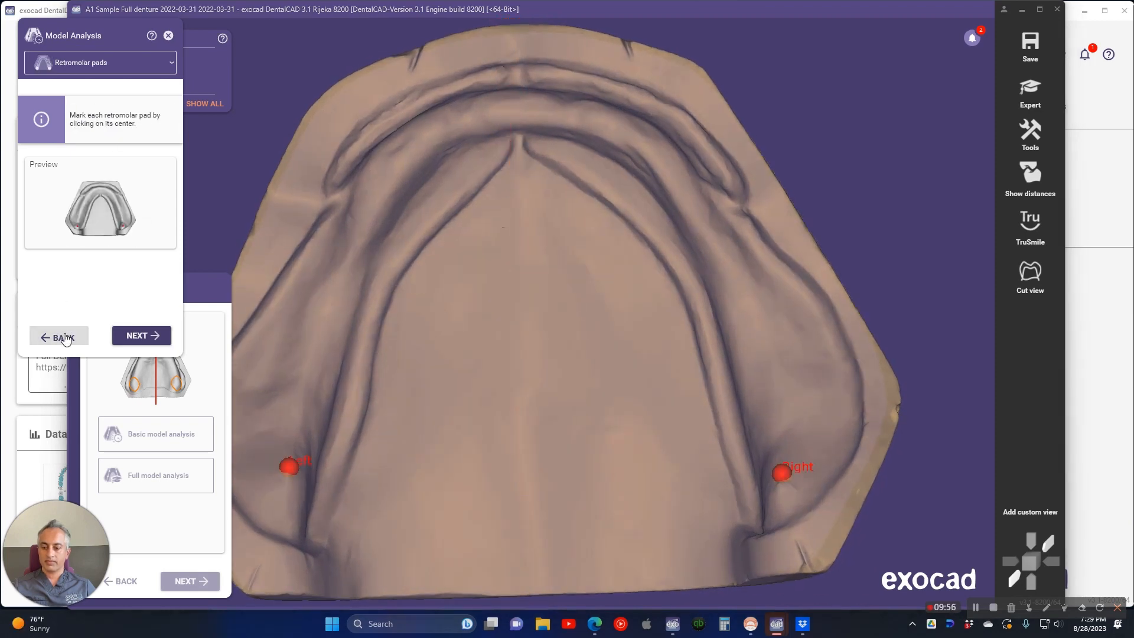
pyautogui.click(65, 339)
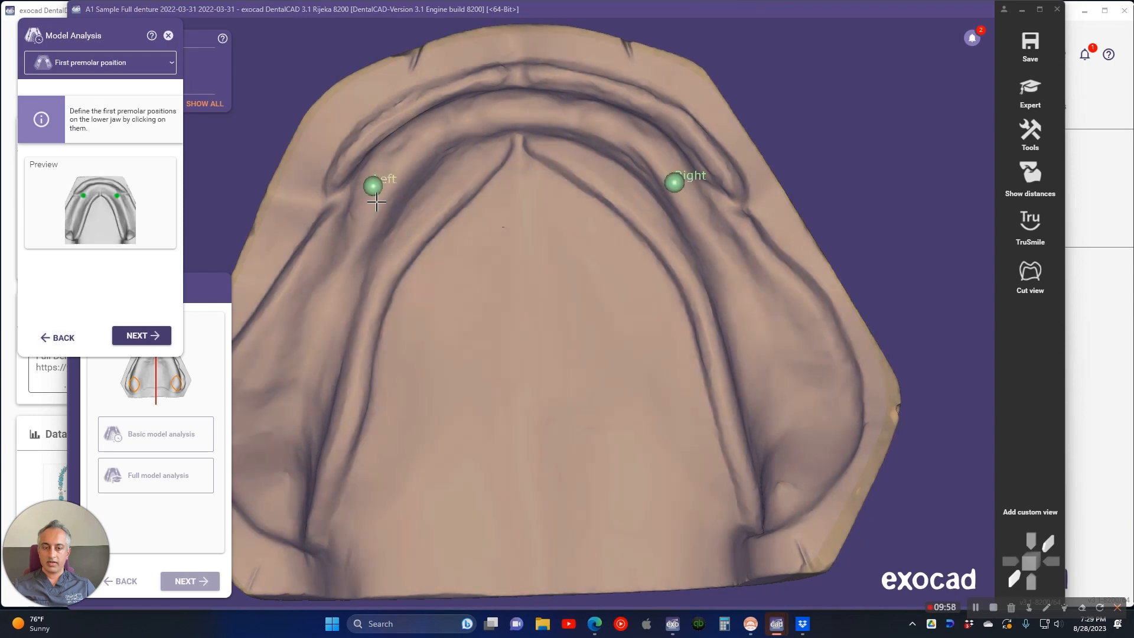
pyautogui.click(384, 181)
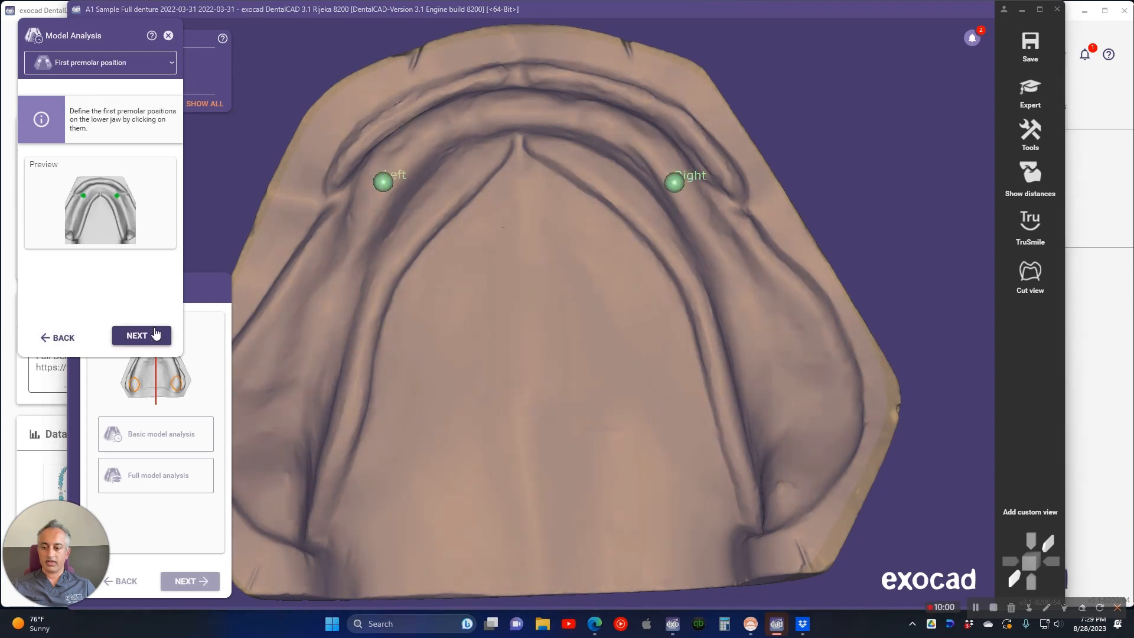
pyautogui.click(155, 335)
pyautogui.click(154, 335)
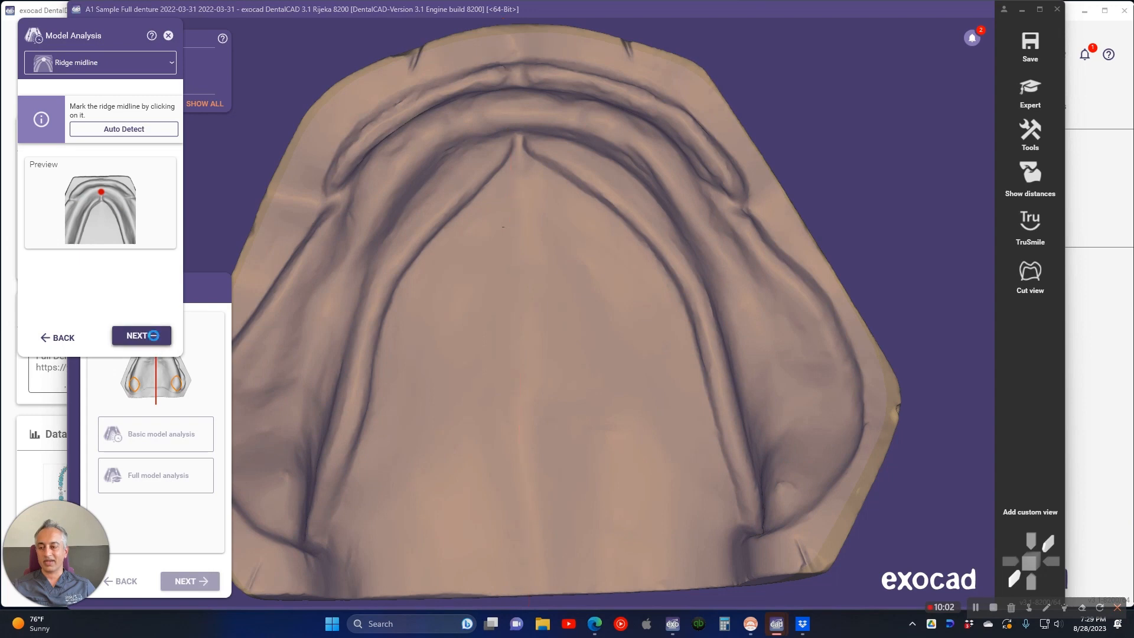
# Accept the detected ridge midline, alveolar ridge line and first molar positions on the lower jaw to finish the model analysis
pyautogui.click(154, 335)
pyautogui.scroll(-4, 519, 344)
pyautogui.moveTo(514, 397); pyautogui.dragTo(515, 393, button='right')
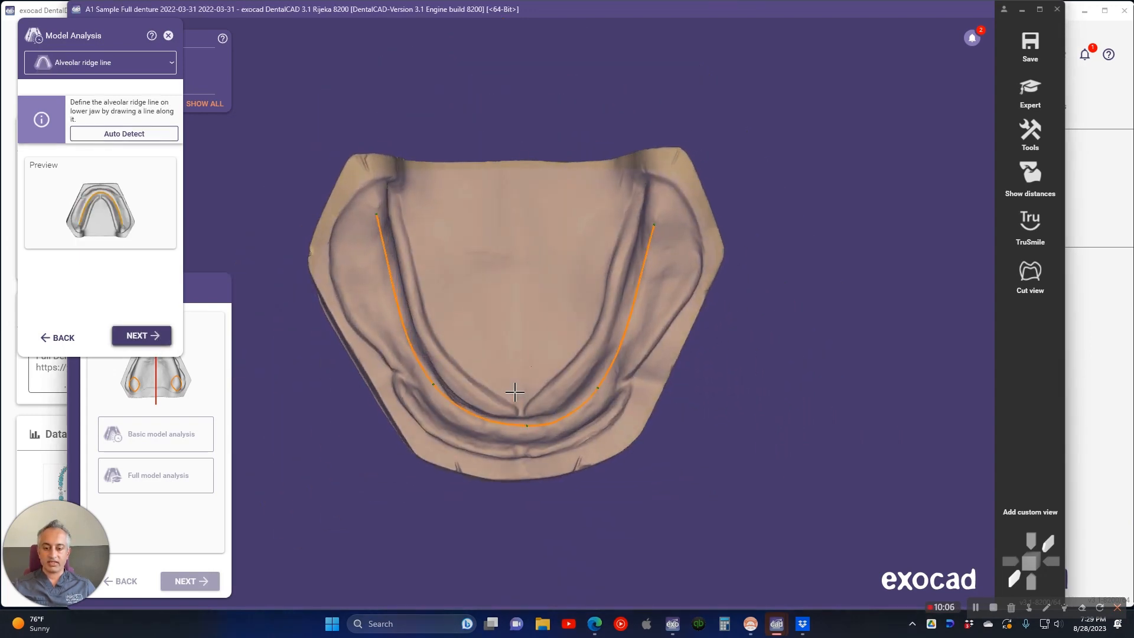
pyautogui.moveTo(519, 355); pyautogui.dragTo(523, 353, button='right')
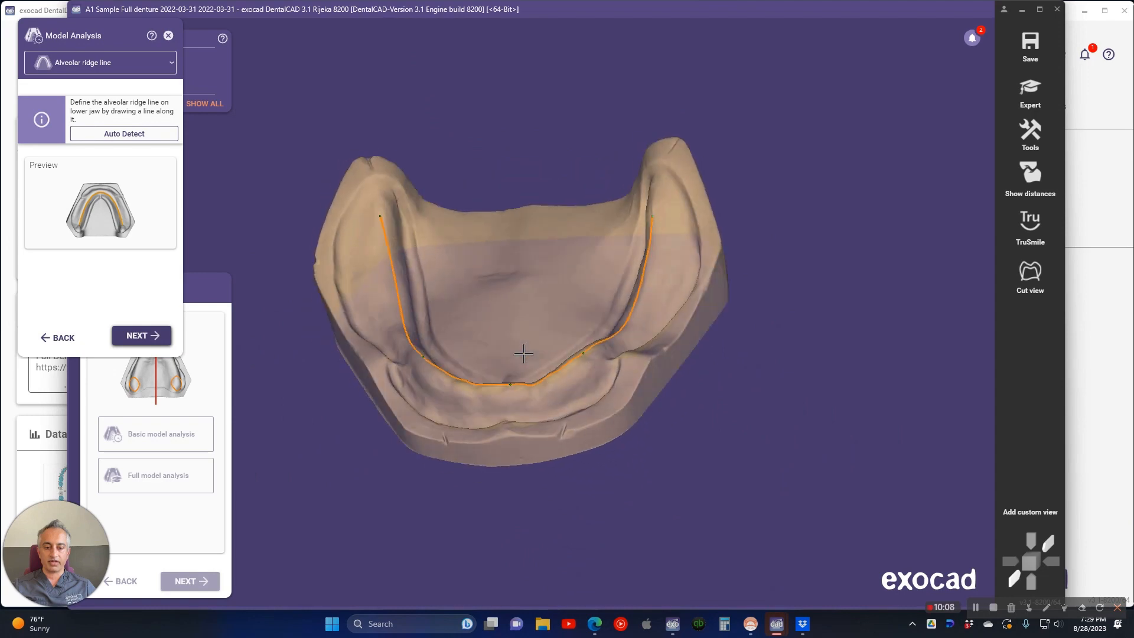
pyautogui.click(152, 334)
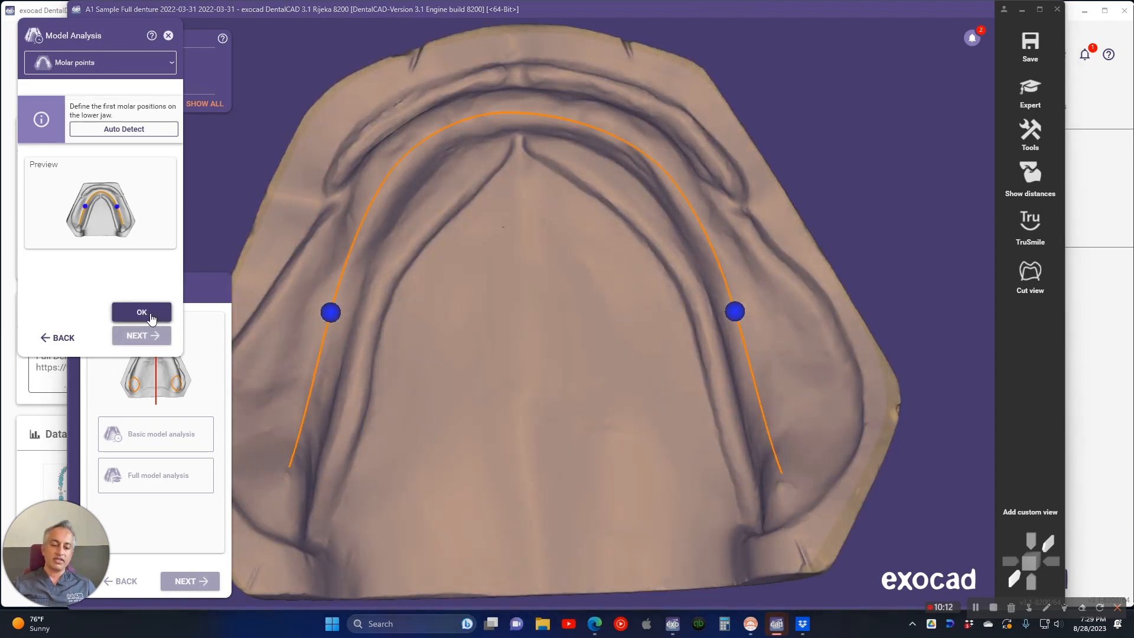
pyautogui.click(142, 313)
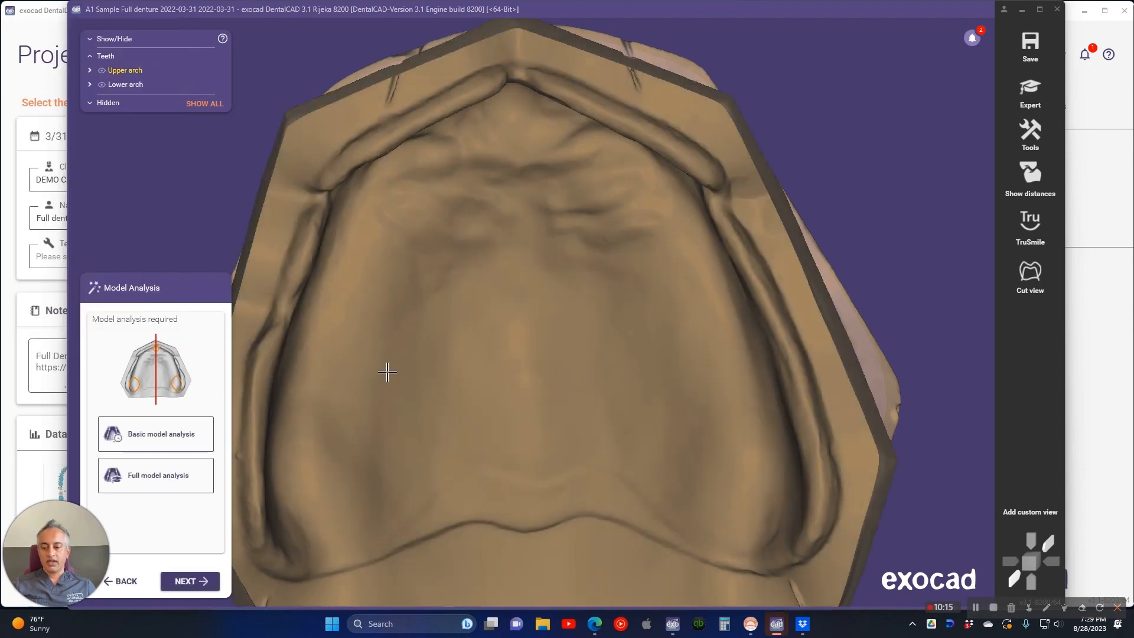
# Show all hidden case objects and proceed to denture tooth placement, placing all second molars anyway
pyautogui.moveTo(404, 466); pyautogui.dragTo(343, 295, button='right')
pyautogui.scroll(-5, 406, 439)
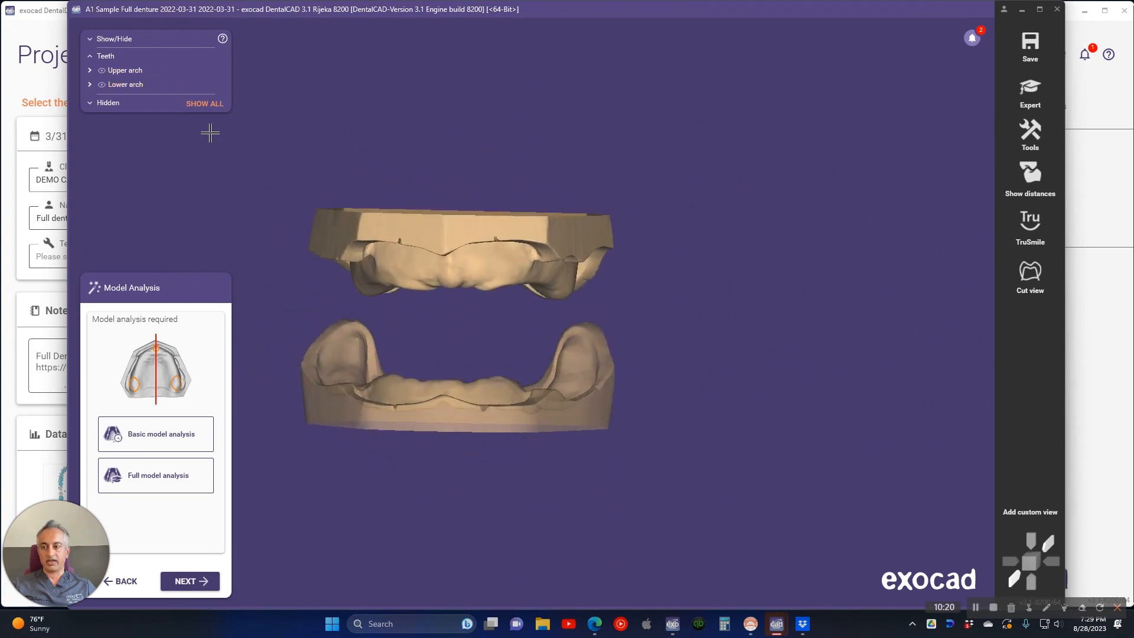
pyautogui.click(91, 104)
pyautogui.click(103, 114)
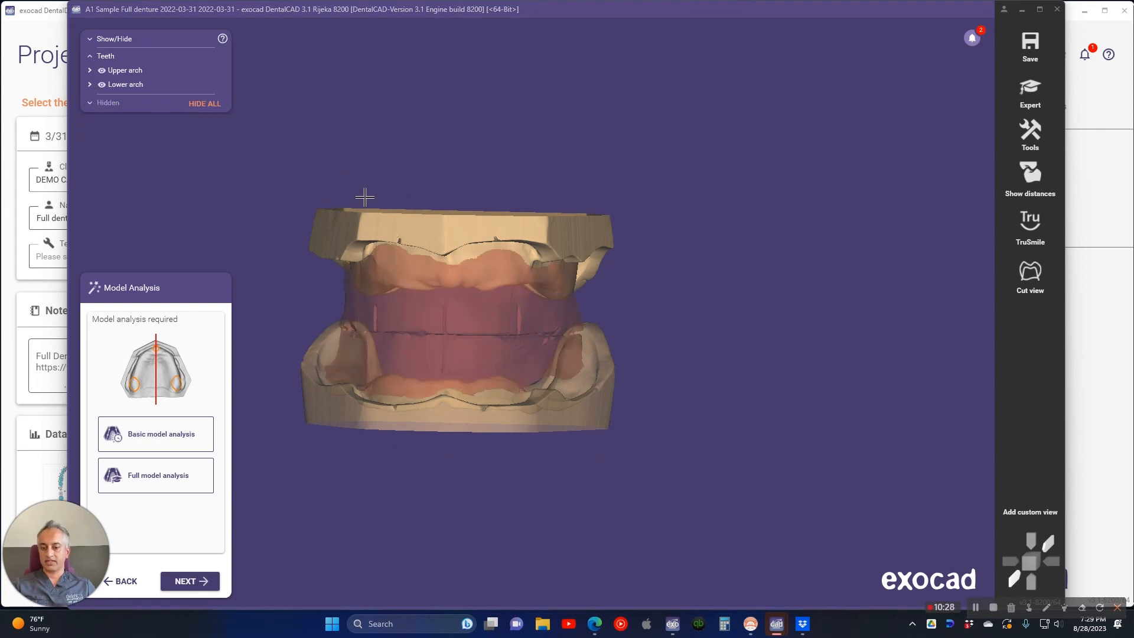
pyautogui.click(201, 582)
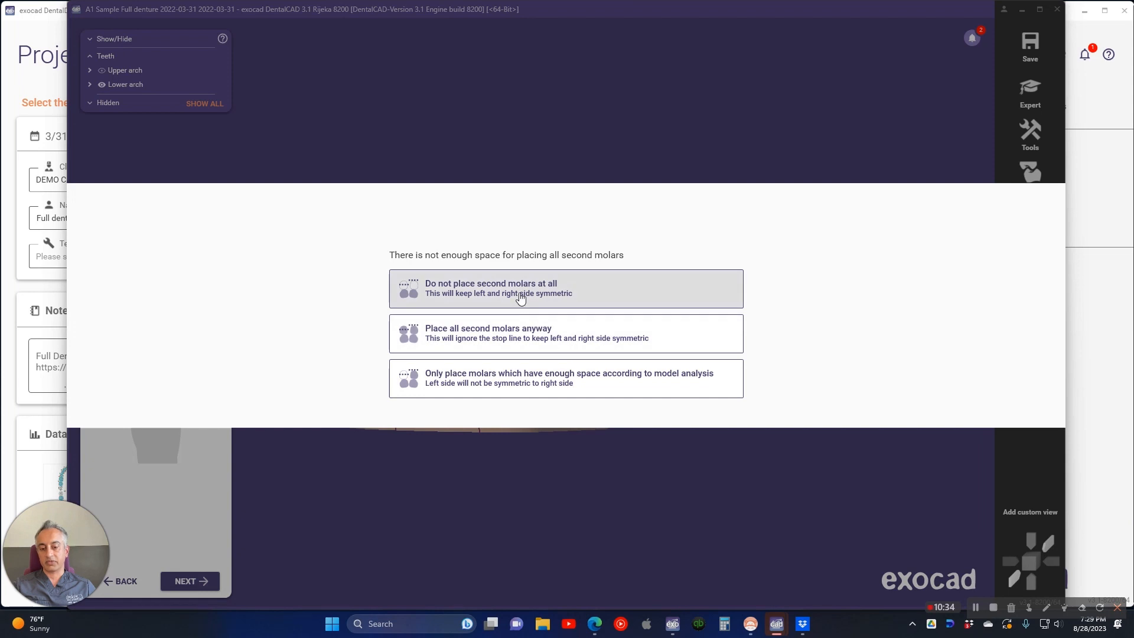
pyautogui.click(525, 340)
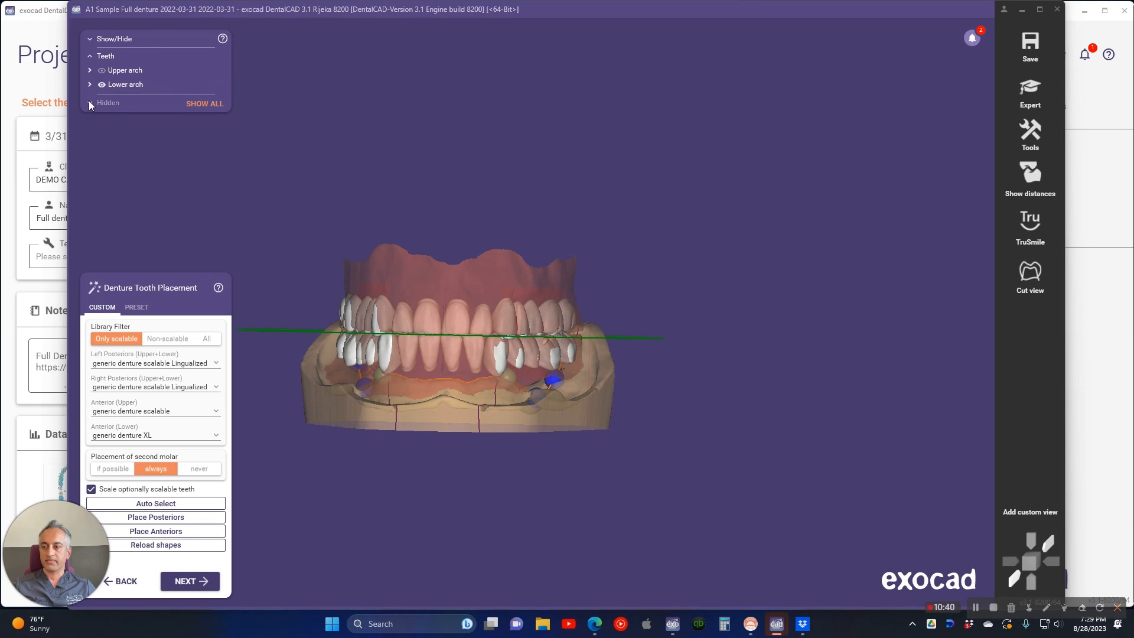
# Show all objects, hide only the bite rims, and inspect the placed teeth between the jaws from the front and side
pyautogui.click(213, 104)
pyautogui.click(214, 104)
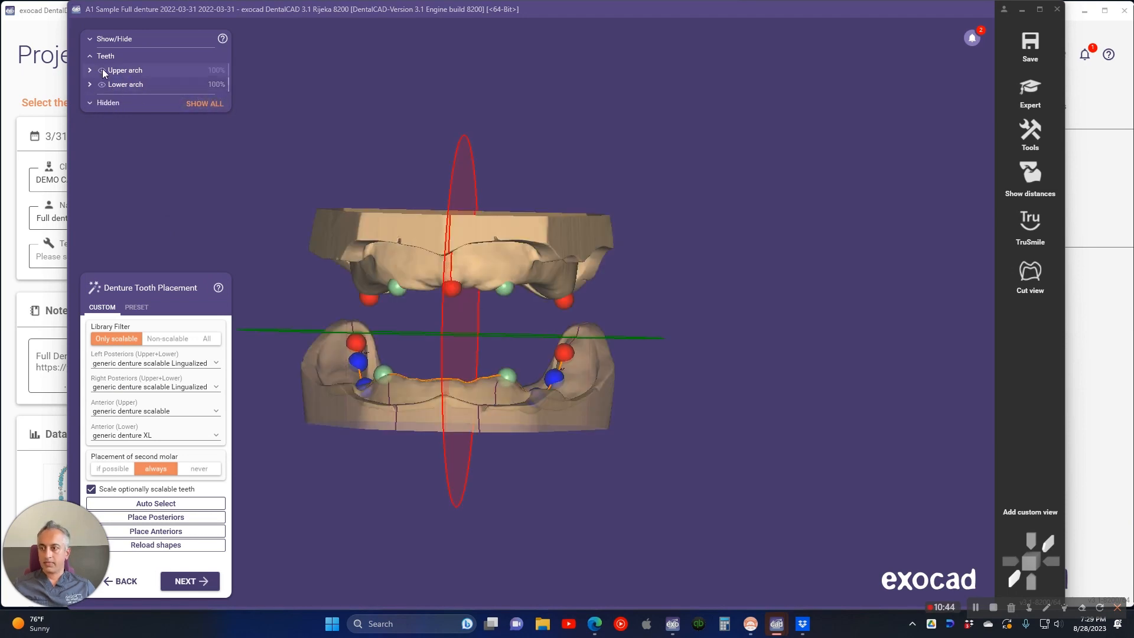
pyautogui.click(213, 104)
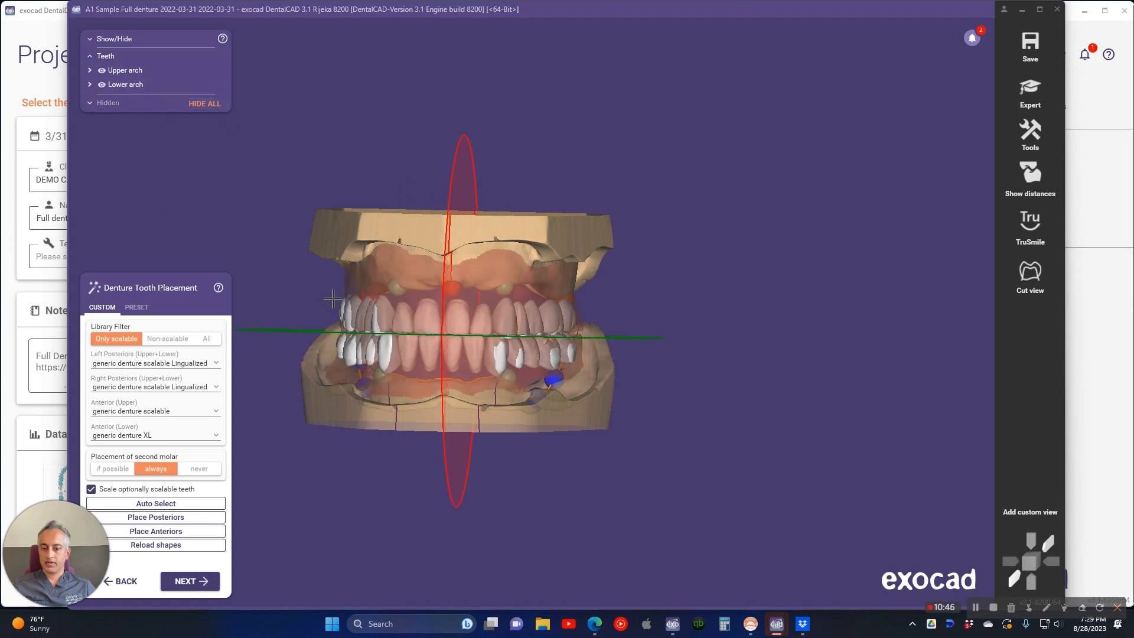
pyautogui.click(90, 39)
pyautogui.click(101, 67)
pyautogui.moveTo(327, 170); pyautogui.dragTo(372, 160, button='right')
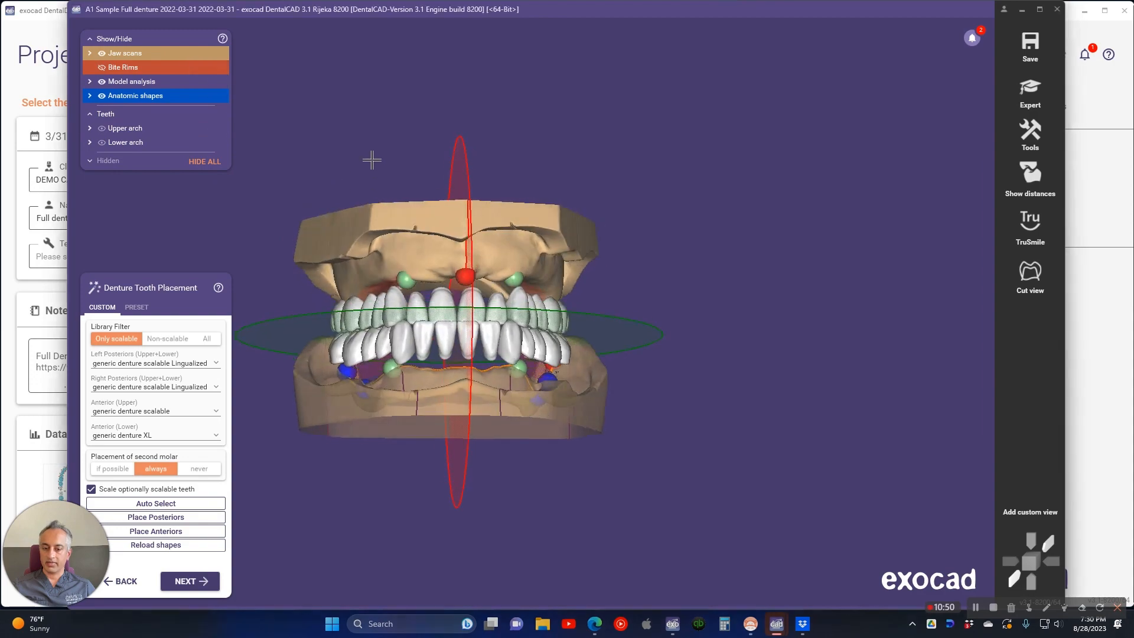
pyautogui.scroll(3, 498, 273)
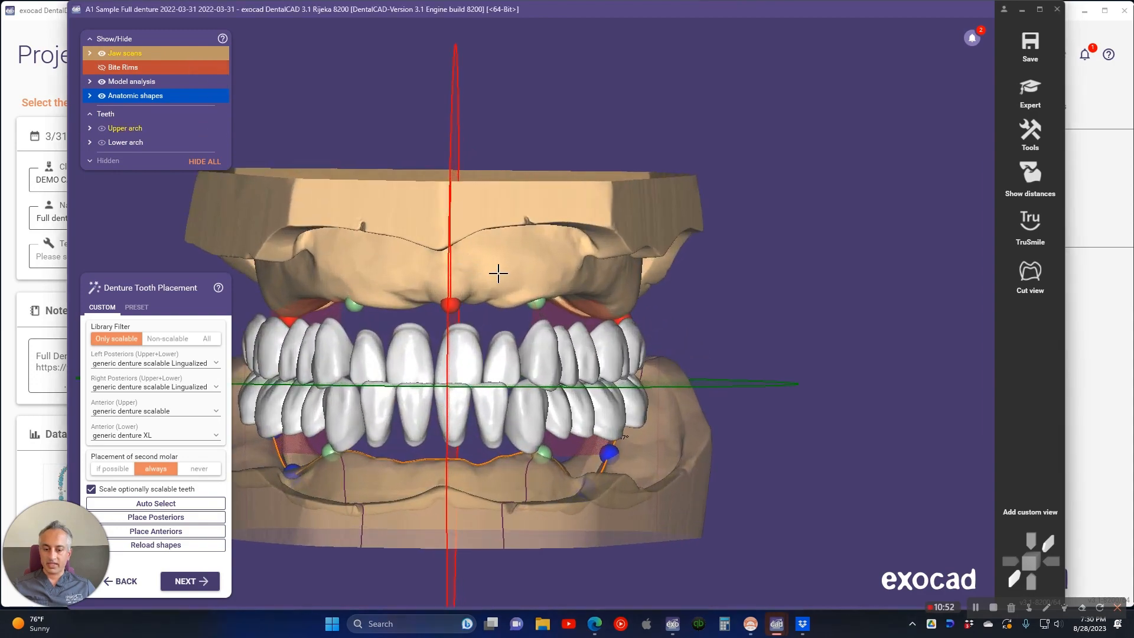
pyautogui.moveTo(498, 273); pyautogui.dragTo(709, 252, button='right')
pyautogui.scroll(4, 518, 294)
pyautogui.scroll(-6, 523, 298)
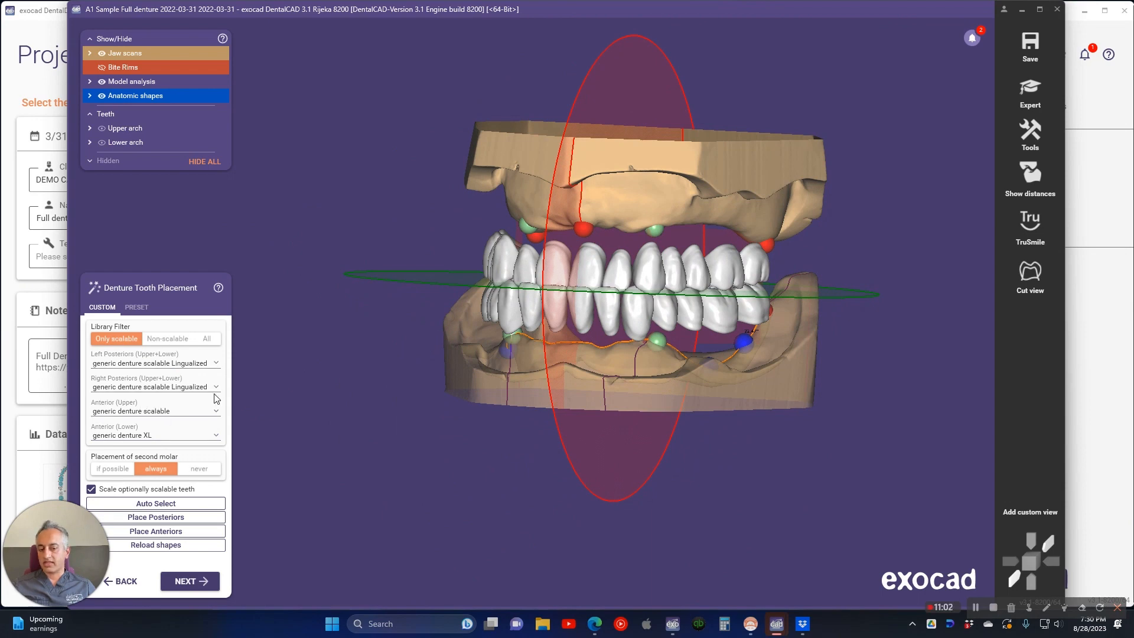
# Set the lower anterior tooth library to generic denture scalable
pyautogui.click(216, 435)
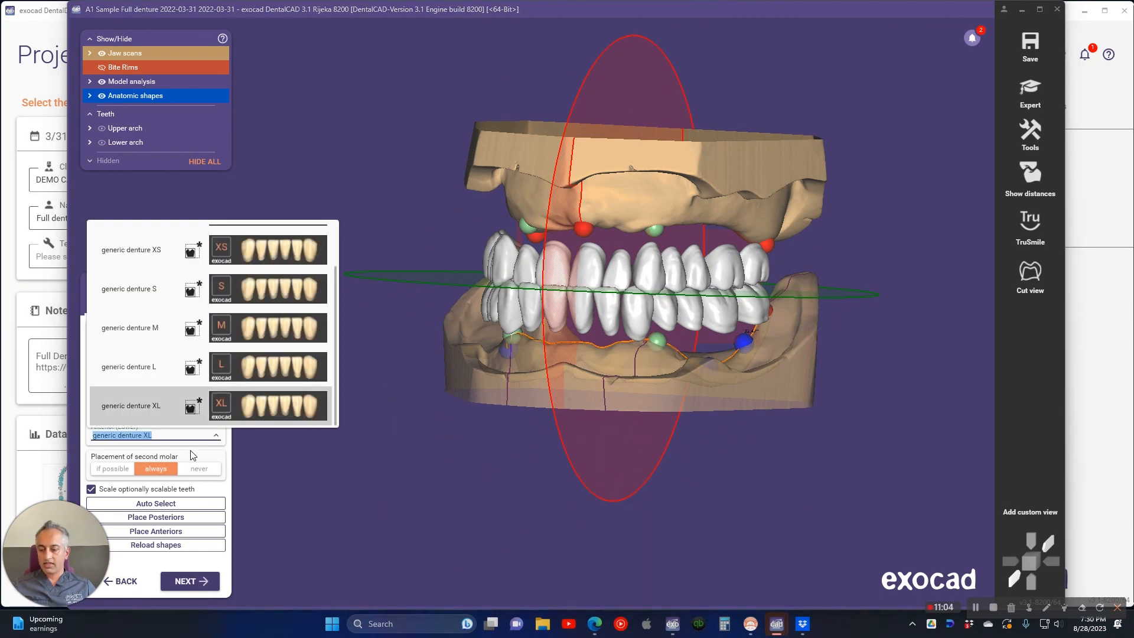
pyautogui.scroll(2, 132, 281)
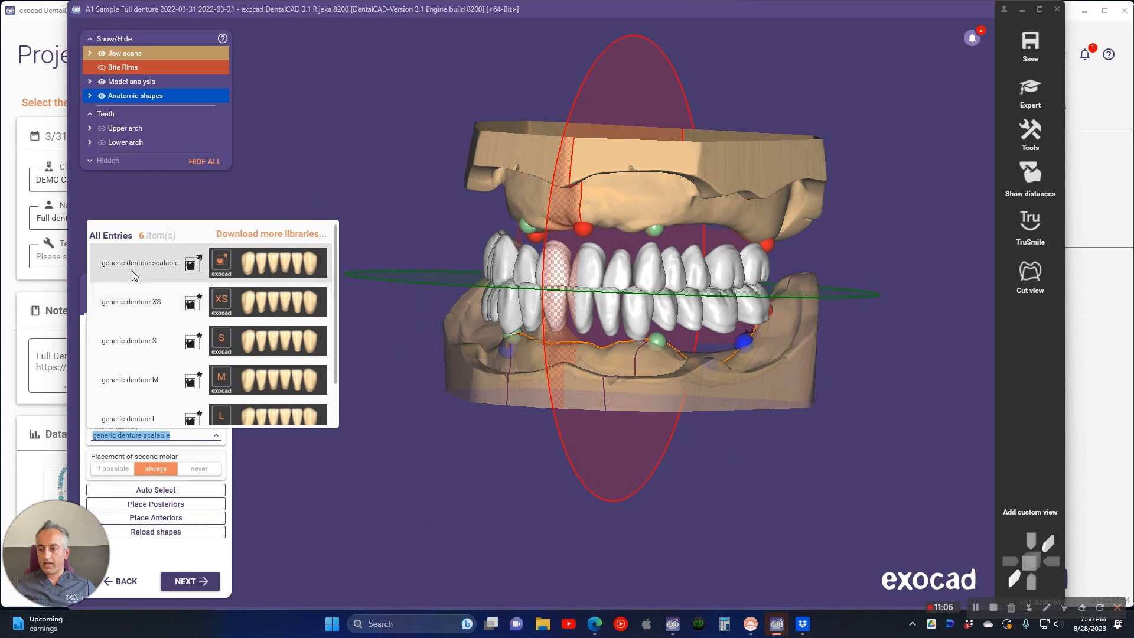
pyautogui.click(133, 270)
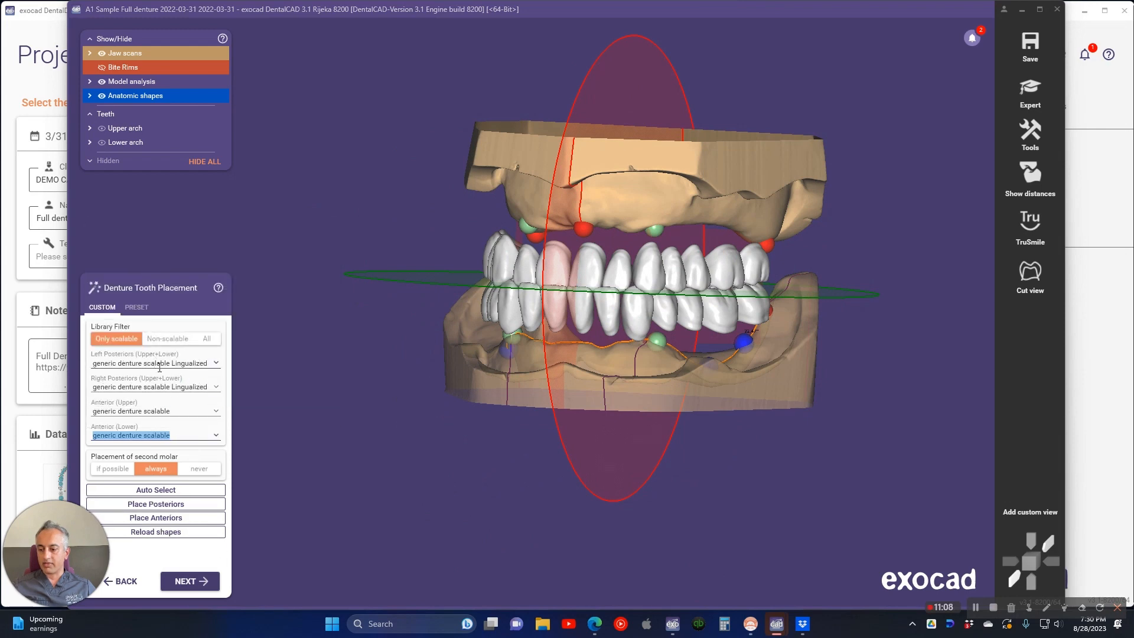
# Try the generic denture XS Lingualized library for the posteriors and return them to generic denture scalable Lingualized
pyautogui.click(208, 364)
pyautogui.click(217, 364)
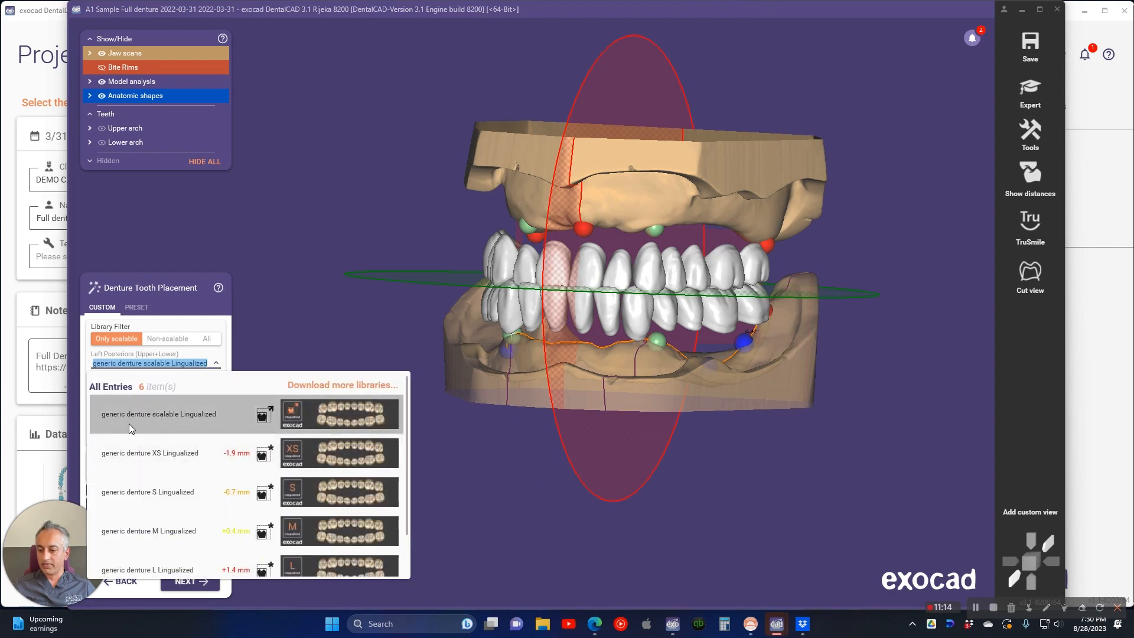
pyautogui.scroll(-3, 171, 502)
pyautogui.scroll(3, 186, 557)
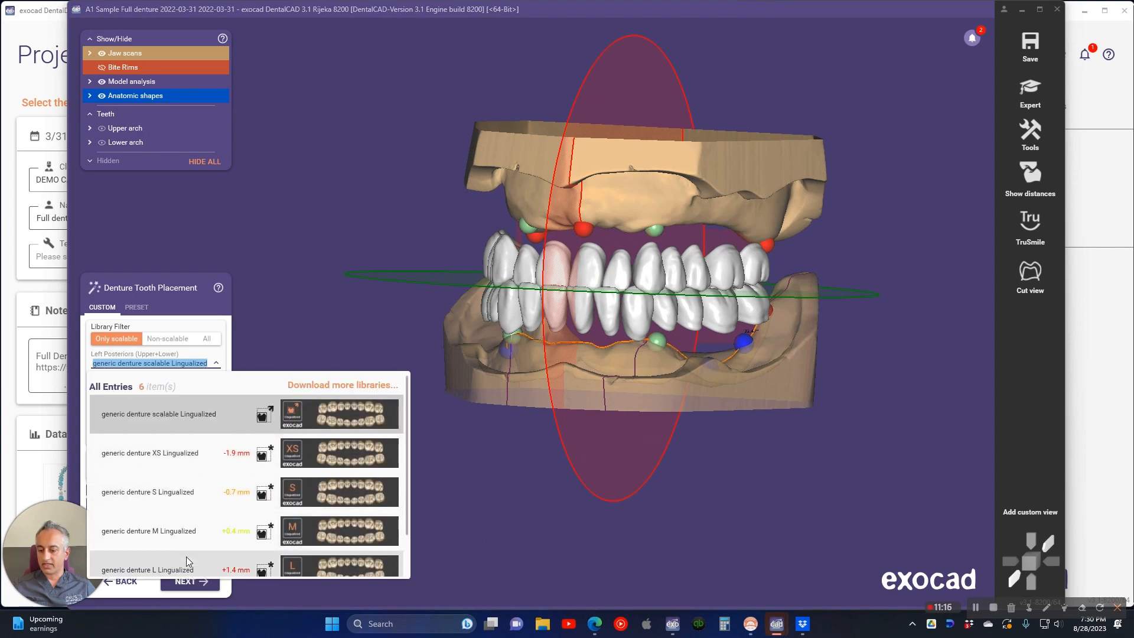
pyautogui.click(175, 455)
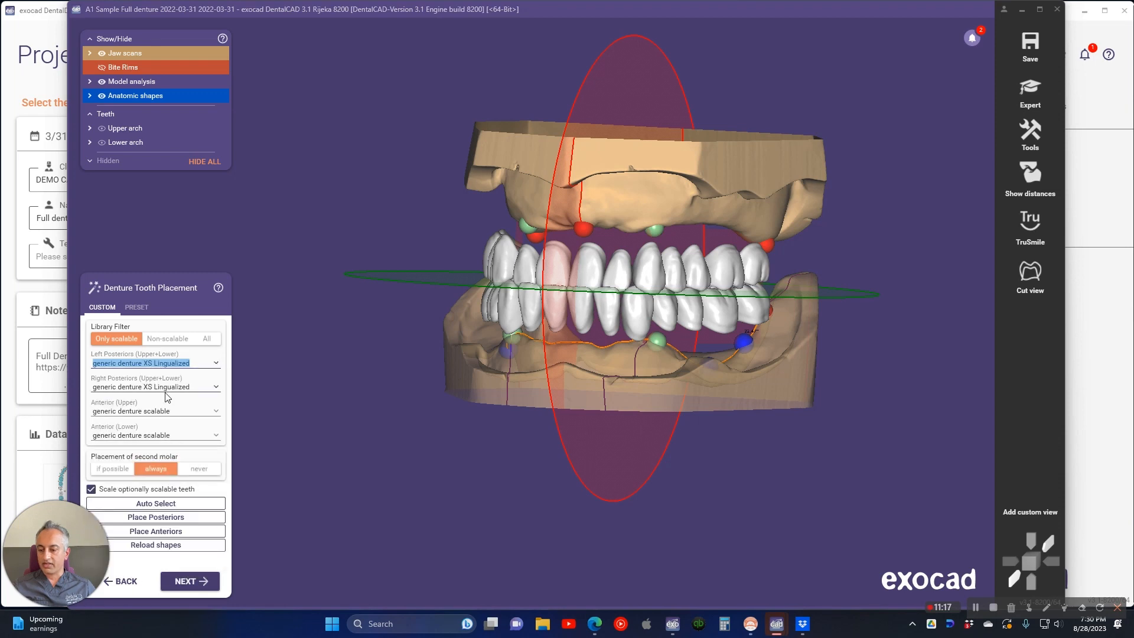
pyautogui.click(212, 365)
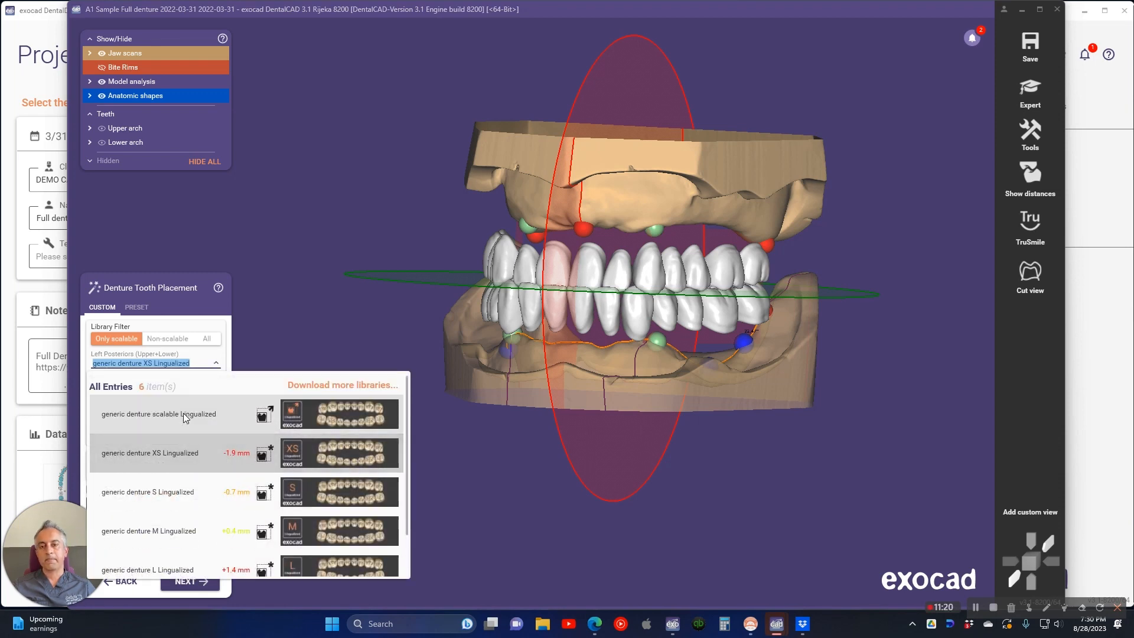
pyautogui.click(186, 415)
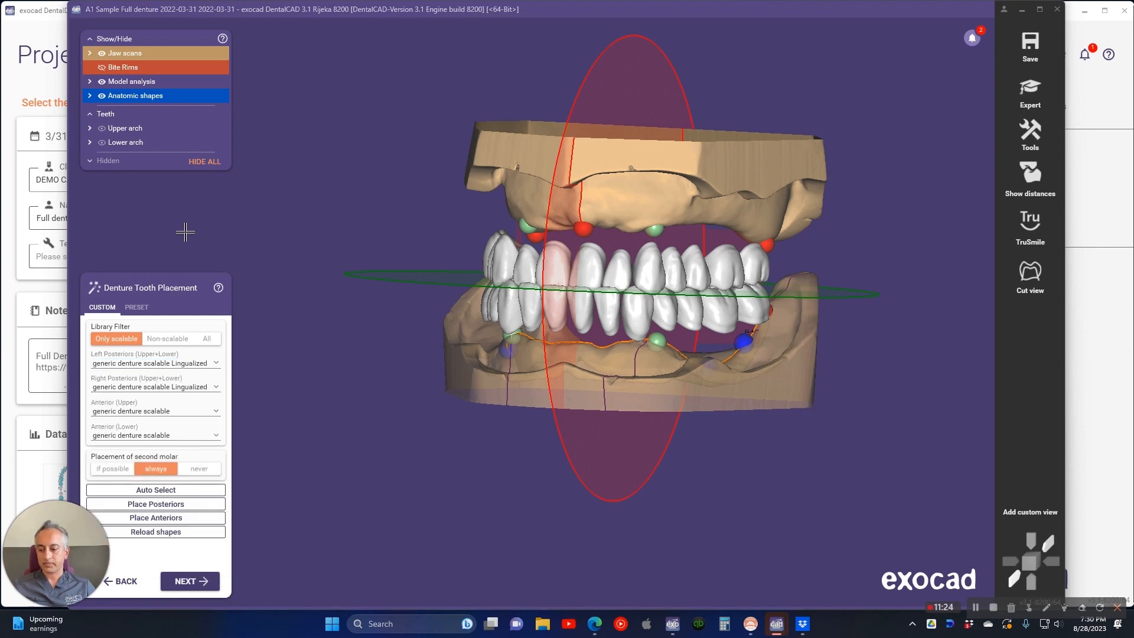
pyautogui.rightClick(366, 227)
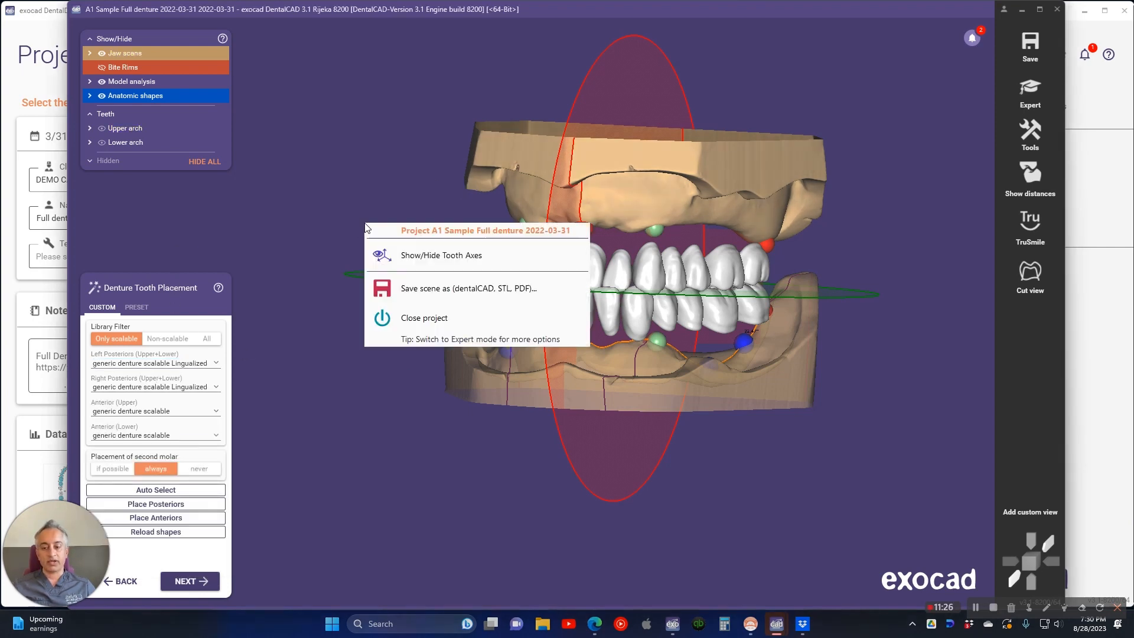
pyautogui.click(269, 221)
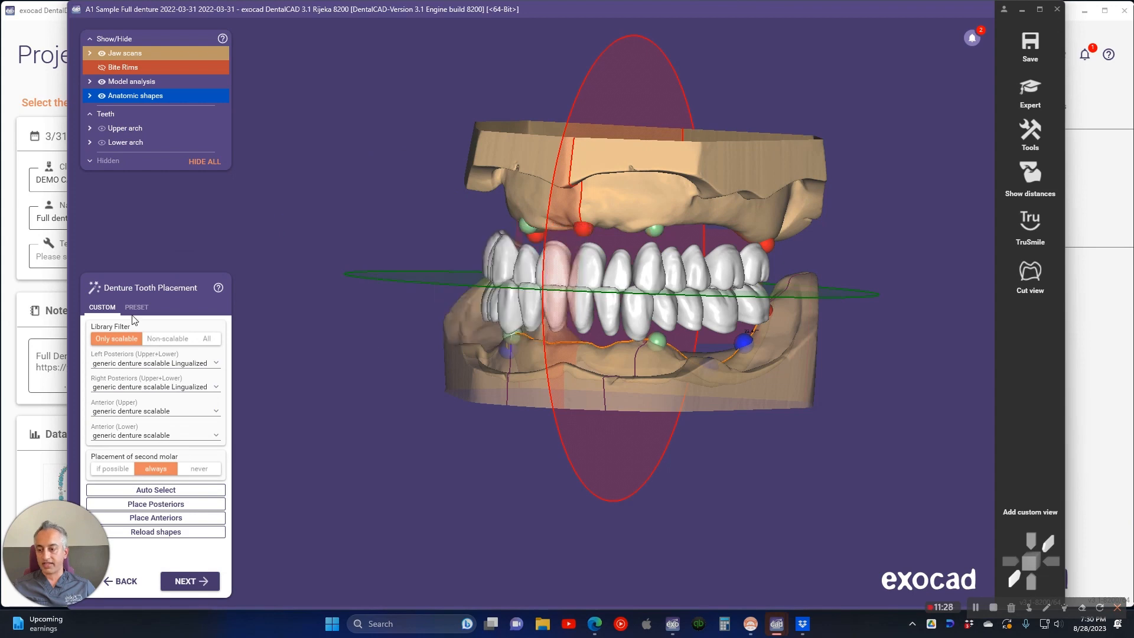
# Review the scalable tooth libraries available for the left posteriors and keep generic denture scalable Lingualized
pyautogui.click(200, 364)
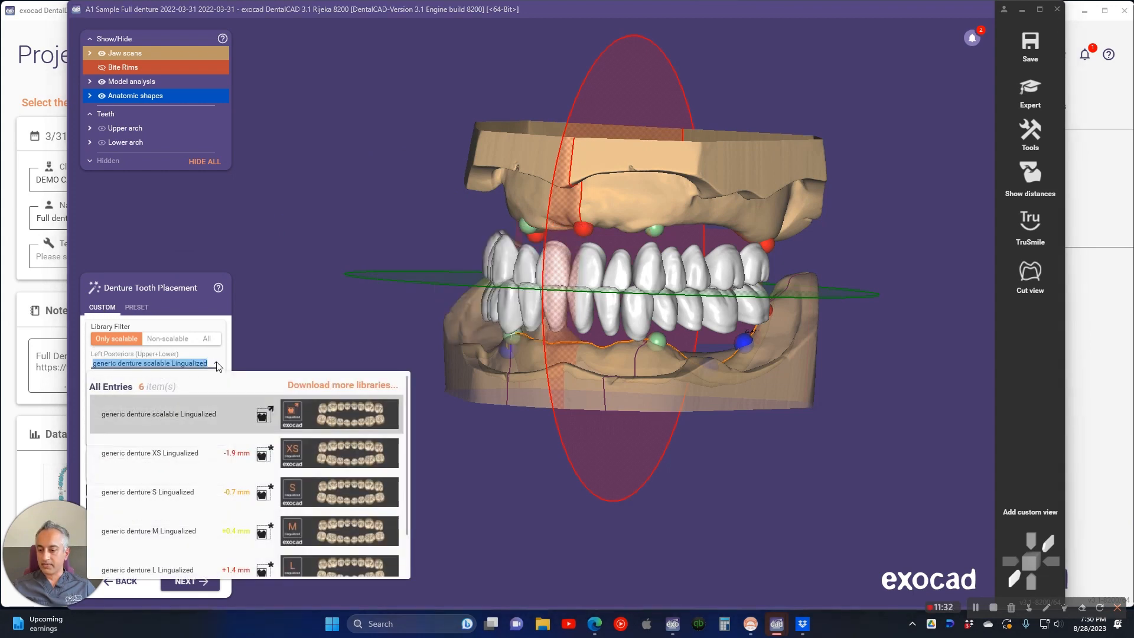
pyautogui.scroll(2, 296, 422)
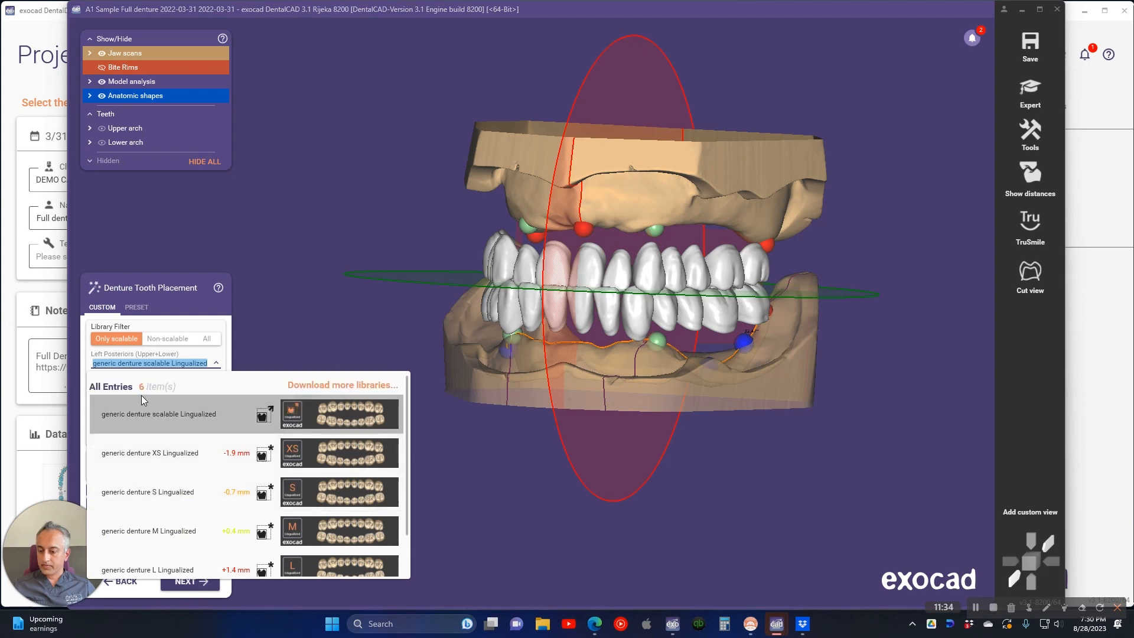
pyautogui.click(339, 404)
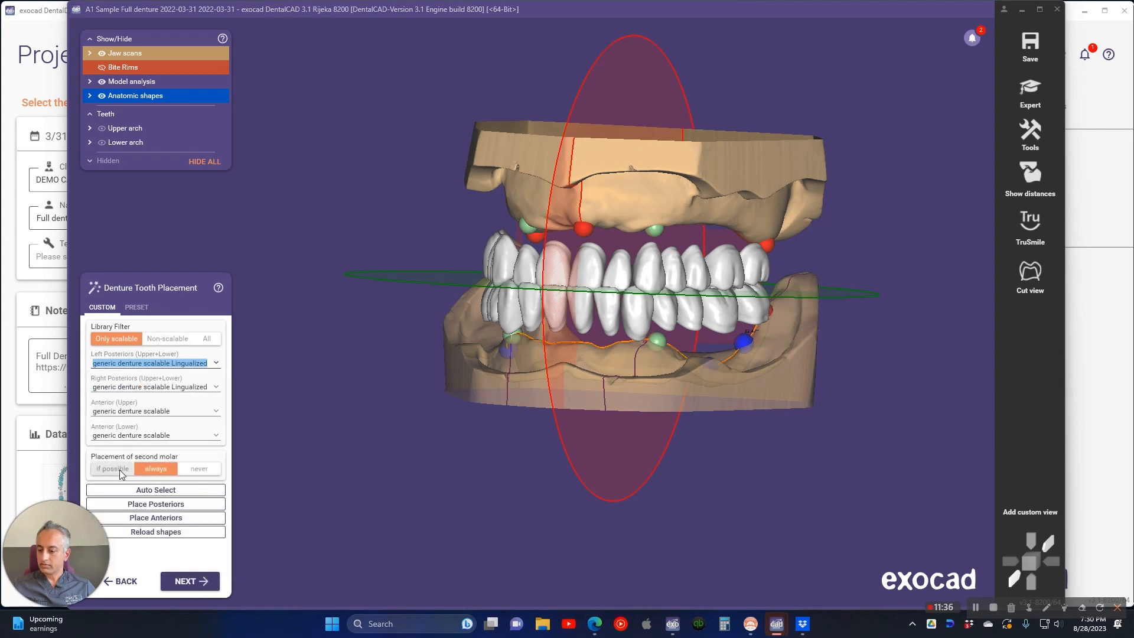
# Auto-select the tooth libraries, set the lower anteriors to generic denture scalable, and proceed to correcting the tooth placement
pyautogui.click(162, 490)
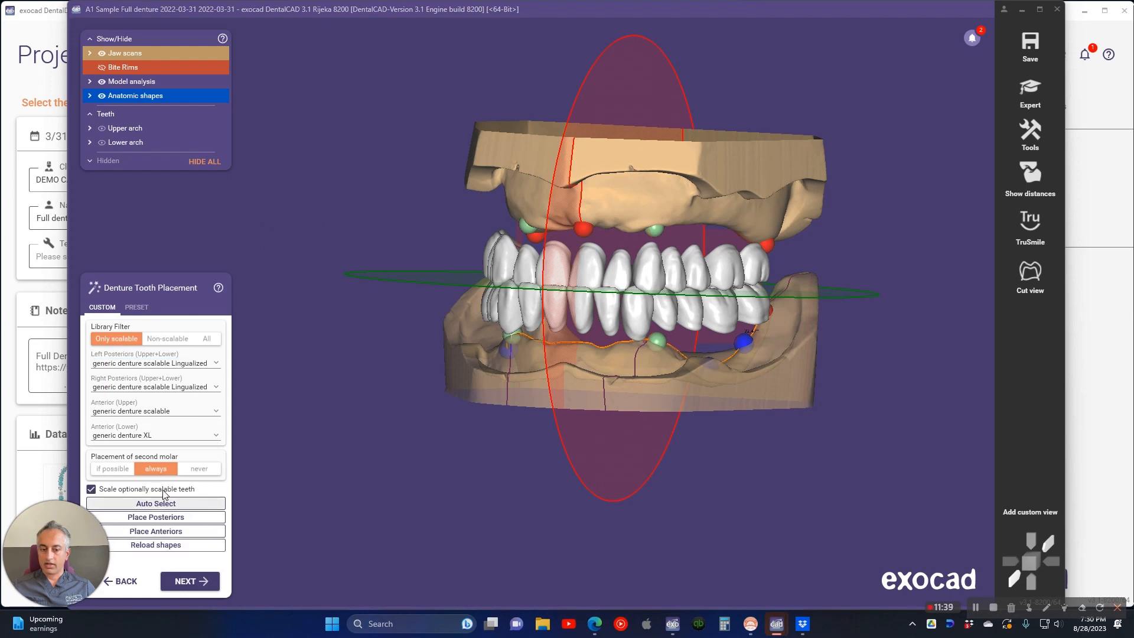
pyautogui.click(176, 439)
pyautogui.click(150, 256)
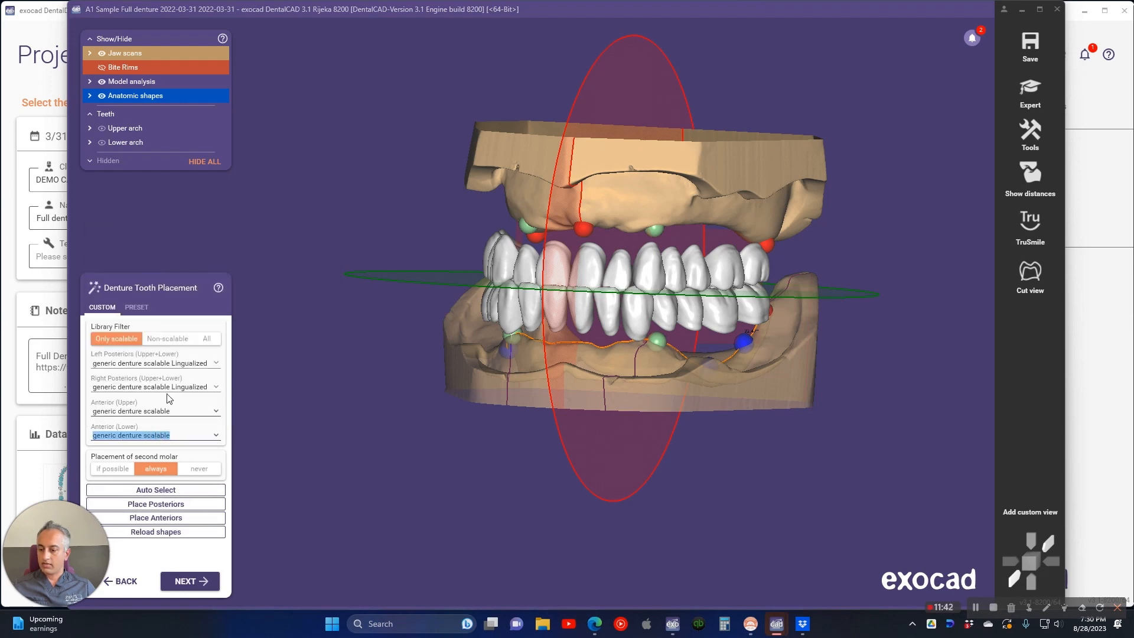
pyautogui.click(205, 583)
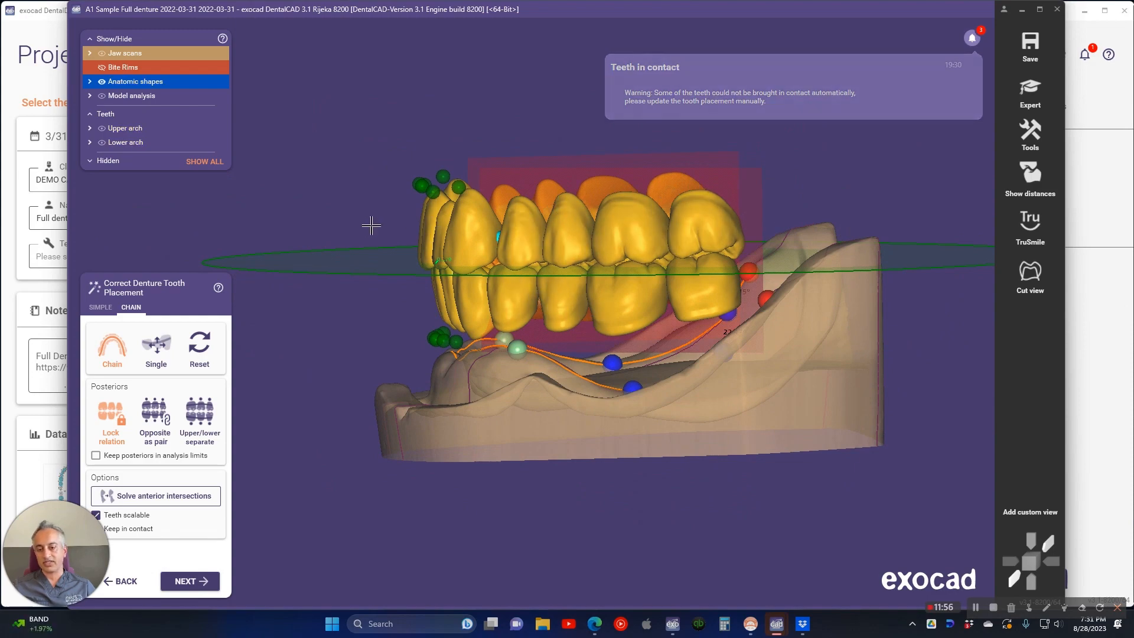
# Inspect the placed upper and lower teeth over the lower jaw from both sides and the front
pyautogui.moveTo(373, 225); pyautogui.dragTo(372, 225, button='right')
pyautogui.moveTo(412, 173); pyautogui.dragTo(412, 173, button='right')
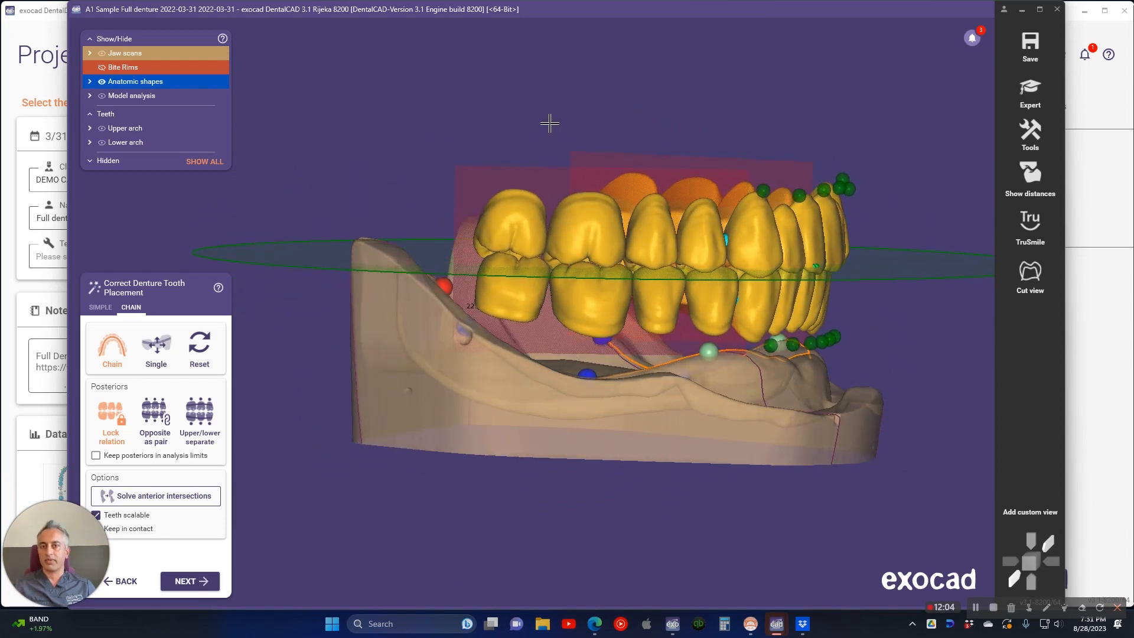
pyautogui.moveTo(550, 123); pyautogui.dragTo(553, 119, button='right')
pyautogui.moveTo(629, 254); pyautogui.dragTo(675, 362, button='right')
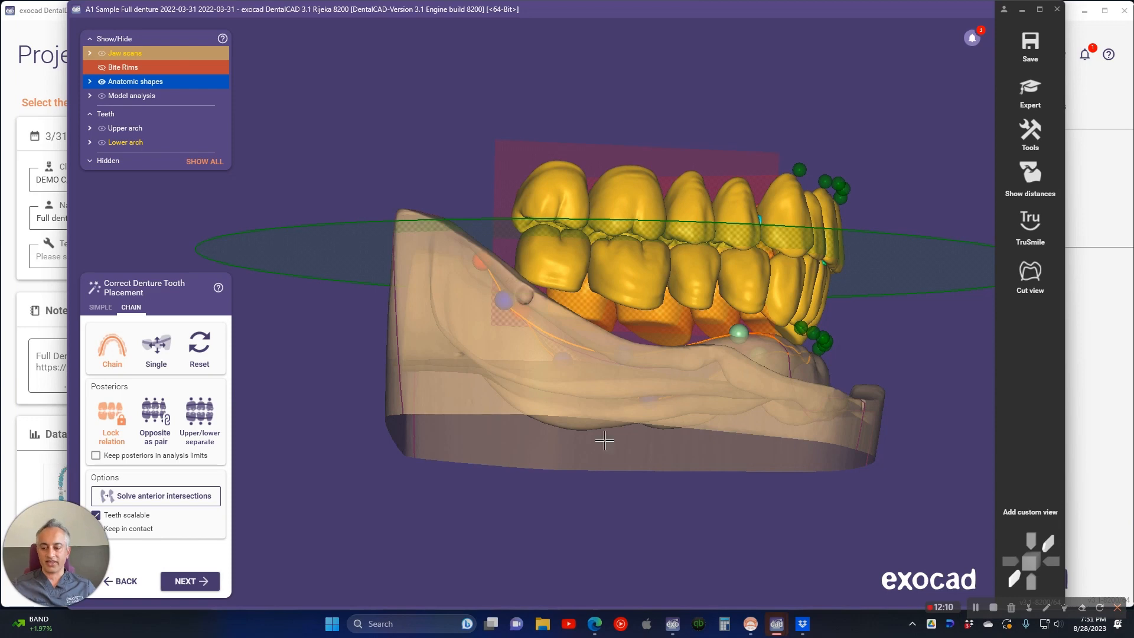
pyautogui.moveTo(441, 294); pyautogui.dragTo(781, 231, button='right')
pyautogui.scroll(3, 751, 284)
pyautogui.moveTo(709, 275); pyautogui.dragTo(709, 270, button='right')
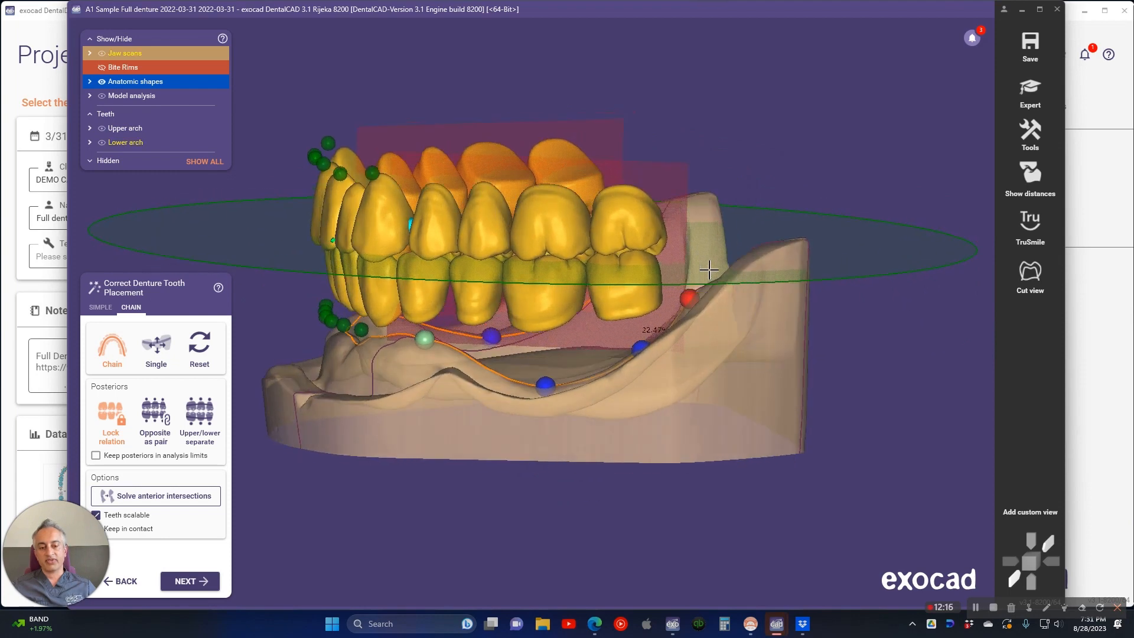
pyautogui.moveTo(642, 330); pyautogui.dragTo(738, 343, button='right')
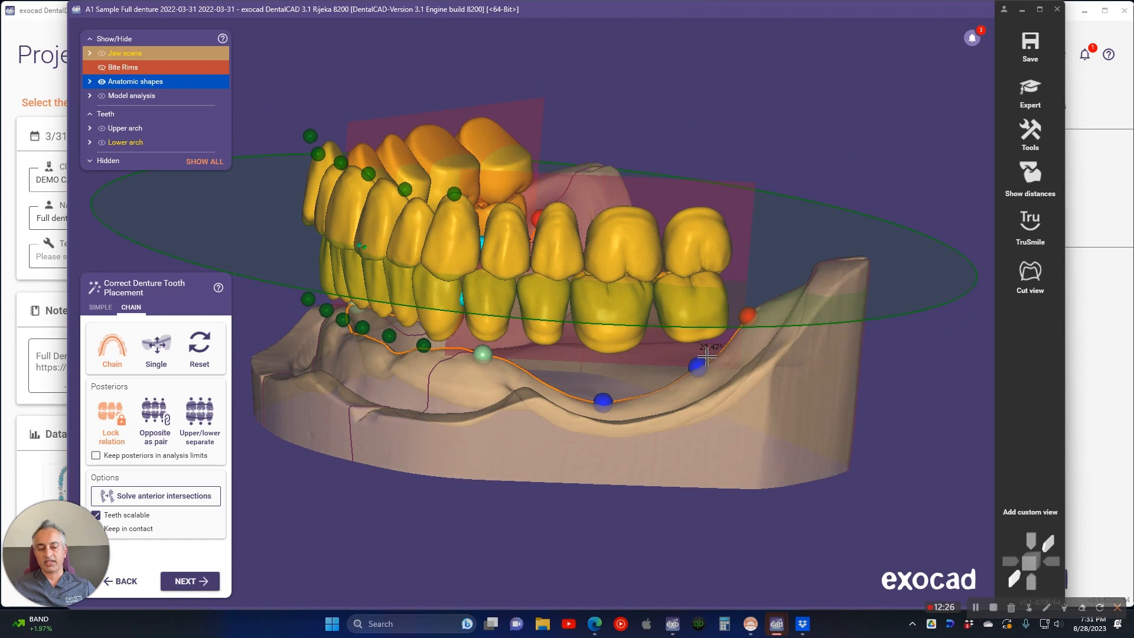
pyautogui.moveTo(747, 326); pyautogui.dragTo(745, 297, button='right')
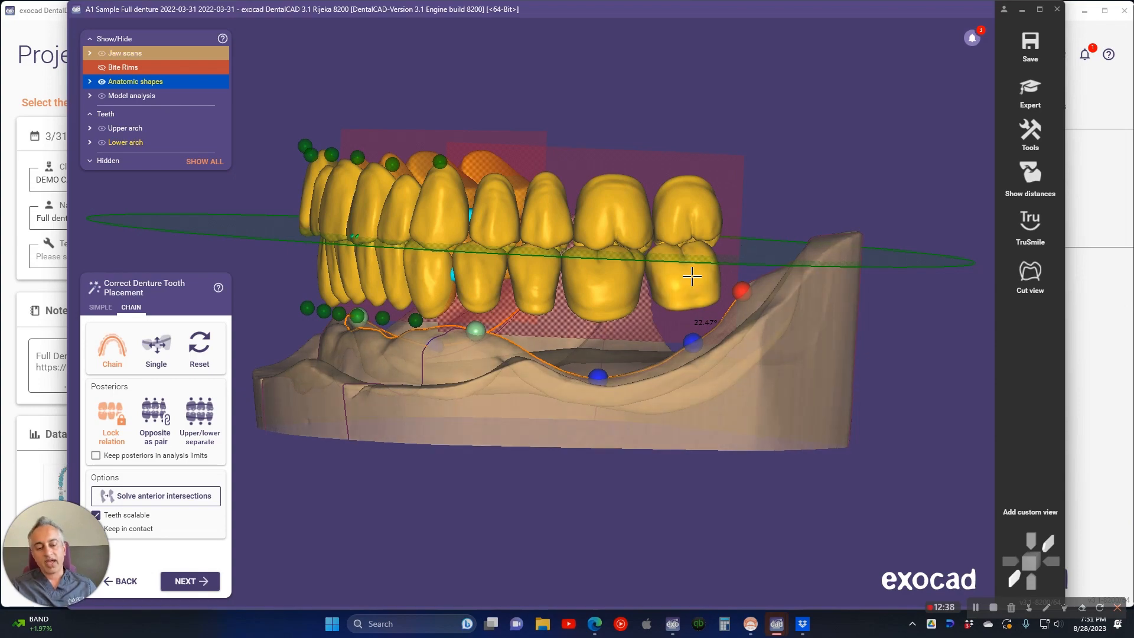
pyautogui.moveTo(691, 263); pyautogui.dragTo(738, 393, button='right')
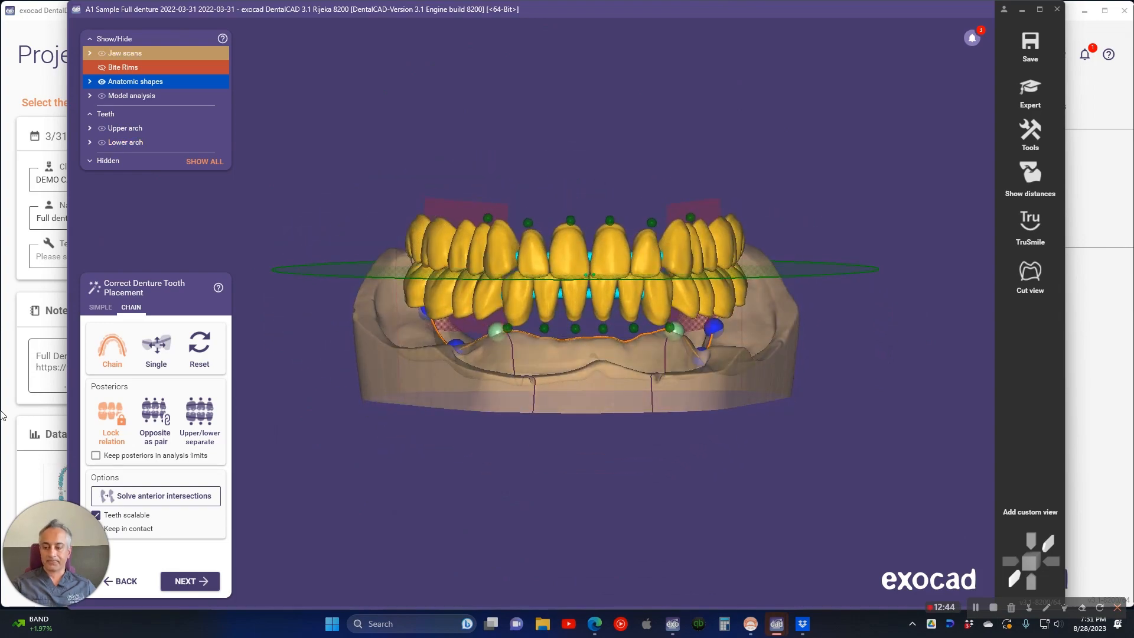
pyautogui.moveTo(386, 358)
pyautogui.mouseDown(button='right')
pyautogui.moveTo(402, 361)
pyautogui.moveTo(392, 341)
pyautogui.mouseUp(button='right')
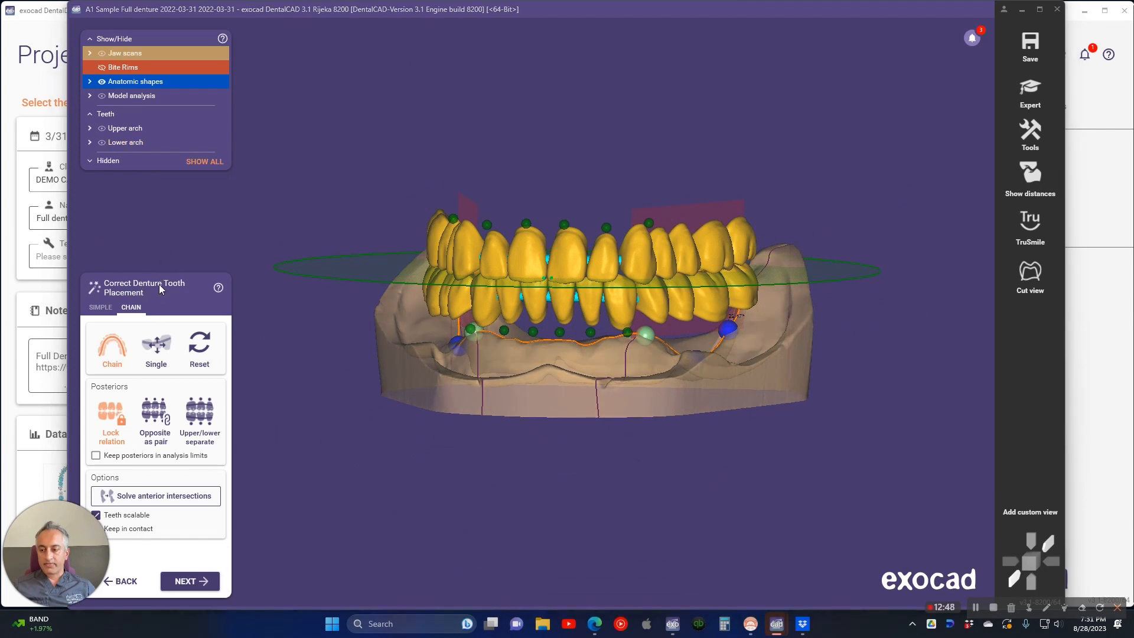
# Solve the anterior intersections, look over the simple move, rotate and scale options, and return to chain correction
pyautogui.click(148, 501)
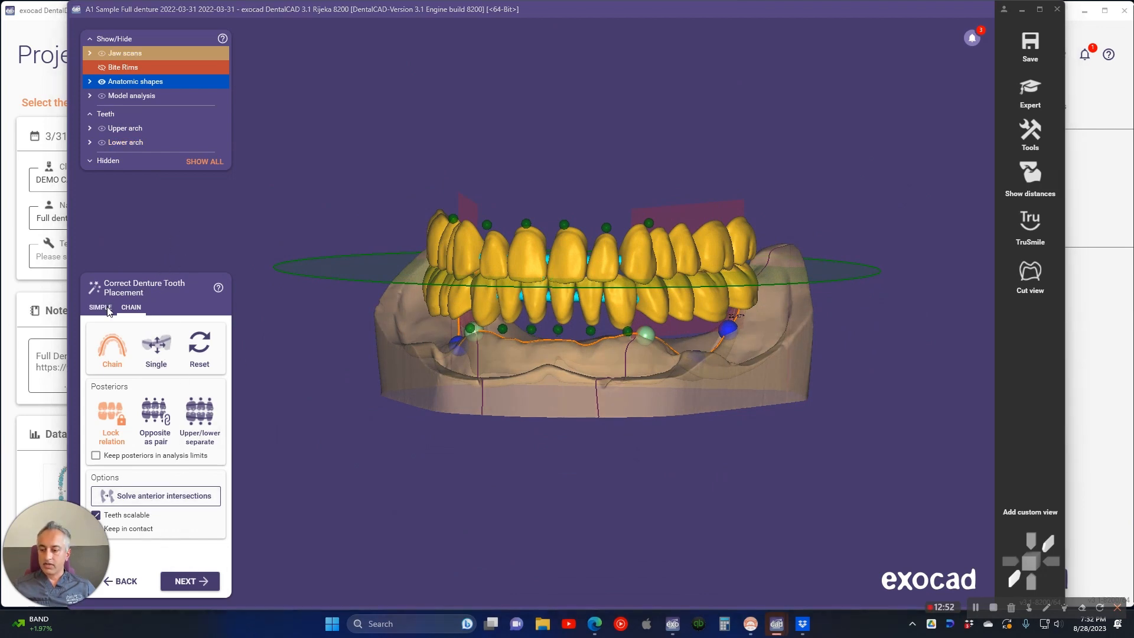
pyautogui.click(156, 348)
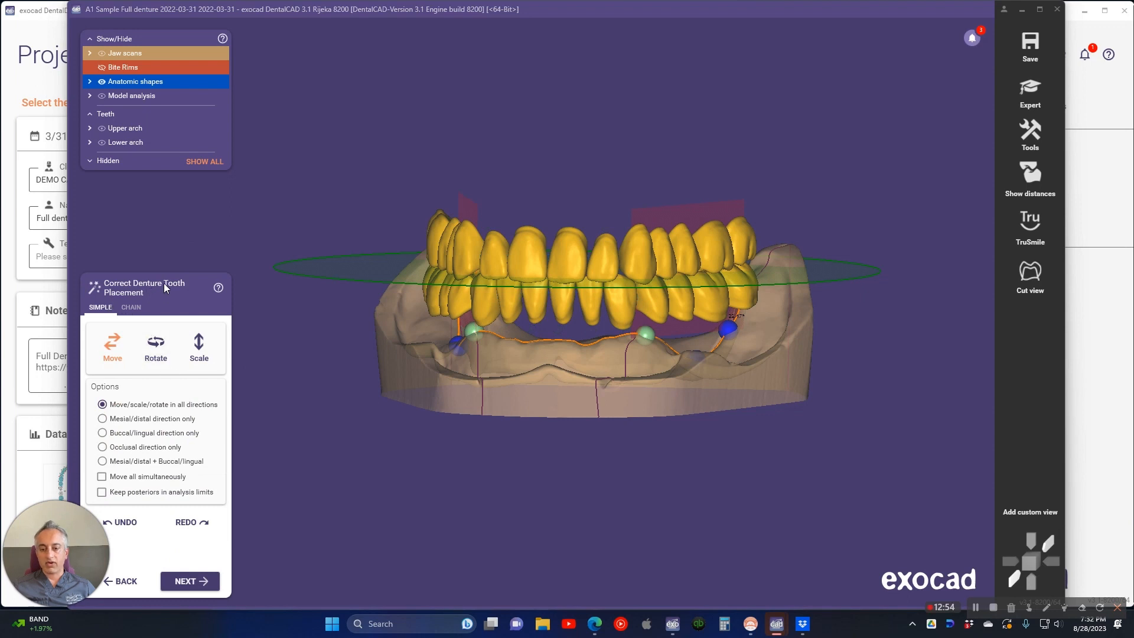
pyautogui.click(127, 305)
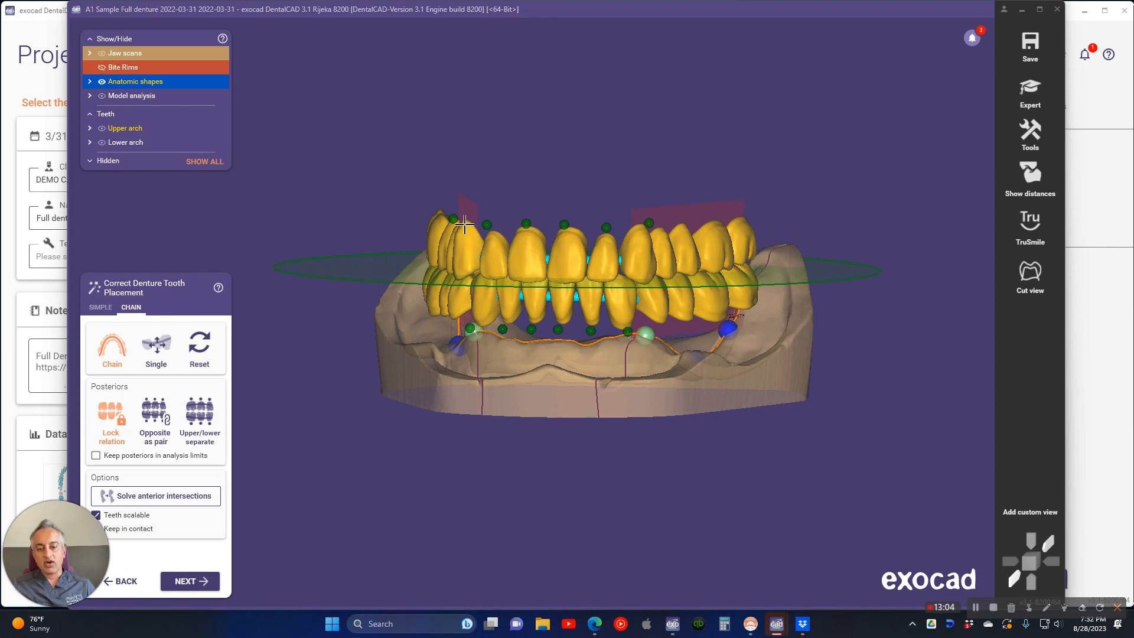
# Try moving the upper left central incisor upward with the chained anterior teeth, and undo the move
pyautogui.moveTo(592, 189); pyautogui.dragTo(594, 189, button='right')
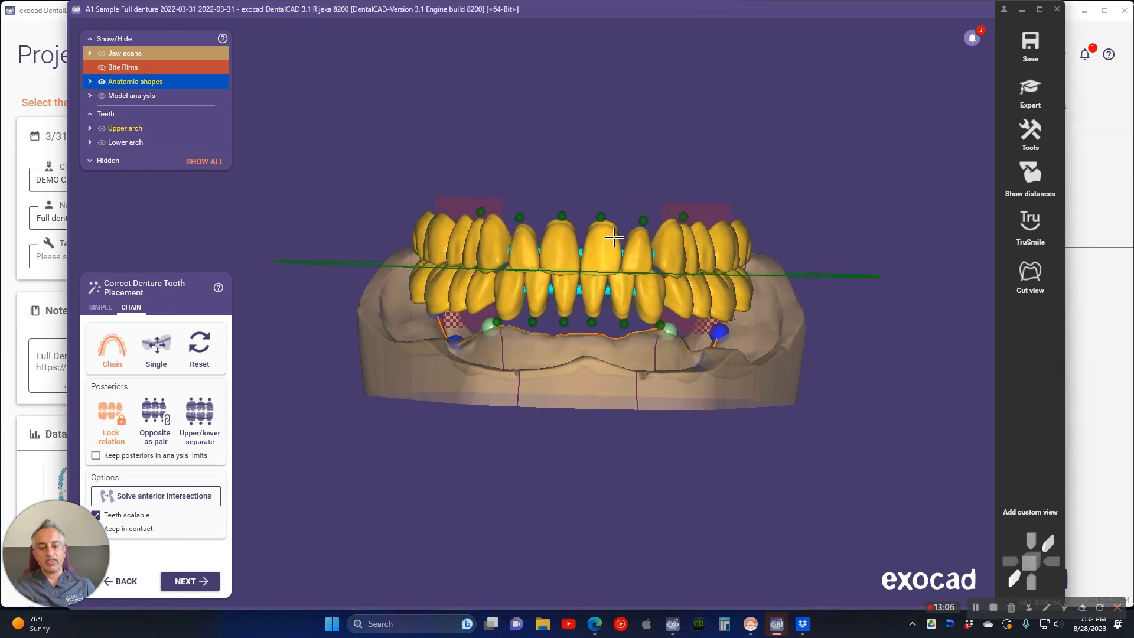
pyautogui.scroll(4, 608, 225)
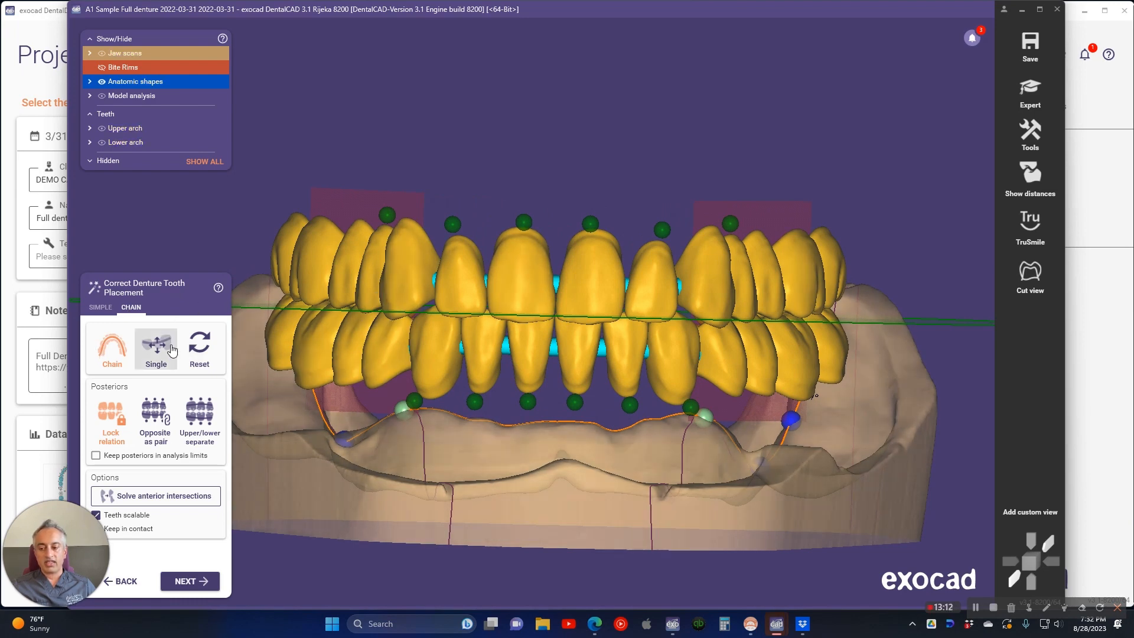
pyautogui.moveTo(592, 253); pyautogui.dragTo(590, 208)
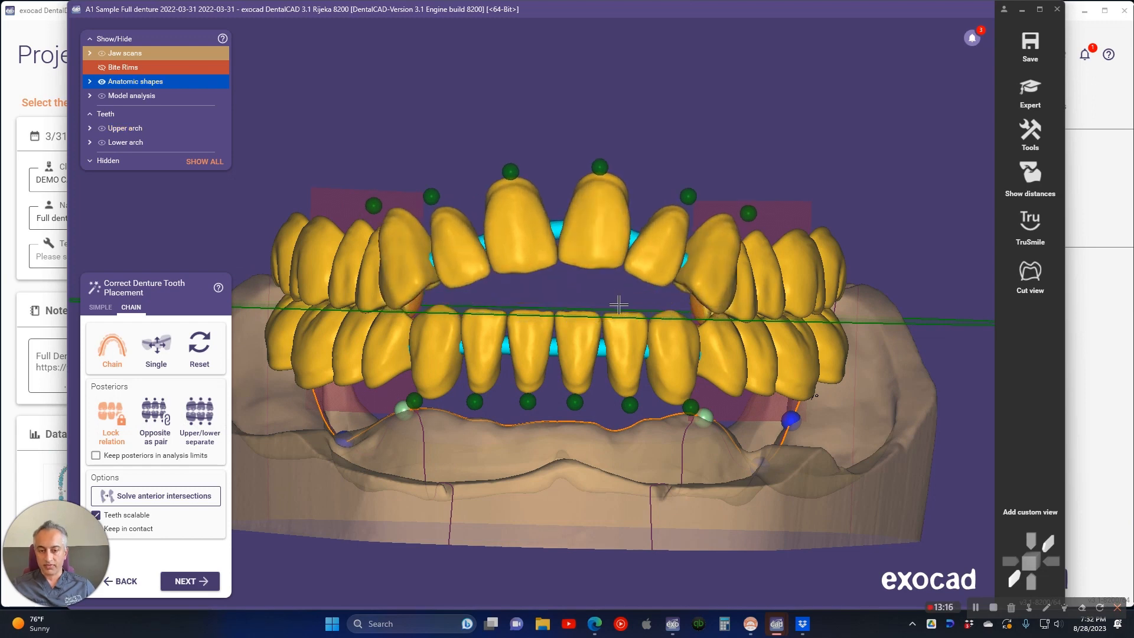
pyautogui.click(114, 310)
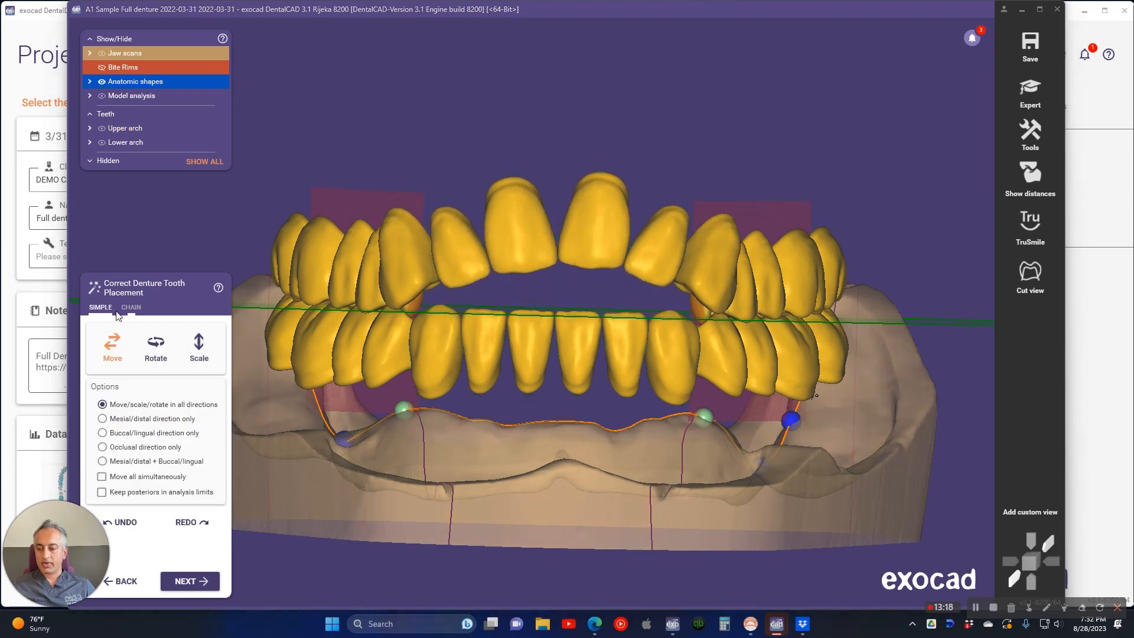
pyautogui.click(121, 522)
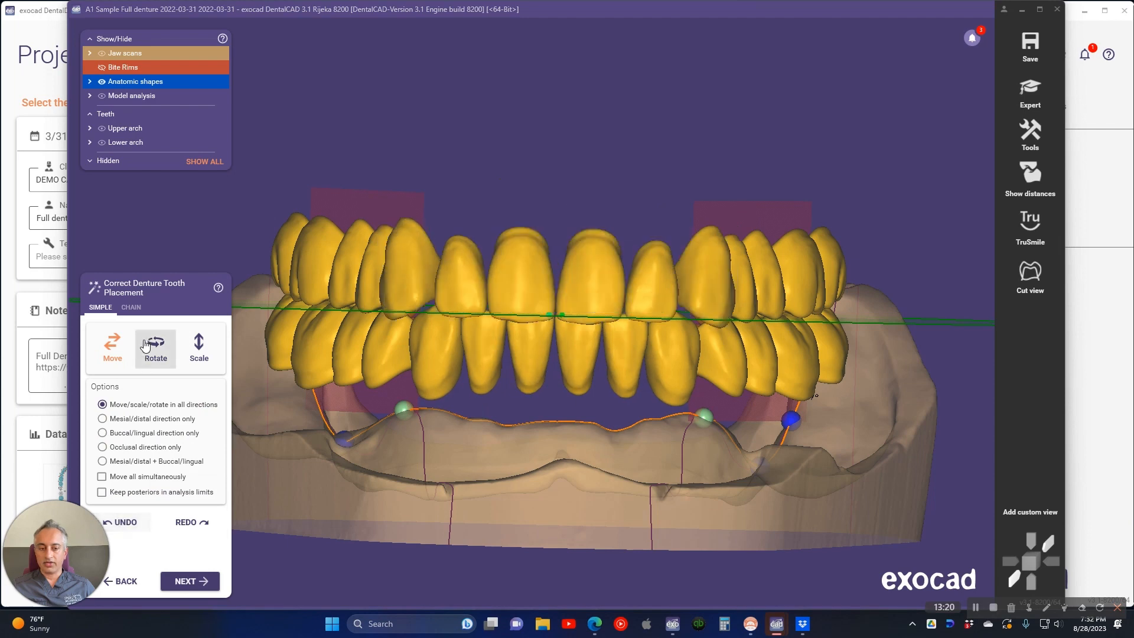
# Try moving the upper left central incisor up and down as a single tooth within the chain
pyautogui.click(132, 308)
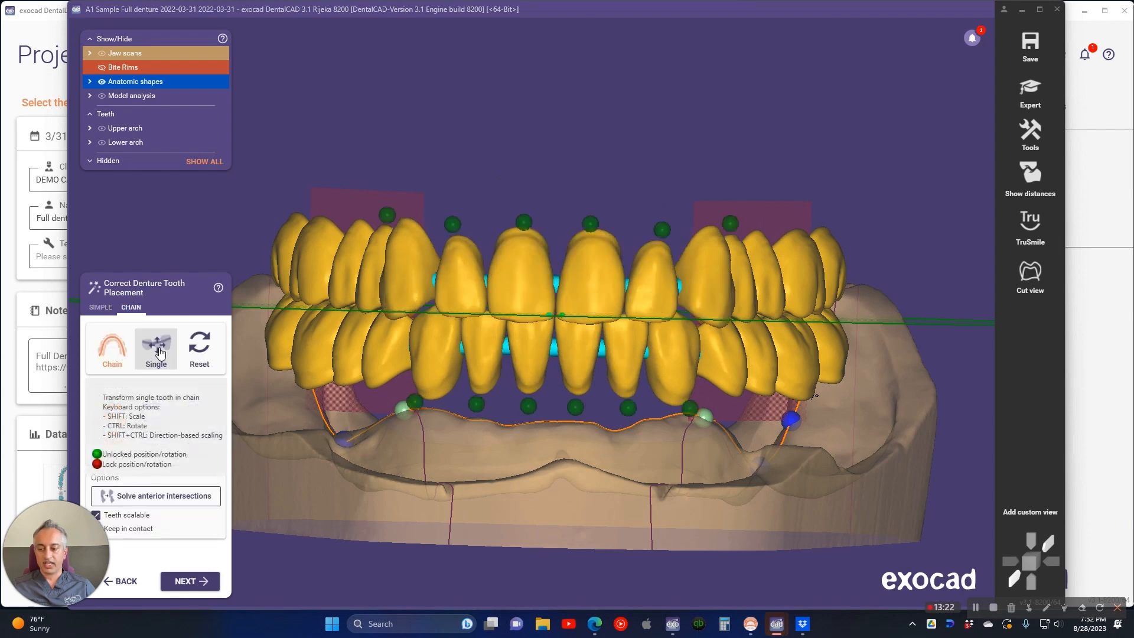
pyautogui.click(157, 348)
pyautogui.moveTo(590, 260); pyautogui.dragTo(601, 211)
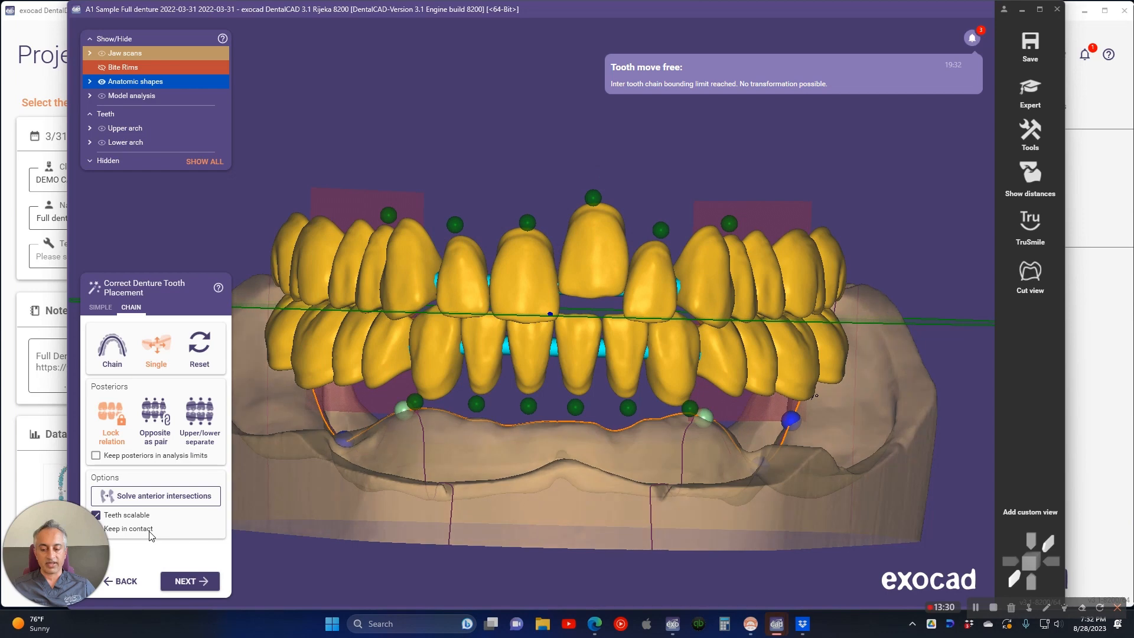
pyautogui.moveTo(607, 255)
pyautogui.mouseDown()
pyautogui.moveTo(590, 309)
pyautogui.moveTo(597, 221)
pyautogui.moveTo(608, 216)
pyautogui.moveTo(609, 245)
pyautogui.mouseUp()
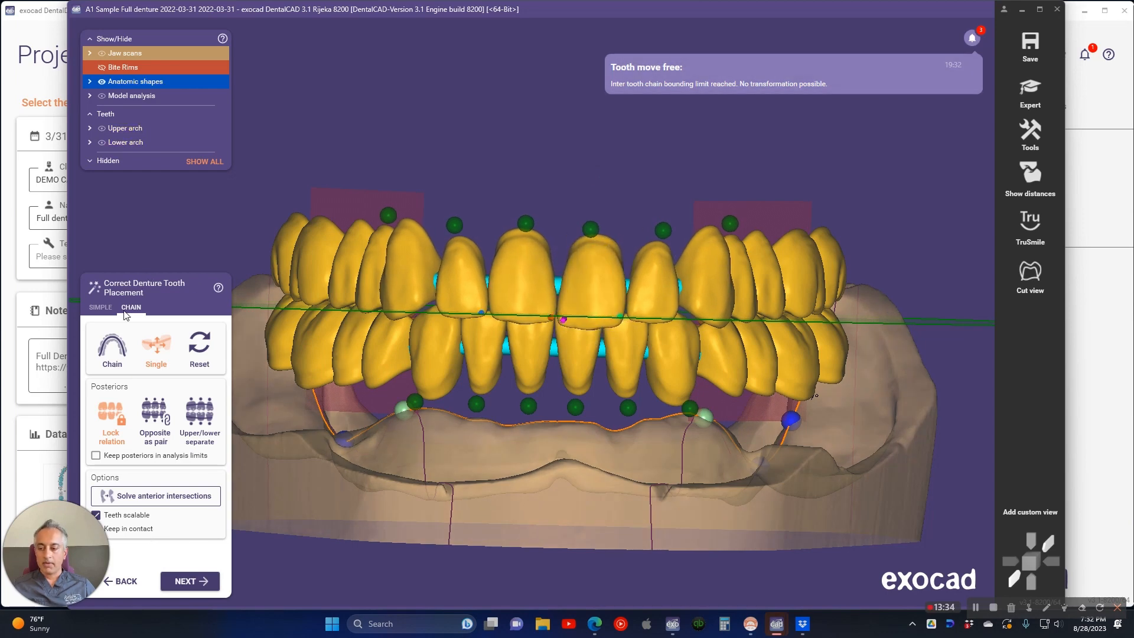
# Undo the single-tooth moves of the upper left central incisor and redo the last change undone
pyautogui.click(101, 308)
pyautogui.click(130, 520)
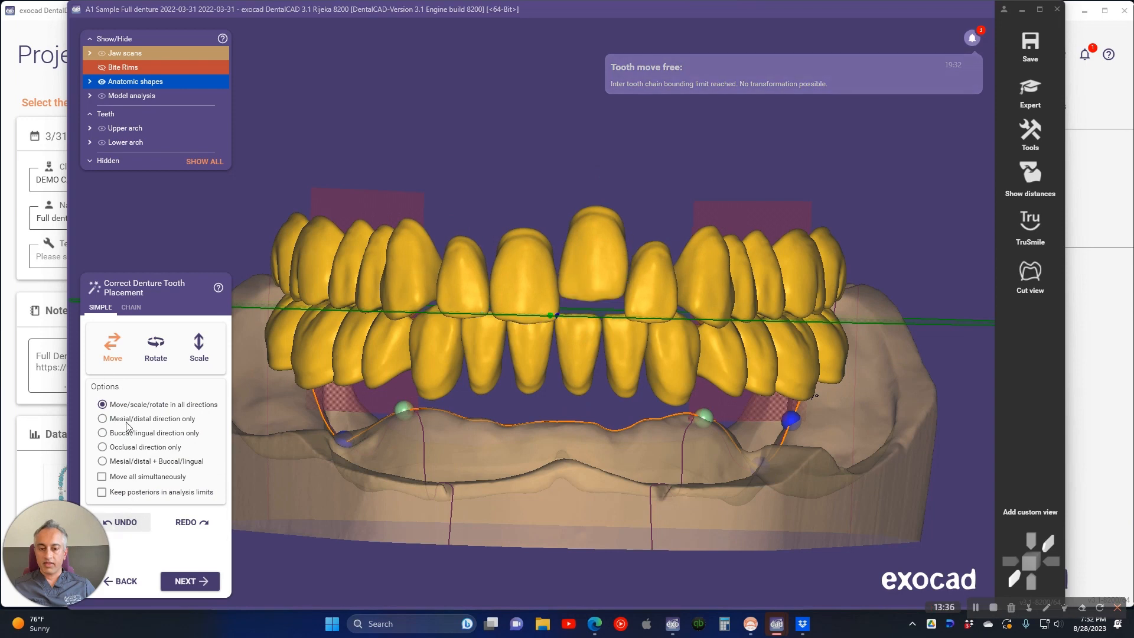
pyautogui.click(141, 528)
pyautogui.click(142, 528)
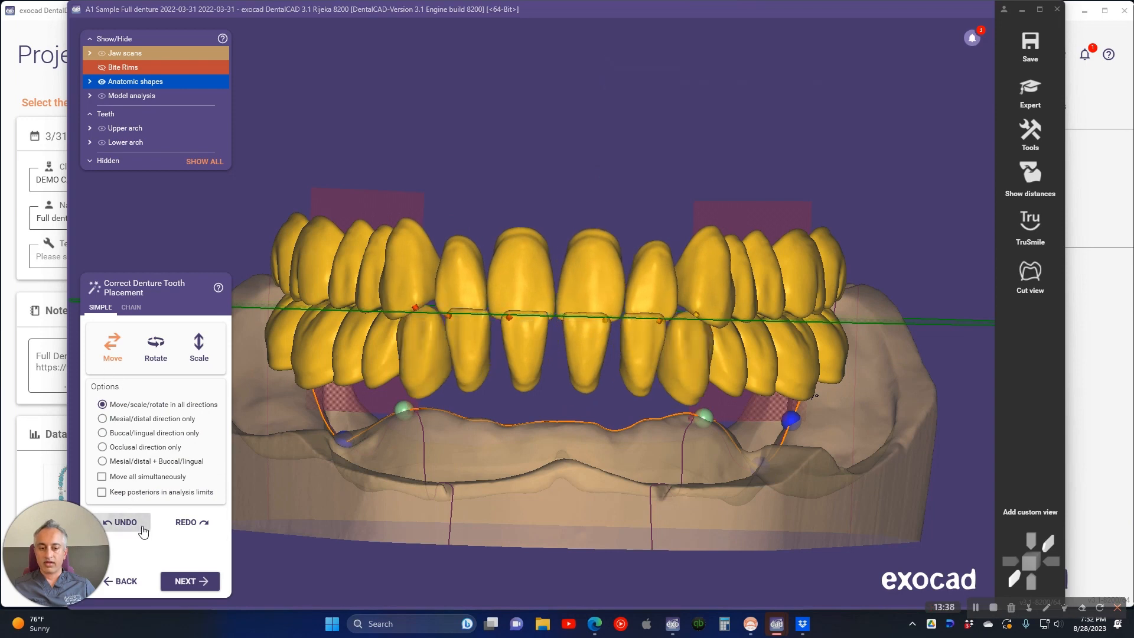
pyautogui.click(182, 527)
# Lock the upper right central and upper left lateral incisors, and move the upper left central incisor slightly upward as a single tooth
pyautogui.click(131, 307)
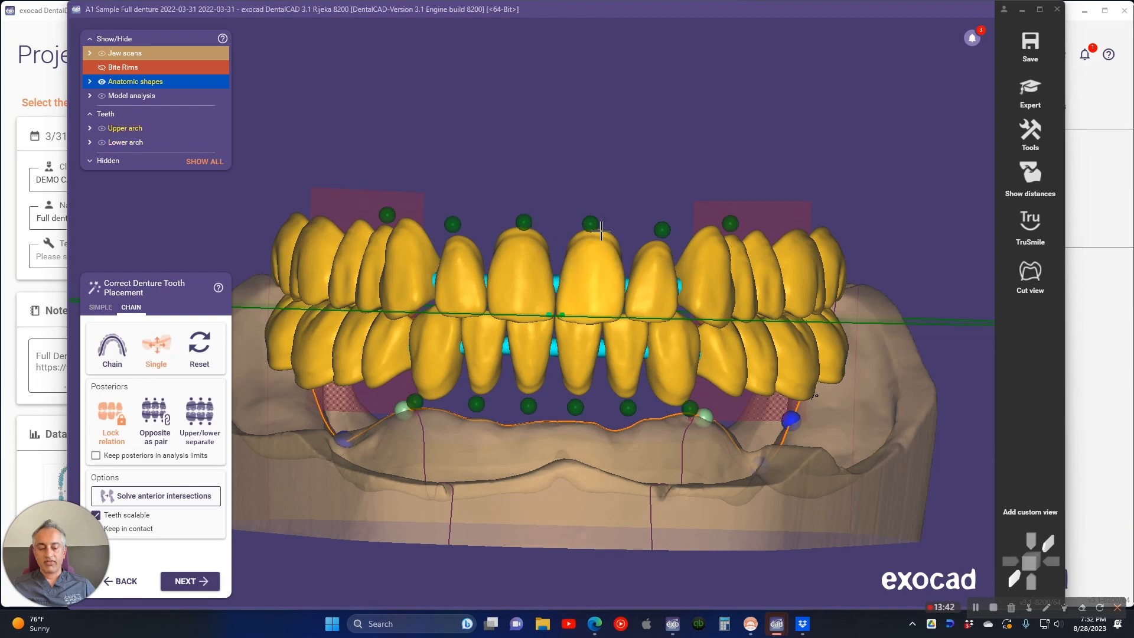
pyautogui.click(525, 223)
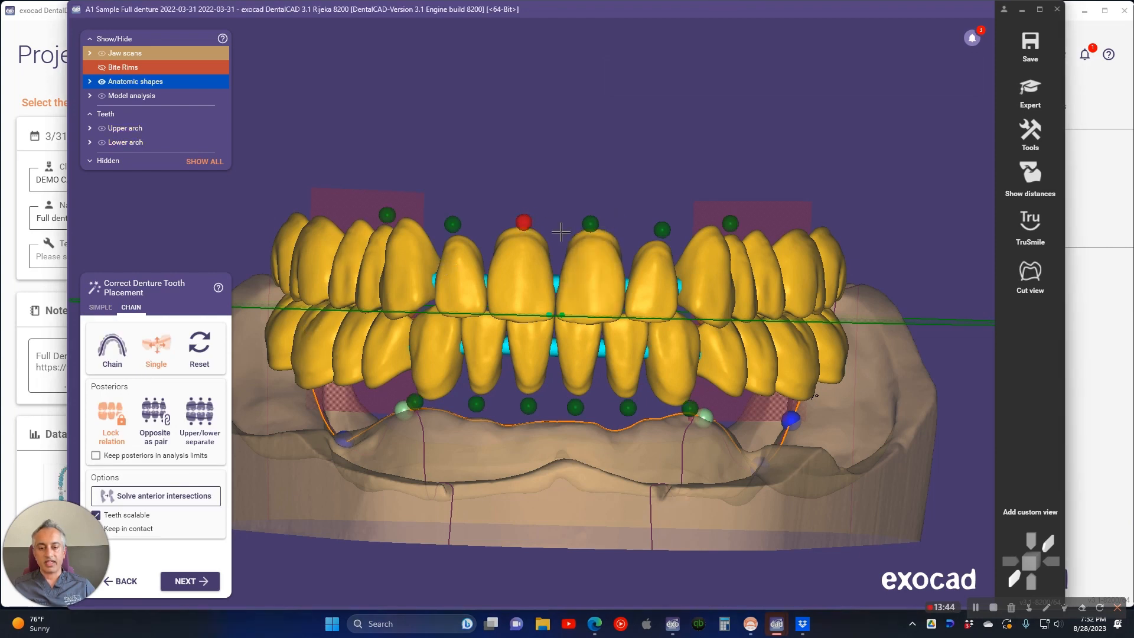
pyautogui.click(662, 230)
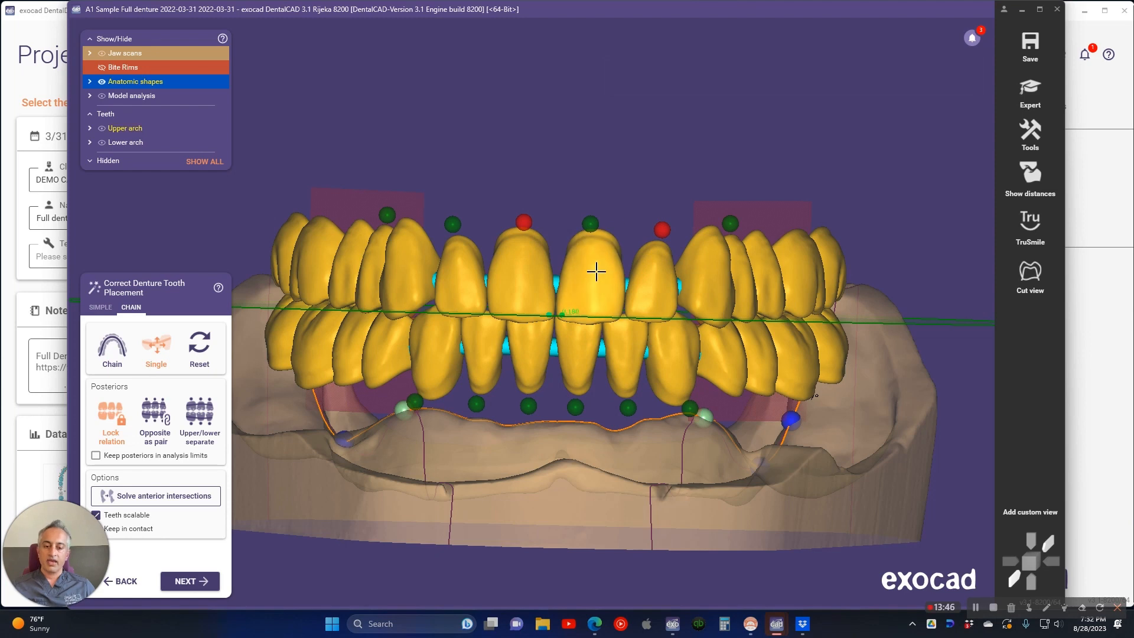
pyautogui.click(590, 224)
pyautogui.moveTo(594, 258); pyautogui.dragTo(612, 325)
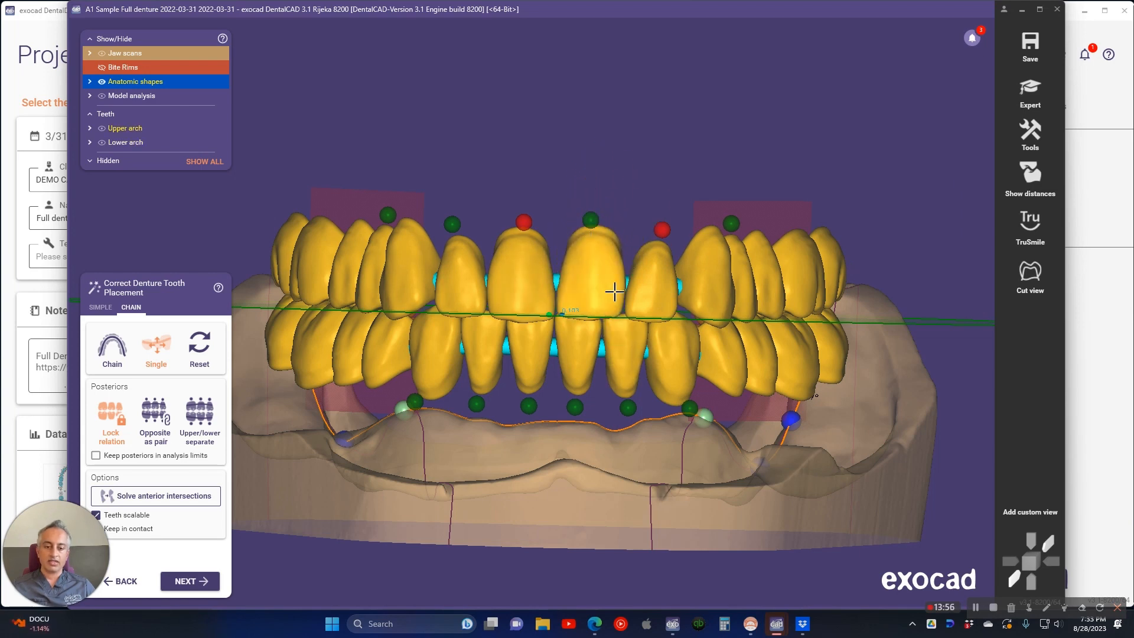
# Try enlarging and repositioning the upper left central incisor and its neighbouring lateral incisor, and undo these changes
pyautogui.moveTo(659, 282); pyautogui.dragTo(590, 238)
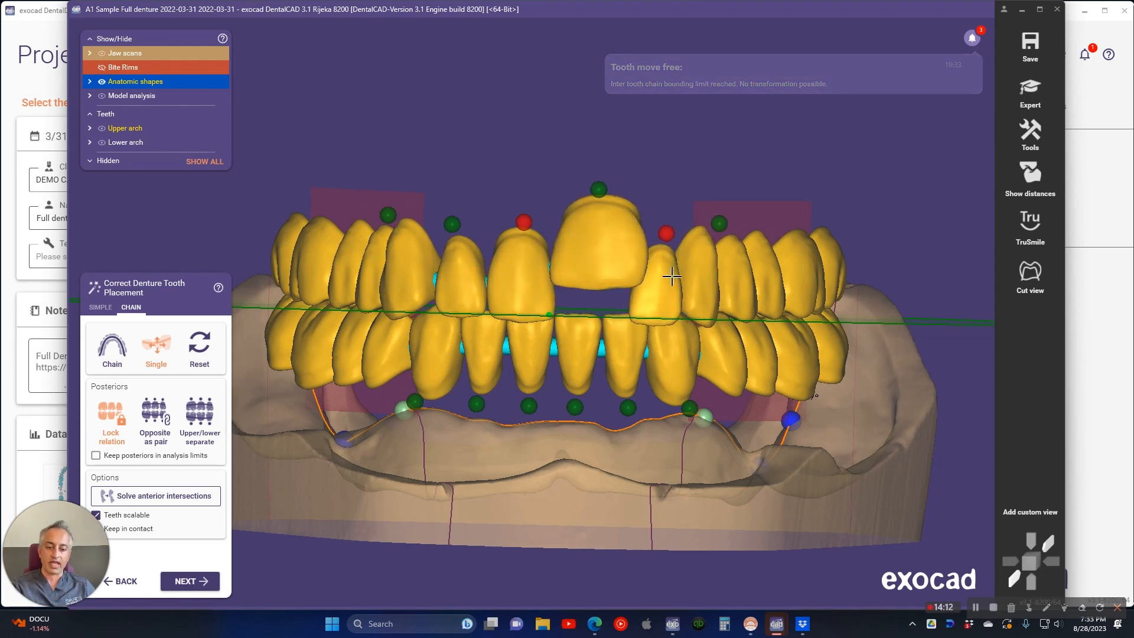
pyautogui.moveTo(671, 274); pyautogui.dragTo(590, 287)
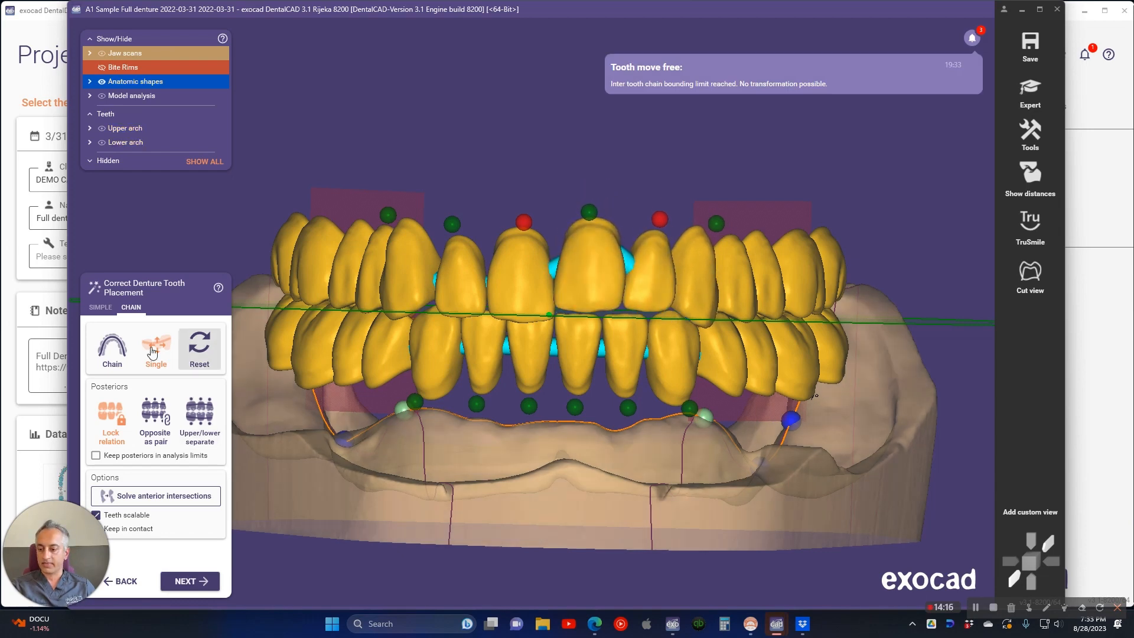
pyautogui.click(101, 308)
pyautogui.click(141, 523)
pyautogui.click(142, 524)
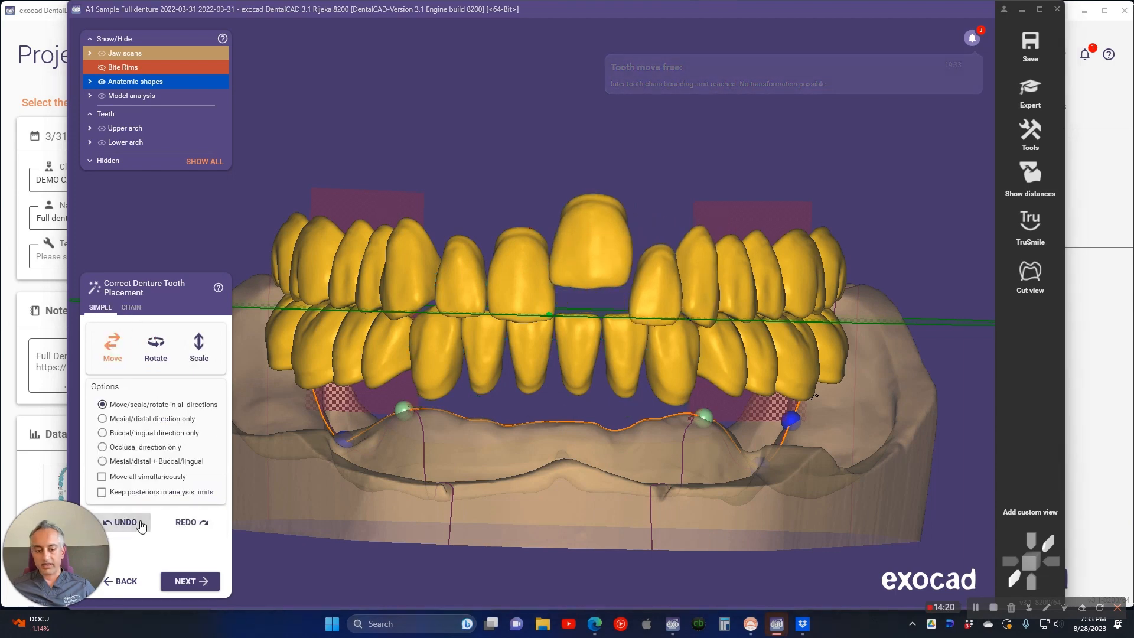
# Try moving and shrinking the right posterior teeth in chain mode with the Opposite as pair relation, and undo the change
pyautogui.click(140, 309)
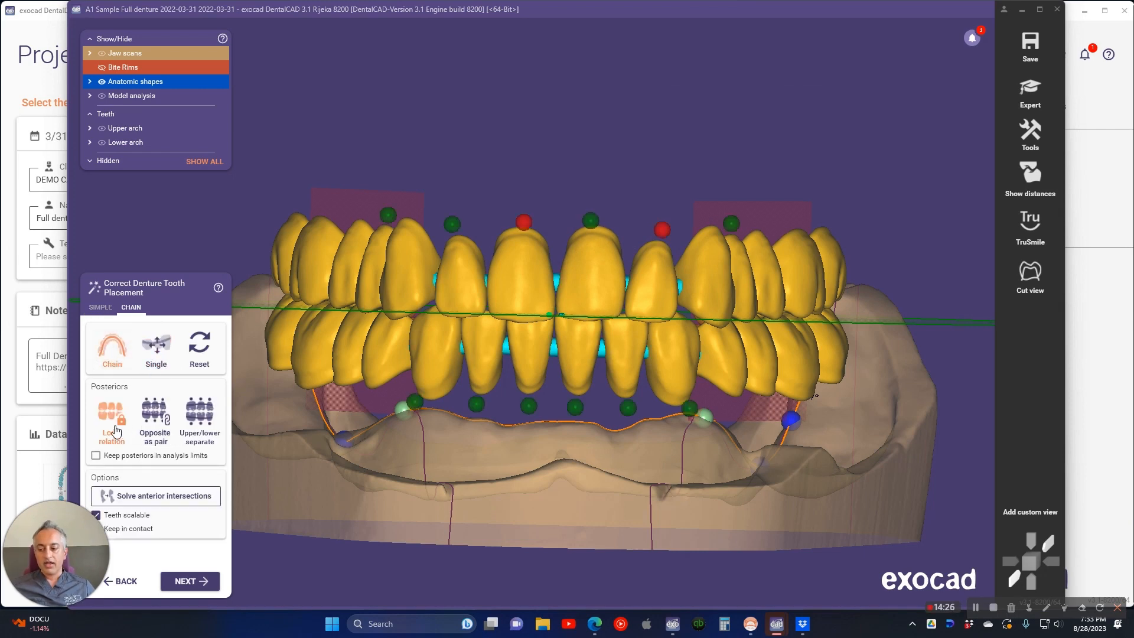
pyautogui.moveTo(420, 447); pyautogui.dragTo(419, 447, button='right')
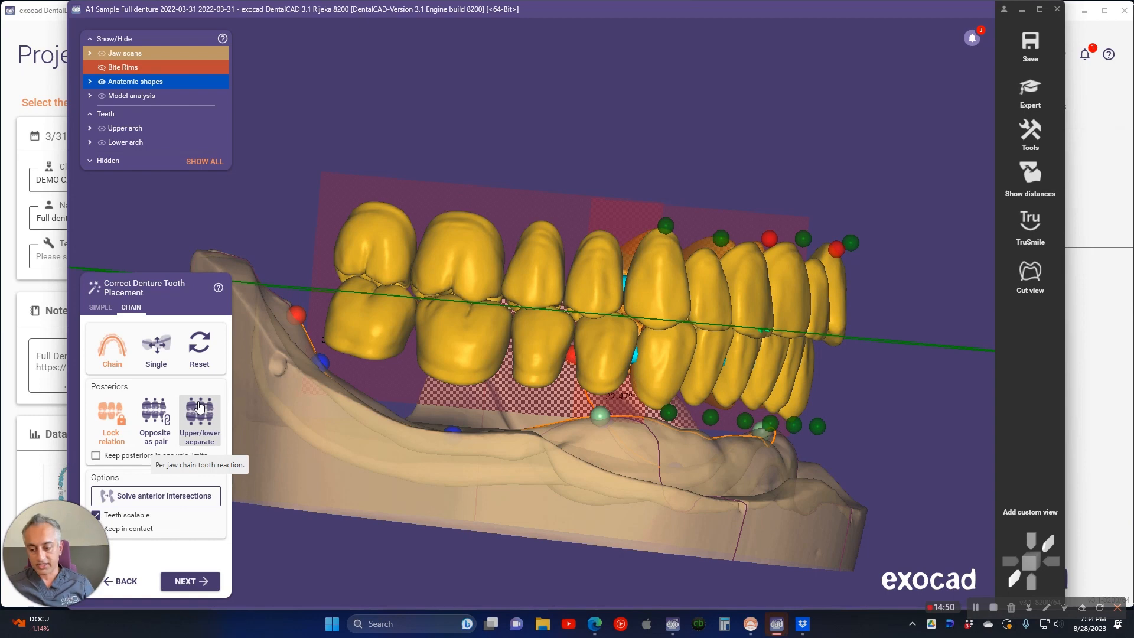
pyautogui.click(168, 424)
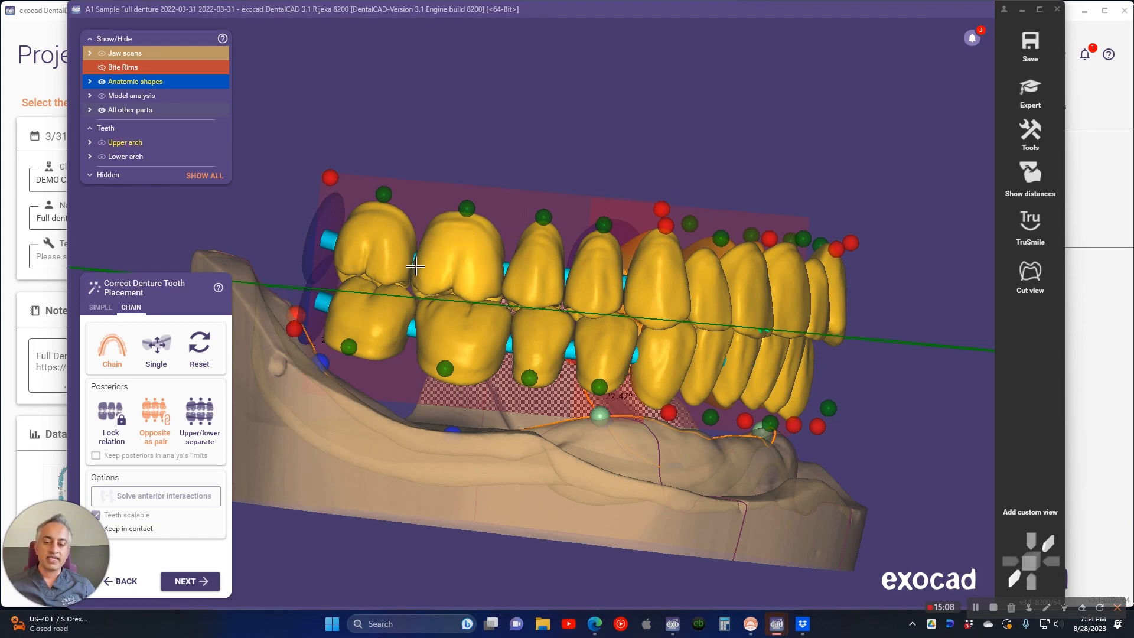
pyautogui.moveTo(320, 230); pyautogui.dragTo(423, 243)
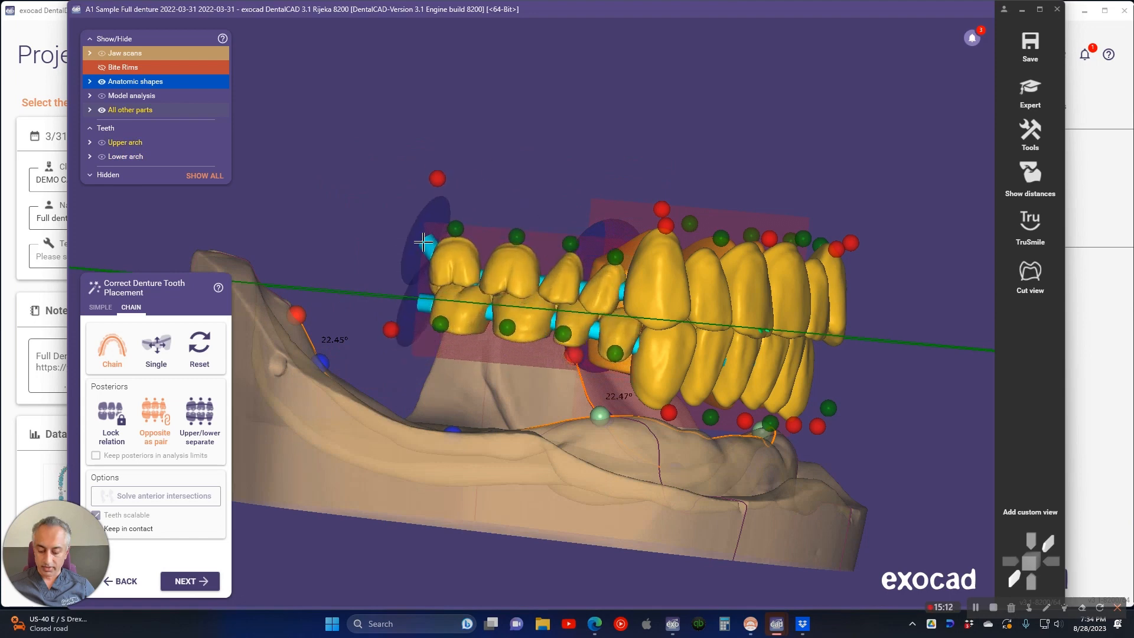
pyautogui.click(100, 307)
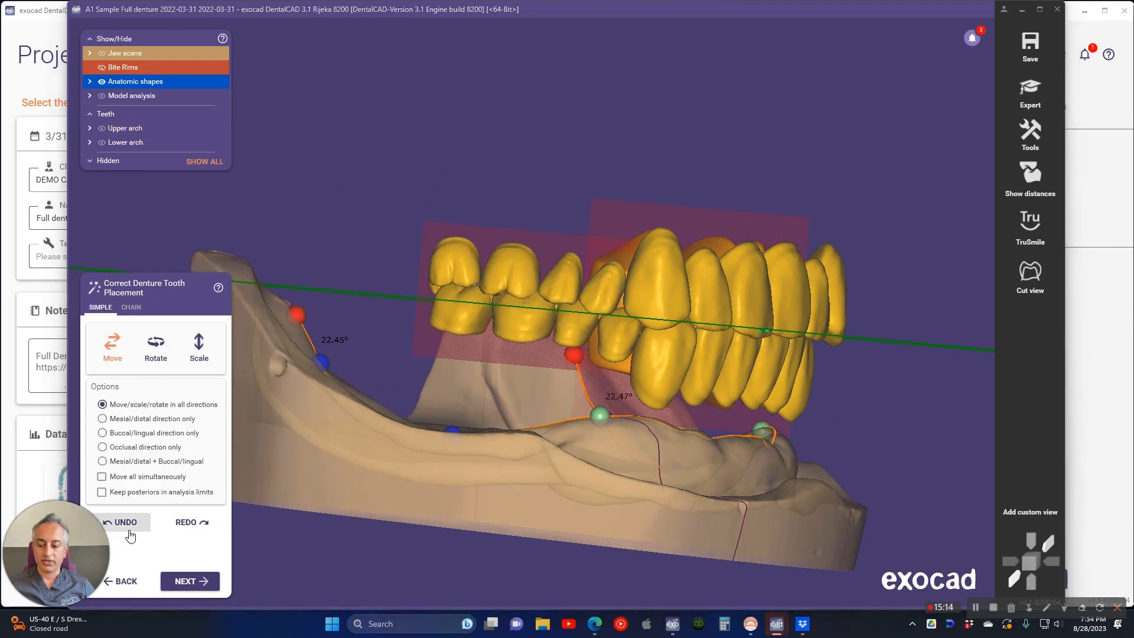
pyautogui.click(125, 523)
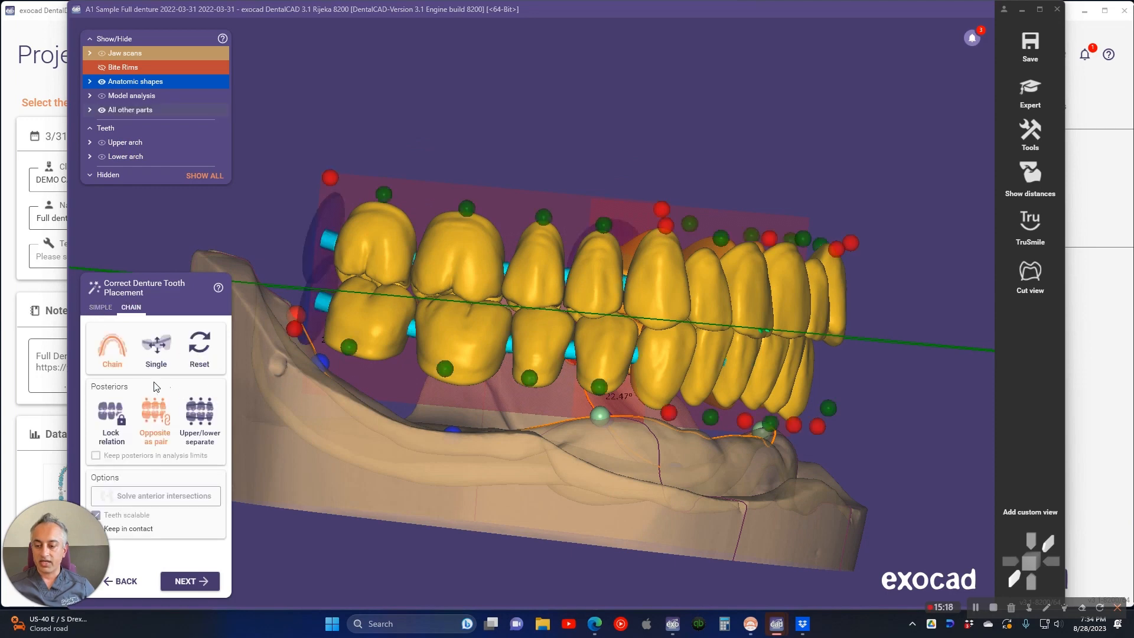
# Try raising the upper right posterior teeth in chain mode with the Upper/lower separate relation, and undo the change
pyautogui.click(197, 432)
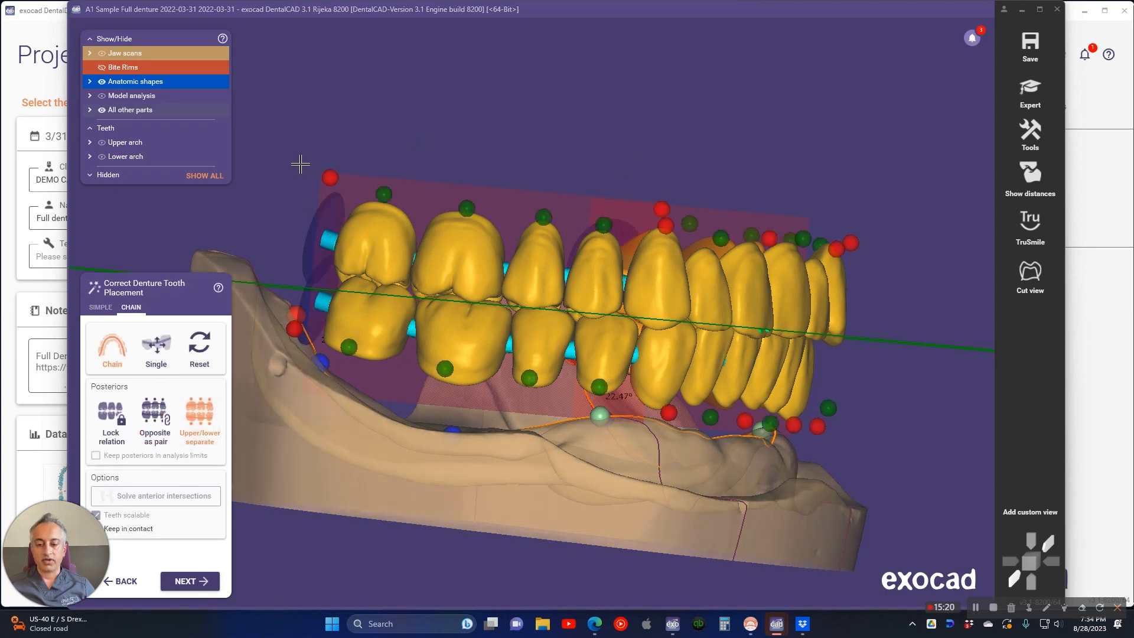
pyautogui.moveTo(324, 176); pyautogui.dragTo(347, 131)
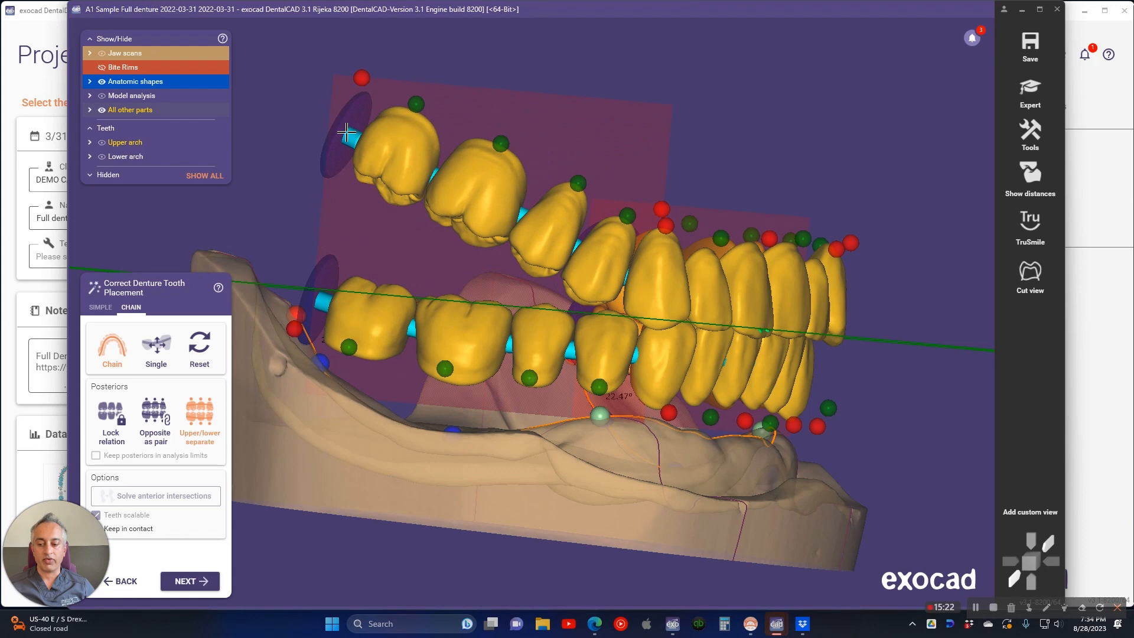
pyautogui.click(100, 307)
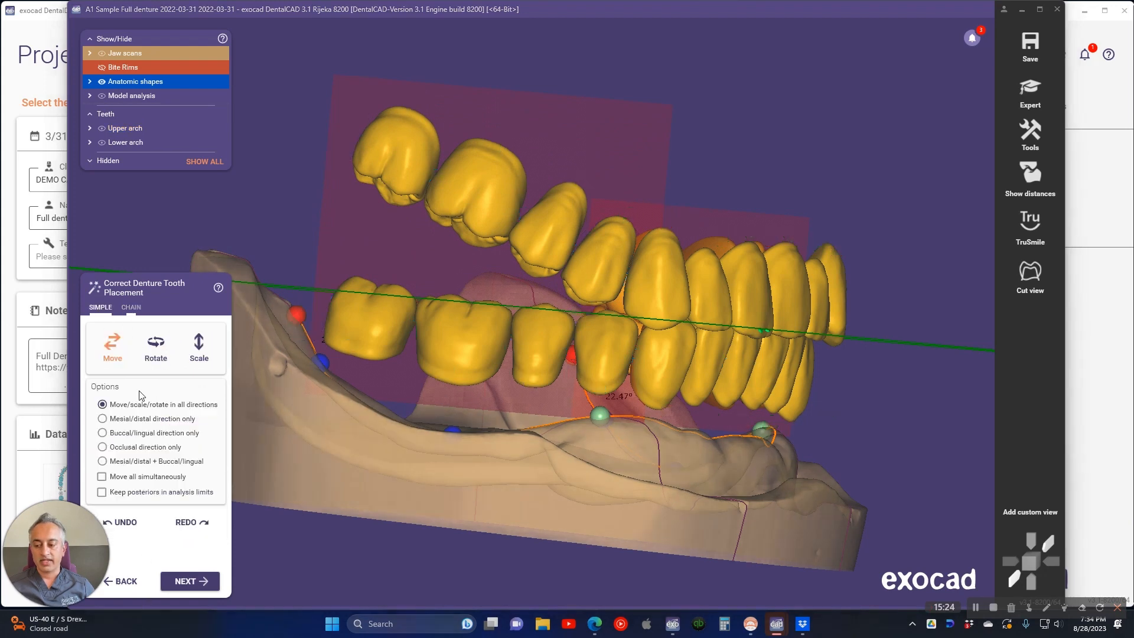
pyautogui.click(130, 515)
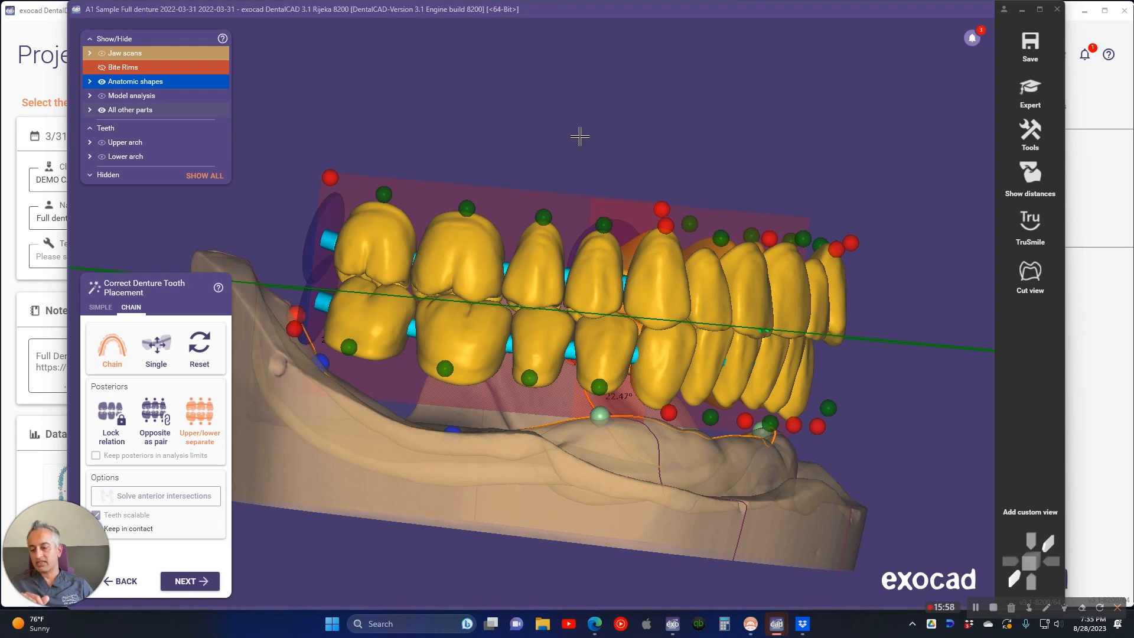
pyautogui.moveTo(580, 137); pyautogui.dragTo(603, 147, button='right')
pyautogui.scroll(-3, 597, 140)
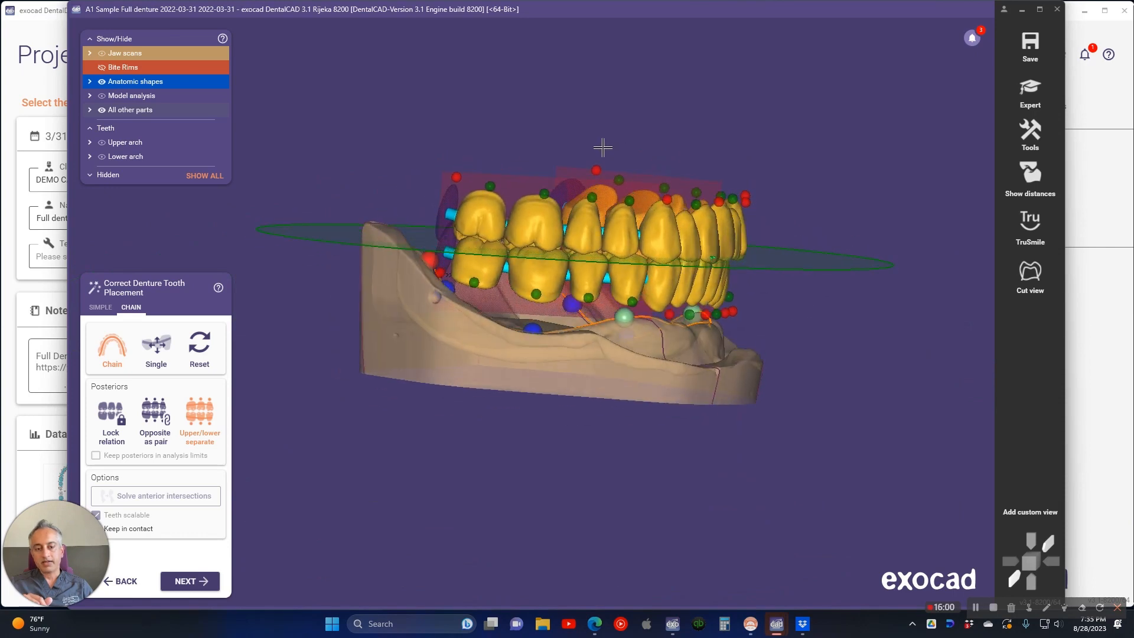
pyautogui.scroll(3, 601, 149)
pyautogui.moveTo(537, 178)
pyautogui.mouseDown(button='right')
pyautogui.moveTo(551, 170)
pyautogui.moveTo(541, 175)
pyautogui.mouseUp(button='right')
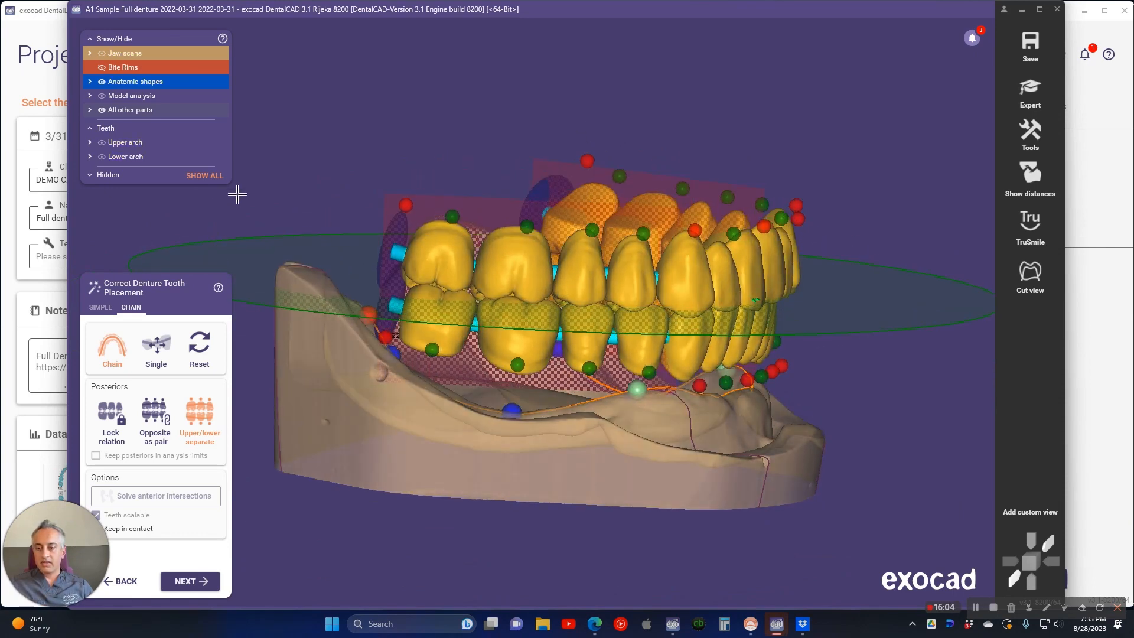
pyautogui.moveTo(633, 124)
pyautogui.mouseDown(button='right')
pyautogui.moveTo(637, 108)
pyautogui.moveTo(637, 119)
pyautogui.mouseUp(button='right')
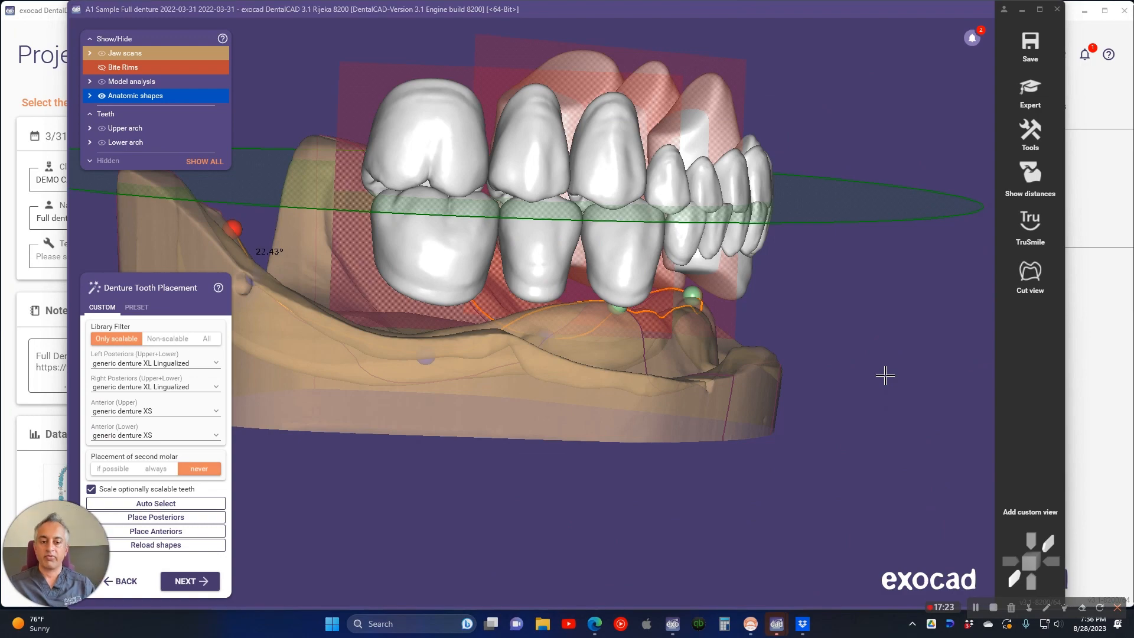
# Examine the sizes and positions of the placed anterior and posterior teeth from the side and front against the lower ridge
pyautogui.moveTo(815, 299)
pyautogui.mouseDown(button='right')
pyautogui.moveTo(799, 295)
pyautogui.moveTo(815, 301)
pyautogui.mouseUp(button='right')
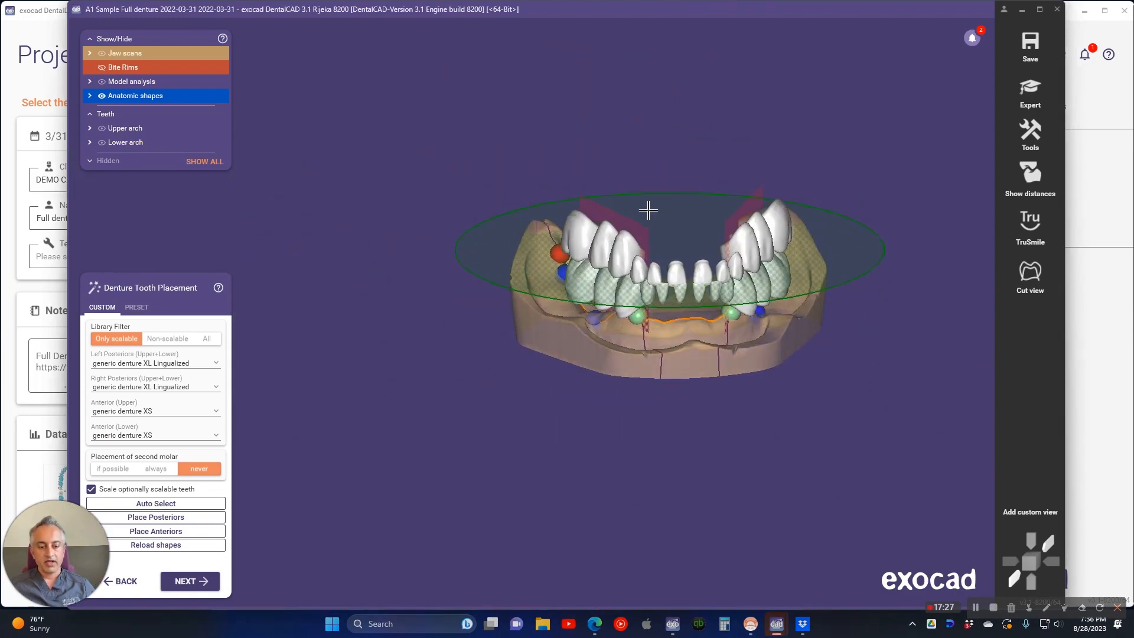
pyautogui.scroll(3, 649, 210)
pyautogui.moveTo(686, 260); pyautogui.dragTo(524, 210, button='middle')
pyautogui.moveTo(524, 210); pyautogui.dragTo(520, 209, button='right')
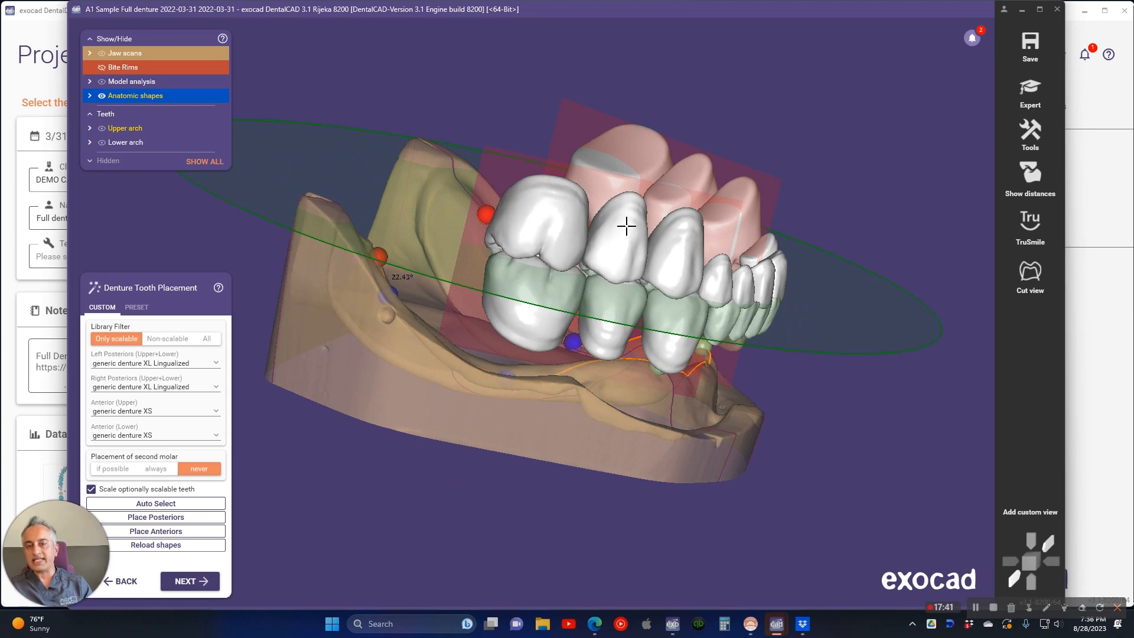
pyautogui.moveTo(893, 204); pyautogui.dragTo(889, 204, button='right')
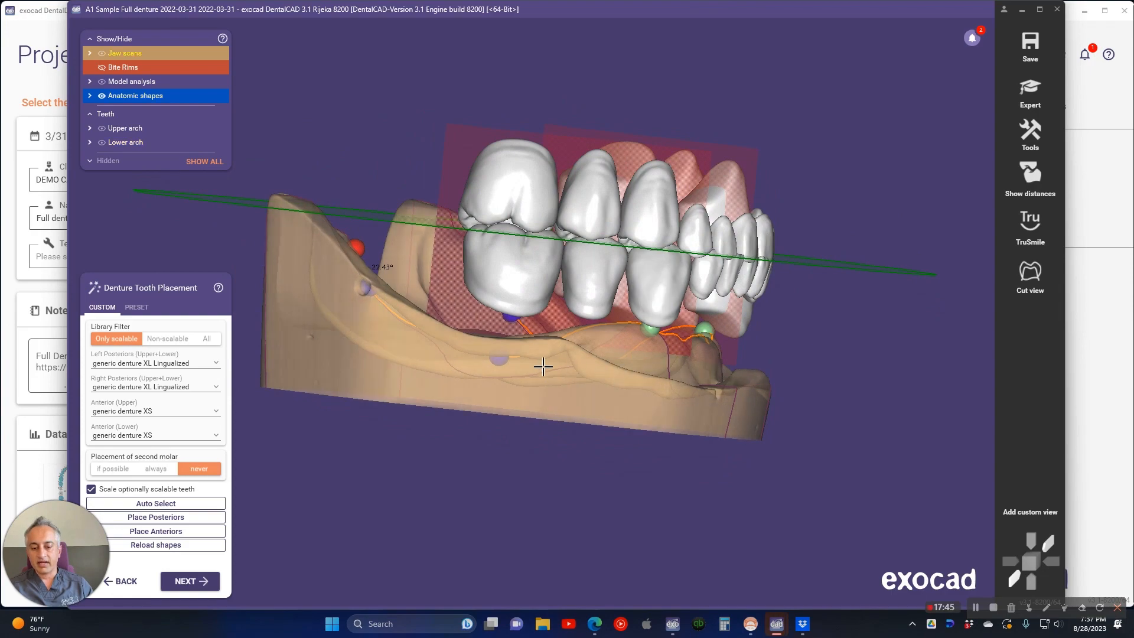
pyautogui.moveTo(502, 375); pyautogui.dragTo(617, 309, button='right')
pyautogui.scroll(5, 493, 421)
pyautogui.scroll(-2, 626, 296)
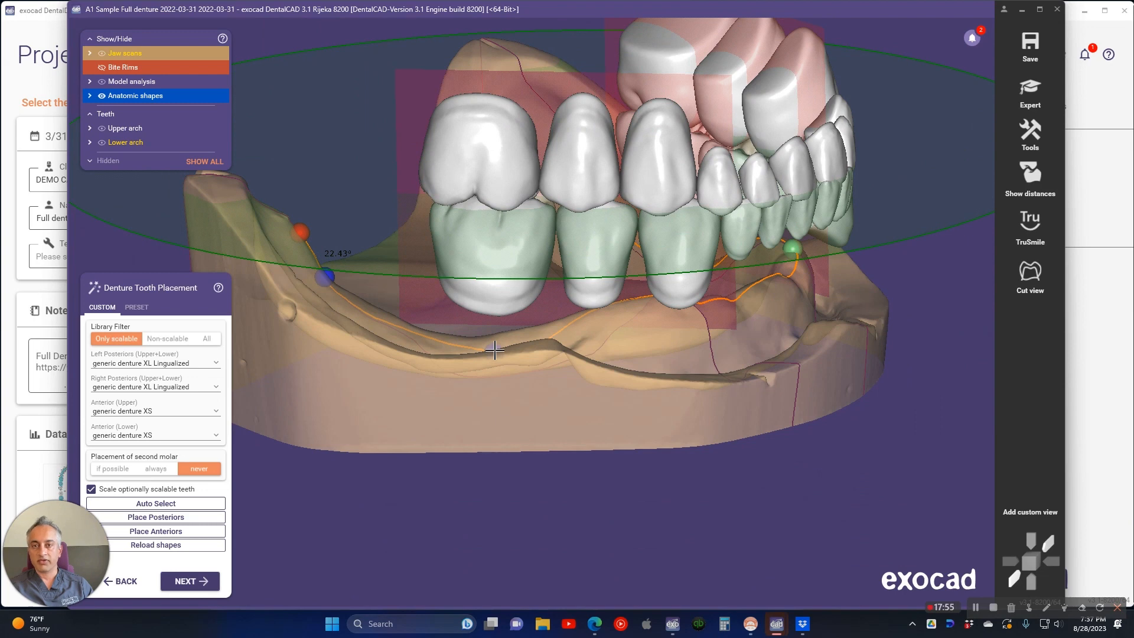
pyautogui.moveTo(495, 351); pyautogui.dragTo(565, 303, button='right')
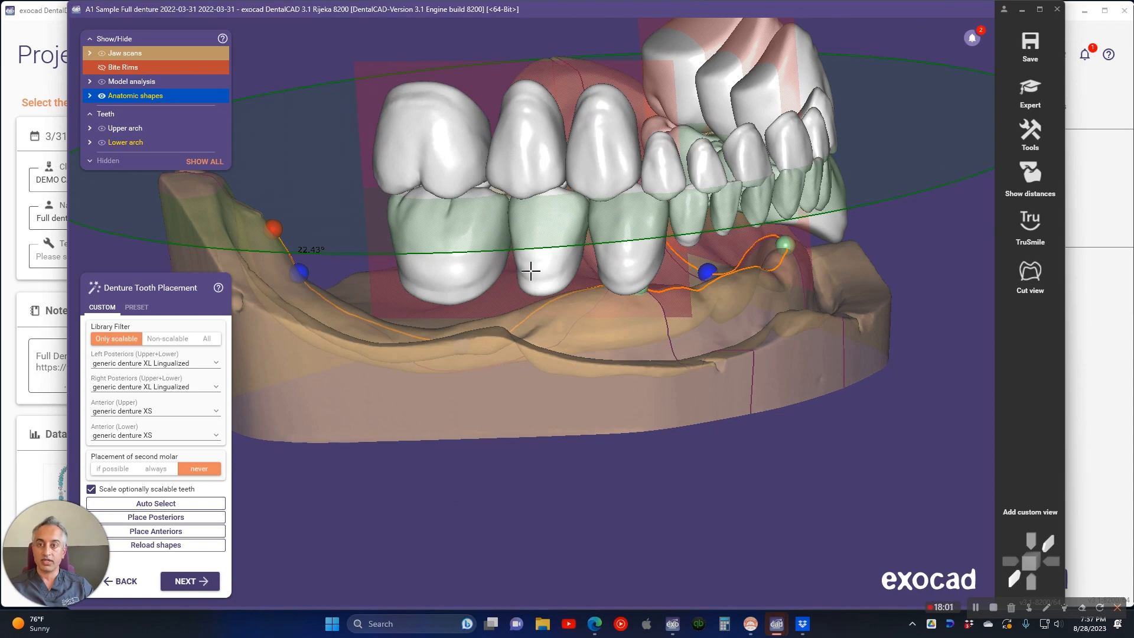
pyautogui.moveTo(891, 264); pyautogui.dragTo(760, 200, button='right')
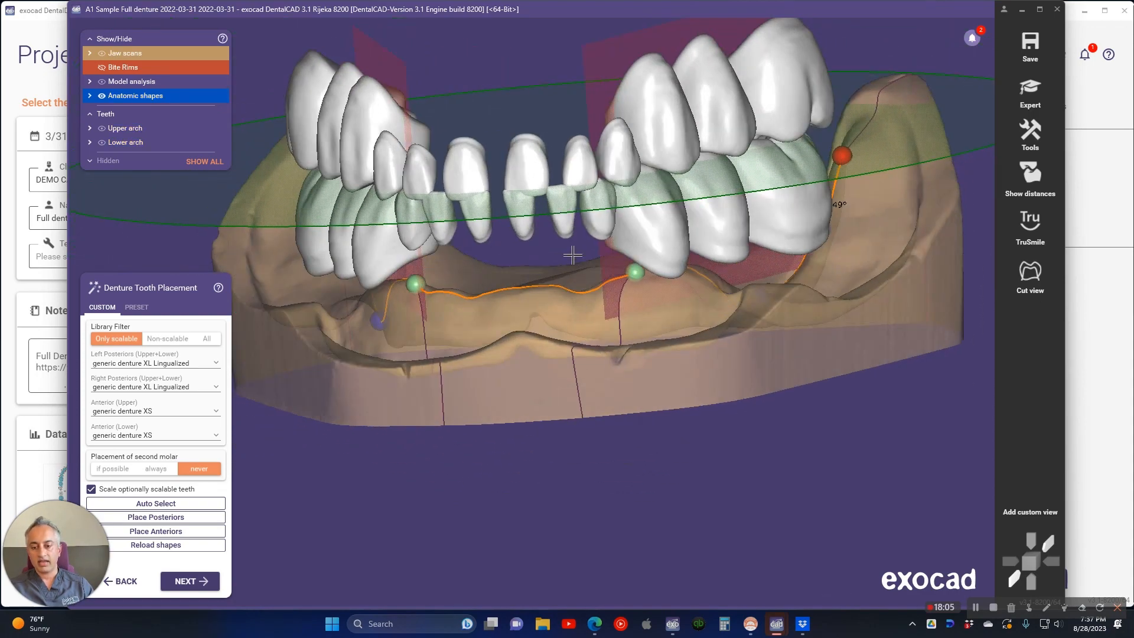
pyautogui.moveTo(572, 256); pyautogui.dragTo(602, 281, button='right')
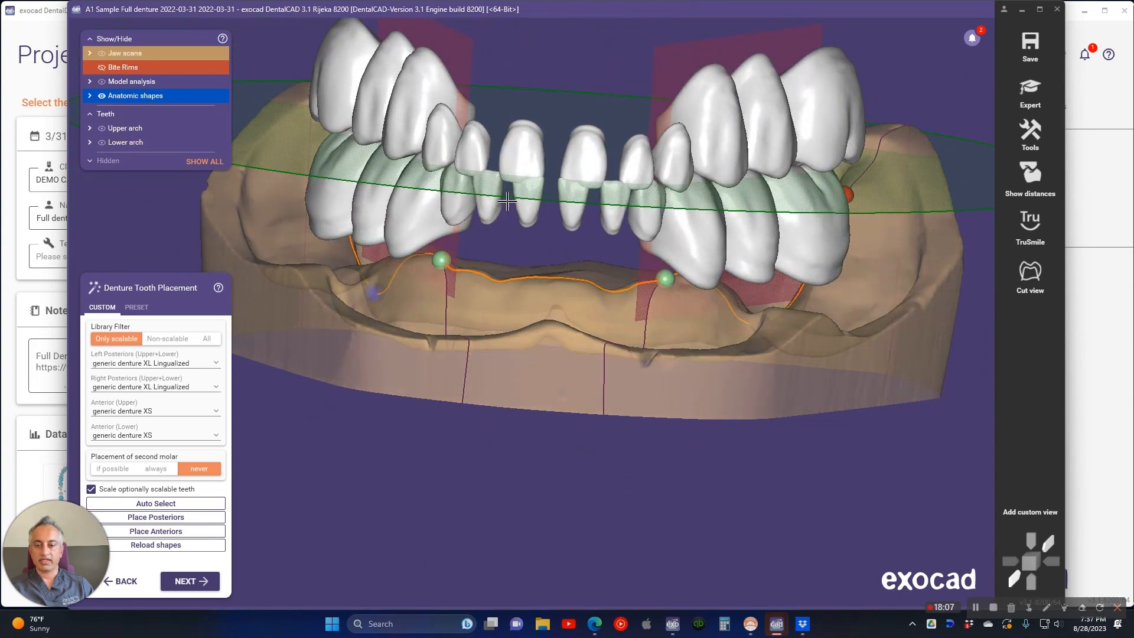
pyautogui.moveTo(506, 217)
pyautogui.mouseDown(button='right')
pyautogui.moveTo(508, 202)
pyautogui.moveTo(440, 246)
pyautogui.mouseUp(button='right')
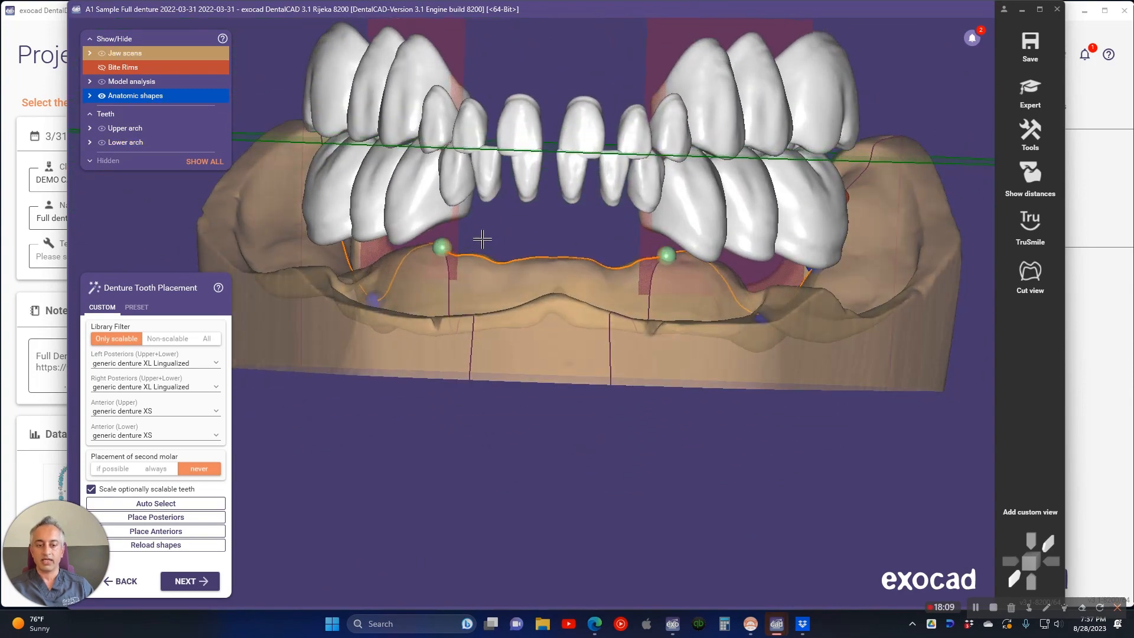
pyautogui.scroll(-3, 484, 239)
pyautogui.moveTo(555, 193); pyautogui.dragTo(384, 228, button='right')
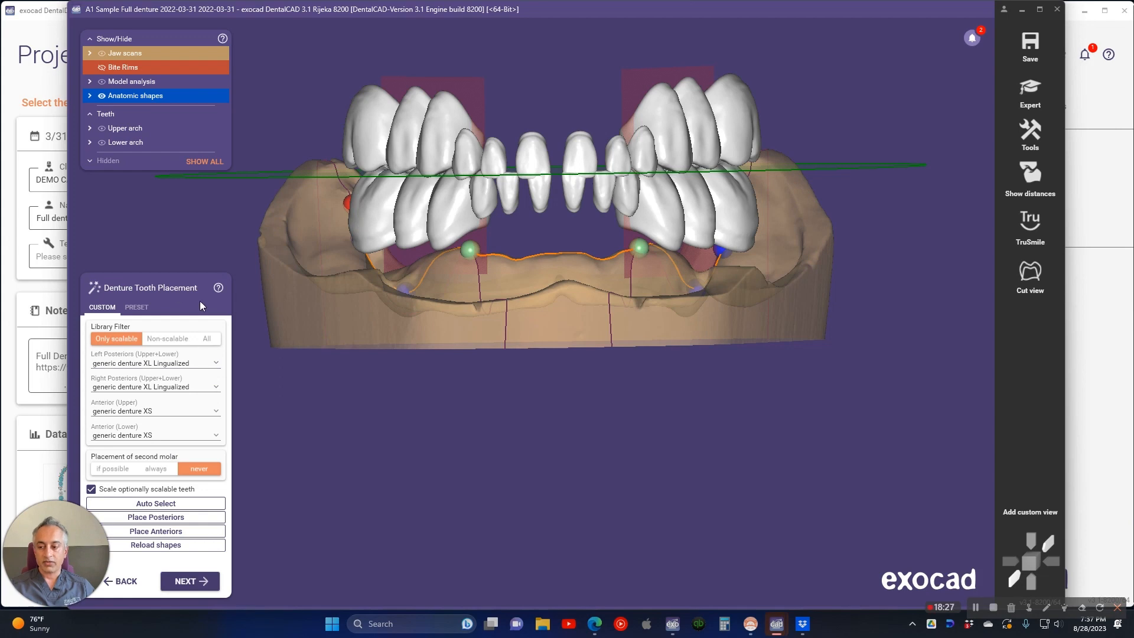
# Choose generic denture scalable Lingualized for the left and right posteriors, and generic denture scalable for the upper and lower anteriors
pyautogui.click(194, 367)
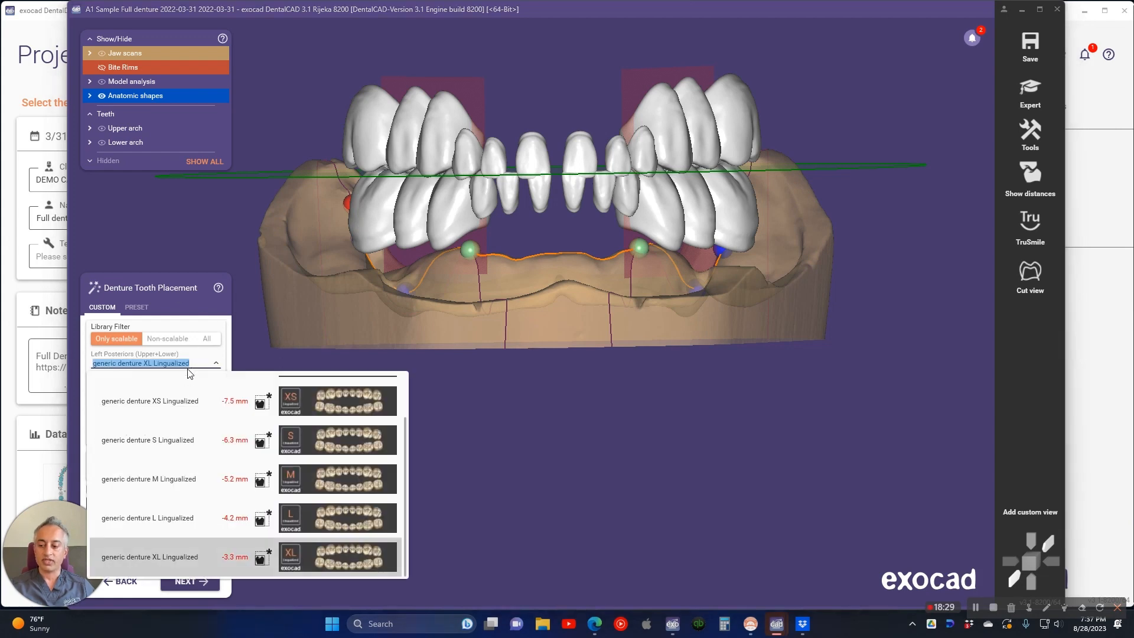
pyautogui.click(176, 419)
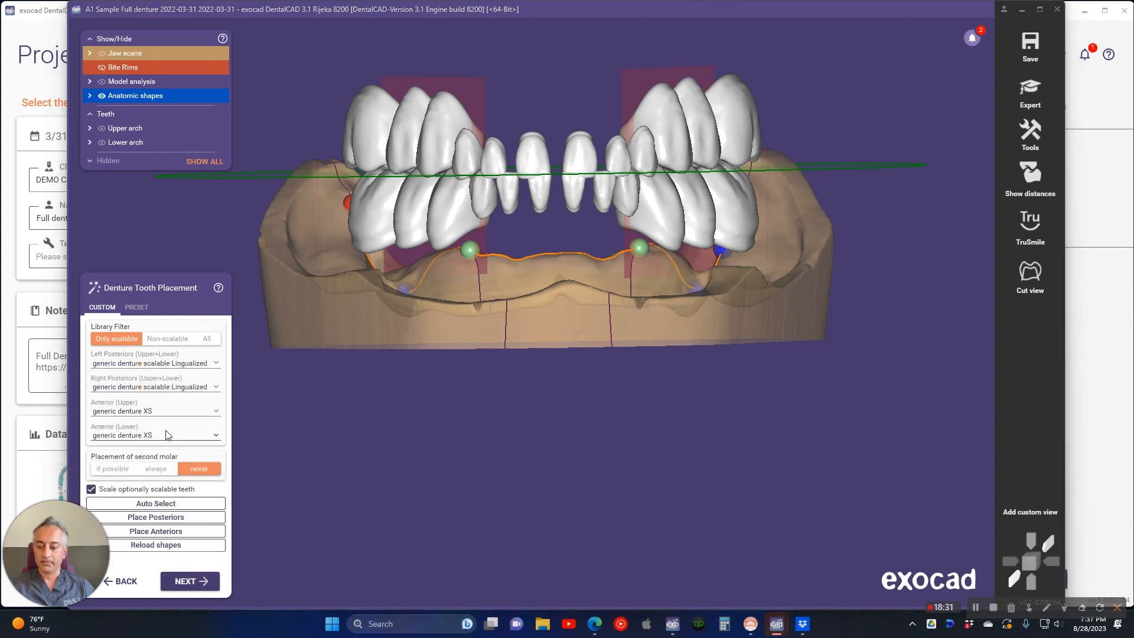
pyautogui.click(165, 411)
pyautogui.click(168, 462)
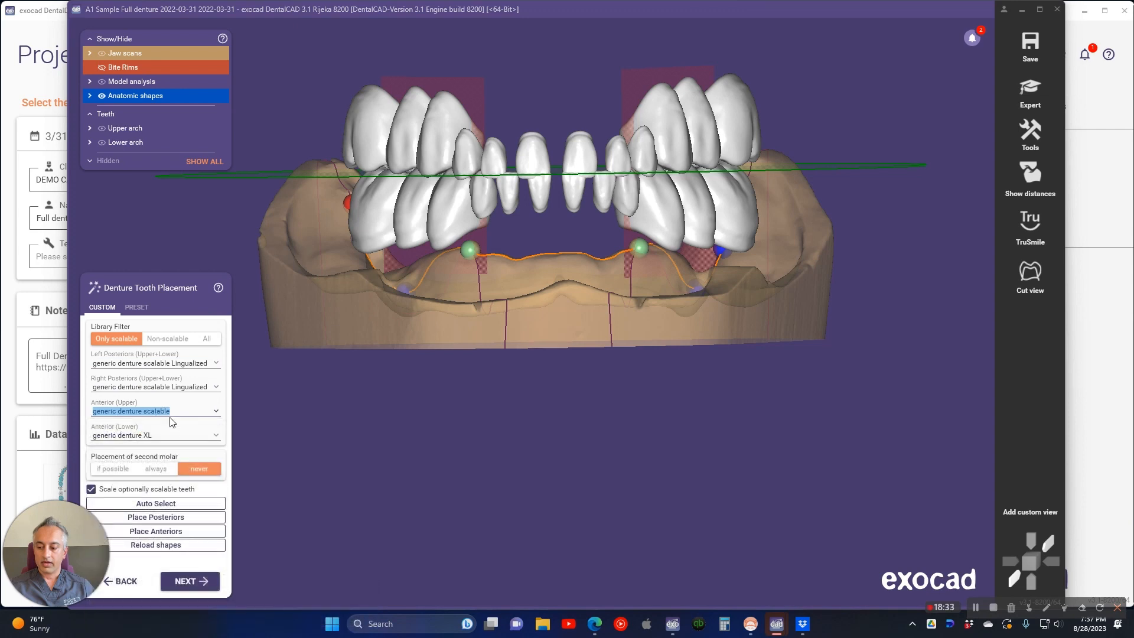
pyautogui.click(167, 440)
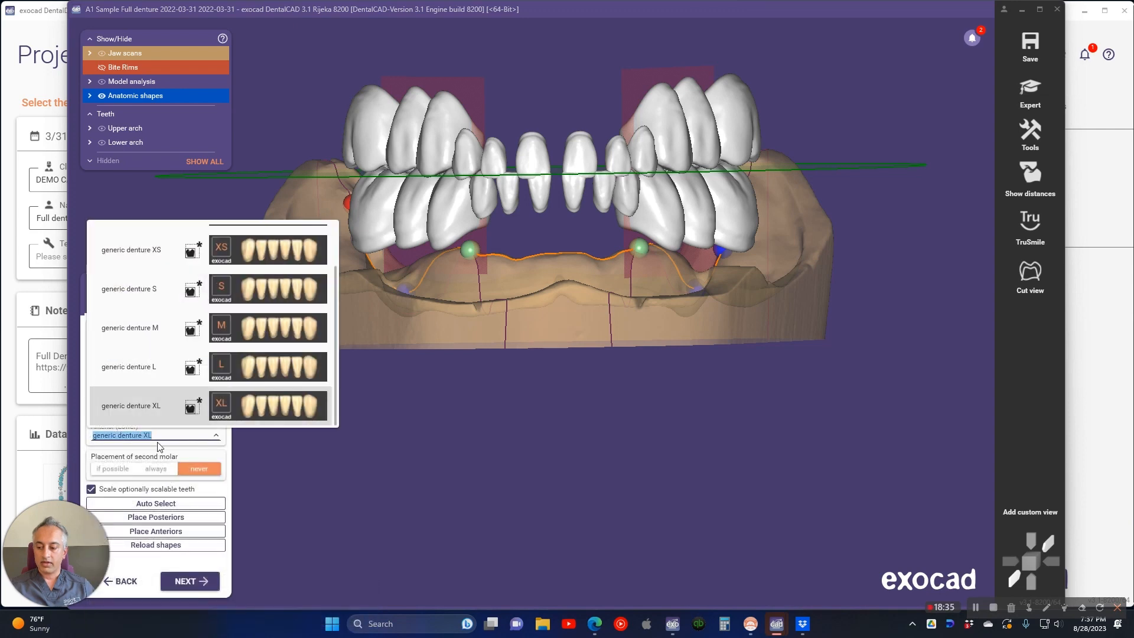
pyautogui.scroll(2, 158, 362)
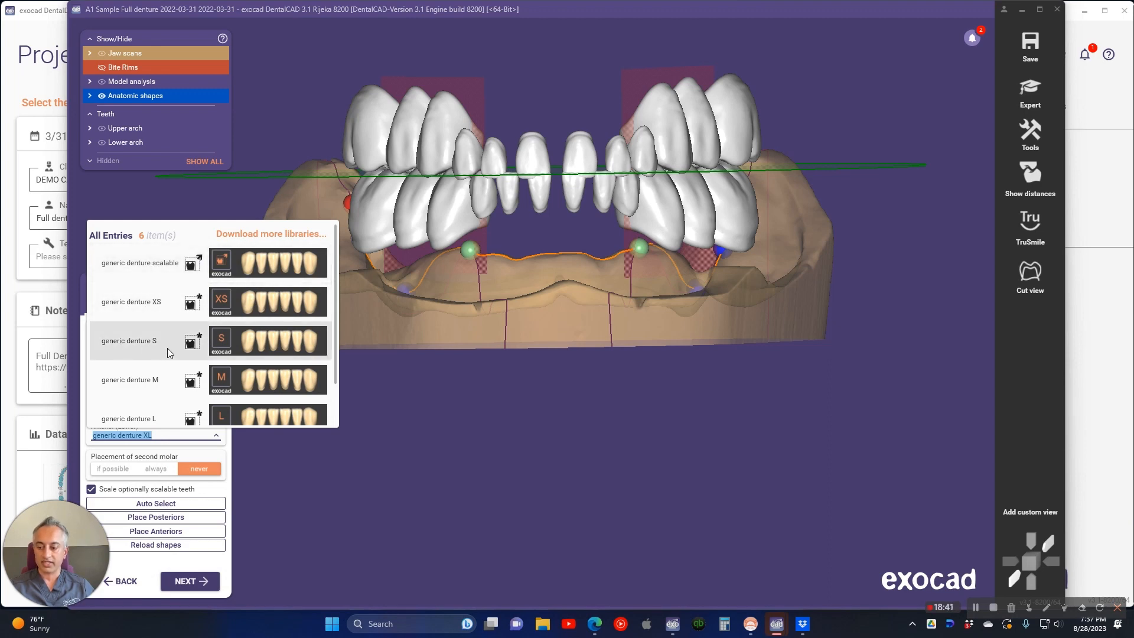
pyautogui.click(164, 267)
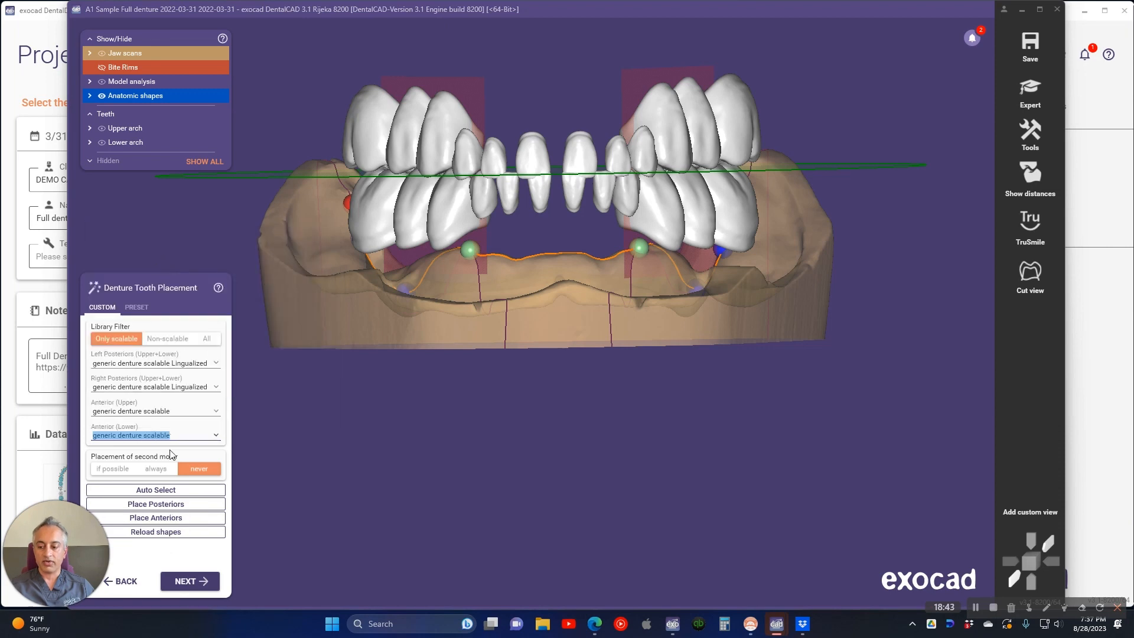
# Request a reload of the tooth shapes and proceed to correcting the denture tooth placement
pyautogui.click(178, 534)
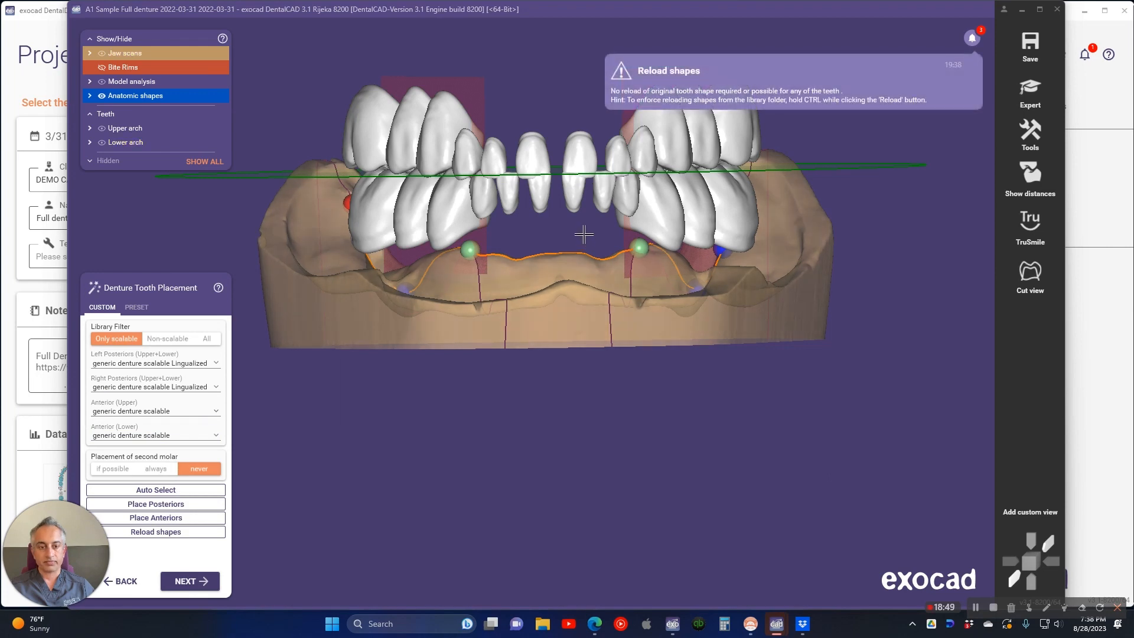
pyautogui.moveTo(623, 215); pyautogui.dragTo(584, 229, button='right')
pyautogui.click(189, 581)
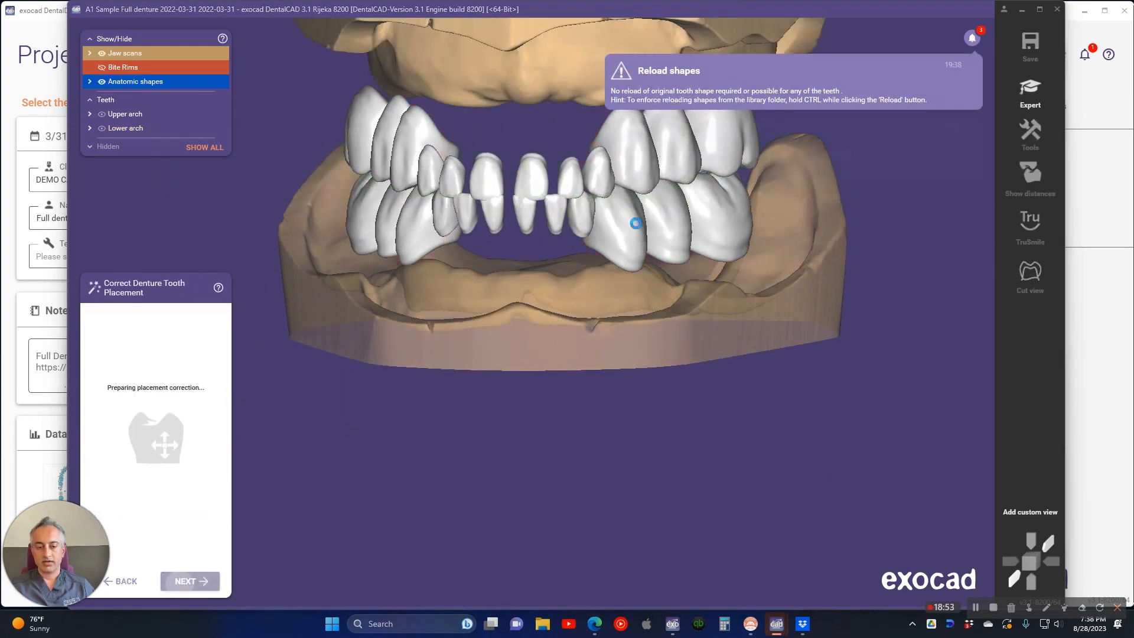
pyautogui.moveTo(554, 68); pyautogui.dragTo(435, 147, button='middle')
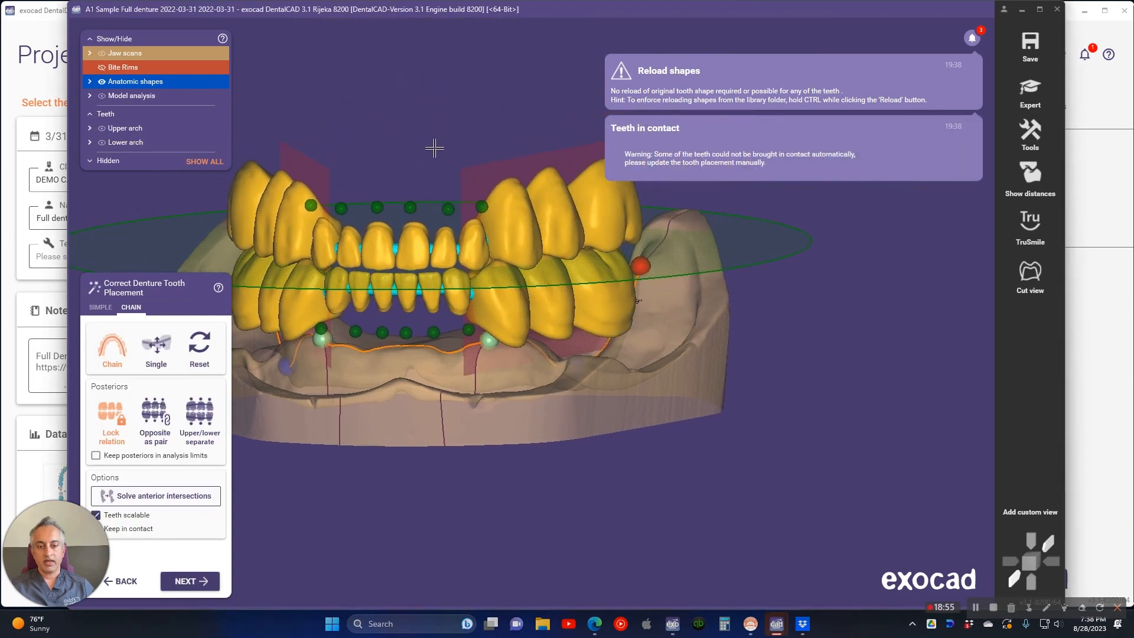
pyautogui.moveTo(436, 147); pyautogui.dragTo(428, 142, button='right')
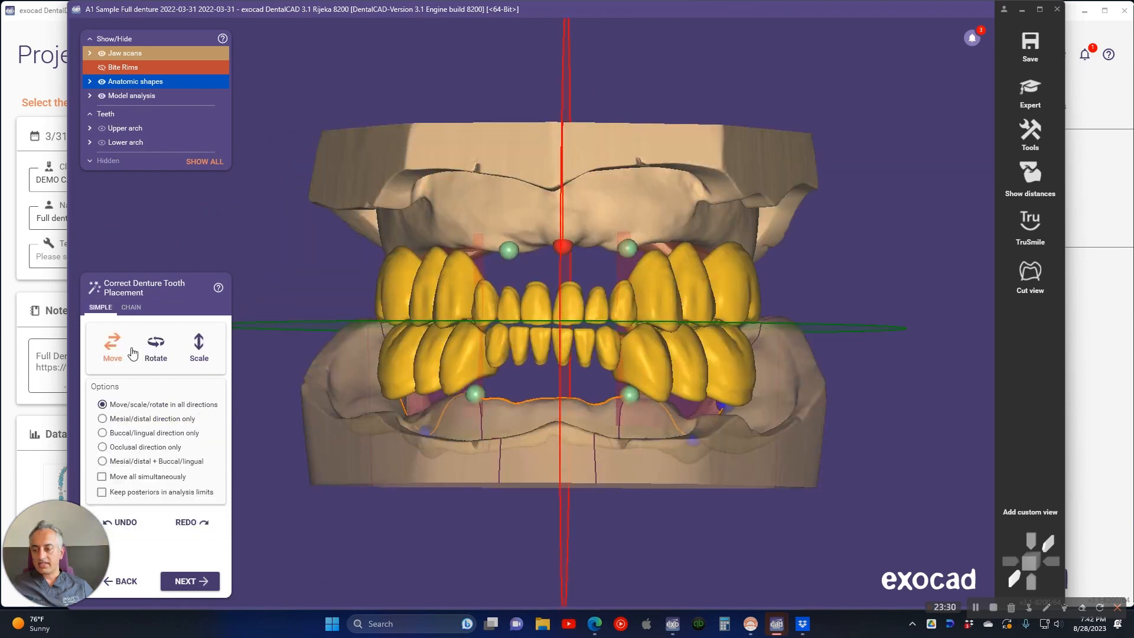
# Scale down the left and right posterior tooth groups in all directions in simple mode
pyautogui.moveTo(824, 360); pyautogui.dragTo(661, 283, button='right')
pyautogui.moveTo(661, 283); pyautogui.dragTo(600, 307)
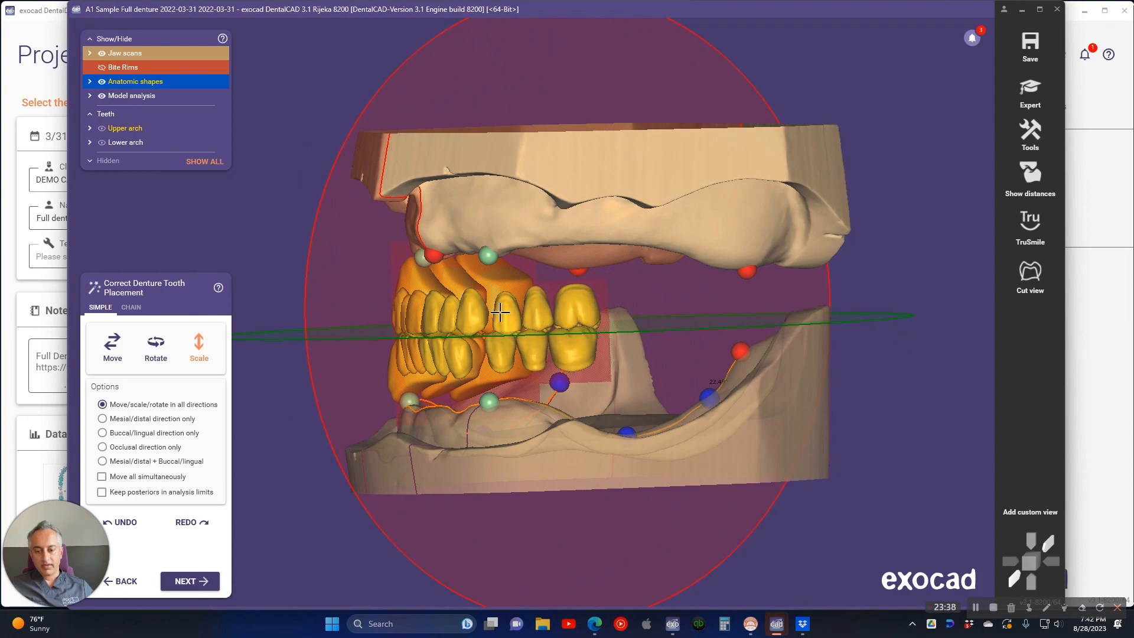
pyautogui.moveTo(499, 311); pyautogui.dragTo(407, 290, button='right')
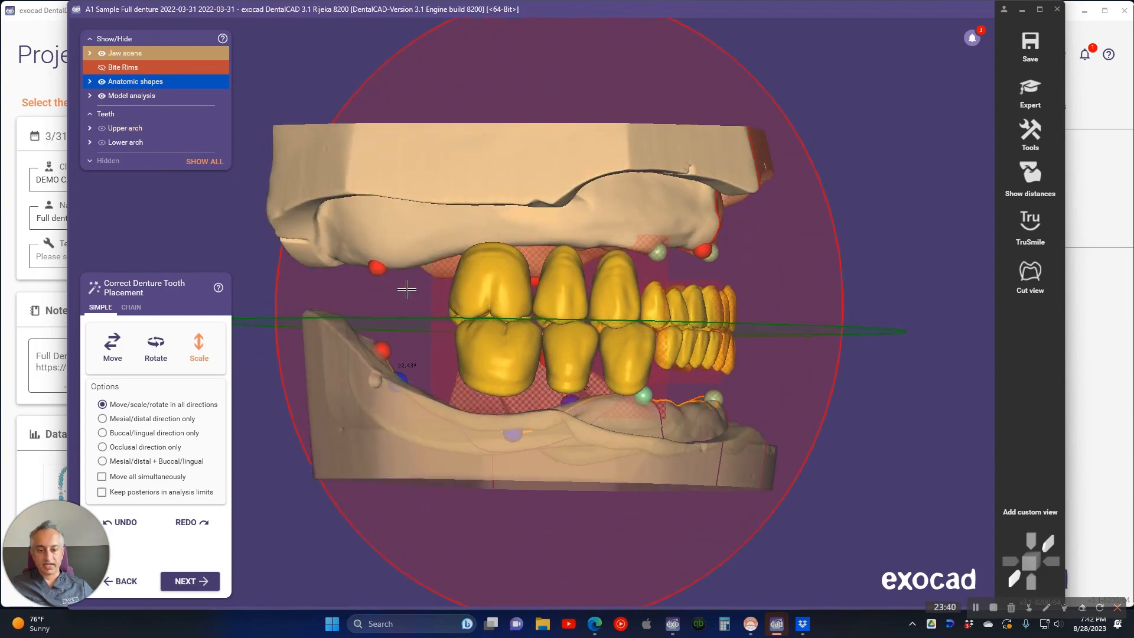
pyautogui.moveTo(407, 290); pyautogui.dragTo(523, 276)
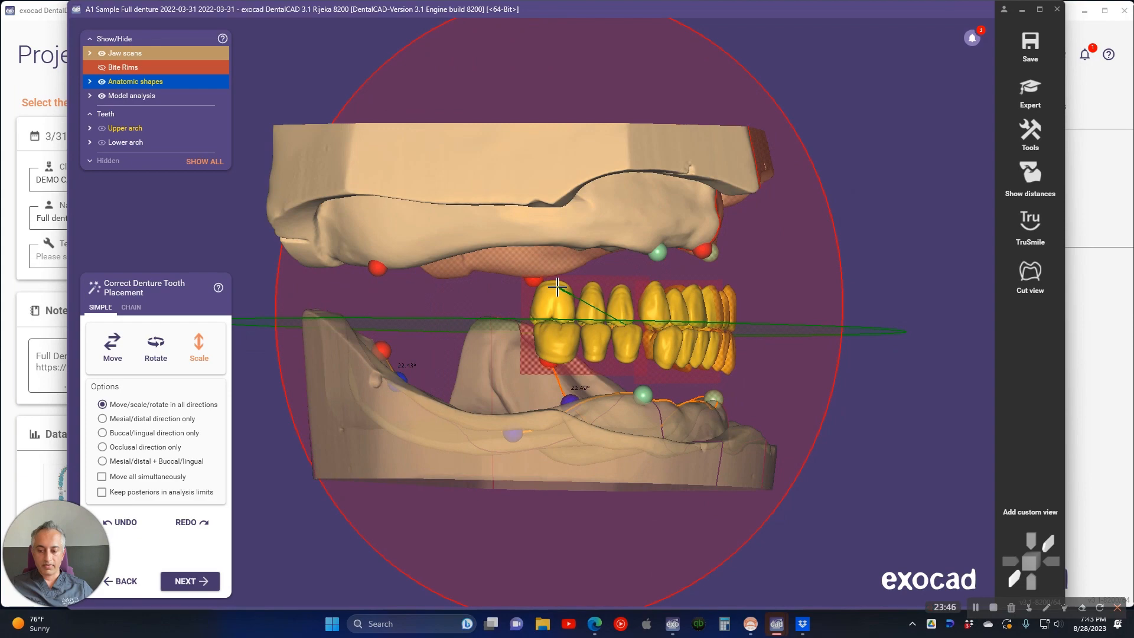
# Switch the tooth placement correction to chain mode so the anterior and posterior teeth link into a continuous arch
pyautogui.moveTo(804, 312); pyautogui.dragTo(790, 306, button='right')
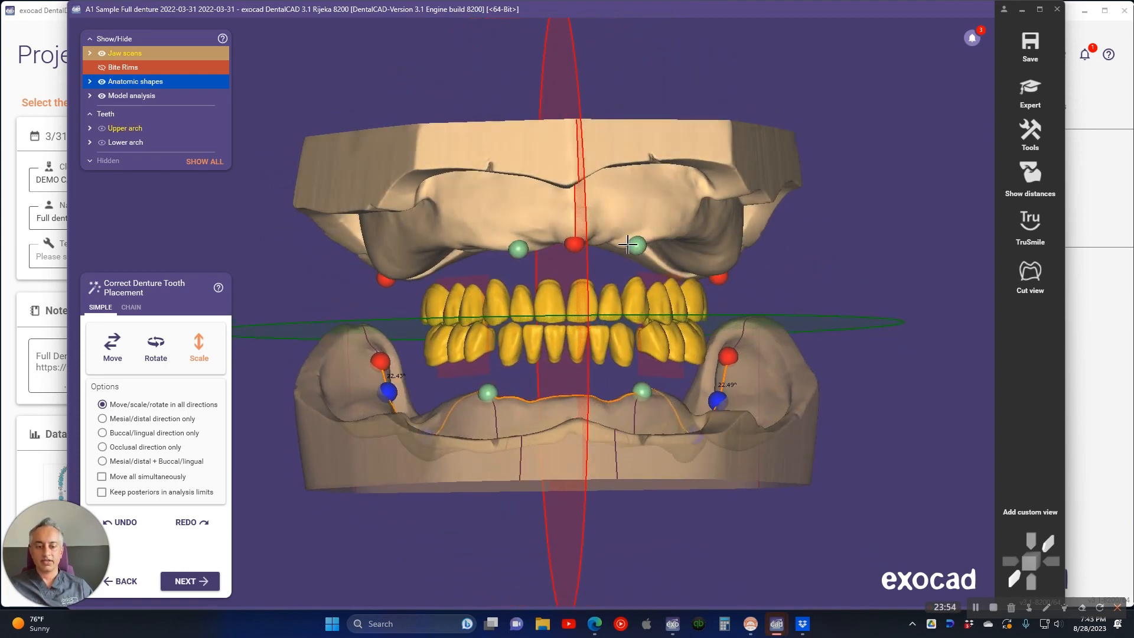
pyautogui.moveTo(558, 235); pyautogui.dragTo(557, 240, button='right')
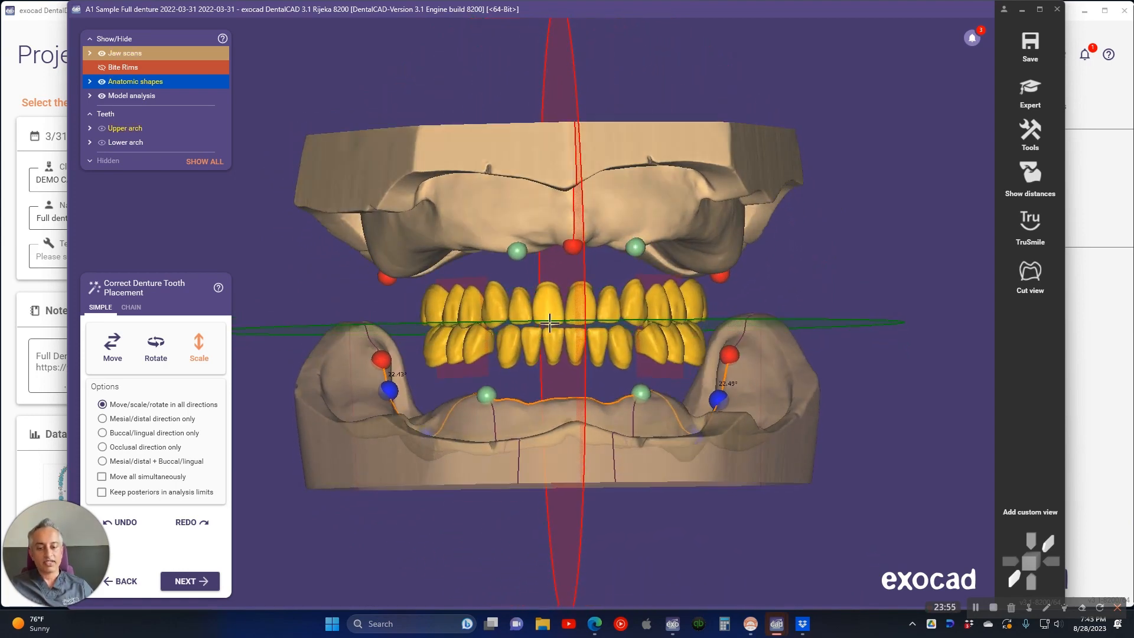
pyautogui.click(134, 307)
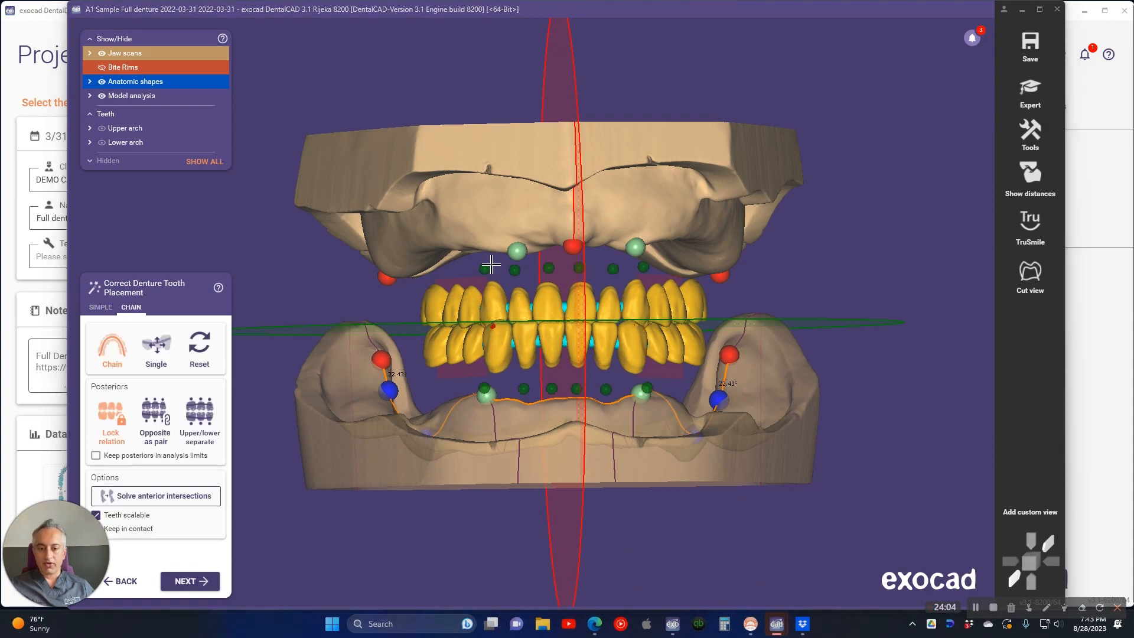
pyautogui.moveTo(292, 314); pyautogui.dragTo(373, 302, button='right')
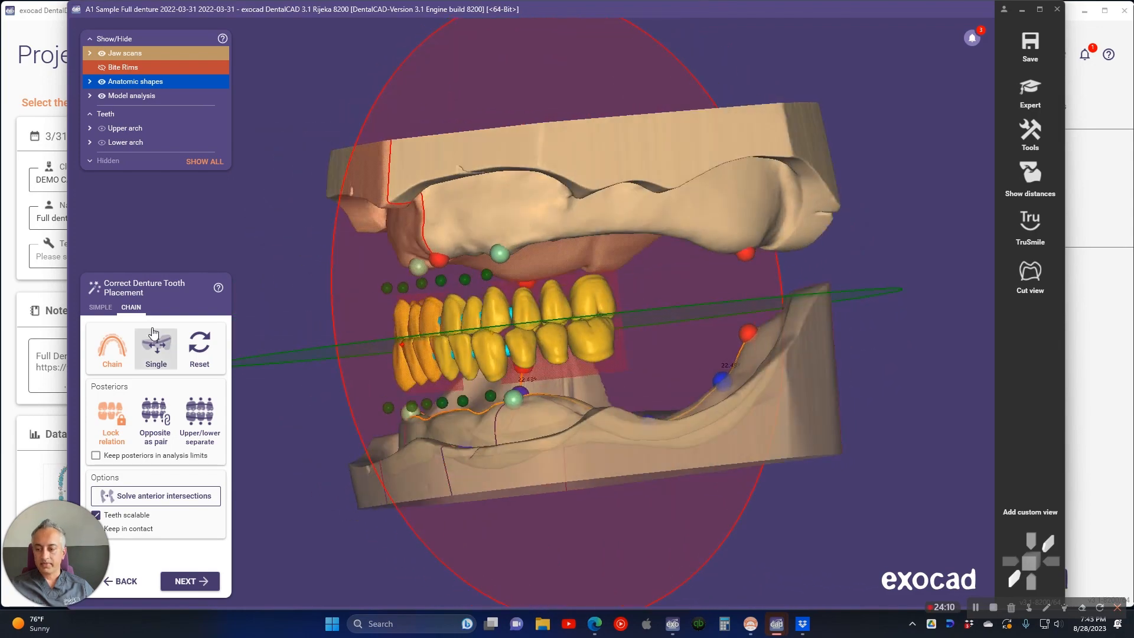
# Return to simple mode and slightly rescale the left and right posterior groups in all directions
pyautogui.click(100, 307)
pyautogui.moveTo(685, 268); pyautogui.dragTo(678, 271, button='right')
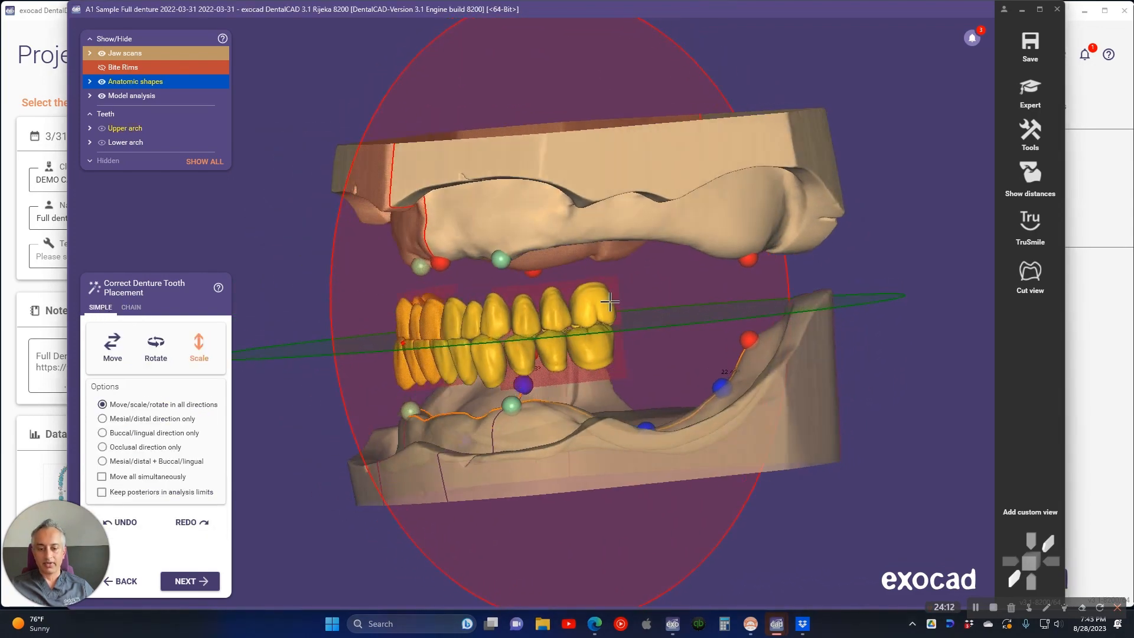
pyautogui.moveTo(609, 303); pyautogui.dragTo(619, 303)
pyautogui.moveTo(618, 303); pyautogui.dragTo(582, 241, button='right')
pyautogui.moveTo(709, 236); pyautogui.dragTo(746, 278, button='right')
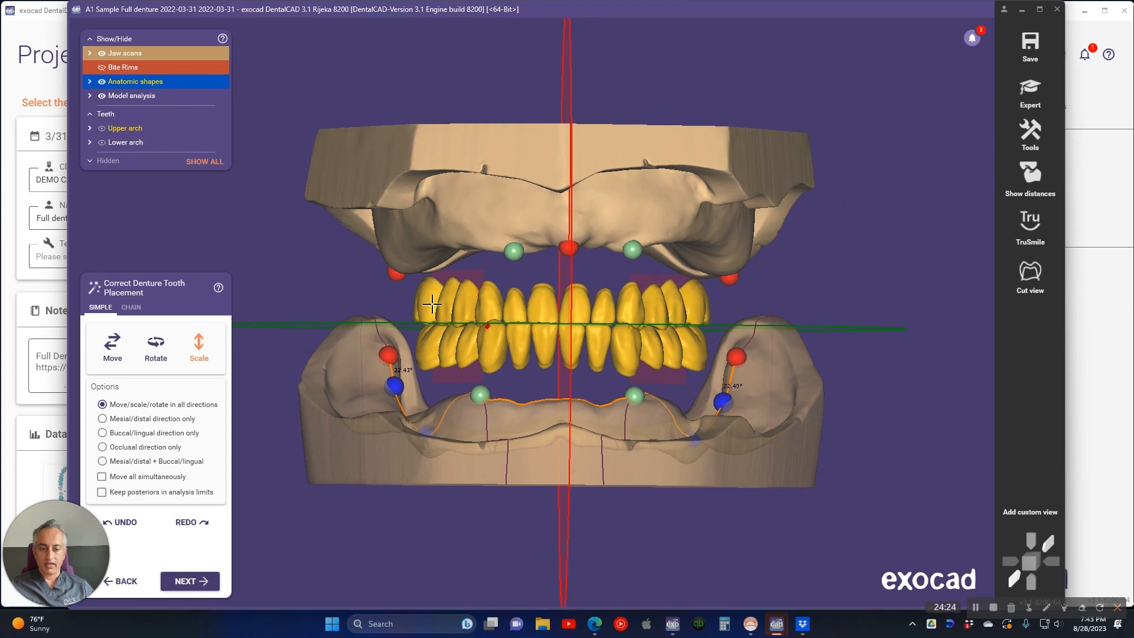
pyautogui.moveTo(429, 304); pyautogui.dragTo(431, 304)
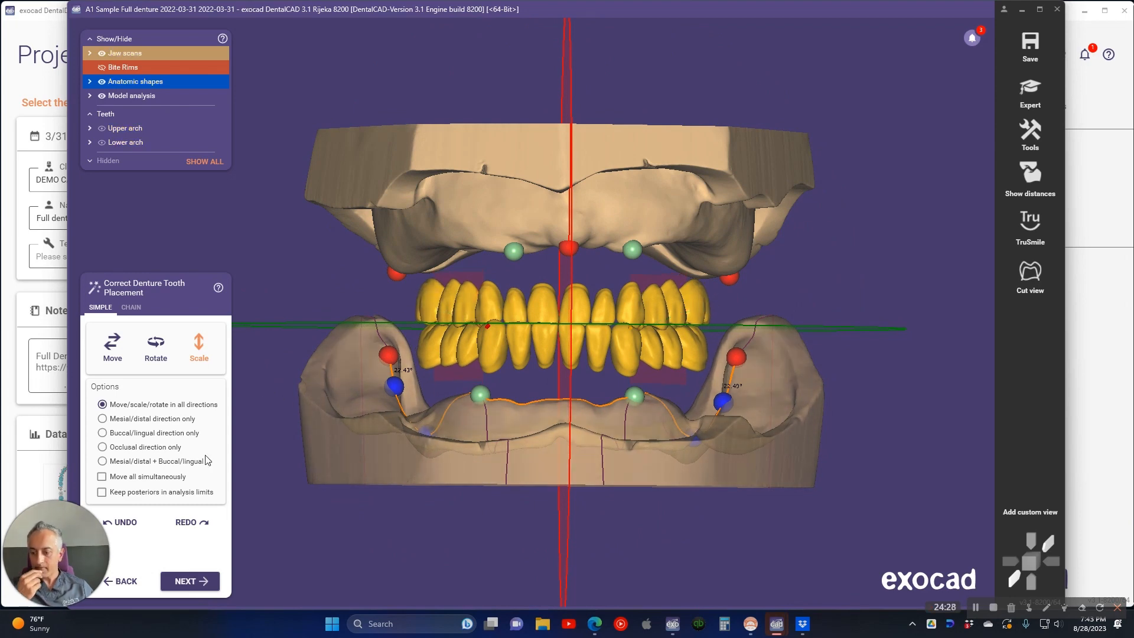
# Enable moving all teeth simultaneously and scale up the complete upper and lower set in all directions
pyautogui.click(169, 478)
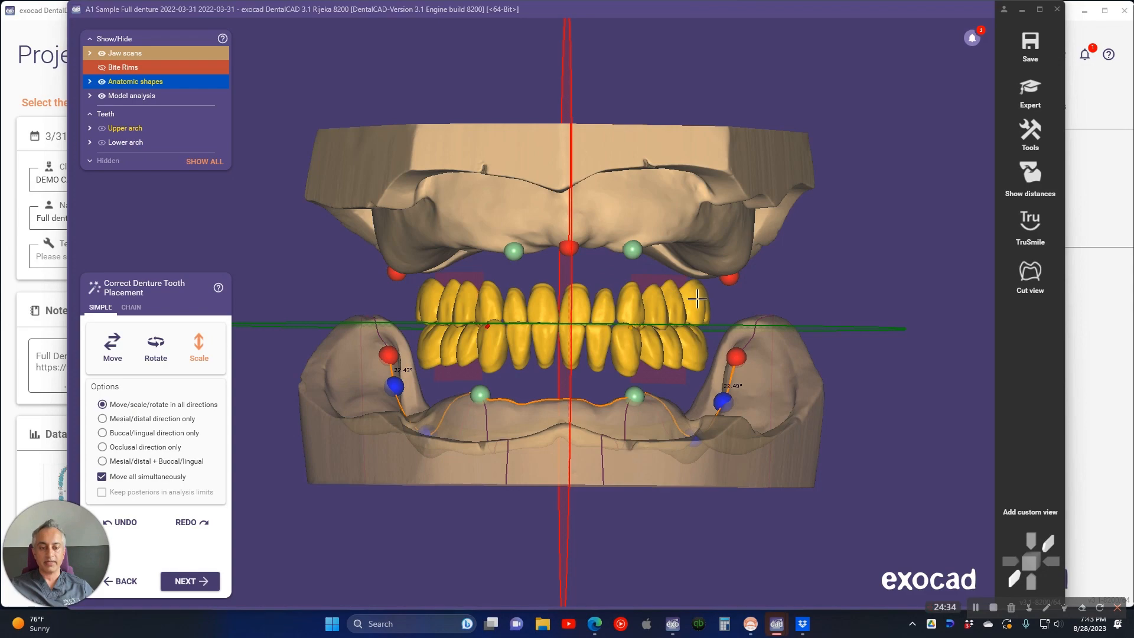
pyautogui.moveTo(697, 301); pyautogui.dragTo(759, 284)
pyautogui.moveTo(694, 237); pyautogui.dragTo(694, 237, button='right')
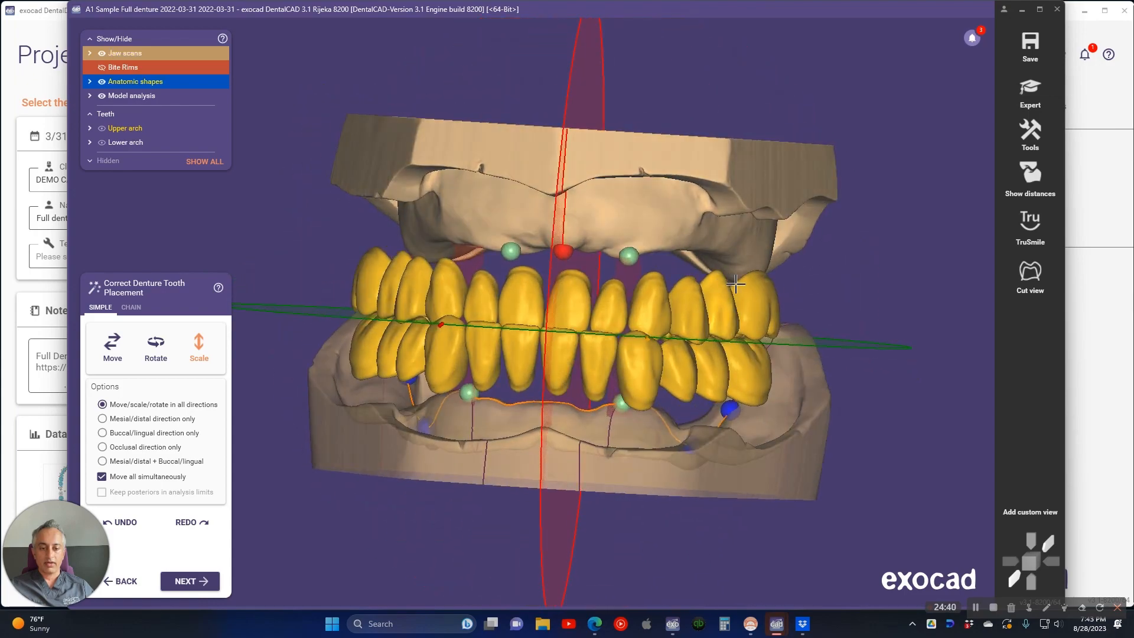
pyautogui.moveTo(739, 282); pyautogui.dragTo(788, 267)
pyautogui.moveTo(647, 203); pyautogui.dragTo(662, 230, button='right')
pyautogui.moveTo(740, 304); pyautogui.dragTo(748, 240, button='right')
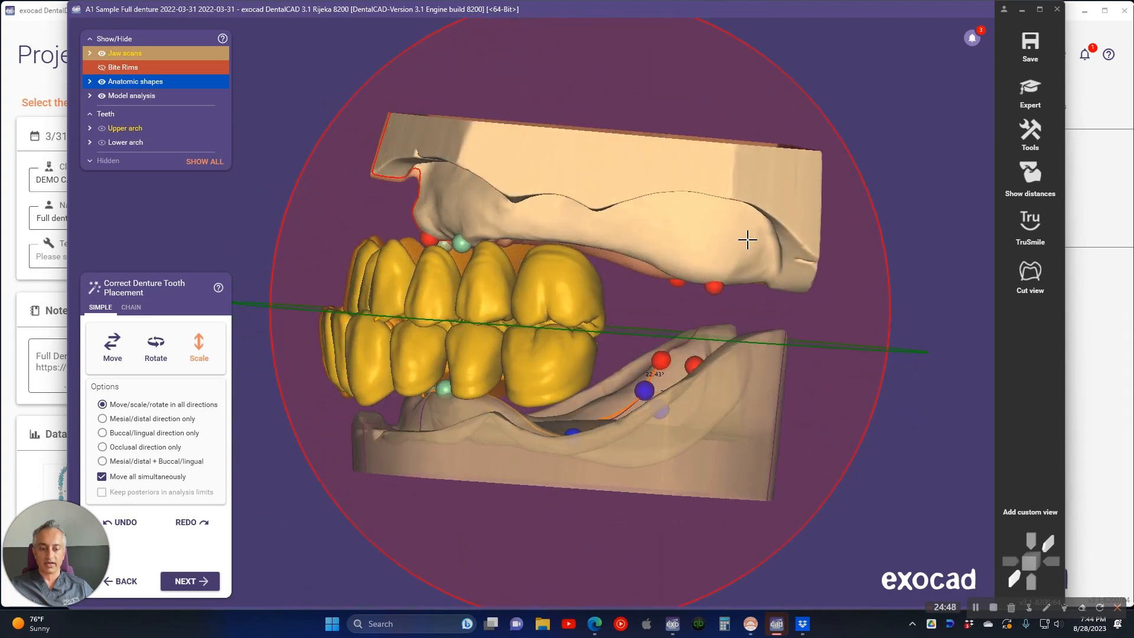
pyautogui.moveTo(561, 264); pyautogui.dragTo(585, 224, button='right')
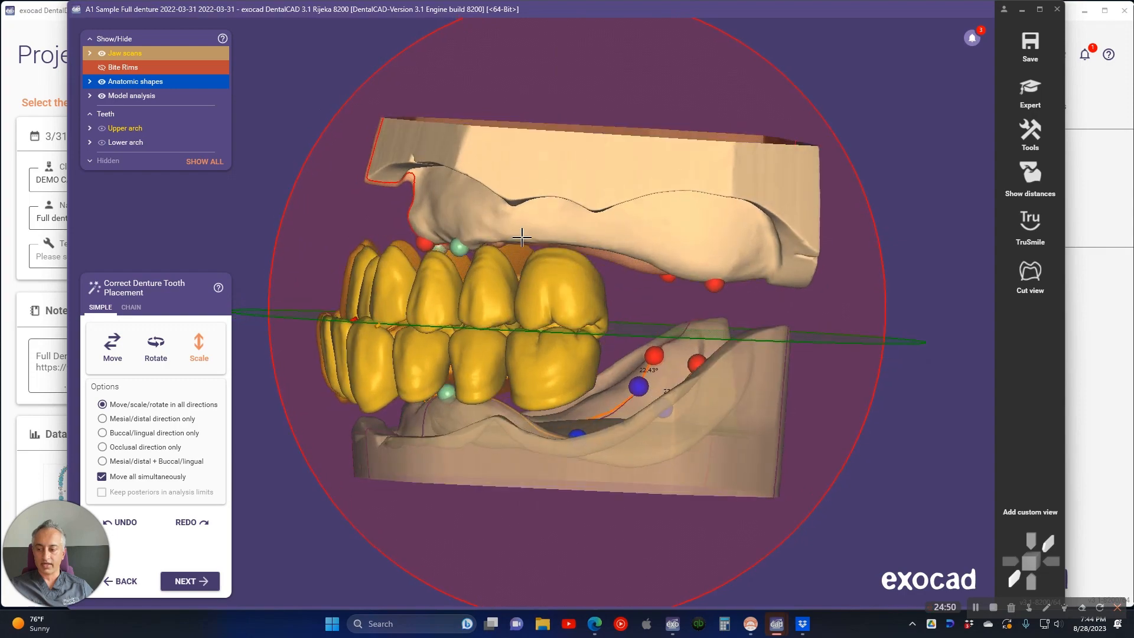
# Move the complete set of teeth posteriorly between the ridges and reactivate scaling
pyautogui.click(112, 345)
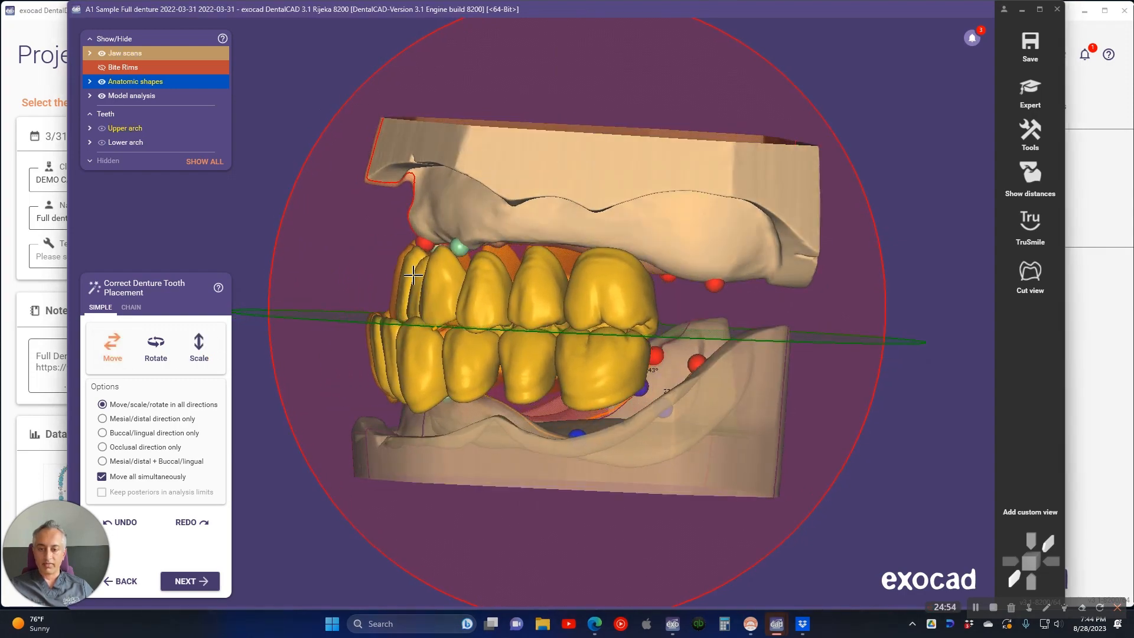
pyautogui.moveTo(448, 216); pyautogui.dragTo(448, 217, button='right')
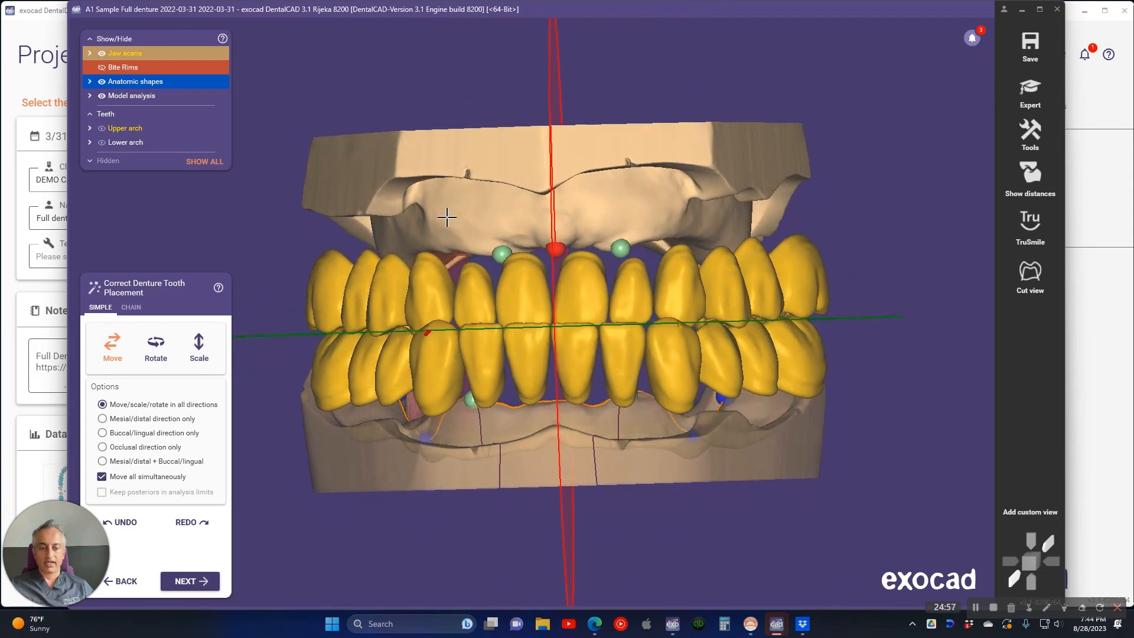
pyautogui.click(195, 357)
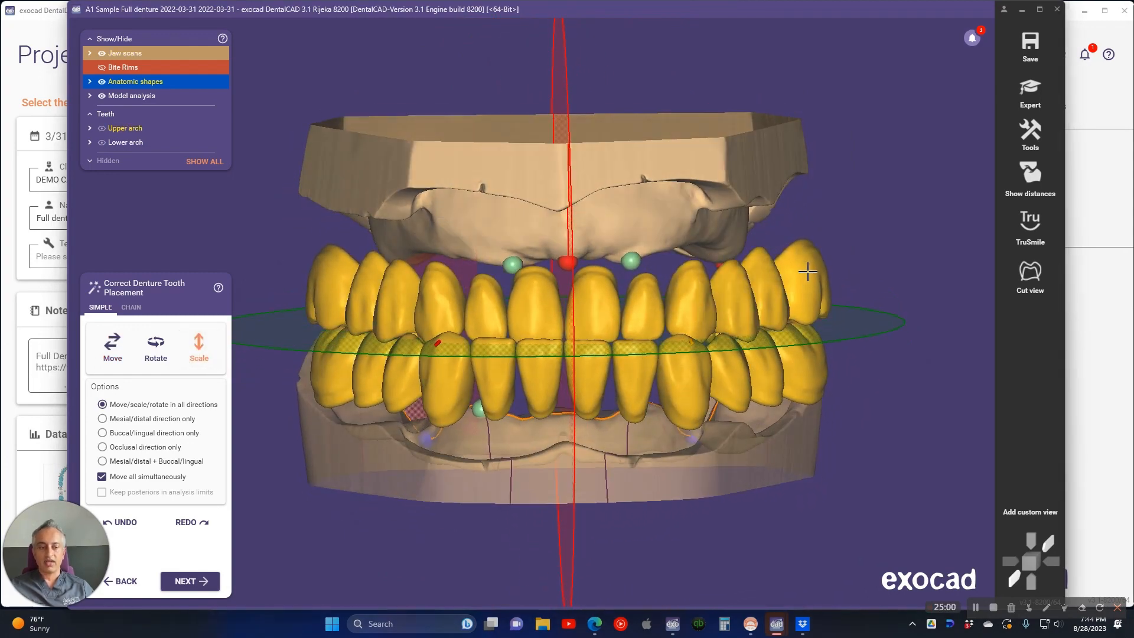
pyautogui.moveTo(725, 262); pyautogui.dragTo(680, 226, button='right')
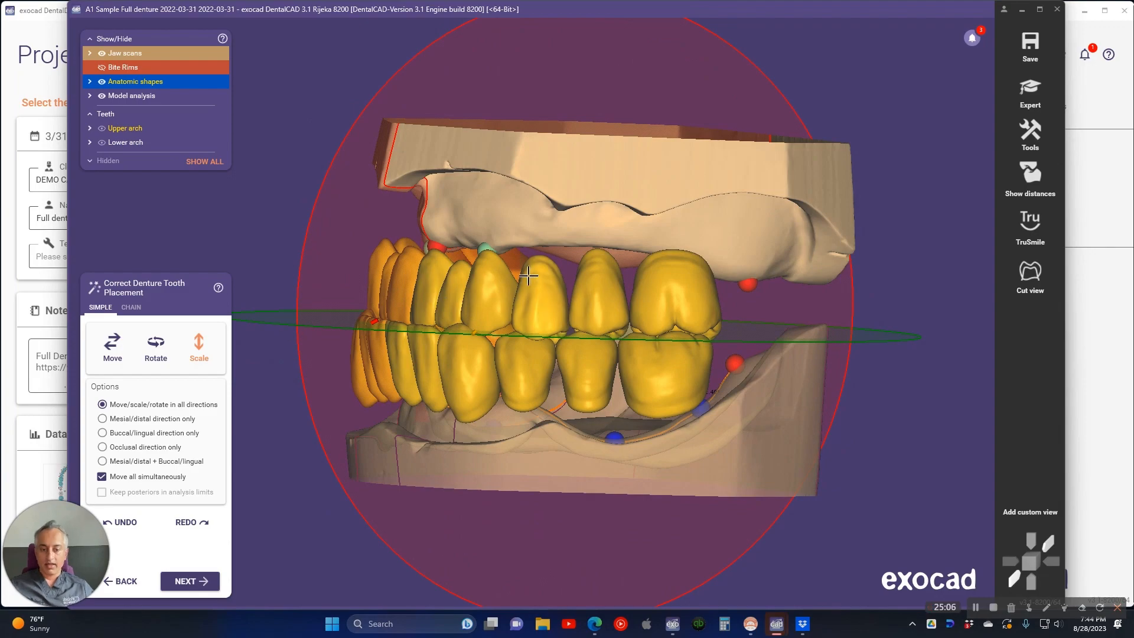
pyautogui.moveTo(528, 276)
pyautogui.mouseDown(button='right')
pyautogui.moveTo(514, 269)
pyautogui.moveTo(527, 272)
pyautogui.mouseUp(button='right')
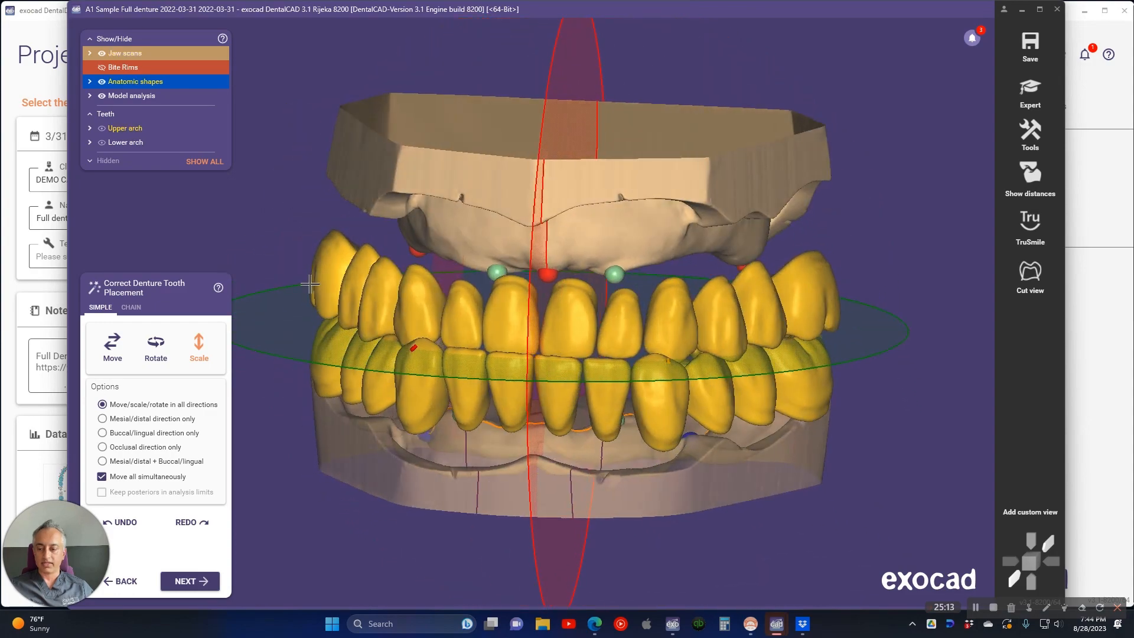
# Switch to chain mode and make the opposite posterior teeth react as pairs
pyautogui.click(131, 308)
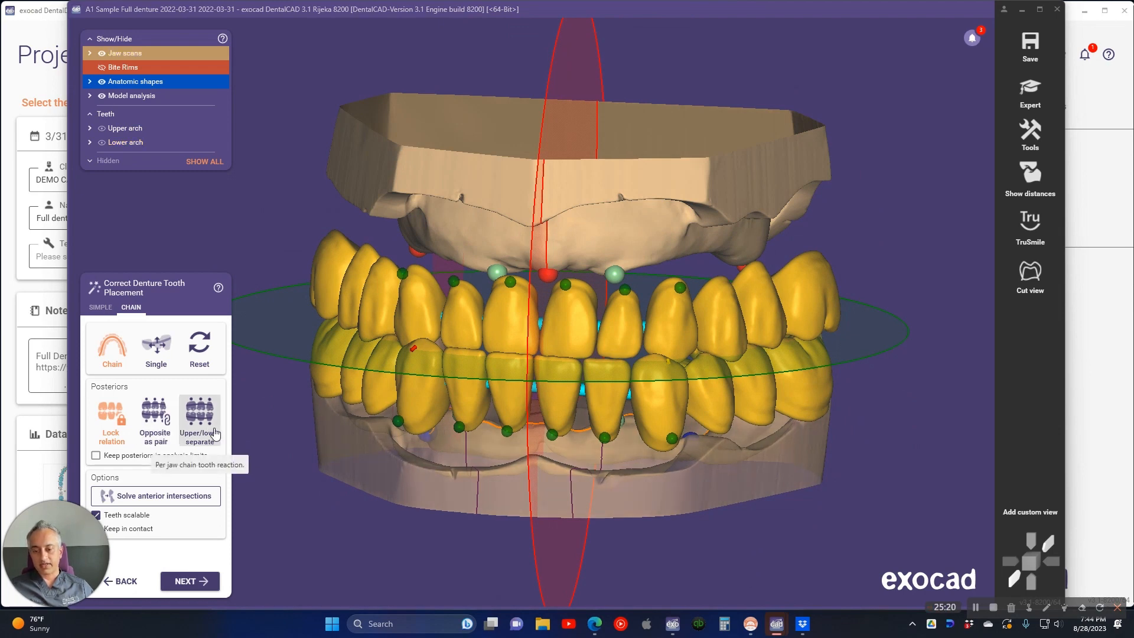
pyautogui.moveTo(770, 450); pyautogui.dragTo(772, 449, button='right')
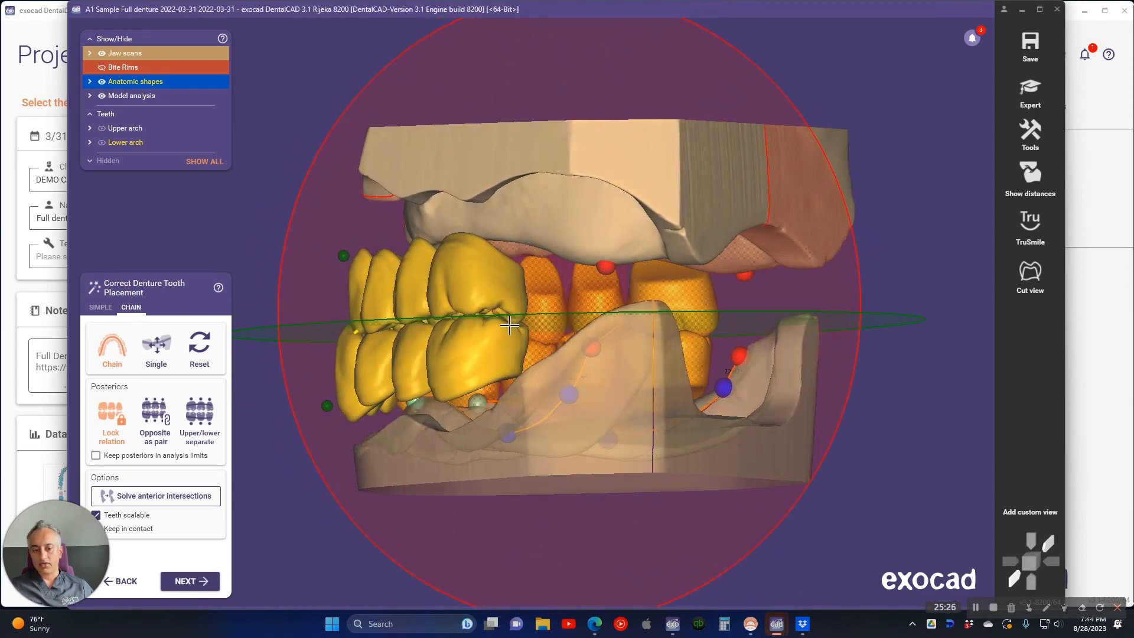
pyautogui.moveTo(604, 243); pyautogui.dragTo(575, 246, button='right')
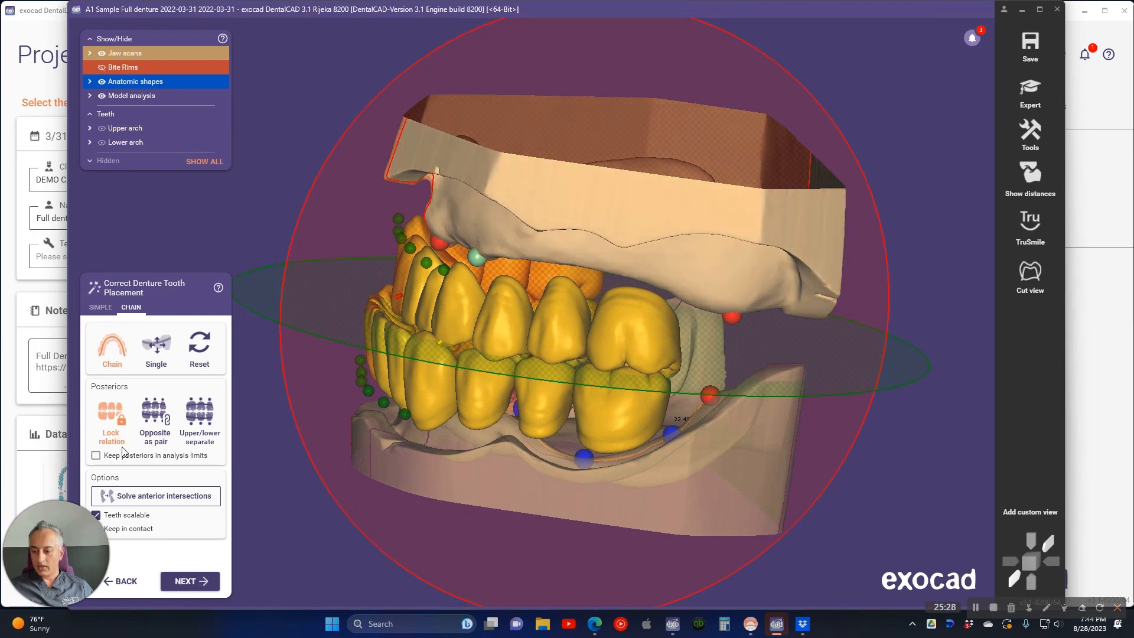
pyautogui.click(156, 417)
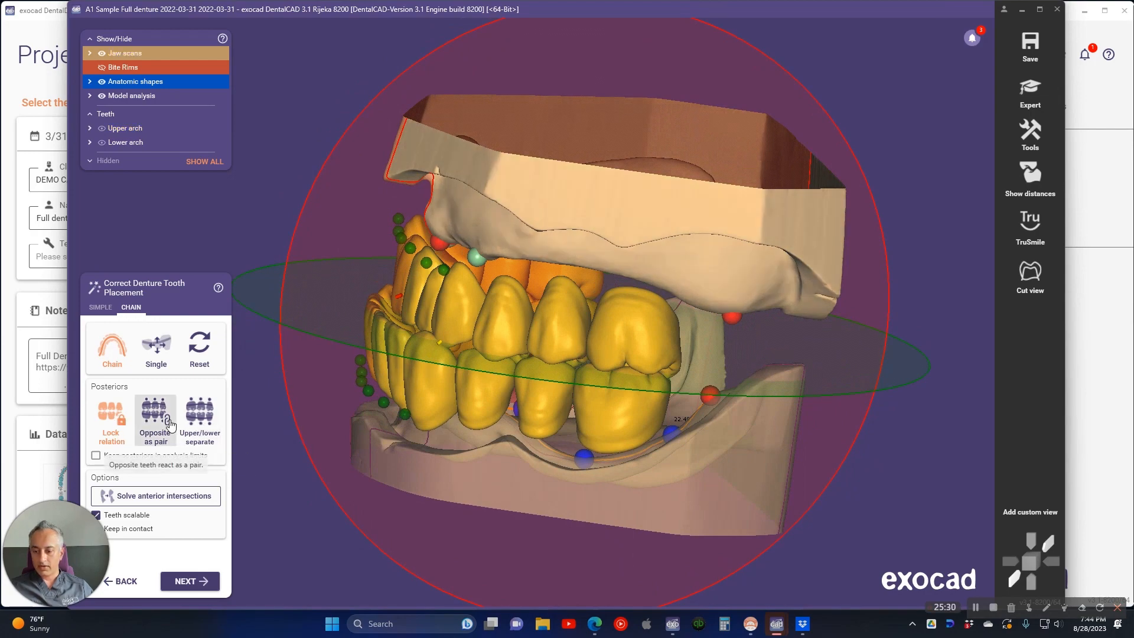
pyautogui.moveTo(538, 341); pyautogui.dragTo(349, 272, button='right')
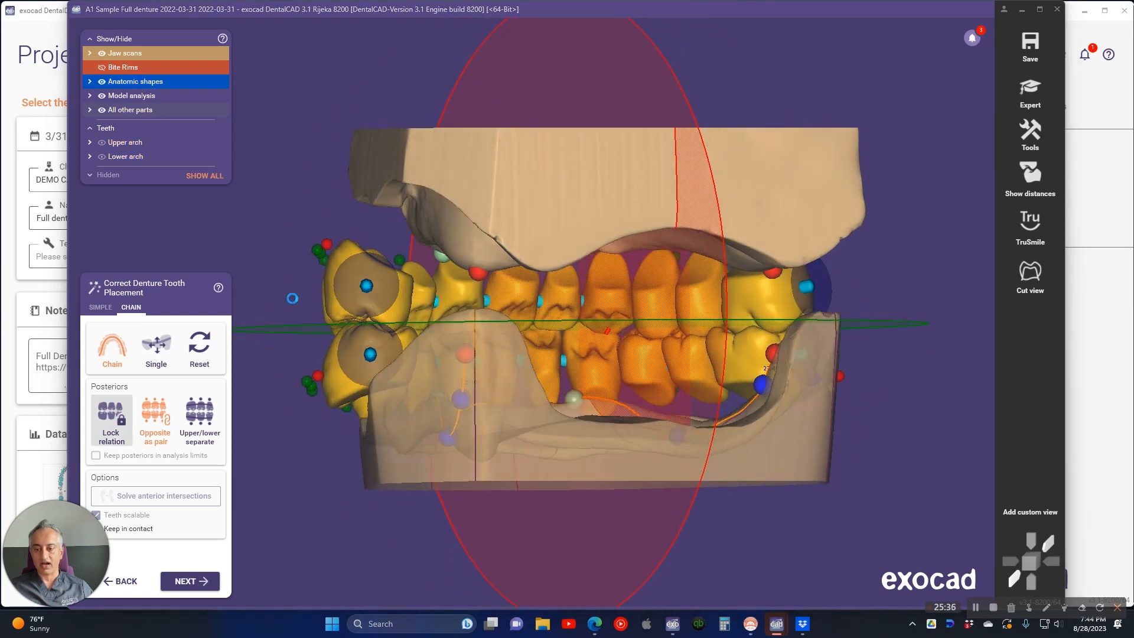
pyautogui.moveTo(388, 260)
pyautogui.mouseDown(button='right')
pyautogui.moveTo(461, 266)
pyautogui.moveTo(392, 259)
pyautogui.mouseUp(button='right')
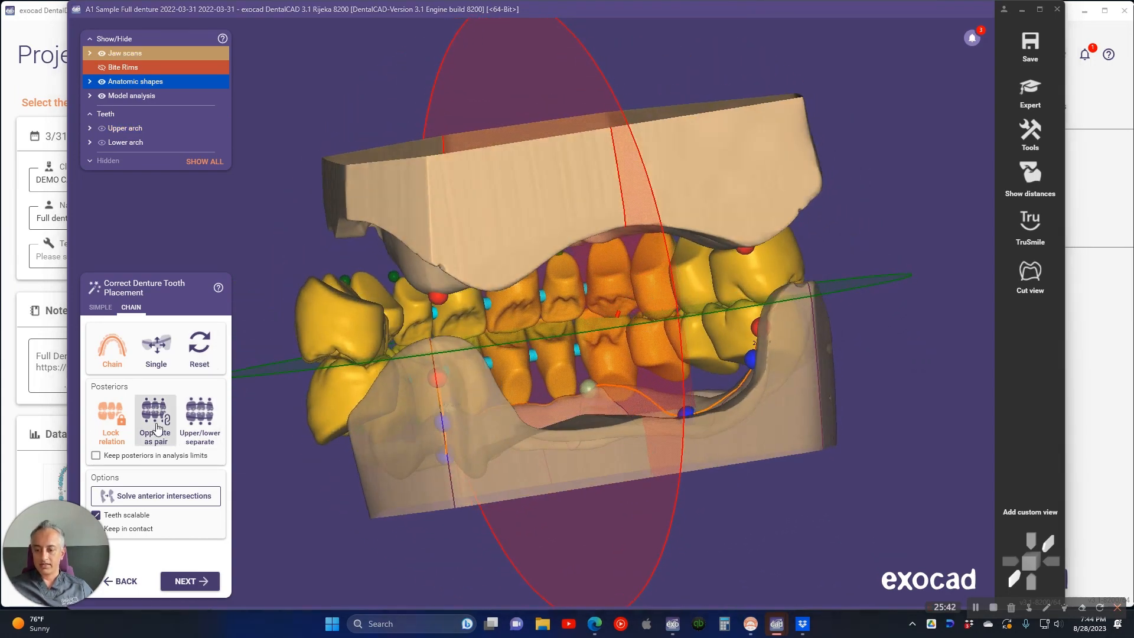
pyautogui.click(155, 419)
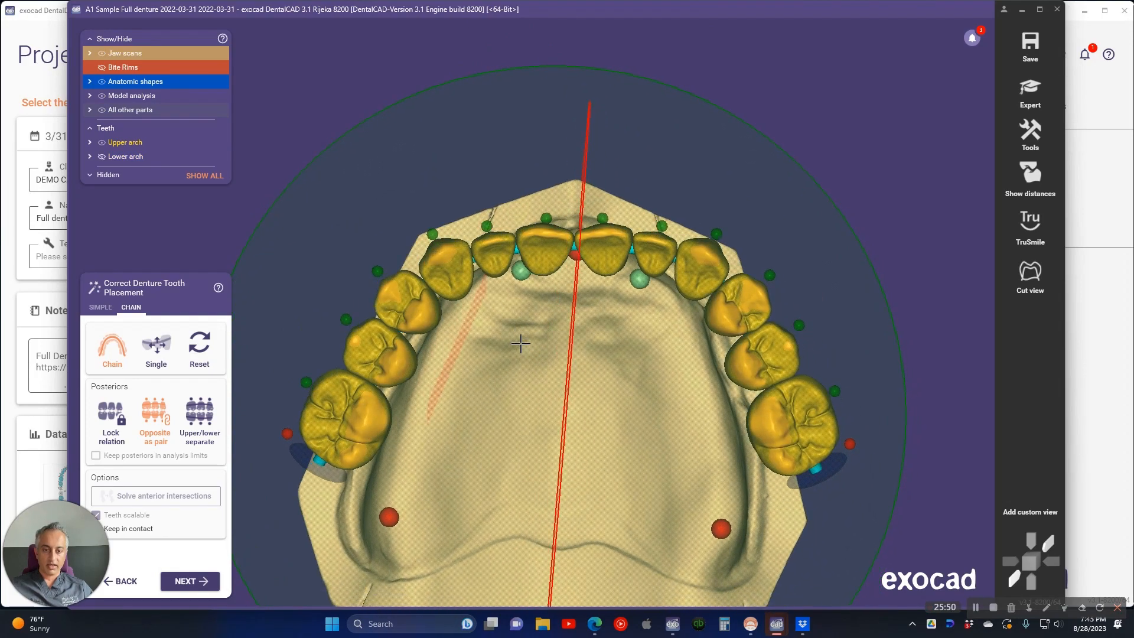
pyautogui.moveTo(521, 345); pyautogui.dragTo(502, 283, button='middle')
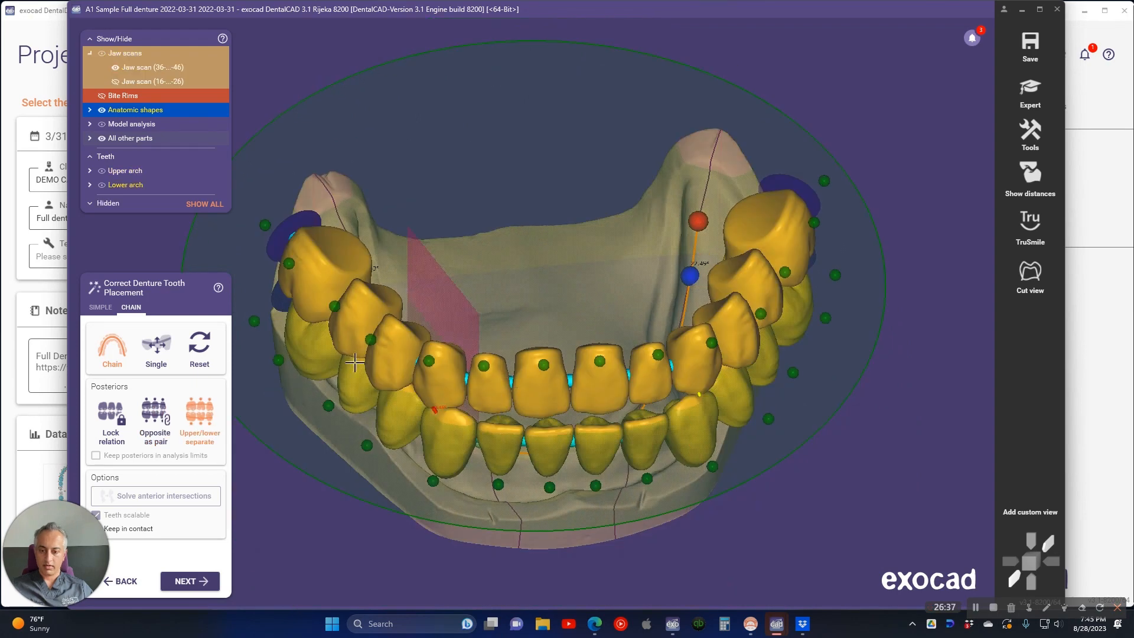
pyautogui.click(104, 308)
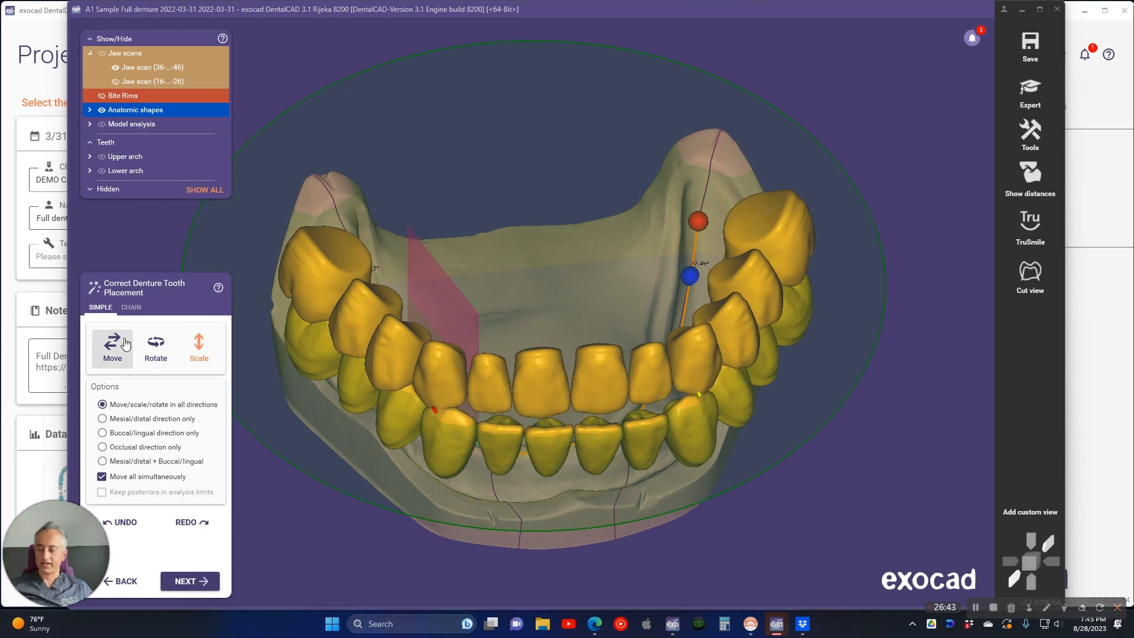
pyautogui.click(139, 310)
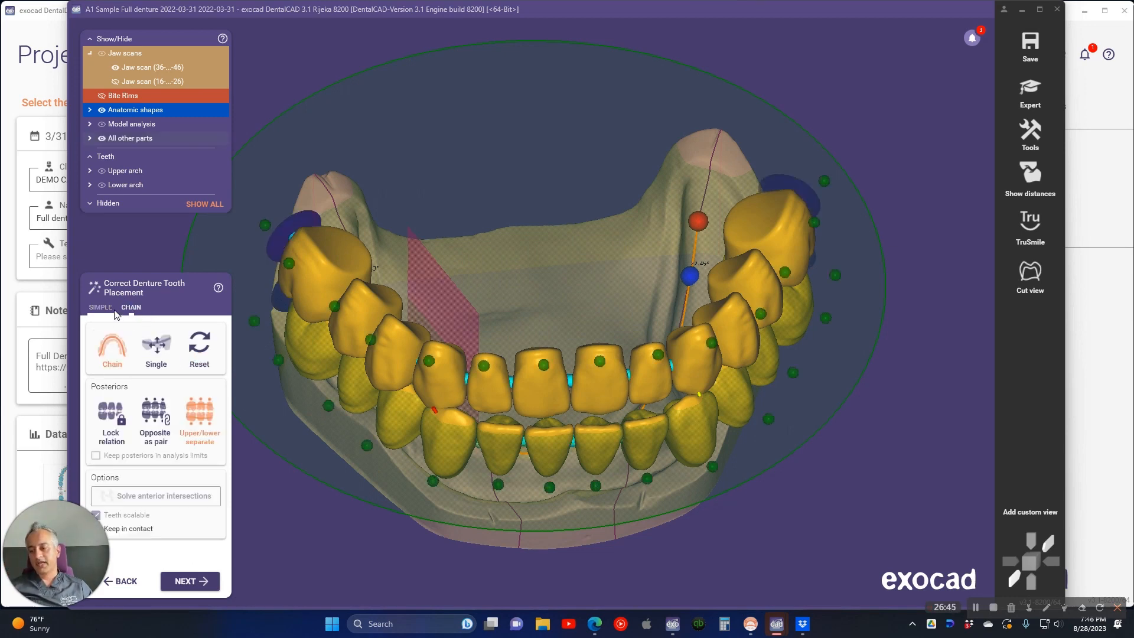
pyautogui.click(99, 308)
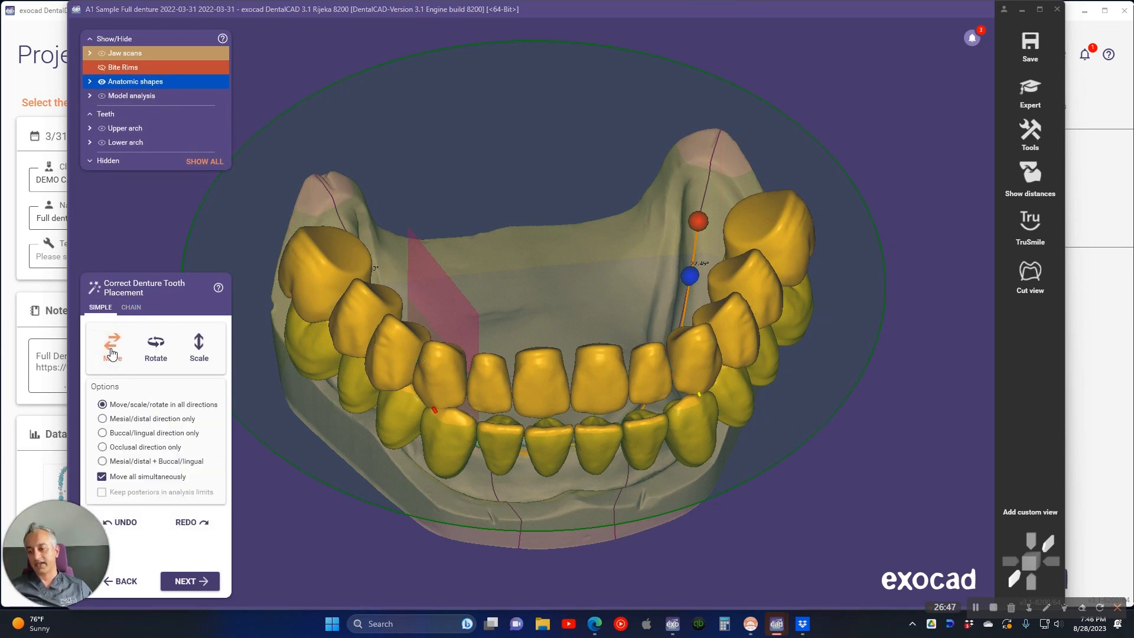
pyautogui.moveTo(639, 288); pyautogui.dragTo(591, 301, button='right')
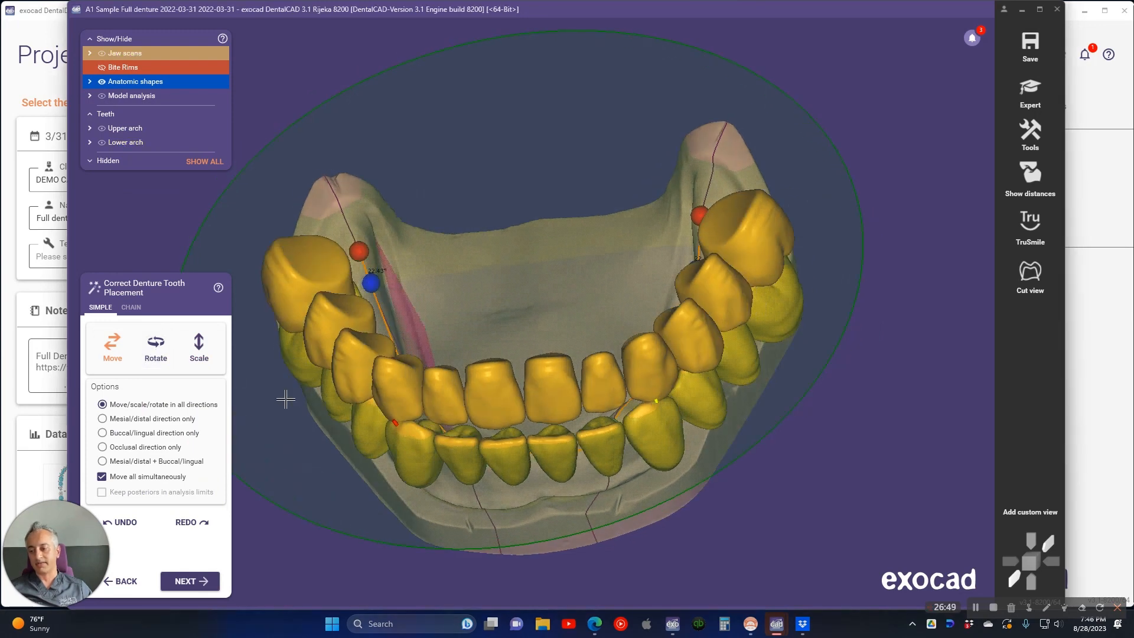
# Return to chain mode with opposite teeth as pairs and reshape the arch width from the distal ends of the posterior chains
pyautogui.click(128, 306)
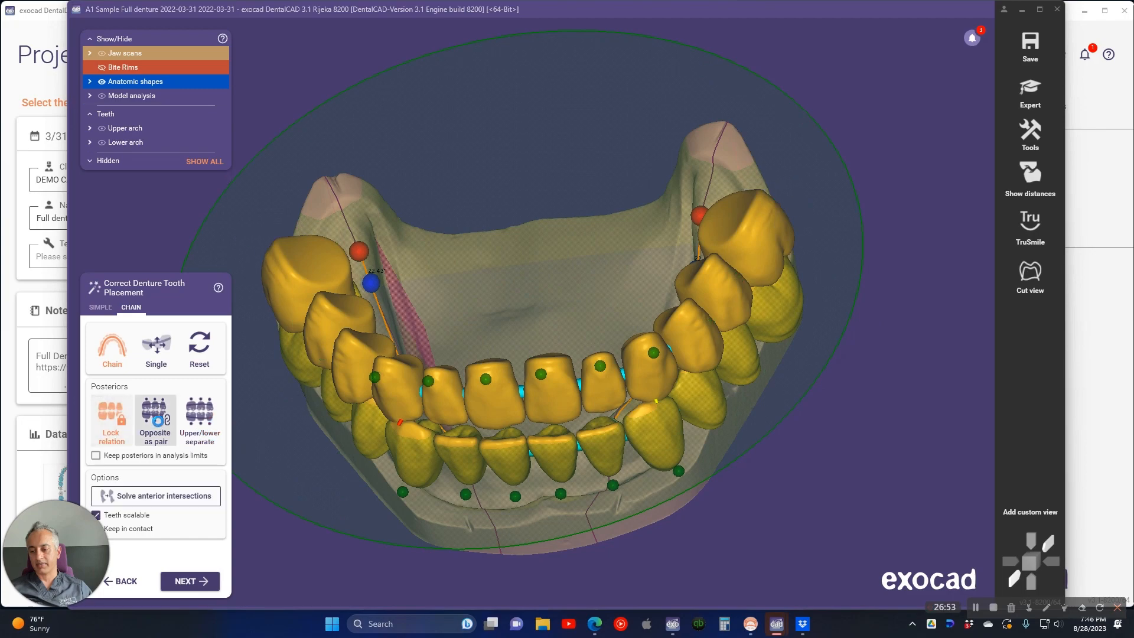
pyautogui.moveTo(488, 314); pyautogui.dragTo(709, 407, button='right')
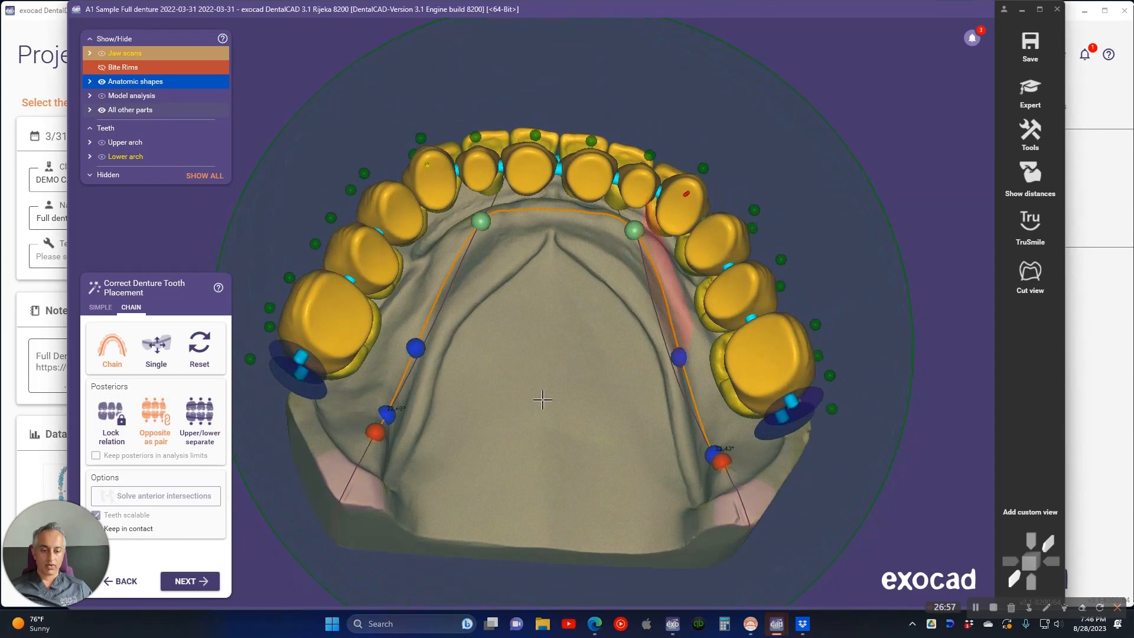
pyautogui.moveTo(751, 420); pyautogui.dragTo(845, 423)
pyautogui.click(845, 422)
pyautogui.click(259, 372)
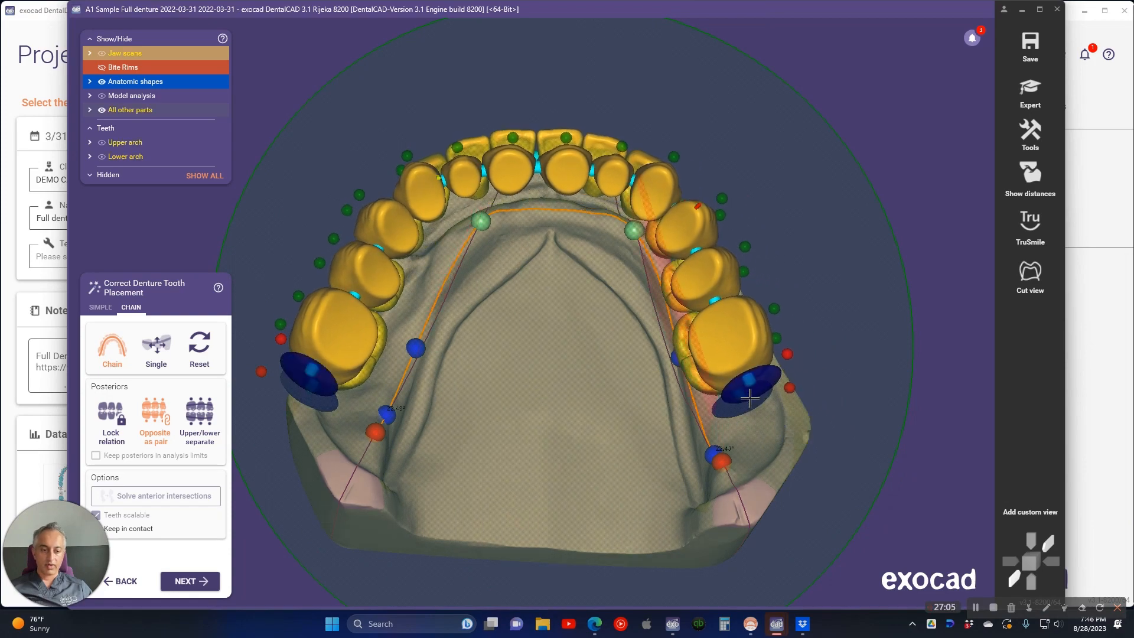
# Shift the distal end of the left posterior chain mesially so the paired teeth sit farther forward on the lower ridge
pyautogui.moveTo(746, 394); pyautogui.dragTo(664, 368, button='right')
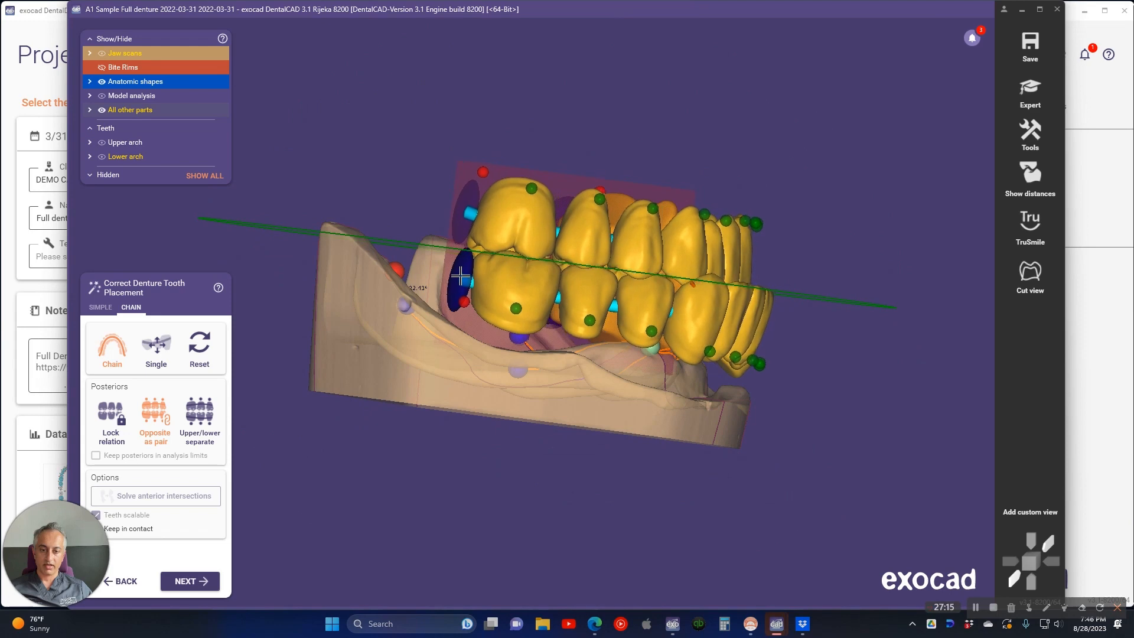
pyautogui.moveTo(929, 350); pyautogui.dragTo(930, 351, button='right')
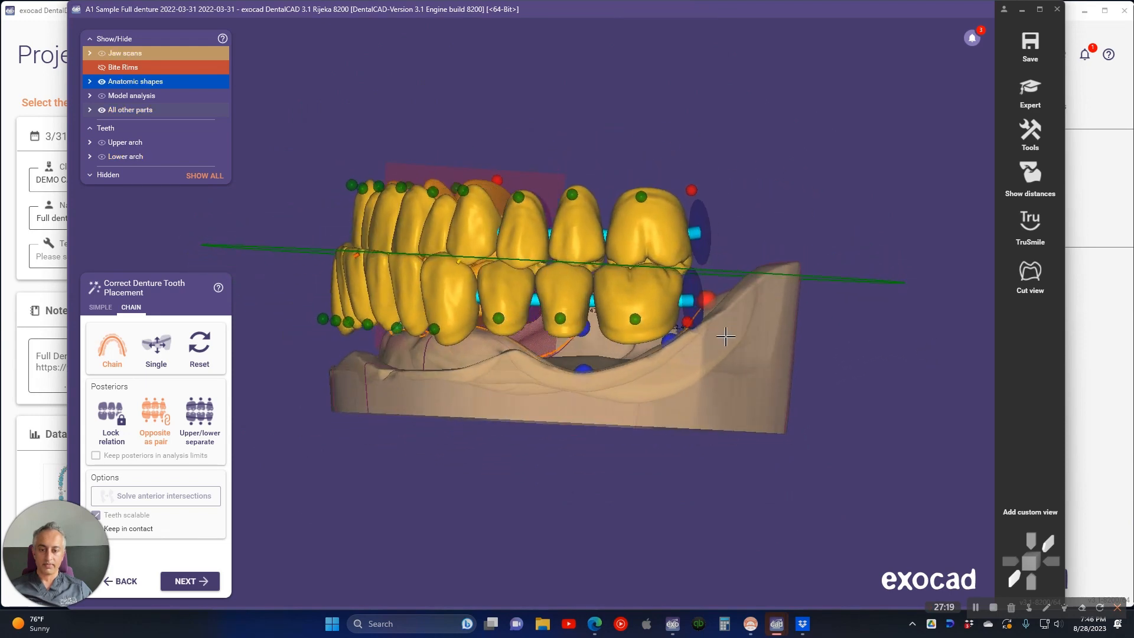
pyautogui.moveTo(699, 305); pyautogui.dragTo(673, 304)
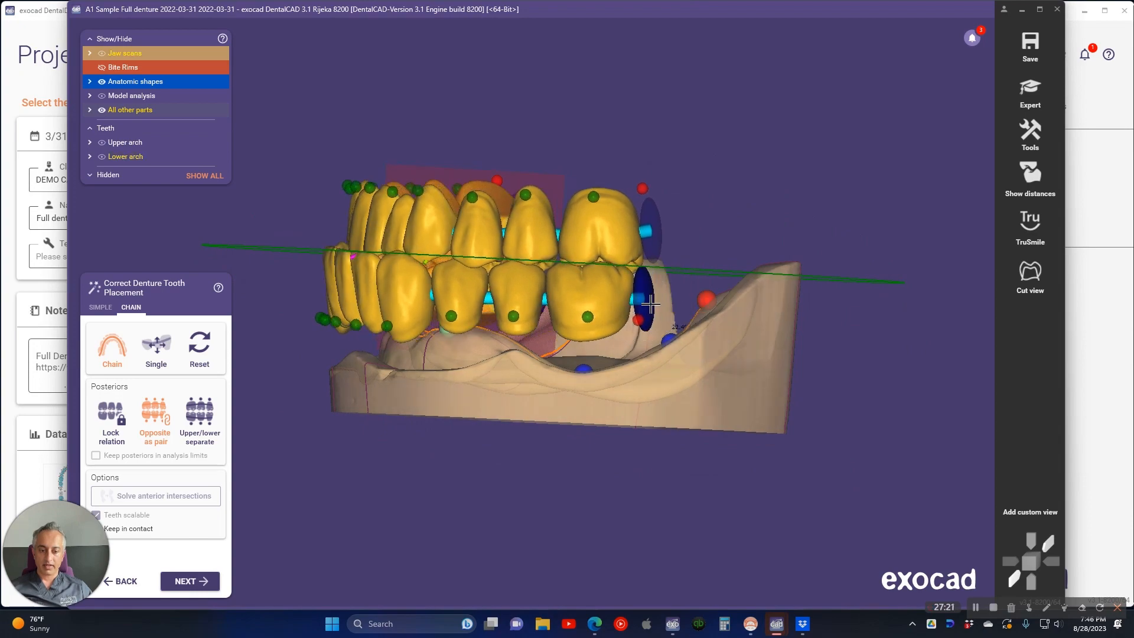
pyautogui.moveTo(701, 195)
pyautogui.mouseDown(button='right')
pyautogui.moveTo(713, 201)
pyautogui.moveTo(697, 197)
pyautogui.mouseUp(button='right')
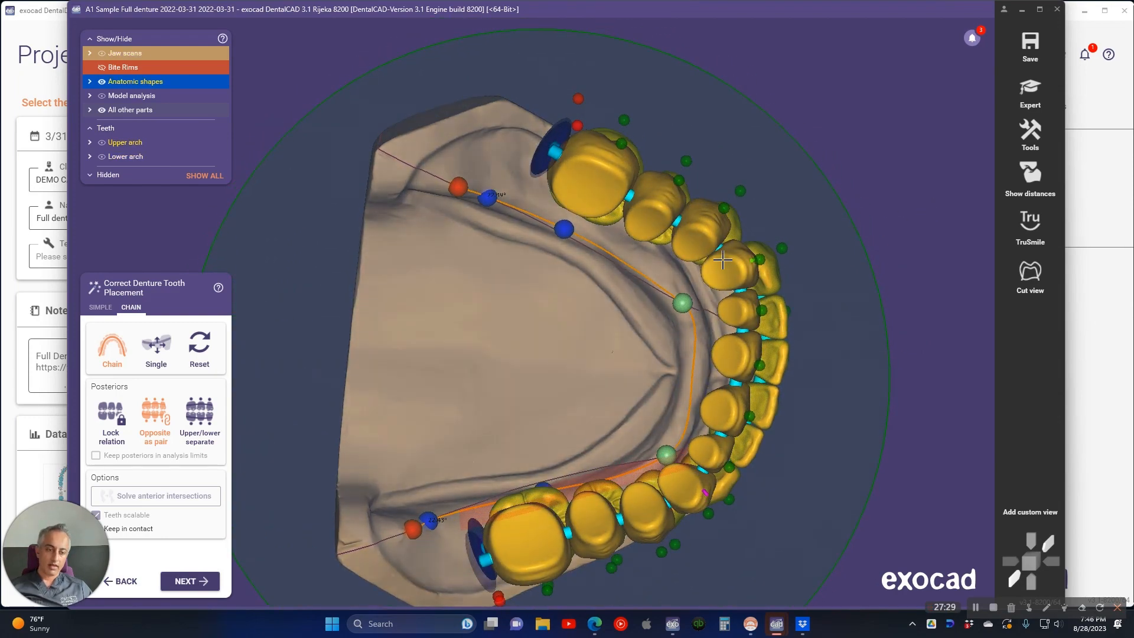
# Move the front of the tooth arch posteriorly over the ridge and check the teeth against both jaws from the side
pyautogui.moveTo(736, 261); pyautogui.dragTo(711, 268)
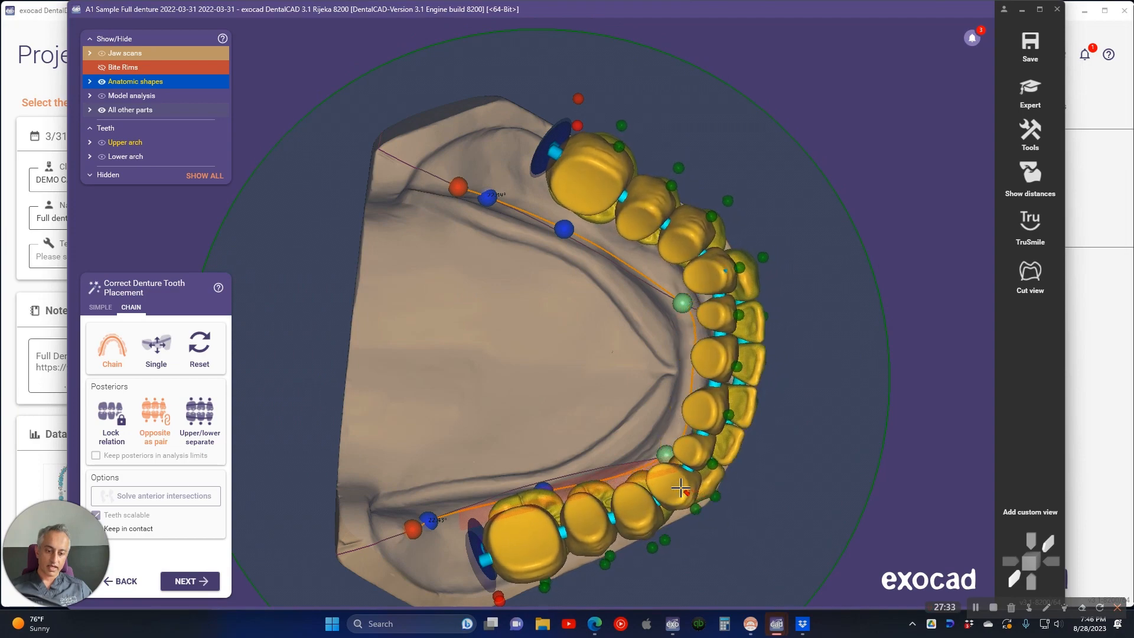
pyautogui.moveTo(661, 498); pyautogui.dragTo(660, 457, button='right')
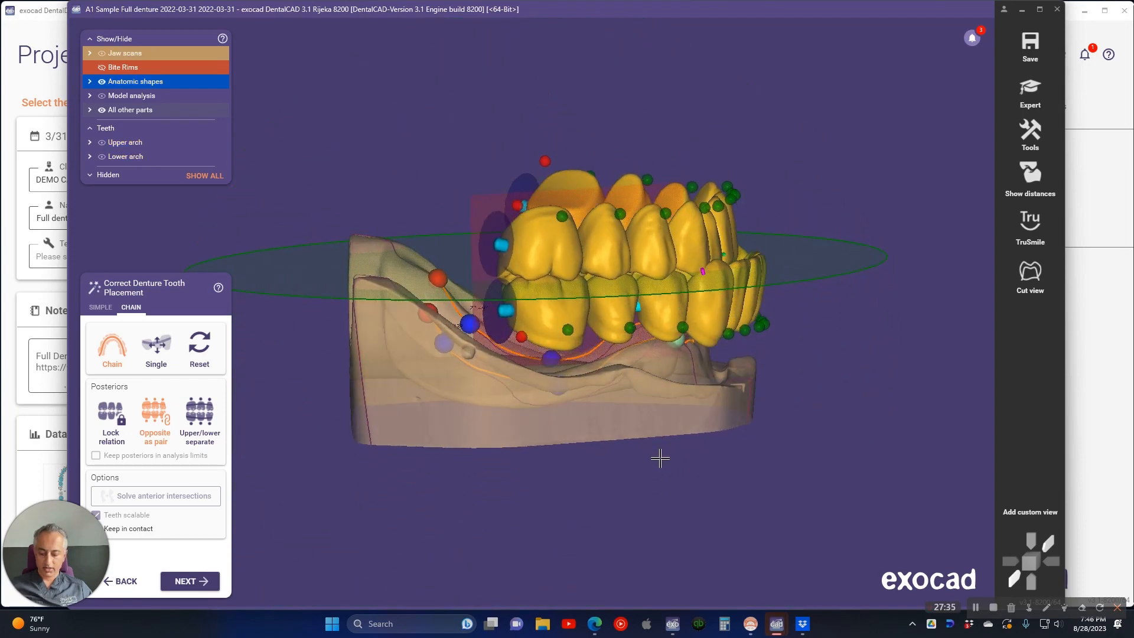
pyautogui.keyDown('ctrl'); pyautogui.scroll(2, 660, 457); pyautogui.keyUp('ctrl')
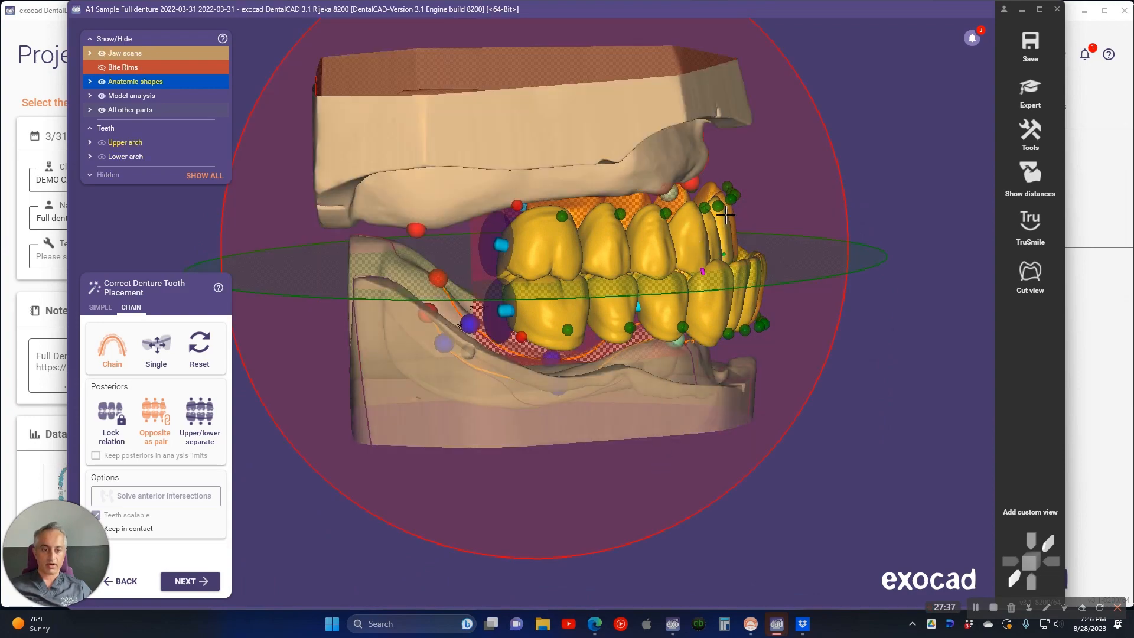
# Bring the distal end of the patient's left posterior chain inward to narrow that side of the arch
pyautogui.moveTo(723, 215); pyautogui.dragTo(730, 213, button='right')
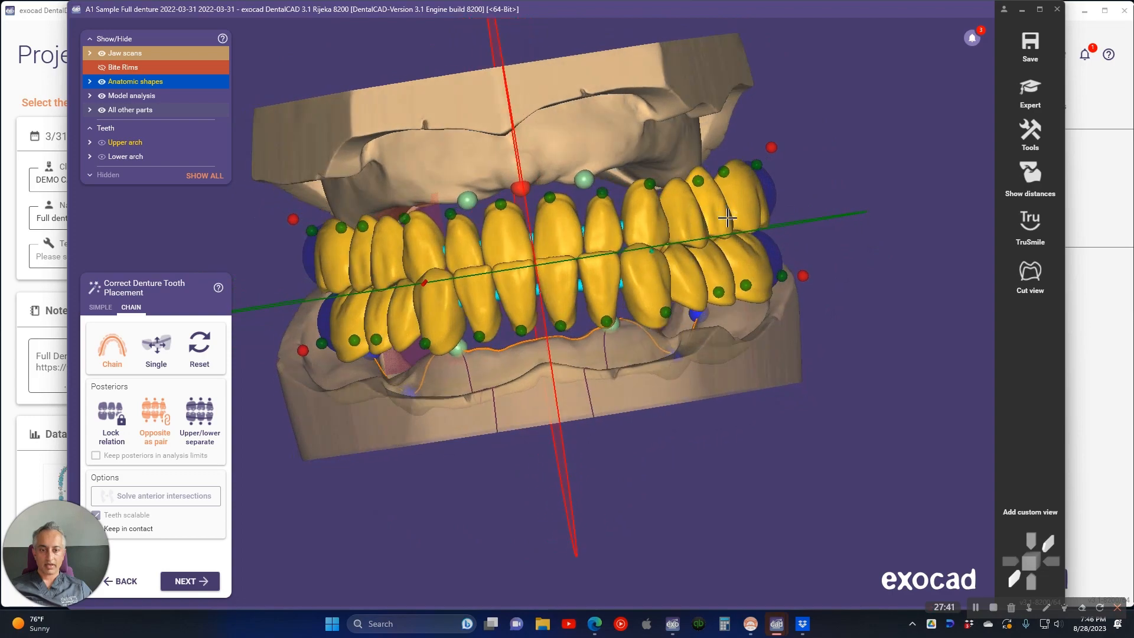
pyautogui.moveTo(841, 209); pyautogui.dragTo(792, 219, button='right')
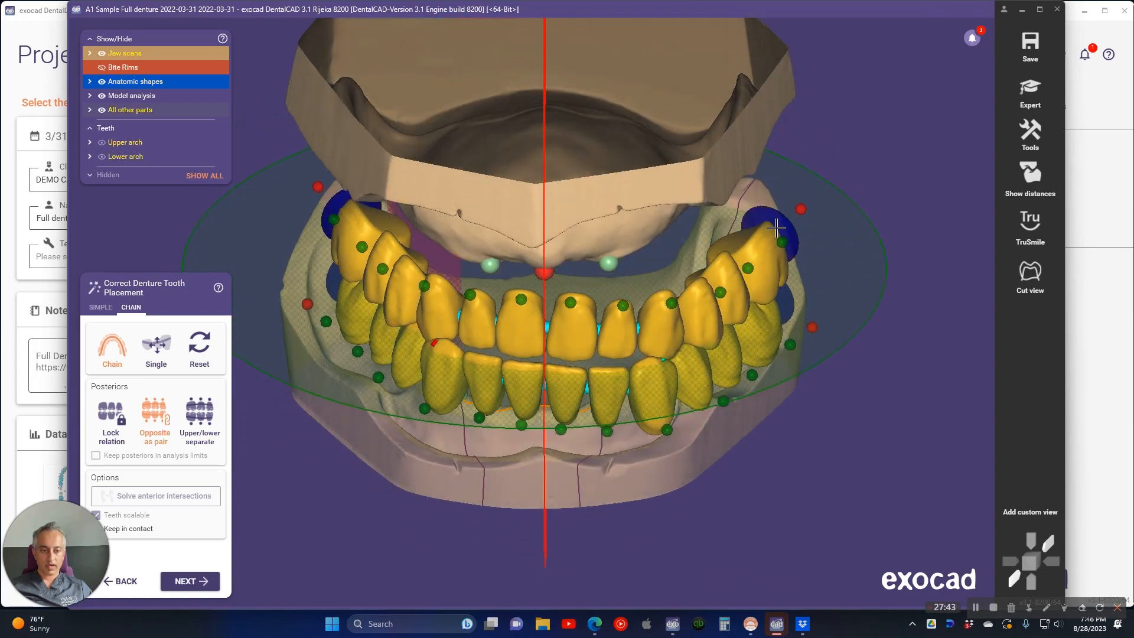
pyautogui.moveTo(775, 220); pyautogui.dragTo(736, 217)
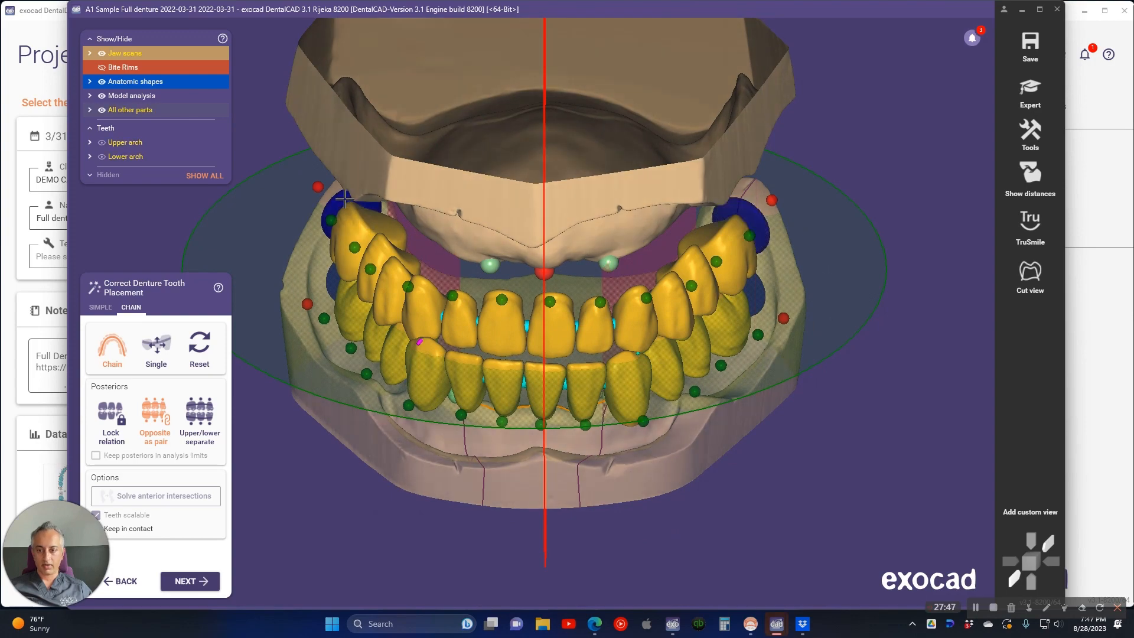
# Isolate the upper arch in occlusal view and pull both distal ends of its posterior chains inward over the ridge
pyautogui.moveTo(347, 196); pyautogui.dragTo(496, 225, button='right')
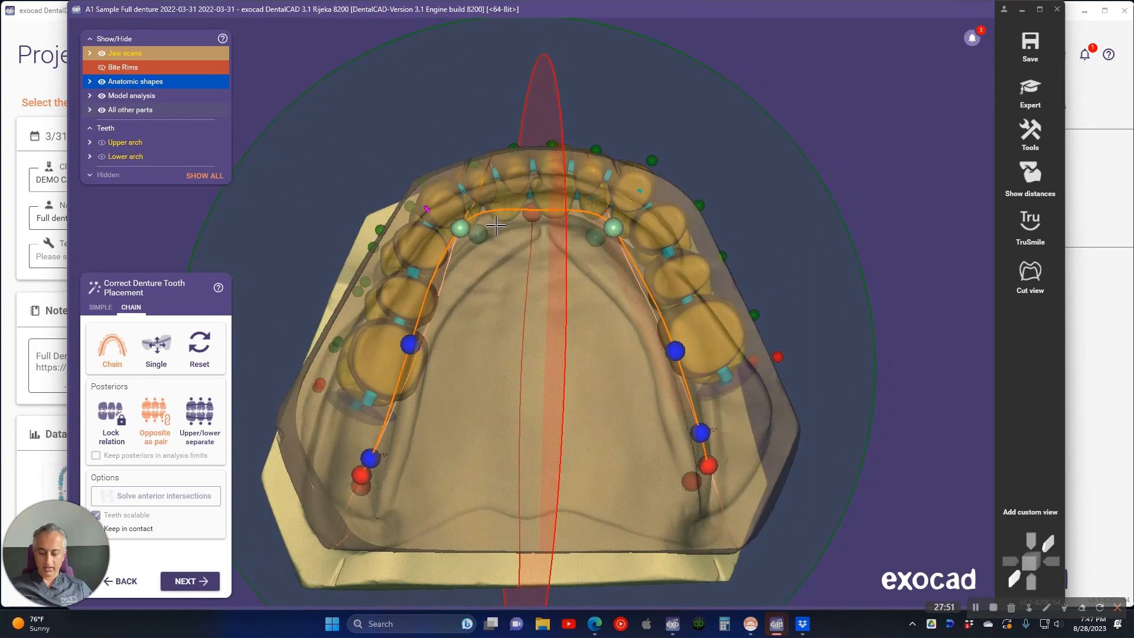
pyautogui.press('Tab')
pyautogui.press('Tab')
pyautogui.press('Tab')
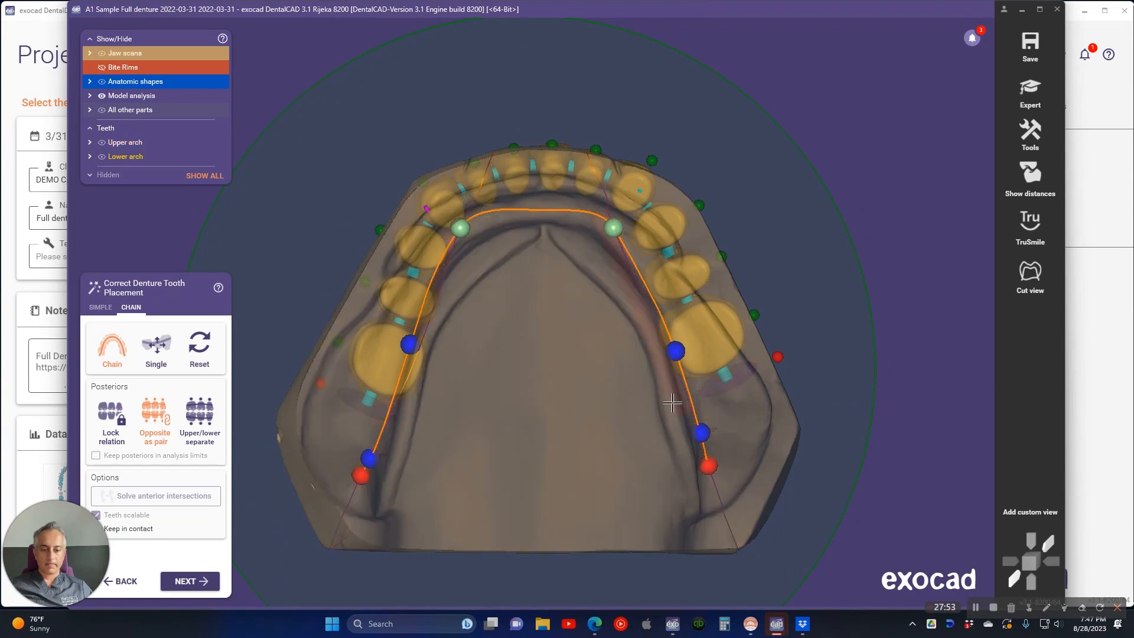
pyautogui.moveTo(608, 392); pyautogui.dragTo(601, 413, button='right')
pyautogui.press('Tab')
pyautogui.press('Tab')
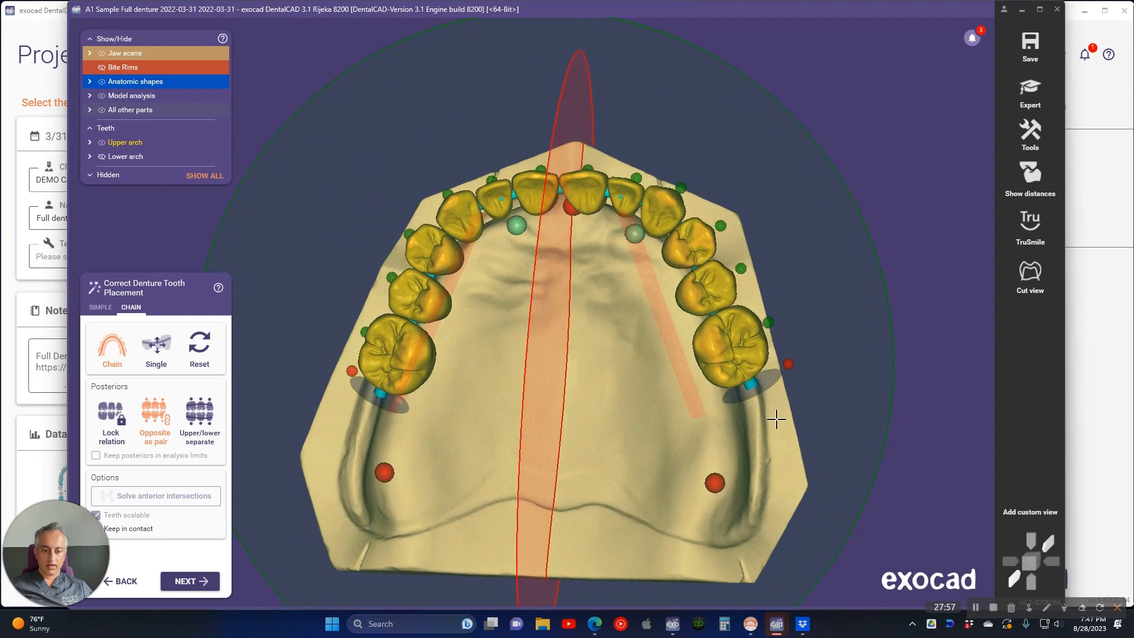
pyautogui.moveTo(745, 393); pyautogui.dragTo(733, 401)
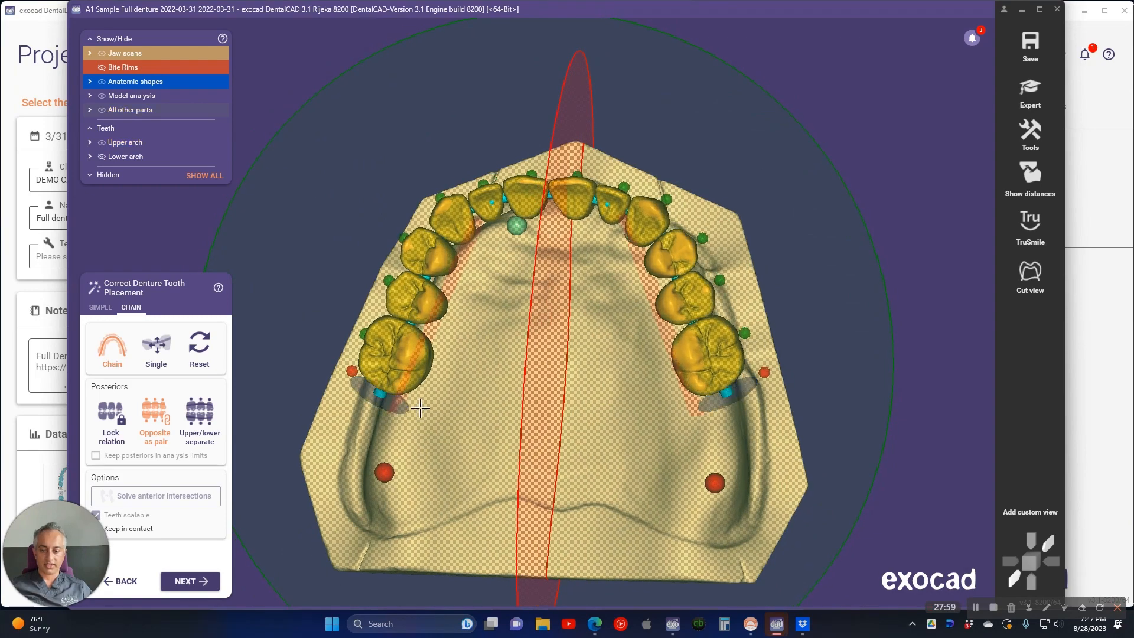
pyautogui.moveTo(388, 401); pyautogui.dragTo(399, 404)
# Inspect the upper arch from the side and shift its anterior teeth slightly labially
pyautogui.moveTo(560, 399)
pyautogui.mouseDown(button='right')
pyautogui.moveTo(489, 381)
pyautogui.moveTo(562, 396)
pyautogui.mouseUp(button='right')
pyautogui.scroll(4, 848, 169)
pyautogui.moveTo(848, 170); pyautogui.dragTo(765, 159, button='right')
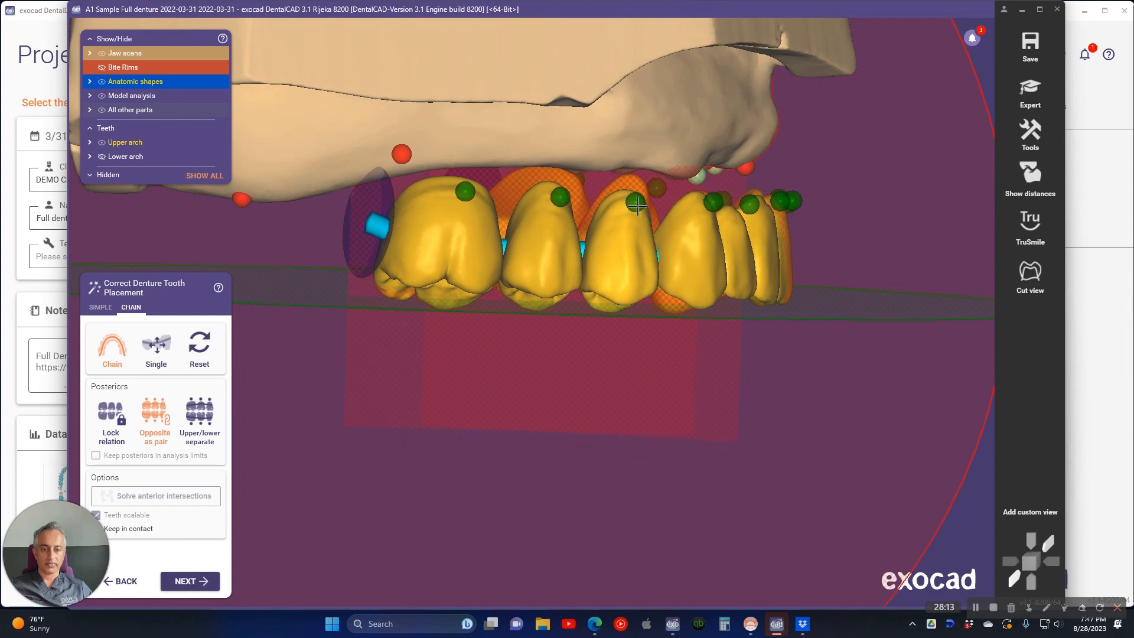
pyautogui.moveTo(782, 229); pyautogui.dragTo(845, 236, button='right')
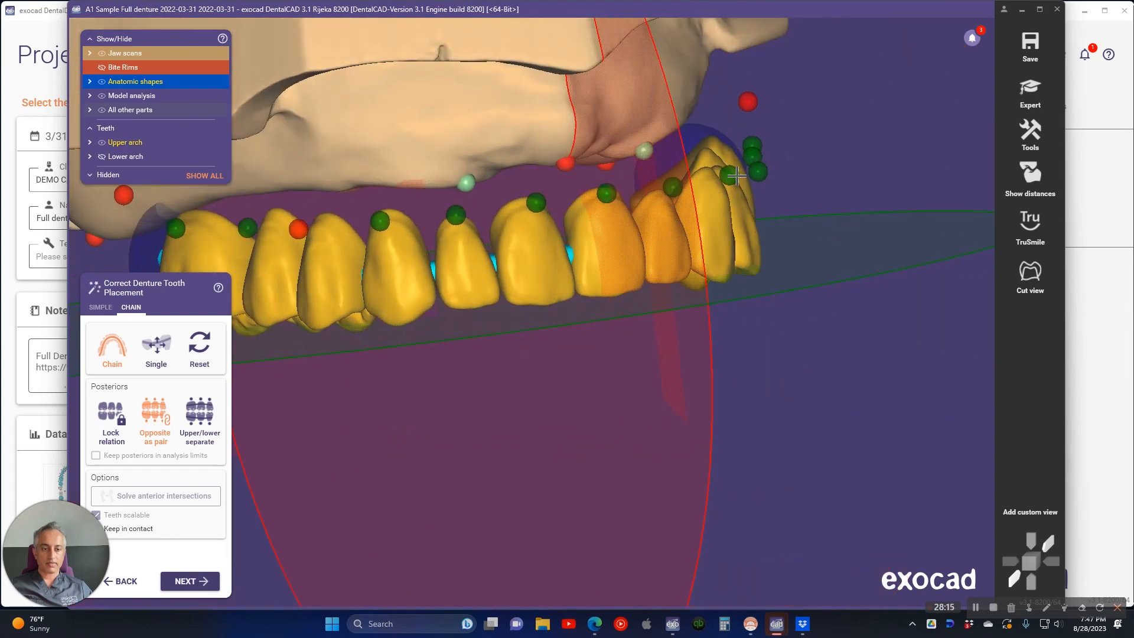
pyautogui.moveTo(745, 185); pyautogui.dragTo(686, 186, button='right')
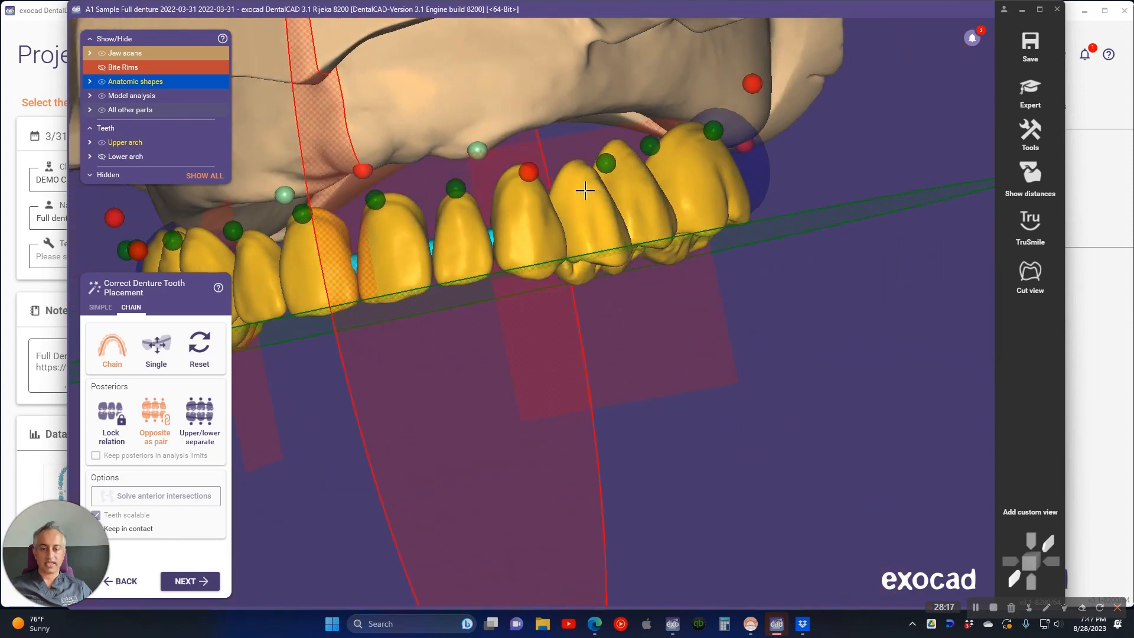
pyautogui.moveTo(523, 226); pyautogui.dragTo(585, 228, button='right')
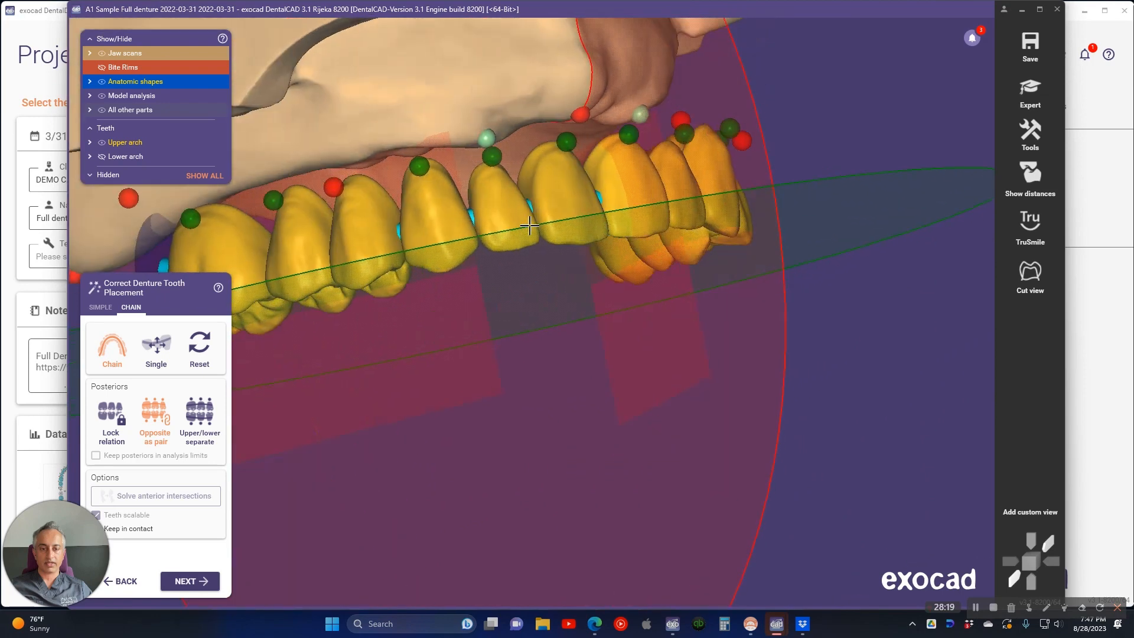
pyautogui.moveTo(466, 227); pyautogui.dragTo(543, 225, button='right')
pyautogui.moveTo(724, 199); pyautogui.dragTo(745, 200)
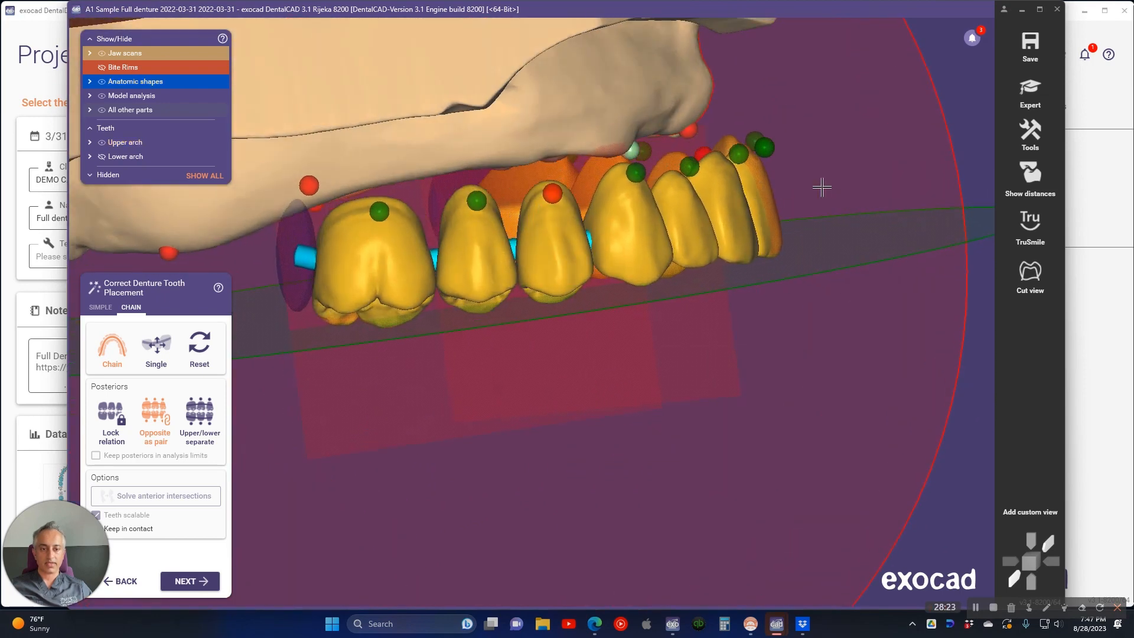
pyautogui.scroll(-3, 822, 188)
pyautogui.moveTo(825, 183); pyautogui.dragTo(831, 188, button='right')
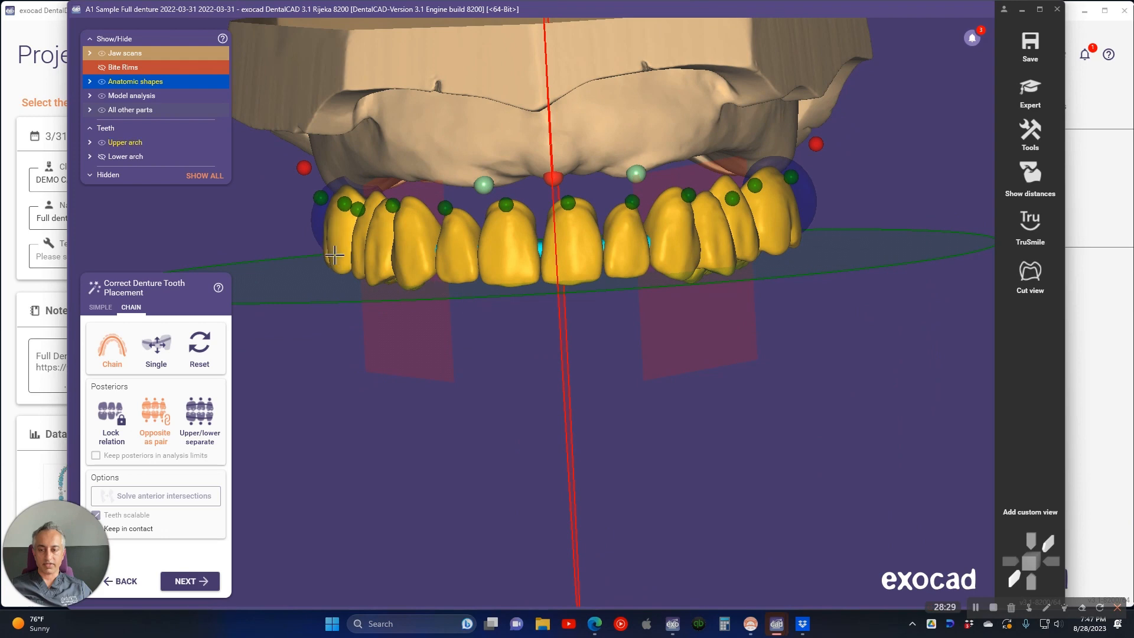
# Show the lower jaw and teeth again and shift both anterior arches slightly sideways toward the midline plane
pyautogui.moveTo(428, 308); pyautogui.dragTo(427, 300, button='right')
pyautogui.press('l')
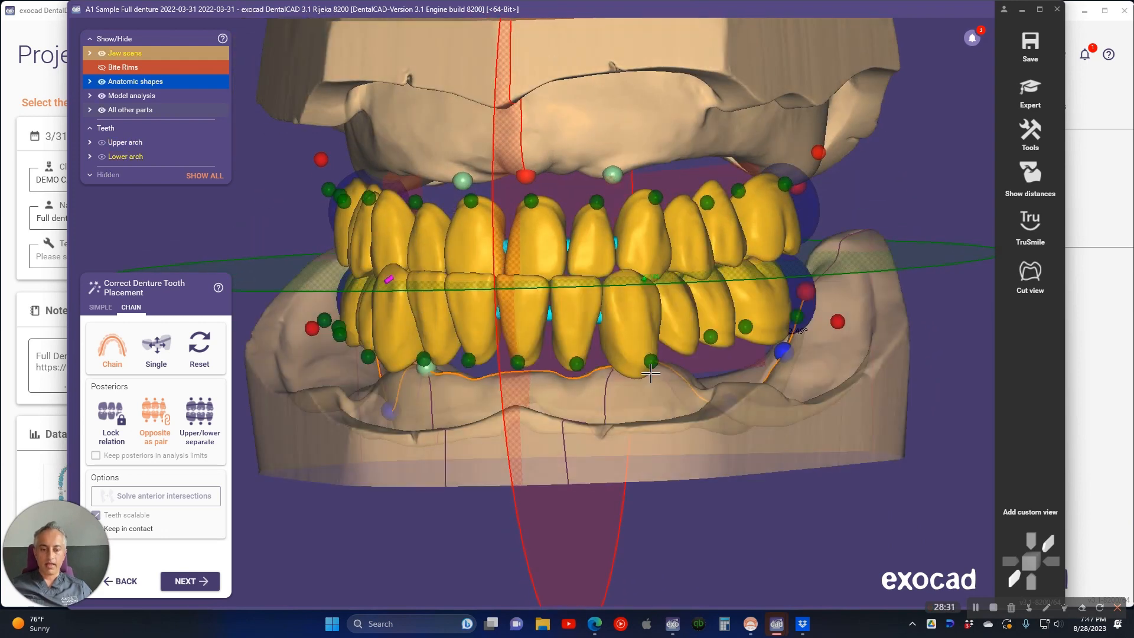
pyautogui.moveTo(651, 373); pyautogui.dragTo(682, 359, button='right')
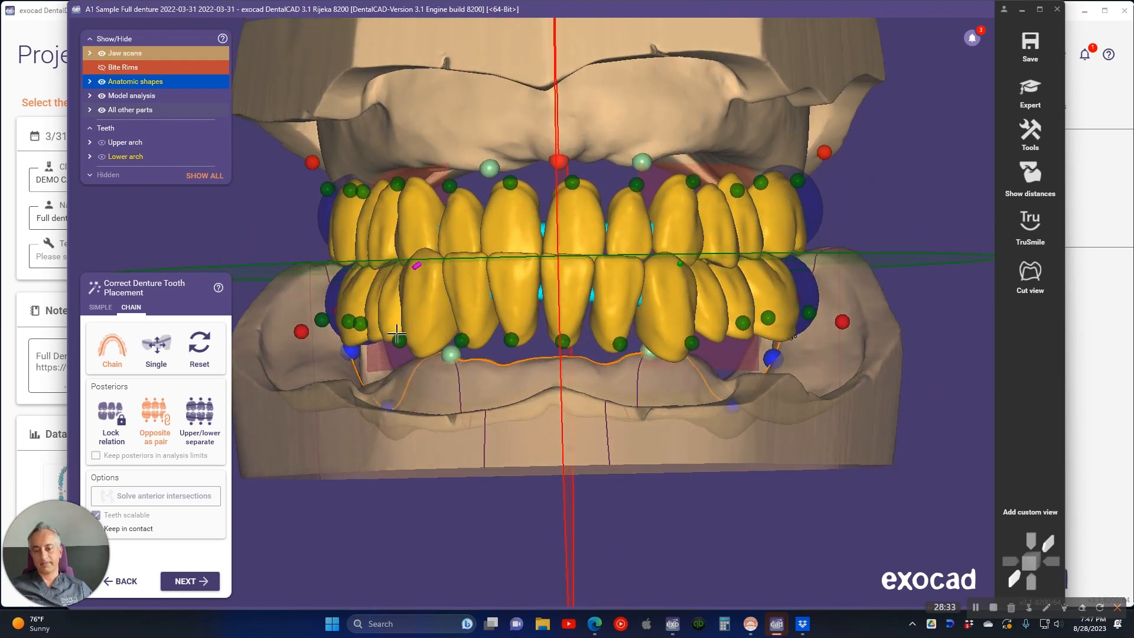
pyautogui.moveTo(461, 302); pyautogui.dragTo(472, 301)
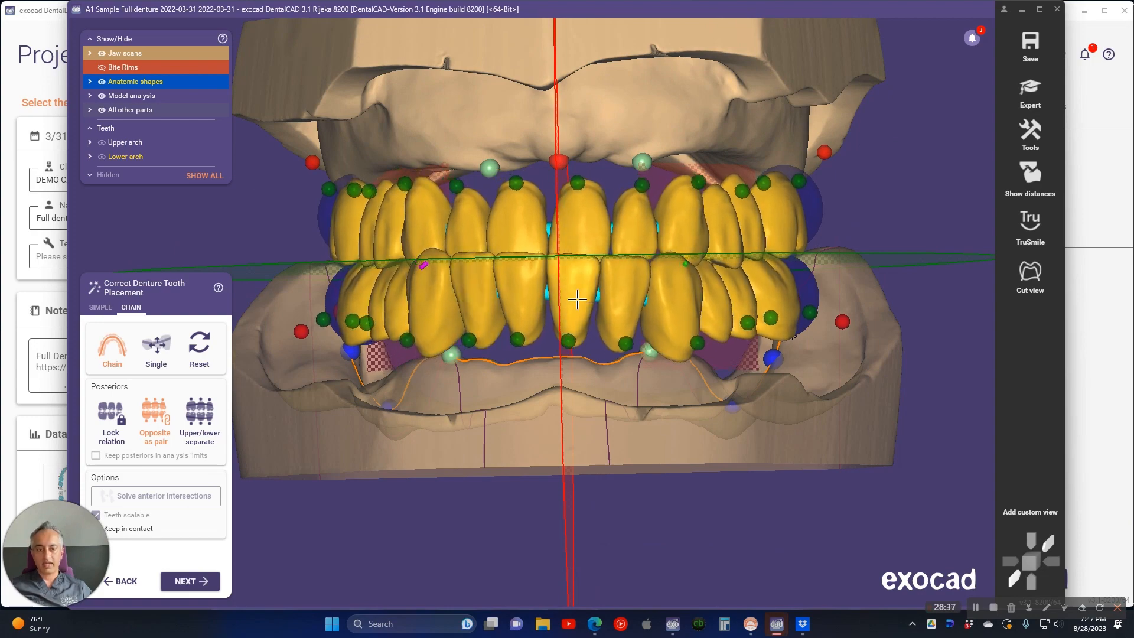
pyautogui.moveTo(577, 299); pyautogui.dragTo(578, 299, button='right')
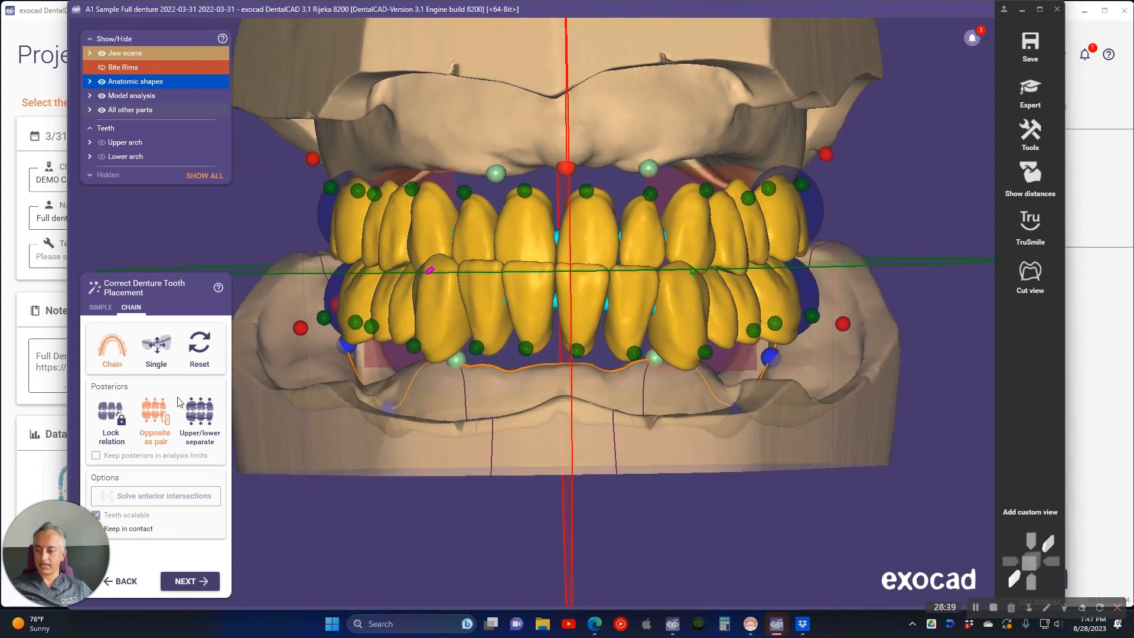
# Set the posteriors to react upper/lower separately and bring the lower anterior teeth back behind the upper ones
pyautogui.moveTo(570, 373); pyautogui.dragTo(745, 385, button='right')
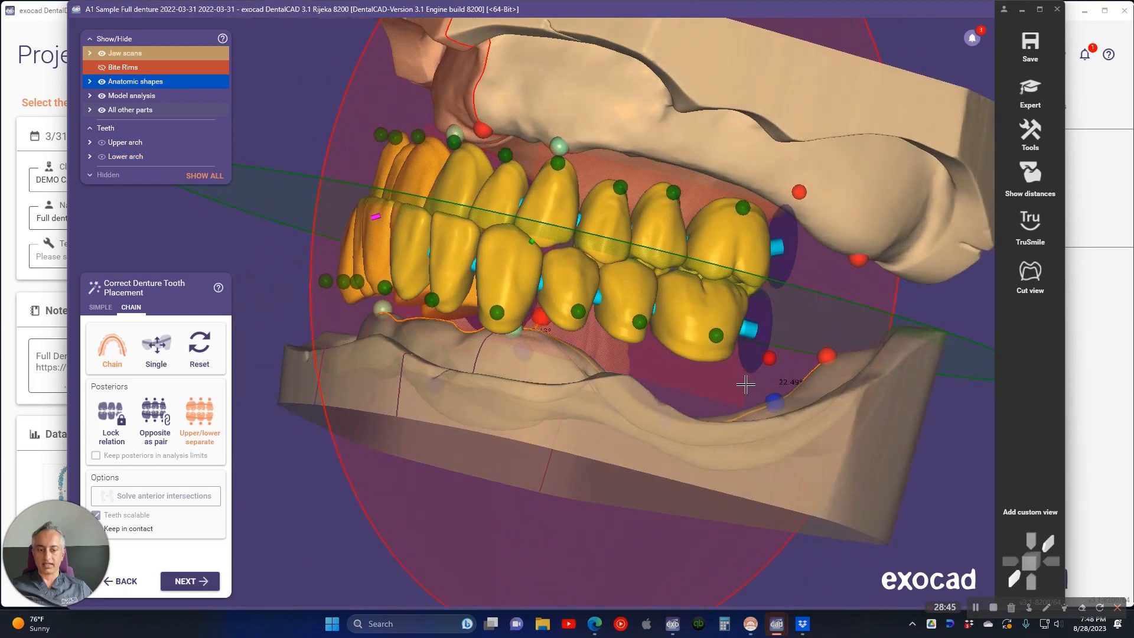
pyautogui.moveTo(577, 312); pyautogui.dragTo(820, 254, button='right')
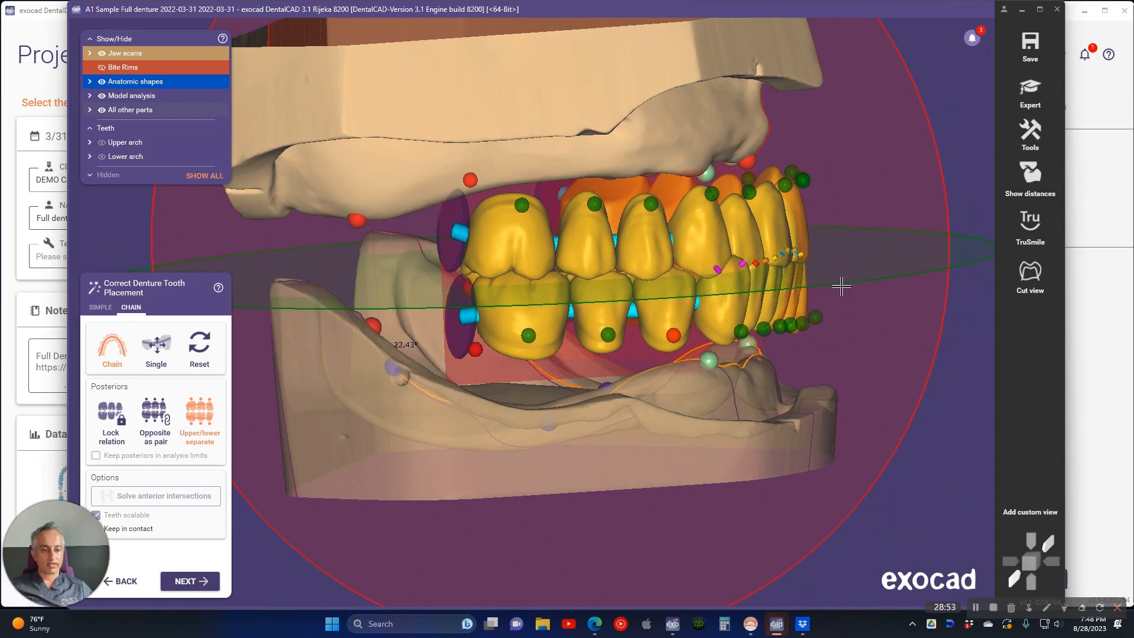
pyautogui.moveTo(841, 287); pyautogui.dragTo(845, 287, button='right')
pyautogui.moveTo(767, 250); pyautogui.dragTo(771, 256)
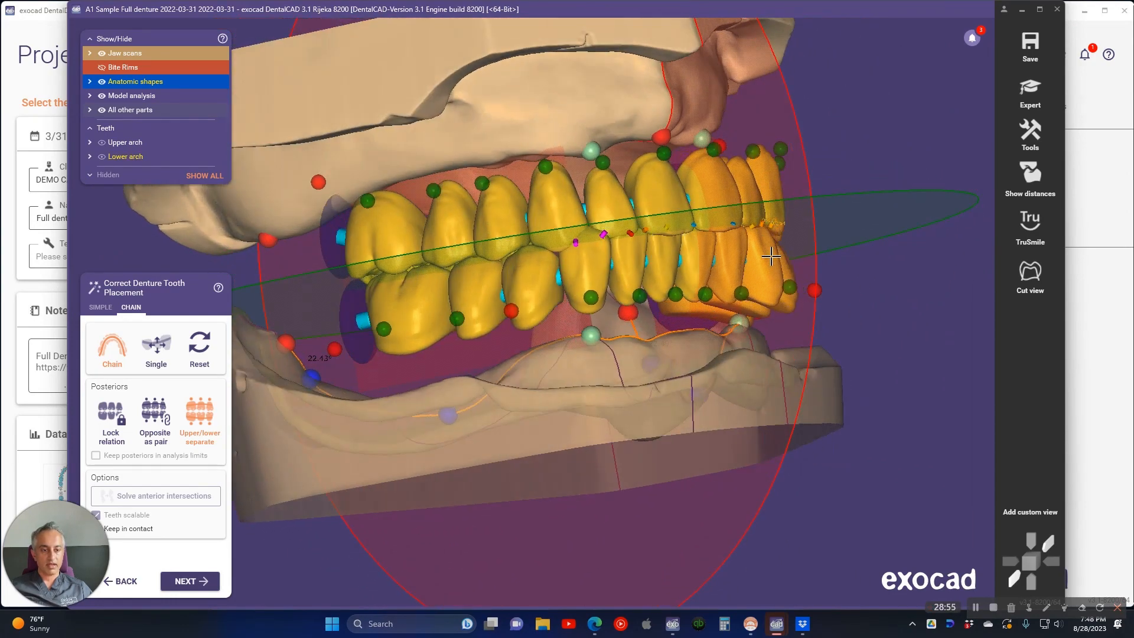
# Move the lower anterior chain labially and sideways so it follows the lingual side of the upper front teeth
pyautogui.moveTo(766, 257); pyautogui.dragTo(520, 201, button='right')
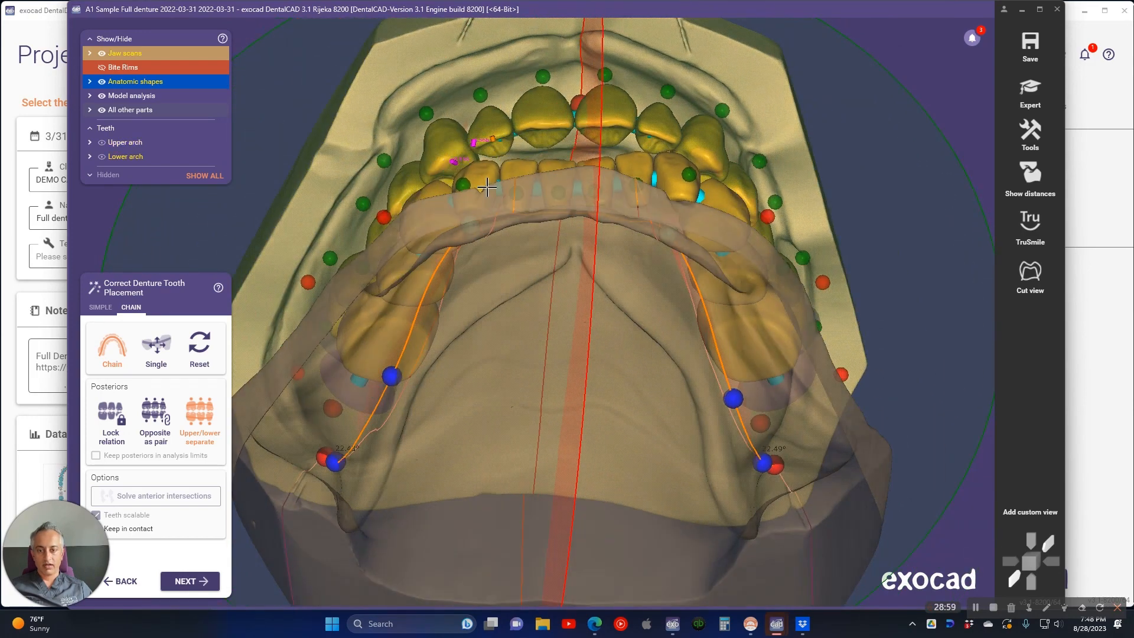
pyautogui.moveTo(500, 178); pyautogui.dragTo(567, 154)
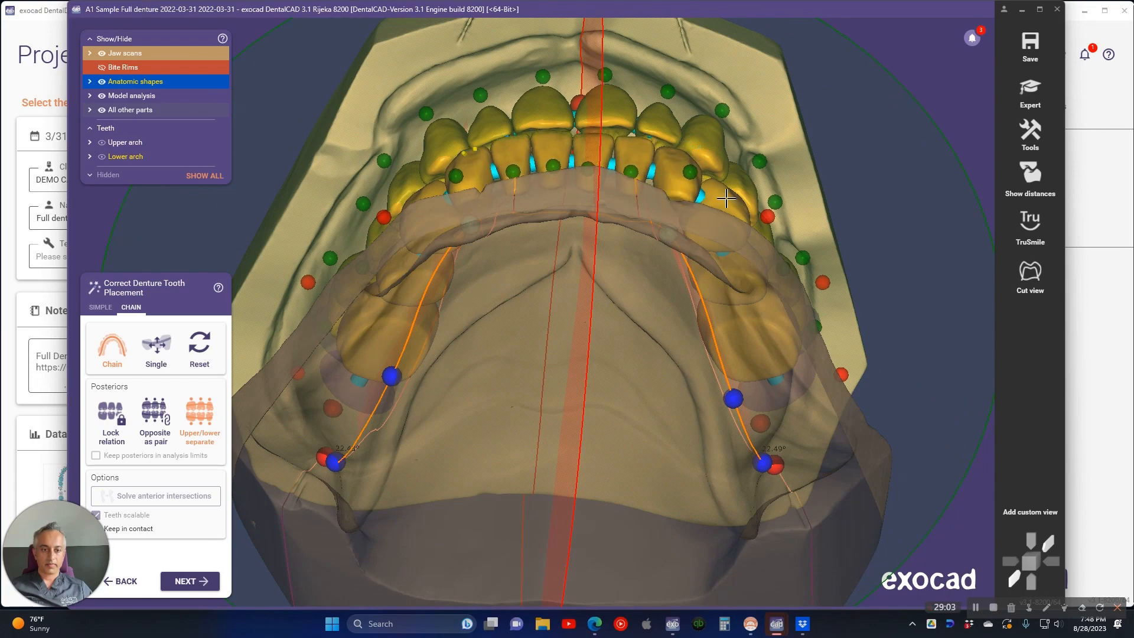
pyautogui.moveTo(726, 199); pyautogui.dragTo(752, 199, button='right')
pyautogui.moveTo(596, 172)
pyautogui.mouseDown(button='right')
pyautogui.moveTo(580, 160)
pyautogui.moveTo(598, 175)
pyautogui.mouseUp(button='right')
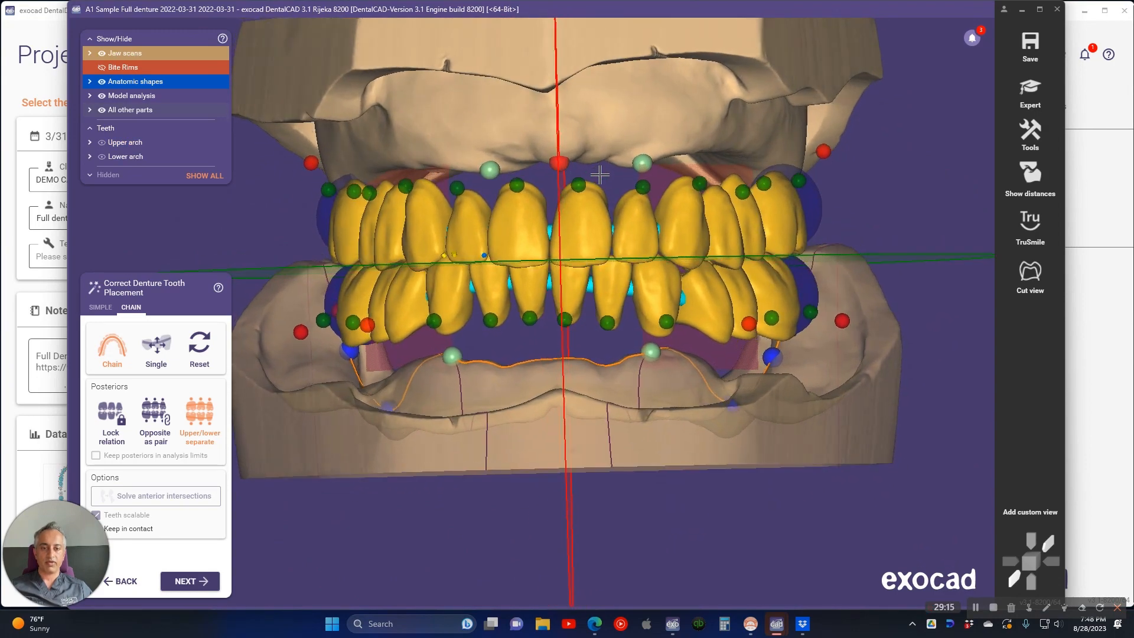
# Switch to simple mode and move all teeth simultaneously in all directions to center them on the midline plane
pyautogui.click(100, 307)
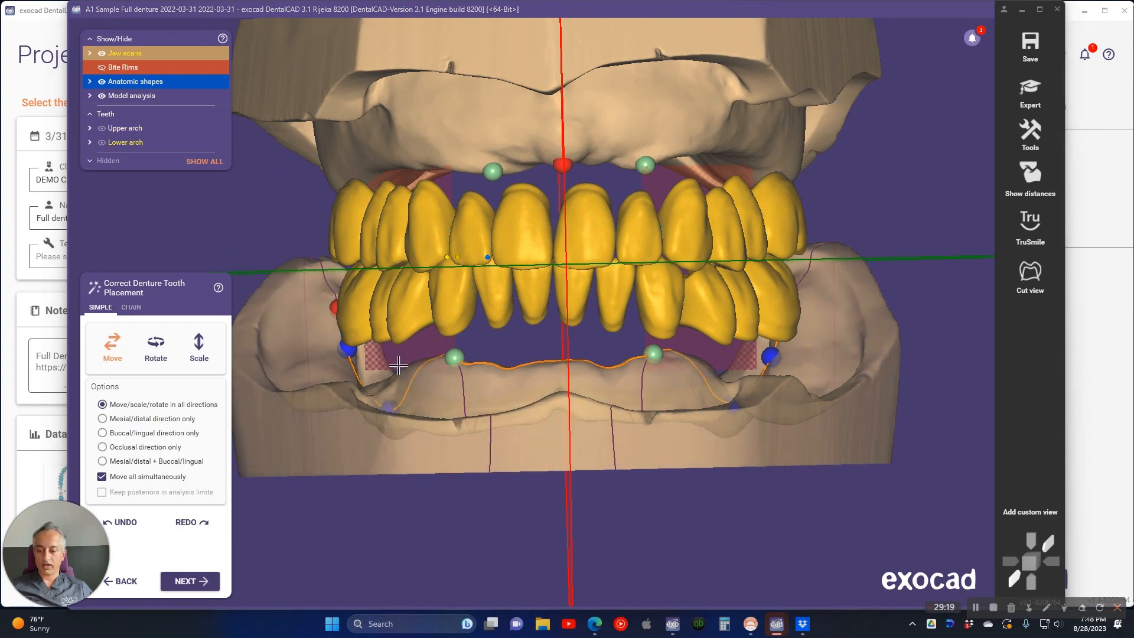
pyautogui.moveTo(597, 222); pyautogui.dragTo(607, 221)
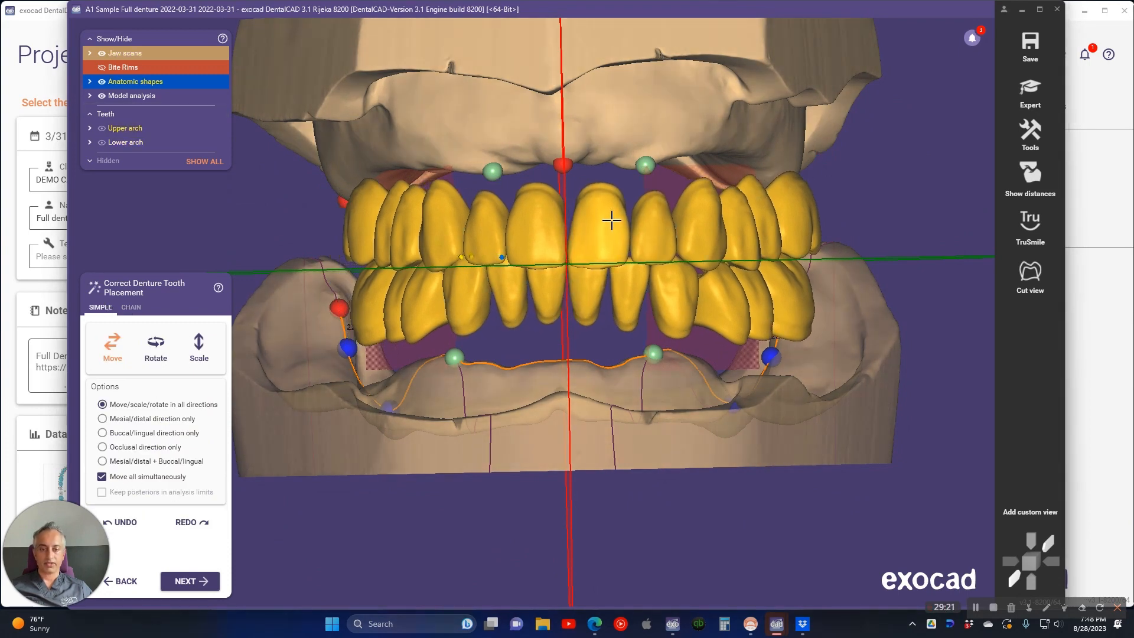
pyautogui.moveTo(607, 218); pyautogui.dragTo(459, 301, button='right')
pyautogui.moveTo(512, 294); pyautogui.dragTo(508, 299)
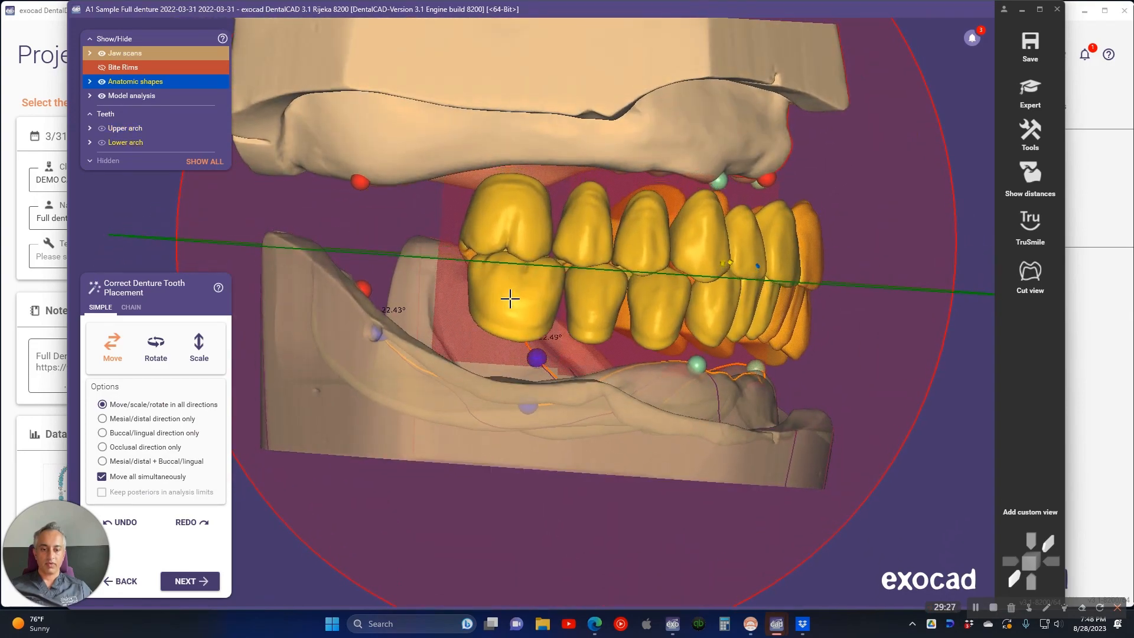
pyautogui.moveTo(711, 313); pyautogui.dragTo(786, 320, button='right')
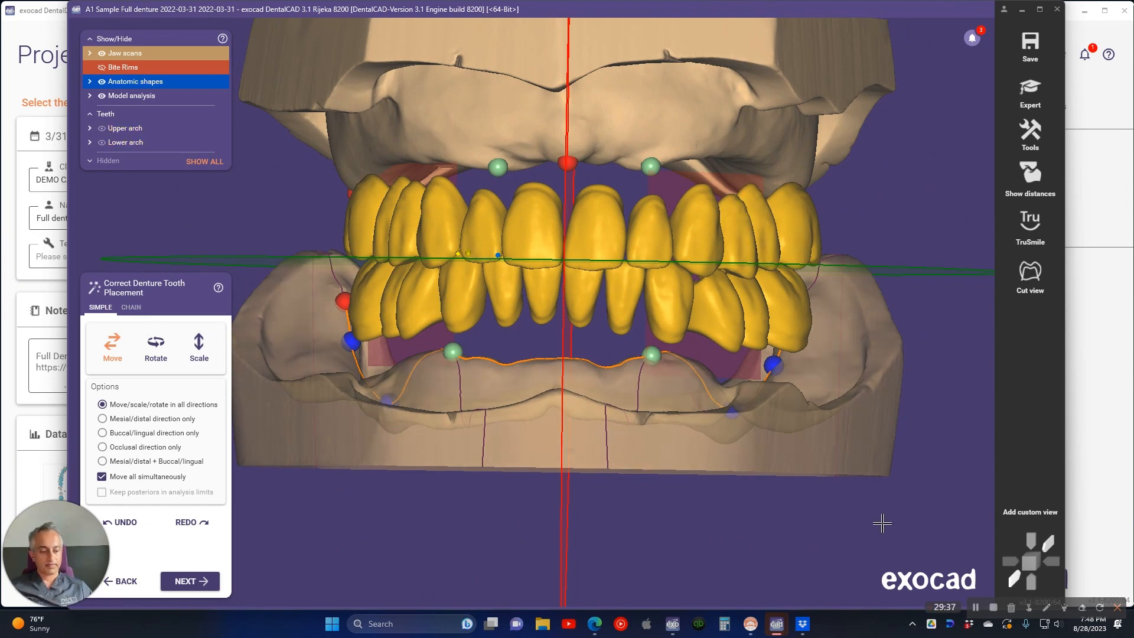
# Return to chain mode with opposite teeth as pairs and reposition single posterior pairs on both sides
pyautogui.click(132, 306)
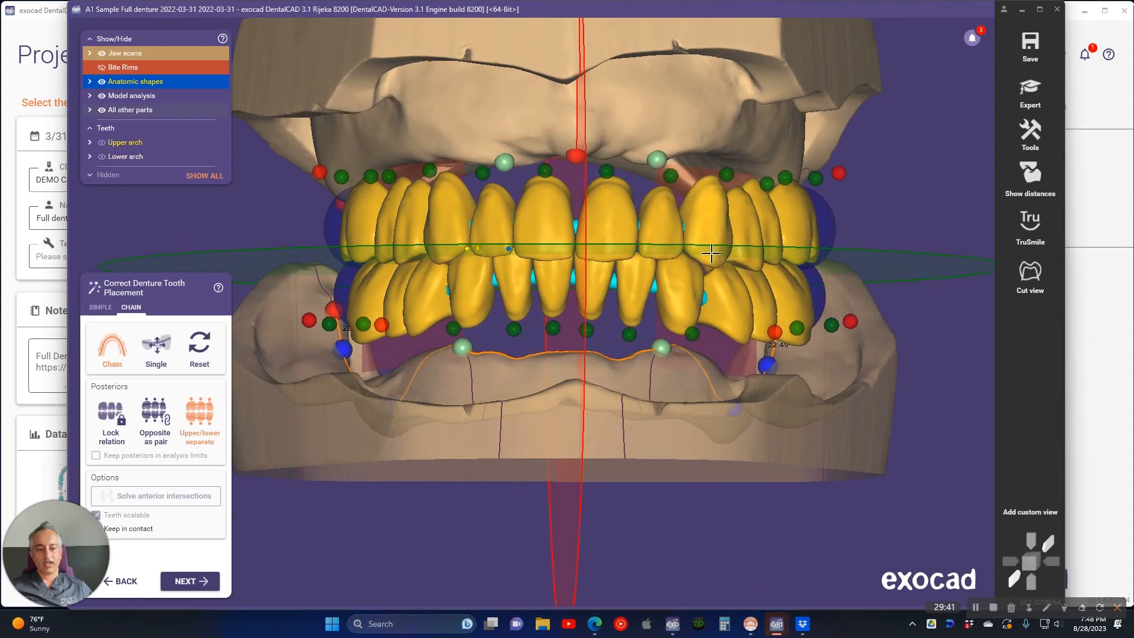
pyautogui.moveTo(716, 232); pyautogui.dragTo(715, 248, button='right')
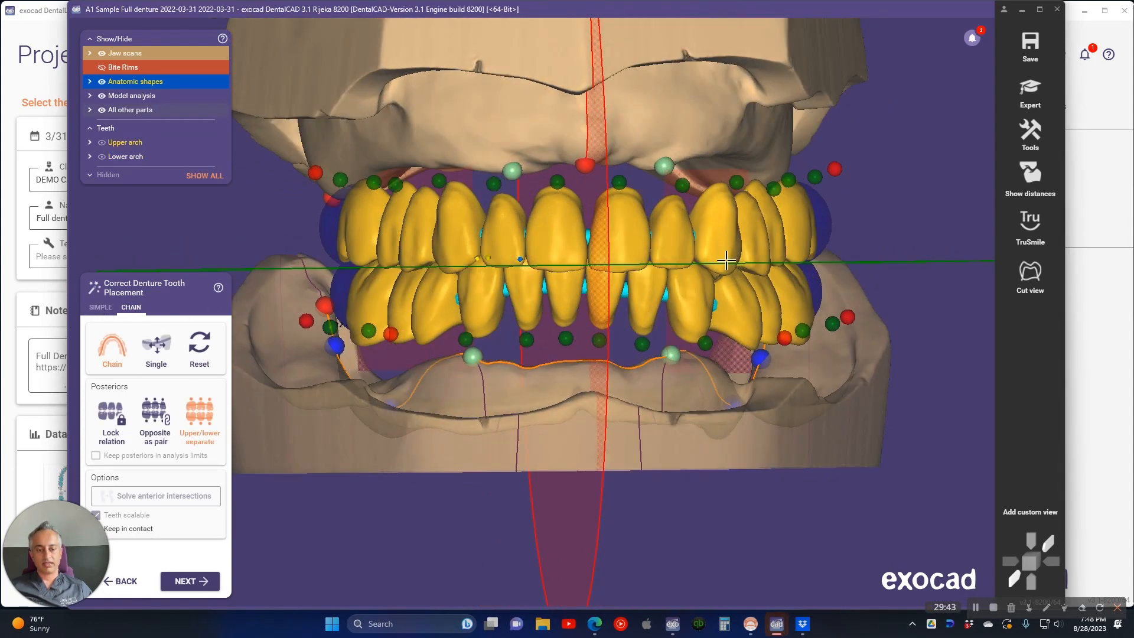
pyautogui.click(154, 417)
pyautogui.click(164, 338)
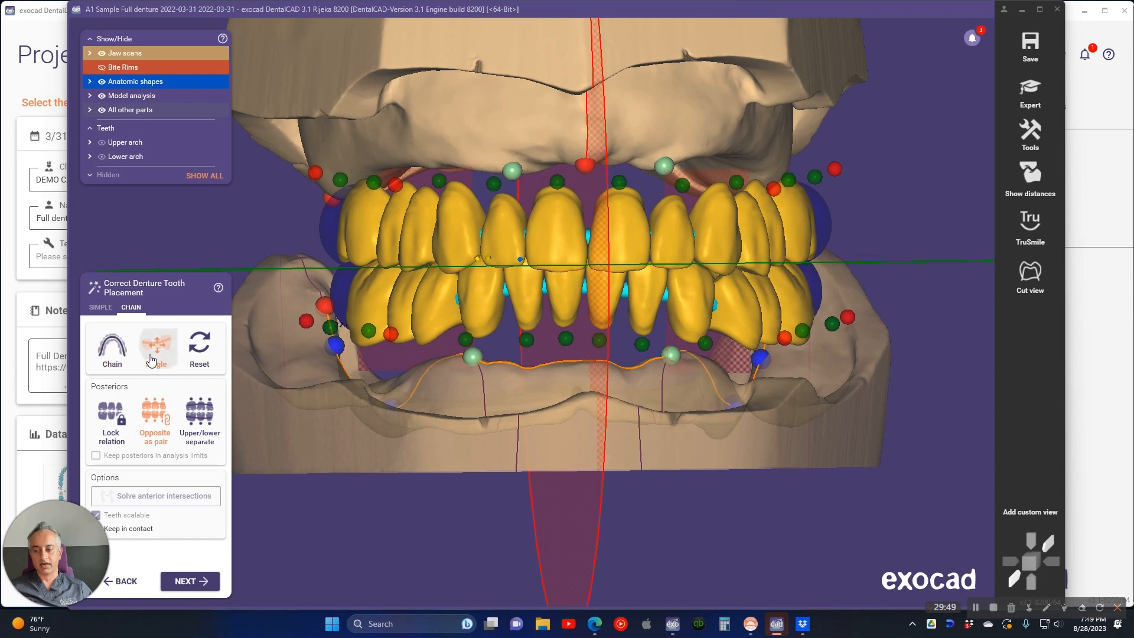
pyautogui.moveTo(727, 260); pyautogui.dragTo(739, 256)
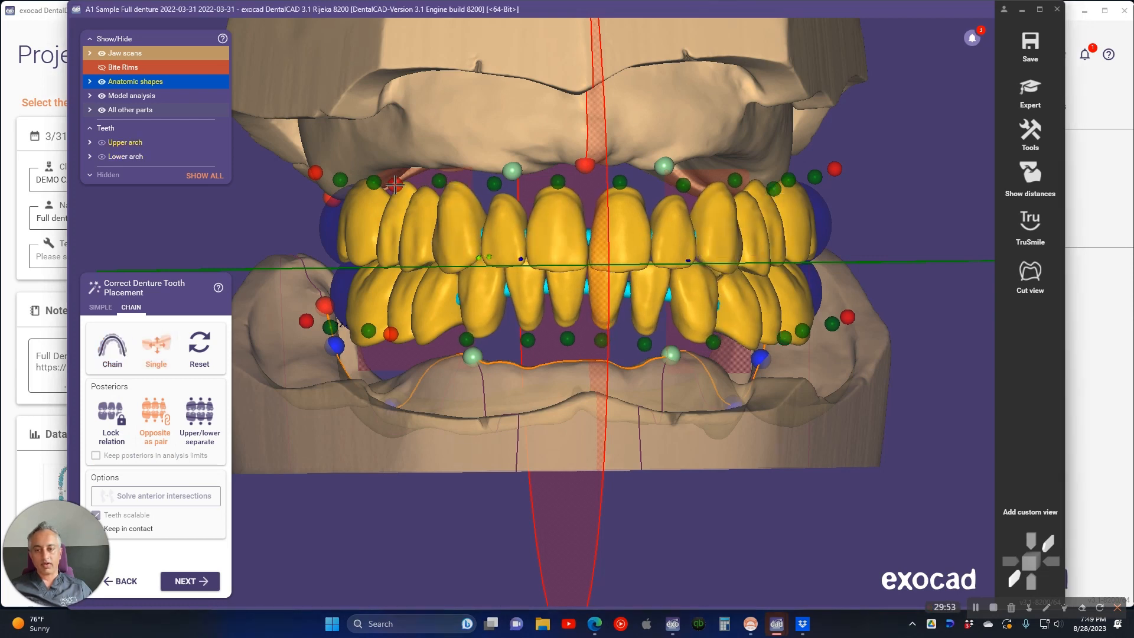
pyautogui.moveTo(381, 259); pyautogui.dragTo(406, 265)
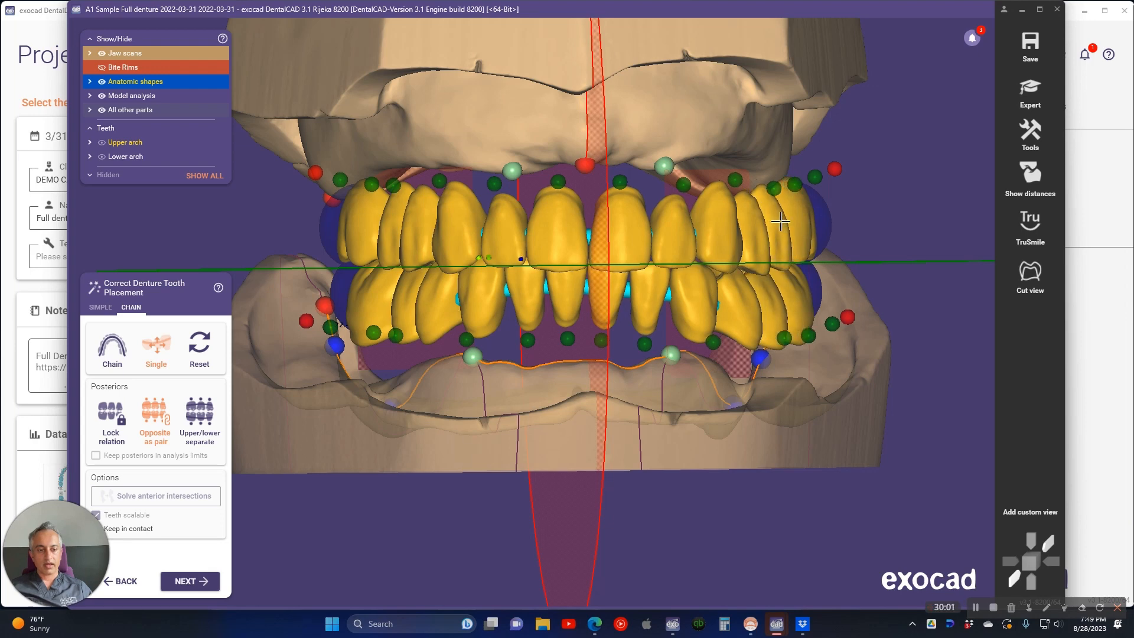
# Reposition single posterior tooth pairs on the patient's left side to even out the curve of the arch
pyautogui.moveTo(781, 222); pyautogui.dragTo(798, 221)
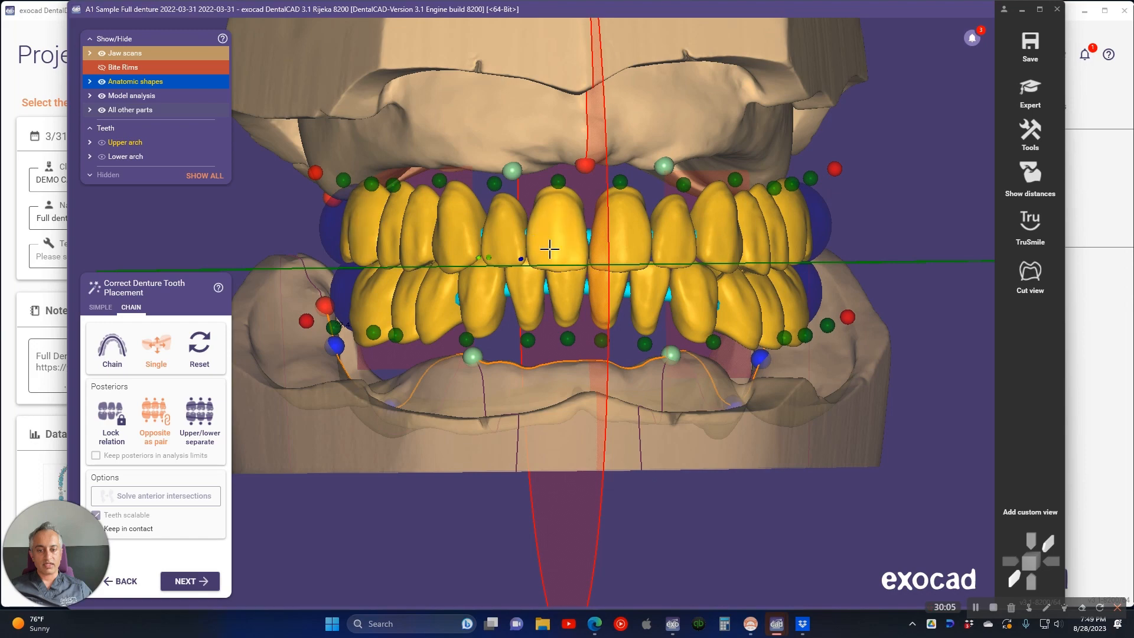
pyautogui.moveTo(568, 242); pyautogui.dragTo(570, 241, button='right')
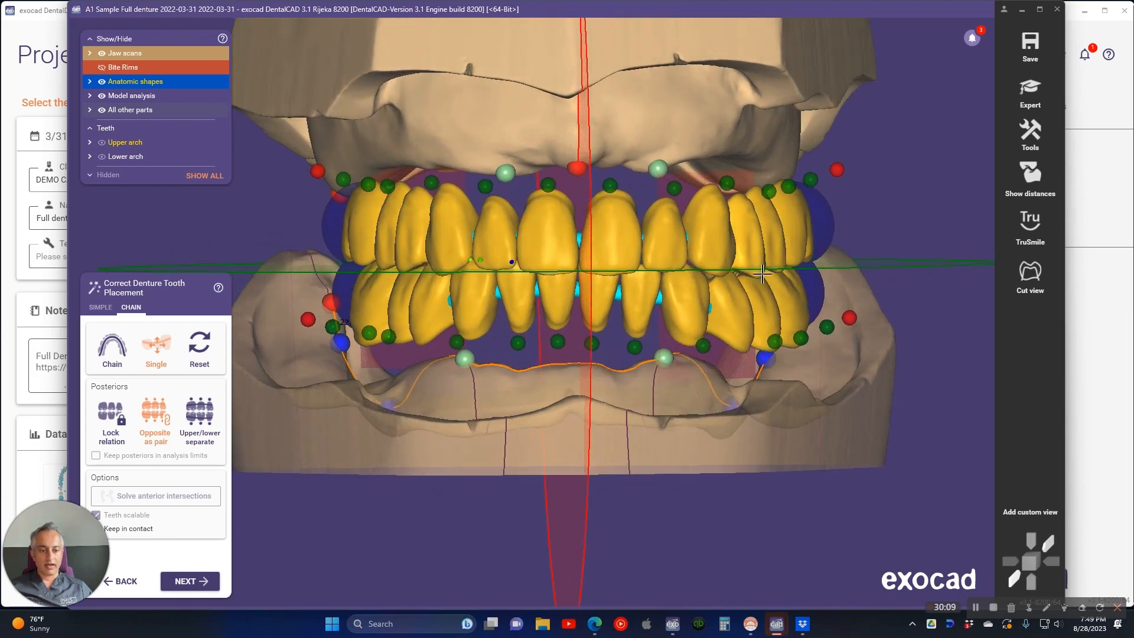
pyautogui.moveTo(763, 274)
pyautogui.mouseDown(button='right')
pyautogui.moveTo(776, 267)
pyautogui.moveTo(770, 292)
pyautogui.mouseUp(button='right')
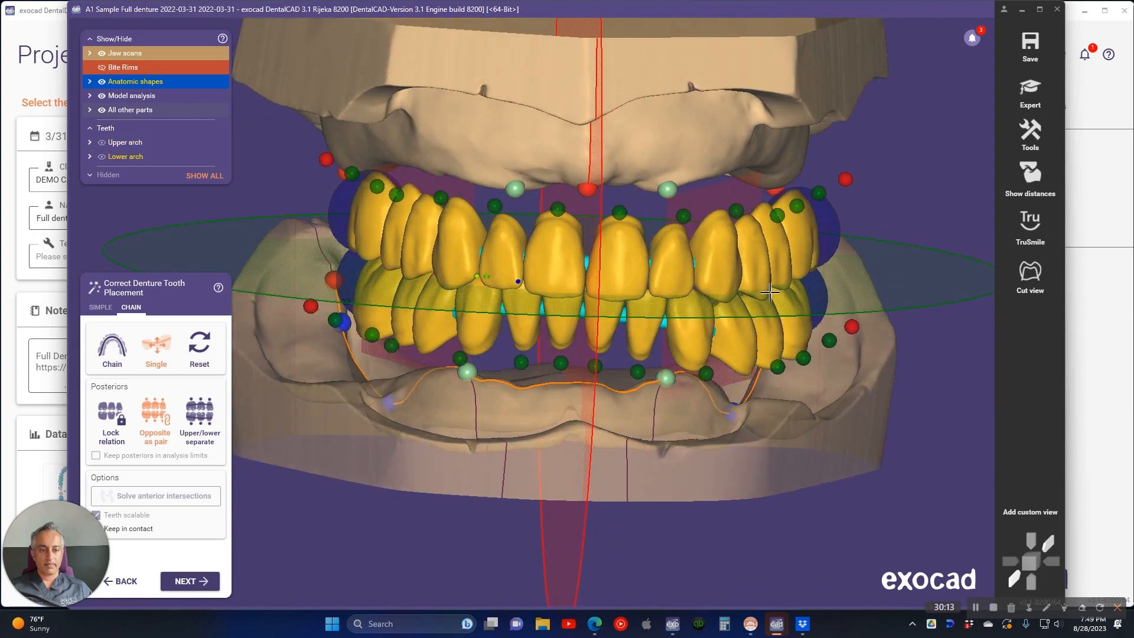
pyautogui.moveTo(770, 286)
pyautogui.mouseDown()
pyautogui.moveTo(761, 255)
pyautogui.moveTo(780, 258)
pyautogui.mouseUp()
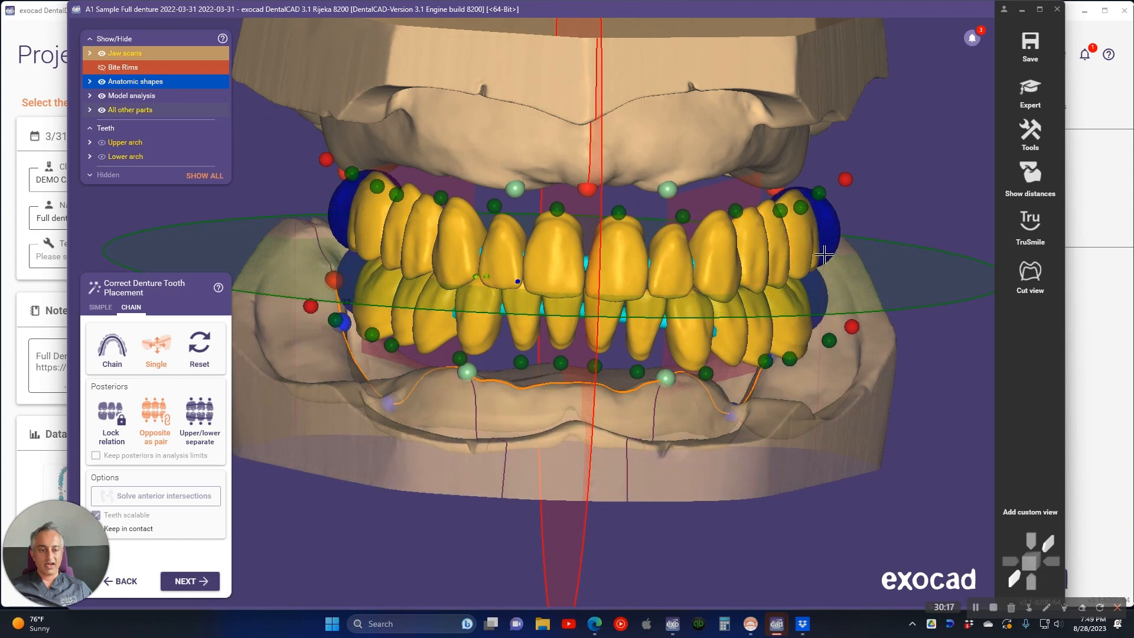
# Adjust the premolar pairs on the patient's right side, and refine the posterior pairs on the left side
pyautogui.moveTo(461, 249); pyautogui.dragTo(457, 231, button='right')
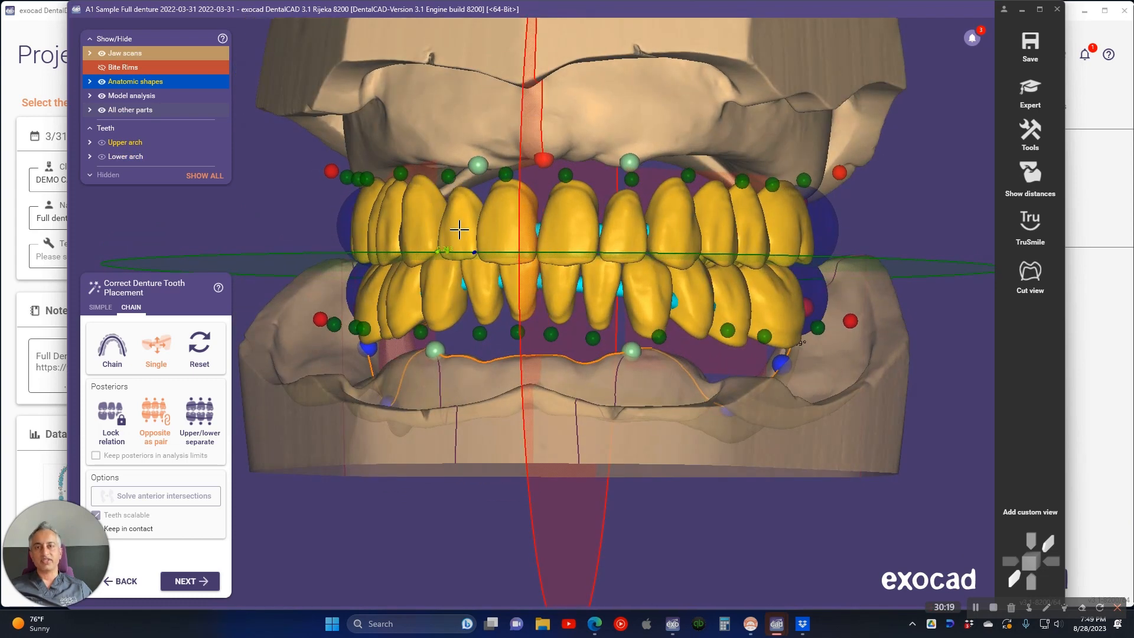
pyautogui.moveTo(385, 255)
pyautogui.mouseDown()
pyautogui.moveTo(374, 258)
pyautogui.moveTo(393, 261)
pyautogui.moveTo(391, 236)
pyautogui.mouseUp()
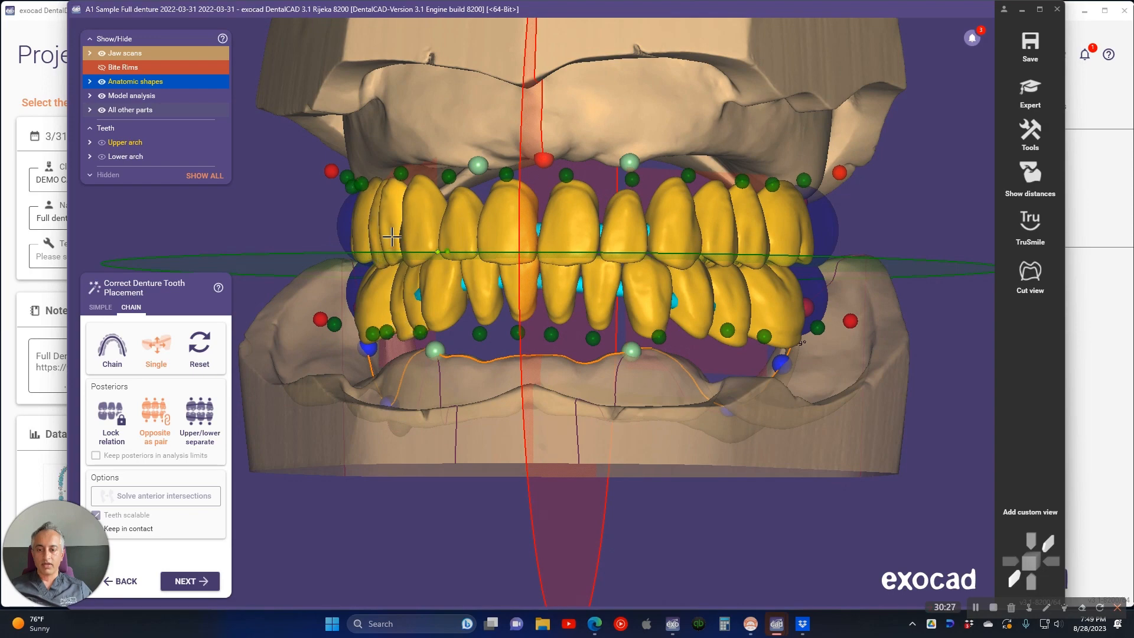
pyautogui.moveTo(668, 232); pyautogui.dragTo(738, 231, button='right')
pyautogui.moveTo(739, 231)
pyautogui.mouseDown()
pyautogui.moveTo(771, 260)
pyautogui.moveTo(805, 269)
pyautogui.mouseUp()
pyautogui.moveTo(809, 239); pyautogui.dragTo(818, 231, button='right')
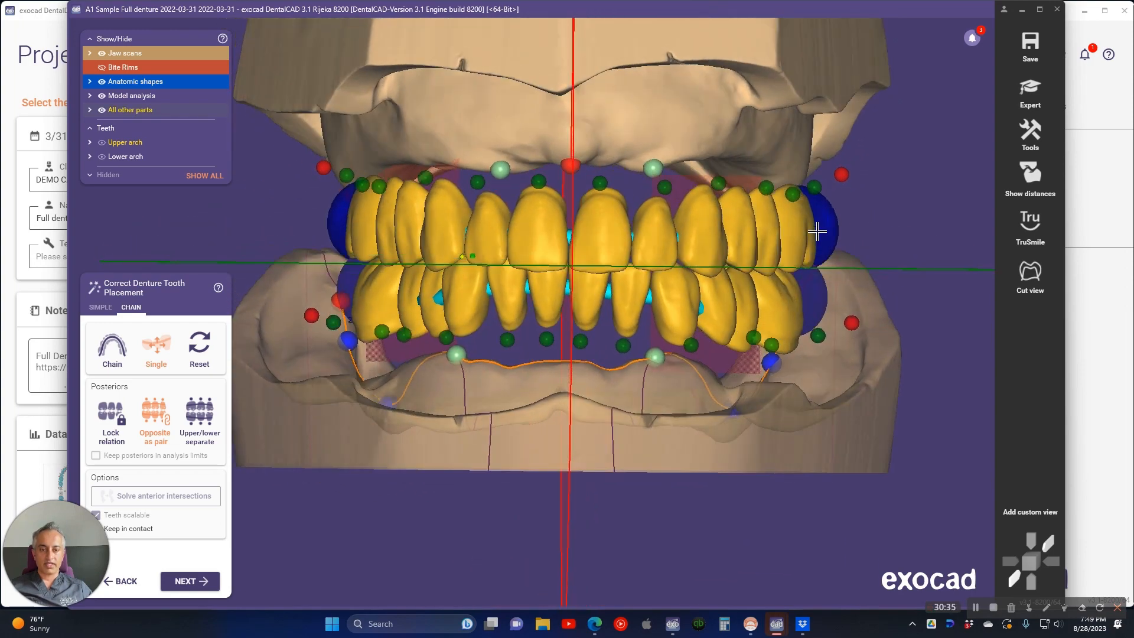
# Examine the posterior occlusion and the relation of the lower teeth to the ridge from the side
pyautogui.scroll(-4, 818, 230)
pyautogui.moveTo(768, 258); pyautogui.dragTo(773, 236, button='right')
pyautogui.scroll(4, 885, 204)
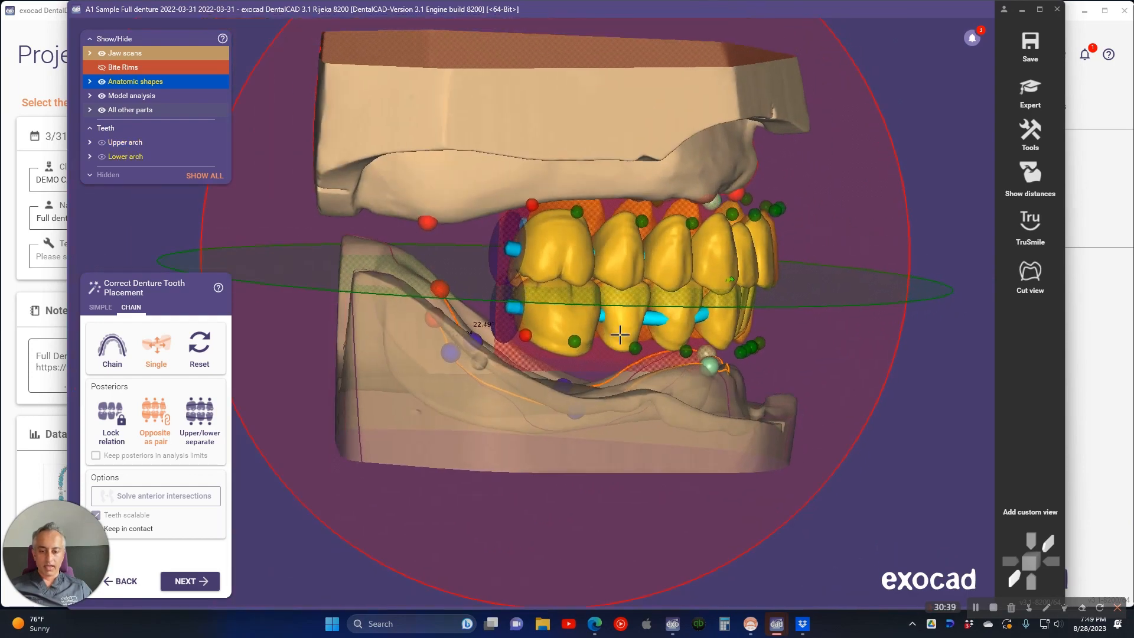
pyautogui.moveTo(534, 406); pyautogui.dragTo(551, 455, button='right')
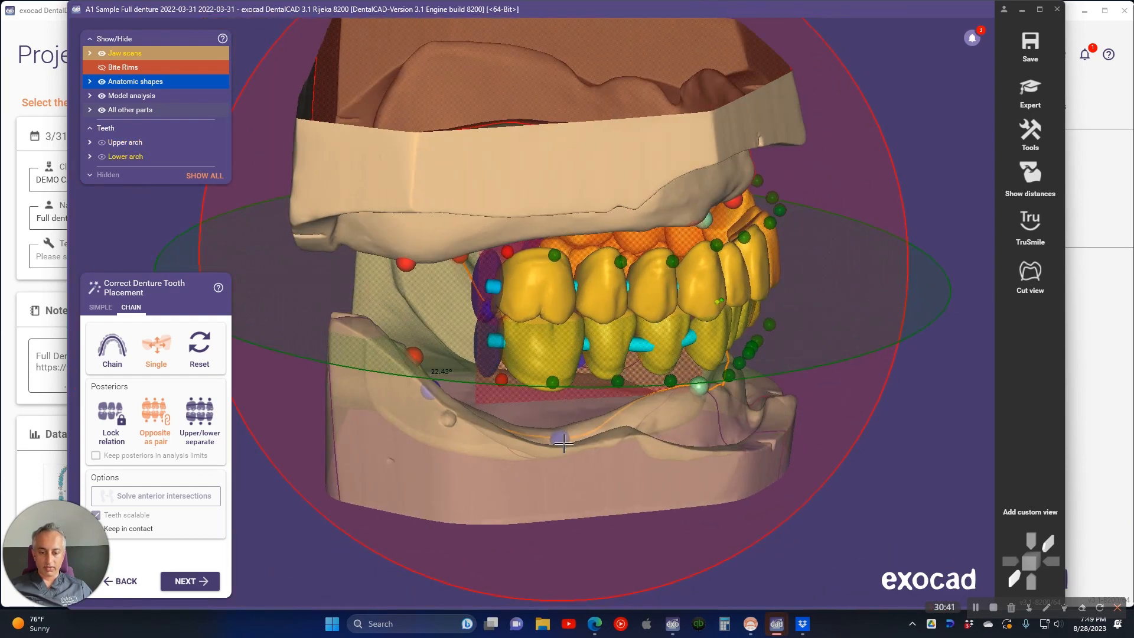
pyautogui.moveTo(738, 424); pyautogui.dragTo(636, 397, button='right')
pyautogui.scroll(3, 636, 398)
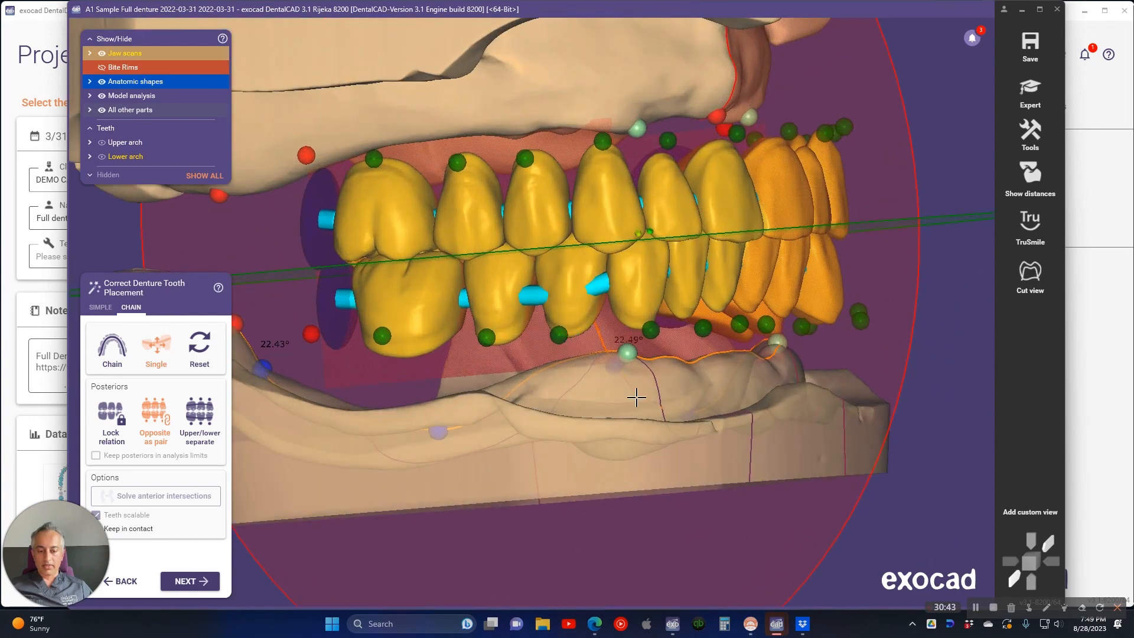
pyautogui.scroll(2, 636, 397)
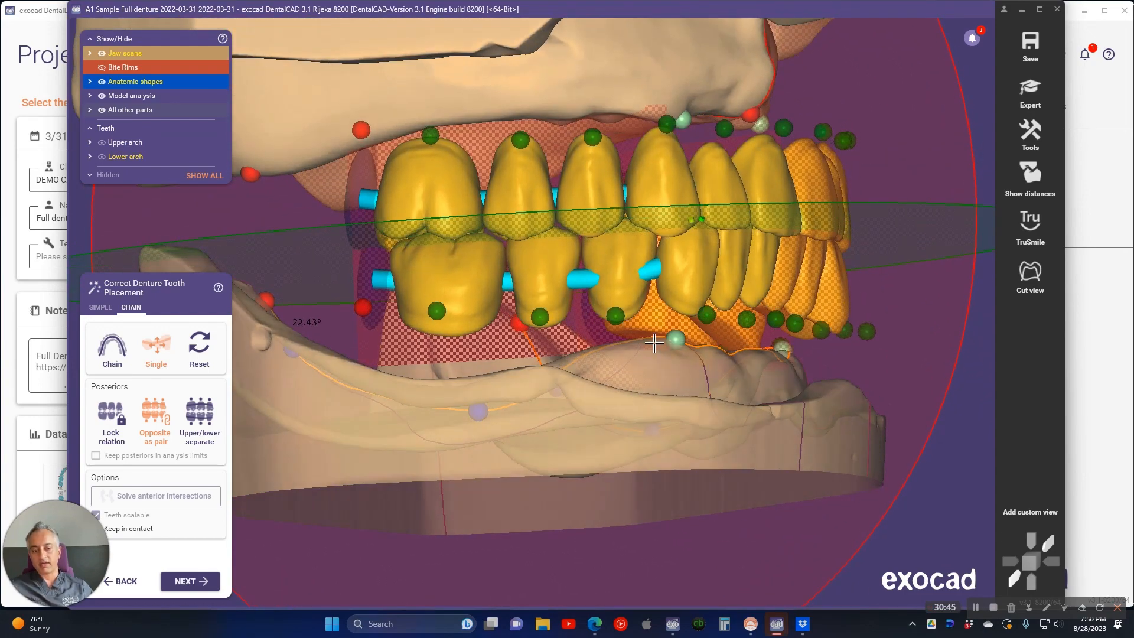
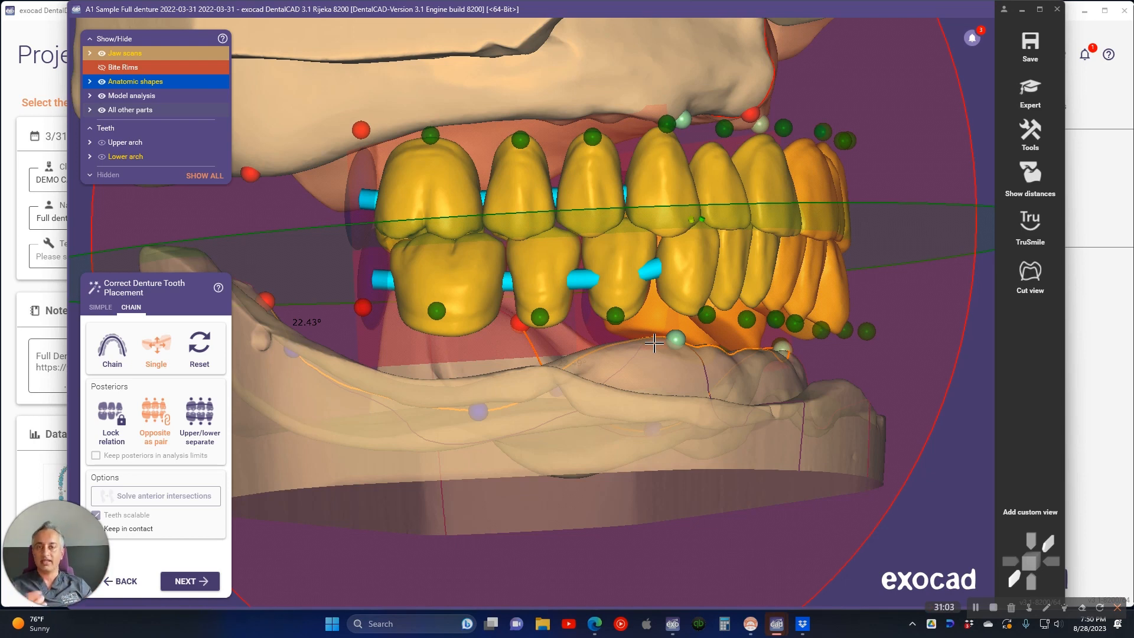
# Inspect the upper arch from the occlusal side for arch form and symmetry, and return to the front view of both jaws
pyautogui.moveTo(898, 311); pyautogui.dragTo(890, 312, button='right')
pyautogui.keyDown('ctrl'); pyautogui.scroll(-2, 891, 312); pyautogui.keyUp('ctrl')
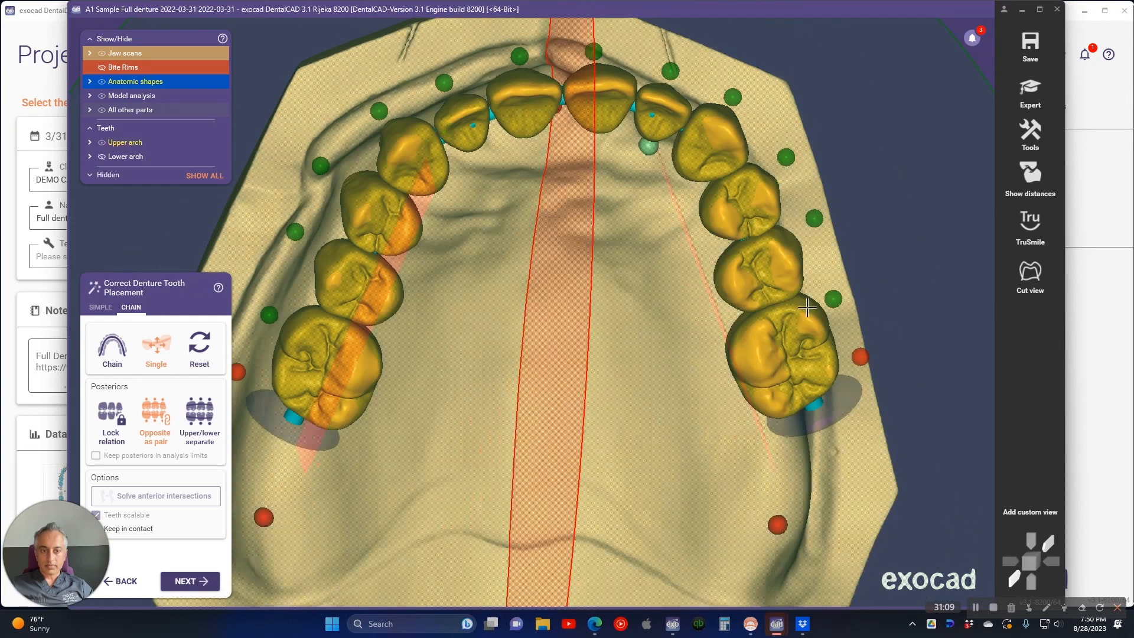
pyautogui.keyDown('ctrl'); pyautogui.scroll(2, 698, 309); pyautogui.keyUp('ctrl')
pyautogui.keyDown('ctrl'); pyautogui.scroll(-2, 679, 304); pyautogui.keyUp('ctrl')
pyautogui.moveTo(664, 301); pyautogui.dragTo(657, 303, button='right')
pyautogui.scroll(-4, 649, 302)
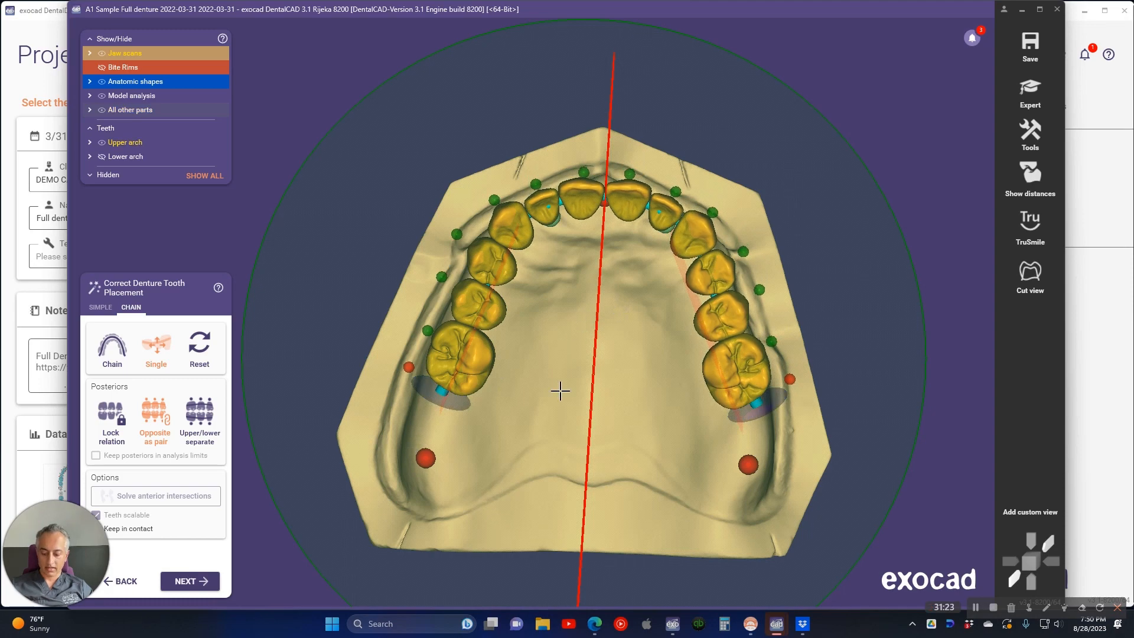
pyautogui.hotkey('ctrl', 'a')
pyautogui.moveTo(662, 386); pyautogui.dragTo(539, 426, button='right')
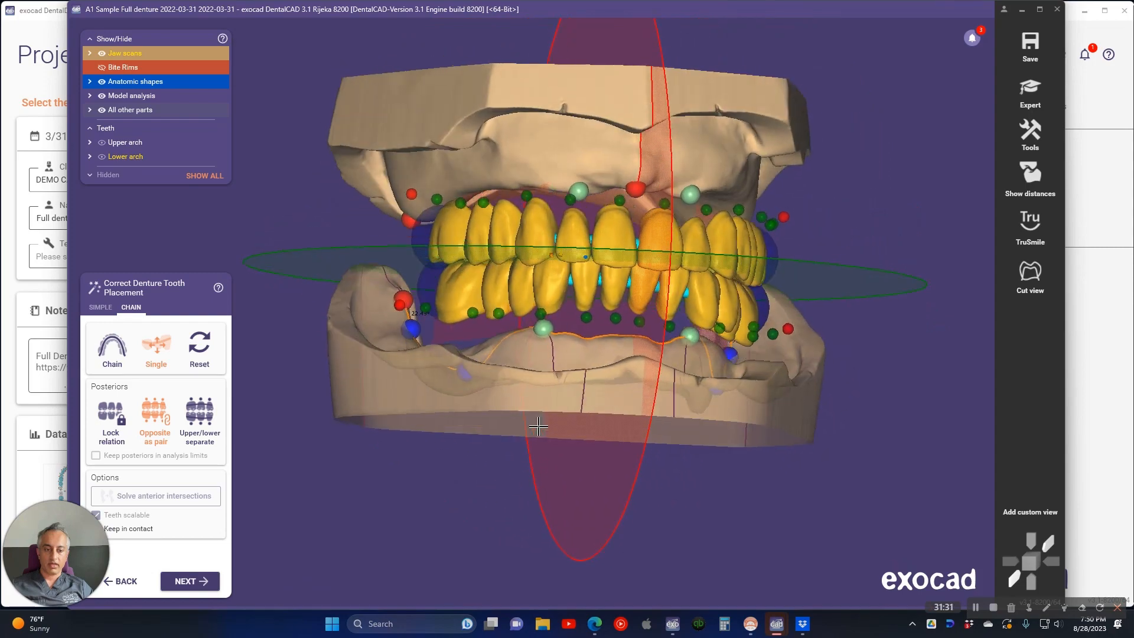
pyautogui.scroll(2, 635, 329)
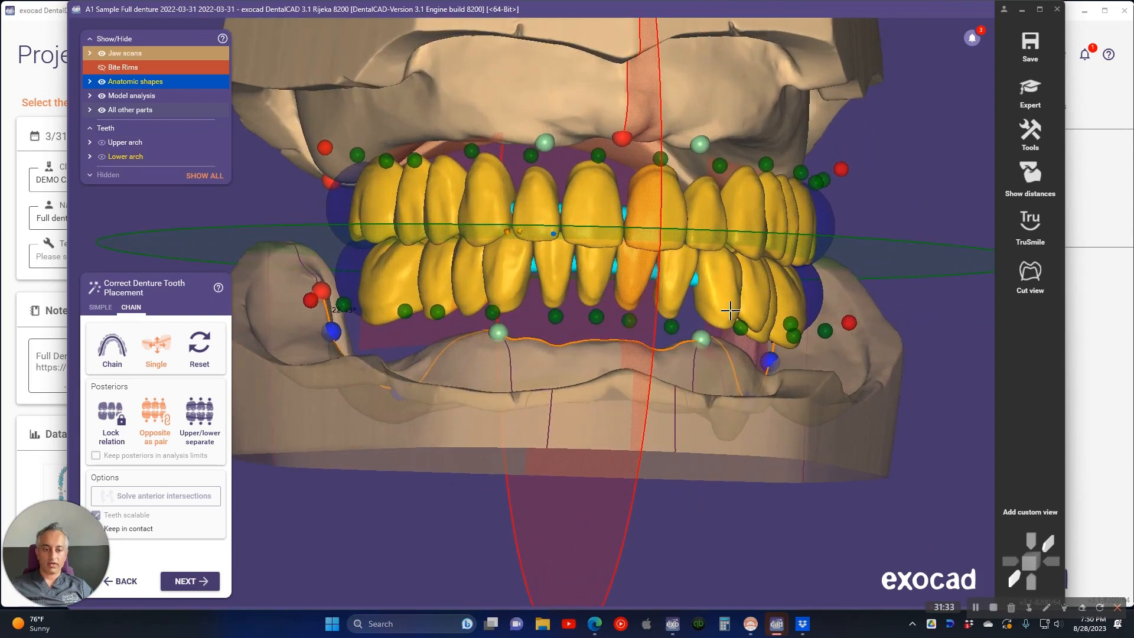
# Fine-tune the positions of the lower left canine and the lower right lateral incisor, with opposite posteriors paired
pyautogui.moveTo(727, 313); pyautogui.dragTo(728, 311)
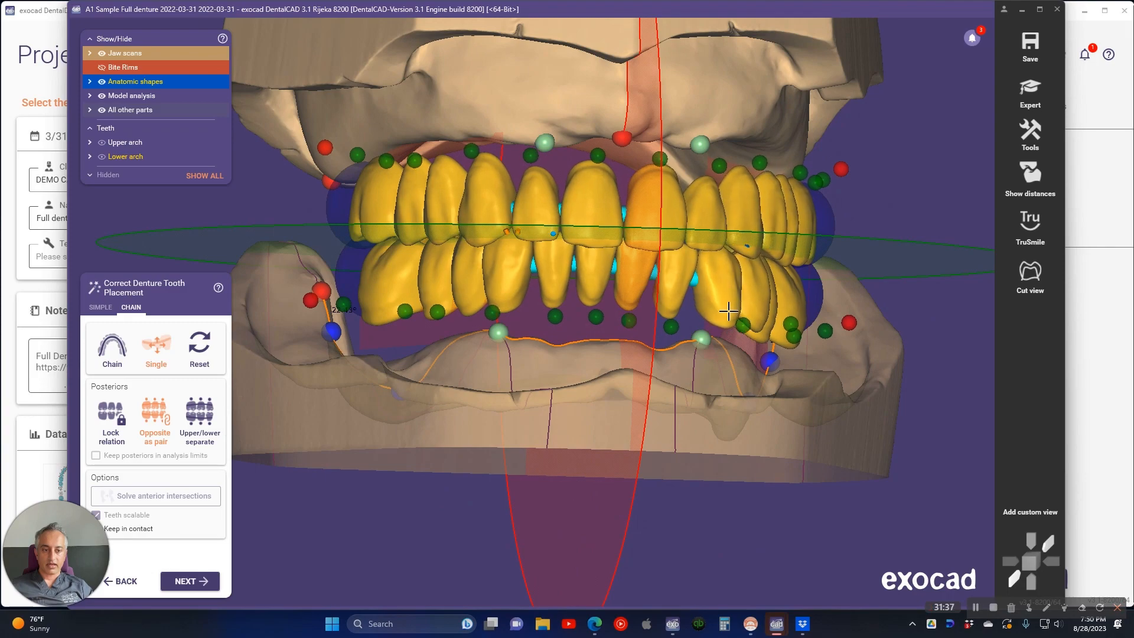
pyautogui.moveTo(728, 305); pyautogui.dragTo(728, 306, button='right')
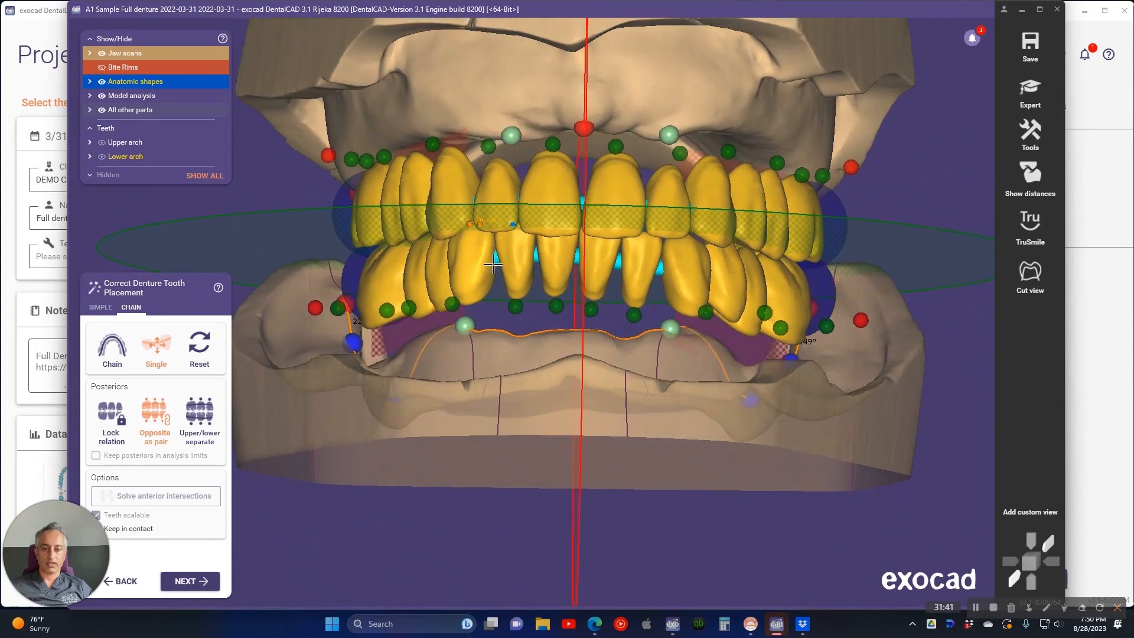
pyautogui.scroll(3, 483, 233)
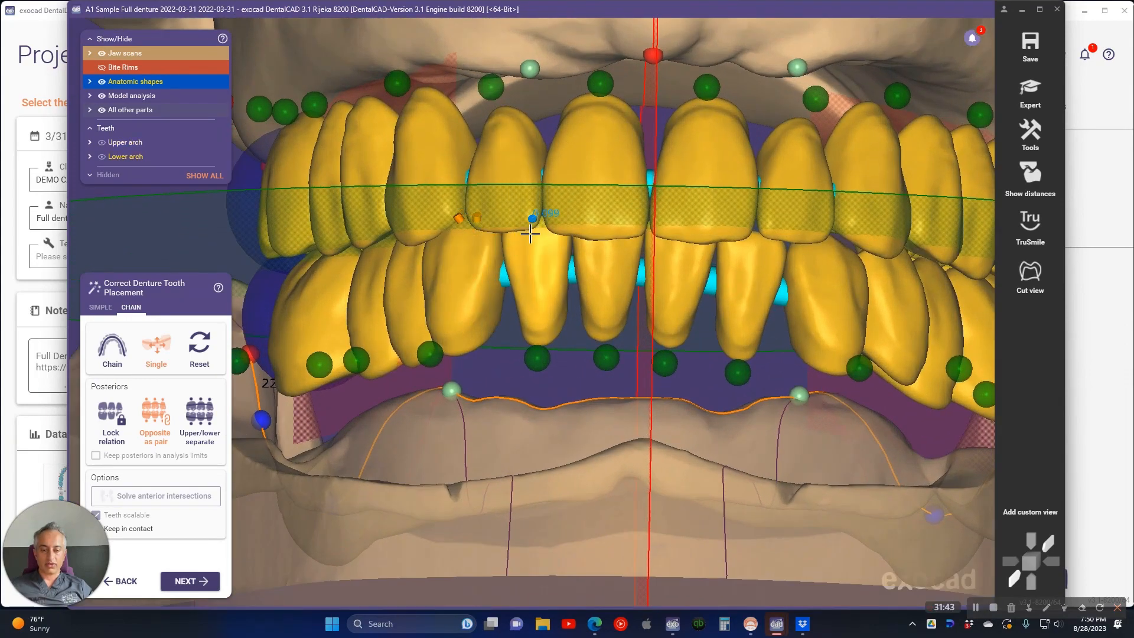
pyautogui.moveTo(530, 263); pyautogui.dragTo(530, 261)
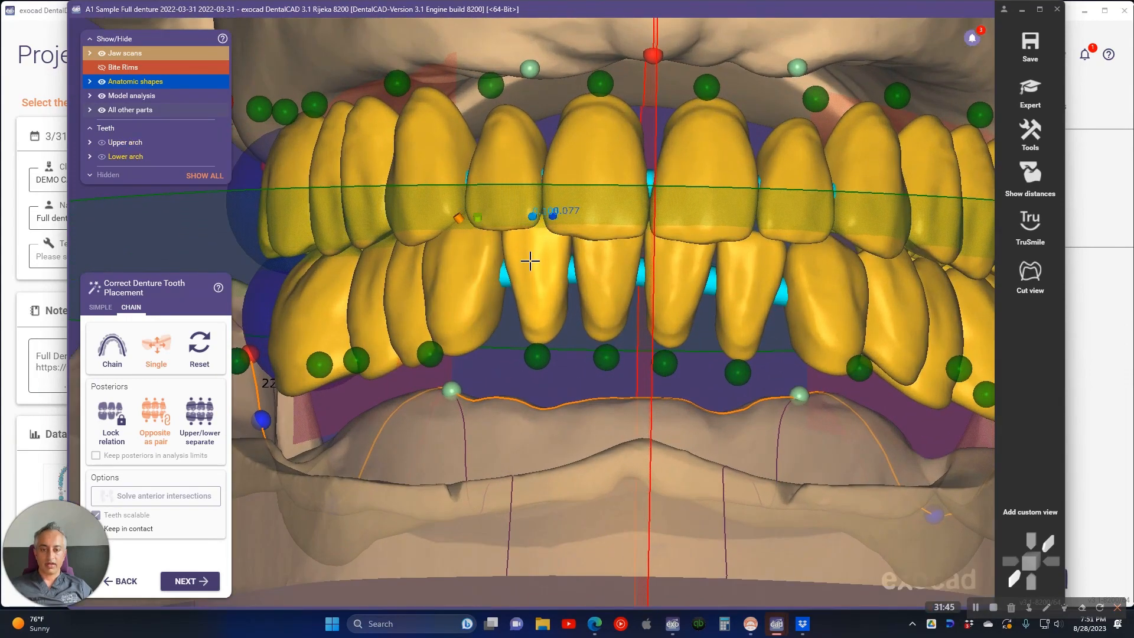
# Set the posteriors to Upper/lower separate, check the setup from the front, and proceed to Free-Forming
pyautogui.click(200, 417)
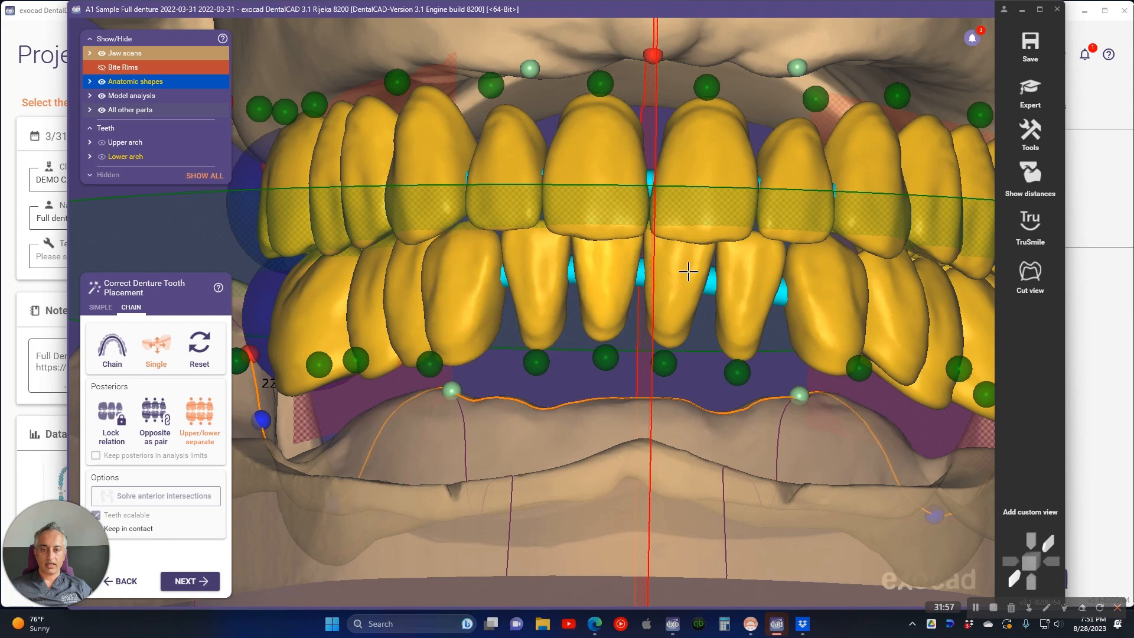
pyautogui.scroll(-3, 733, 274)
pyautogui.moveTo(733, 274); pyautogui.dragTo(731, 289, button='right')
pyautogui.scroll(-5, 732, 289)
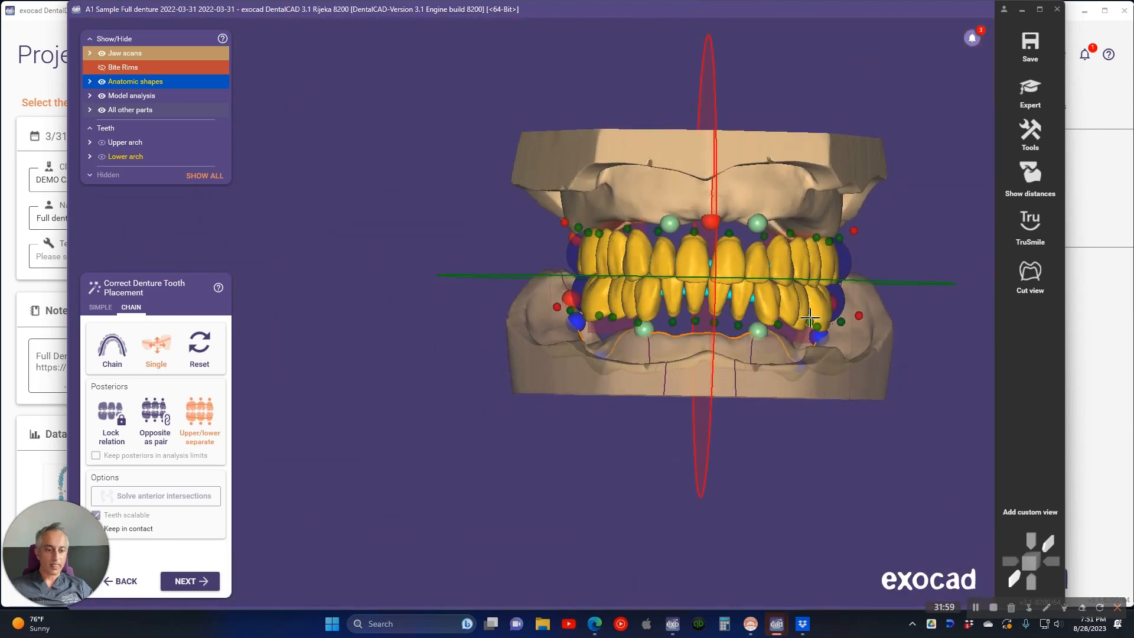
pyautogui.moveTo(874, 130); pyautogui.dragTo(759, 126, button='middle')
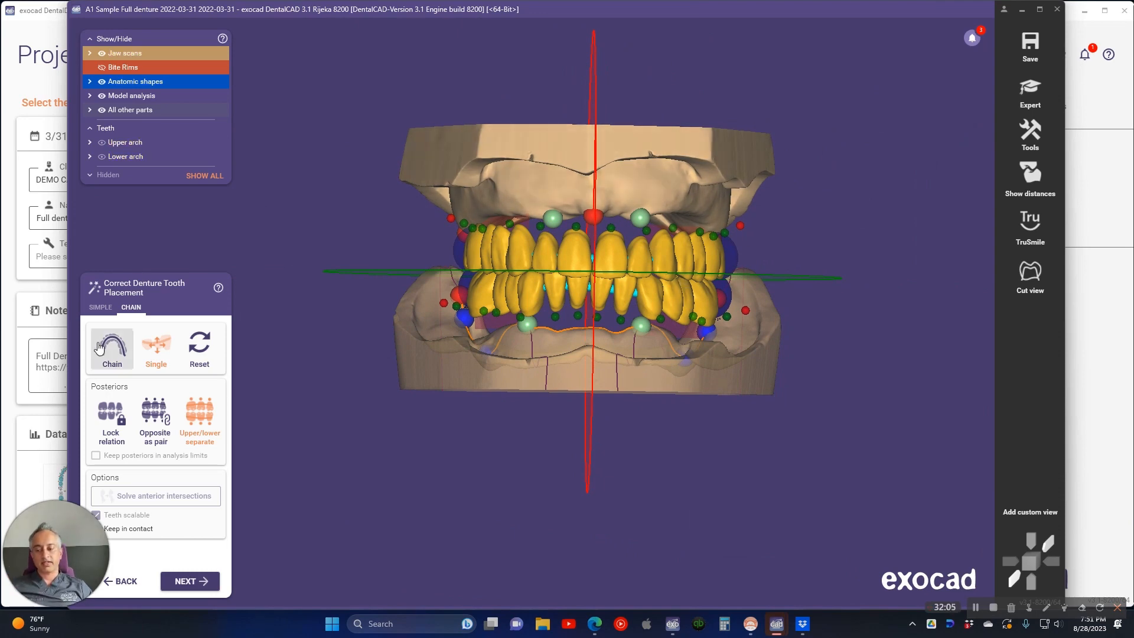
pyautogui.click(194, 580)
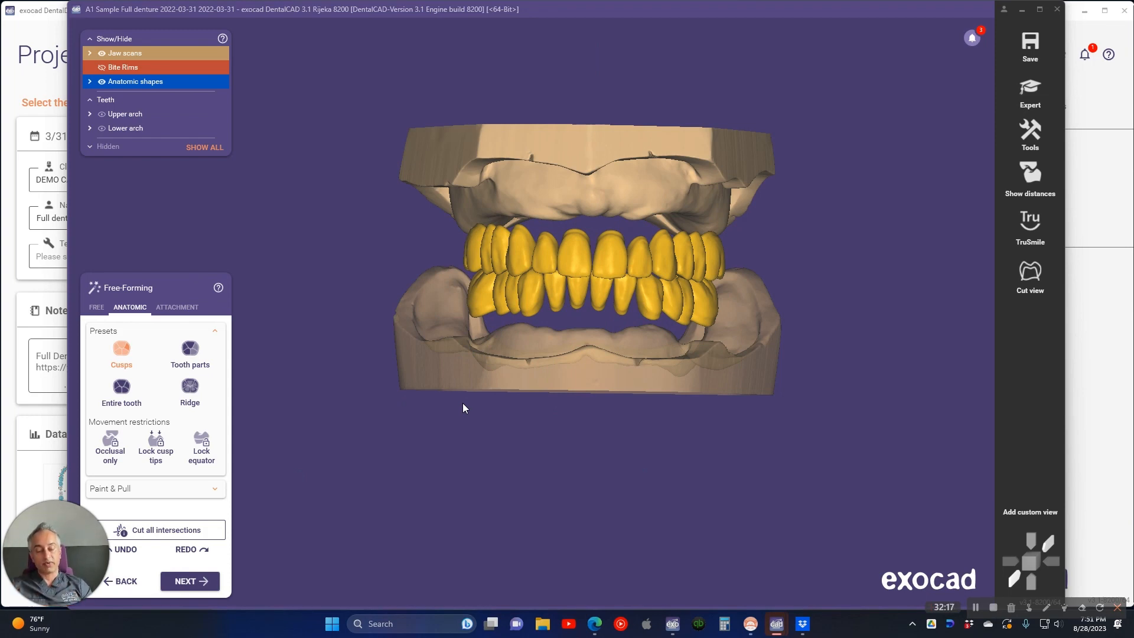
# Export the tooth models and inspect the tooth setup from the front and the side
pyautogui.click(1031, 42)
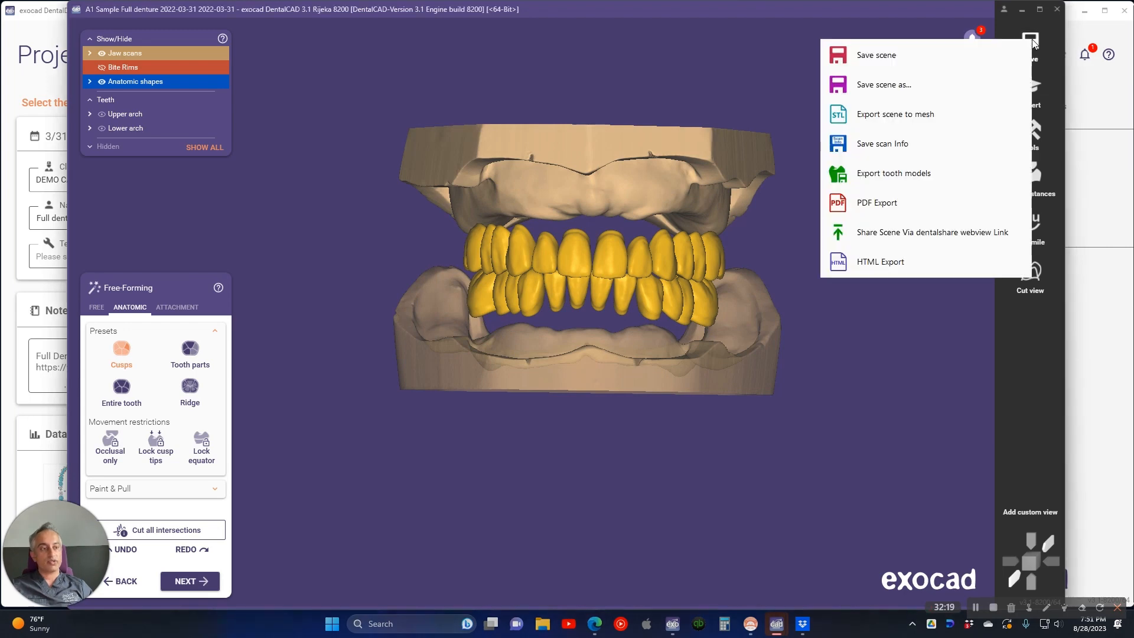
pyautogui.click(900, 175)
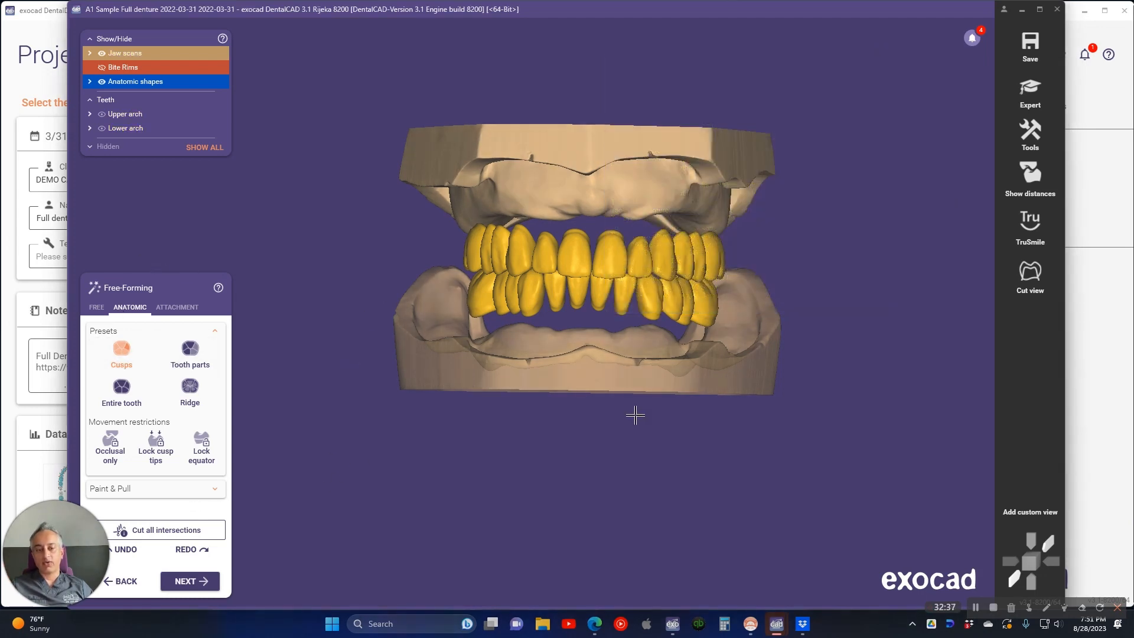
pyautogui.moveTo(632, 410); pyautogui.dragTo(635, 408, button='right')
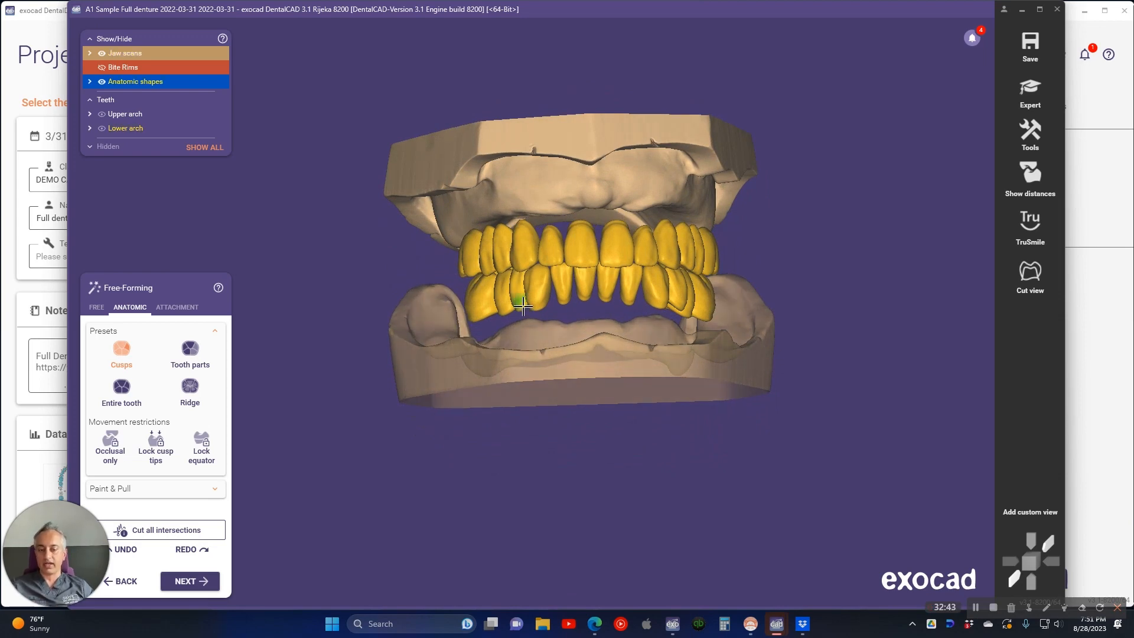
pyautogui.moveTo(644, 181); pyautogui.dragTo(646, 184, button='right')
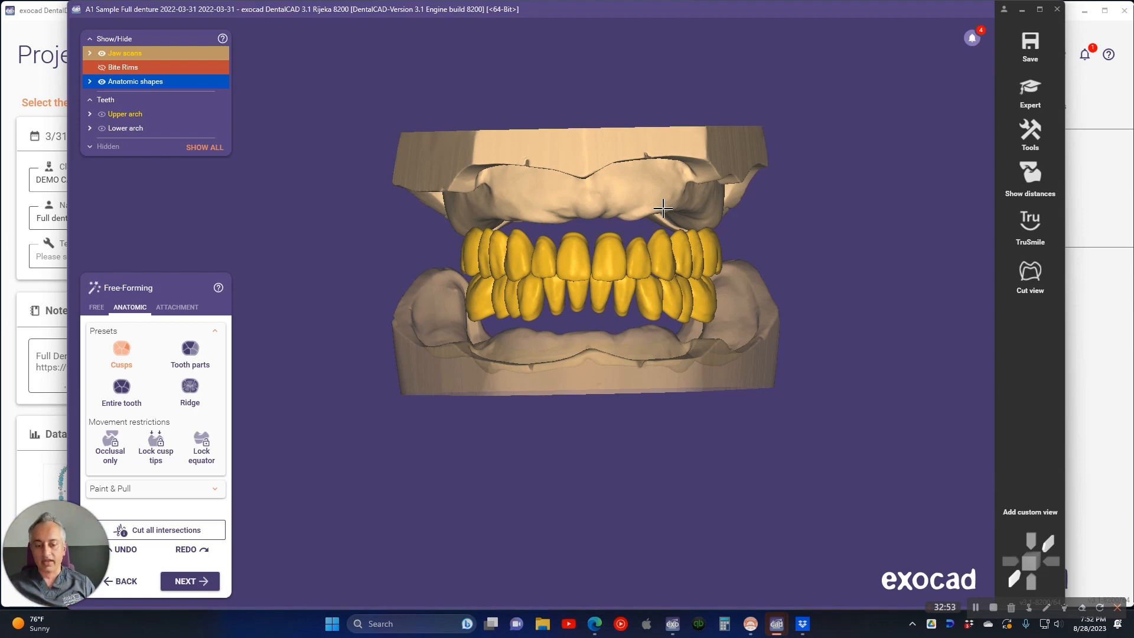
pyautogui.scroll(-3, 643, 237)
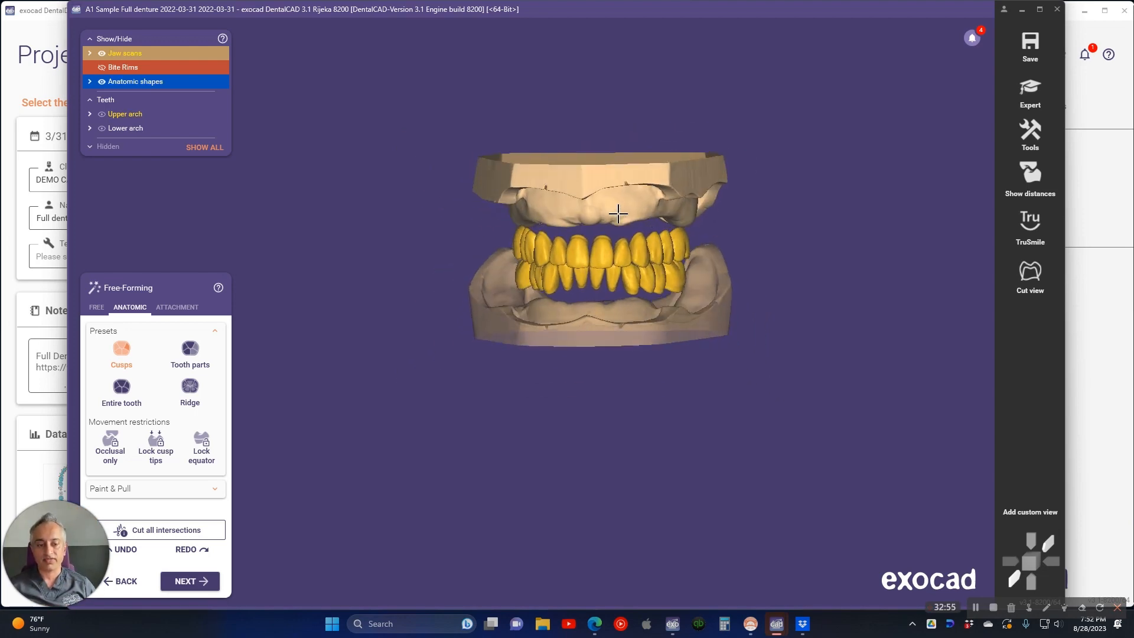
pyautogui.moveTo(617, 213); pyautogui.dragTo(655, 211, button='right')
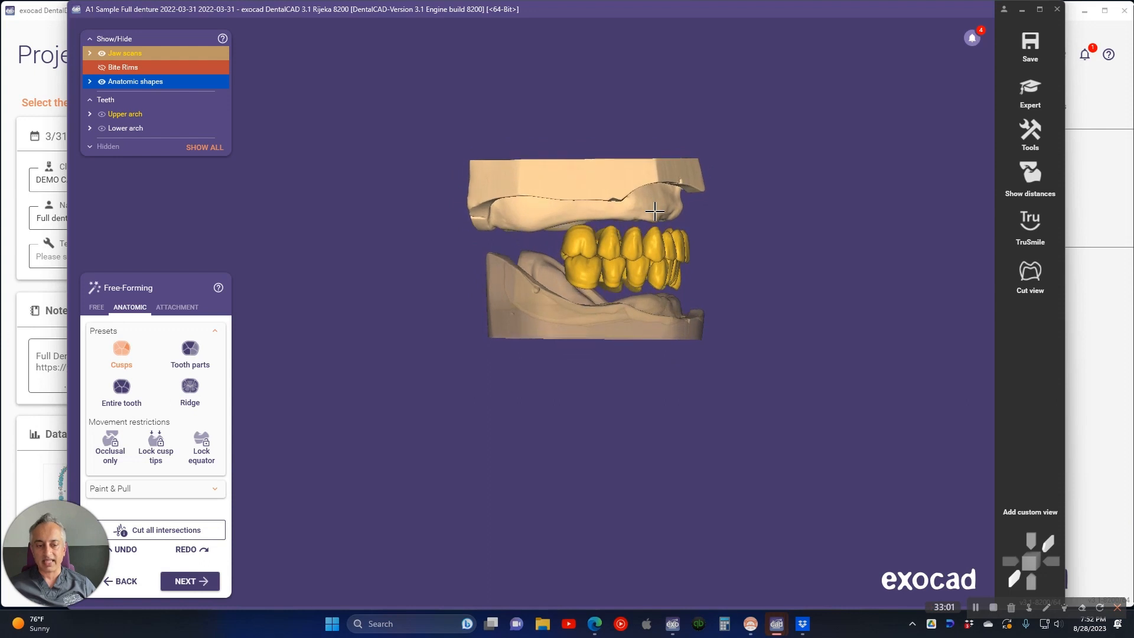
# Return to Correct Denture Tooth Placement and scale all teeth up slightly with Move all simultaneously enabled
pyautogui.click(125, 581)
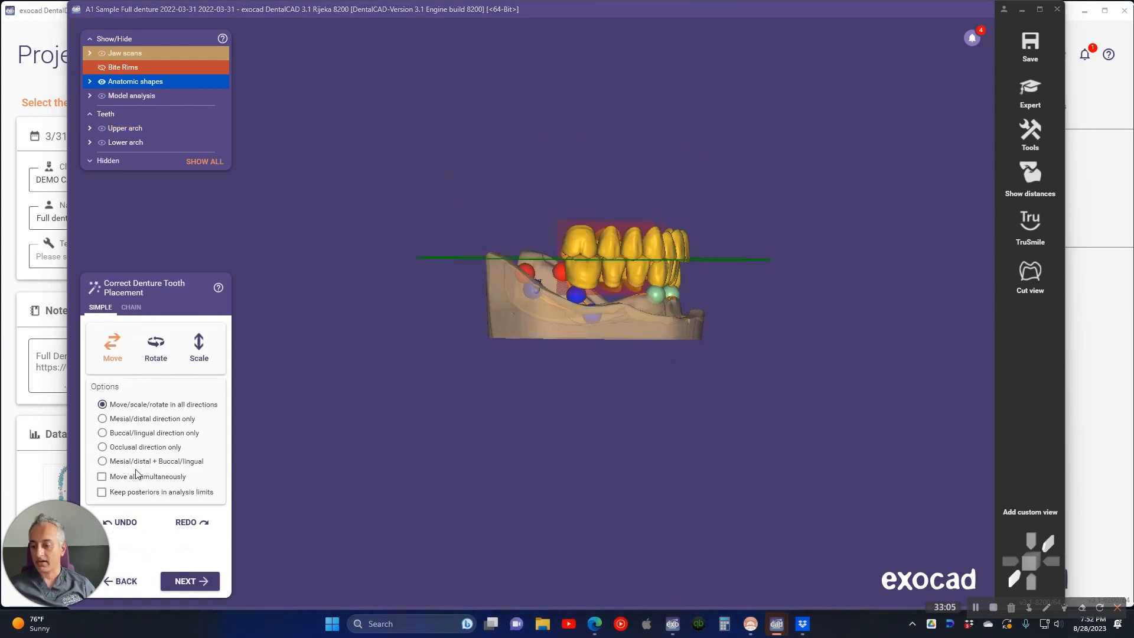
pyautogui.click(147, 482)
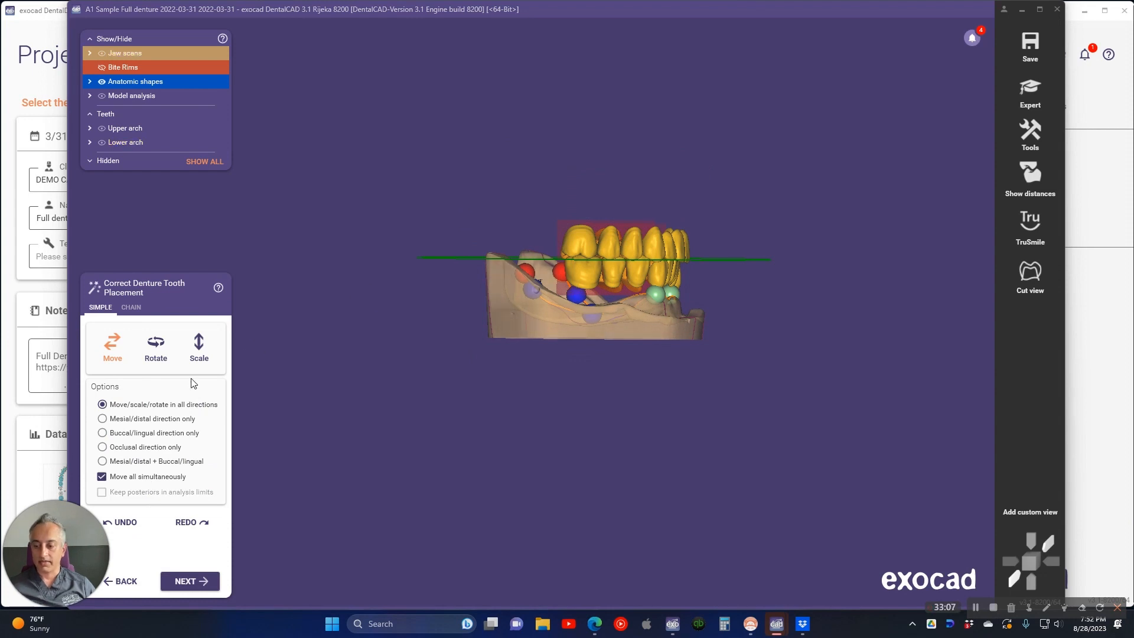
pyautogui.hotkey('ctrl', 'a')
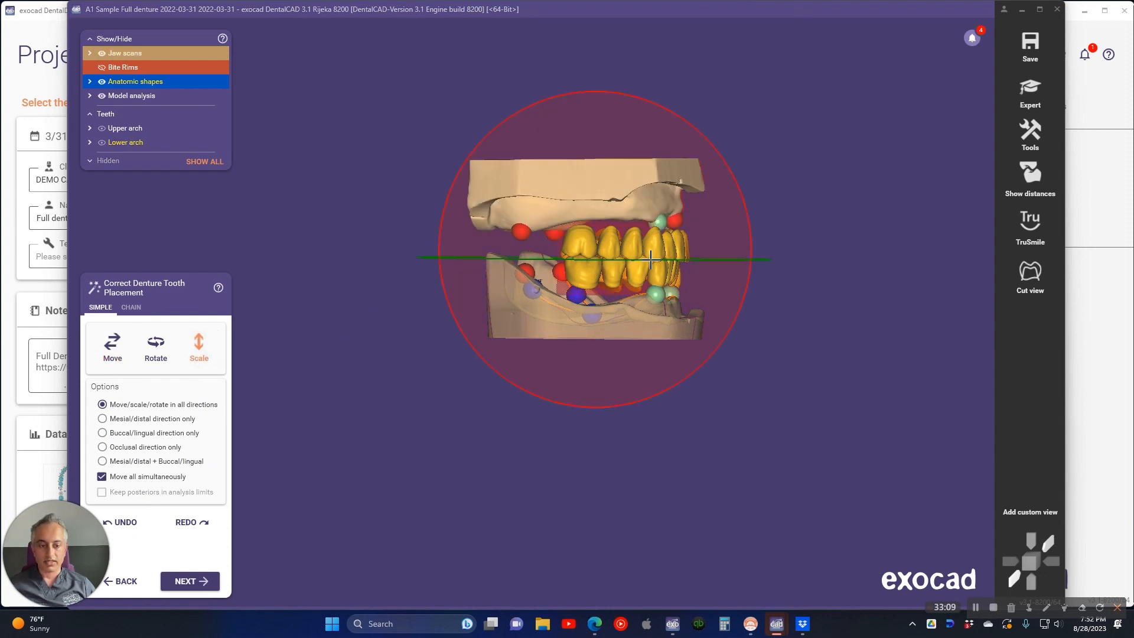
pyautogui.moveTo(679, 251); pyautogui.dragTo(690, 251)
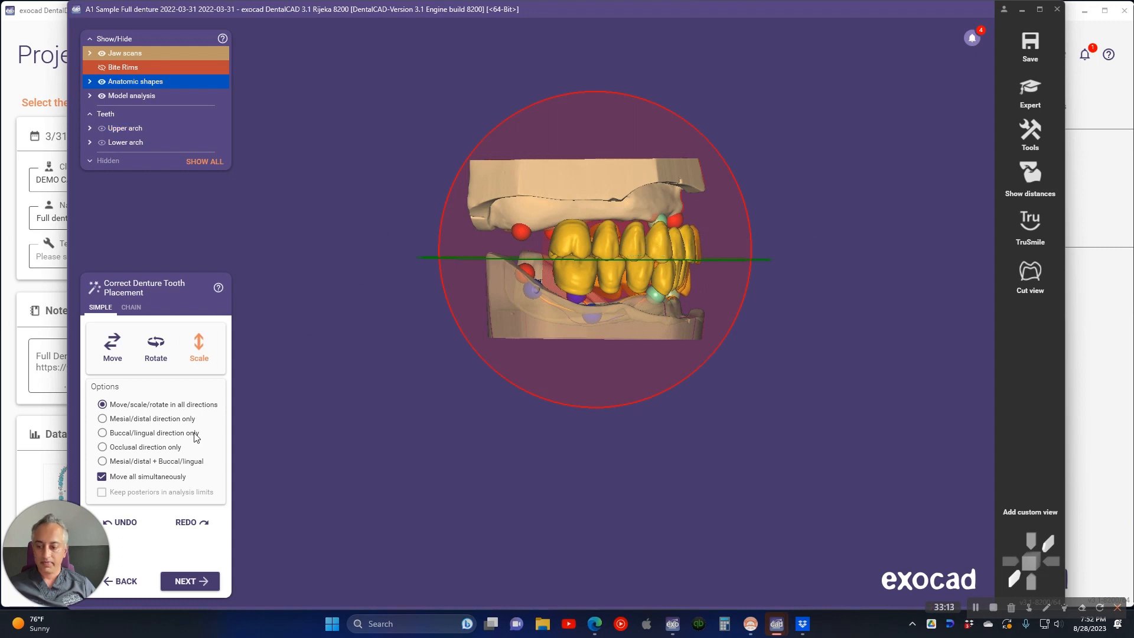
# Move the whole tooth setup slightly toward the back of the jaws and proceed to Free-Forming
pyautogui.click(113, 346)
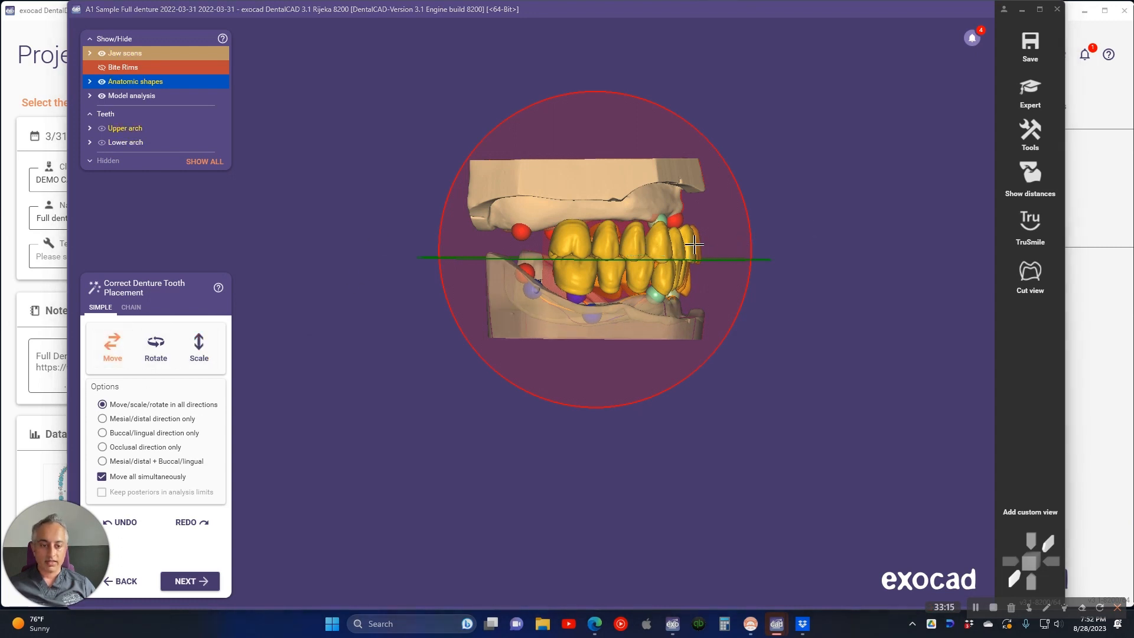
pyautogui.moveTo(694, 244); pyautogui.dragTo(689, 244)
pyautogui.moveTo(764, 236); pyautogui.dragTo(757, 231, button='right')
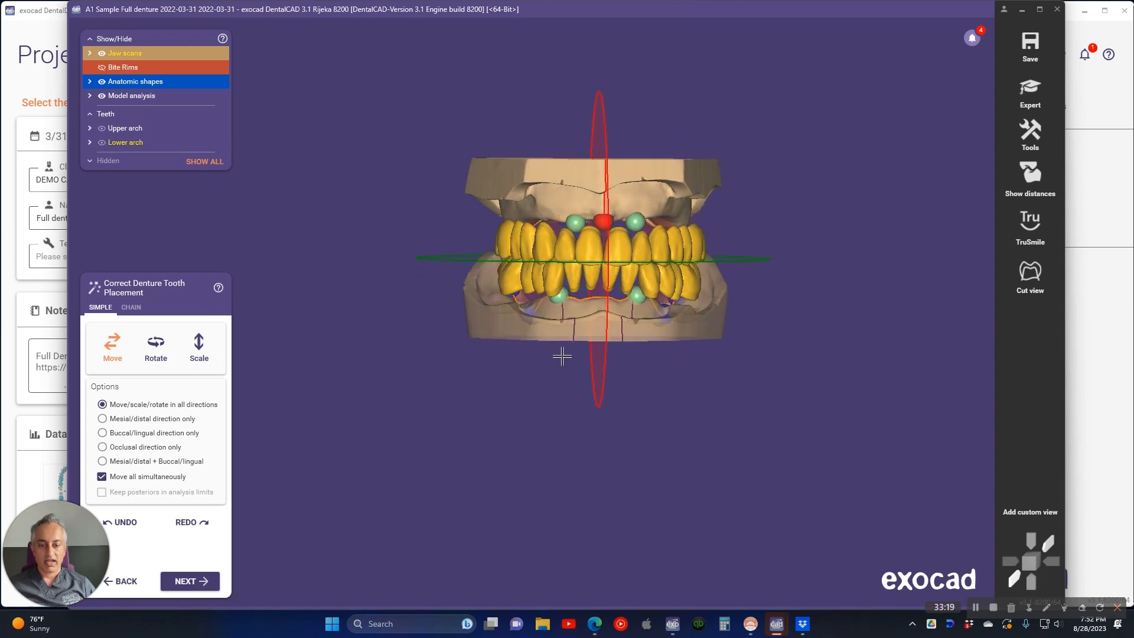
pyautogui.click(186, 581)
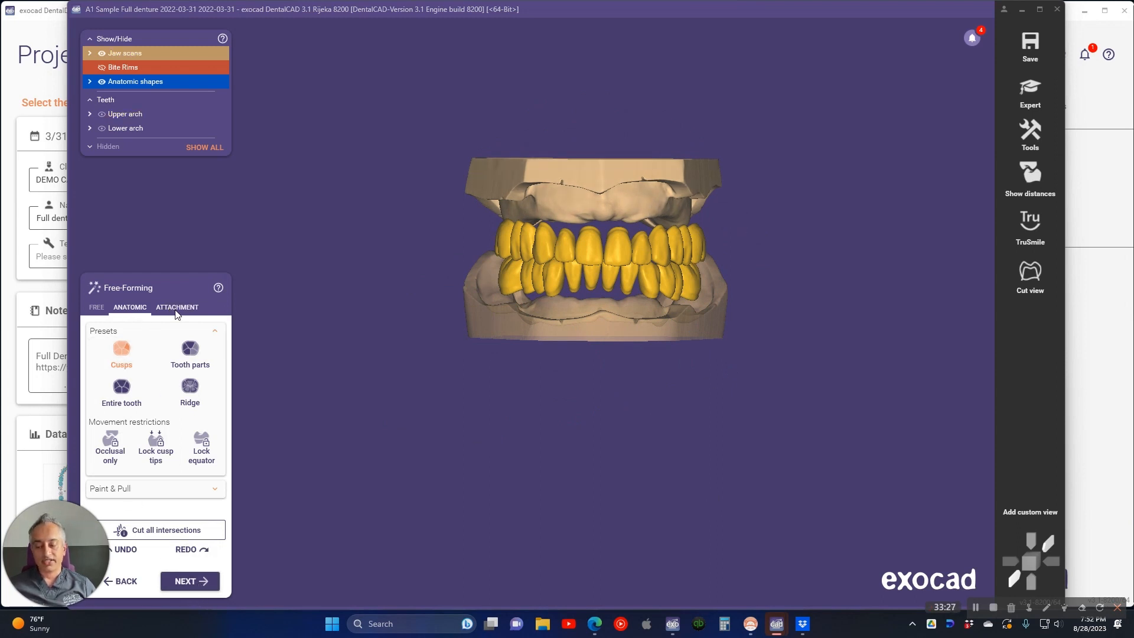
# Make a small free-forming adjustment to a lower left posterior tooth using the anatomic Tooth parts preset
pyautogui.moveTo(651, 374); pyautogui.dragTo(651, 370, button='right')
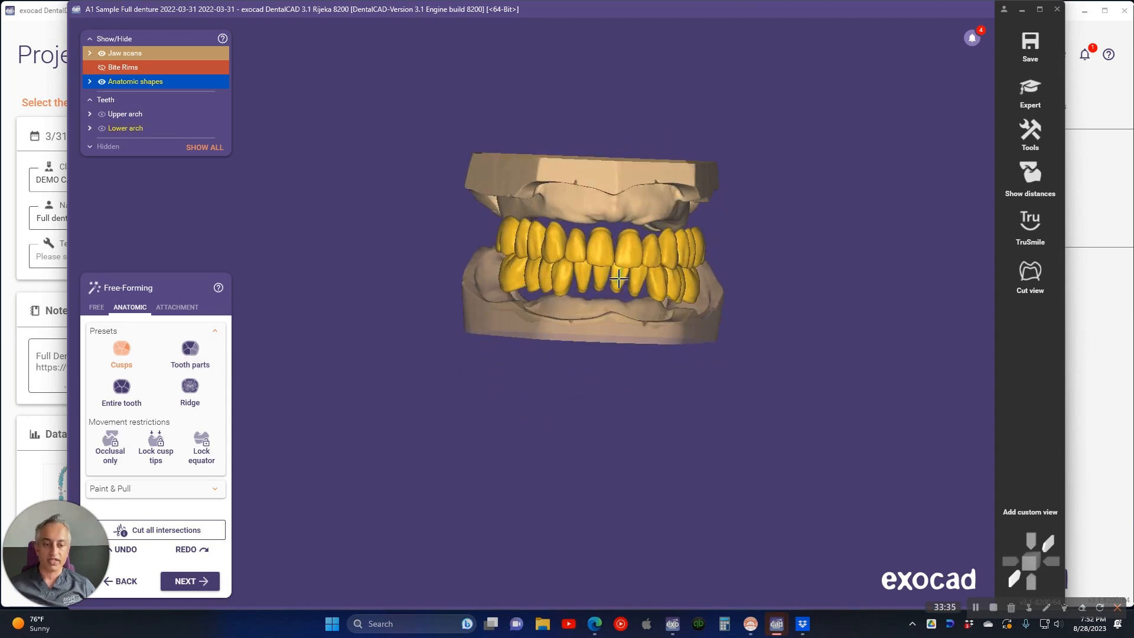
pyautogui.scroll(5, 716, 271)
pyautogui.scroll(2, 715, 270)
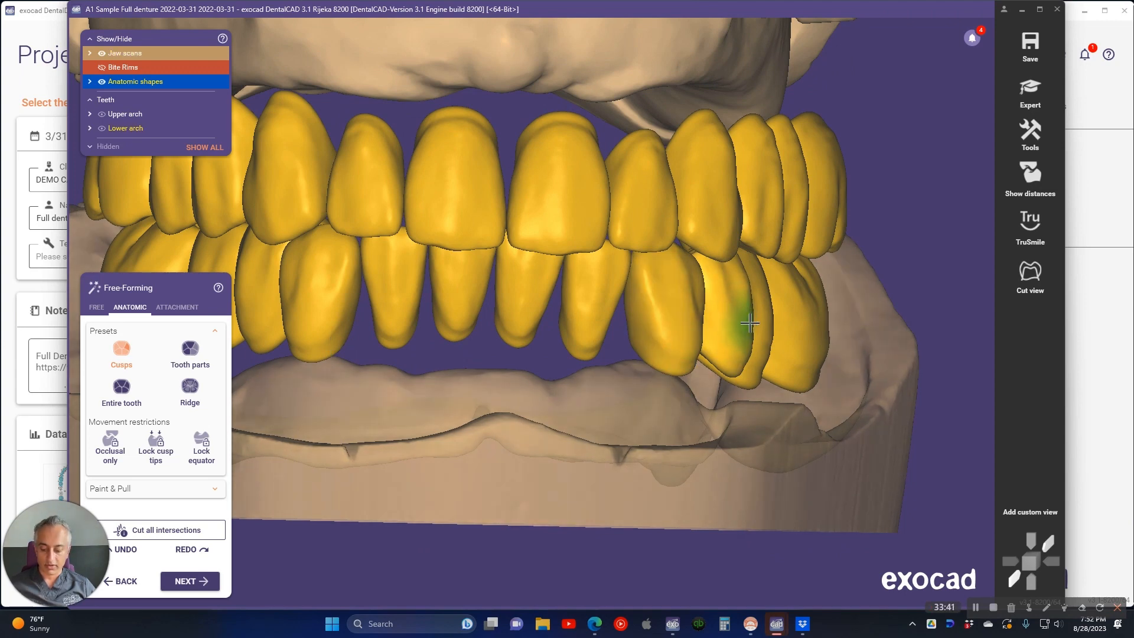
pyautogui.press('2')
pyautogui.moveTo(746, 341); pyautogui.dragTo(743, 345)
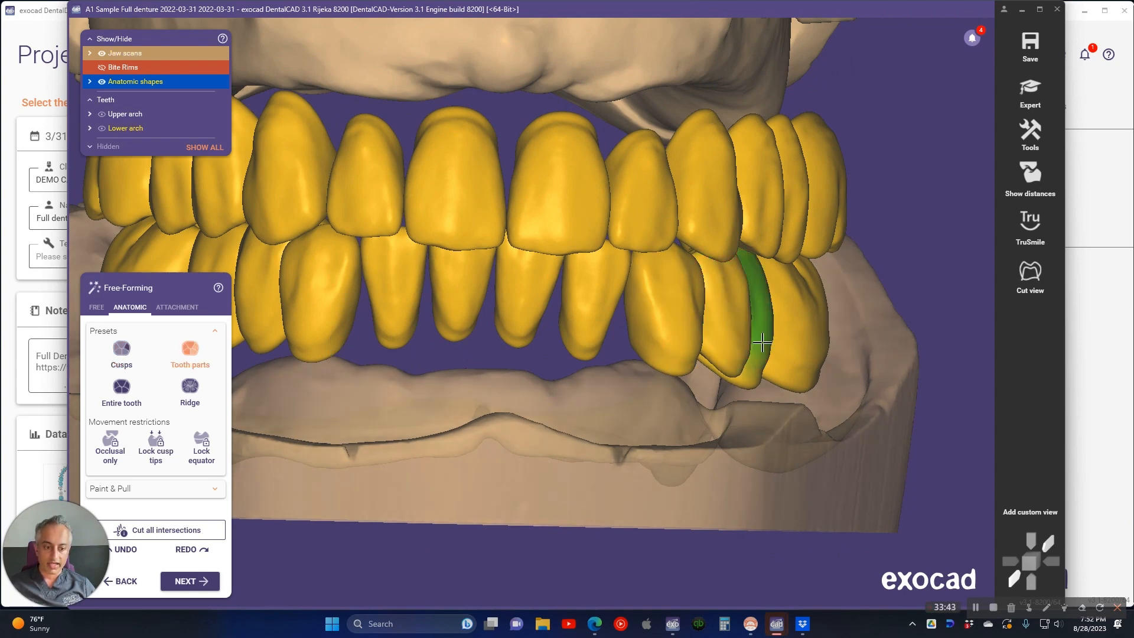
# Review both arches all around, then proceed past the Free-Forming adaptation options to the denture base bottom design
pyautogui.moveTo(768, 341); pyautogui.dragTo(465, 324, button='right')
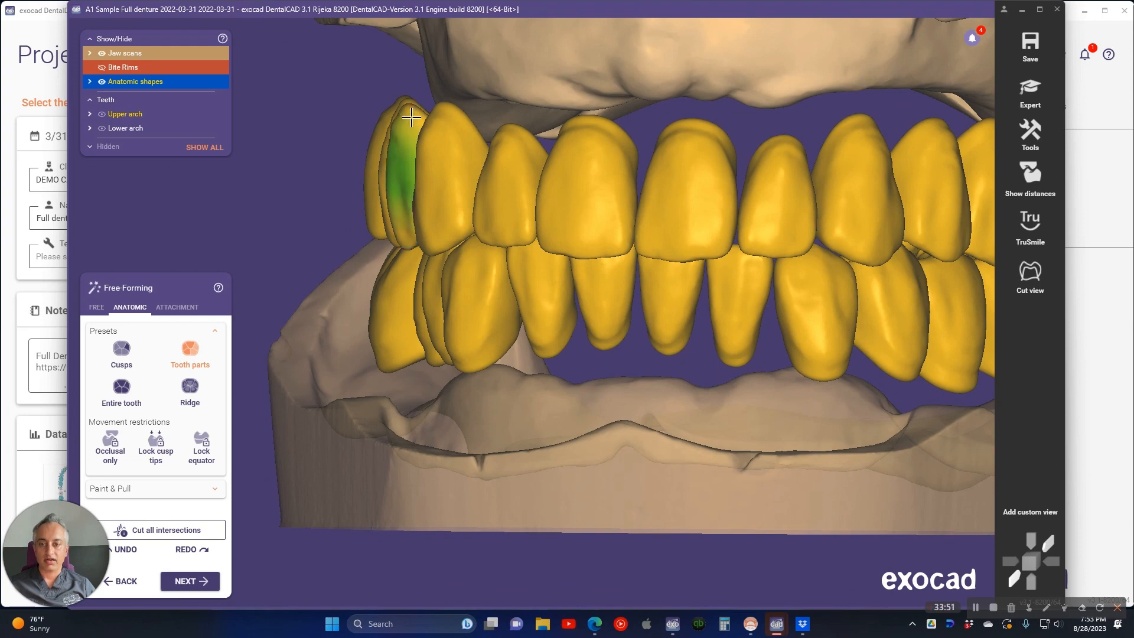
pyautogui.moveTo(492, 210); pyautogui.dragTo(454, 298, button='right')
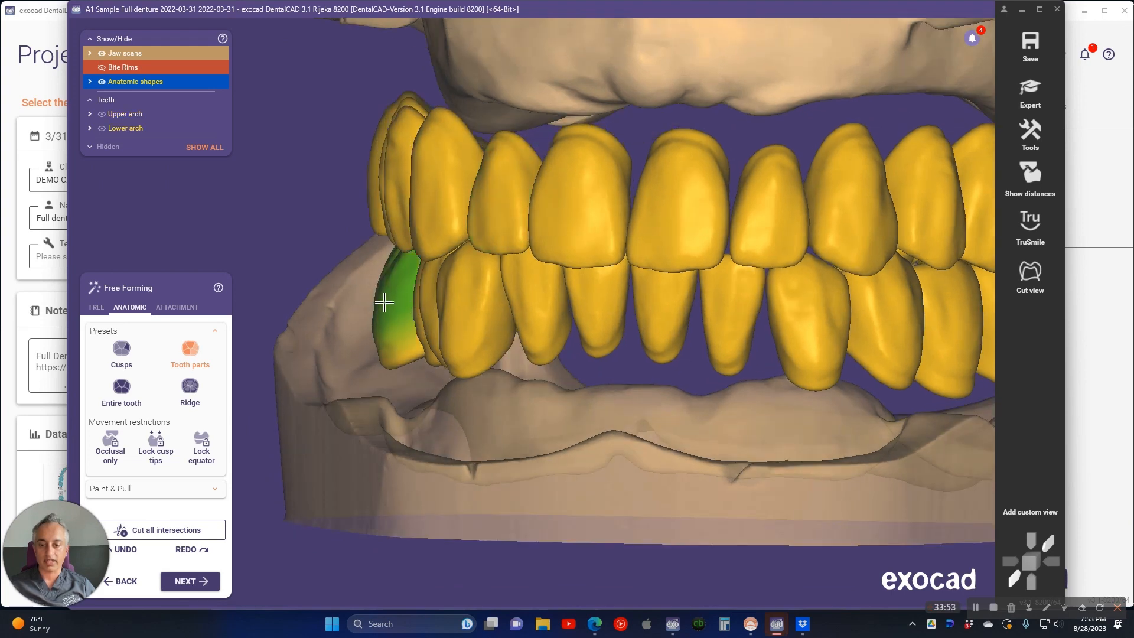
pyautogui.scroll(-5, 620, 210)
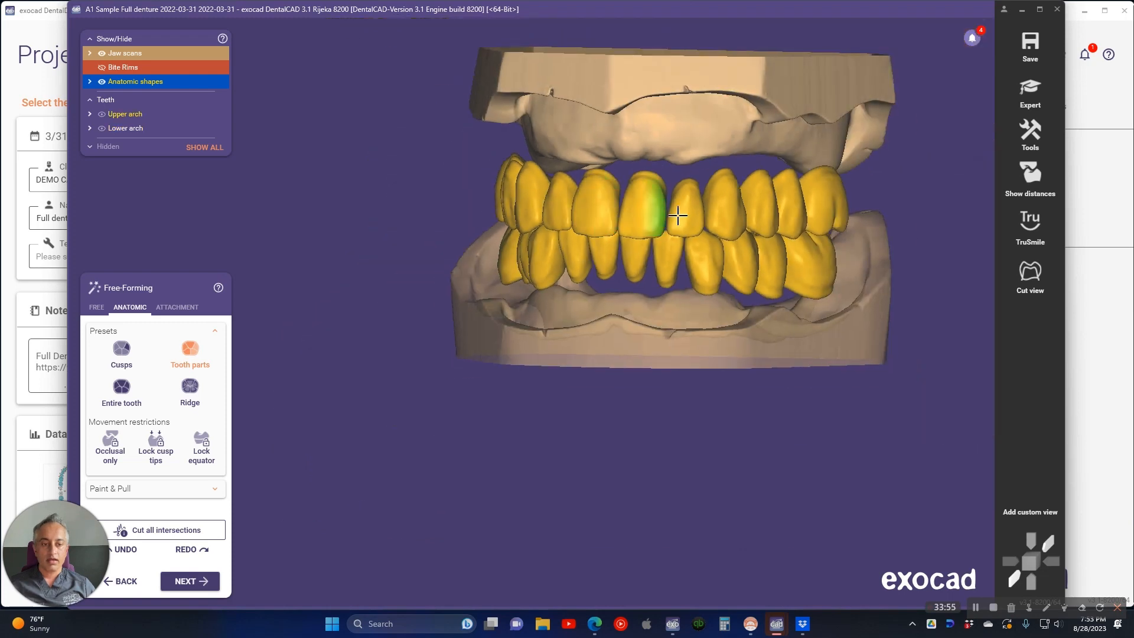
pyautogui.moveTo(676, 215); pyautogui.dragTo(780, 211, button='right')
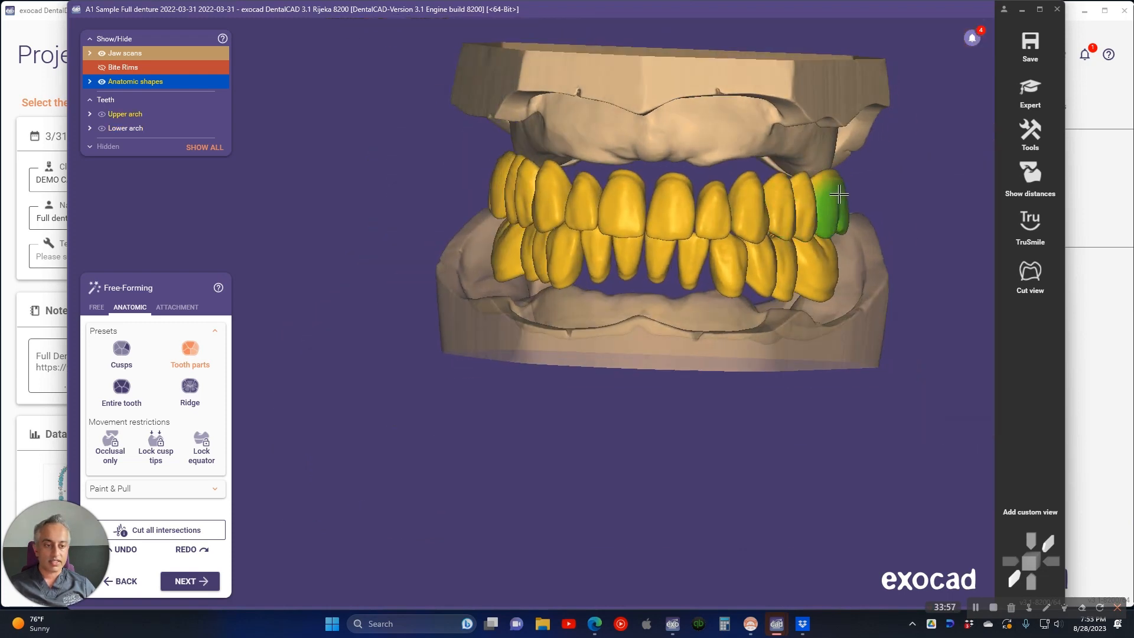
pyautogui.scroll(-3, 714, 264)
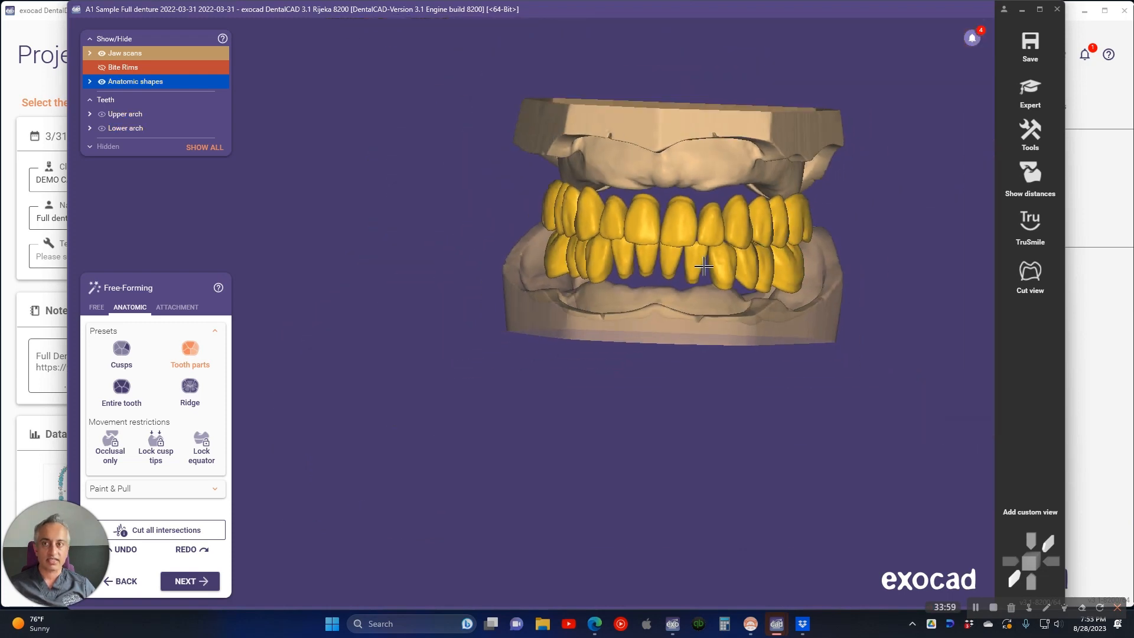
pyautogui.moveTo(703, 262); pyautogui.dragTo(714, 232, button='right')
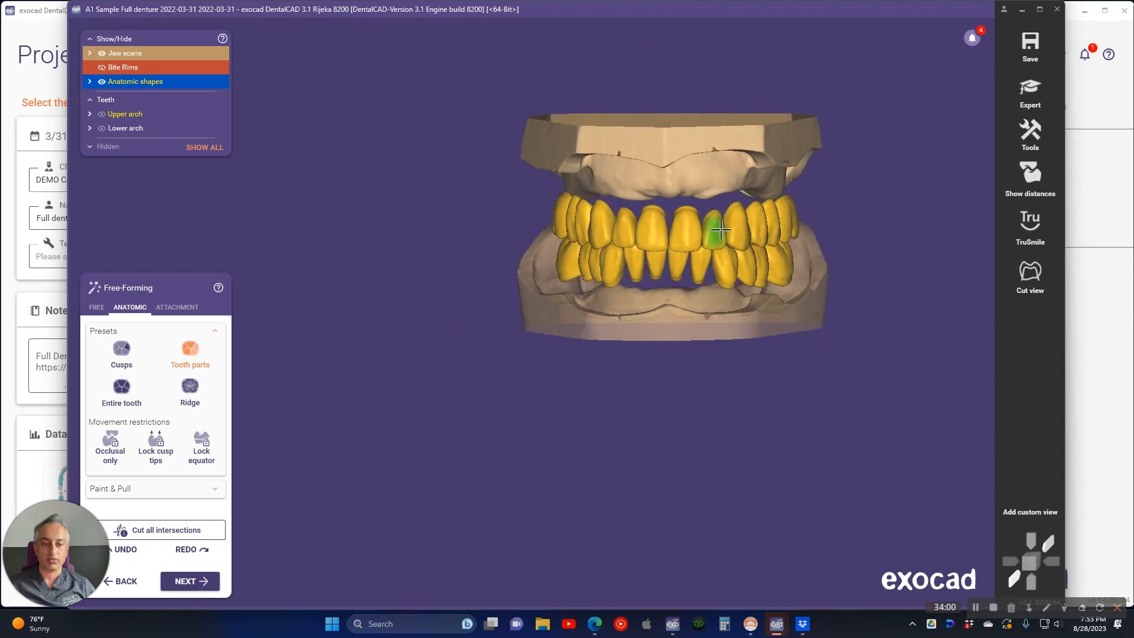
pyautogui.click(200, 584)
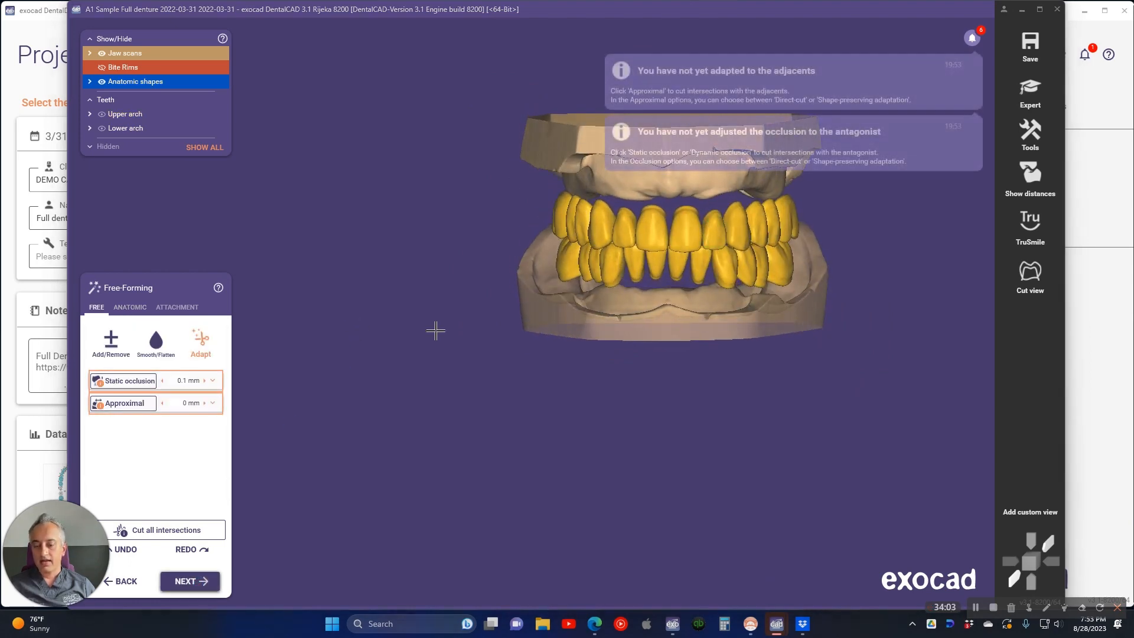
pyautogui.moveTo(637, 347); pyautogui.dragTo(532, 425, button='middle')
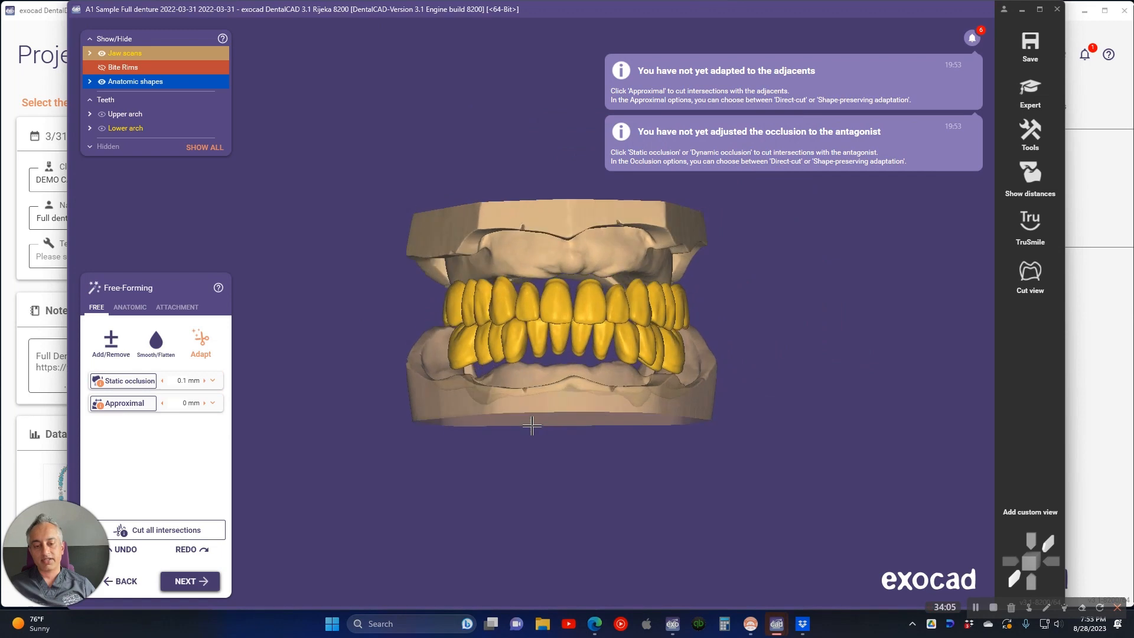
pyautogui.click(183, 581)
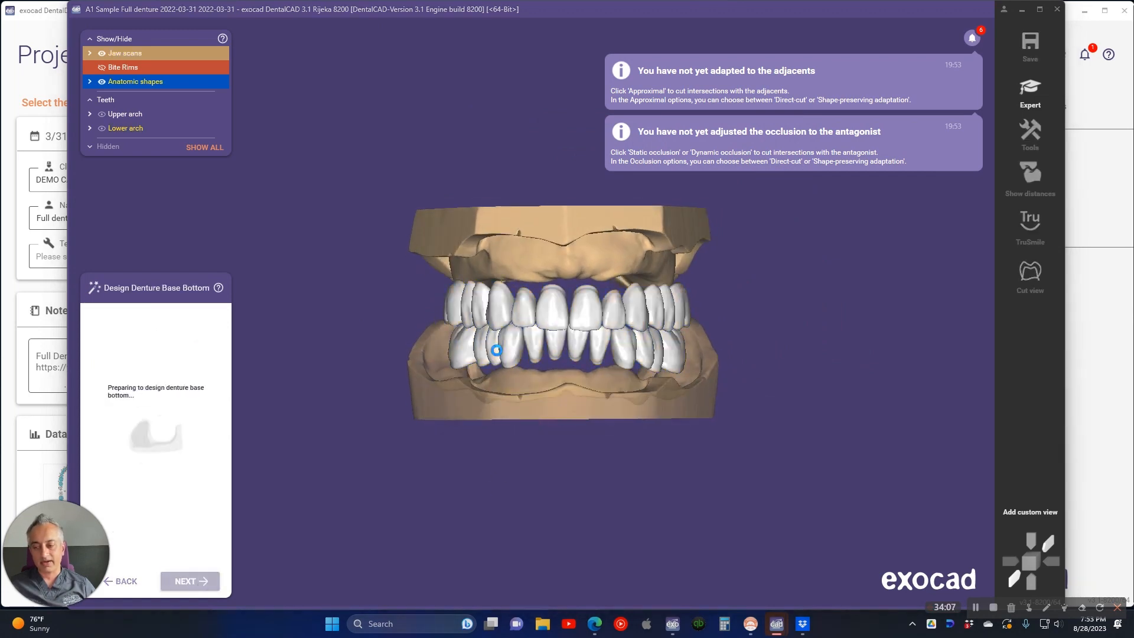
# Generate the upper denture base bottom using 0.03 mm offset, -10° angle and 0.1 mm allowed undercuts
pyautogui.scroll(-5, 530, 206)
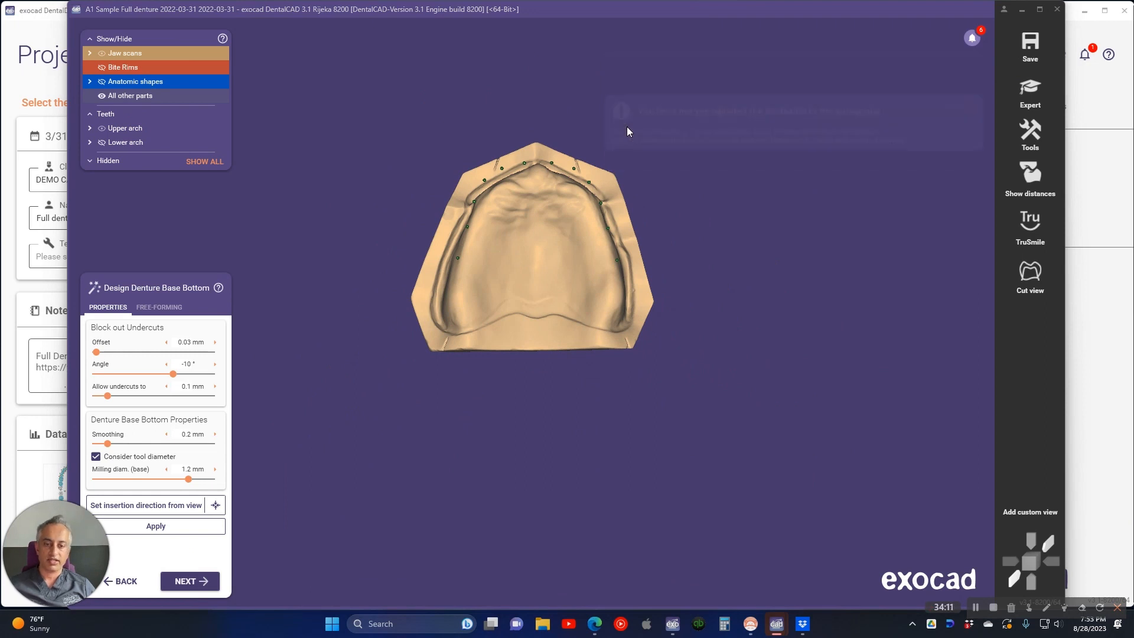
pyautogui.moveTo(513, 93); pyautogui.dragTo(514, 92, button='right')
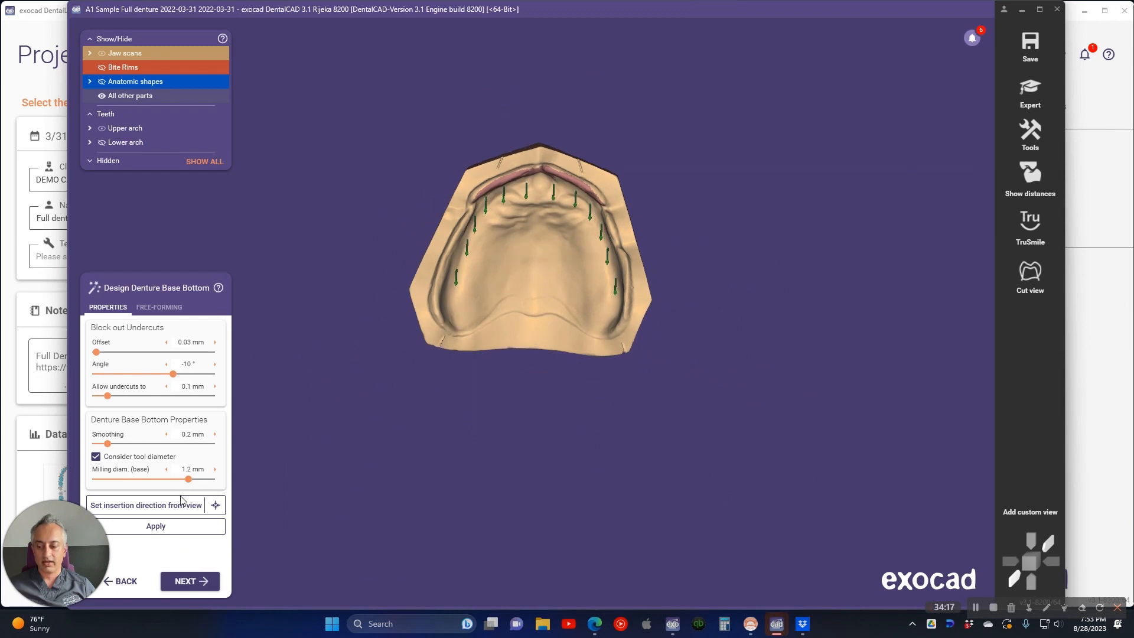
pyautogui.click(175, 521)
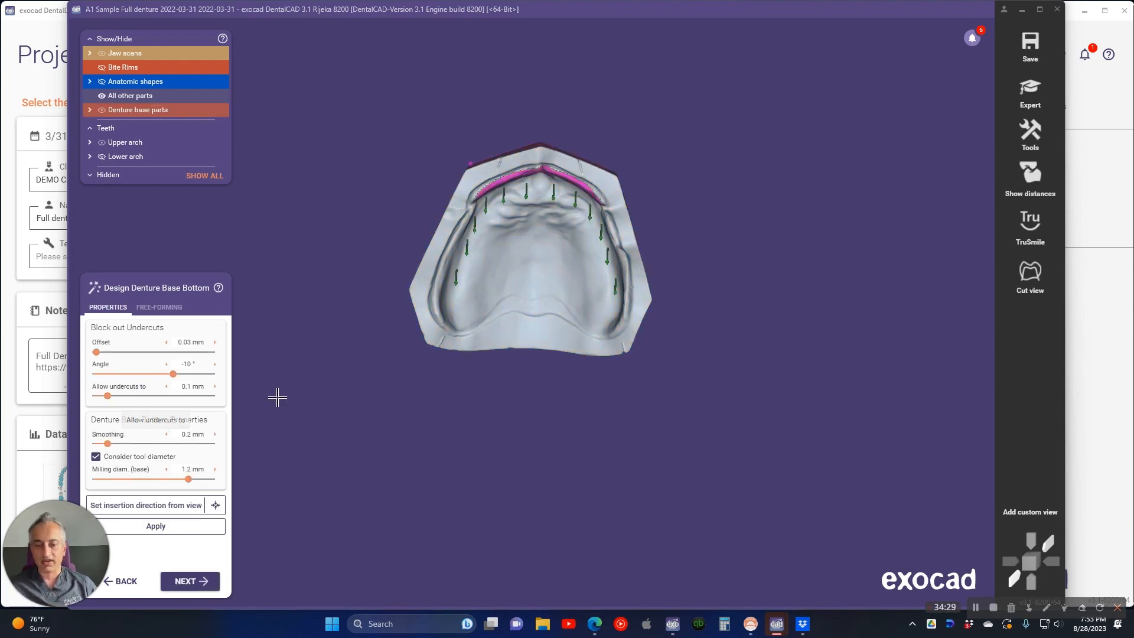
# Set the upper jaw's insertion direction from a tilted palatal view and reapply the denture base bottom
pyautogui.moveTo(277, 397); pyautogui.dragTo(542, 176, button='right')
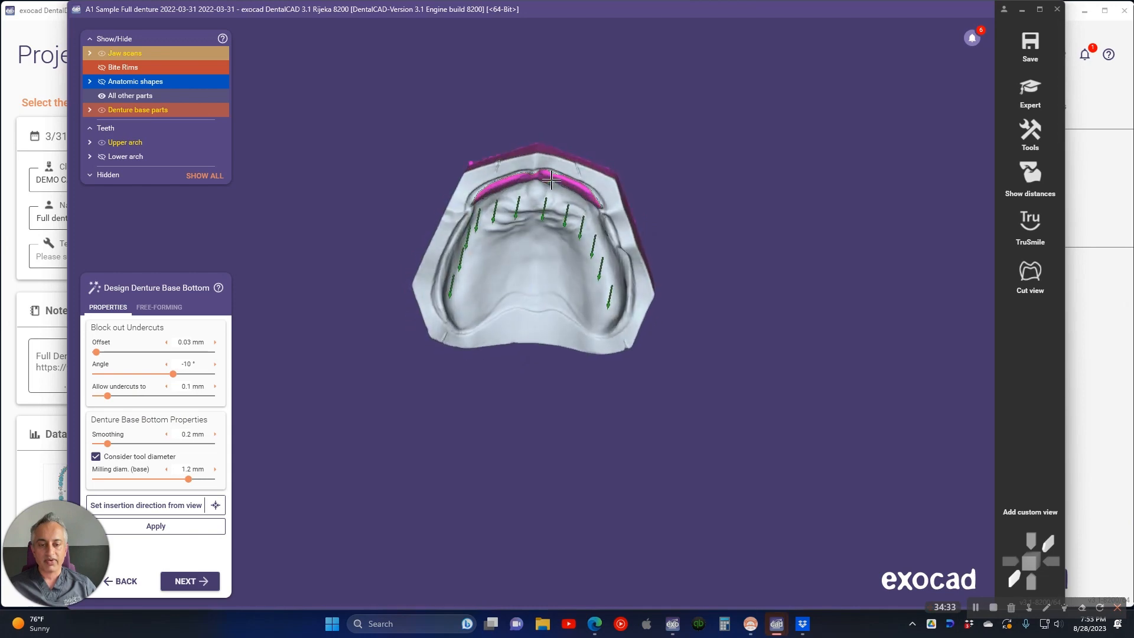
pyautogui.scroll(4, 519, 228)
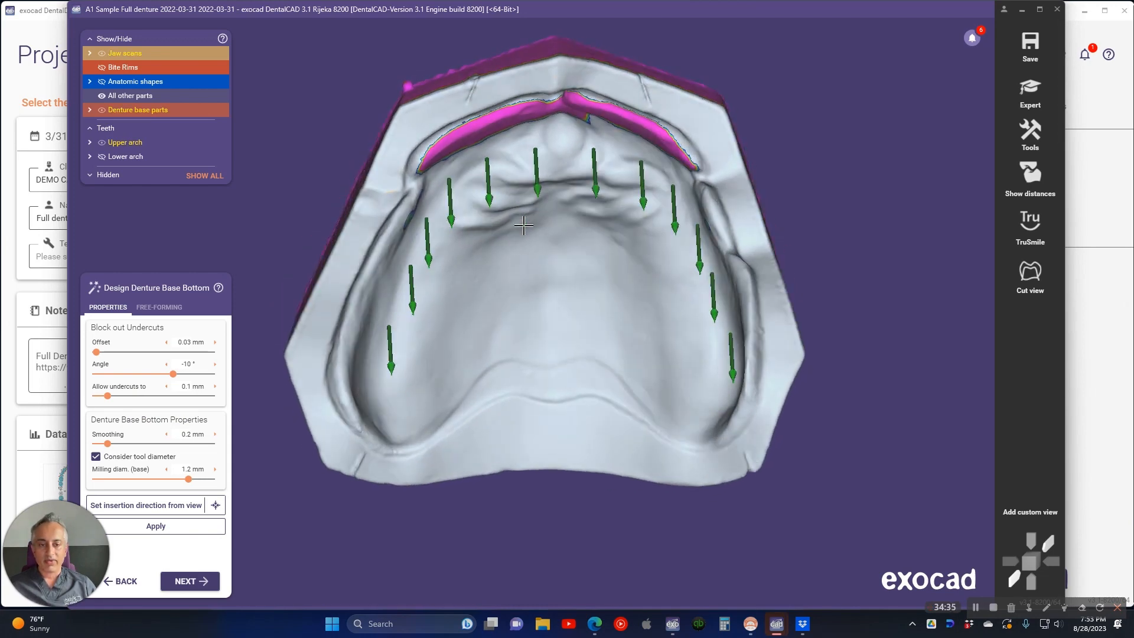
pyautogui.moveTo(524, 226); pyautogui.dragTo(518, 230, button='right')
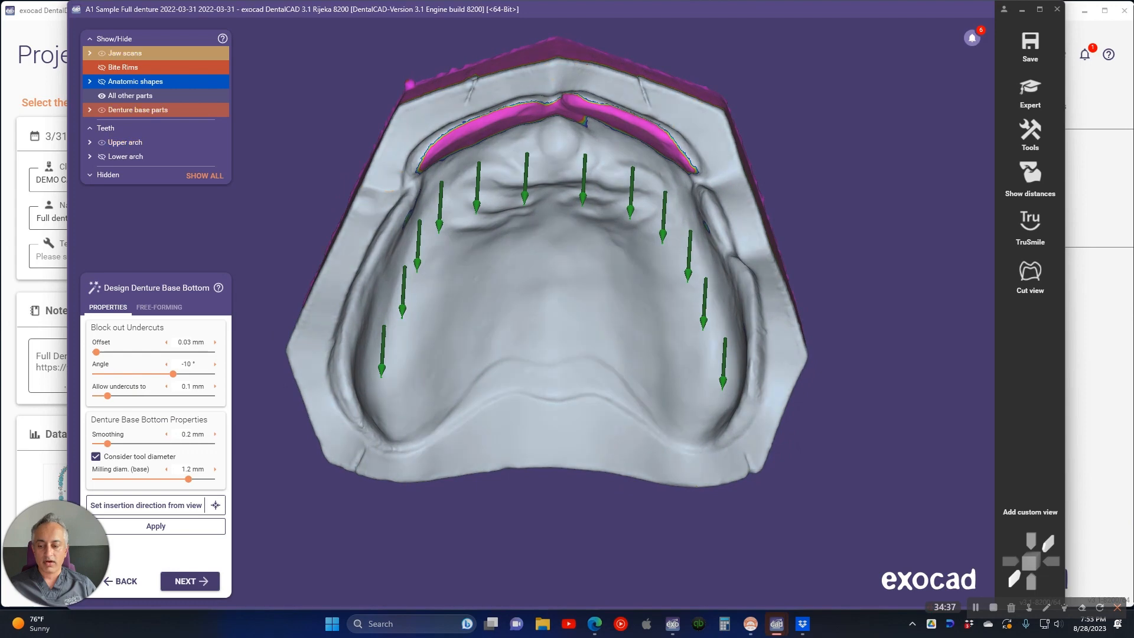
pyautogui.click(189, 506)
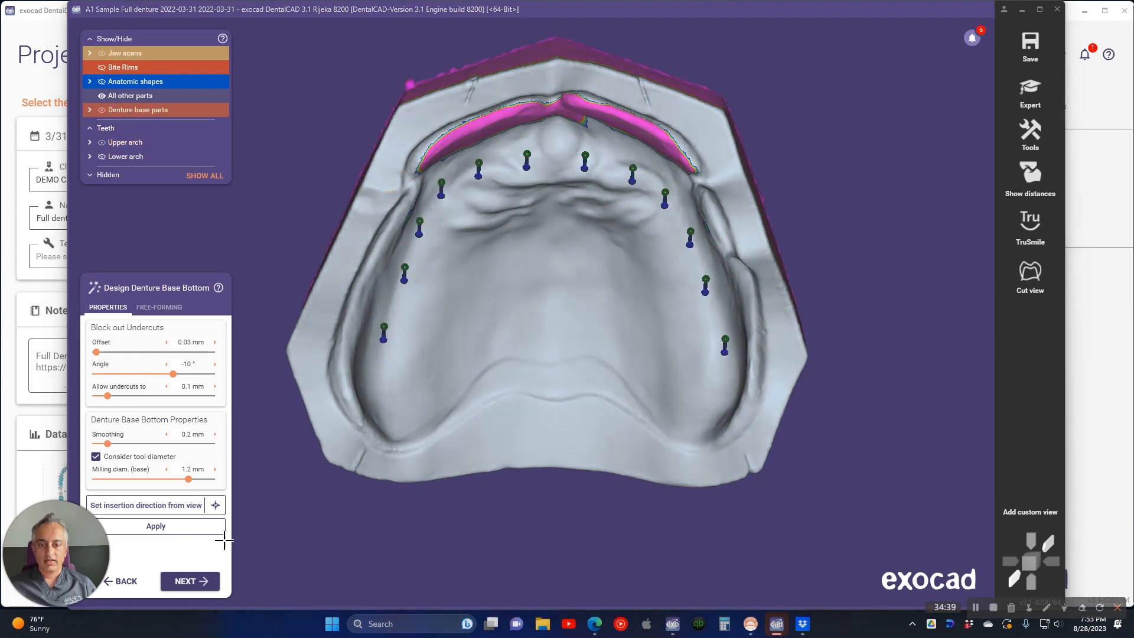
pyautogui.click(160, 527)
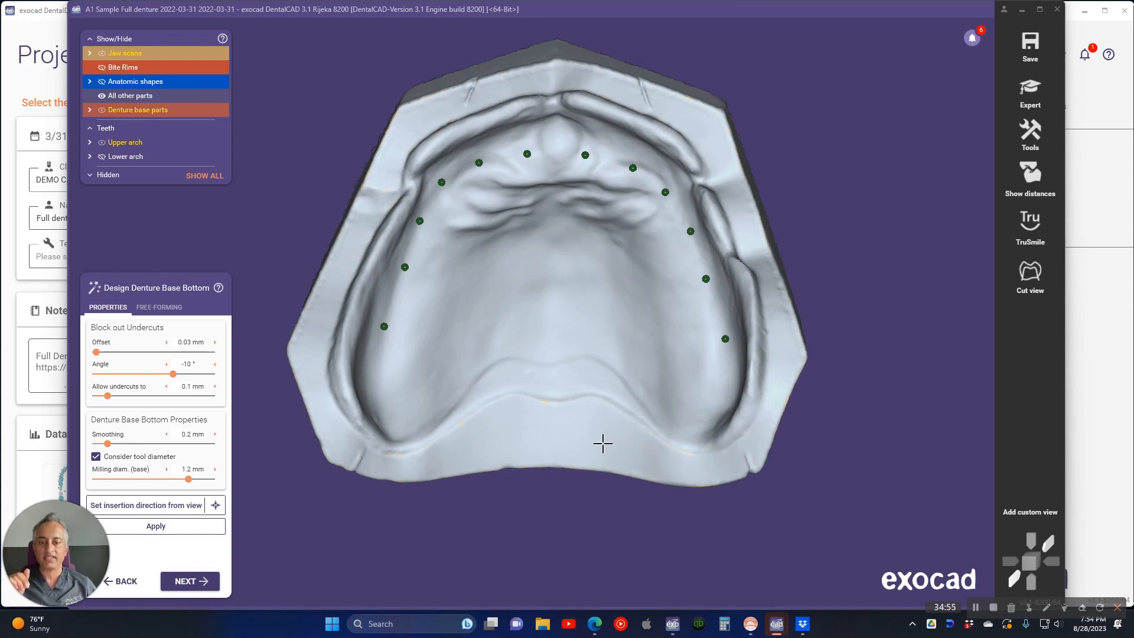
pyautogui.moveTo(603, 443); pyautogui.dragTo(525, 225, button='right')
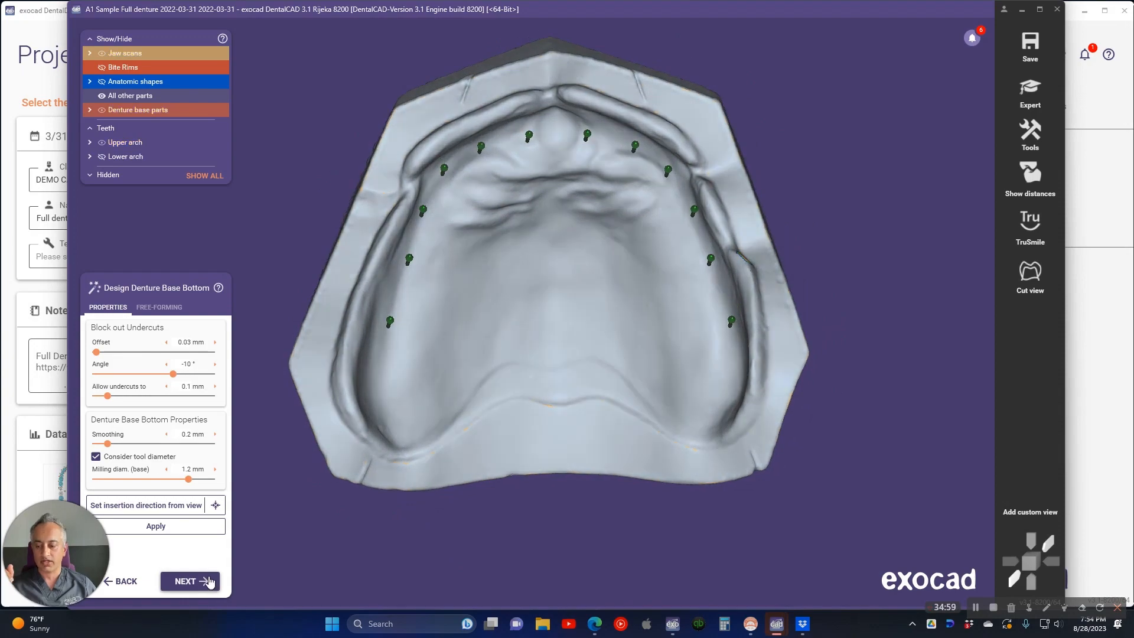
# Proceed to the lower jaw, apply its denture base bottom and inspect the blocked-out undercuts
pyautogui.click(183, 580)
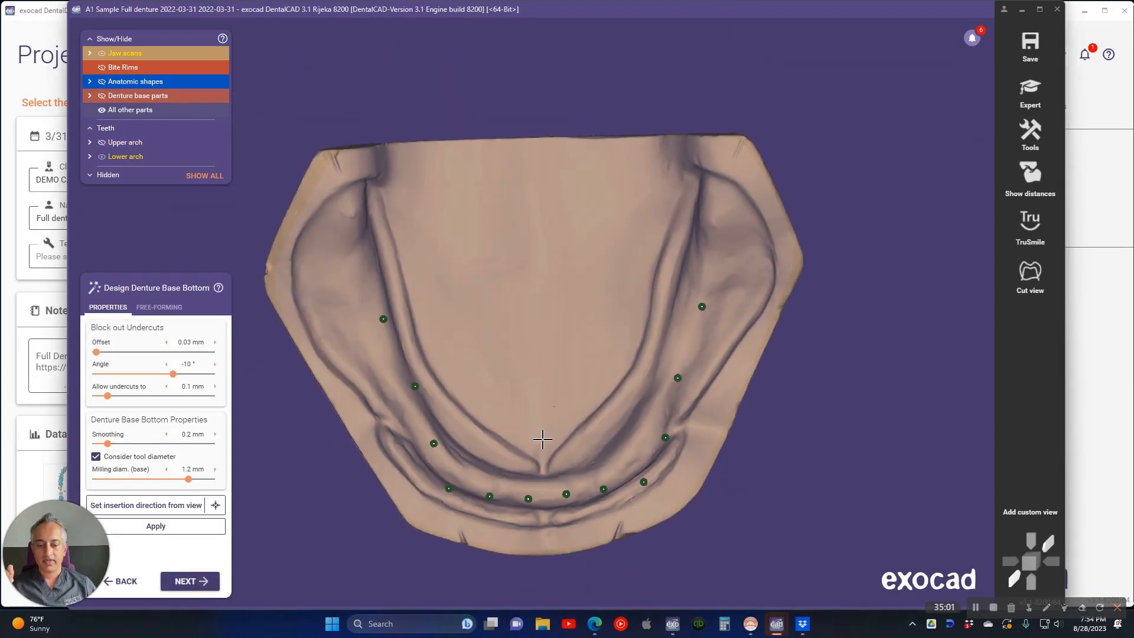
pyautogui.moveTo(542, 440); pyautogui.dragTo(538, 431, button='right')
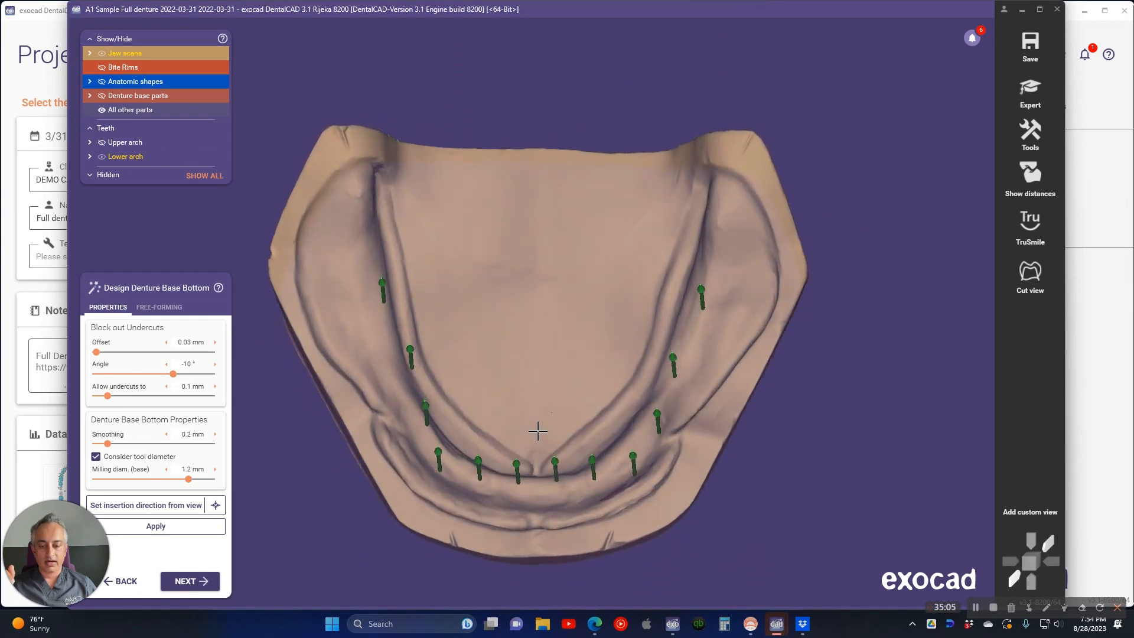
pyautogui.click(188, 527)
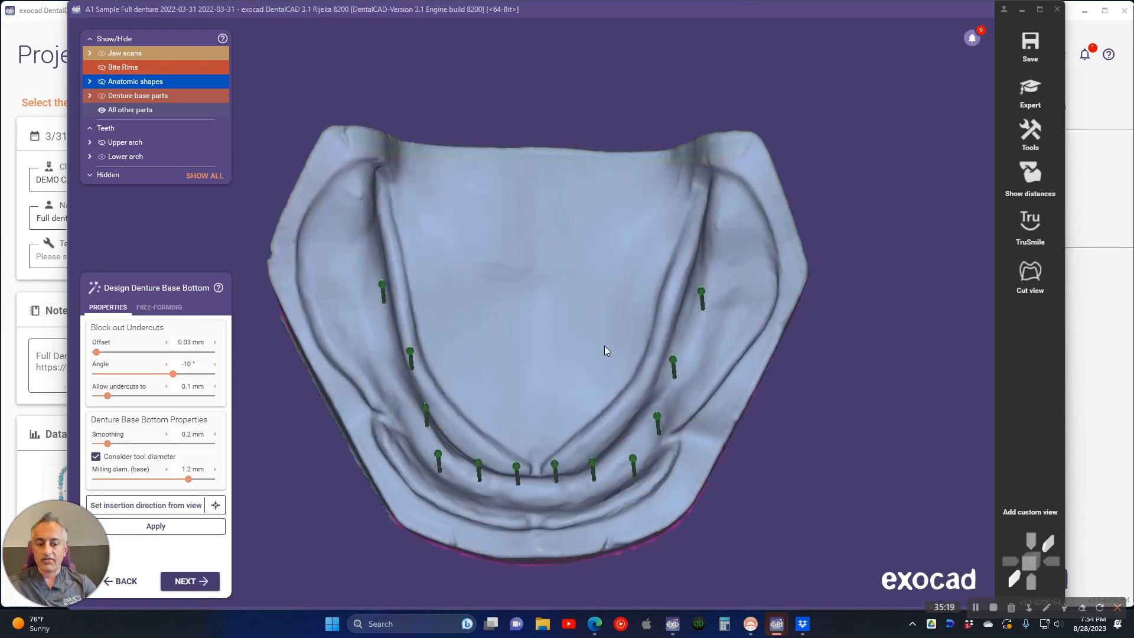
pyautogui.moveTo(507, 291); pyautogui.dragTo(496, 301, button='right')
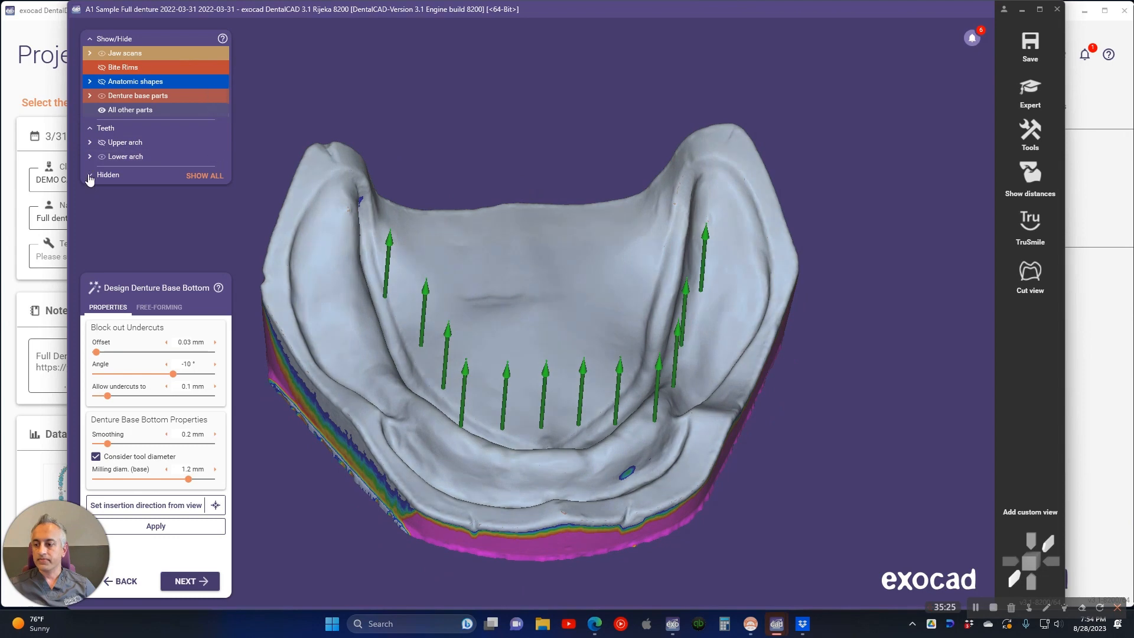
# Hide the lower jaw scan, show the upper jaw scan and proceed to the denture base top design
pyautogui.click(90, 156)
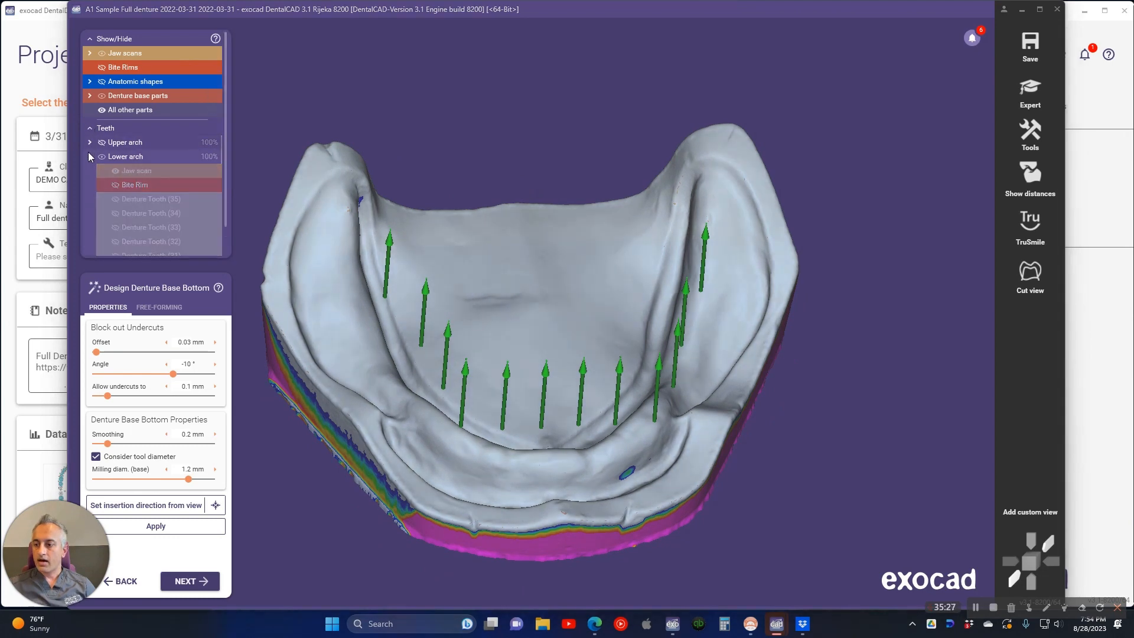
pyautogui.click(90, 82)
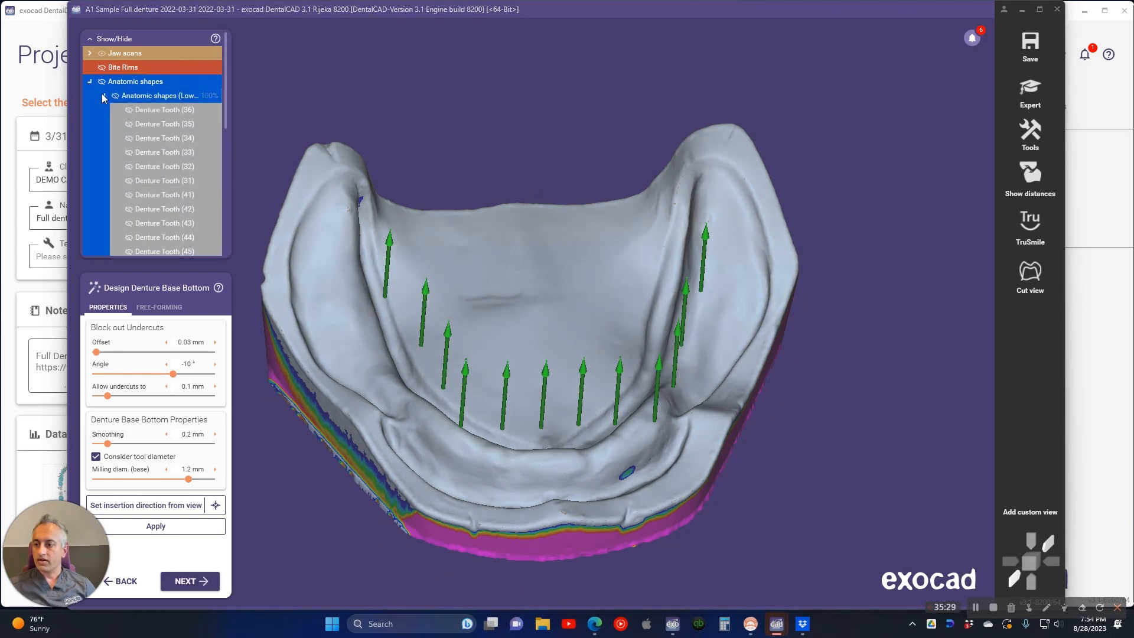
pyautogui.click(103, 97)
pyautogui.click(103, 110)
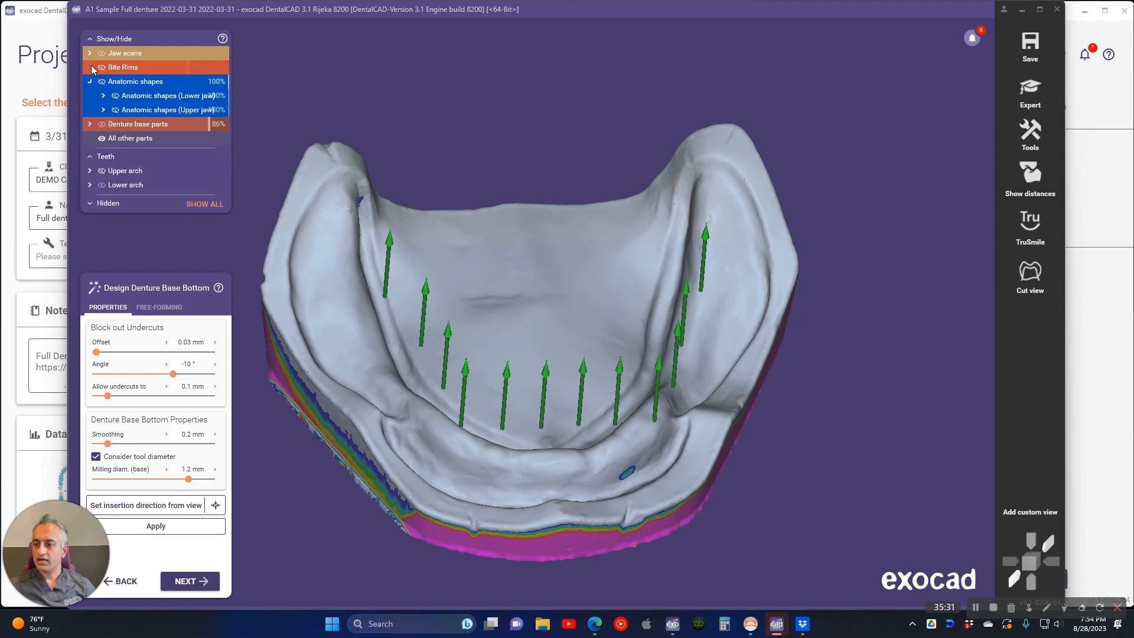
pyautogui.click(114, 55)
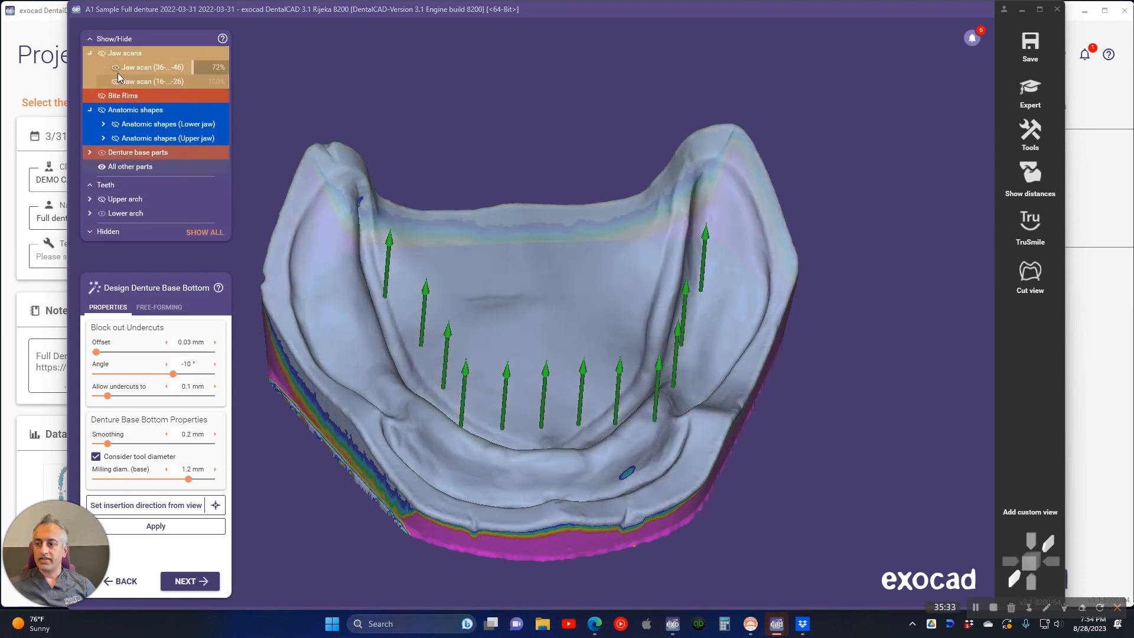
pyautogui.click(116, 81)
pyautogui.click(116, 82)
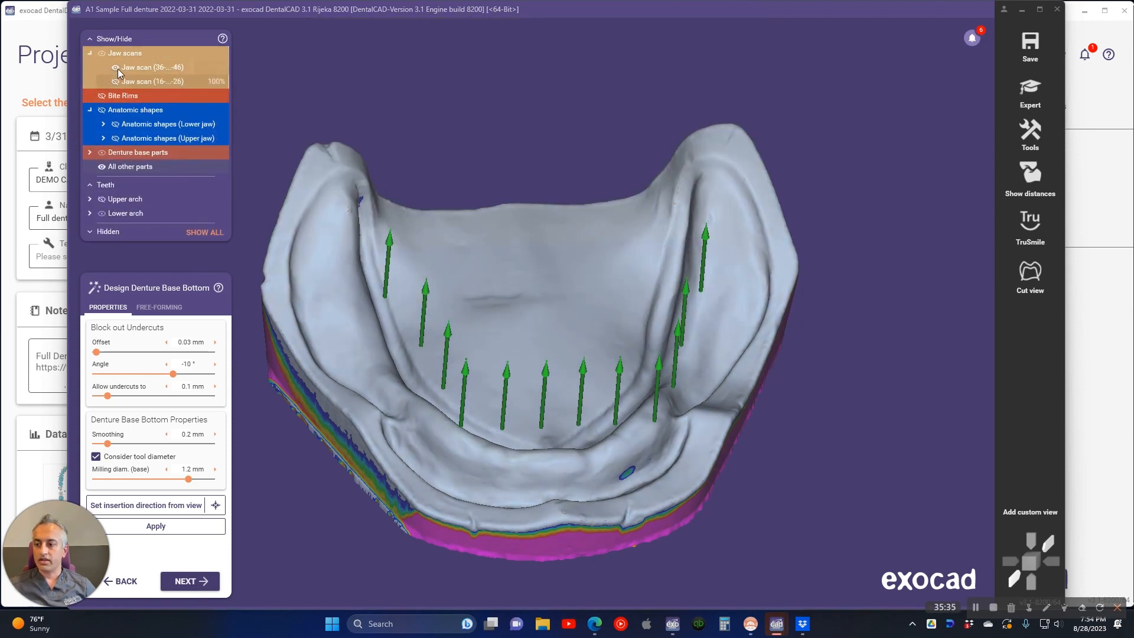
pyautogui.click(117, 84)
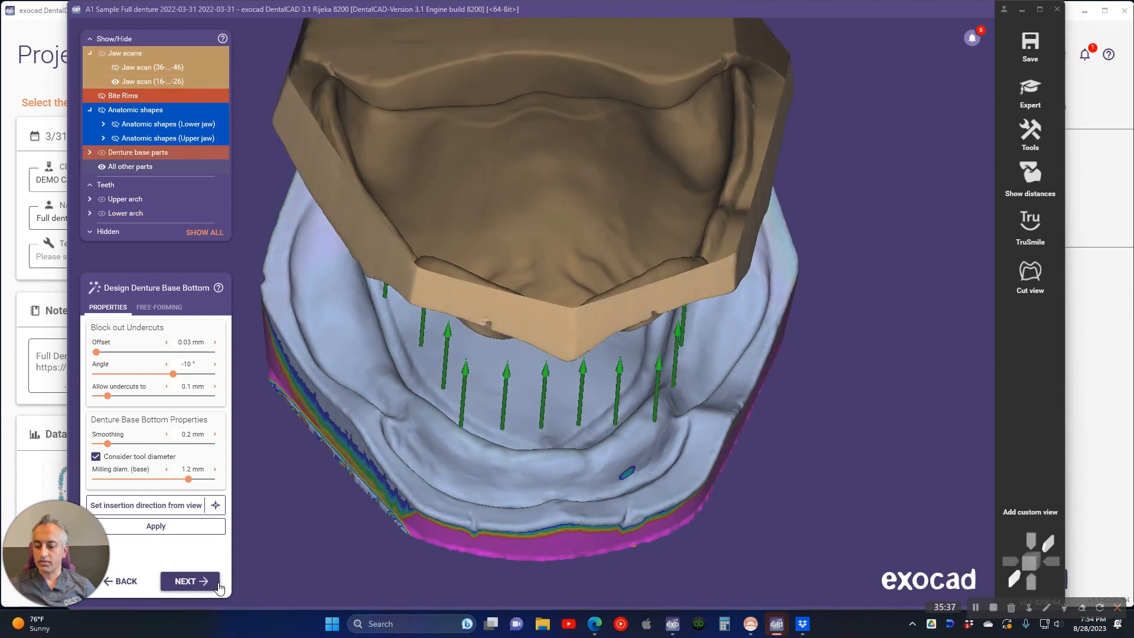
pyautogui.click(217, 579)
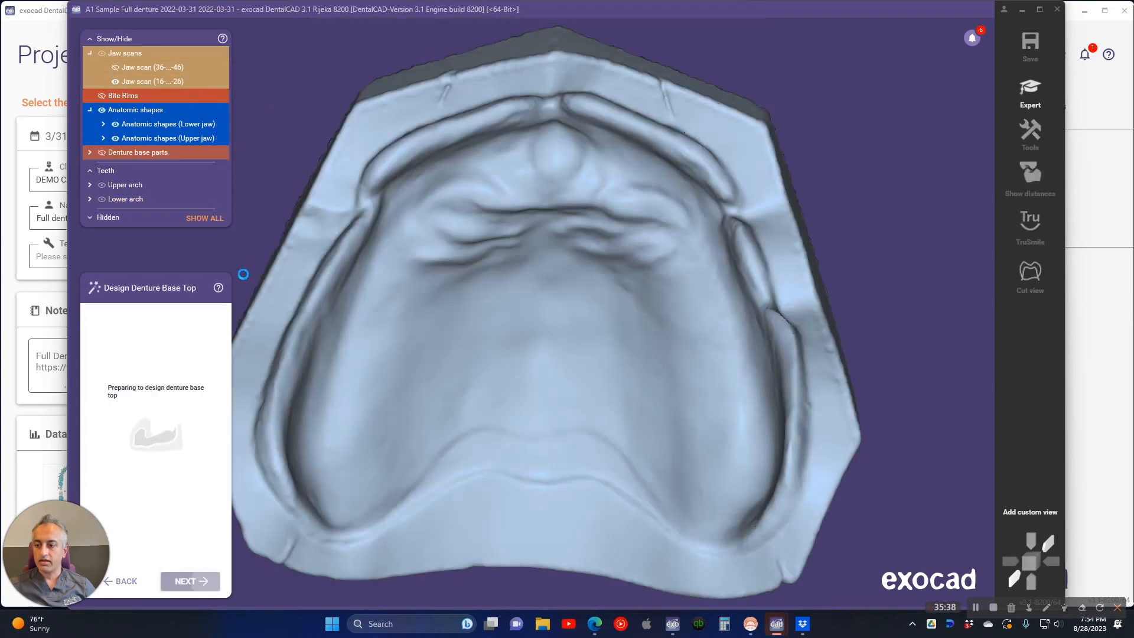
# Compare the upper and lower denture base bottoms with the jaw scans by toggling their visibility
pyautogui.click(90, 152)
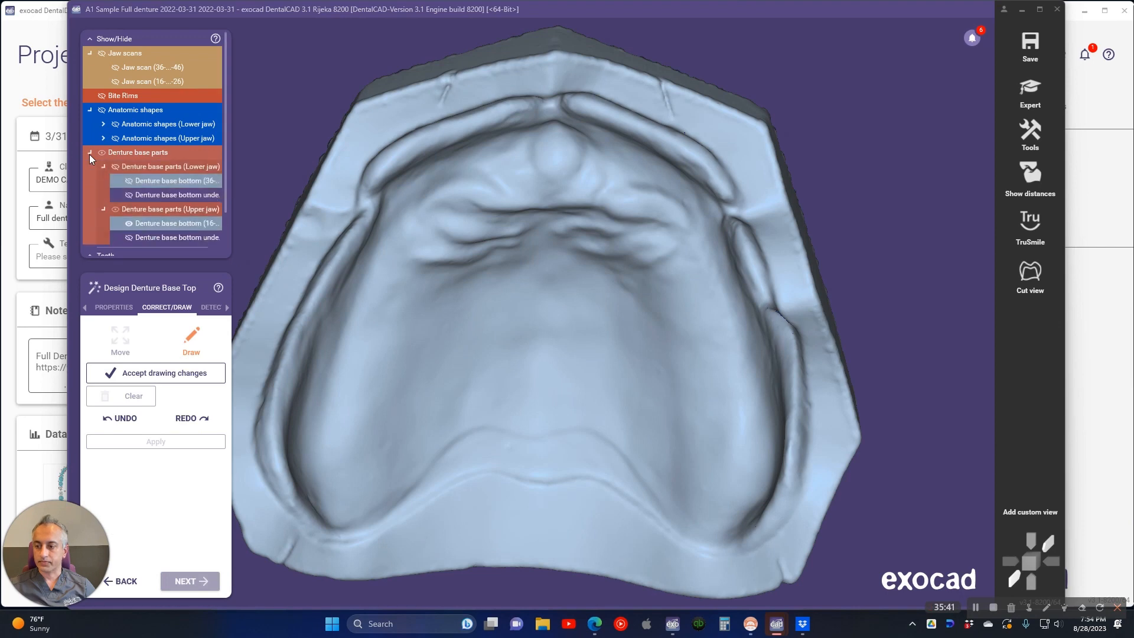
pyautogui.click(128, 182)
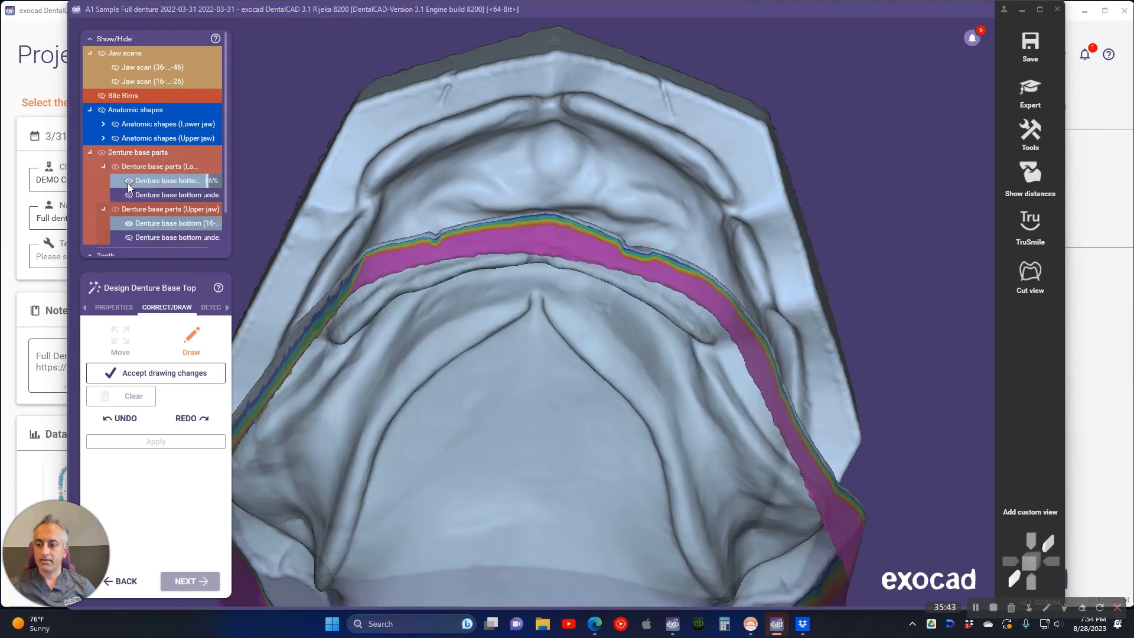
pyautogui.click(129, 223)
pyautogui.click(129, 223)
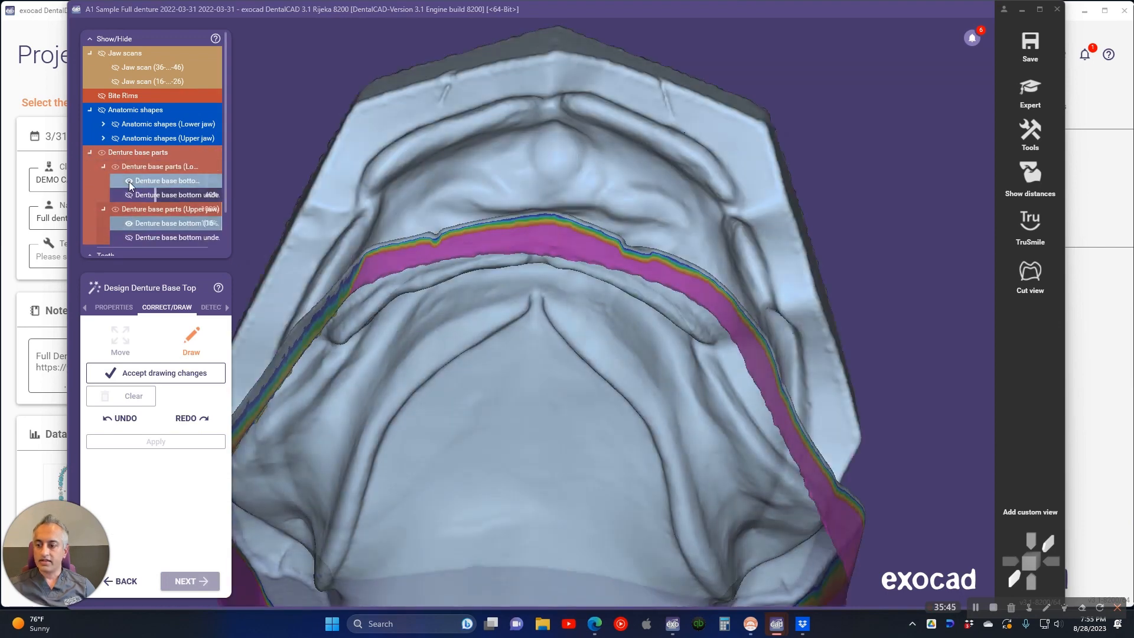
pyautogui.click(129, 181)
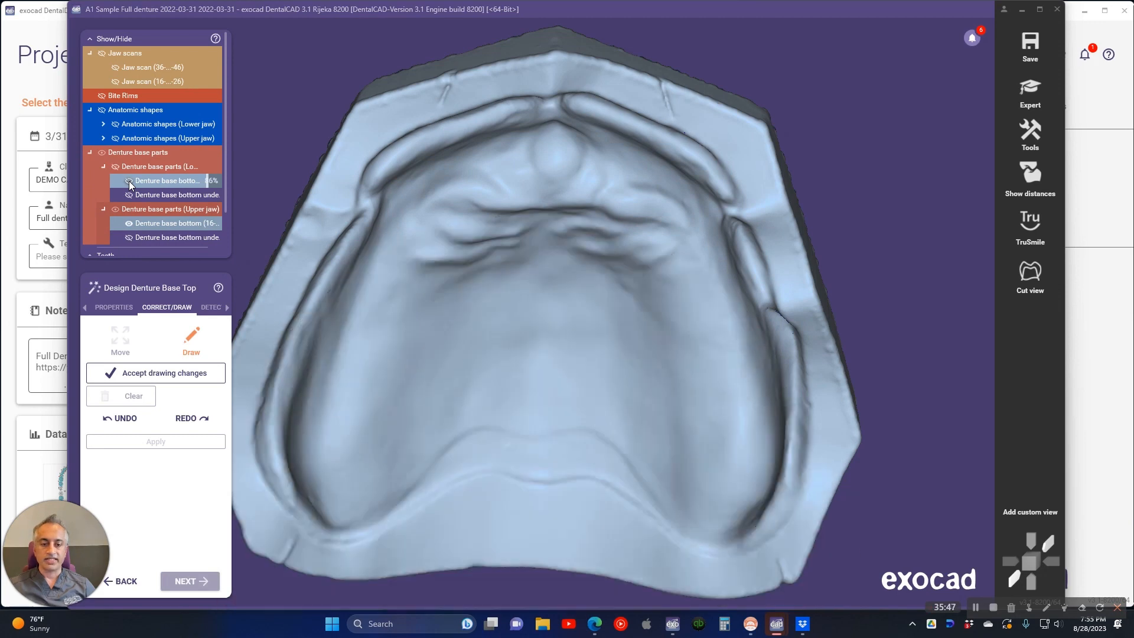
pyautogui.click(102, 52)
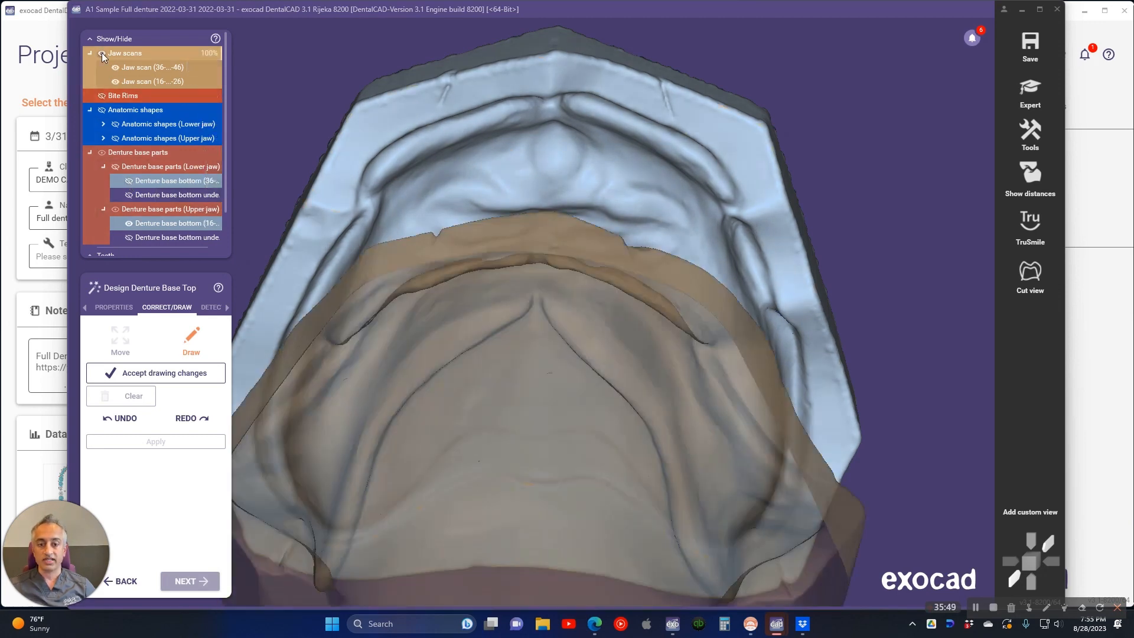
pyautogui.click(102, 52)
pyautogui.click(102, 52)
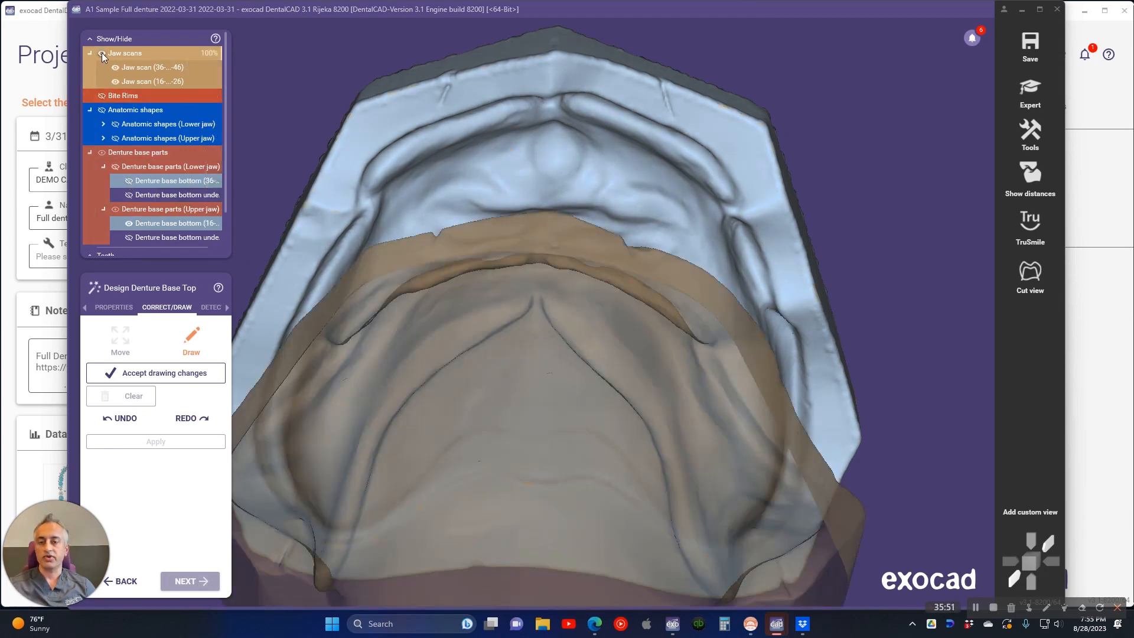
pyautogui.click(101, 53)
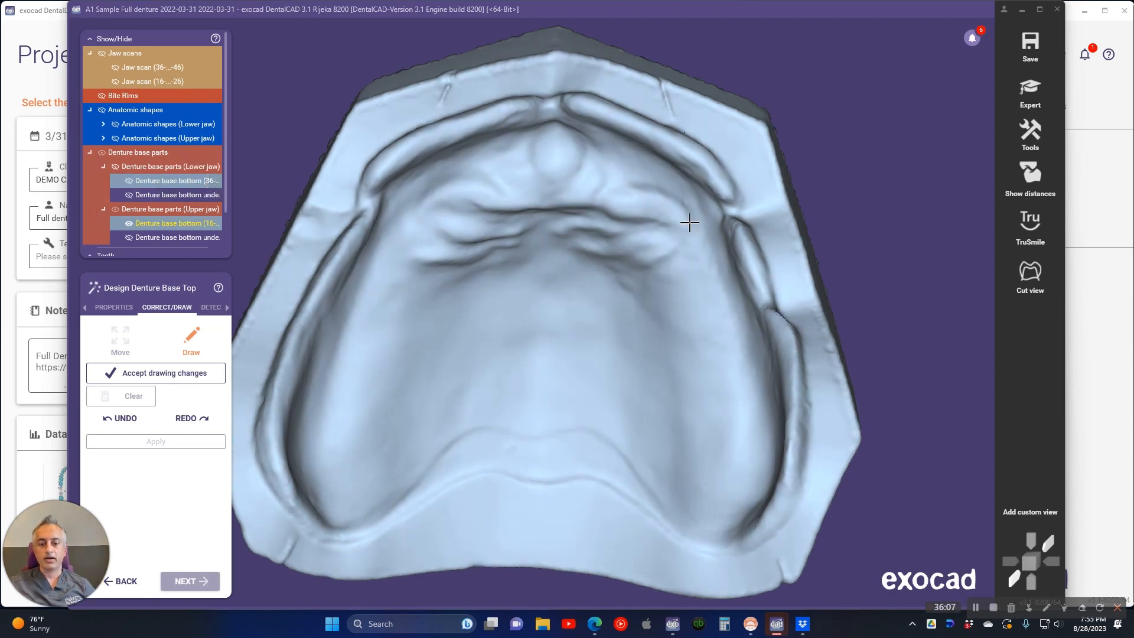
# Draw the posterior border of the upper denture base across the palate, curving around the tuberosity into the vestibule
pyautogui.scroll(-7, 690, 222)
pyautogui.moveTo(690, 223); pyautogui.dragTo(681, 156, button='right')
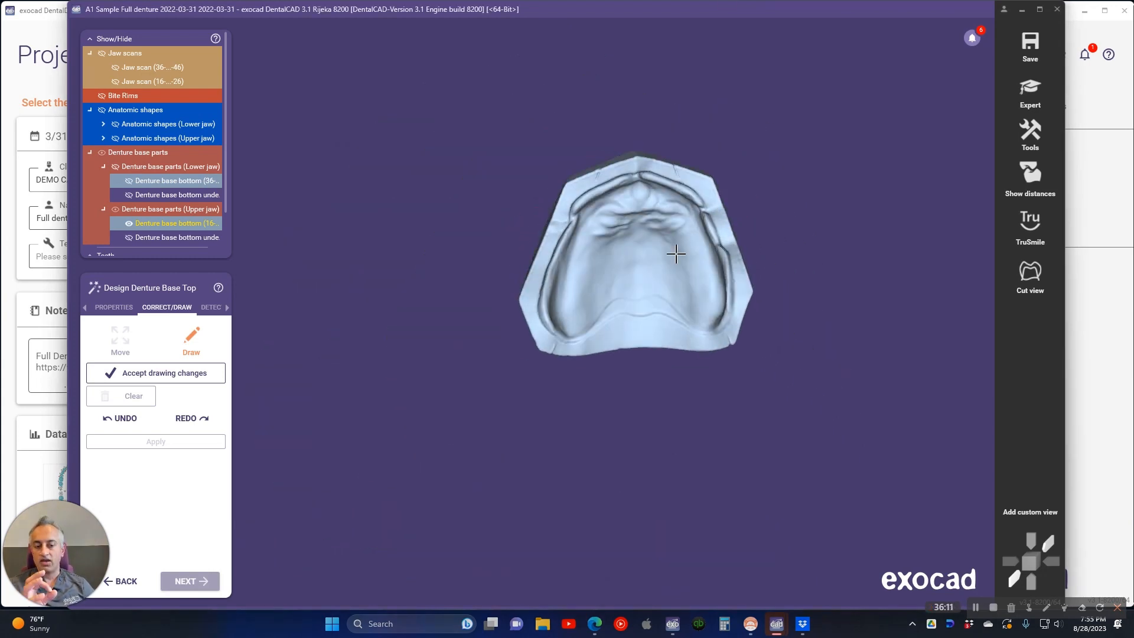
pyautogui.moveTo(650, 226); pyautogui.dragTo(565, 216, button='right')
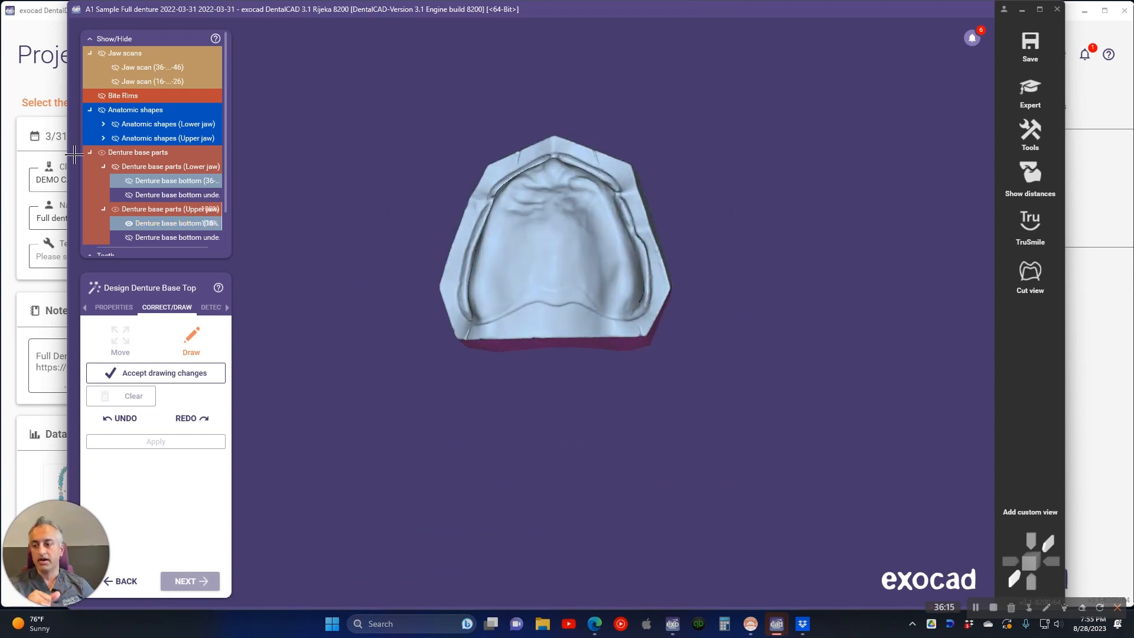
pyautogui.moveTo(422, 166); pyautogui.dragTo(480, 180, button='right')
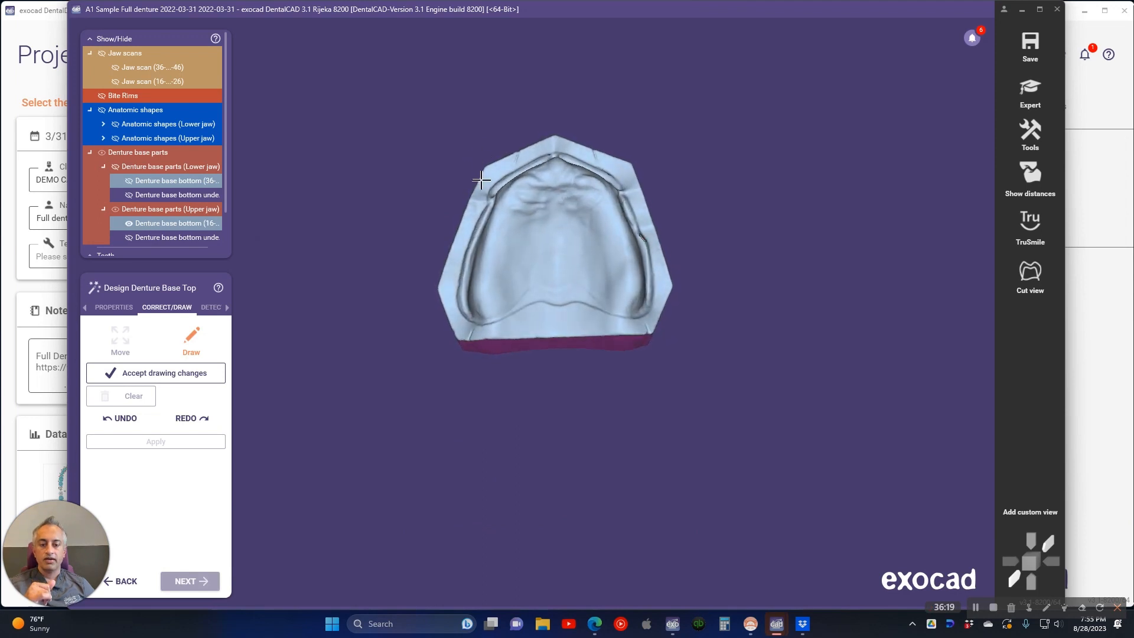
pyautogui.scroll(3, 521, 273)
pyautogui.moveTo(510, 304); pyautogui.dragTo(512, 307, button='right')
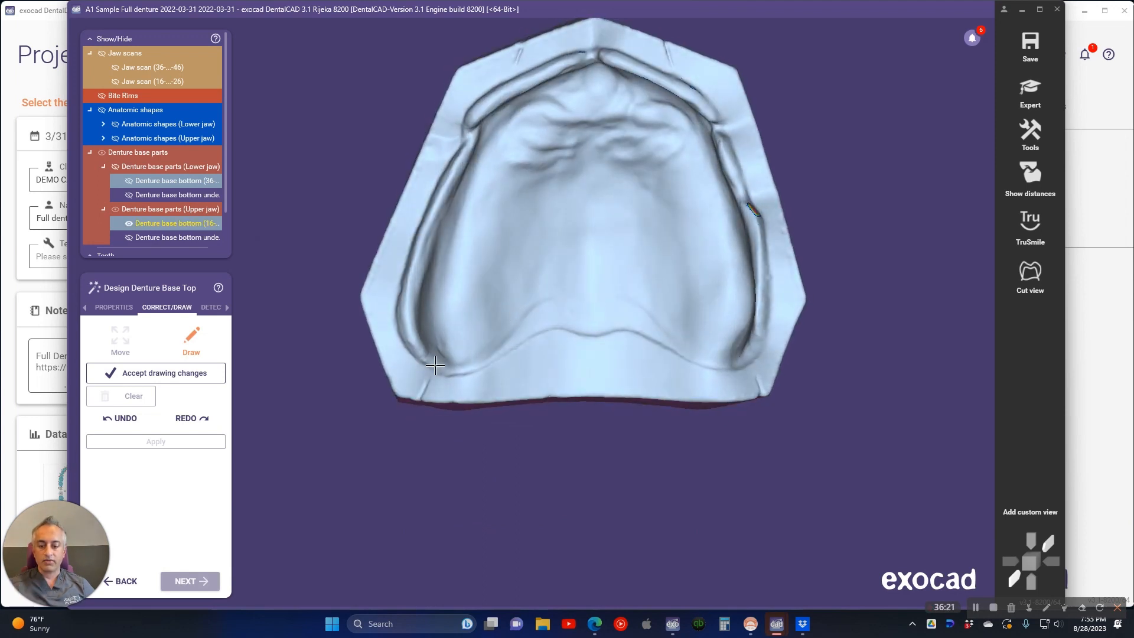
pyautogui.moveTo(435, 366); pyautogui.dragTo(472, 358)
pyautogui.moveTo(532, 302); pyautogui.dragTo(588, 297)
pyautogui.moveTo(670, 306)
pyautogui.mouseDown()
pyautogui.moveTo(673, 327)
pyautogui.moveTo(716, 358)
pyautogui.mouseUp()
pyautogui.moveTo(754, 321); pyautogui.dragTo(757, 317, button='right')
pyautogui.moveTo(757, 317); pyautogui.dragTo(762, 328)
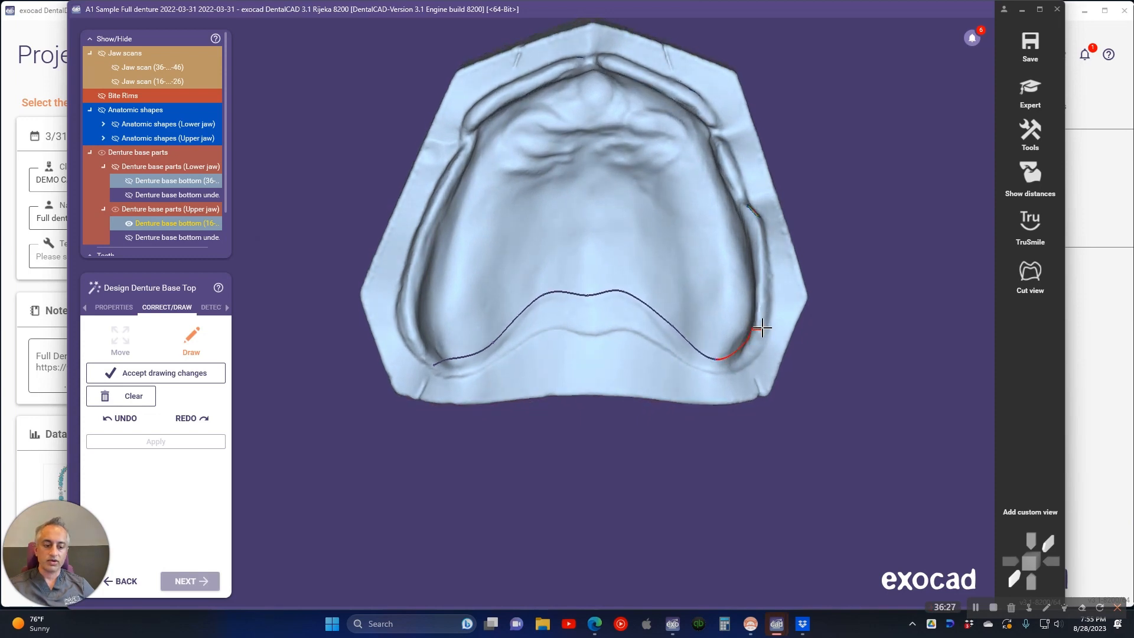
# Draw the upper denture base border along both buccal and labial vestibules, leaving out the frena, back to the posterior starting point
pyautogui.moveTo(762, 258); pyautogui.dragTo(748, 228)
pyautogui.moveTo(750, 187); pyautogui.dragTo(727, 160)
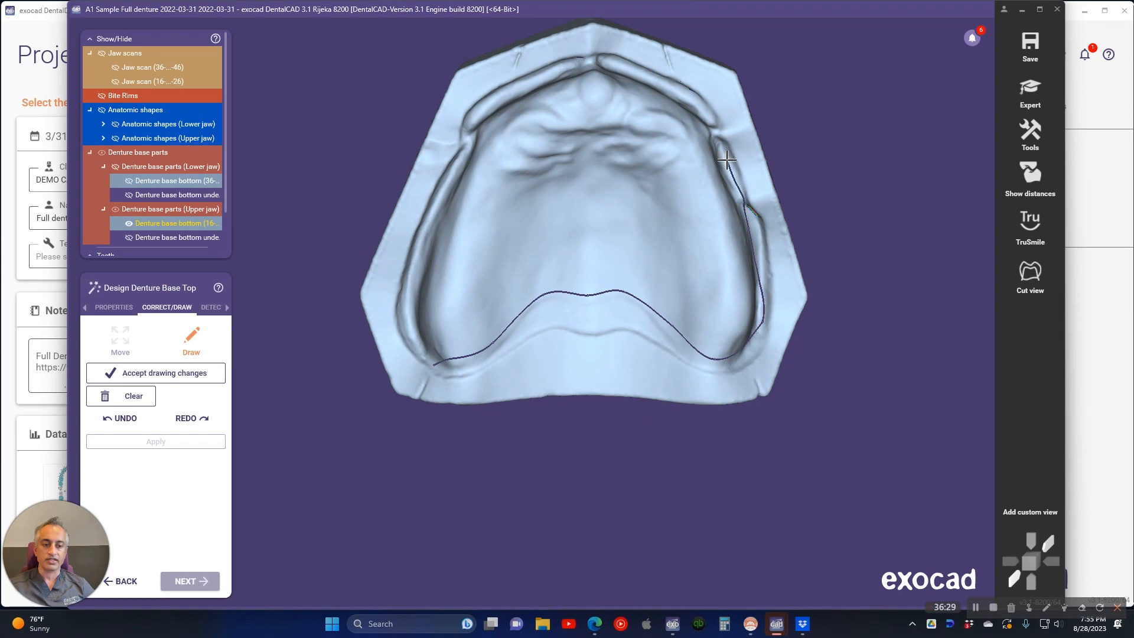
pyautogui.moveTo(659, 88); pyautogui.dragTo(598, 57)
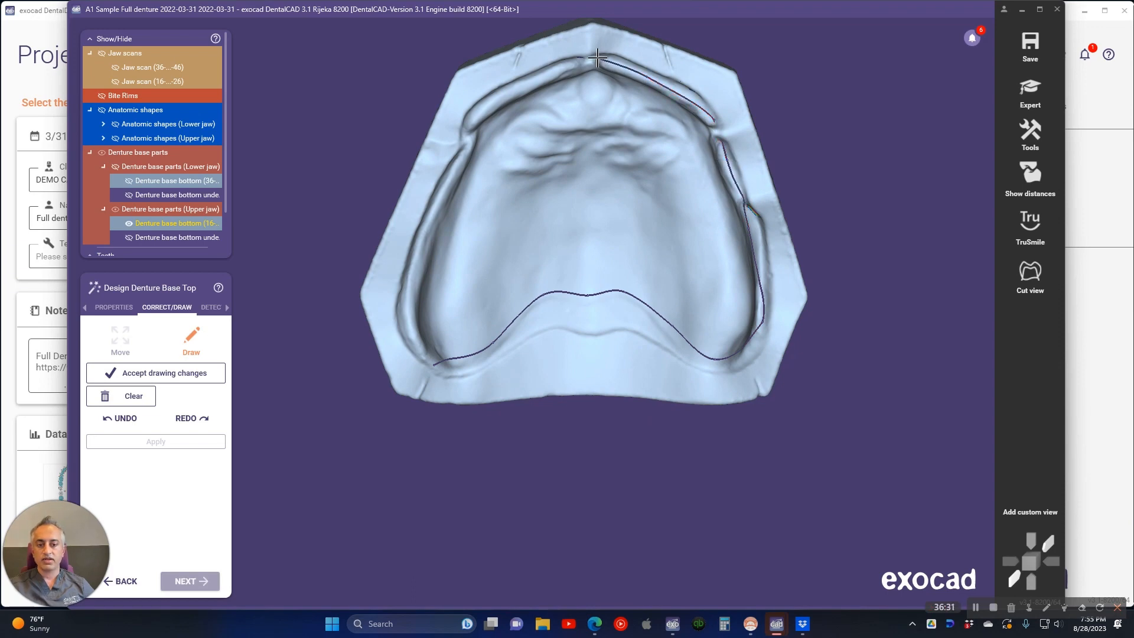
pyautogui.moveTo(491, 87); pyautogui.dragTo(463, 167)
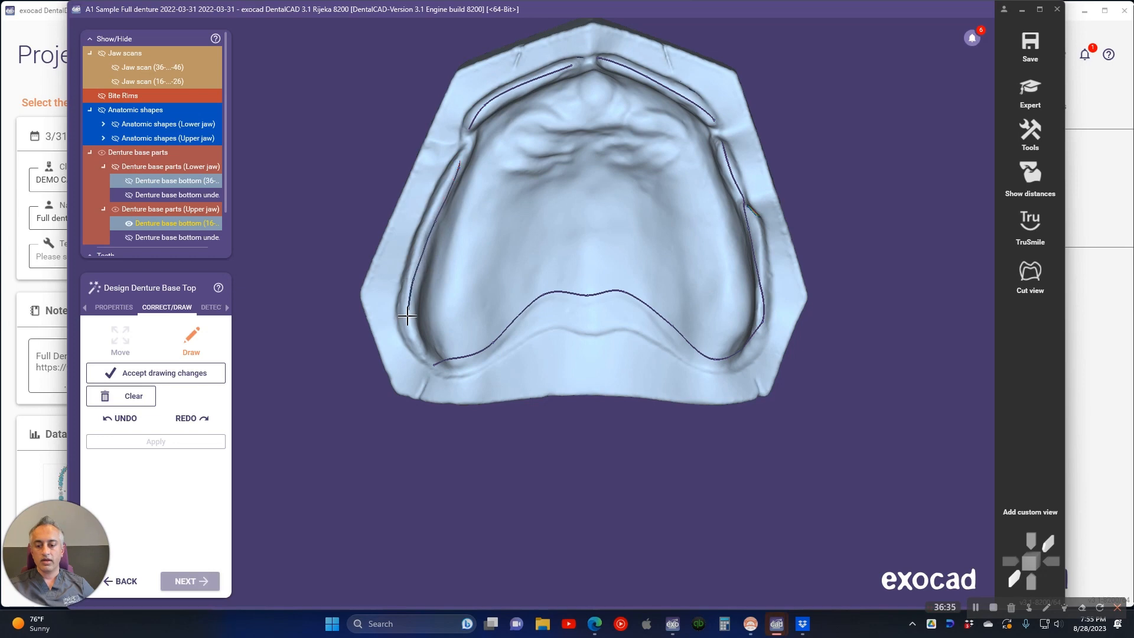
pyautogui.click(431, 361)
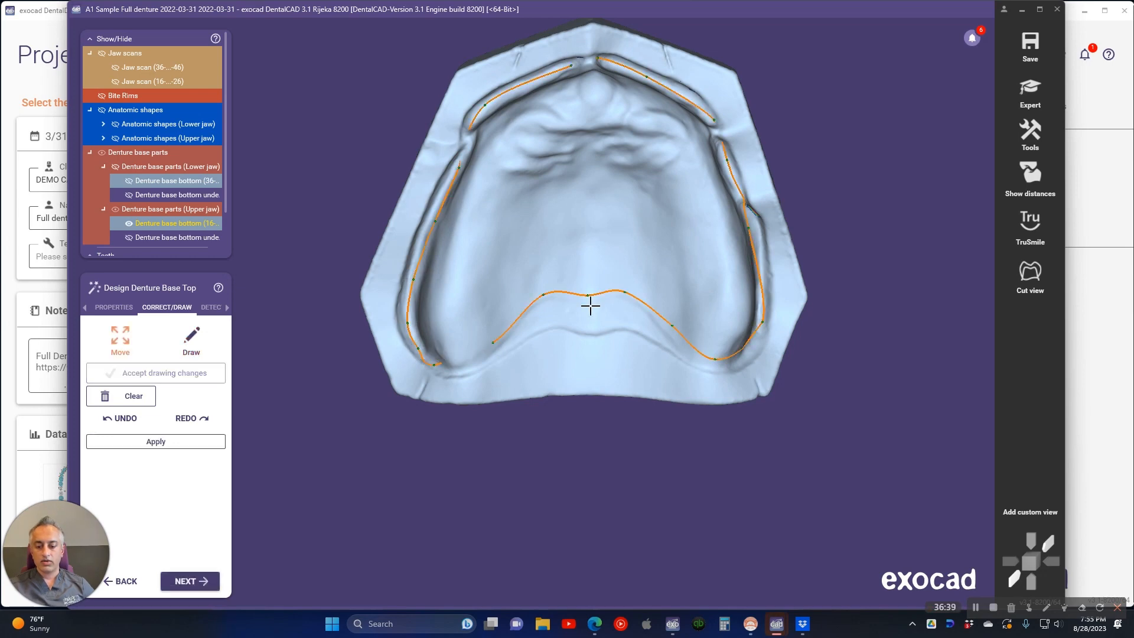
# Close the gap in the upper outline behind the tuberosity by adjusting the points where the vestibular and palatal borders meet
pyautogui.moveTo(590, 304)
pyautogui.mouseDown(button='right')
pyautogui.moveTo(620, 282)
pyautogui.moveTo(570, 314)
pyautogui.mouseUp(button='right')
pyautogui.scroll(5, 502, 349)
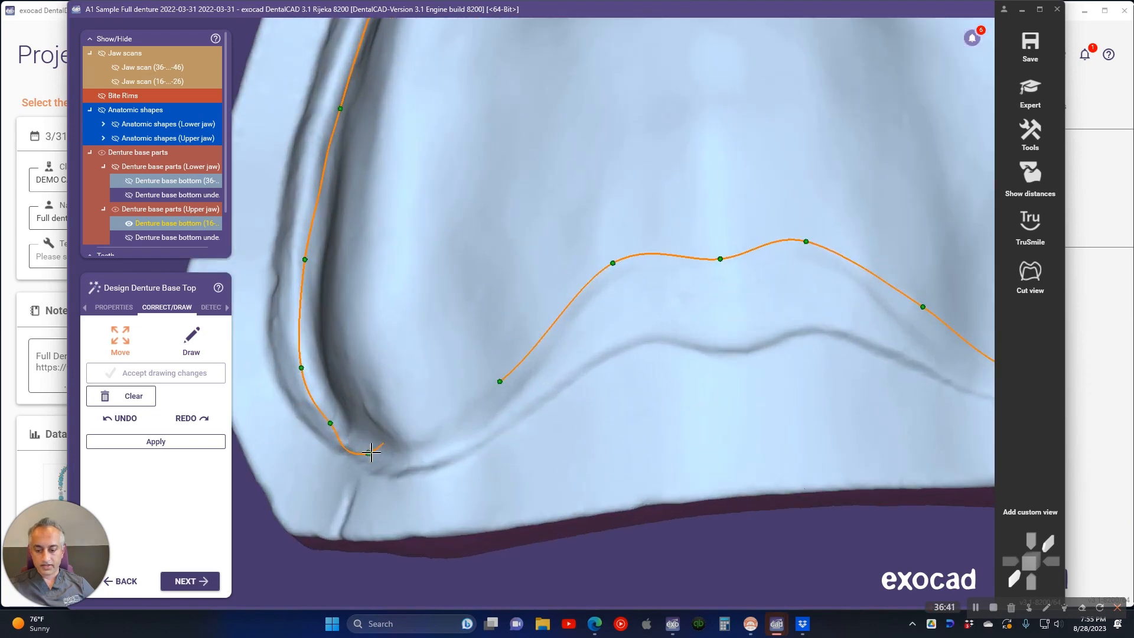
pyautogui.moveTo(371, 452); pyautogui.dragTo(417, 452)
pyautogui.moveTo(498, 386); pyautogui.dragTo(519, 384)
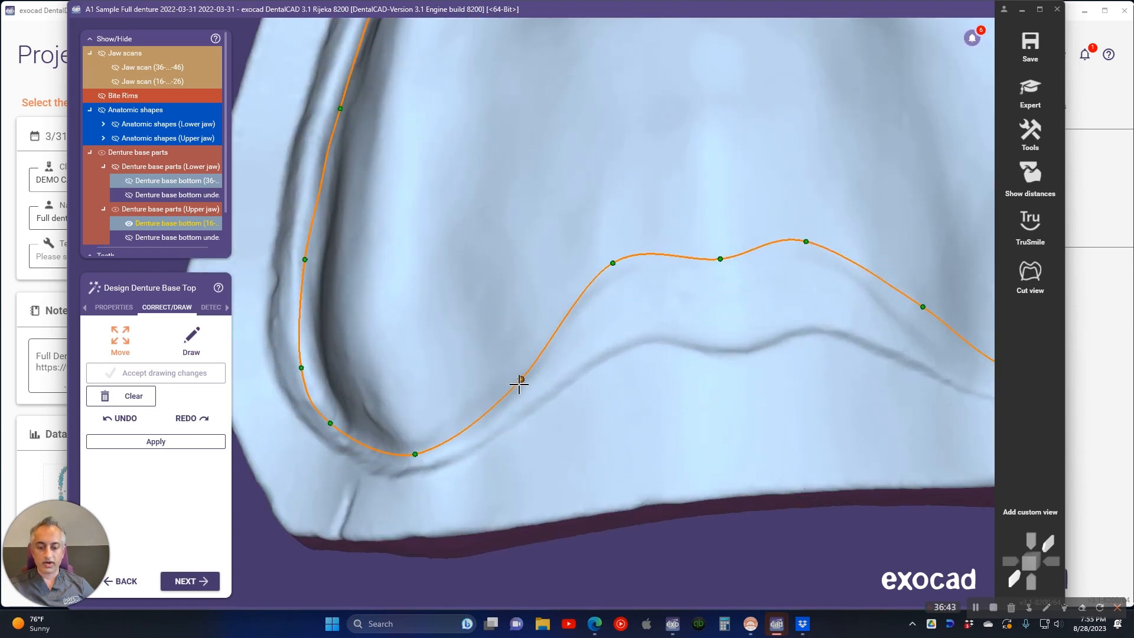
pyautogui.moveTo(417, 452); pyautogui.dragTo(415, 445)
# Move the palatal border points further posteriorly so the upper outline runs just in front of the posterior groove
pyautogui.moveTo(621, 273); pyautogui.dragTo(620, 335)
pyautogui.moveTo(710, 267); pyautogui.dragTo(707, 326)
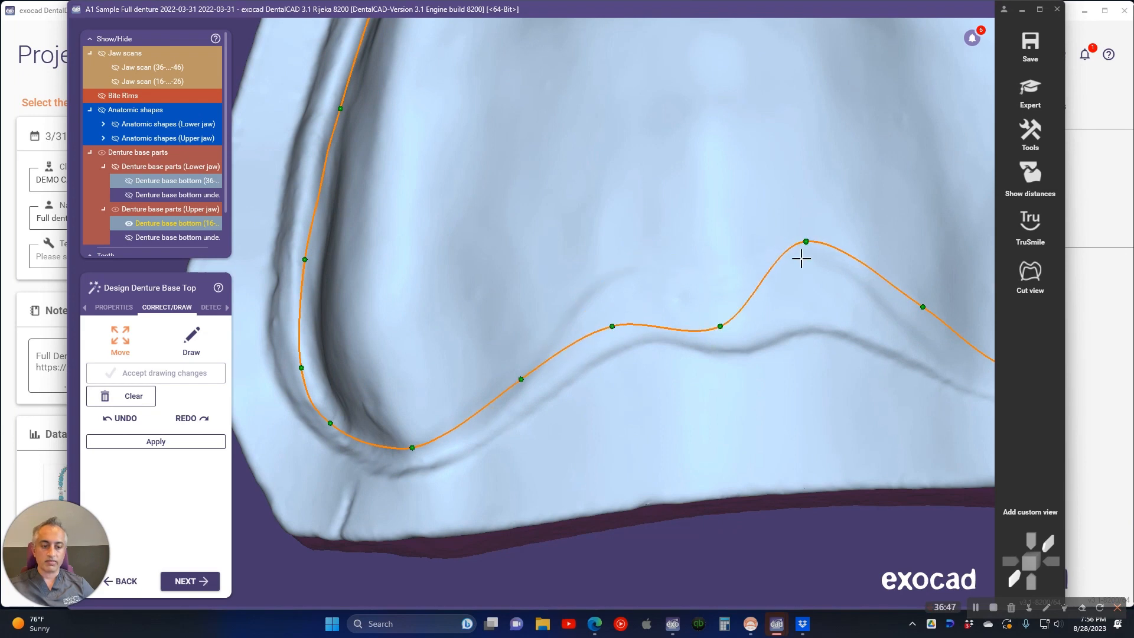
pyautogui.moveTo(805, 243); pyautogui.dragTo(804, 318)
pyautogui.moveTo(923, 307); pyautogui.dragTo(910, 344)
pyautogui.scroll(-3, 897, 358)
pyautogui.moveTo(897, 358); pyautogui.dragTo(619, 373, button='middle')
pyautogui.moveTo(698, 383); pyautogui.dragTo(718, 399)
pyautogui.click(648, 375)
# Shift the upper outline around the opposite tuberosity and along its buccal vestibule to follow the sulcus
pyautogui.moveTo(755, 358); pyautogui.dragTo(782, 360, button='right')
pyautogui.moveTo(782, 334); pyautogui.dragTo(776, 335)
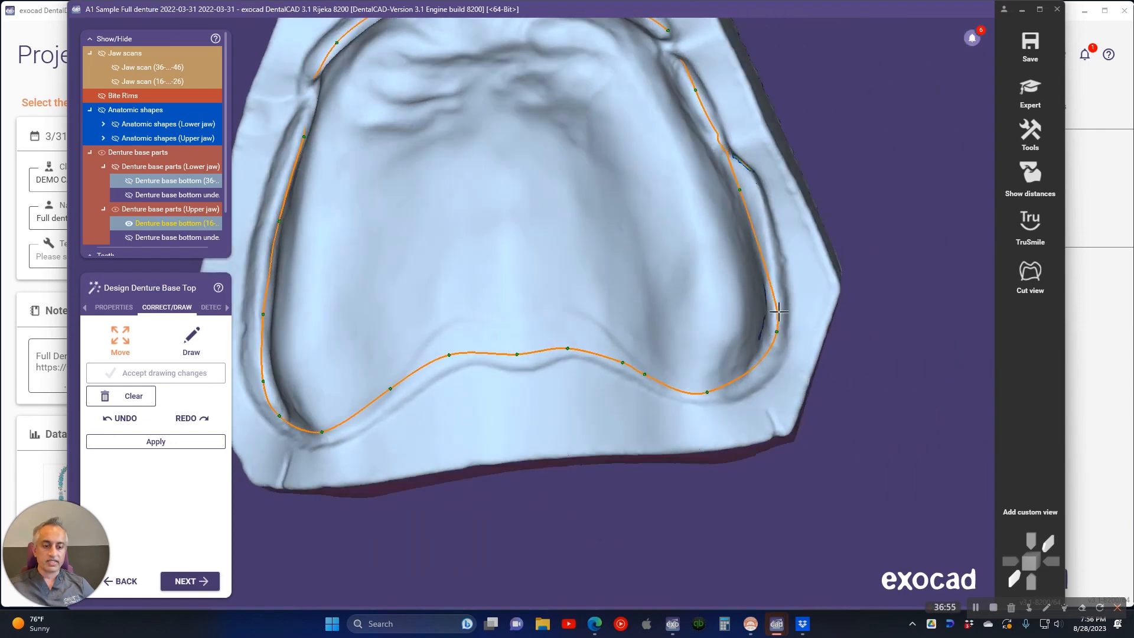
pyautogui.moveTo(760, 248); pyautogui.dragTo(720, 147)
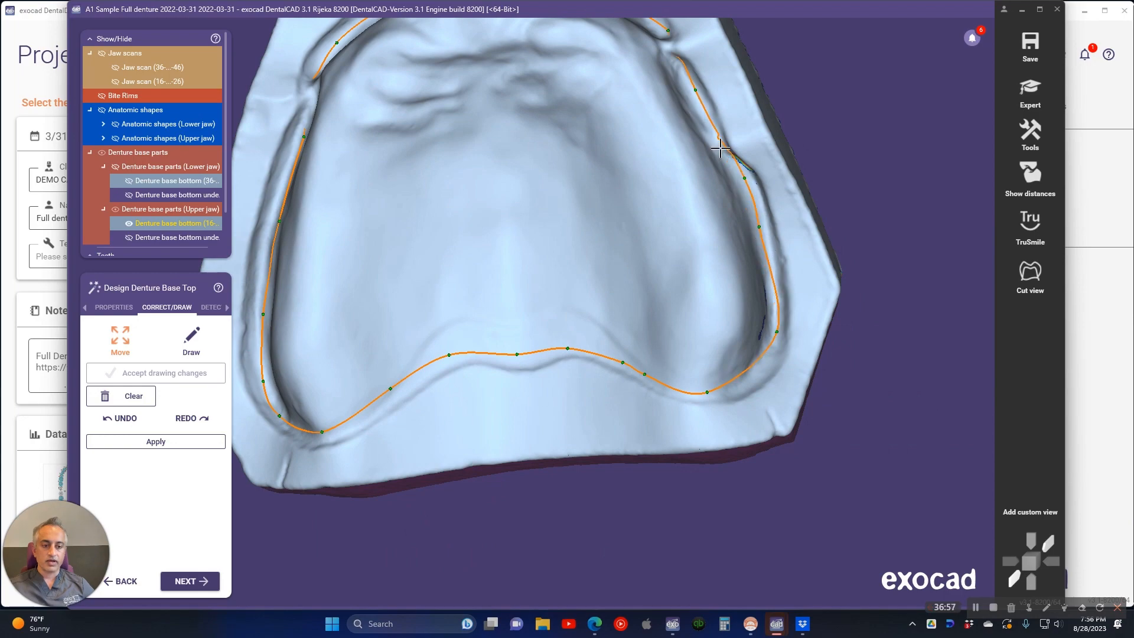
# Reshape the buccal border with extra points so it curves inward around the fold behind the buccal frenum
pyautogui.moveTo(720, 157); pyautogui.dragTo(528, 322, button='right')
pyautogui.scroll(4, 525, 360)
pyautogui.moveTo(471, 382); pyautogui.dragTo(519, 442, button='right')
pyautogui.moveTo(544, 460); pyautogui.dragTo(544, 420)
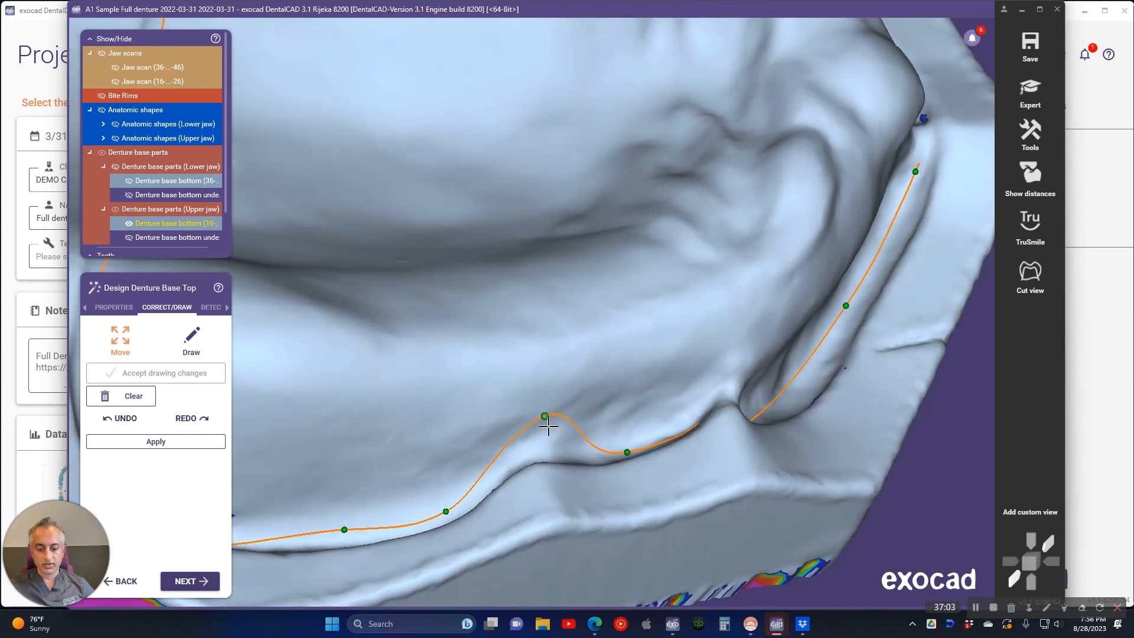
pyautogui.moveTo(544, 420); pyautogui.dragTo(477, 382, button='right')
pyautogui.moveTo(477, 382); pyautogui.dragTo(437, 422)
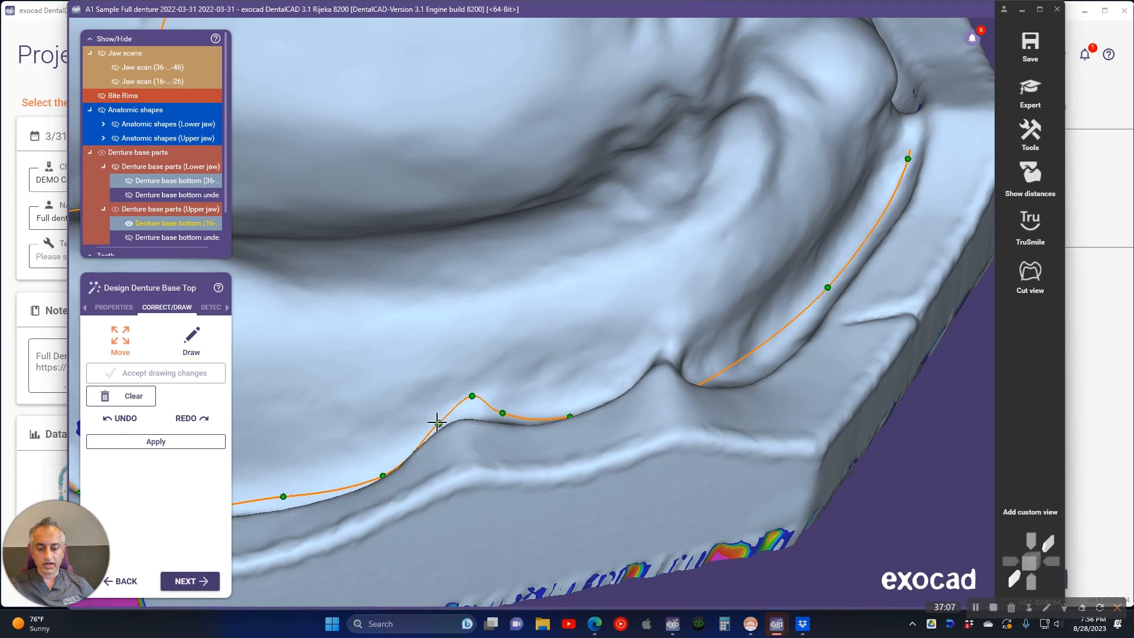
# Join the buccal and labial segments over the buccal frenum and fit the adjoining labial border to the vestibule
pyautogui.moveTo(663, 365); pyautogui.dragTo(668, 393, button='right')
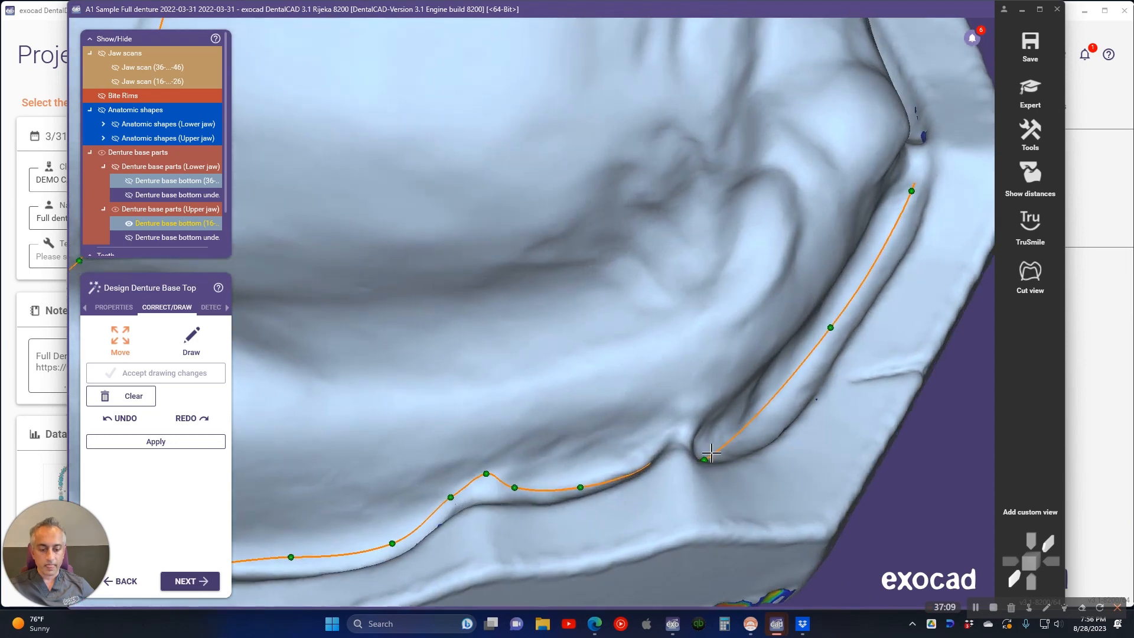
pyautogui.moveTo(708, 456); pyautogui.dragTo(773, 410)
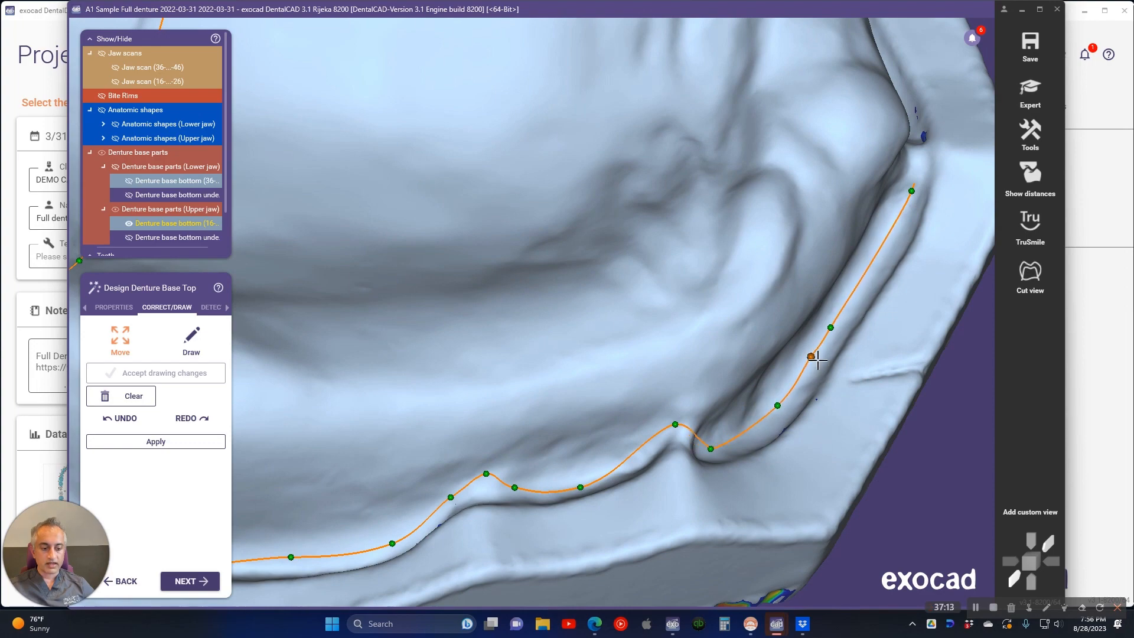
pyautogui.moveTo(818, 360); pyautogui.dragTo(819, 367)
pyautogui.scroll(-4, 636, 452)
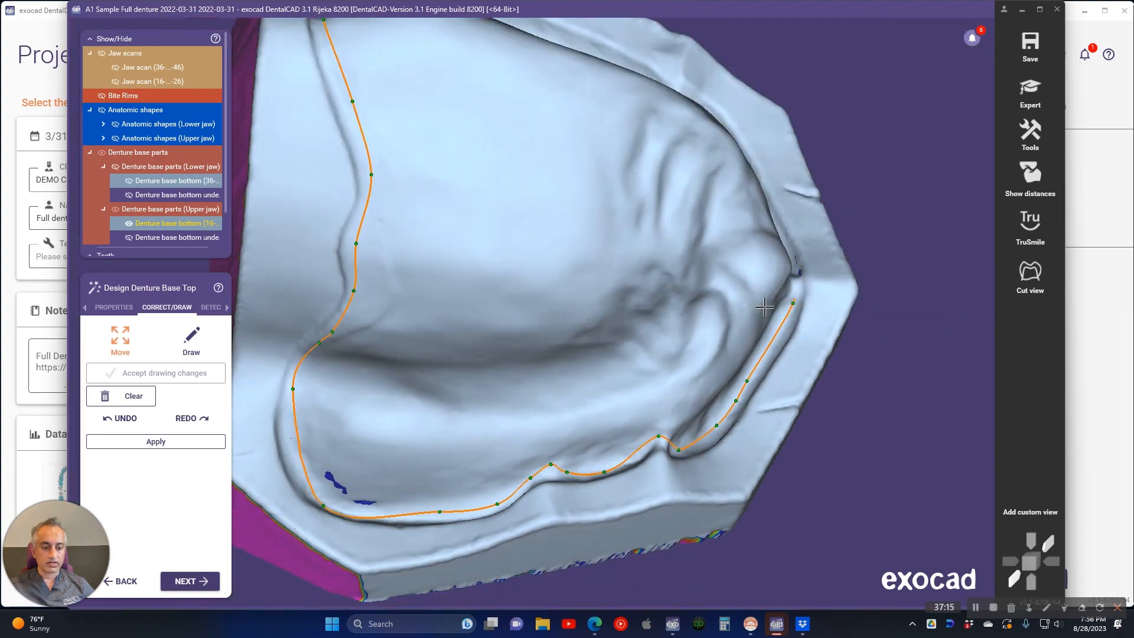
# Connect the two labial segments with a notch around the upper labial frenum and refine its neighbouring points
pyautogui.moveTo(767, 307); pyautogui.dragTo(768, 312, button='right')
pyautogui.scroll(5, 759, 301)
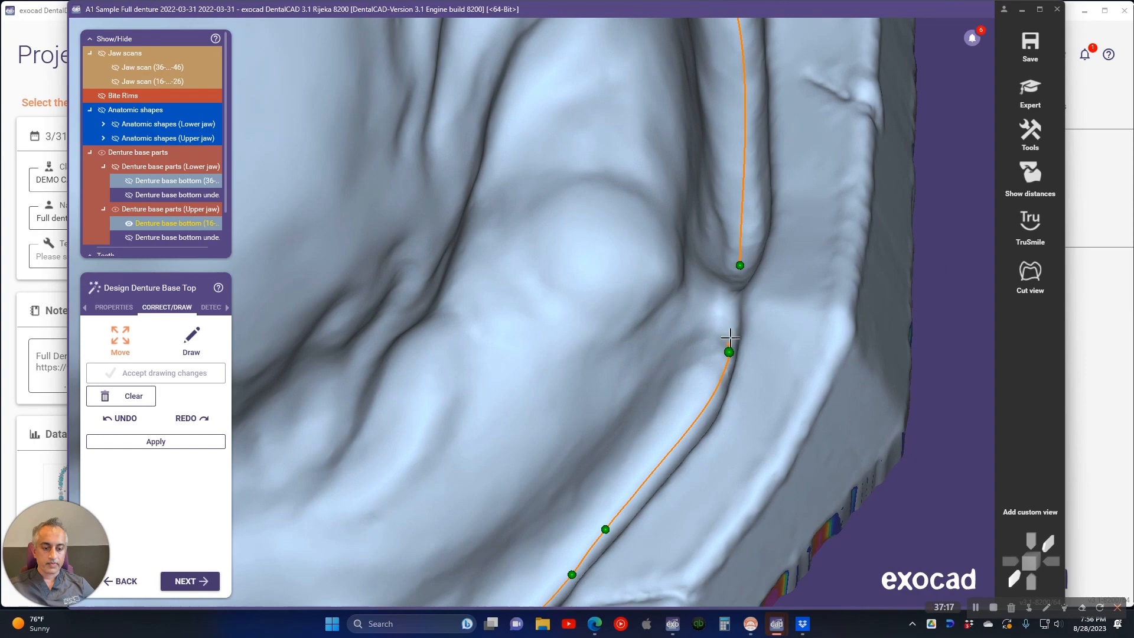
pyautogui.moveTo(730, 338); pyautogui.dragTo(694, 292)
pyautogui.moveTo(674, 349); pyautogui.dragTo(702, 376)
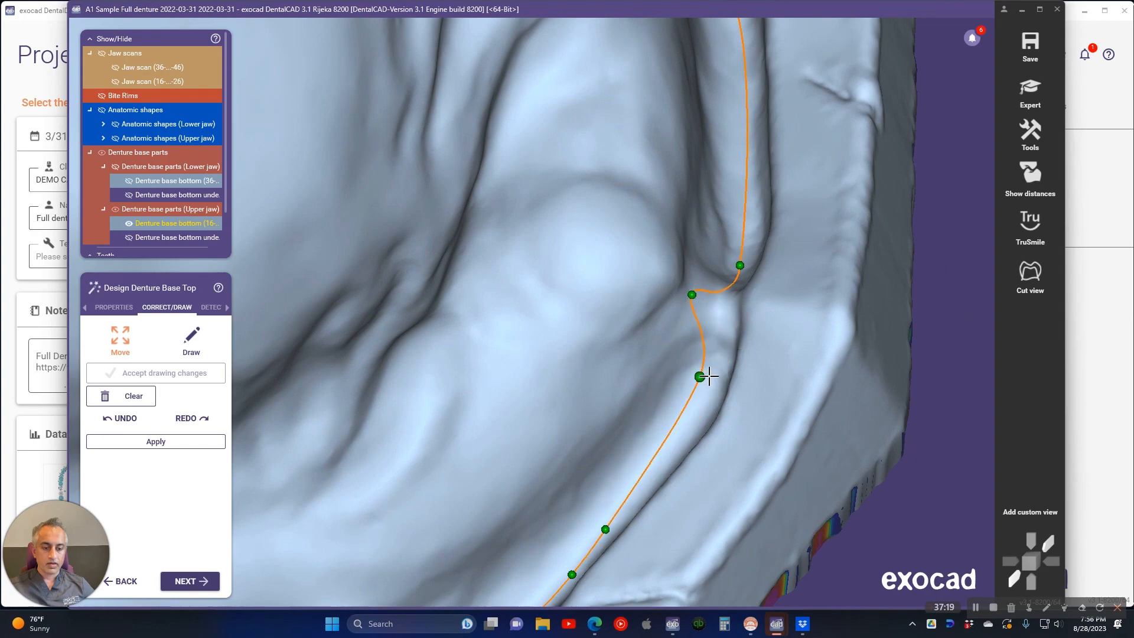
pyautogui.scroll(-4, 710, 375)
pyautogui.moveTo(721, 362); pyautogui.dragTo(561, 387, button='right')
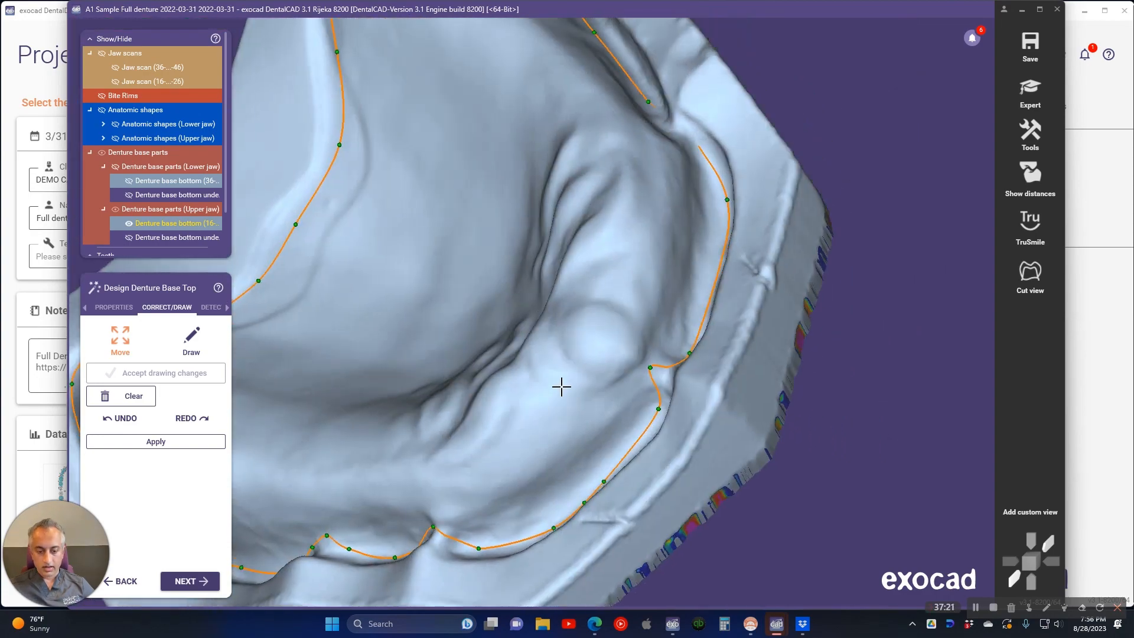
pyautogui.scroll(3, 655, 372)
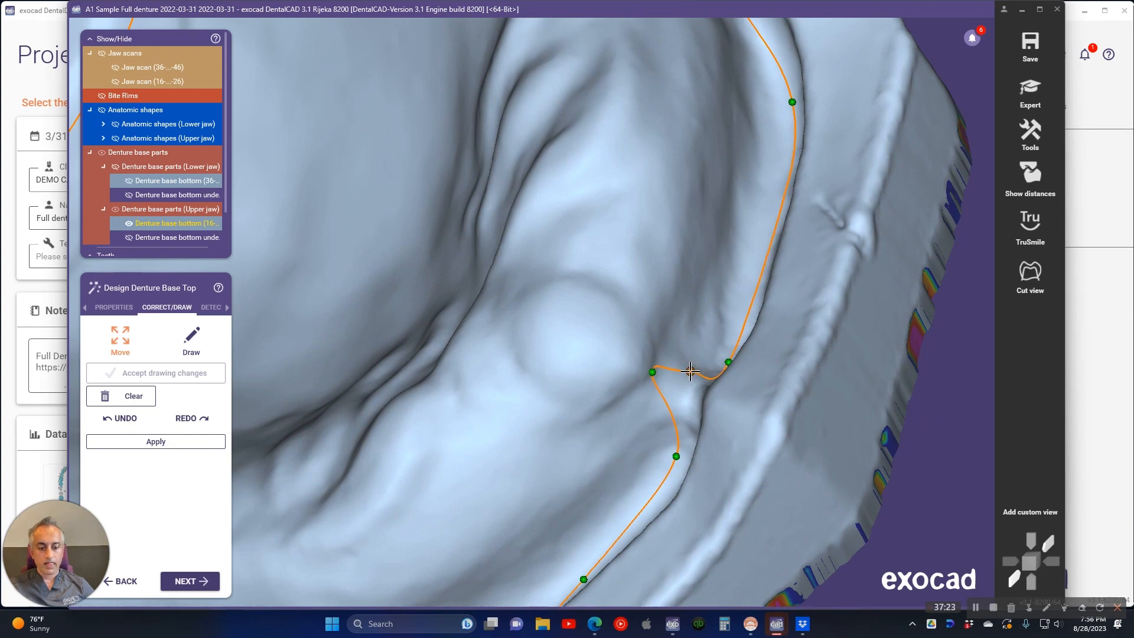
pyautogui.moveTo(672, 419); pyautogui.dragTo(671, 469)
pyautogui.moveTo(728, 362); pyautogui.dragTo(734, 348)
pyautogui.scroll(-3, 742, 313)
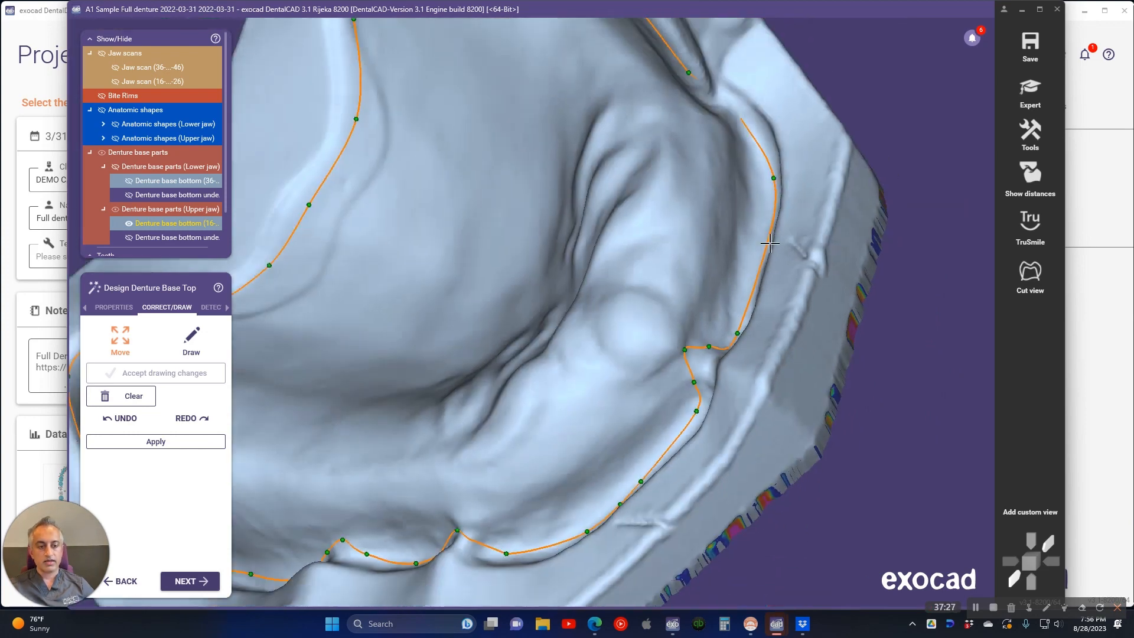
# Close the upper outline with a notch around the buccal frenum on the other side
pyautogui.moveTo(742, 313); pyautogui.dragTo(794, 223, button='right')
pyautogui.scroll(-5, 643, 263)
pyautogui.moveTo(643, 263); pyautogui.dragTo(676, 205, button='right')
pyautogui.scroll(5, 571, 371)
pyautogui.moveTo(923, 305); pyautogui.dragTo(572, 347, button='middle')
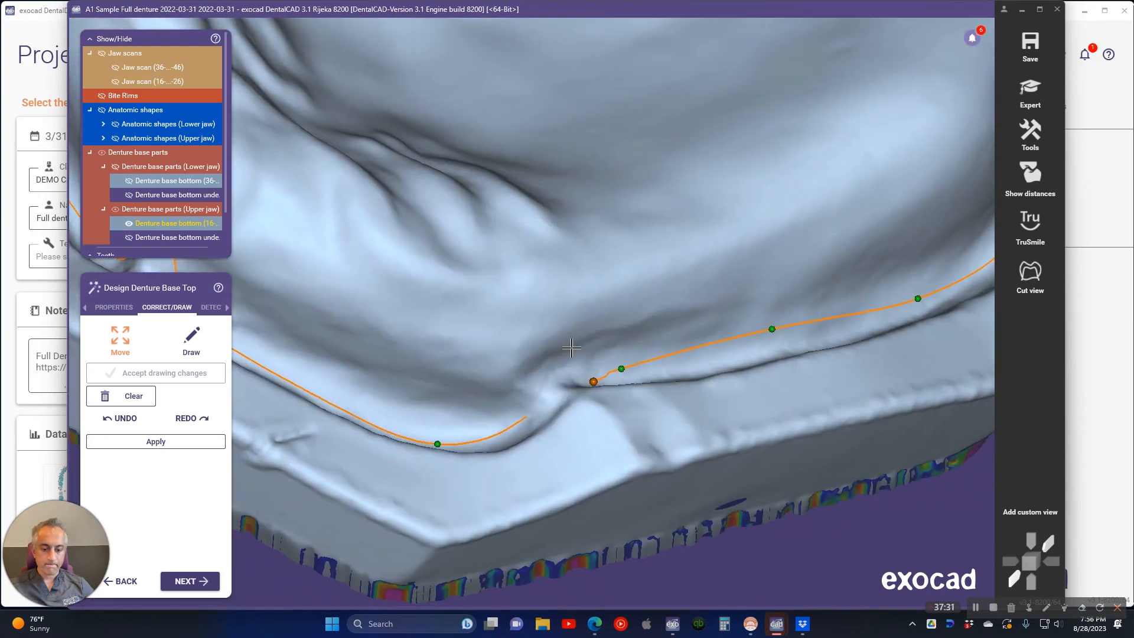
pyautogui.moveTo(589, 382); pyautogui.dragTo(524, 412)
pyautogui.click(501, 407)
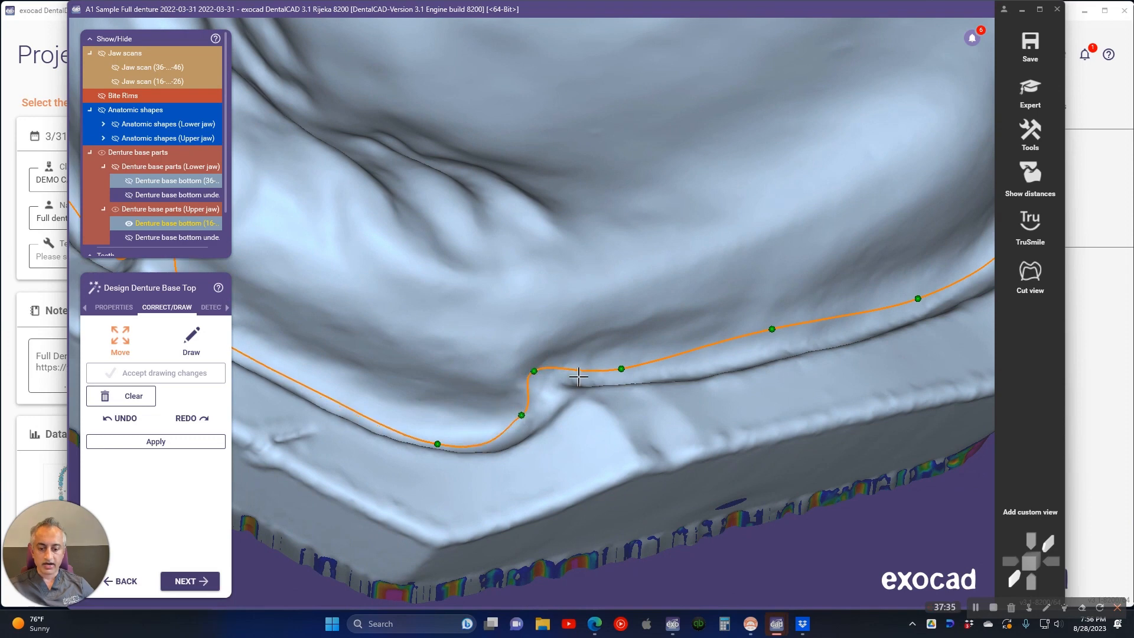
pyautogui.scroll(-3, 654, 374)
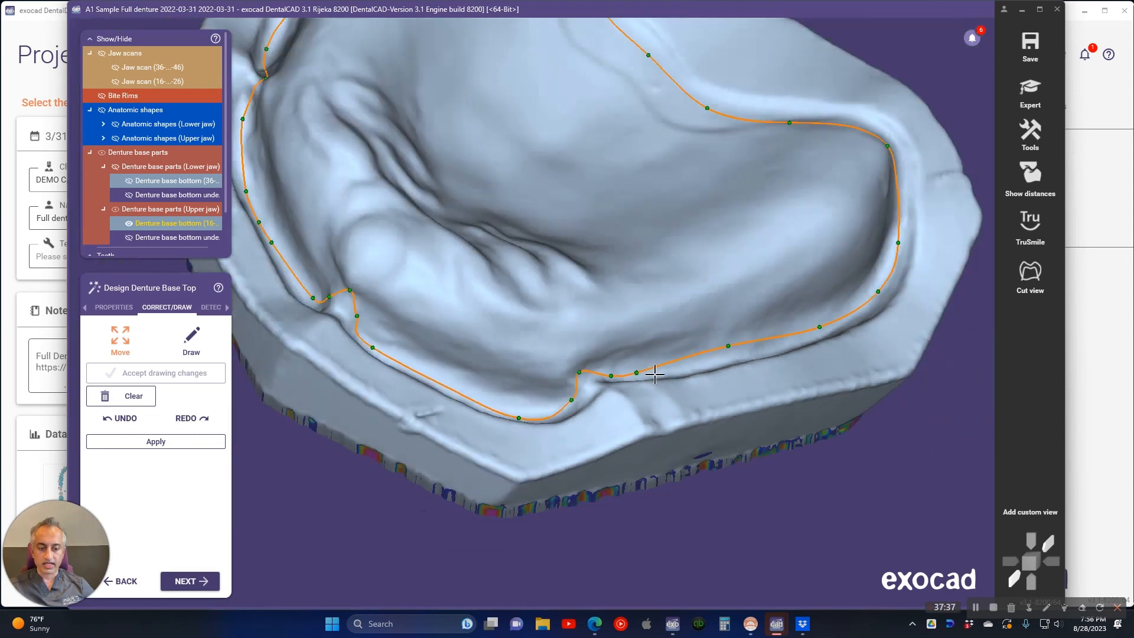
# Check the finished upper outline and proceed to the lower jaw, ignoring the milling height limit
pyautogui.moveTo(737, 346); pyautogui.dragTo(810, 322, button='right')
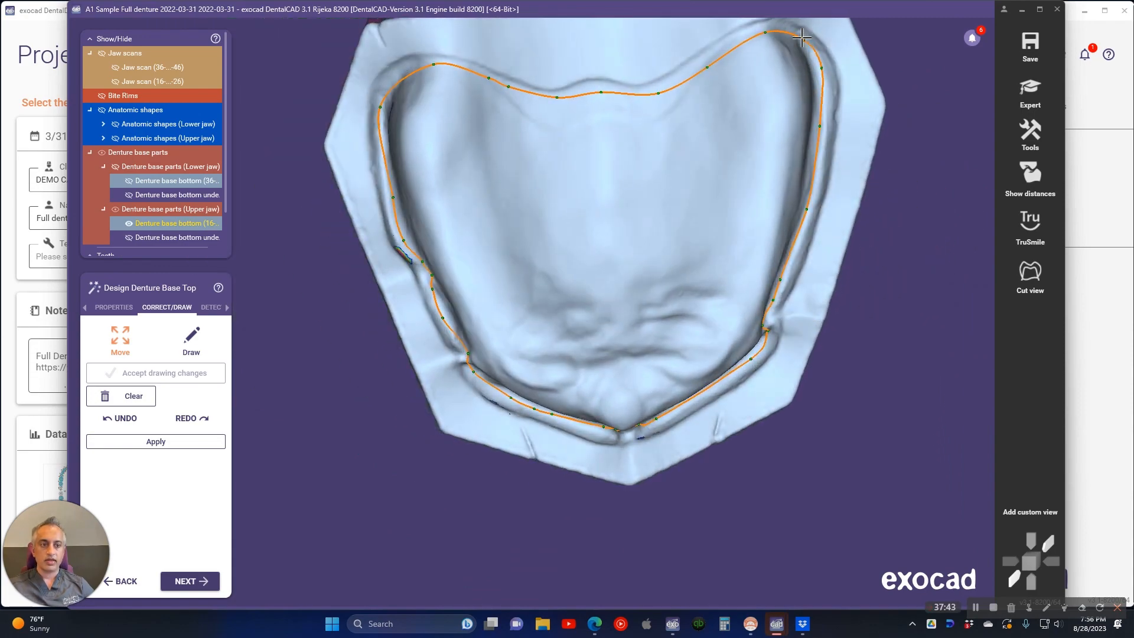
pyautogui.click(180, 590)
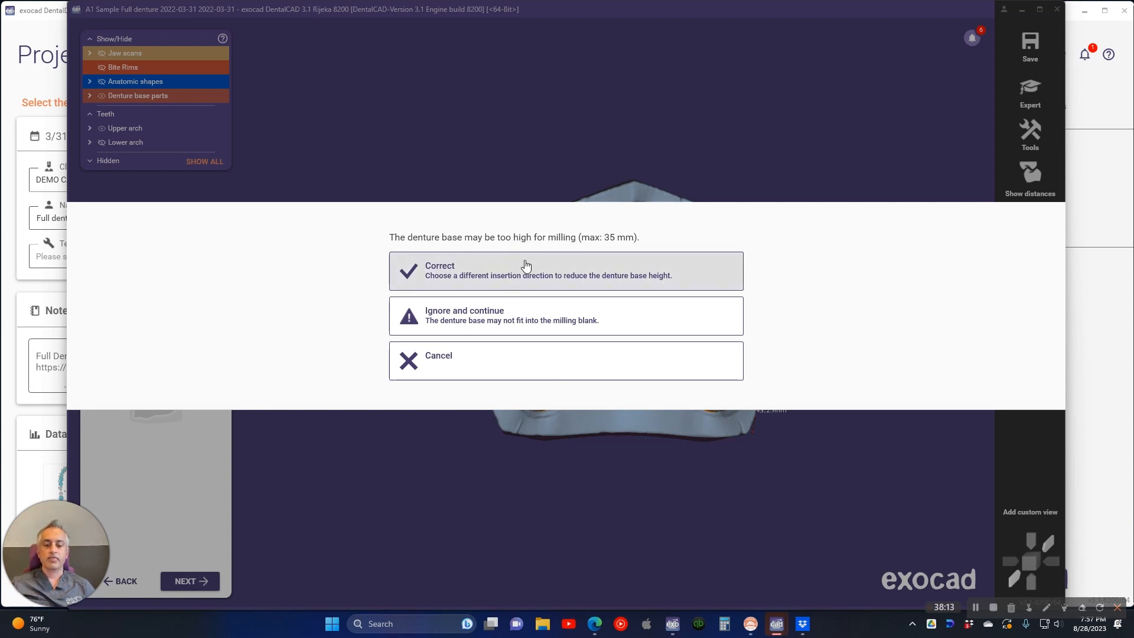
pyautogui.click(511, 328)
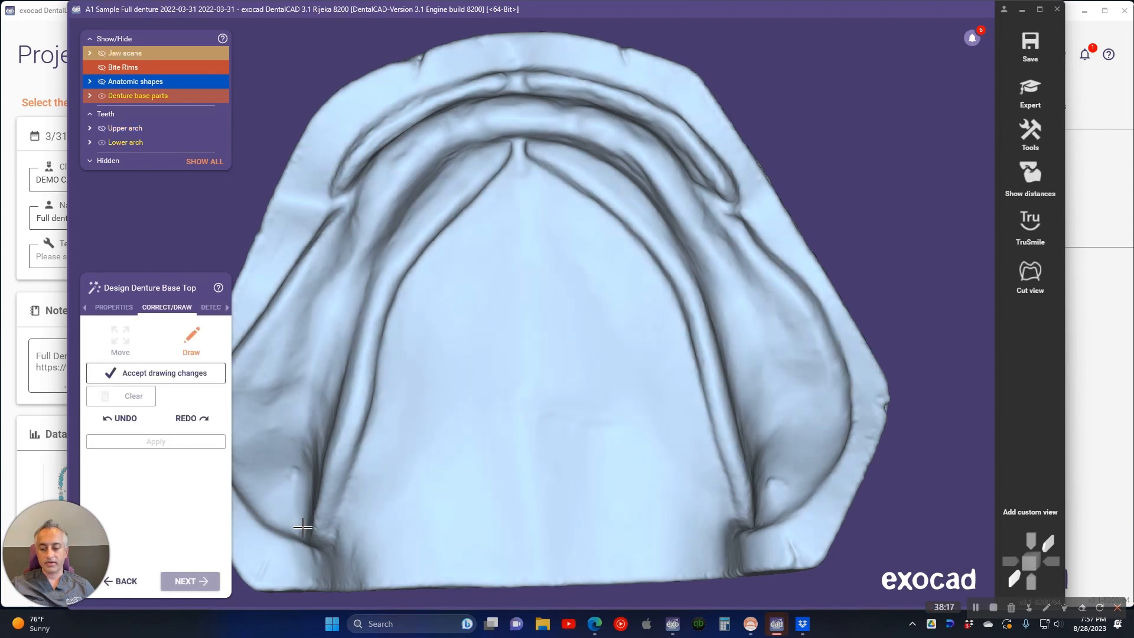
# Start the lower denture base outline lingually, curving around the retromolar pad and along the buccal vestibule to the buccal frenum
pyautogui.click(323, 485)
pyautogui.moveTo(323, 484); pyautogui.dragTo(435, 476, button='middle')
pyautogui.moveTo(436, 476); pyautogui.dragTo(428, 496, button='right')
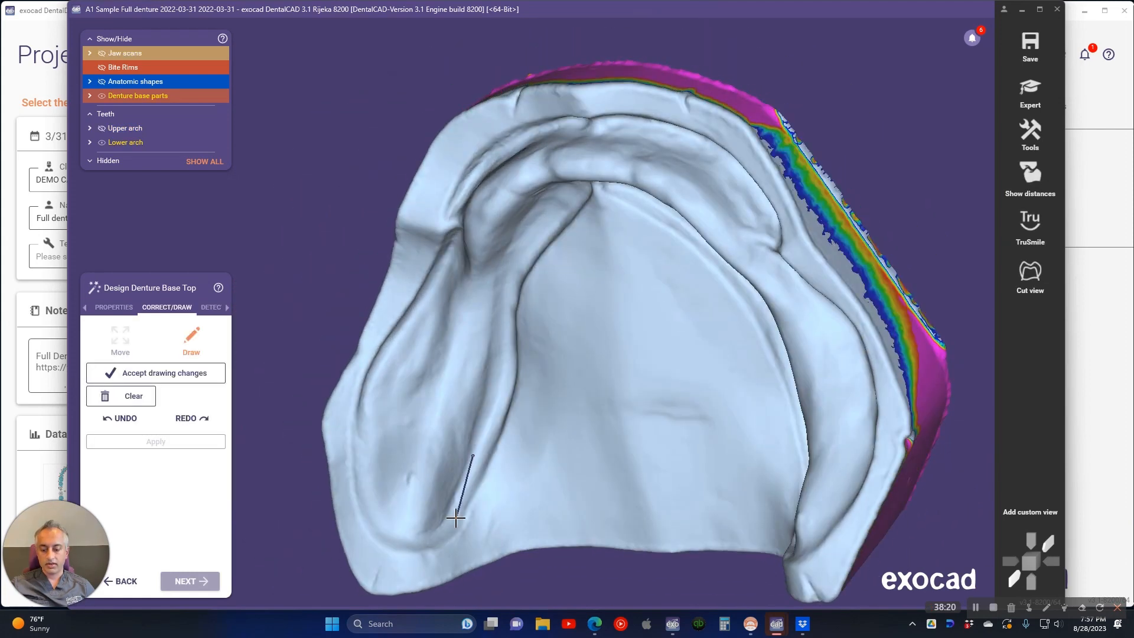
pyautogui.click(455, 518)
pyautogui.click(365, 510)
pyautogui.click(367, 421)
pyautogui.click(417, 315)
pyautogui.click(455, 239)
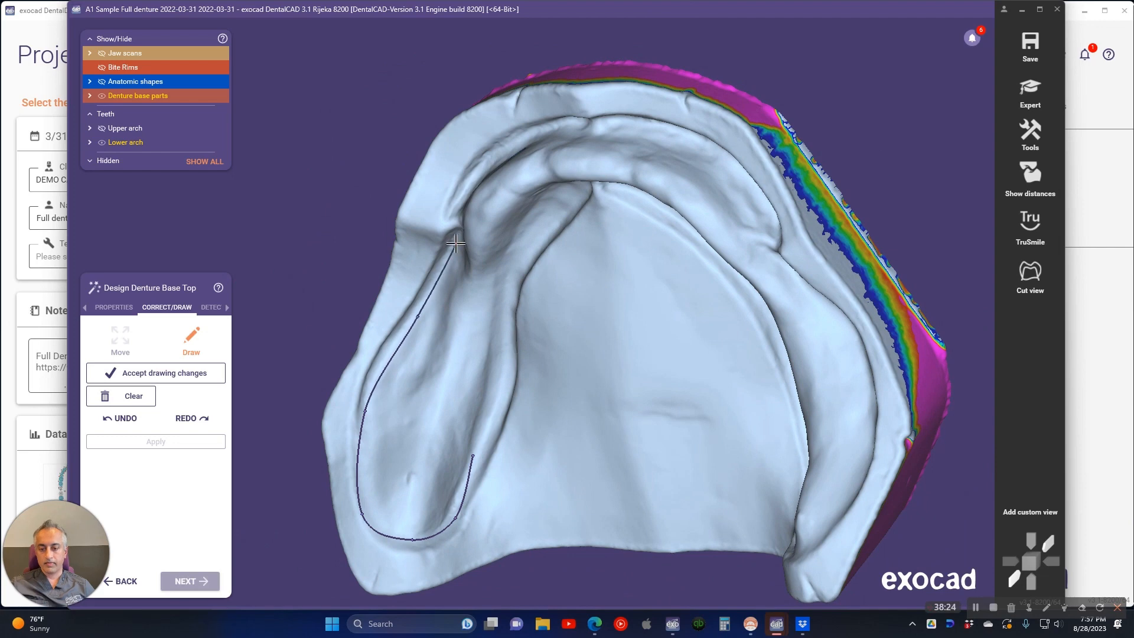
# Continue the lower outline around the buccal frenum and along the labial vestibule to the labial frenum
pyautogui.moveTo(455, 238); pyautogui.dragTo(474, 234, button='right')
pyautogui.scroll(3, 472, 230)
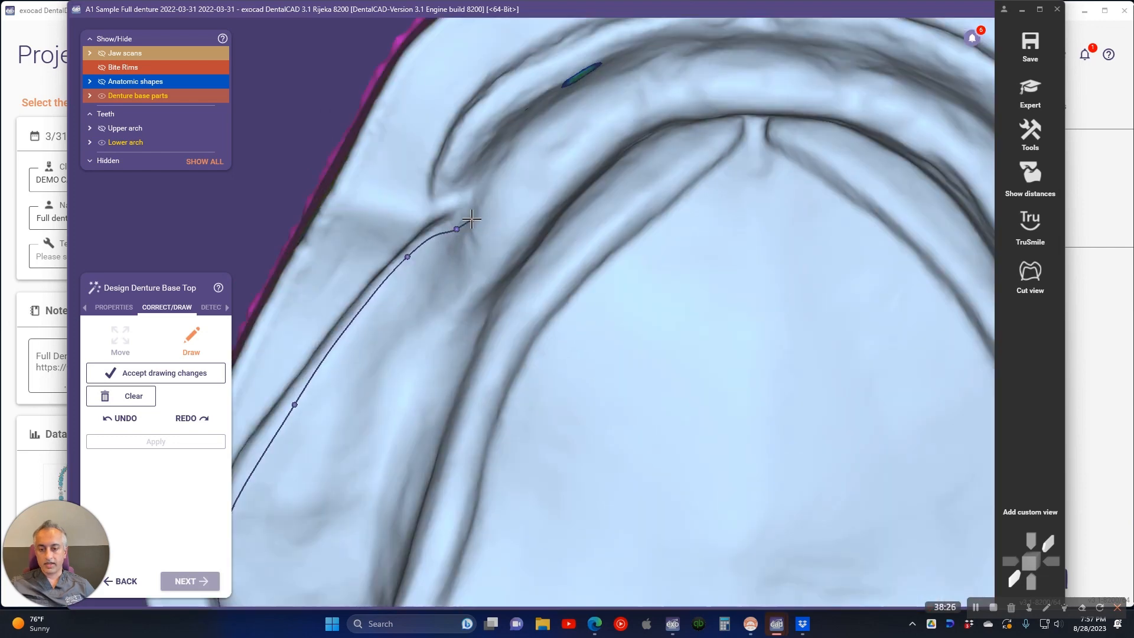
pyautogui.click(473, 139)
pyautogui.click(548, 76)
pyautogui.scroll(-3, 548, 76)
pyautogui.click(597, 48)
pyautogui.click(641, 44)
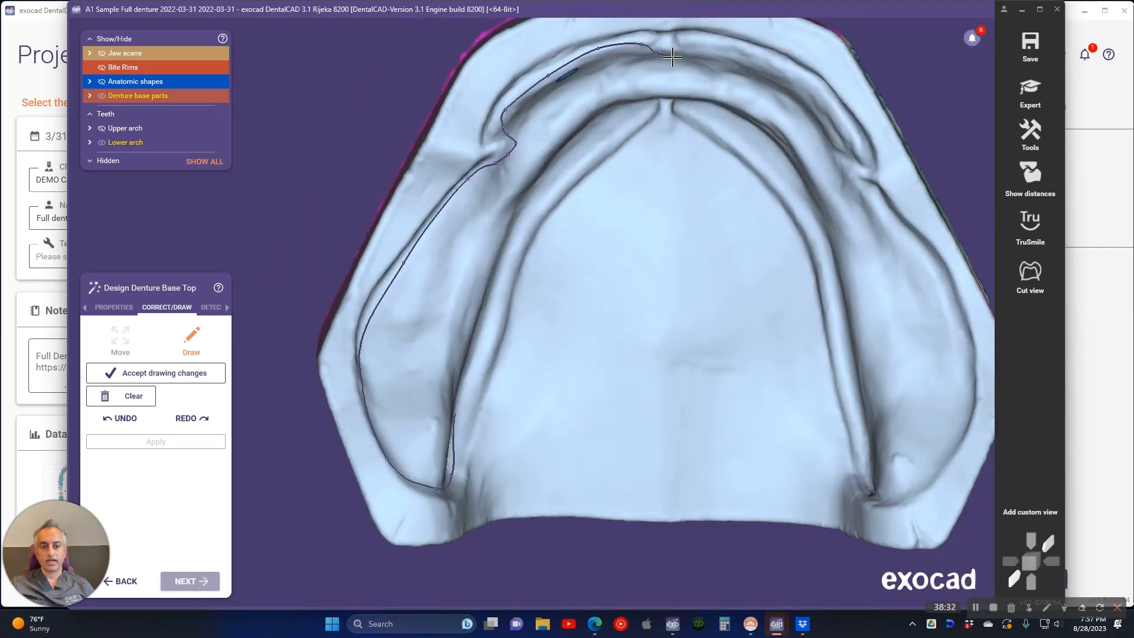
# Draw the lower outline around the labial frenum, along the opposite labial vestibule and around the second buccal frenum
pyautogui.click(692, 46)
pyautogui.click(749, 55)
pyautogui.click(845, 117)
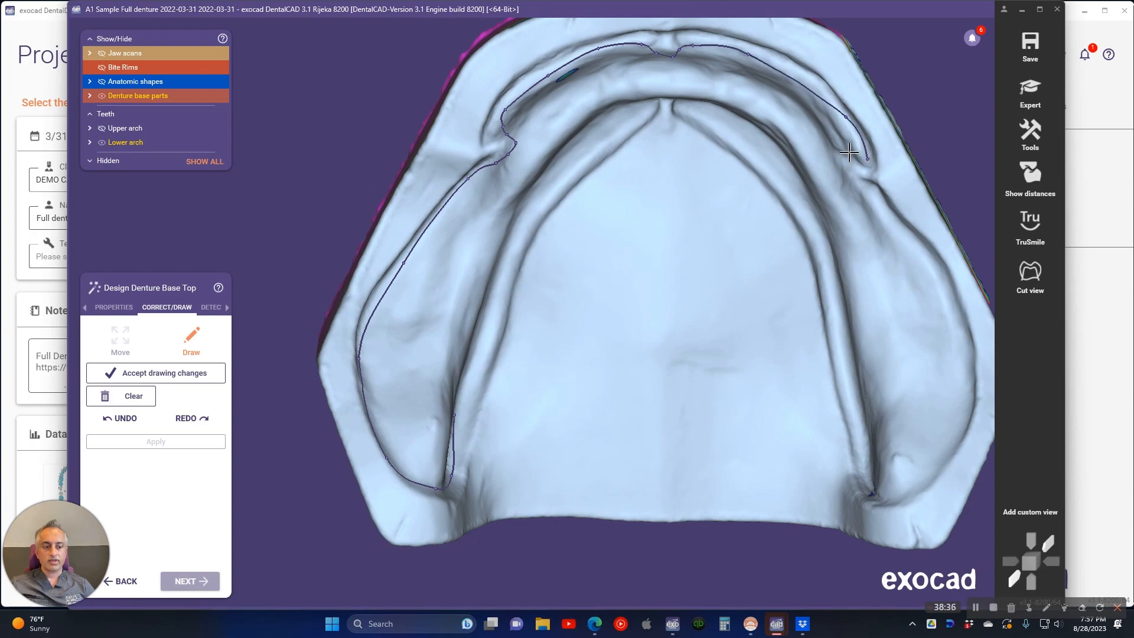
pyautogui.scroll(3, 849, 152)
pyautogui.click(791, 170)
pyautogui.click(798, 195)
pyautogui.click(840, 239)
pyautogui.click(902, 274)
pyautogui.scroll(-3, 904, 274)
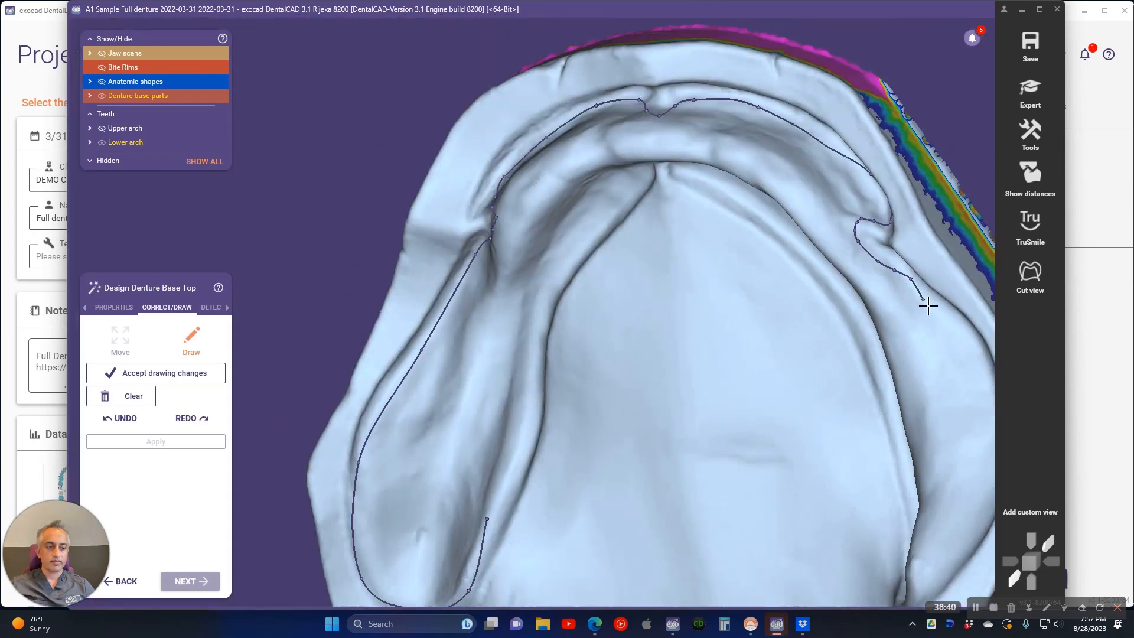
# Extend the lower outline along the second buccal vestibule and around the retromolar pad
pyautogui.click(948, 326)
pyautogui.click(974, 368)
pyautogui.moveTo(981, 378)
pyautogui.mouseDown(button='middle')
pyautogui.moveTo(664, 342)
pyautogui.moveTo(679, 362)
pyautogui.mouseUp(button='middle')
pyautogui.click(708, 397)
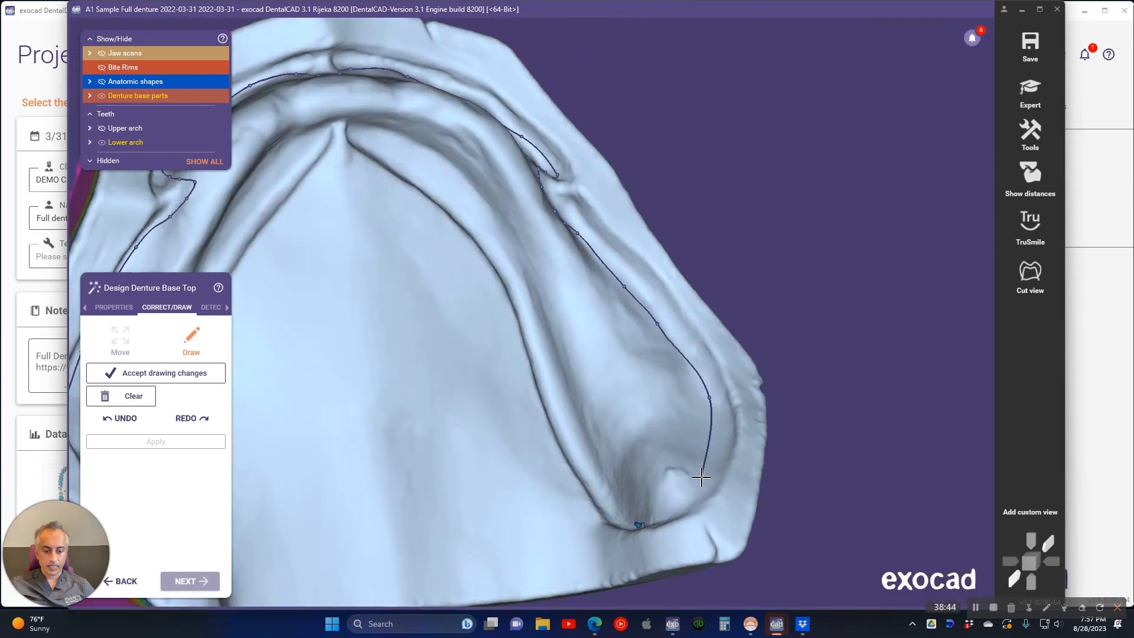
pyautogui.click(691, 494)
pyautogui.click(641, 516)
# Draw the lower lingual border from the retromolar pad forward to near the lingual frenum
pyautogui.click(579, 434)
pyautogui.click(541, 319)
pyautogui.click(471, 170)
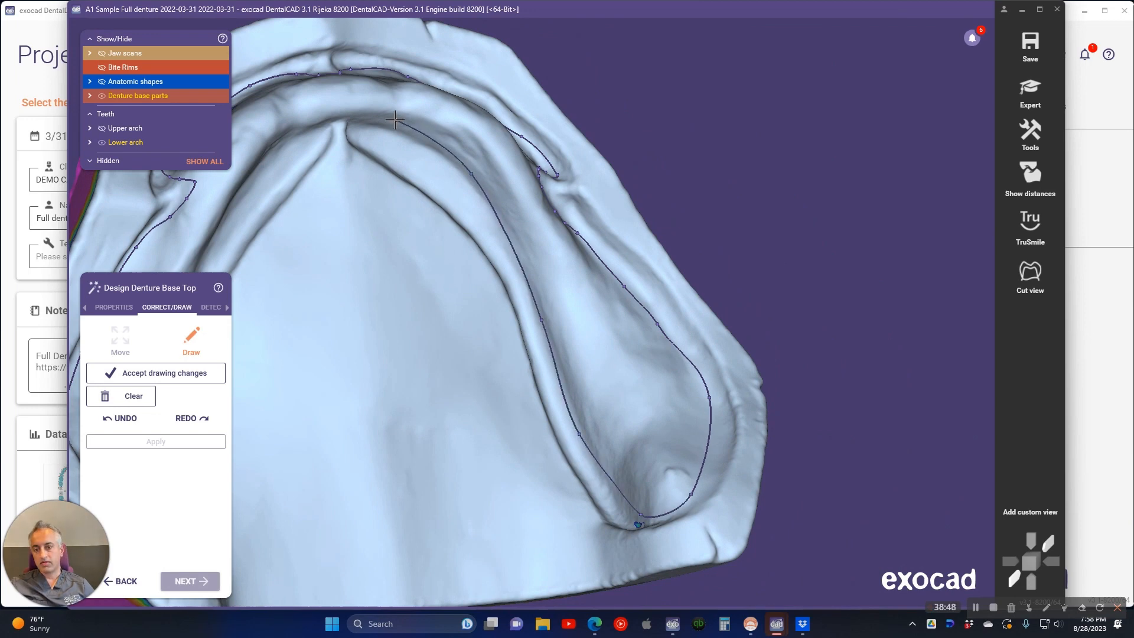
pyautogui.click(385, 119)
pyautogui.moveTo(376, 113); pyautogui.dragTo(376, 81, button='right')
pyautogui.moveTo(376, 80); pyautogui.dragTo(587, 147, button='middle')
pyautogui.scroll(5, 587, 146)
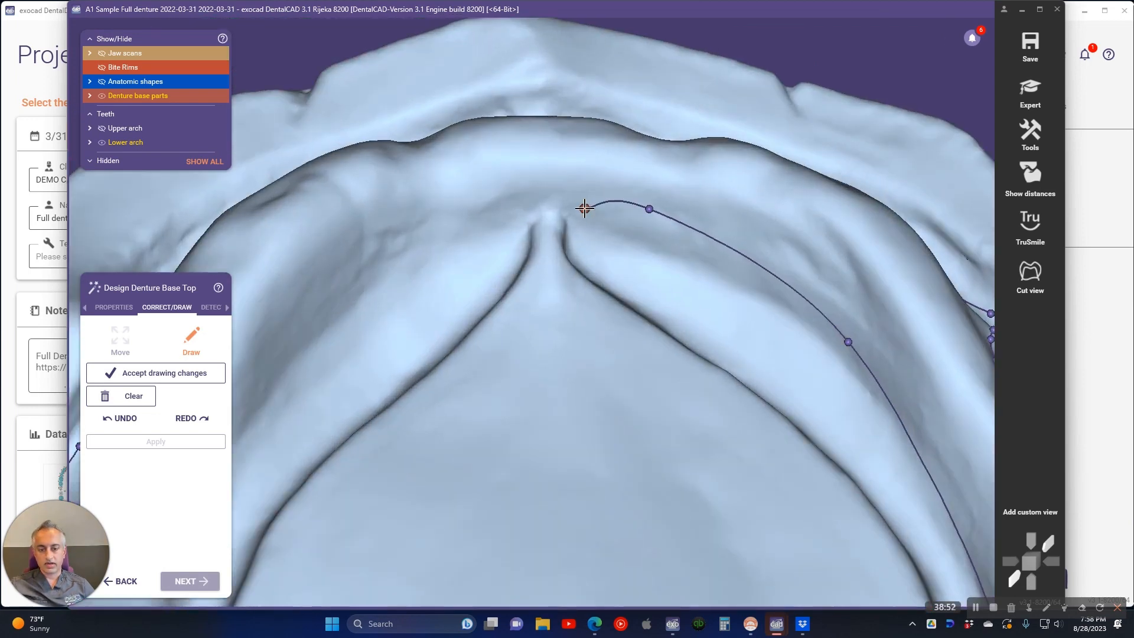
# Draw the lower lingual border around the lingual frenum and onto the opposite lingual side
pyautogui.click(556, 191)
pyautogui.click(527, 193)
pyautogui.click(513, 216)
pyautogui.click(443, 236)
pyautogui.click(342, 299)
# Continue the opposite lingual border back to the retromolar area and close the lower outline at its starting point
pyautogui.scroll(-5, 335, 310)
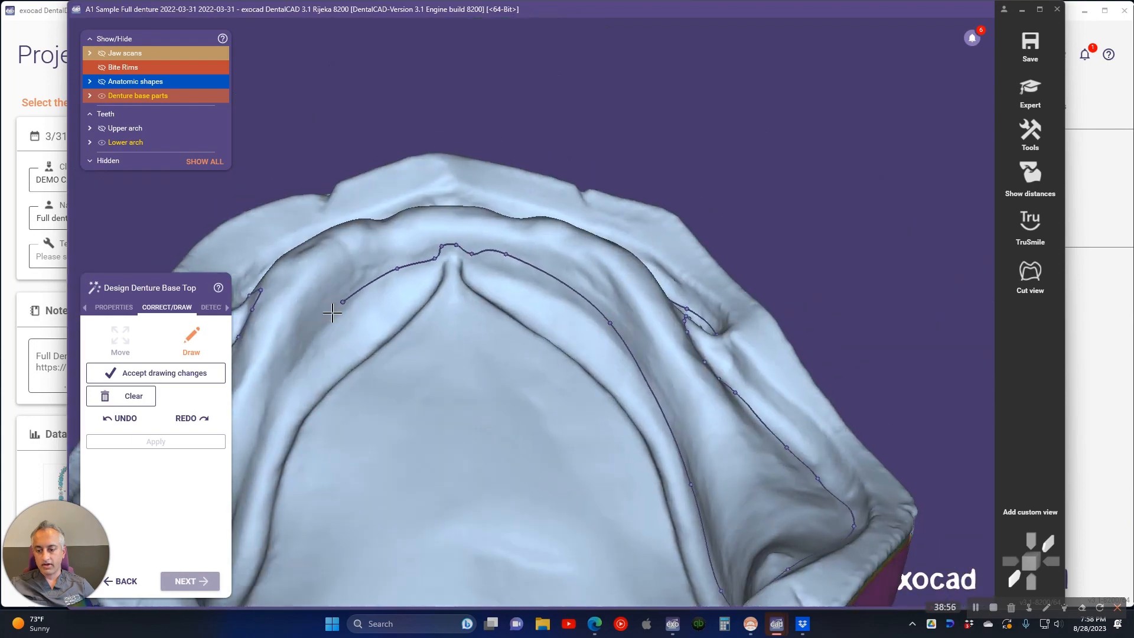
pyautogui.moveTo(334, 312); pyautogui.dragTo(580, 123, button='middle')
pyautogui.click(505, 208)
pyautogui.click(457, 304)
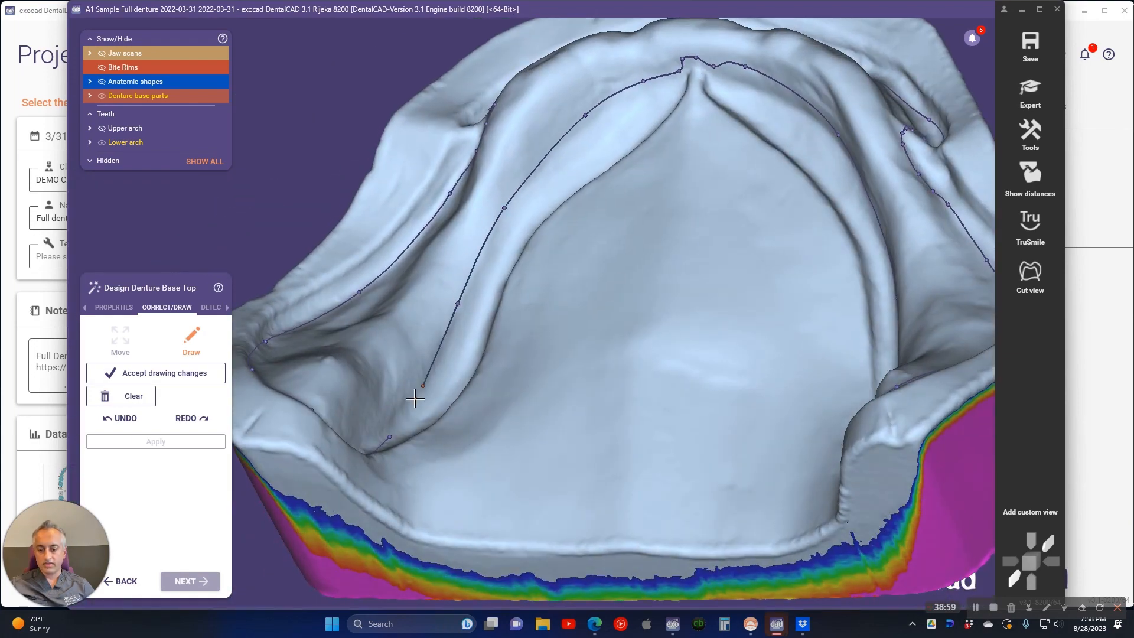
pyautogui.click(392, 435)
# Reposition the outline points around the lingual frenum and along the adjoining lingual border to refine the curve
pyautogui.moveTo(392, 422)
pyautogui.mouseDown()
pyautogui.moveTo(473, 309)
pyautogui.moveTo(504, 208)
pyautogui.moveTo(587, 118)
pyautogui.moveTo(646, 81)
pyautogui.moveTo(649, 91)
pyautogui.mouseUp()
pyautogui.moveTo(649, 91); pyautogui.dragTo(699, 94, button='right')
pyautogui.scroll(5, 650, 68)
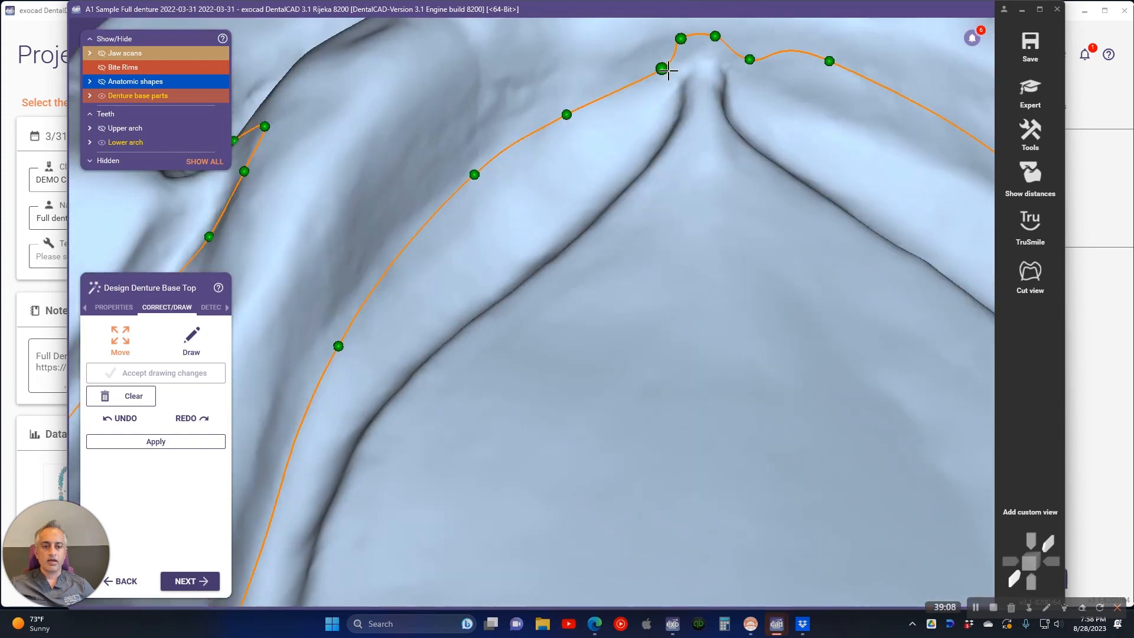
pyautogui.moveTo(666, 69); pyautogui.dragTo(654, 79)
pyautogui.moveTo(750, 59)
pyautogui.mouseDown()
pyautogui.moveTo(767, 71)
pyautogui.moveTo(765, 86)
pyautogui.mouseUp()
pyautogui.moveTo(715, 37); pyautogui.dragTo(734, 42)
pyautogui.moveTo(829, 62); pyautogui.dragTo(828, 112)
pyautogui.scroll(-5, 828, 122)
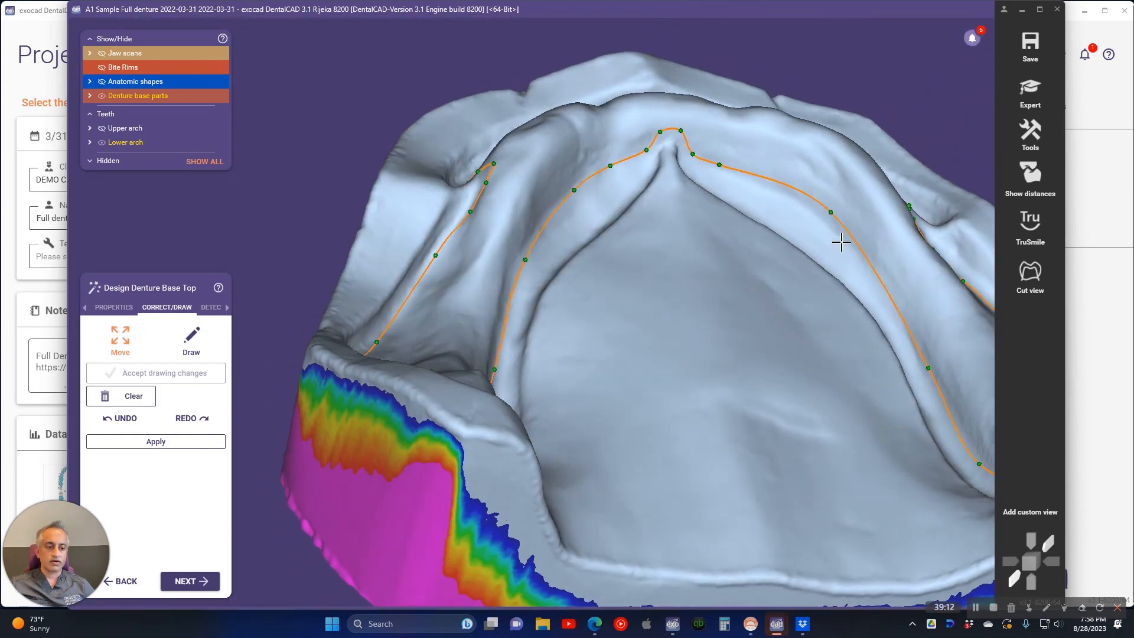
pyautogui.moveTo(831, 214); pyautogui.dragTo(828, 237)
# Adjust the lower outline points around the first buccal frenum
pyautogui.moveTo(827, 237); pyautogui.dragTo(476, 345, button='right')
pyautogui.scroll(5, 476, 345)
pyautogui.moveTo(520, 336); pyautogui.dragTo(569, 477)
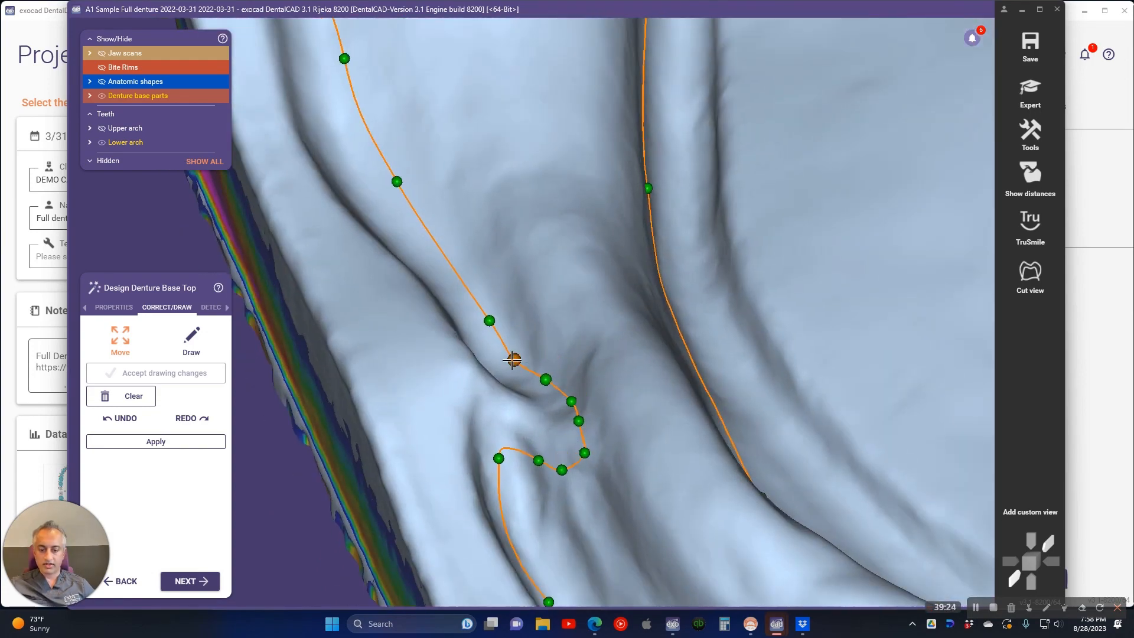
# Move the outline points at the labial frenum downward to make the notch around it shallower
pyautogui.scroll(-1, 394, 194)
pyautogui.scroll(-5, 394, 193)
pyautogui.moveTo(394, 194); pyautogui.dragTo(610, 501, button='right')
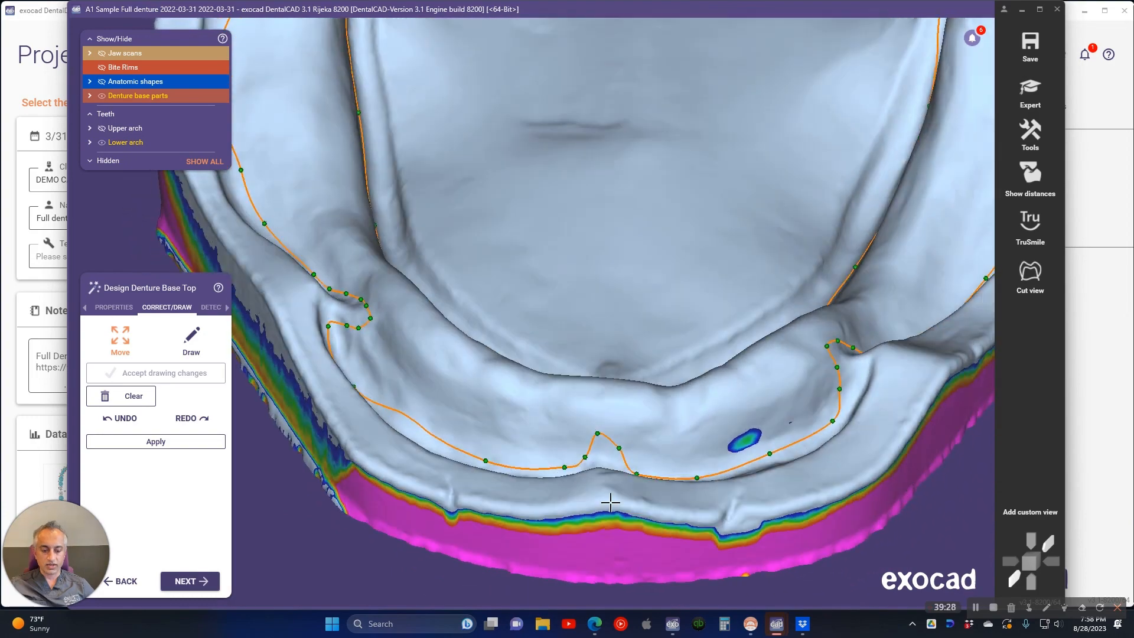
pyautogui.scroll(3, 620, 466)
pyautogui.moveTo(602, 424); pyautogui.dragTo(602, 441)
pyautogui.moveTo(627, 455); pyautogui.dragTo(627, 470)
pyautogui.moveTo(597, 438); pyautogui.dragTo(594, 459)
pyautogui.scroll(-4, 571, 464)
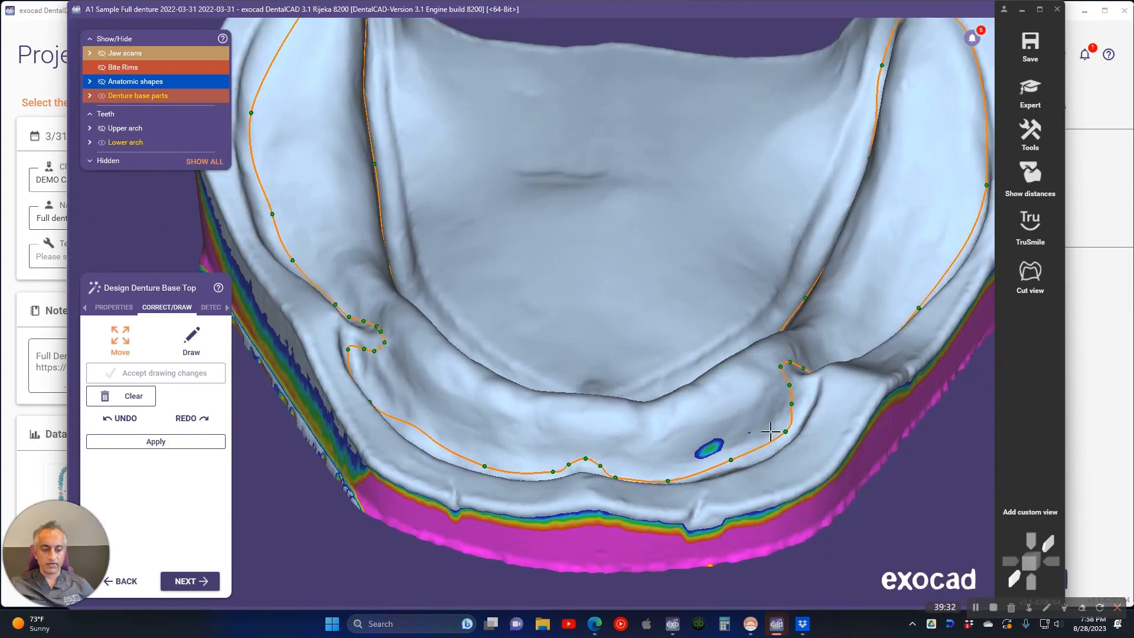
# Shift the labial vestibule outline point beside the second buccal frenum
pyautogui.moveTo(572, 464); pyautogui.dragTo(534, 488, button='right')
pyautogui.scroll(4, 745, 395)
pyautogui.moveTo(746, 398); pyautogui.dragTo(761, 408)
pyautogui.scroll(-4, 845, 393)
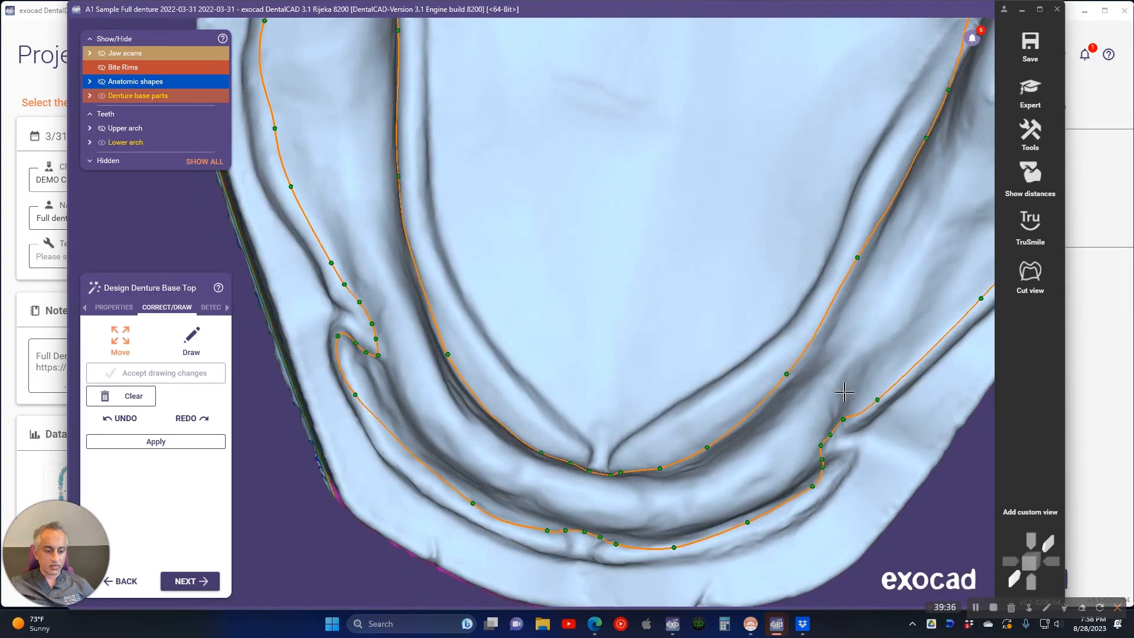
# Refine the lower outline points along the posterior lingual border near the retromolar pad
pyautogui.scroll(-4, 896, 417)
pyautogui.moveTo(891, 400); pyautogui.dragTo(861, 405, button='right')
pyautogui.scroll(3, 691, 451)
pyautogui.scroll(5, 585, 234)
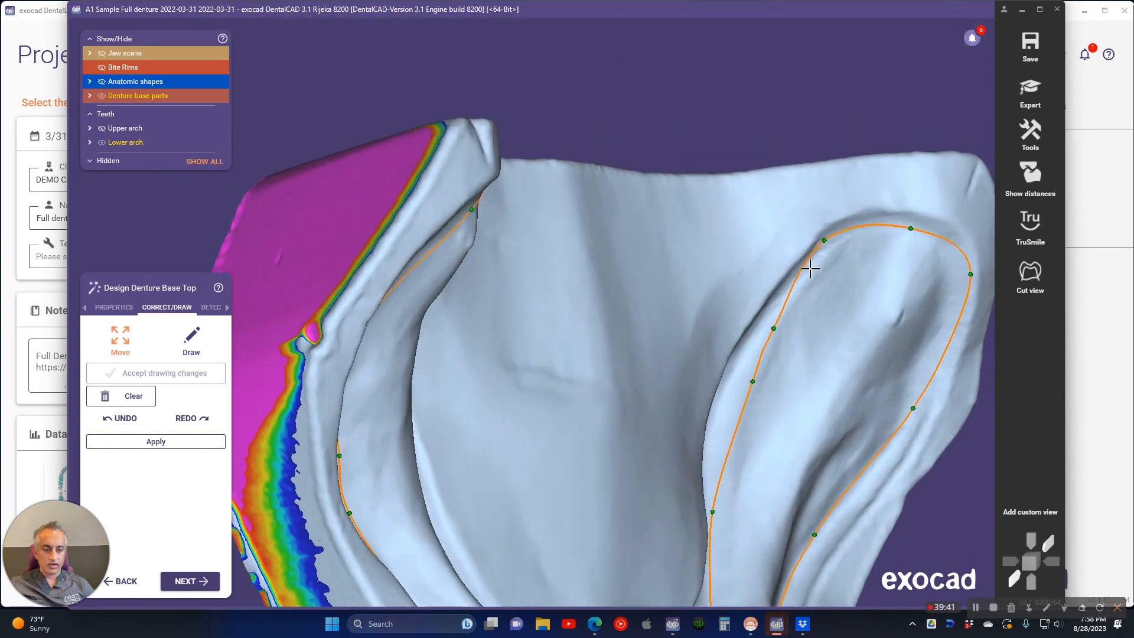
pyautogui.moveTo(824, 245); pyautogui.dragTo(831, 249)
pyautogui.click(737, 404)
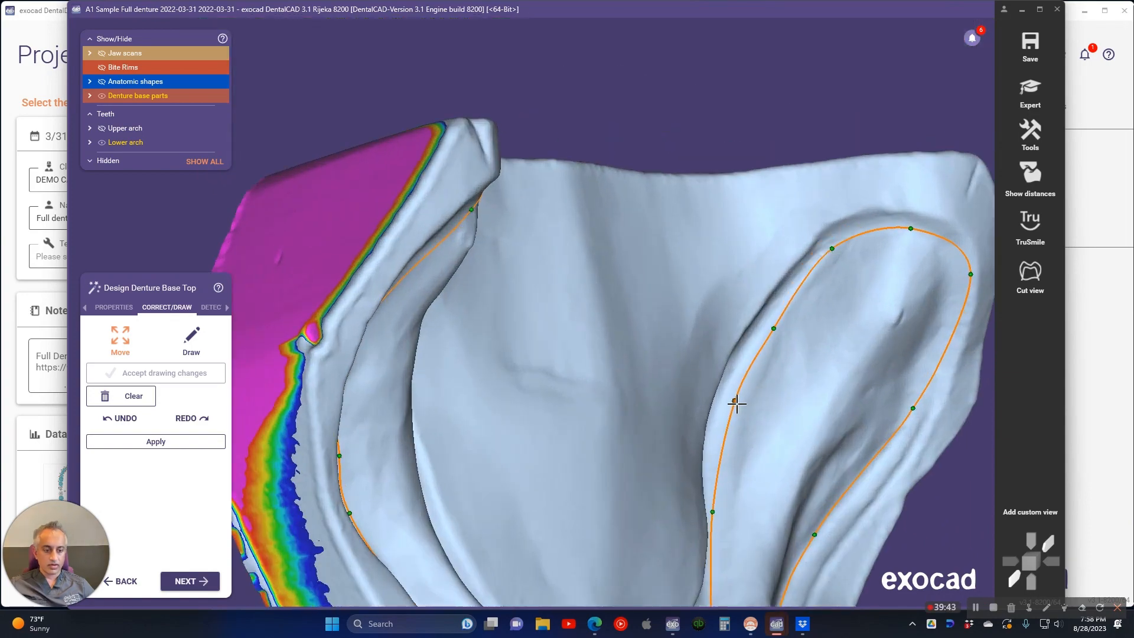
# Accept the finished lower outline and proceed to the connector design
pyautogui.scroll(-5, 739, 403)
pyautogui.moveTo(739, 404); pyautogui.dragTo(686, 414, button='right')
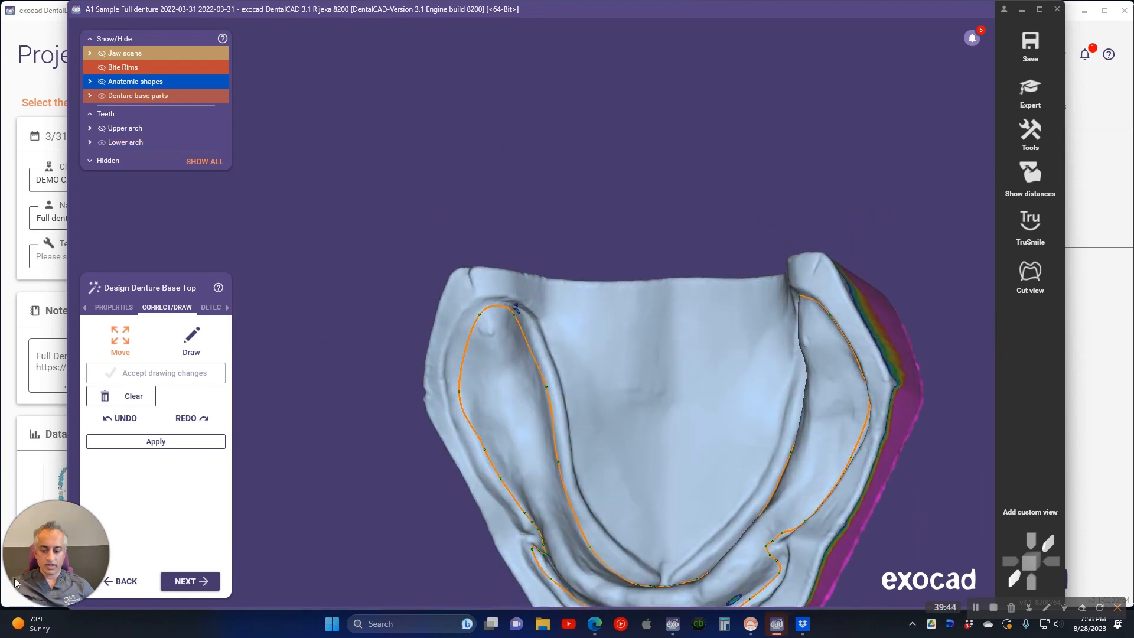
pyautogui.click(184, 581)
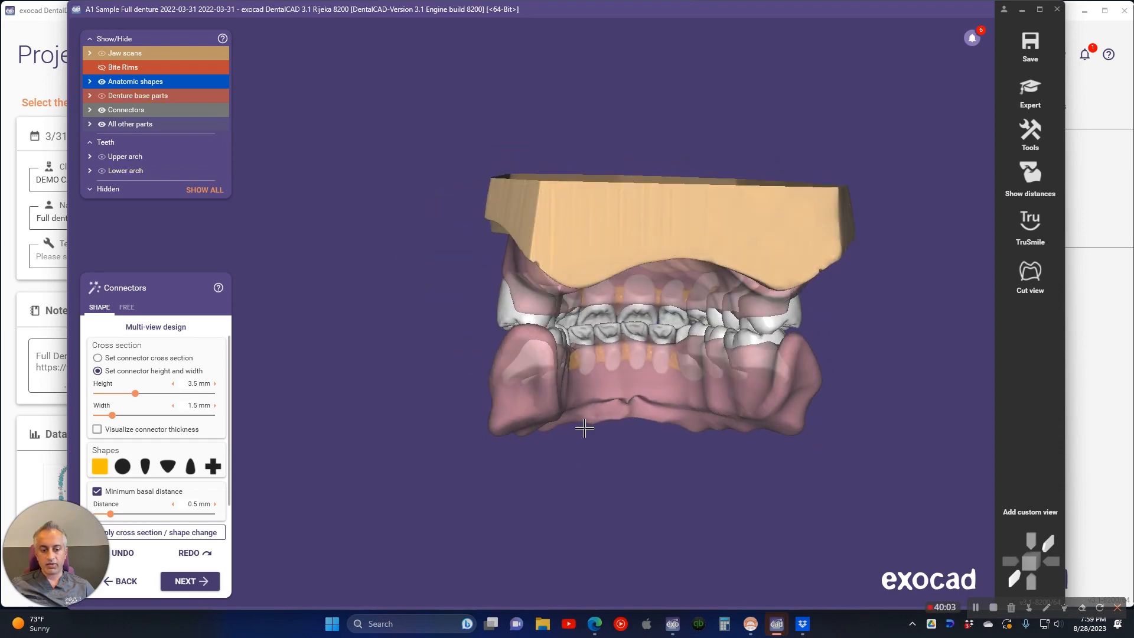
# Give the connectors the upright teardrop shape with a height of 0.9 mm and a width of 0.8 mm, and apply the change
pyautogui.scroll(5, 668, 355)
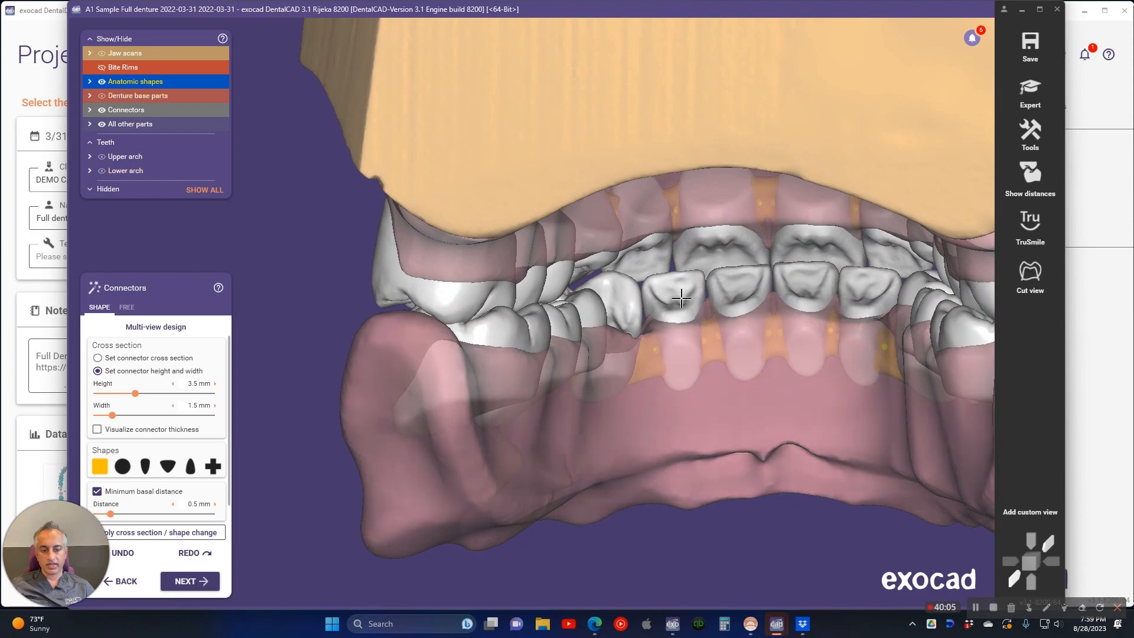
pyautogui.moveTo(678, 299); pyautogui.dragTo(675, 431, button='right')
pyautogui.scroll(5, 666, 418)
pyautogui.scroll(-3, 619, 342)
pyautogui.scroll(-6, 626, 349)
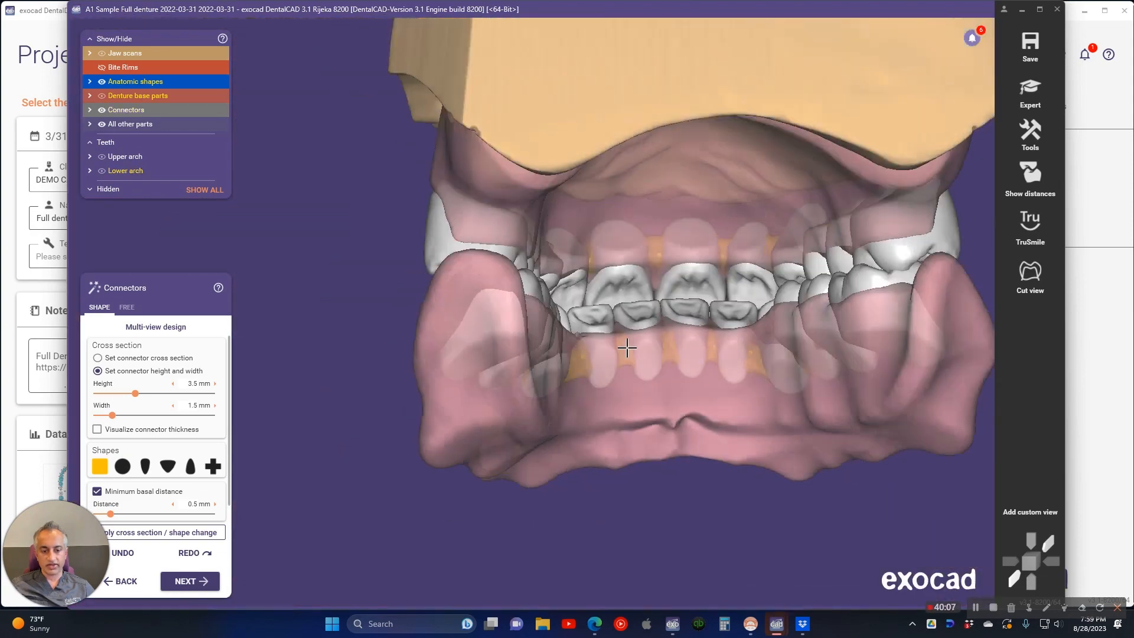
pyautogui.moveTo(622, 350); pyautogui.dragTo(524, 379, button='middle')
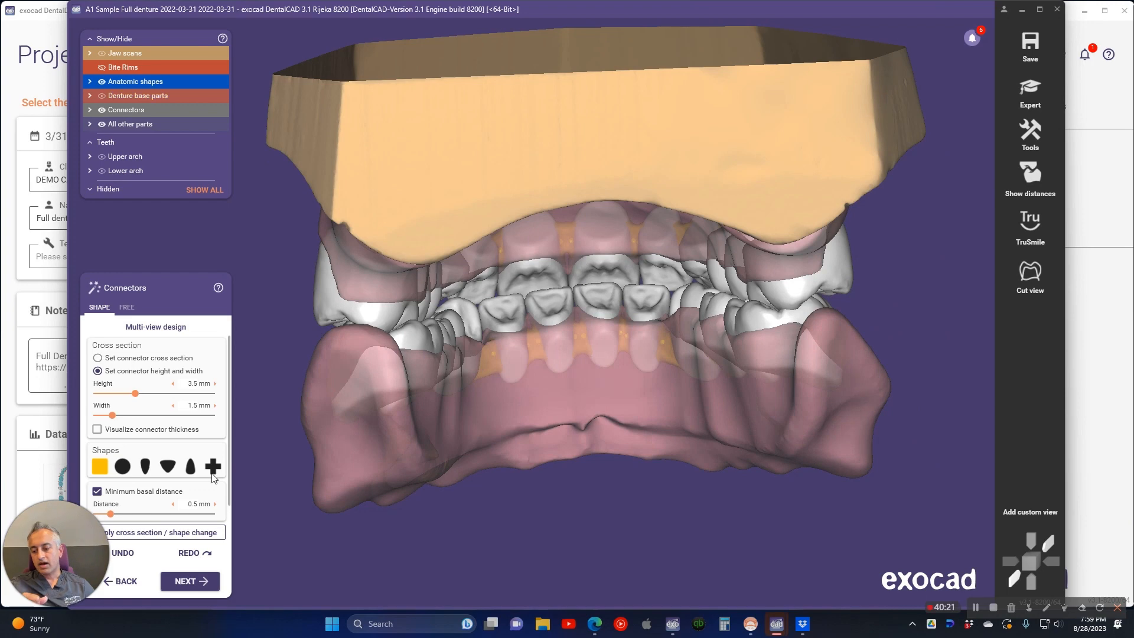
pyautogui.click(190, 467)
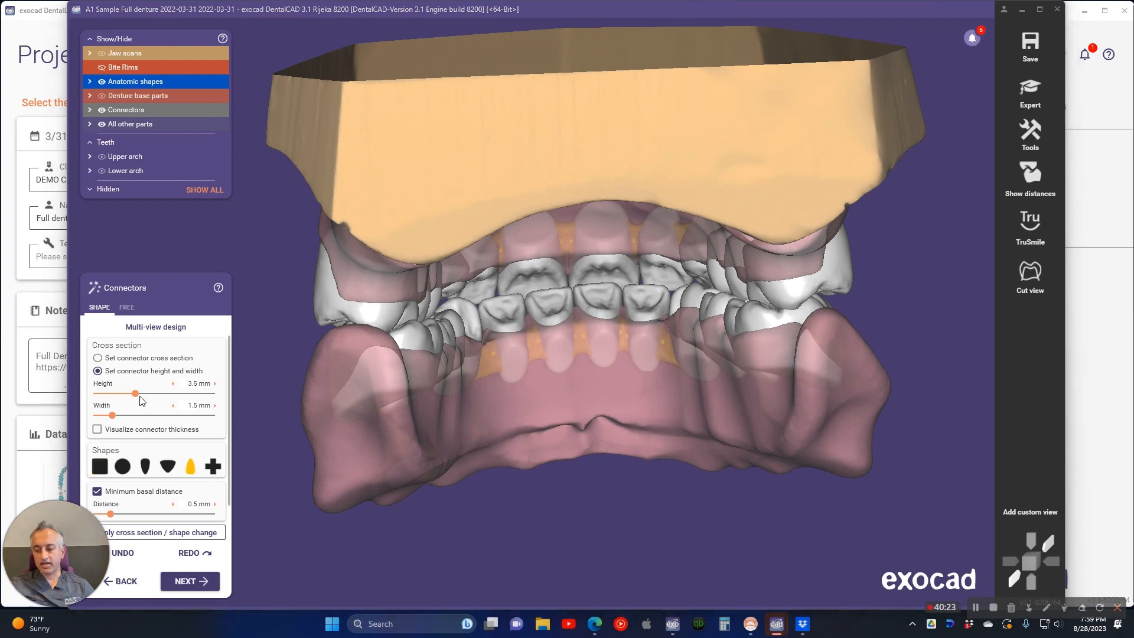
pyautogui.moveTo(135, 393); pyautogui.dragTo(101, 394)
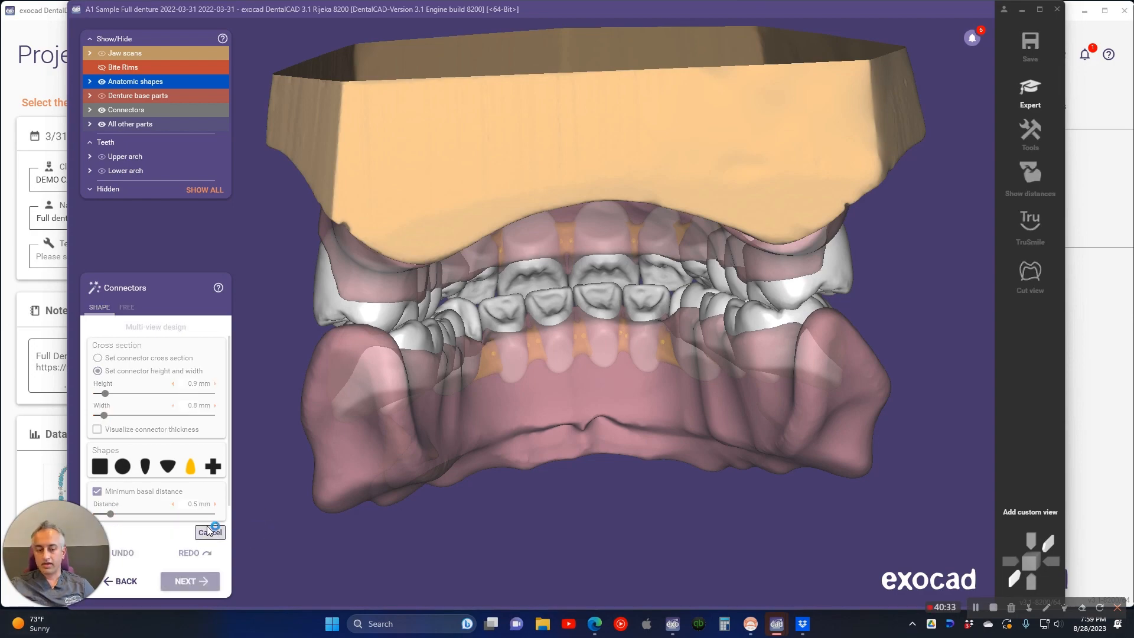
pyautogui.scroll(3, 591, 352)
pyautogui.moveTo(598, 351); pyautogui.dragTo(586, 362, button='right')
pyautogui.scroll(-3, 585, 365)
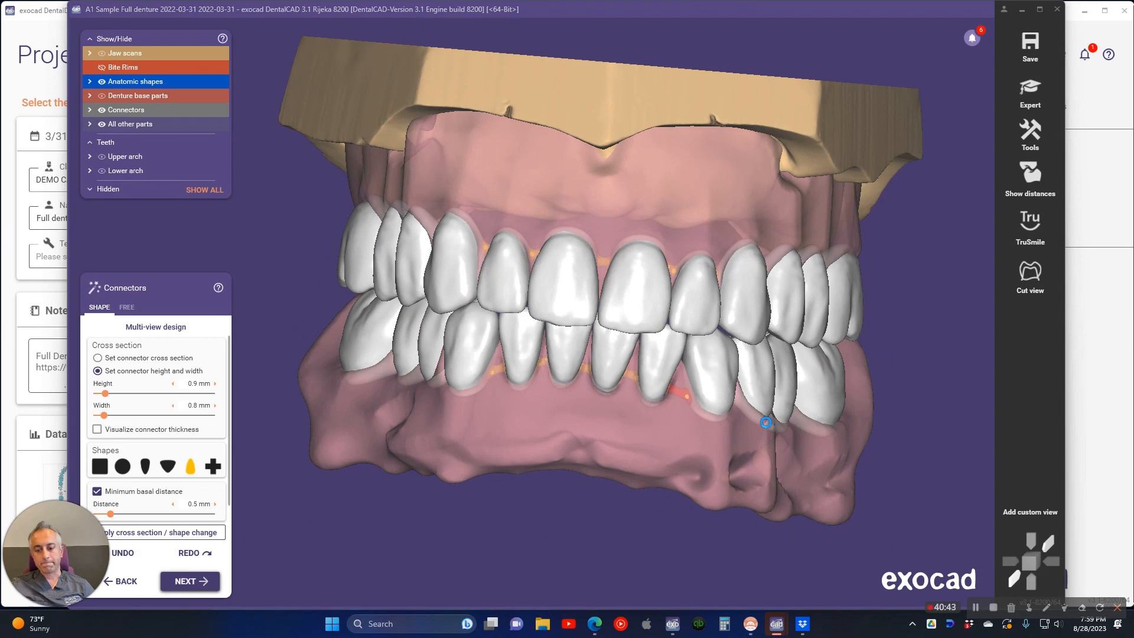
# Show the lower jaw scan (36-46) and make it opaque beneath the denture base
pyautogui.click(91, 52)
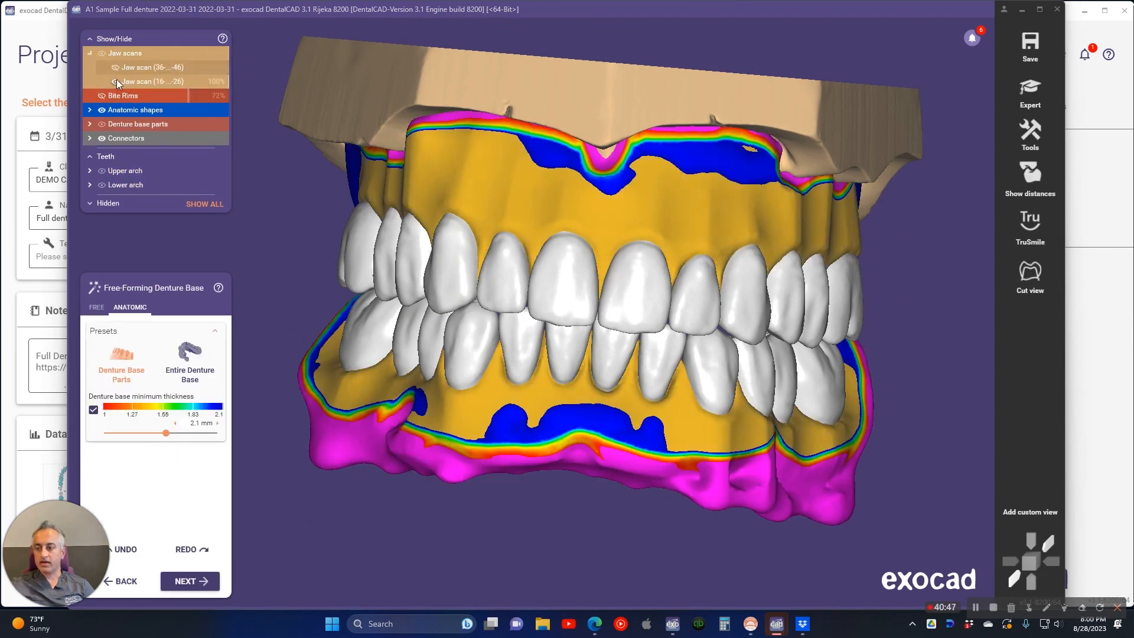
pyautogui.click(115, 68)
pyautogui.click(89, 54)
pyautogui.moveTo(562, 266); pyautogui.dragTo(590, 293, button='right')
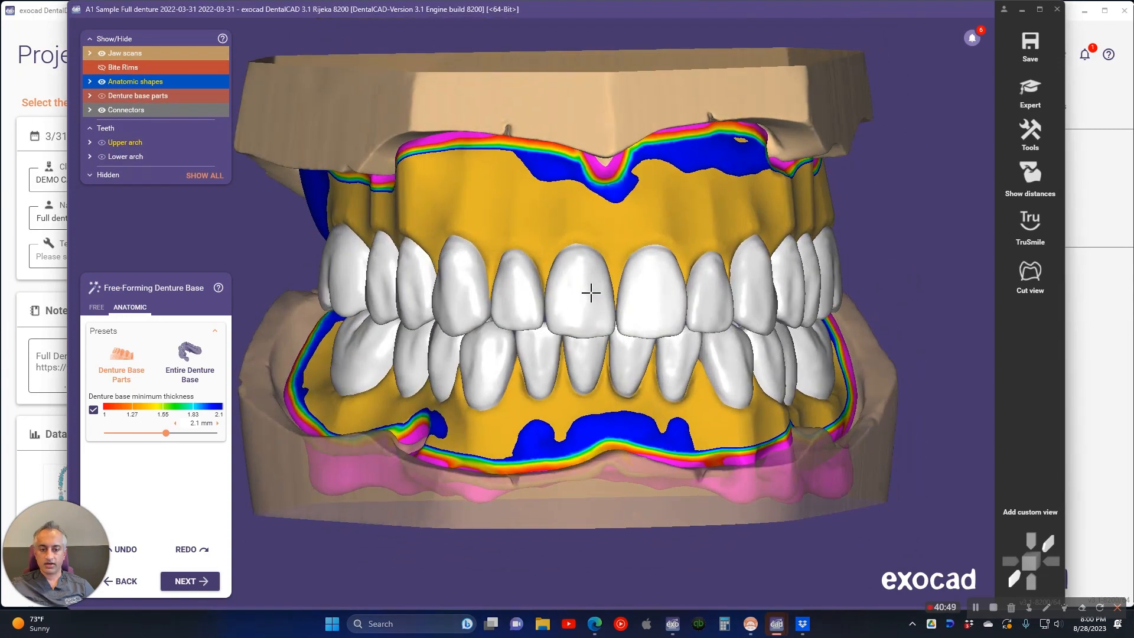
pyautogui.keyDown('shift'); pyautogui.middleClick(621, 517); pyautogui.keyUp('shift')
pyautogui.moveTo(622, 516); pyautogui.dragTo(622, 473, button='right')
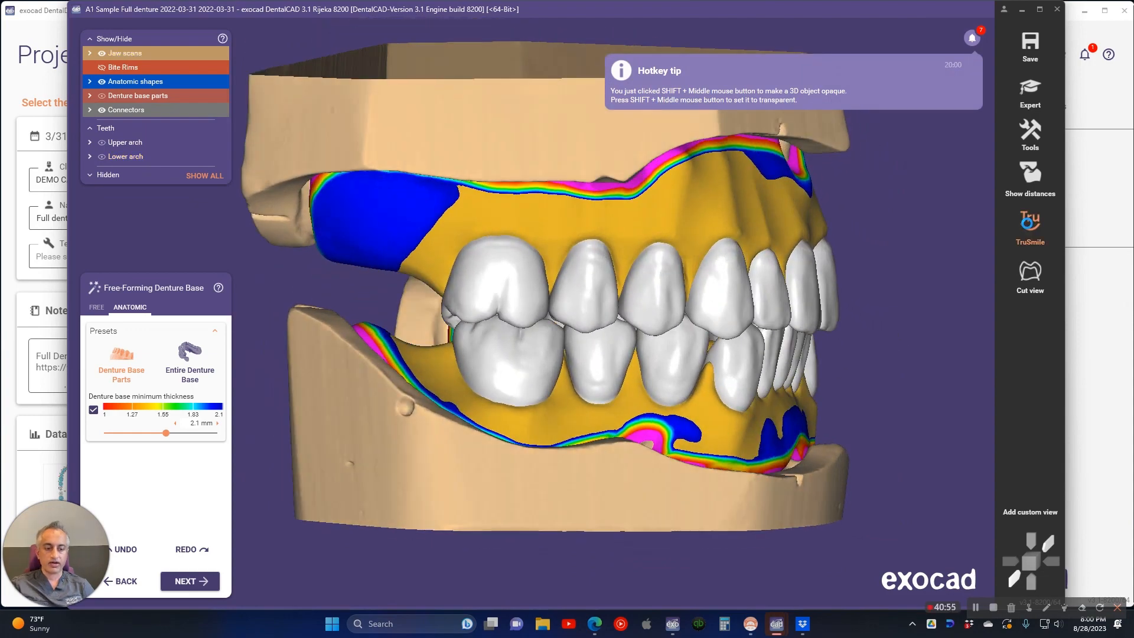
# Turn on TruSmile rendering and view both dentures with the jaw scans
pyautogui.click(1030, 224)
pyautogui.moveTo(952, 223); pyautogui.dragTo(646, 321, button='right')
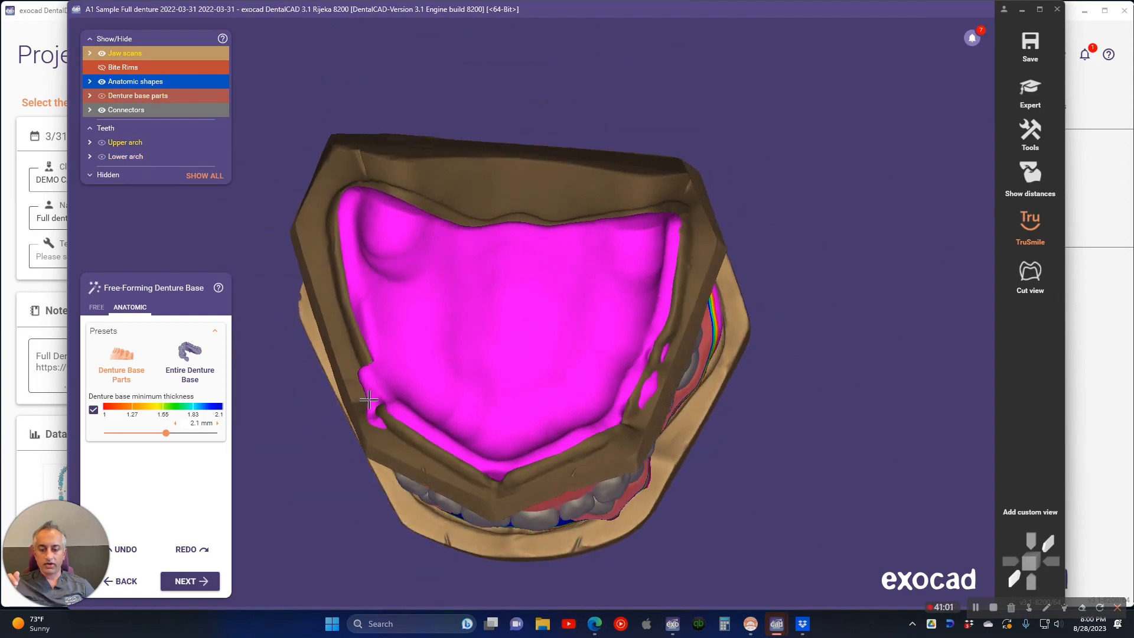
pyautogui.moveTo(368, 400); pyautogui.dragTo(466, 353, button='right')
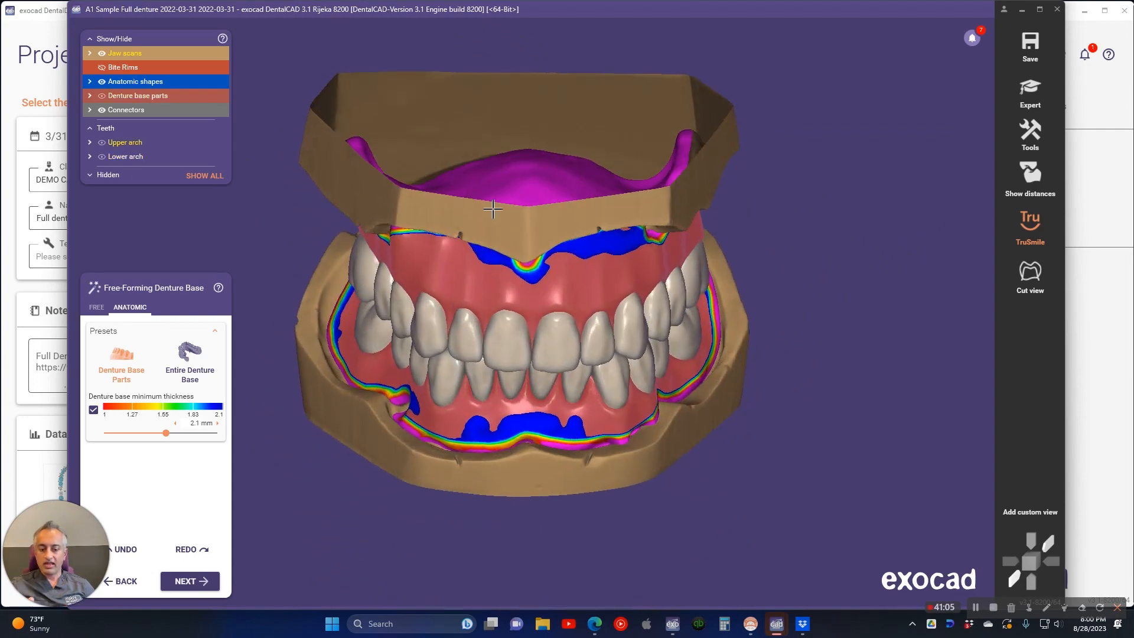
# Examine the denture bases, gingival margins and tooth contacts from the front and both buccal sides
pyautogui.scroll(5, 494, 213)
pyautogui.moveTo(603, 248); pyautogui.dragTo(664, 234, button='right')
pyautogui.moveTo(473, 223); pyautogui.dragTo(480, 215, button='right')
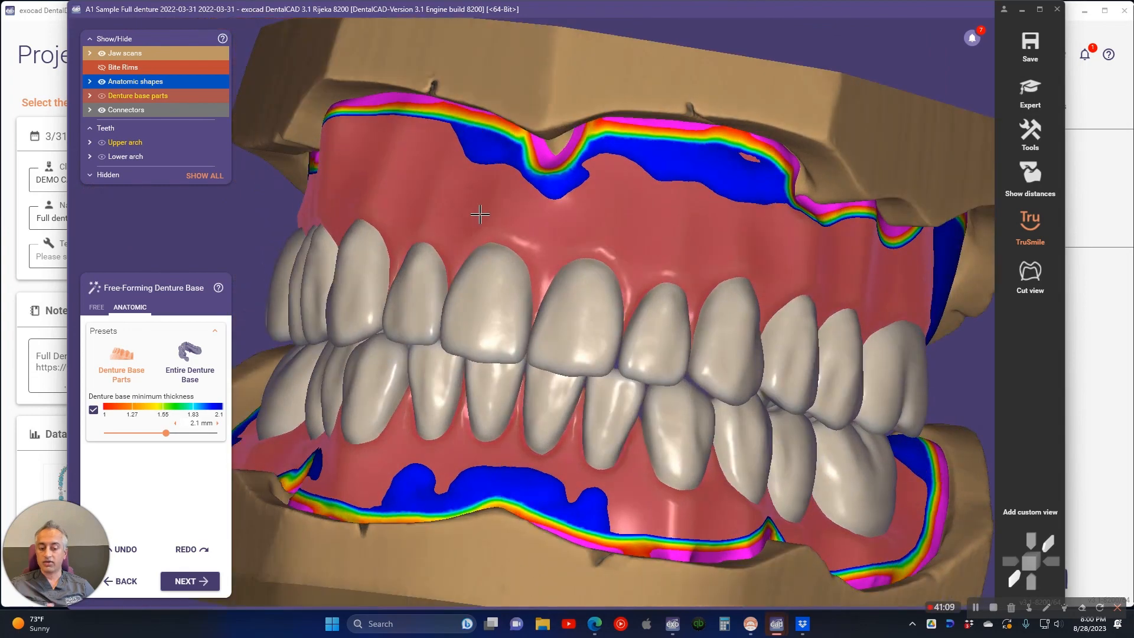
pyautogui.moveTo(627, 255); pyautogui.dragTo(629, 155, button='right')
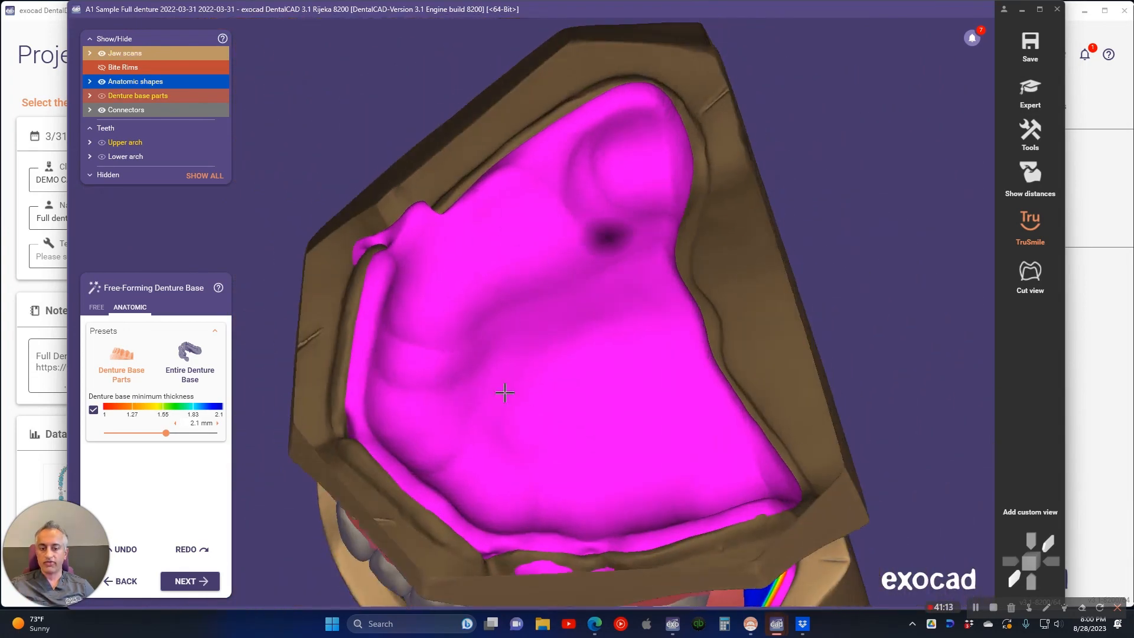
pyautogui.moveTo(444, 325); pyautogui.dragTo(528, 359, button='right')
pyautogui.scroll(5, 586, 375)
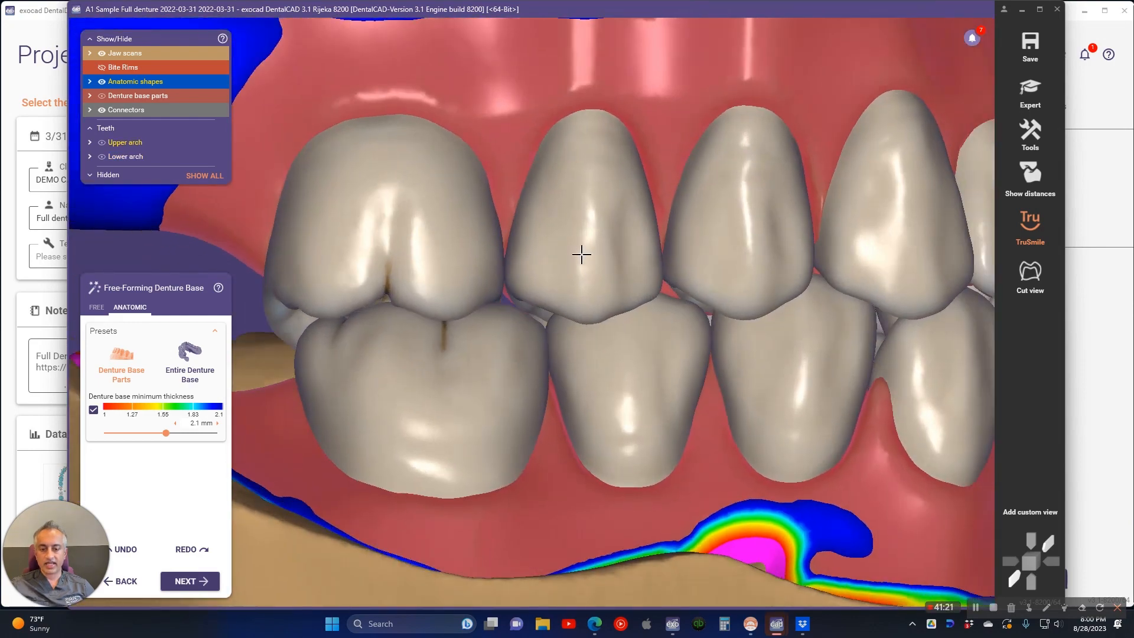
pyautogui.scroll(-3, 642, 263)
pyautogui.moveTo(642, 264); pyautogui.dragTo(644, 266, button='right')
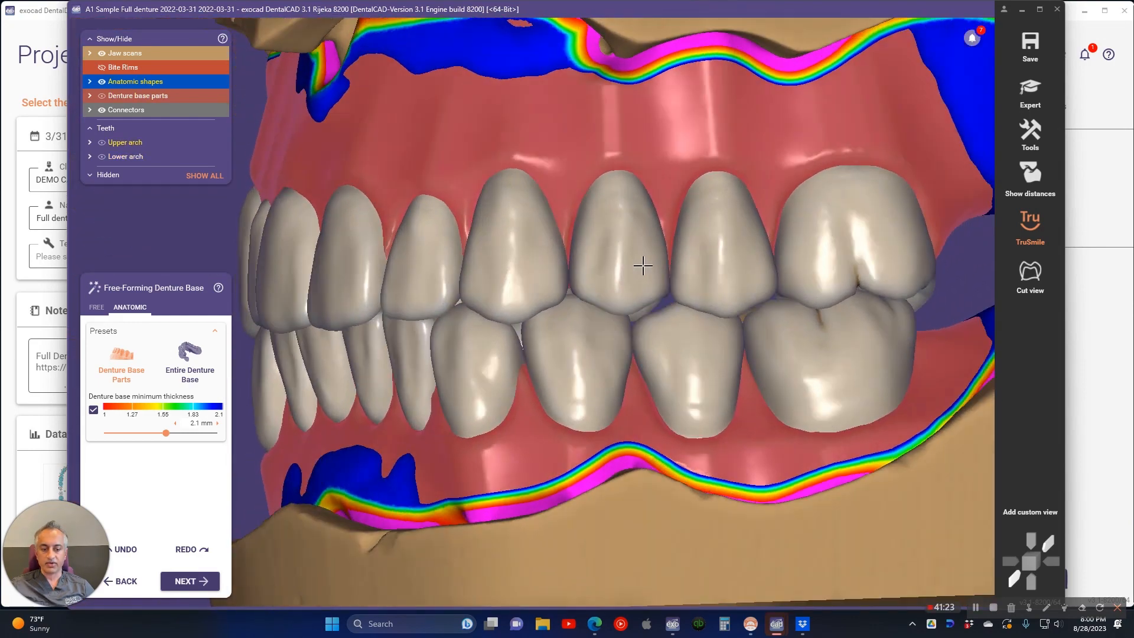
pyautogui.moveTo(560, 245); pyautogui.dragTo(587, 232, button='right')
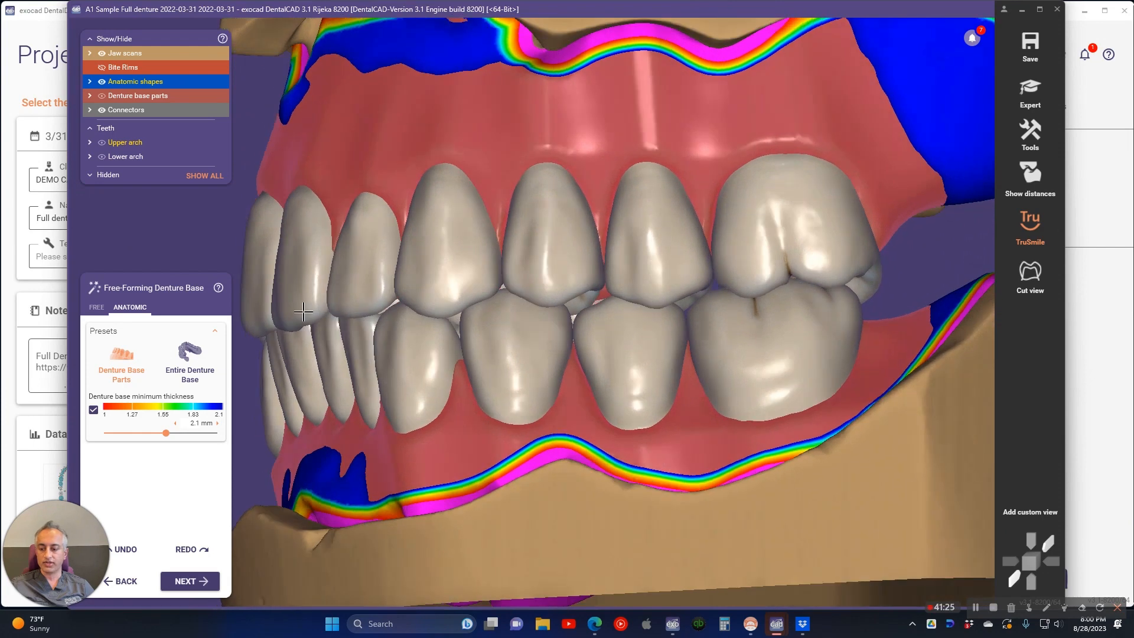
# Free-form the lower gingiva with the Entire Denture Base preset, pulling up the papillae on both sides of the lateral incisor
pyautogui.click(198, 359)
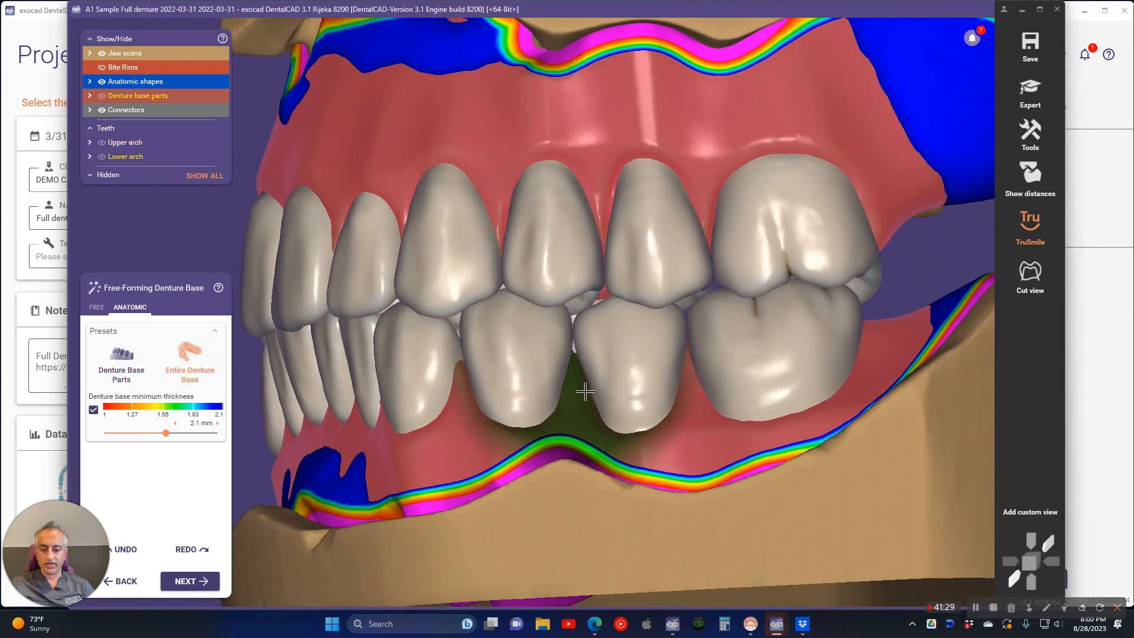
pyautogui.moveTo(508, 363); pyautogui.dragTo(535, 368, button='right')
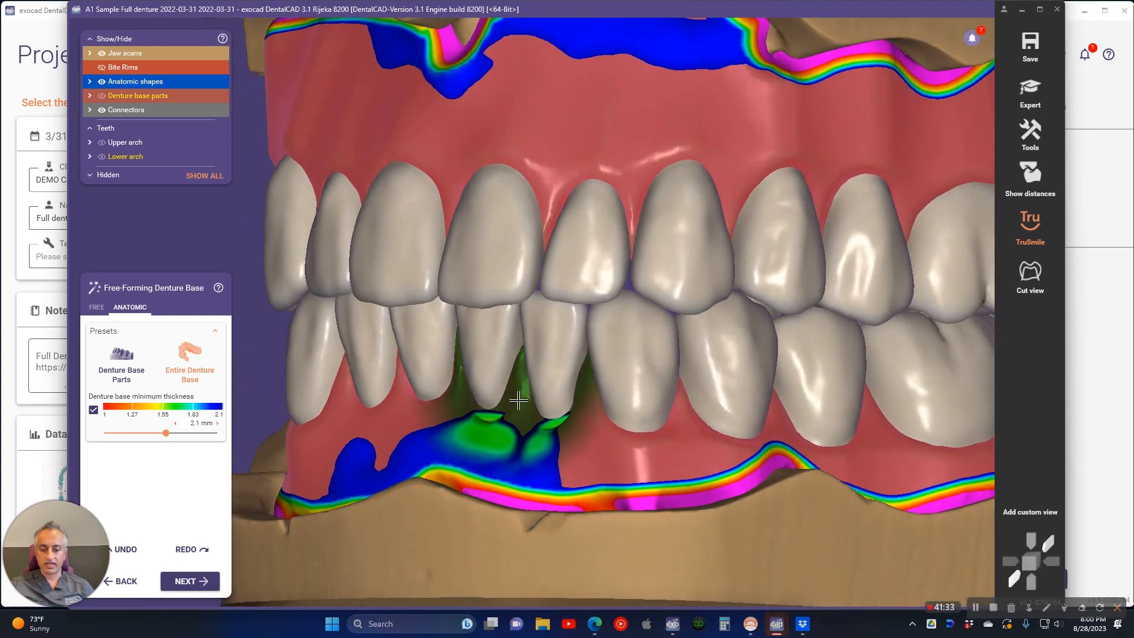
pyautogui.scroll(6, 531, 366)
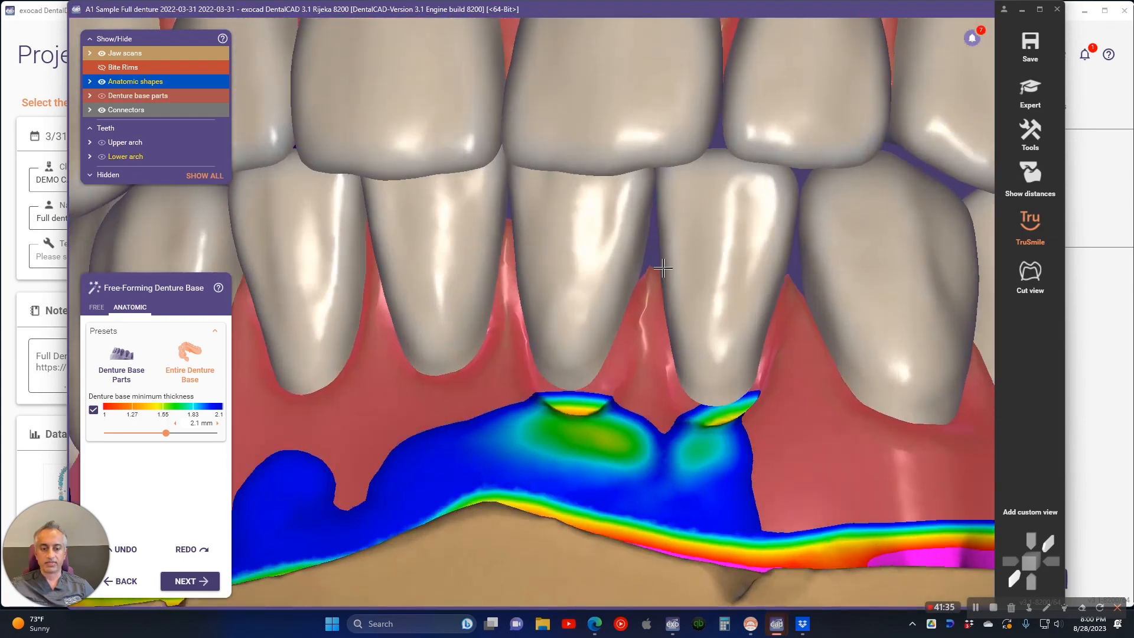
pyautogui.scroll(-3, 663, 268)
pyautogui.moveTo(660, 299); pyautogui.dragTo(665, 236)
pyautogui.moveTo(787, 306); pyautogui.dragTo(800, 262)
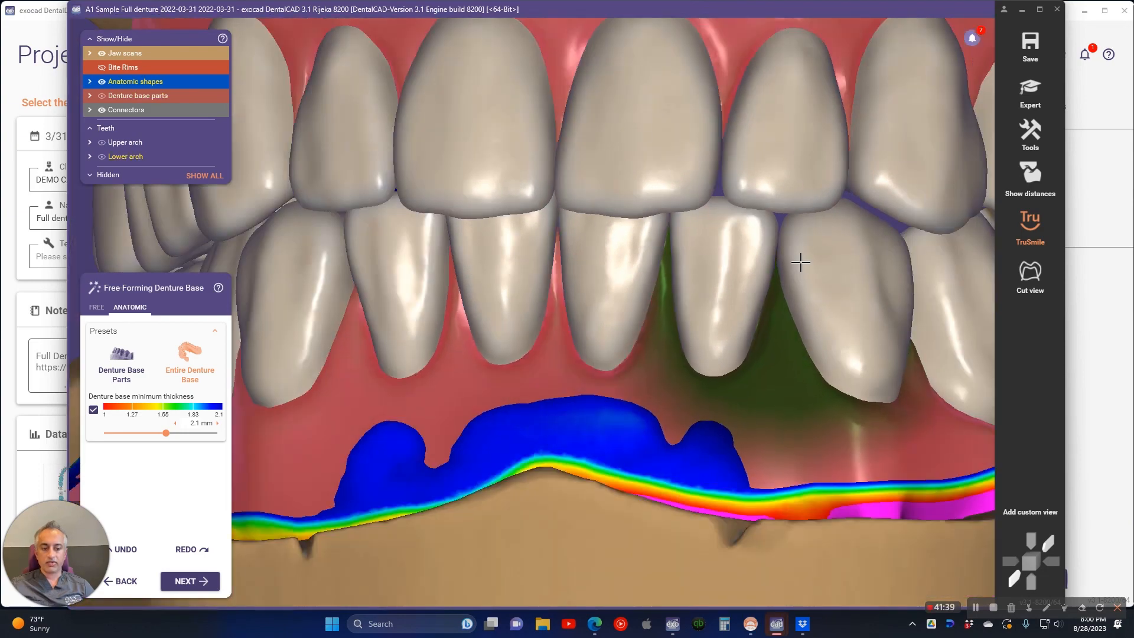
# Shape the lower gingiva between the canine and first premolar
pyautogui.scroll(-4, 800, 262)
pyautogui.moveTo(800, 262); pyautogui.dragTo(794, 298, button='right')
pyautogui.moveTo(760, 358)
pyautogui.mouseDown()
pyautogui.moveTo(759, 347)
pyautogui.moveTo(653, 347)
pyautogui.moveTo(661, 335)
pyautogui.mouseUp()
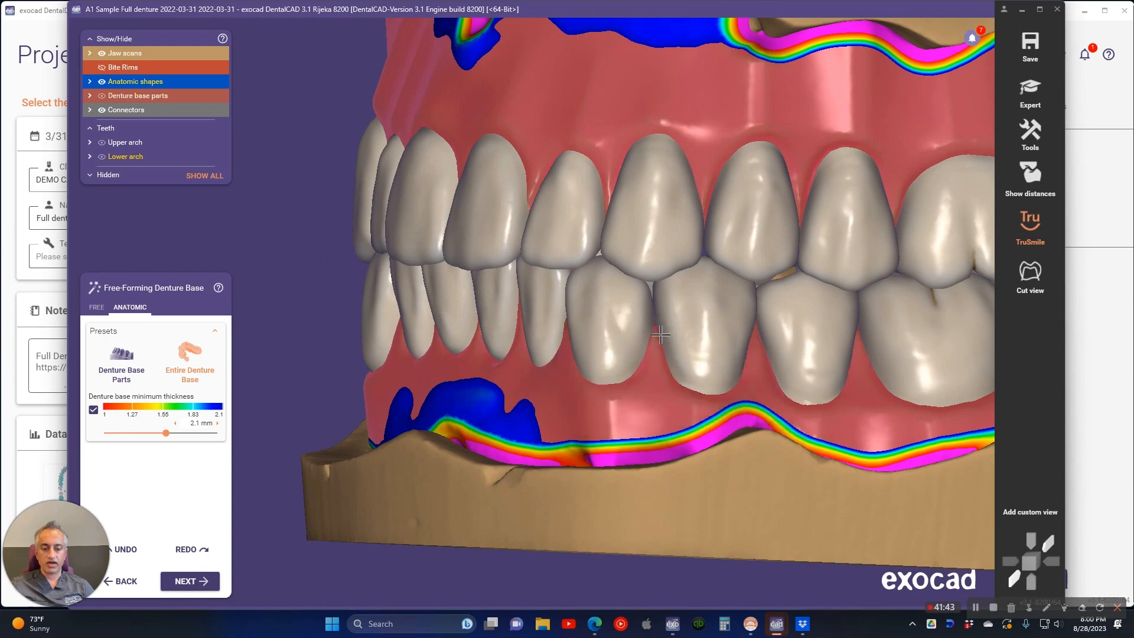
# Switch the anatomic free-forming preset to Denture Base Parts and inspect both dentures from the front and both buccal sides
pyautogui.scroll(-4, 660, 335)
pyautogui.moveTo(662, 332); pyautogui.dragTo(664, 333, button='right')
pyautogui.moveTo(664, 333); pyautogui.dragTo(575, 372, button='middle')
pyautogui.moveTo(574, 372); pyautogui.dragTo(446, 397, button='right')
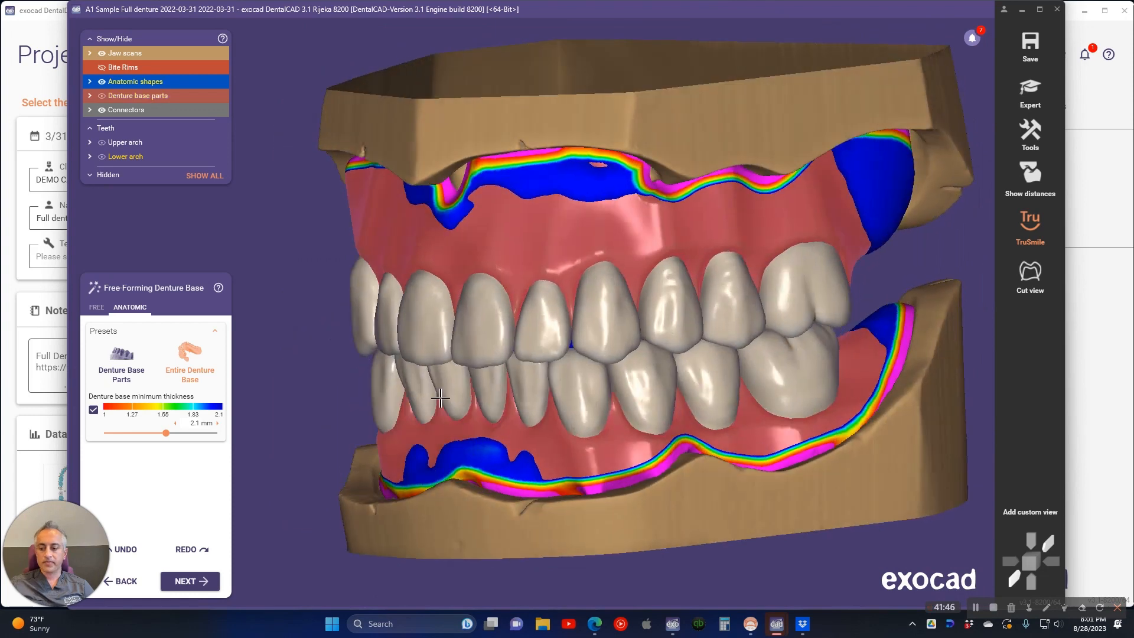
pyautogui.click(125, 364)
pyautogui.moveTo(649, 310); pyautogui.dragTo(501, 273, button='right')
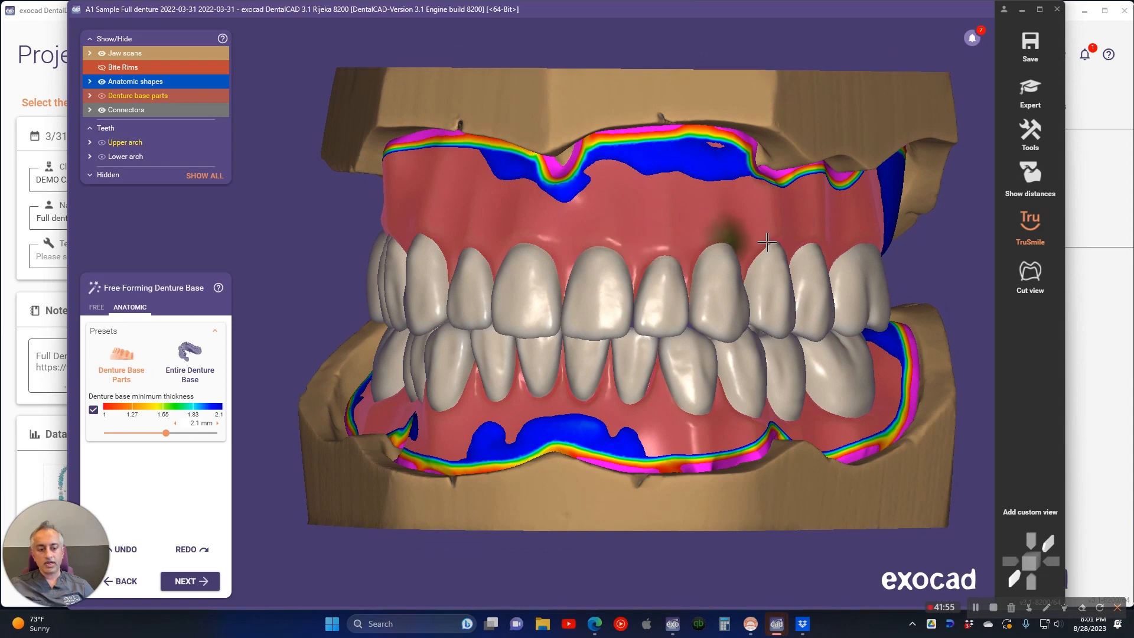
pyautogui.moveTo(519, 293); pyautogui.dragTo(420, 291, button='right')
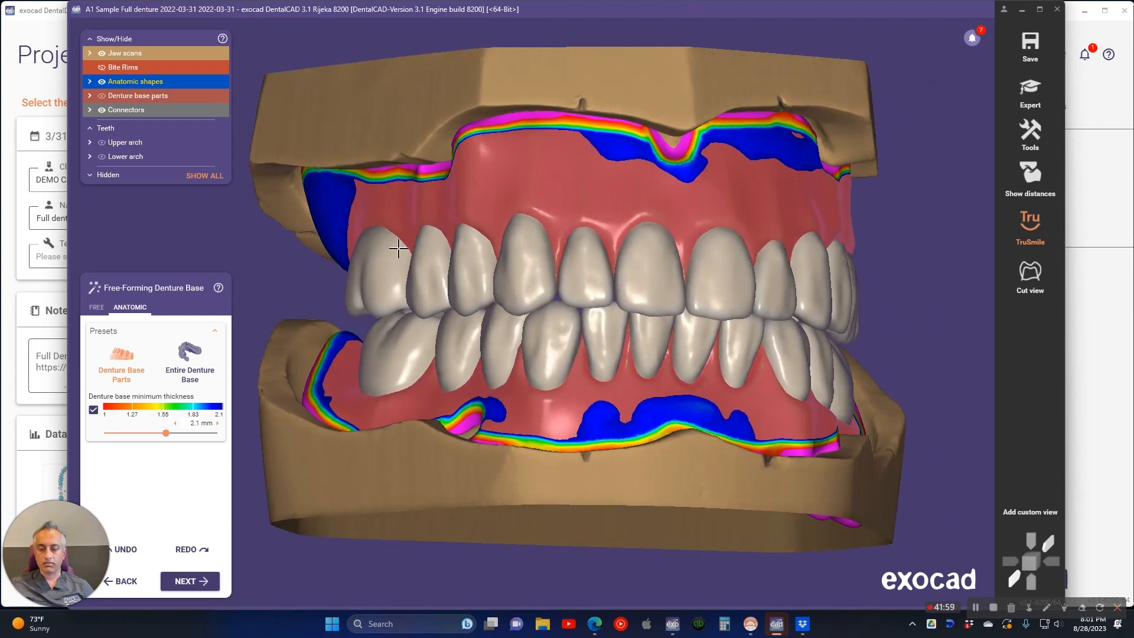
# Contour the labial surface of the upper base above the anterior teeth on both sides with free Add/Remove and a smaller brush
pyautogui.click(96, 307)
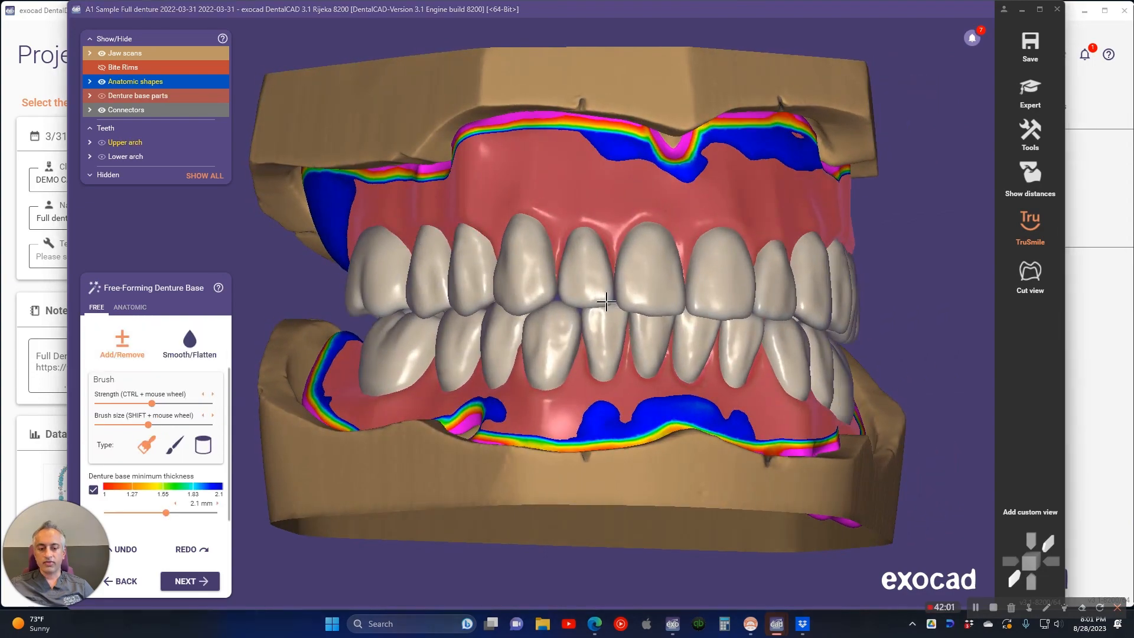
pyautogui.moveTo(484, 298)
pyautogui.mouseDown(button='right')
pyautogui.moveTo(608, 300)
pyautogui.moveTo(577, 279)
pyautogui.moveTo(600, 284)
pyautogui.mouseUp(button='right')
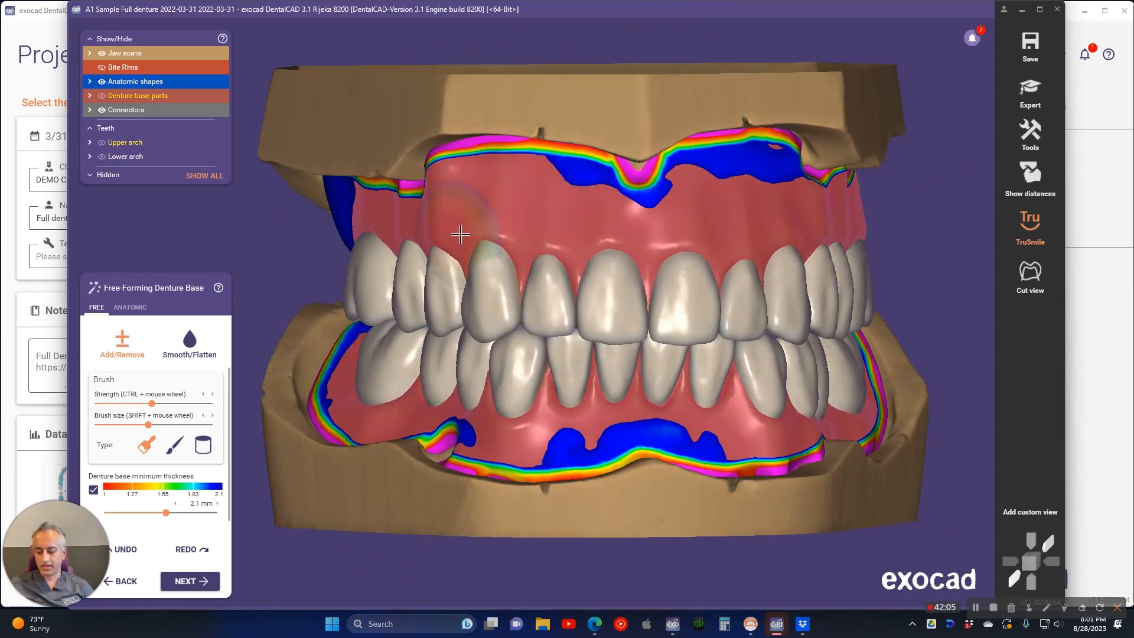
pyautogui.keyDown('shift'); pyautogui.scroll(-3, 615, 198); pyautogui.keyUp('shift')
pyautogui.keyDown('shift'); pyautogui.scroll(-3, 615, 198); pyautogui.keyUp('shift')
pyautogui.moveTo(632, 225); pyautogui.dragTo(570, 224, button='right')
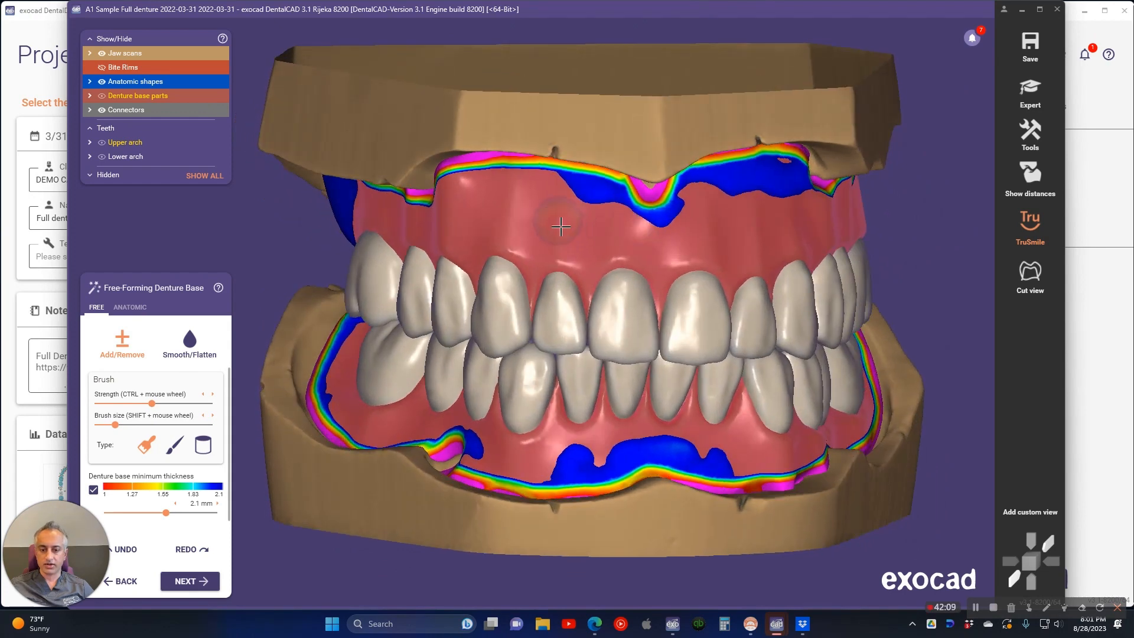
pyautogui.moveTo(560, 205); pyautogui.dragTo(588, 177)
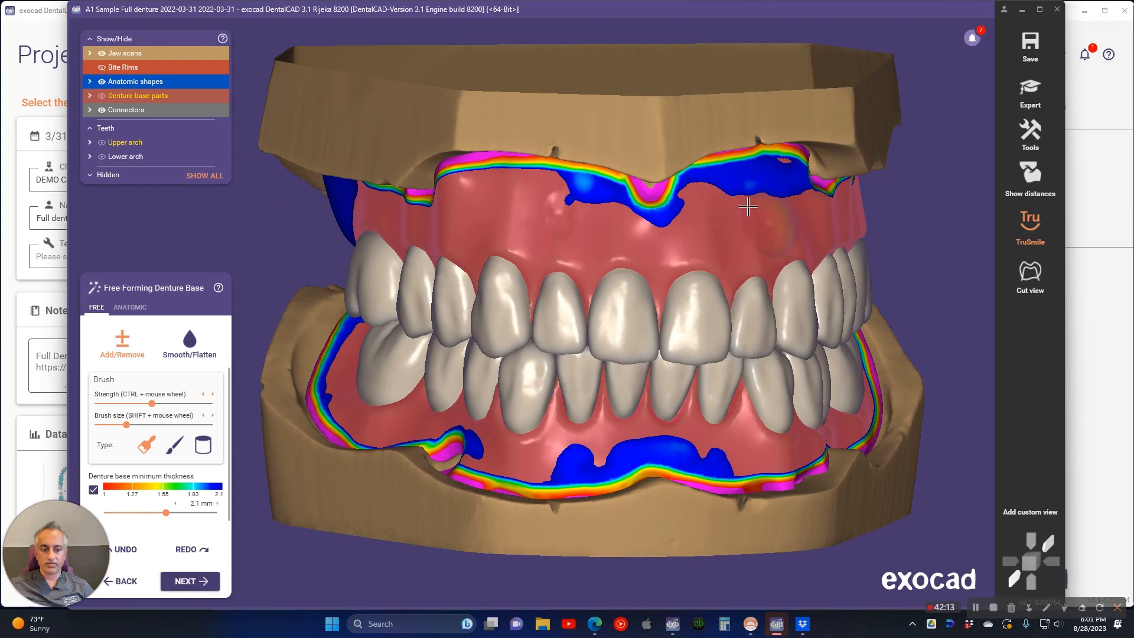
pyautogui.moveTo(748, 206); pyautogui.dragTo(749, 246)
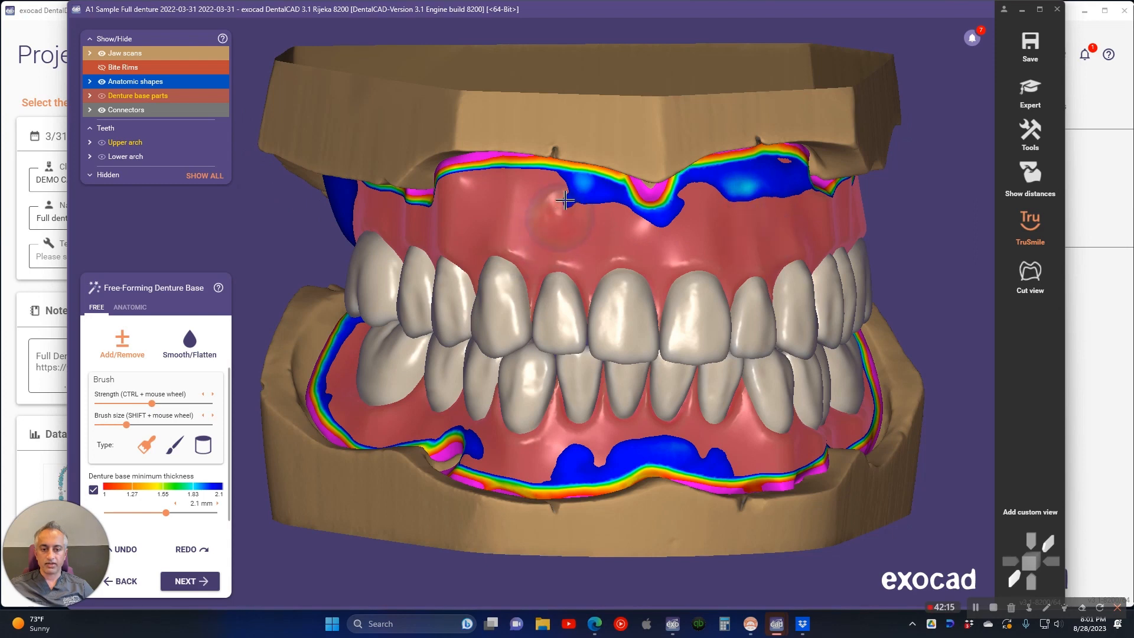
pyautogui.moveTo(565, 202); pyautogui.dragTo(590, 237)
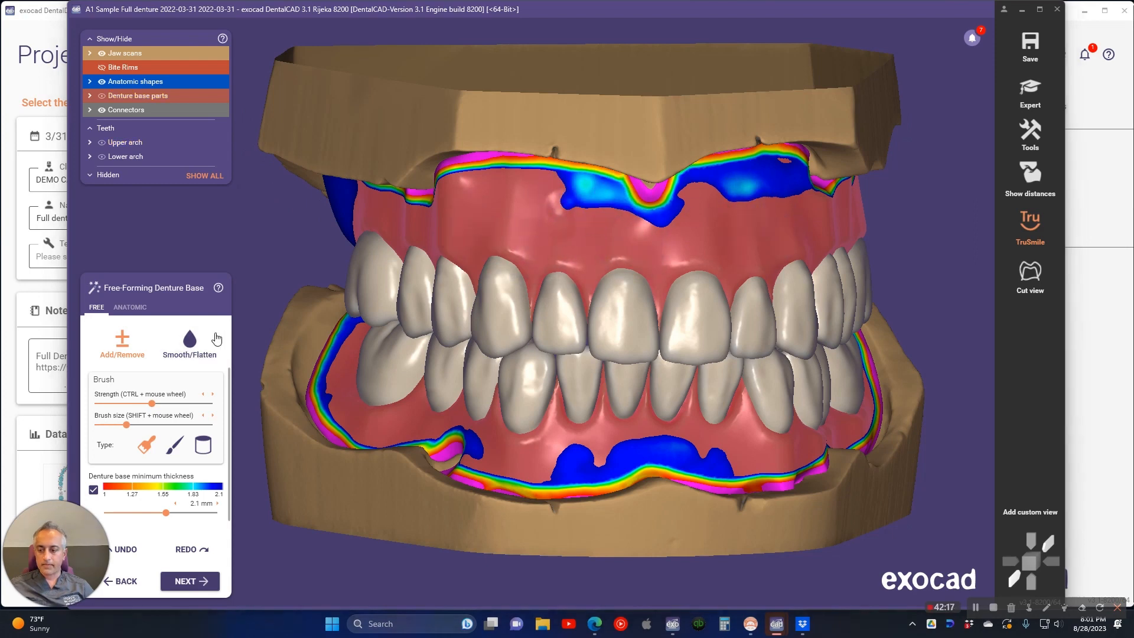
# Smooth the contoured labial areas of the denture bases with Smooth/Flatten and turn off the bottom thickness visualization
pyautogui.click(189, 341)
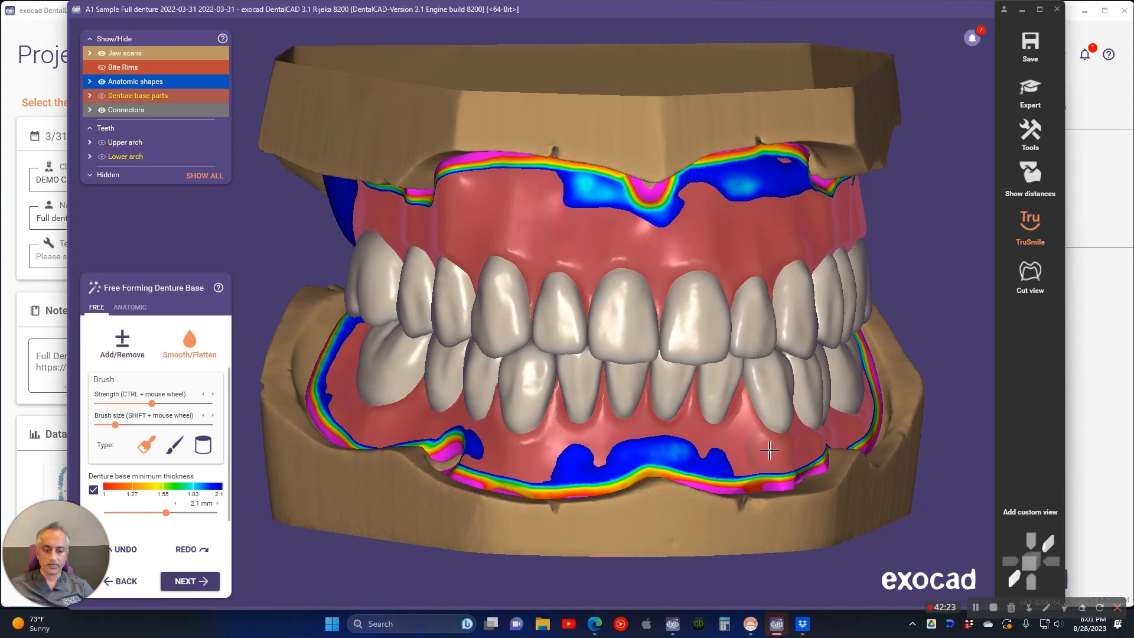
pyautogui.scroll(5, 662, 443)
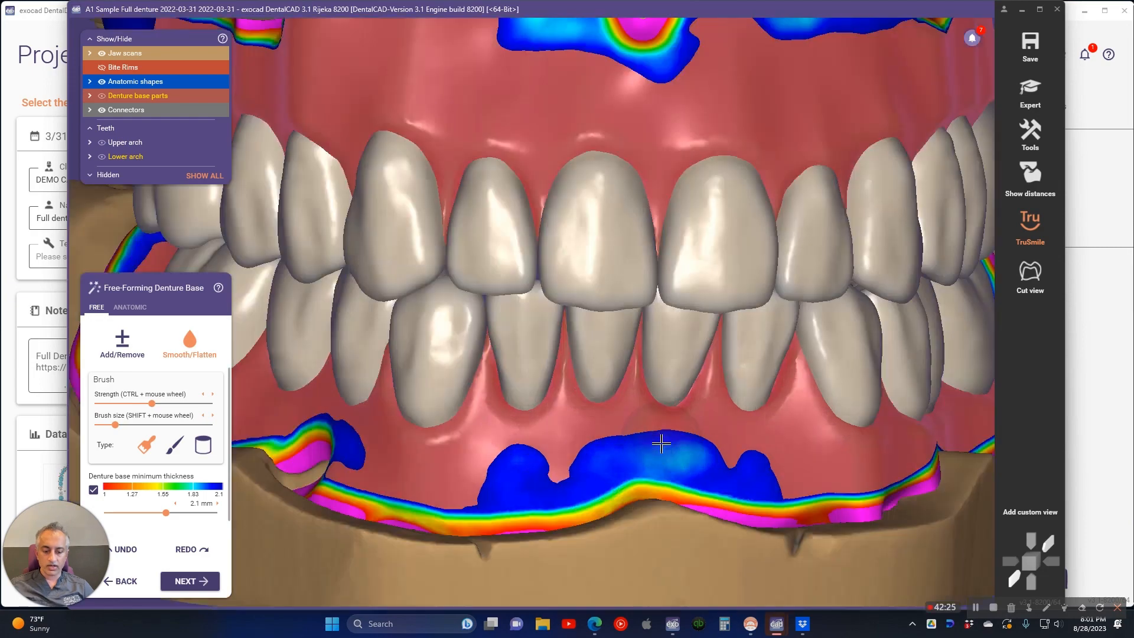
pyautogui.scroll(-8, 661, 441)
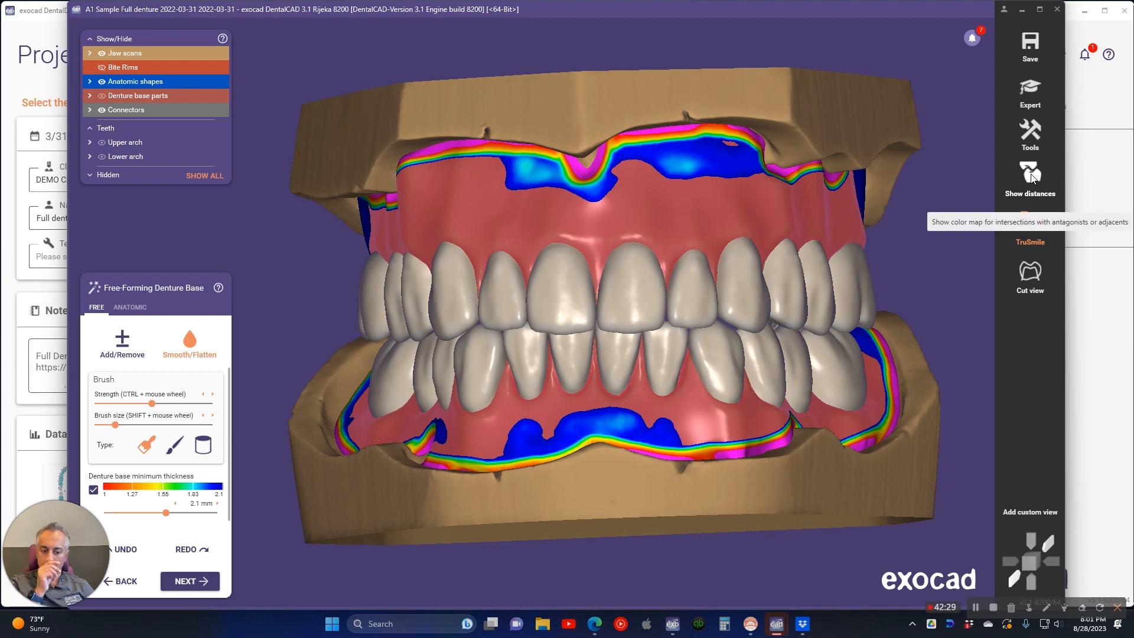
pyautogui.click(94, 491)
pyautogui.scroll(3, 544, 241)
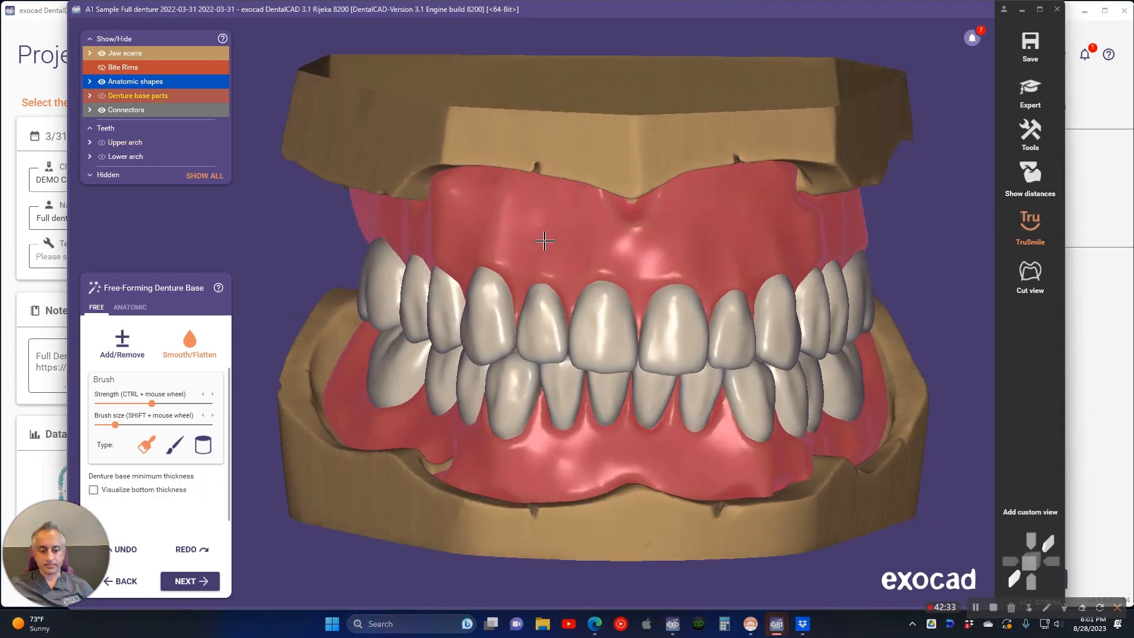
pyautogui.scroll(-1, 543, 241)
# Sculpt vertical root contours into the lower labial gingiva with Add/Remove, using a smaller brush and reduced strength
pyautogui.click(124, 345)
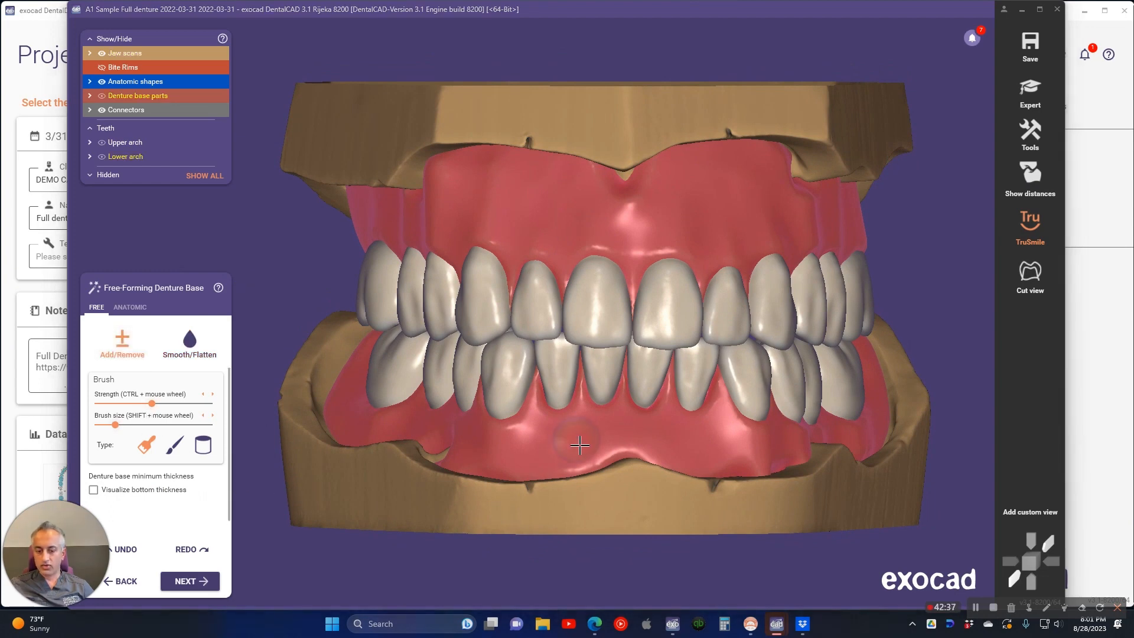
pyautogui.keyDown('shift'); pyautogui.scroll(-2, 605, 427); pyautogui.keyUp('shift')
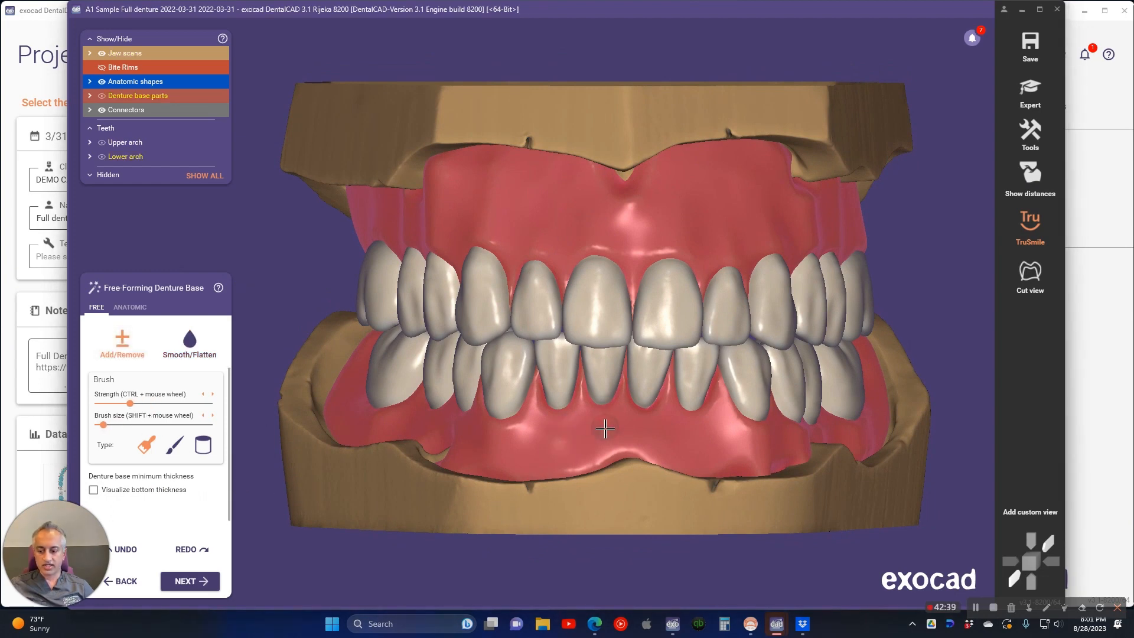
pyautogui.moveTo(544, 429); pyautogui.dragTo(542, 464)
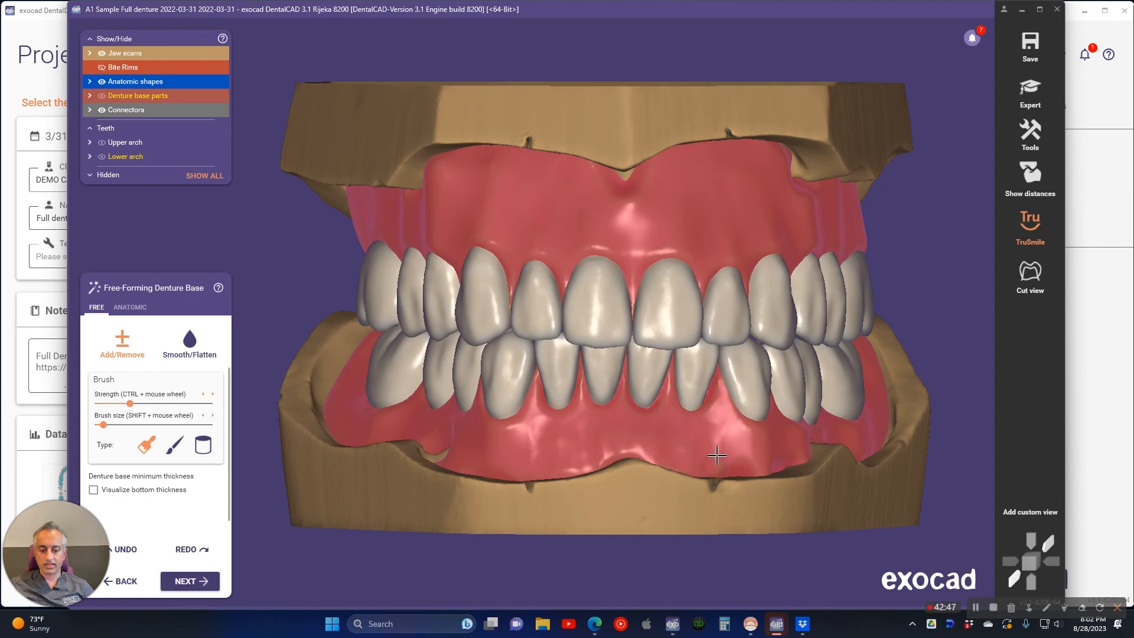
pyautogui.moveTo(721, 413); pyautogui.dragTo(719, 458)
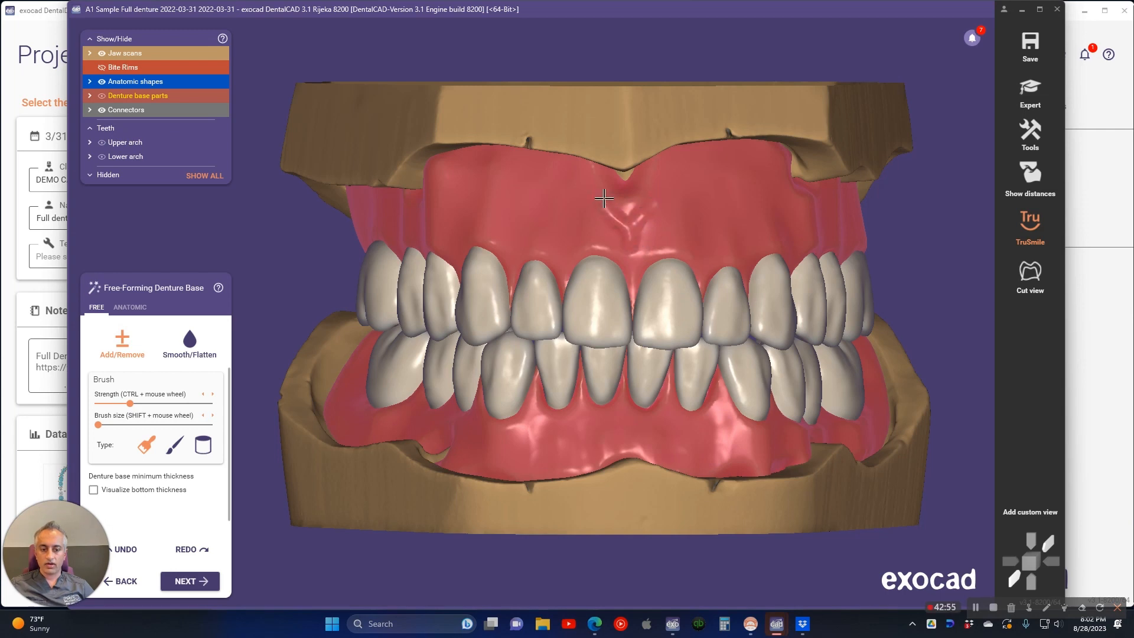
# Sculpt vertical root contours into the upper labial gingiva above the incisors, canines and premolars on both sides
pyautogui.moveTo(685, 225); pyautogui.dragTo(610, 234, button='right')
pyautogui.scroll(3, 650, 233)
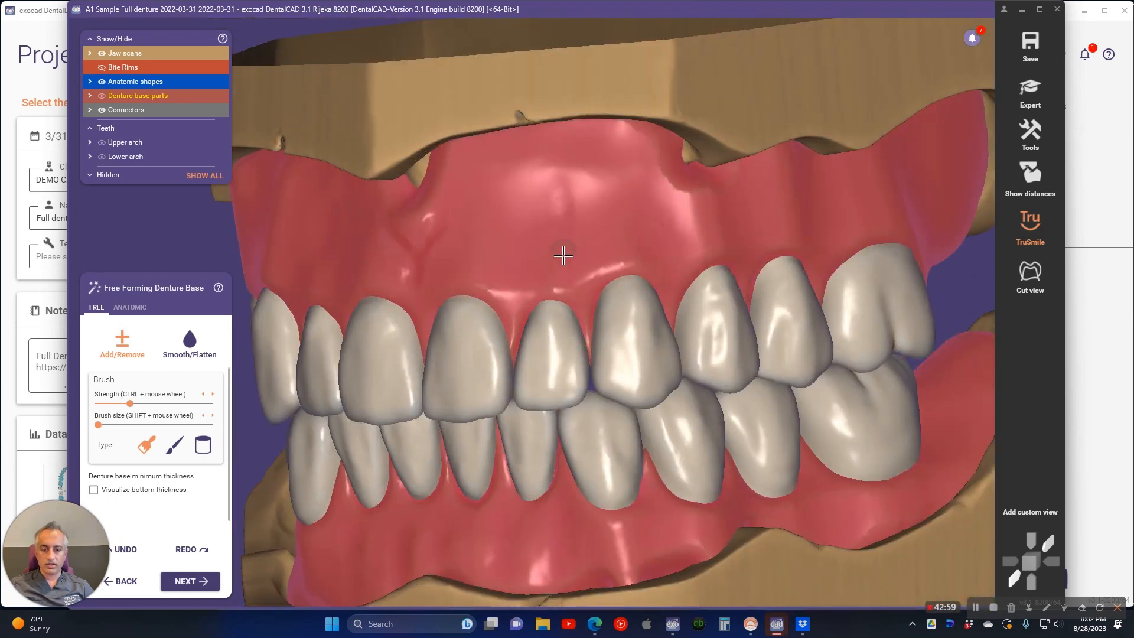
pyautogui.moveTo(563, 255); pyautogui.dragTo(564, 260)
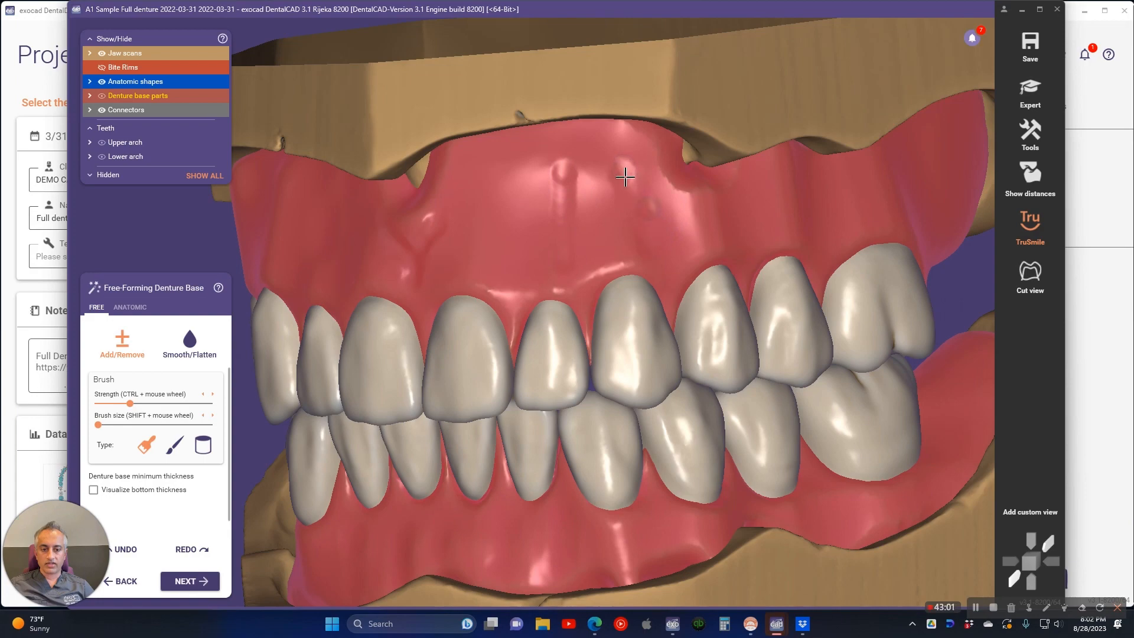
pyautogui.moveTo(557, 225); pyautogui.dragTo(563, 228, button='right')
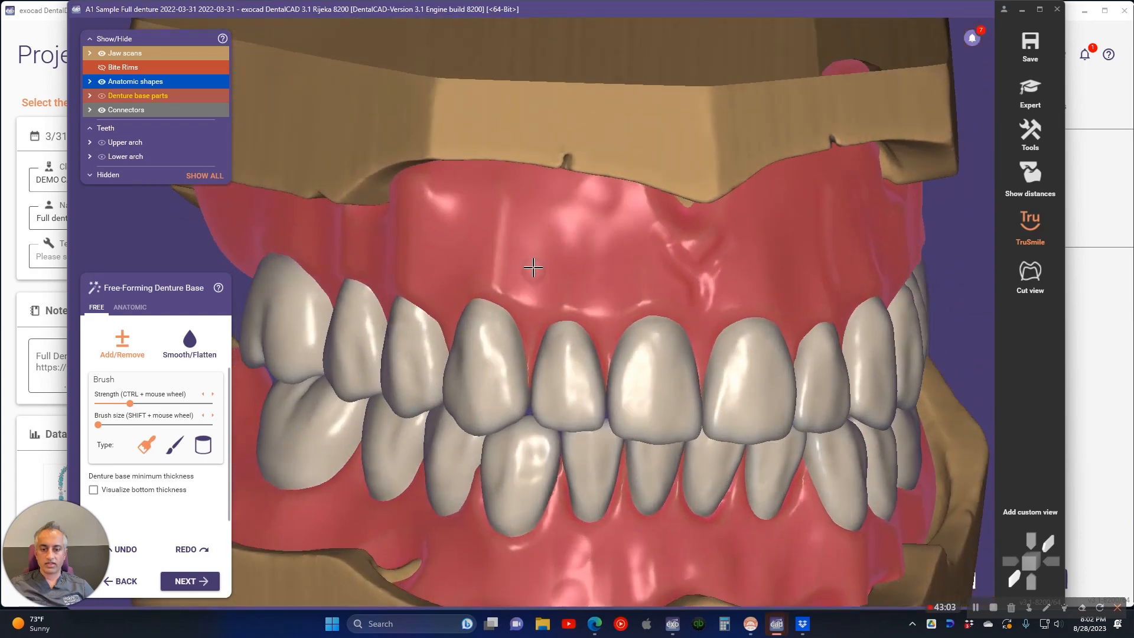
pyautogui.moveTo(499, 259); pyautogui.dragTo(507, 264, button='right')
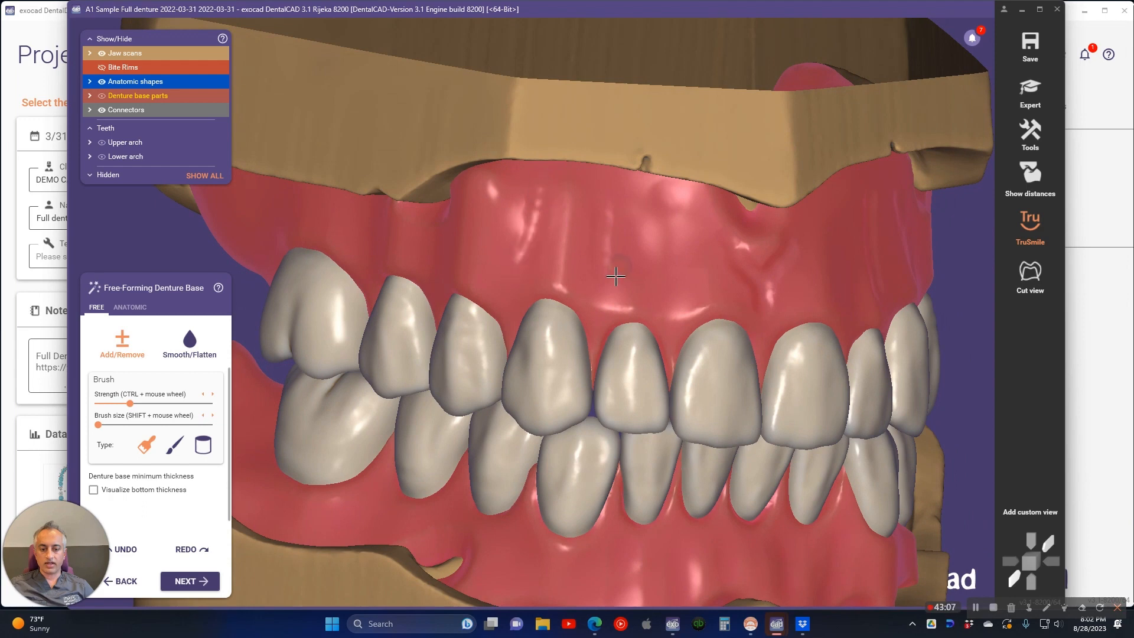
pyautogui.moveTo(708, 246); pyautogui.dragTo(685, 268, button='right')
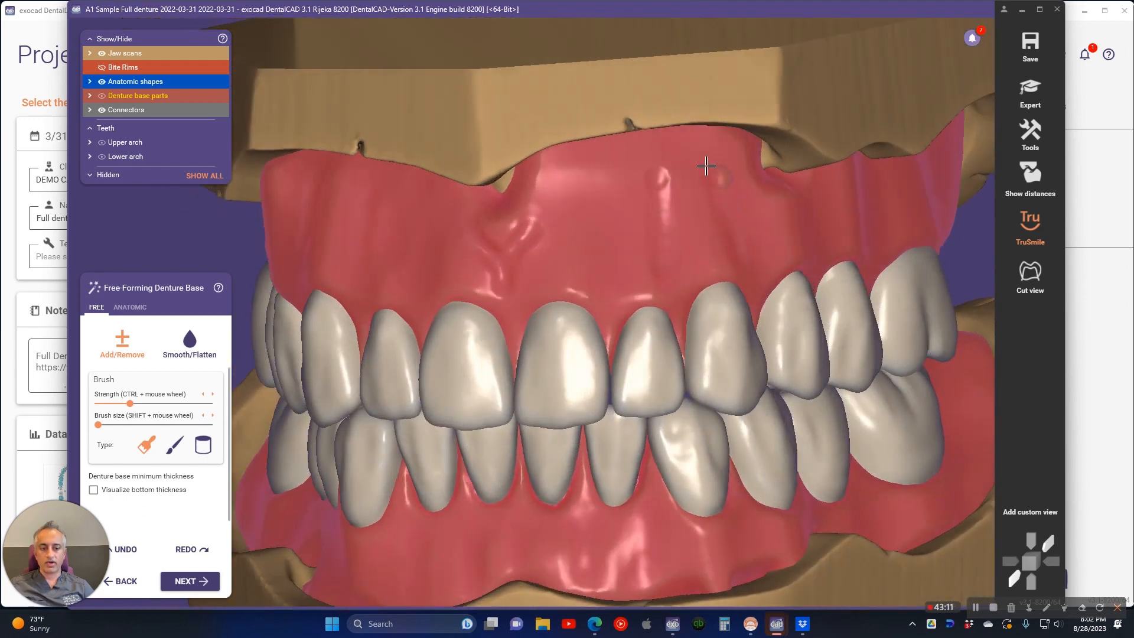
pyautogui.moveTo(706, 167); pyautogui.dragTo(680, 265, button='right')
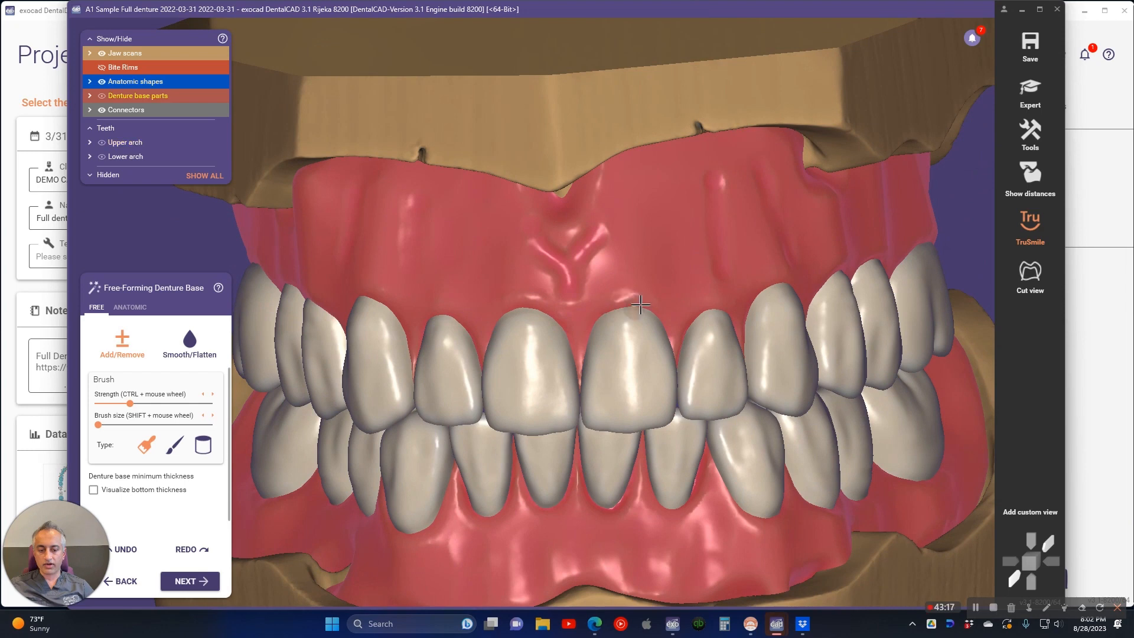
# Turn off TruSmile rendering and build up fine gingival margins around the necks of the anterior teeth with Add/Remove
pyautogui.click(1023, 236)
pyautogui.moveTo(517, 316); pyautogui.dragTo(537, 317, button='right')
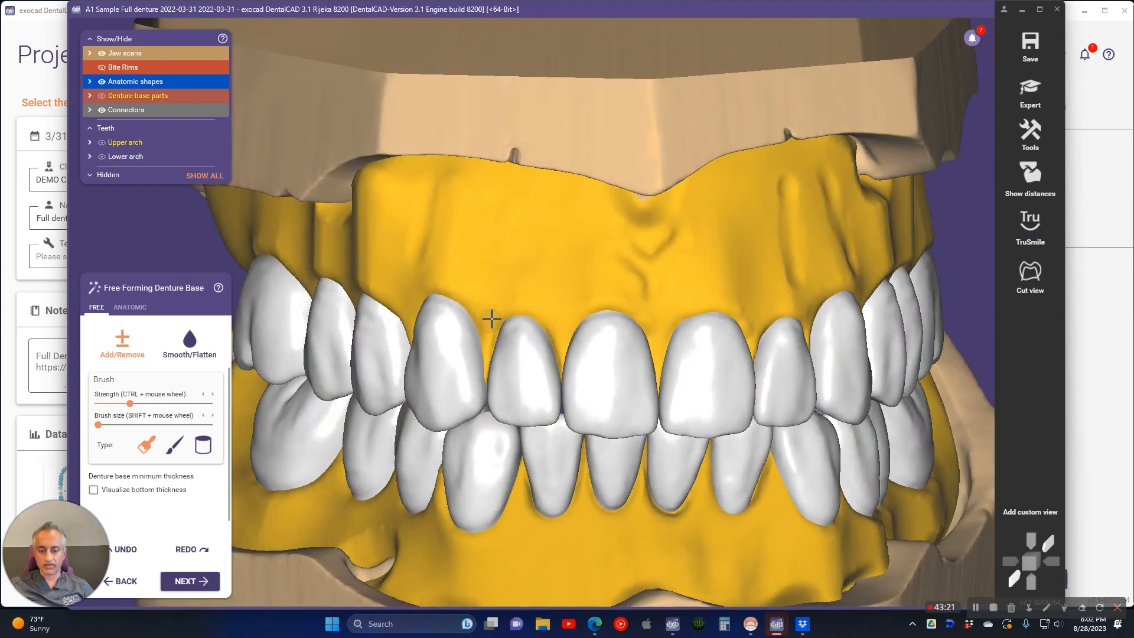
pyautogui.scroll(5, 505, 299)
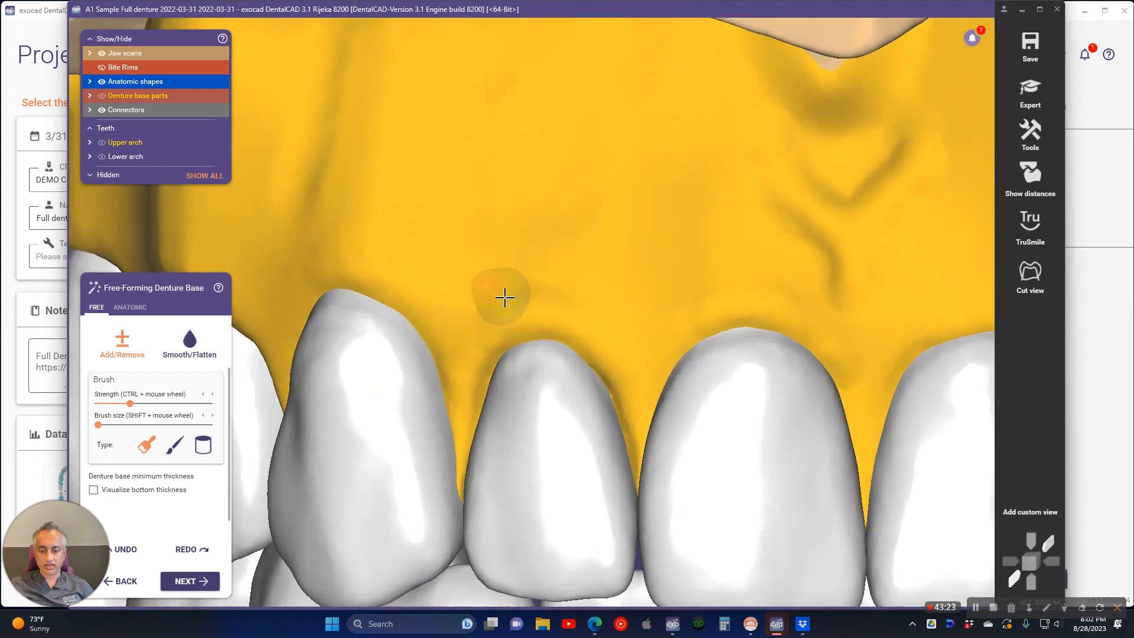
pyautogui.scroll(2, 649, 402)
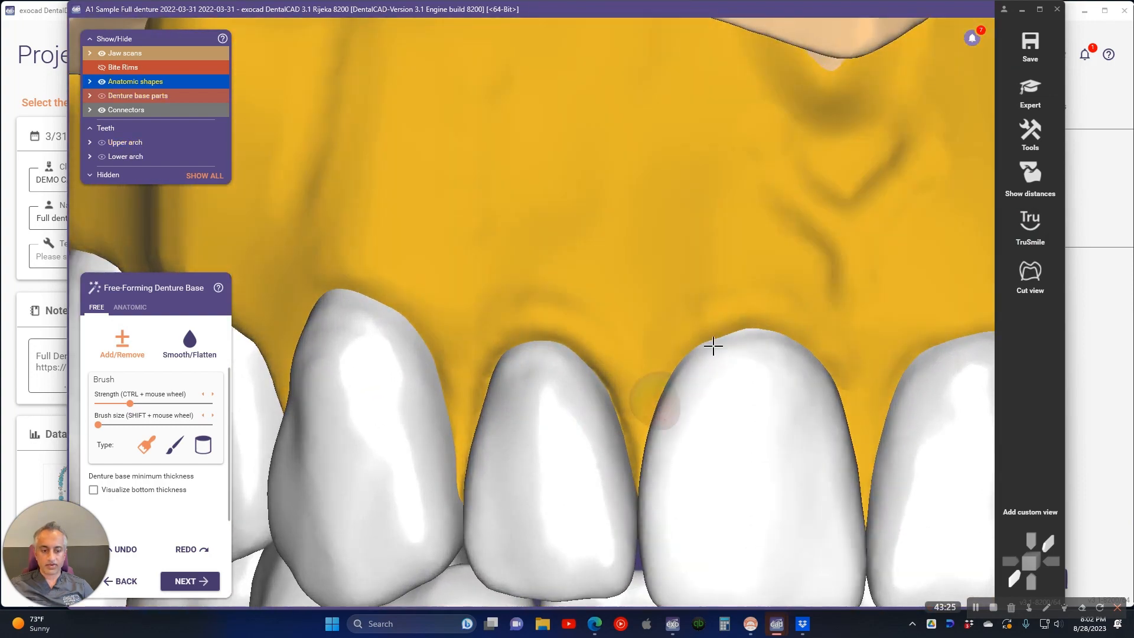
pyautogui.scroll(-5, 711, 342)
pyautogui.moveTo(902, 390); pyautogui.dragTo(502, 343, button='right')
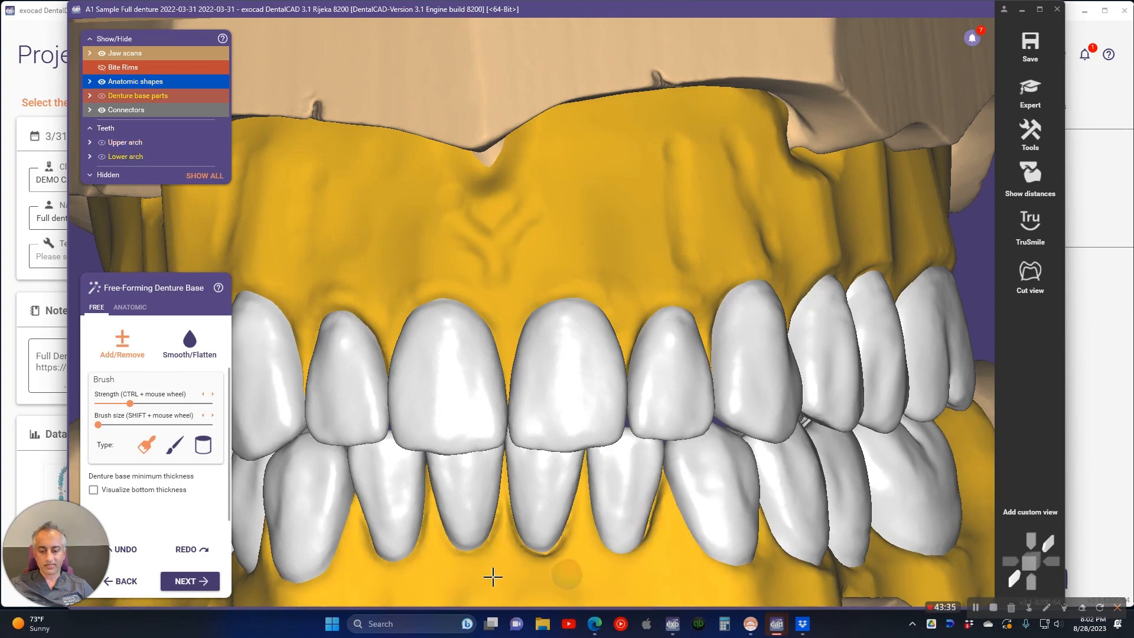
pyautogui.moveTo(512, 407); pyautogui.dragTo(518, 356, button='right')
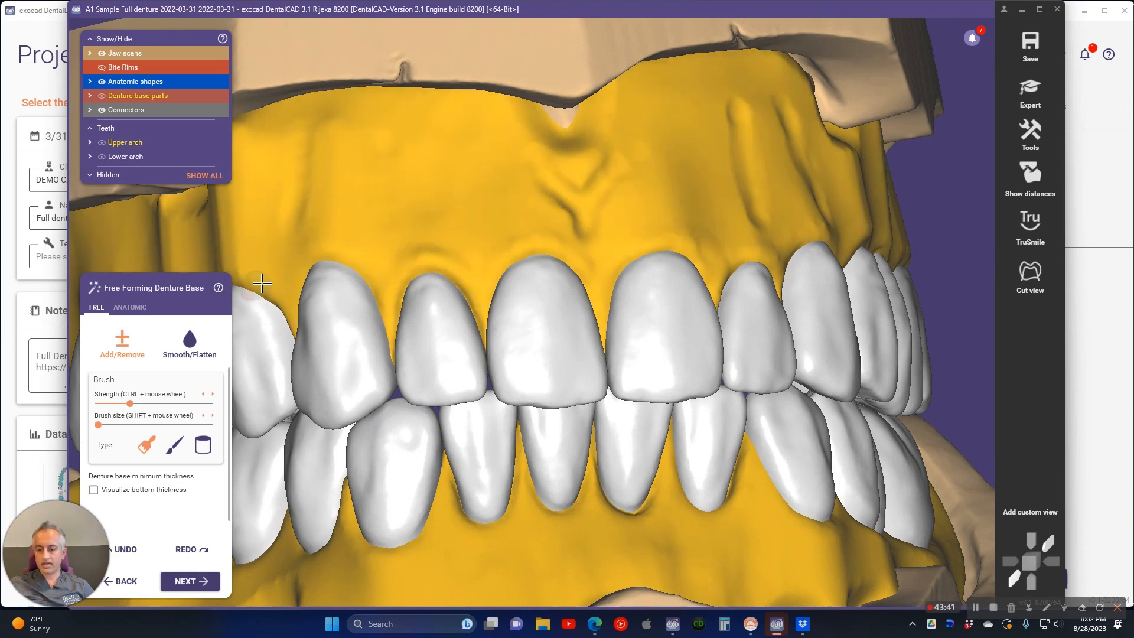
# Smooth the root contours across the upper labial gingiva with Smooth/Flatten and a larger brush
pyautogui.press('space')
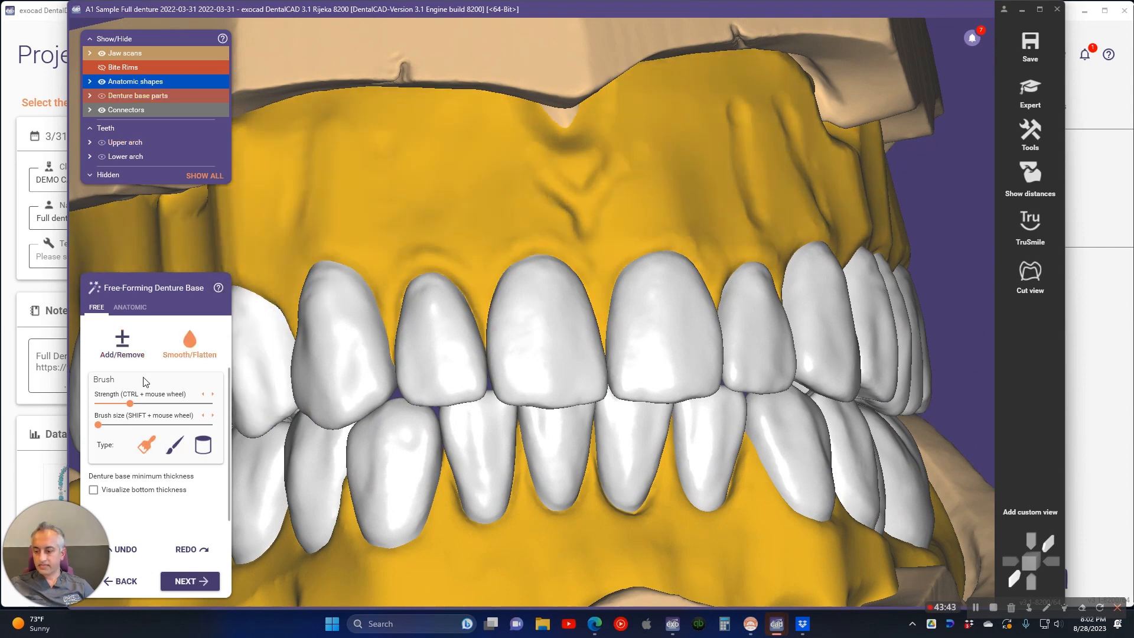
pyautogui.keyDown('shift'); pyautogui.scroll(3, 407, 211); pyautogui.keyUp('shift')
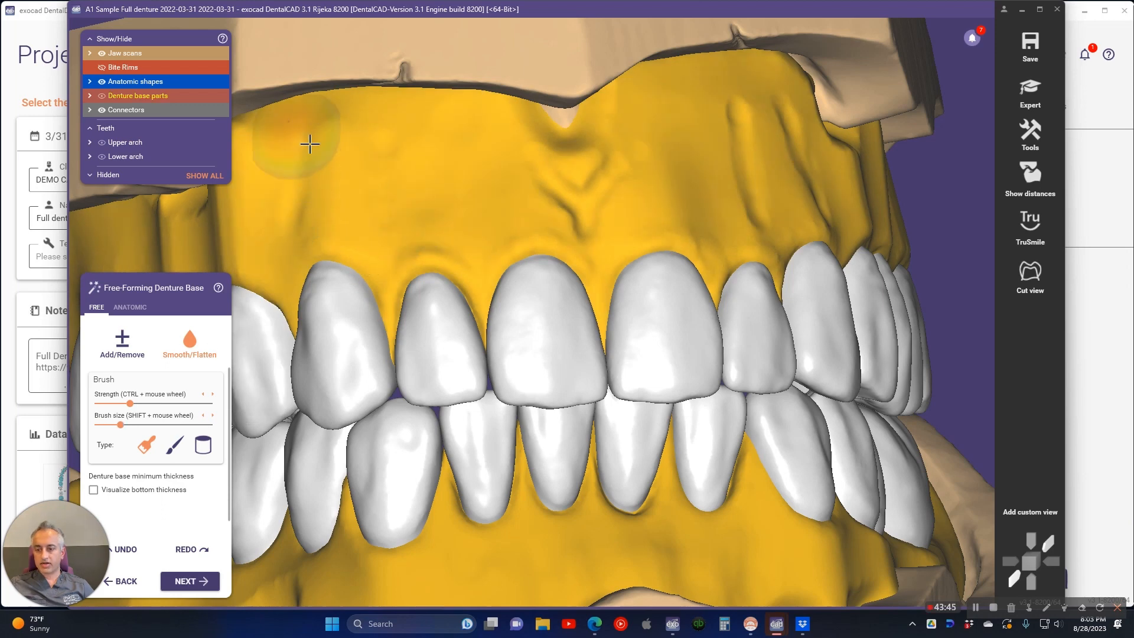
pyautogui.moveTo(310, 143)
pyautogui.mouseDown()
pyautogui.moveTo(390, 143)
pyautogui.moveTo(534, 216)
pyautogui.moveTo(579, 177)
pyautogui.moveTo(550, 235)
pyautogui.mouseUp()
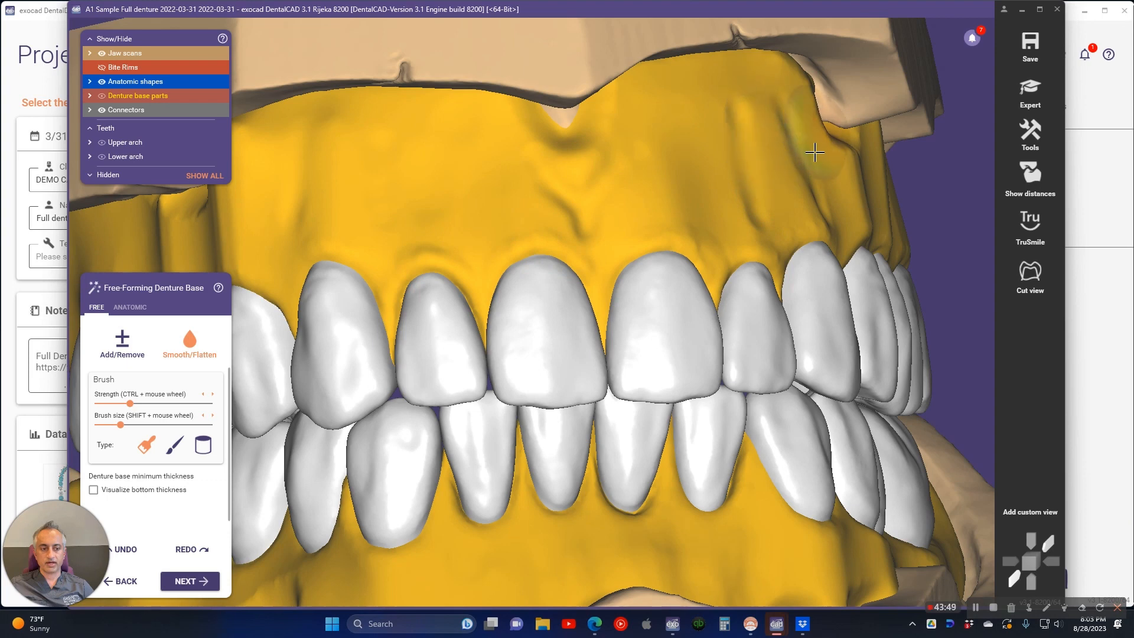
pyautogui.moveTo(816, 169)
pyautogui.mouseDown()
pyautogui.moveTo(742, 175)
pyautogui.moveTo(747, 195)
pyautogui.moveTo(759, 185)
pyautogui.moveTo(751, 231)
pyautogui.mouseUp()
# Examine the smoothed root contours of the upper and lower gingiva from the front and both sides
pyautogui.scroll(-5, 751, 231)
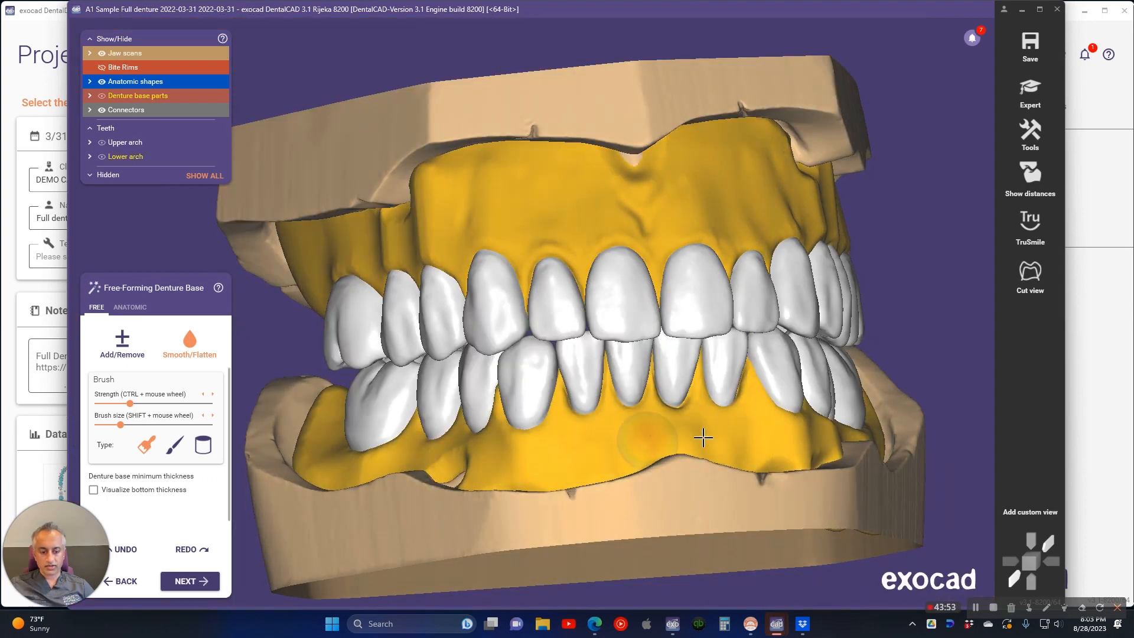
pyautogui.scroll(-3, 724, 478)
pyautogui.moveTo(608, 516); pyautogui.dragTo(608, 534, button='right')
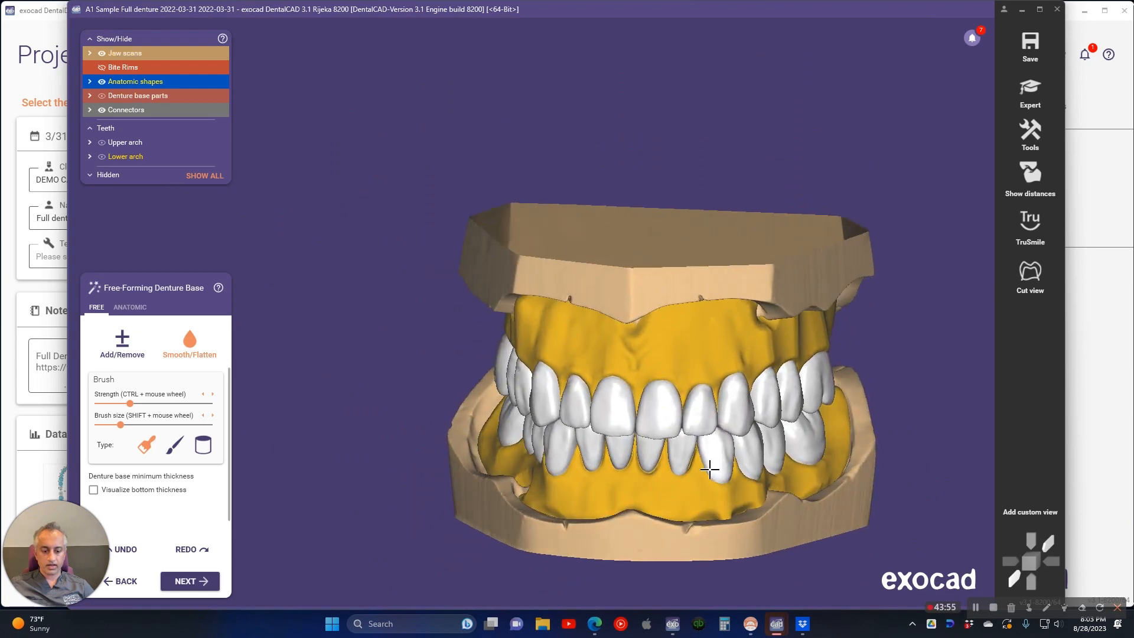
pyautogui.scroll(5, 711, 469)
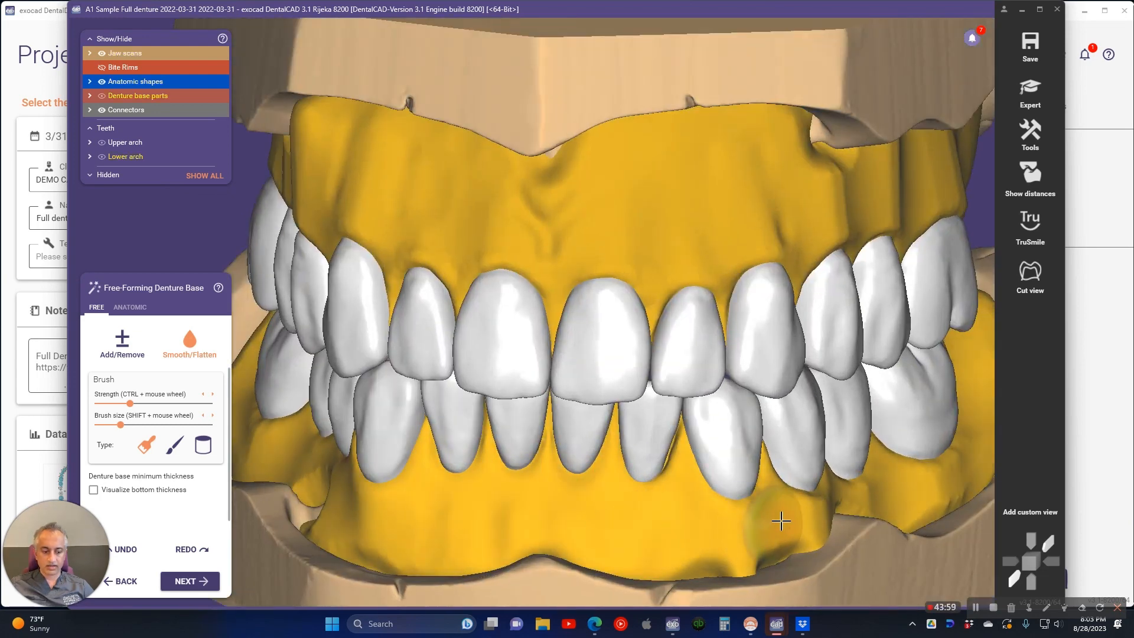
pyautogui.moveTo(892, 498)
pyautogui.mouseDown(button='right')
pyautogui.moveTo(648, 447)
pyautogui.moveTo(570, 303)
pyautogui.moveTo(552, 155)
pyautogui.mouseUp(button='right')
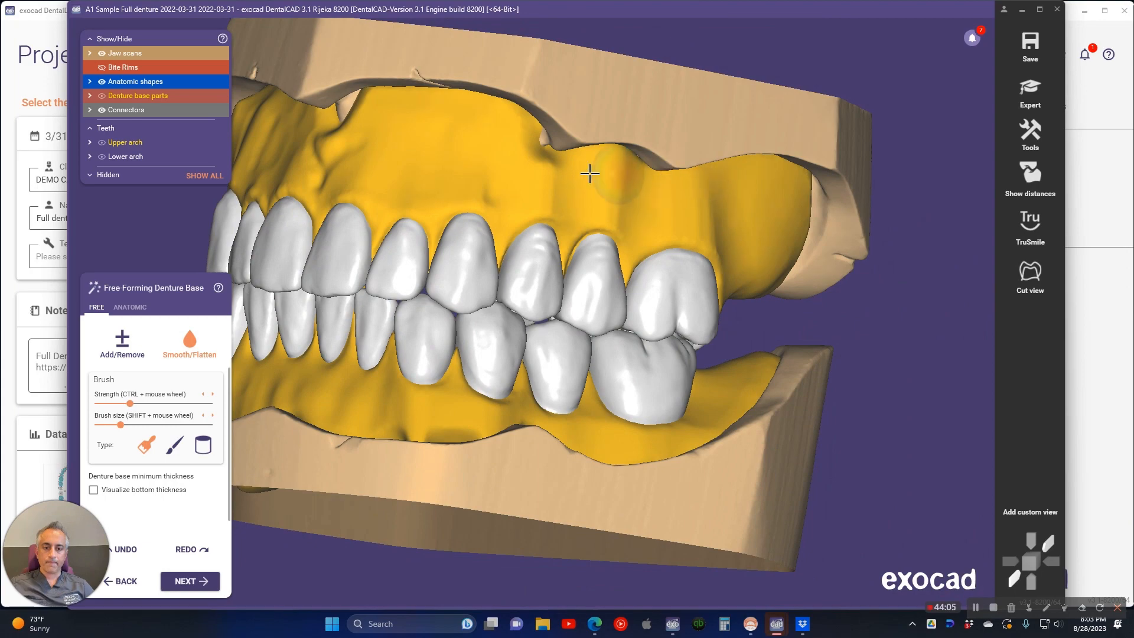
pyautogui.scroll(-4, 489, 185)
pyautogui.moveTo(488, 184); pyautogui.dragTo(446, 164, button='right')
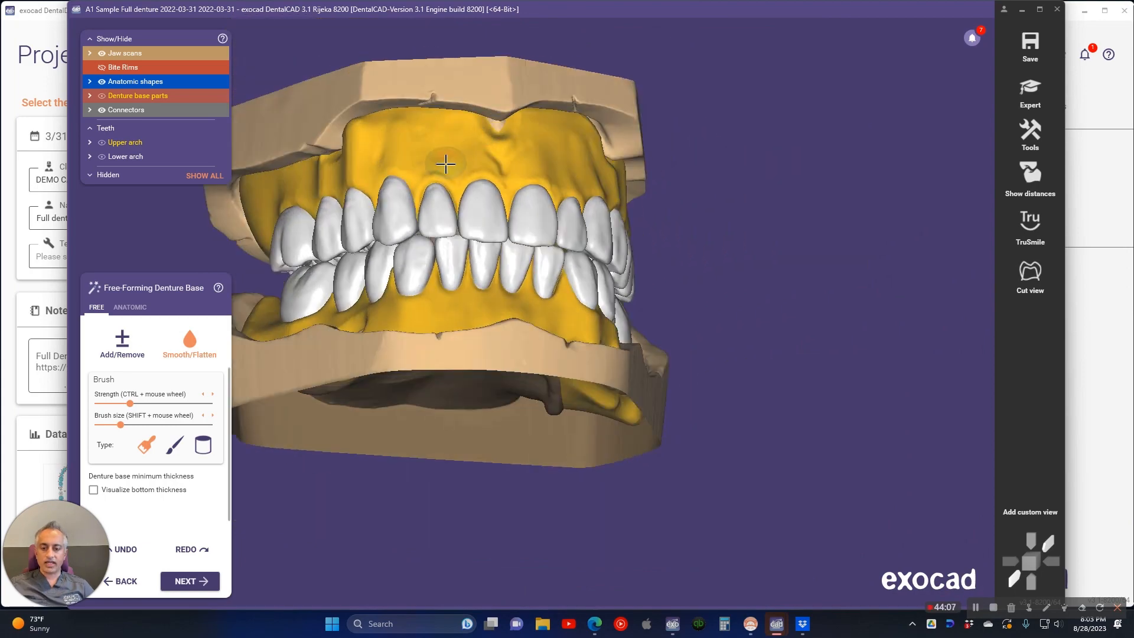
pyautogui.scroll(4, 446, 164)
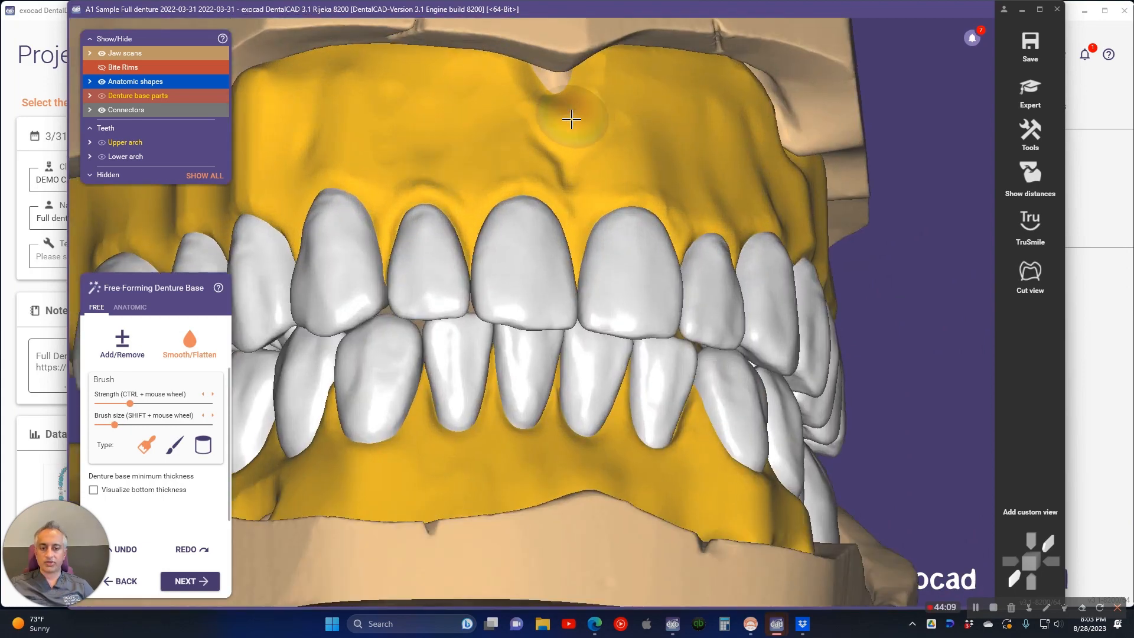
pyautogui.scroll(-5, 572, 119)
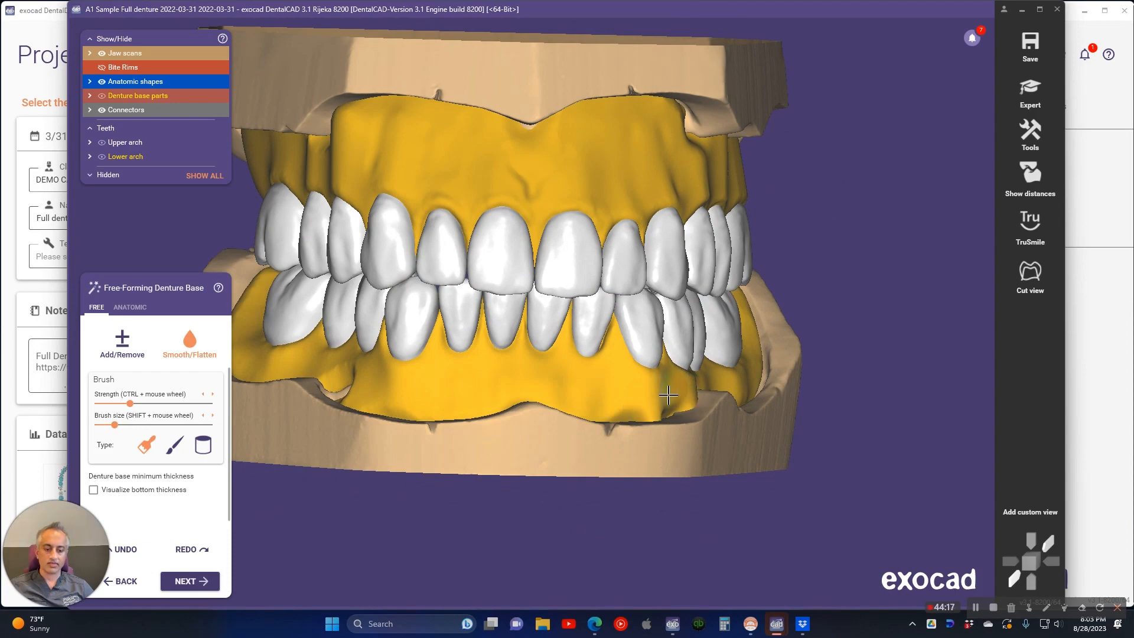
pyautogui.moveTo(449, 394); pyautogui.dragTo(437, 395, button='right')
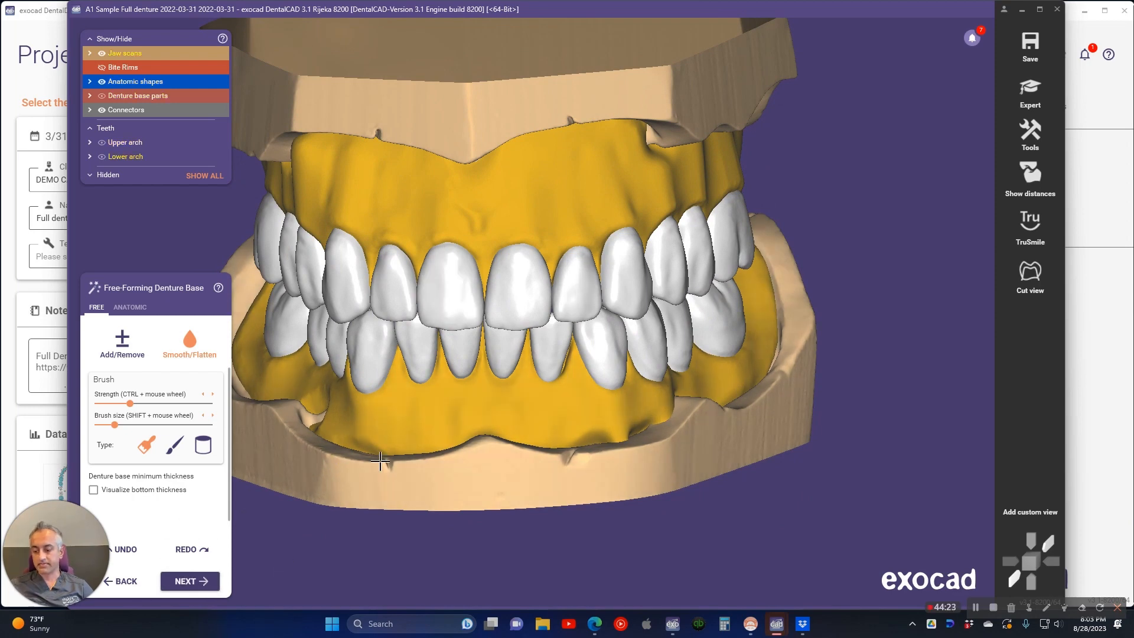
# Visualize the denture base's bottom thickness and set the minimum thickness to 2.1 mm
pyautogui.click(93, 490)
pyautogui.moveTo(396, 284); pyautogui.dragTo(487, 217, button='right')
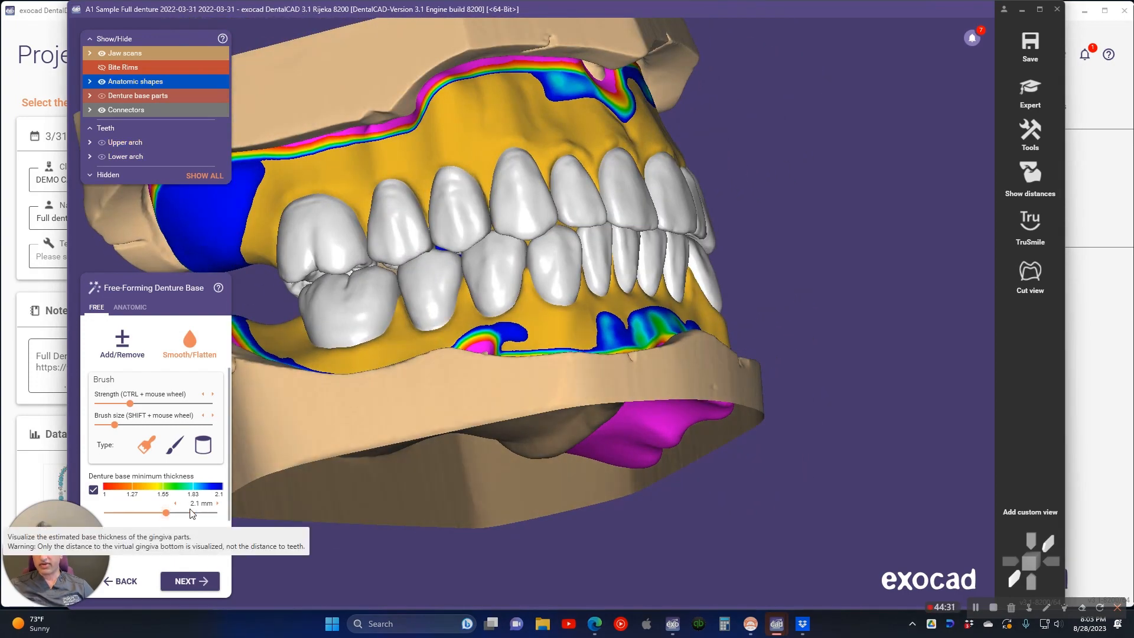
pyautogui.click(217, 504)
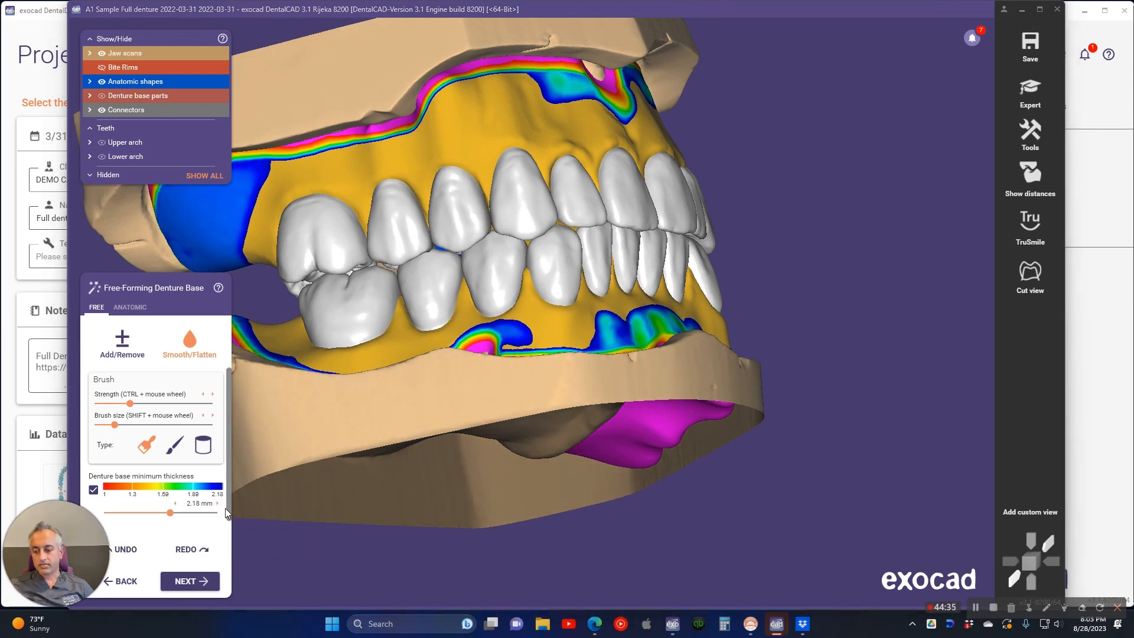
pyautogui.moveTo(174, 514); pyautogui.dragTo(172, 517)
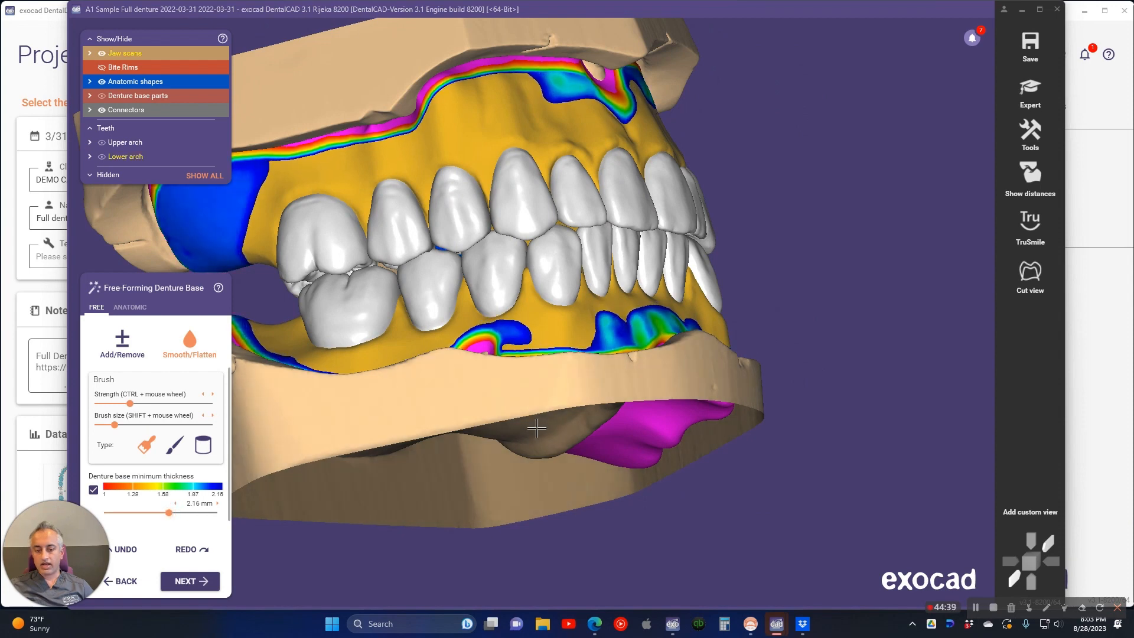
pyautogui.moveTo(463, 387); pyautogui.dragTo(463, 419, button='right')
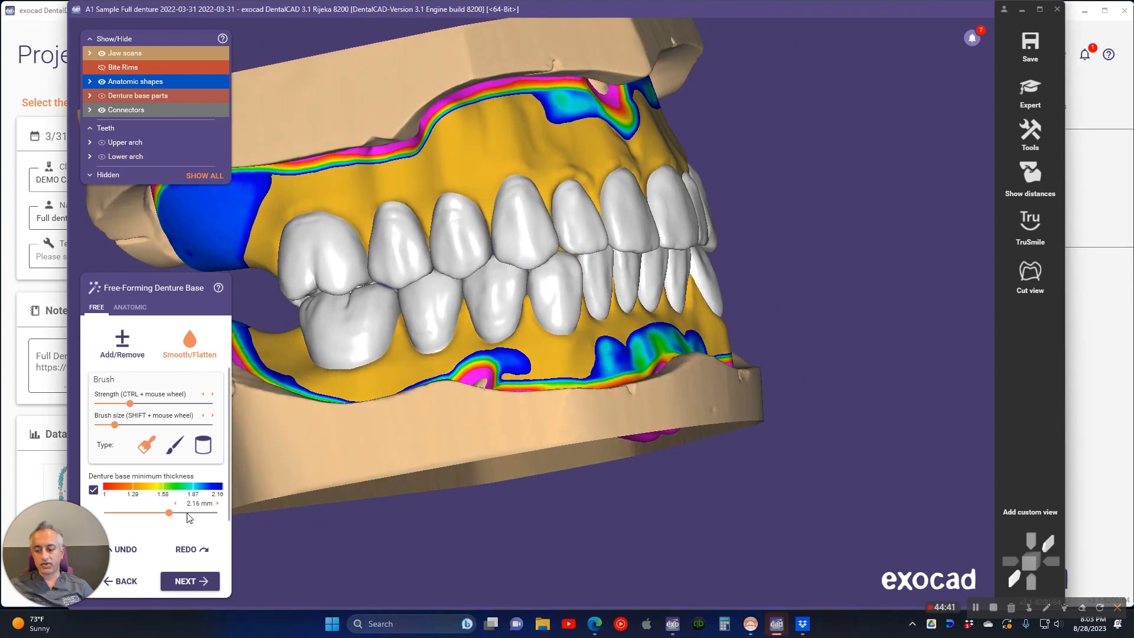
pyautogui.press('Return')
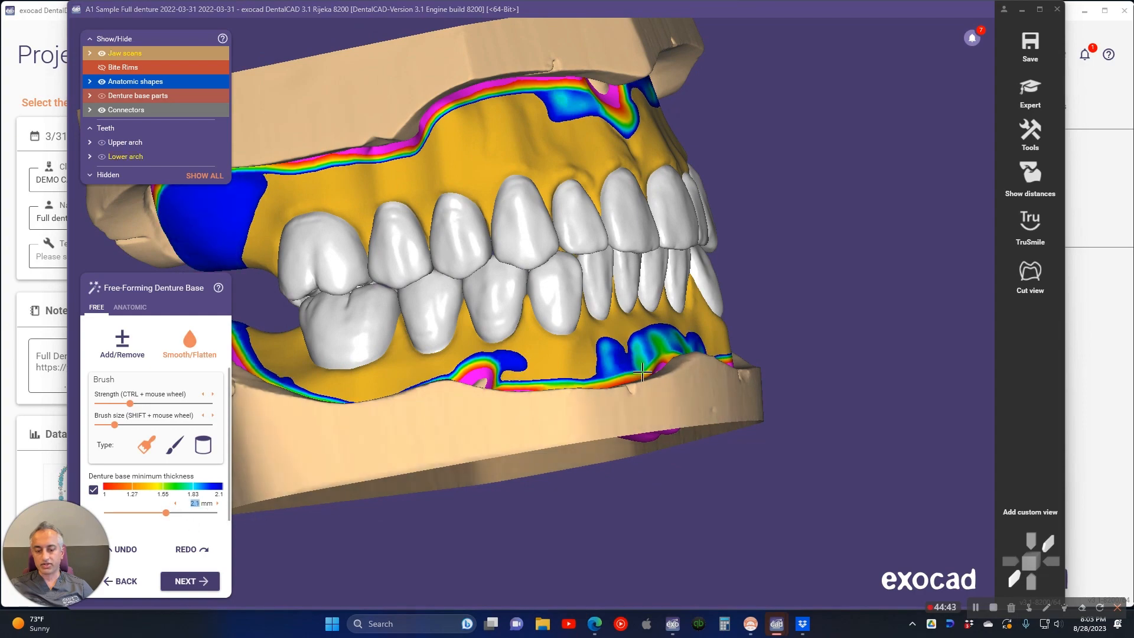
# Isolate the upper arch and thicken the thin areas of the palate and tuberosities with Add/Remove and a larger brush
pyautogui.moveTo(646, 341); pyautogui.dragTo(458, 92, button='right')
pyautogui.press('u')
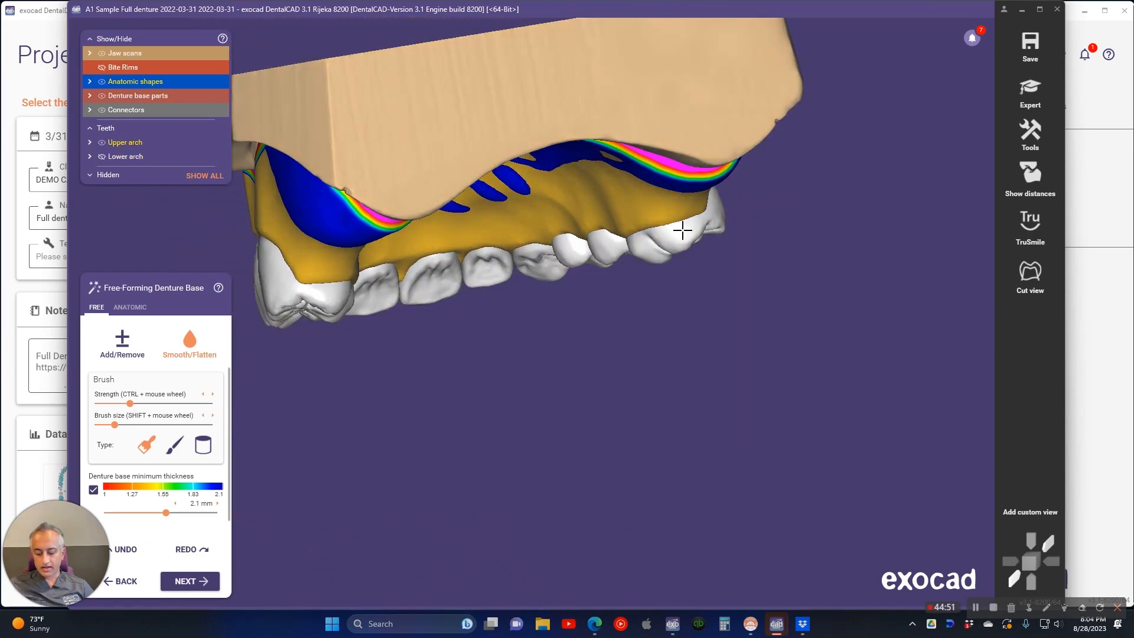
pyautogui.scroll(-4, 748, 263)
pyautogui.moveTo(748, 263); pyautogui.dragTo(562, 367, button='right')
pyautogui.scroll(5, 498, 286)
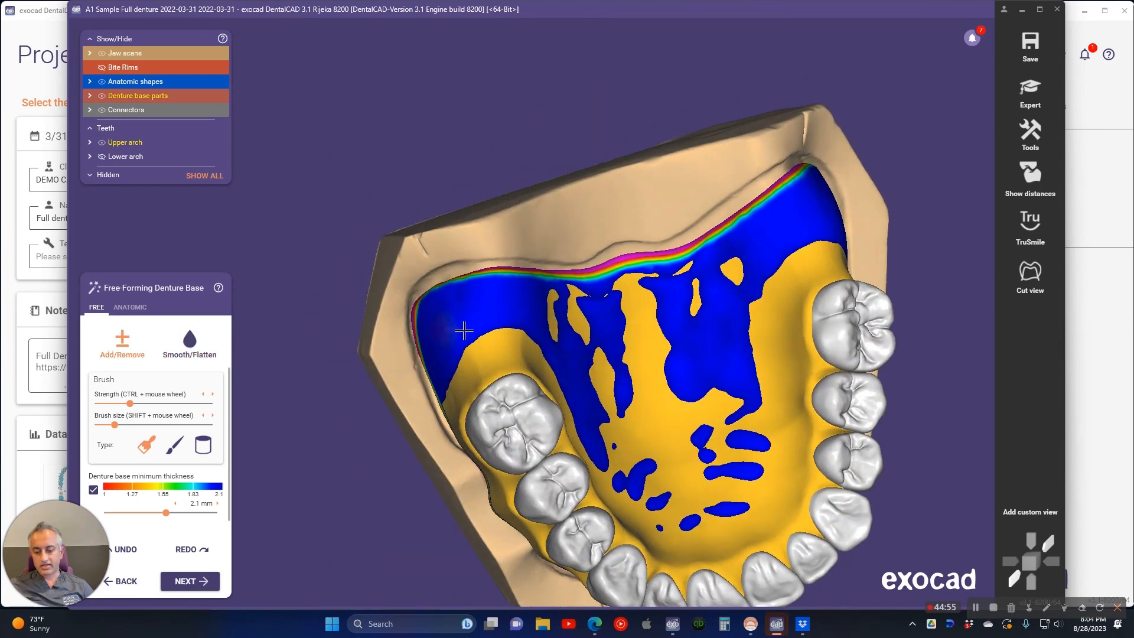
pyautogui.keyDown('shift'); pyautogui.scroll(3, 452, 359); pyautogui.keyUp('shift')
pyautogui.moveTo(453, 349)
pyautogui.mouseDown()
pyautogui.moveTo(508, 313)
pyautogui.moveTo(555, 343)
pyautogui.moveTo(450, 368)
pyautogui.moveTo(813, 271)
pyautogui.moveTo(783, 224)
pyautogui.moveTo(821, 207)
pyautogui.moveTo(732, 263)
pyautogui.moveTo(630, 299)
pyautogui.moveTo(560, 359)
pyautogui.moveTo(662, 496)
pyautogui.moveTo(714, 378)
pyautogui.moveTo(716, 423)
pyautogui.moveTo(644, 407)
pyautogui.moveTo(636, 339)
pyautogui.moveTo(759, 319)
pyautogui.moveTo(564, 292)
pyautogui.mouseUp()
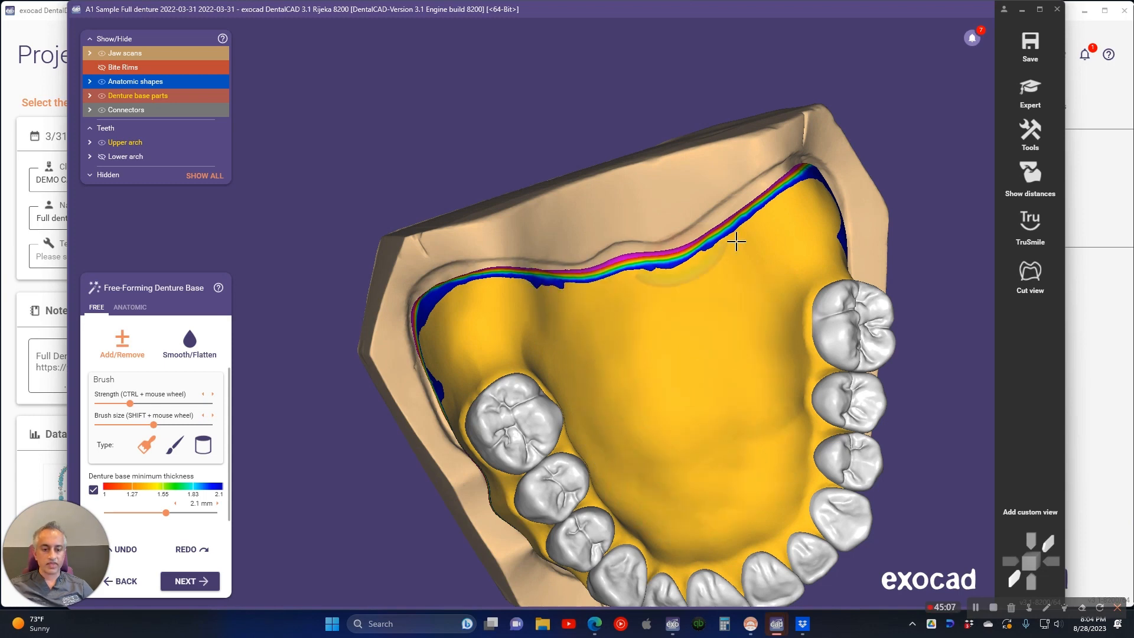
# Build up the remaining thin spots along the outer posterior borders of the upper base on both sides with Add/Remove
pyautogui.moveTo(736, 246); pyautogui.dragTo(782, 232, button='right')
pyautogui.moveTo(914, 219)
pyautogui.mouseDown()
pyautogui.moveTo(923, 169)
pyautogui.moveTo(929, 188)
pyautogui.mouseUp()
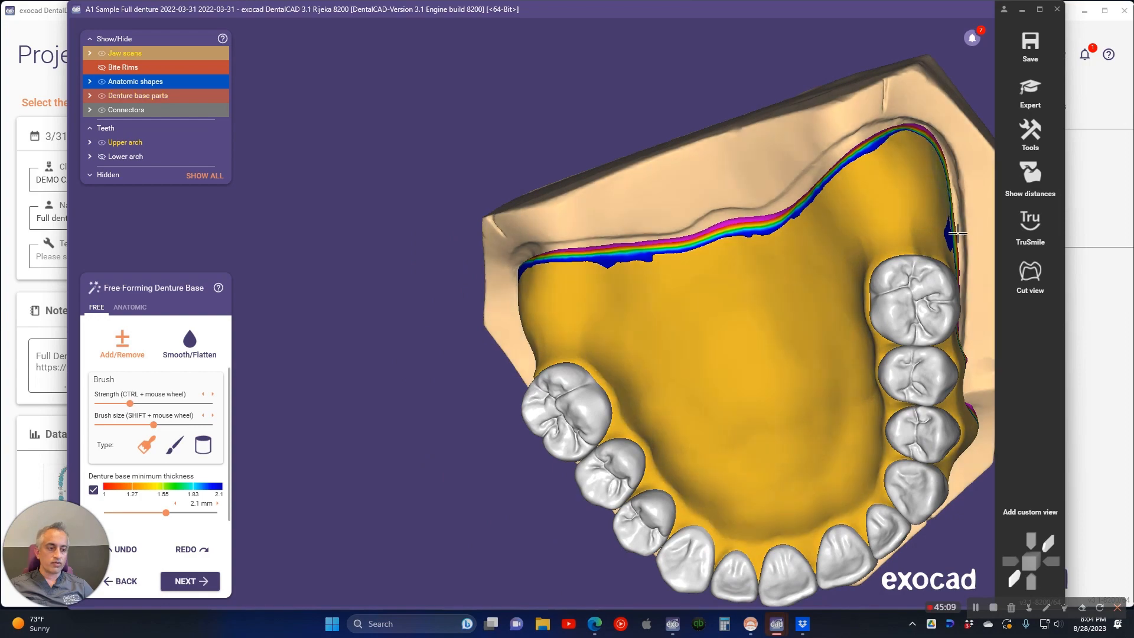
pyautogui.moveTo(906, 237); pyautogui.dragTo(889, 232, button='right')
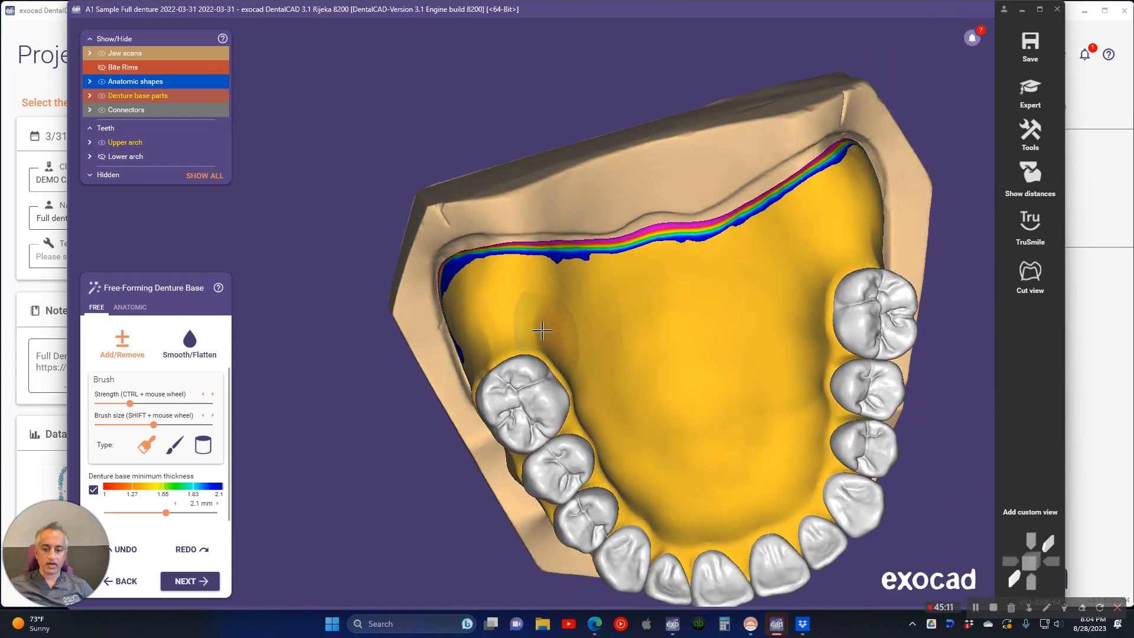
pyautogui.moveTo(539, 331); pyautogui.dragTo(626, 322, button='right')
pyautogui.moveTo(427, 352); pyautogui.dragTo(505, 258)
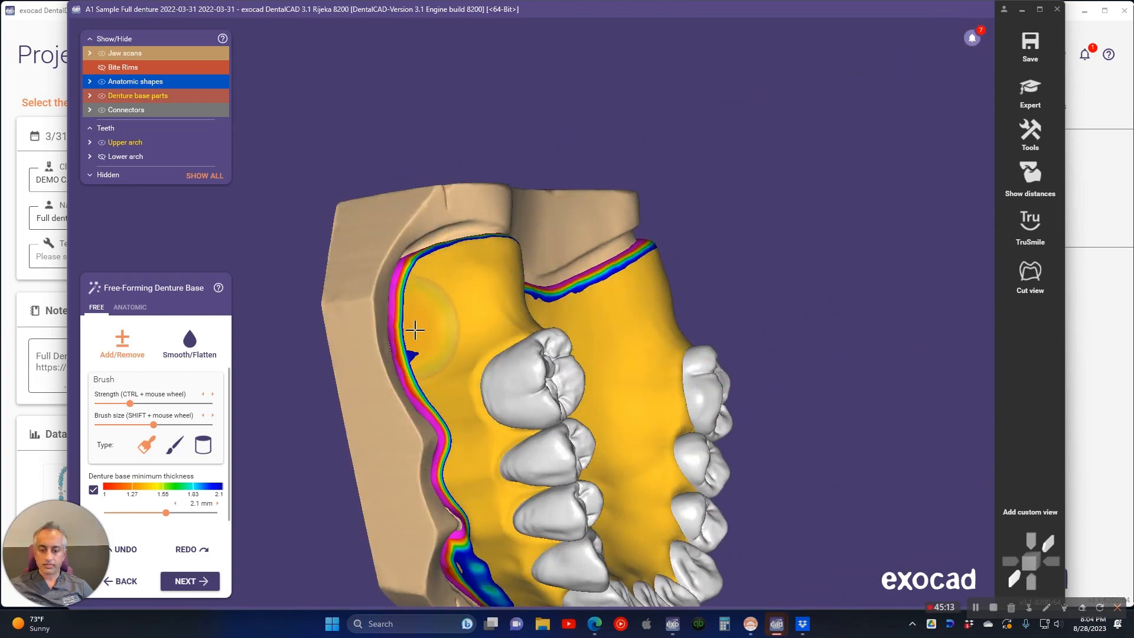
pyautogui.moveTo(416, 329); pyautogui.dragTo(418, 347)
pyautogui.moveTo(555, 378)
pyautogui.mouseDown(button='right')
pyautogui.moveTo(663, 438)
pyautogui.moveTo(671, 485)
pyautogui.mouseUp(button='right')
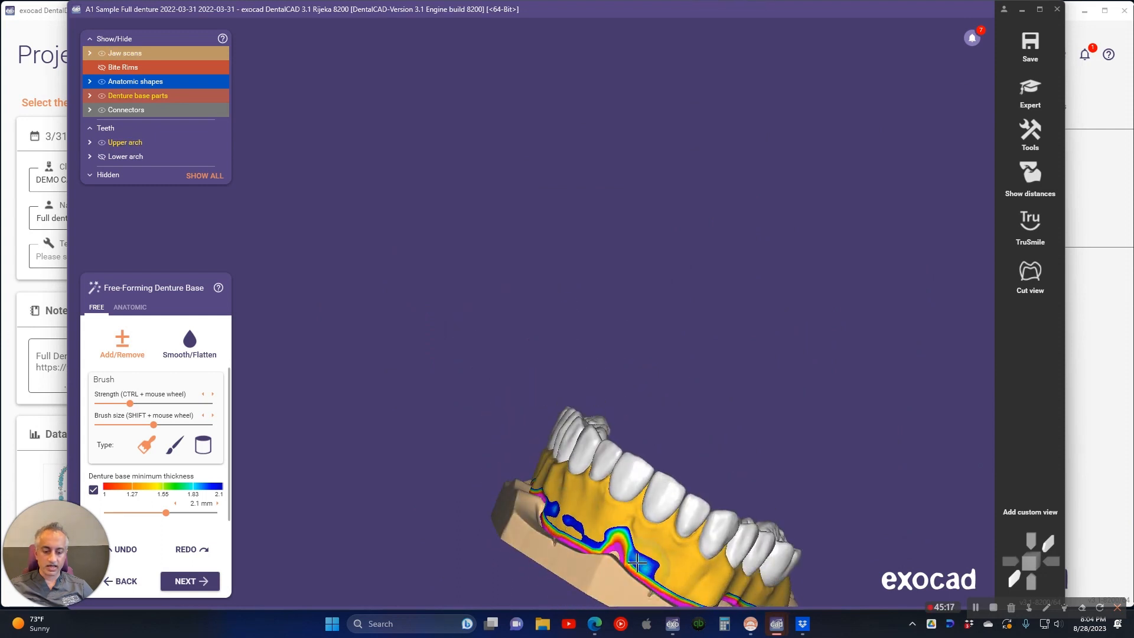
# Examine the thickness map of the lower denture base, first with the lower arch isolated and then with both arches shown
pyautogui.scroll(-5, 643, 566)
pyautogui.moveTo(643, 565); pyautogui.dragTo(877, 374, button='right')
pyautogui.hotkey('ctrl', 'l')
pyautogui.hotkey('ctrl', 'u')
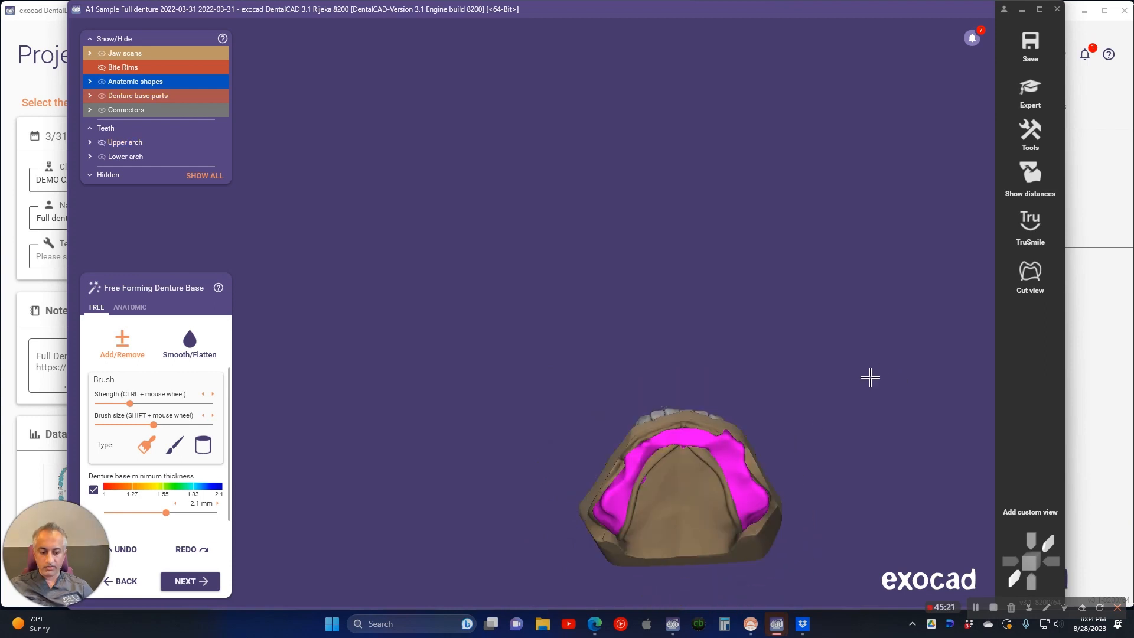
pyautogui.moveTo(737, 413); pyautogui.dragTo(663, 512, button='right')
pyautogui.scroll(3, 663, 513)
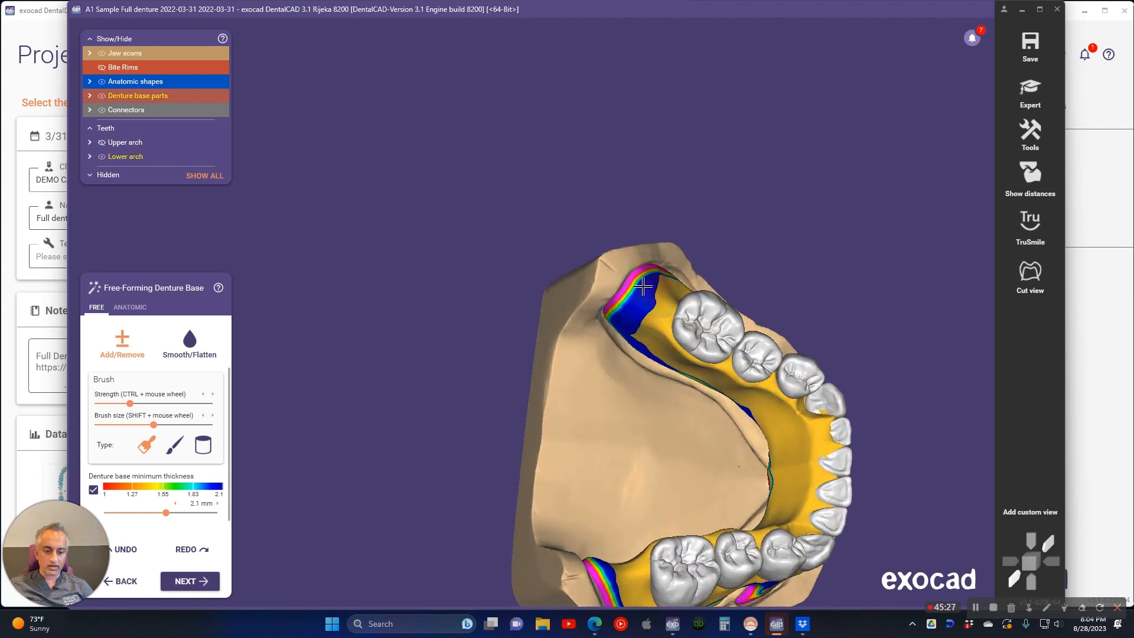
pyautogui.scroll(-3, 627, 558)
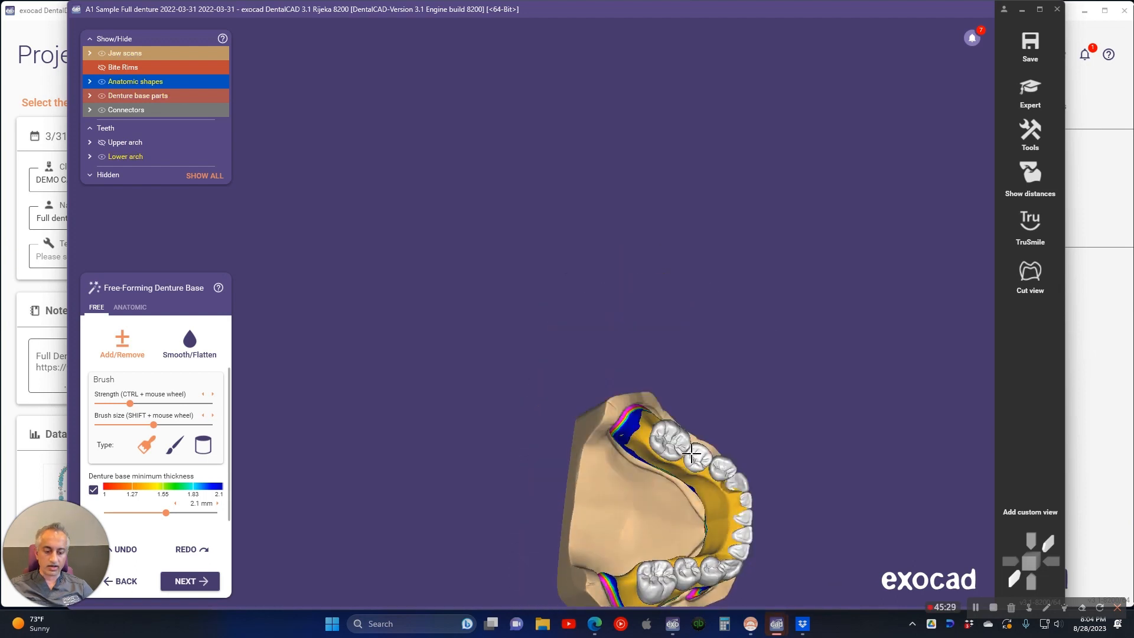
pyautogui.moveTo(641, 449); pyautogui.dragTo(574, 445, button='right')
pyautogui.scroll(4, 574, 446)
pyautogui.moveTo(568, 492); pyautogui.dragTo(574, 461, button='right')
pyautogui.scroll(-3, 574, 464)
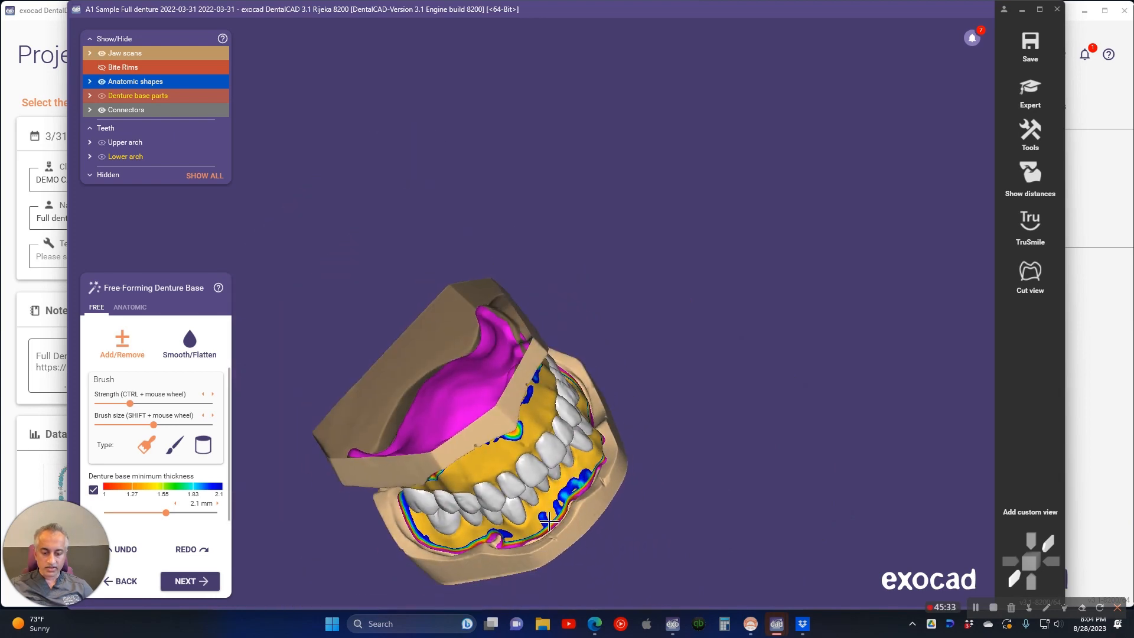
pyautogui.scroll(-3, 554, 515)
pyautogui.moveTo(554, 515); pyautogui.dragTo(551, 500, button='right')
# Finish free-forming and apply the adaptation of the upper and lower denture bases to the teeth
pyautogui.click(188, 581)
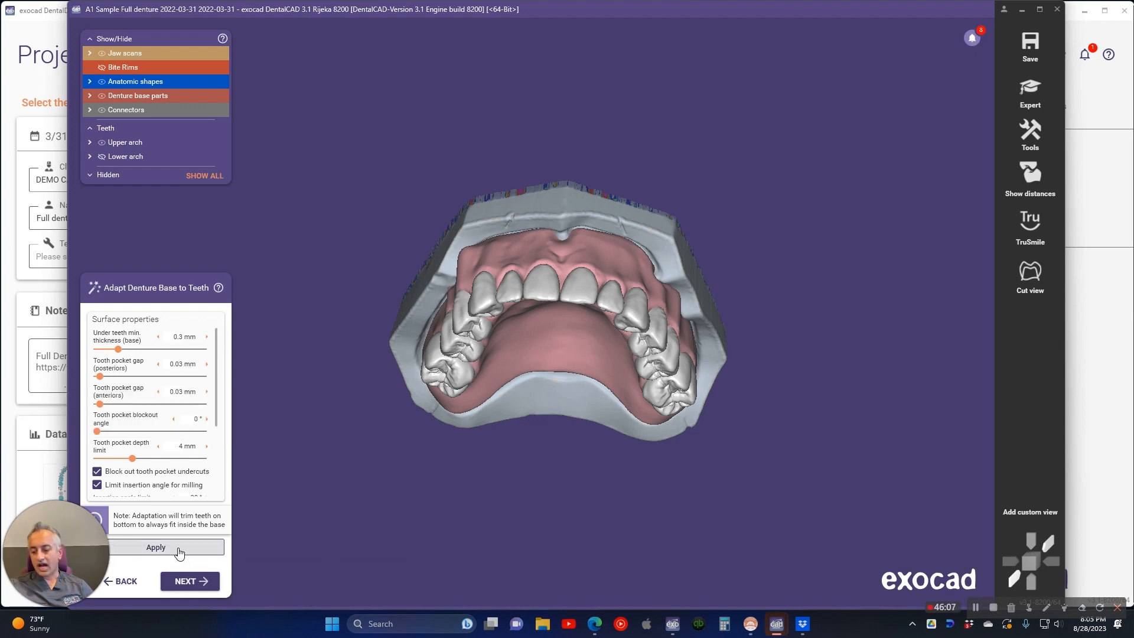
pyautogui.click(155, 547)
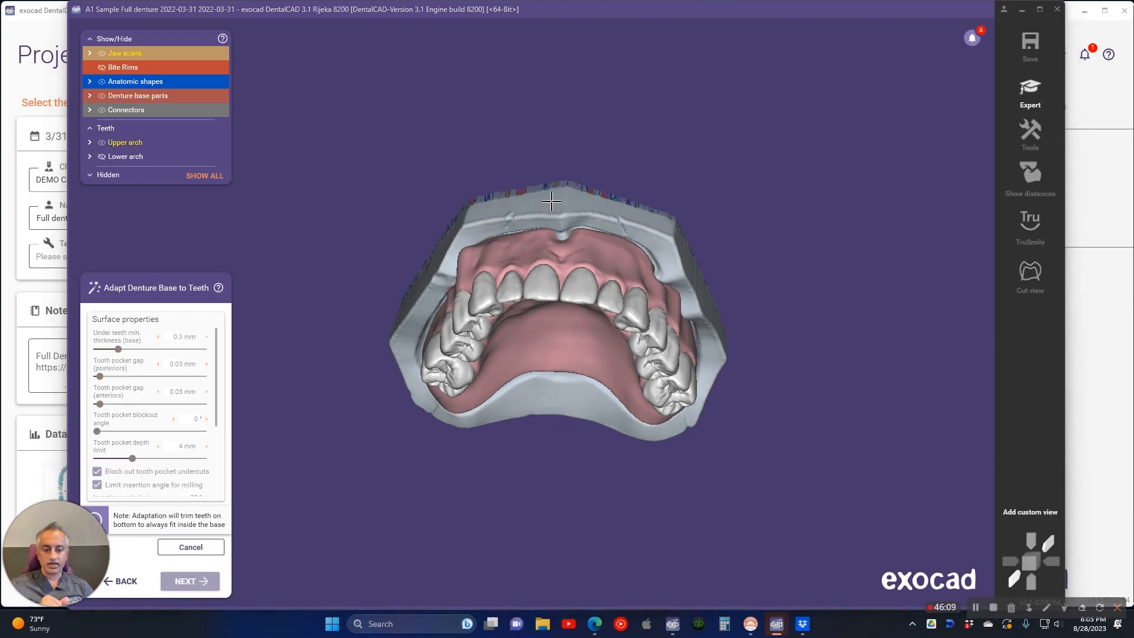
pyautogui.moveTo(304, 354); pyautogui.dragTo(473, 260, button='right')
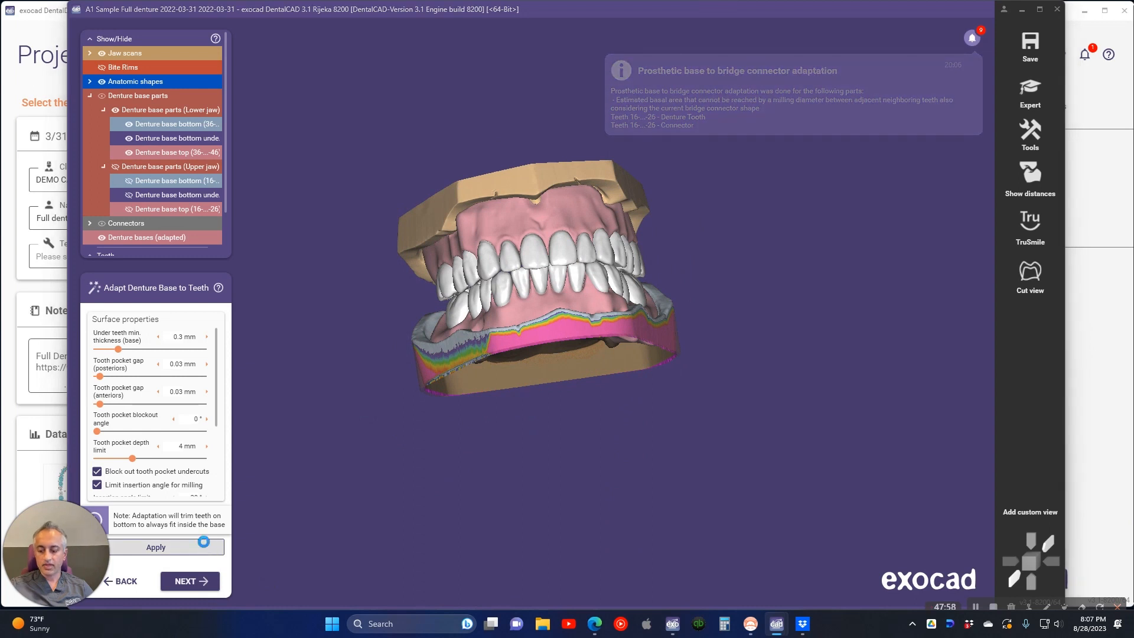
pyautogui.click(205, 548)
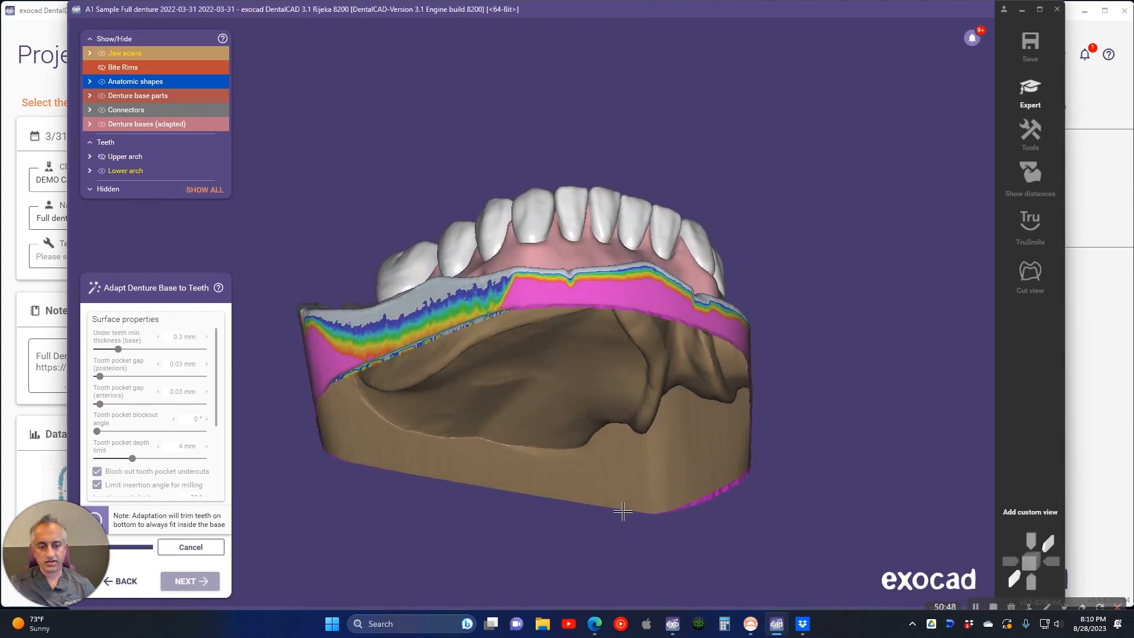
# Hide the adapted denture bases and examine the connectors between the lower anterior teeth from several angles
pyautogui.moveTo(623, 512); pyautogui.dragTo(574, 401, button='right')
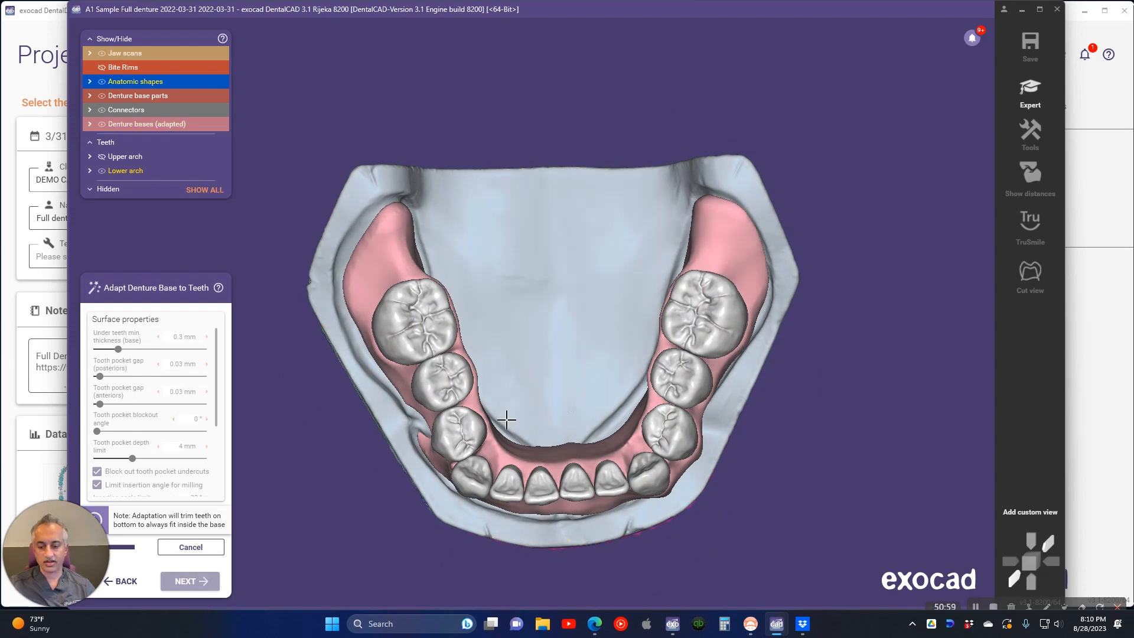
pyautogui.moveTo(506, 419); pyautogui.dragTo(458, 347, button='right')
pyautogui.click(103, 124)
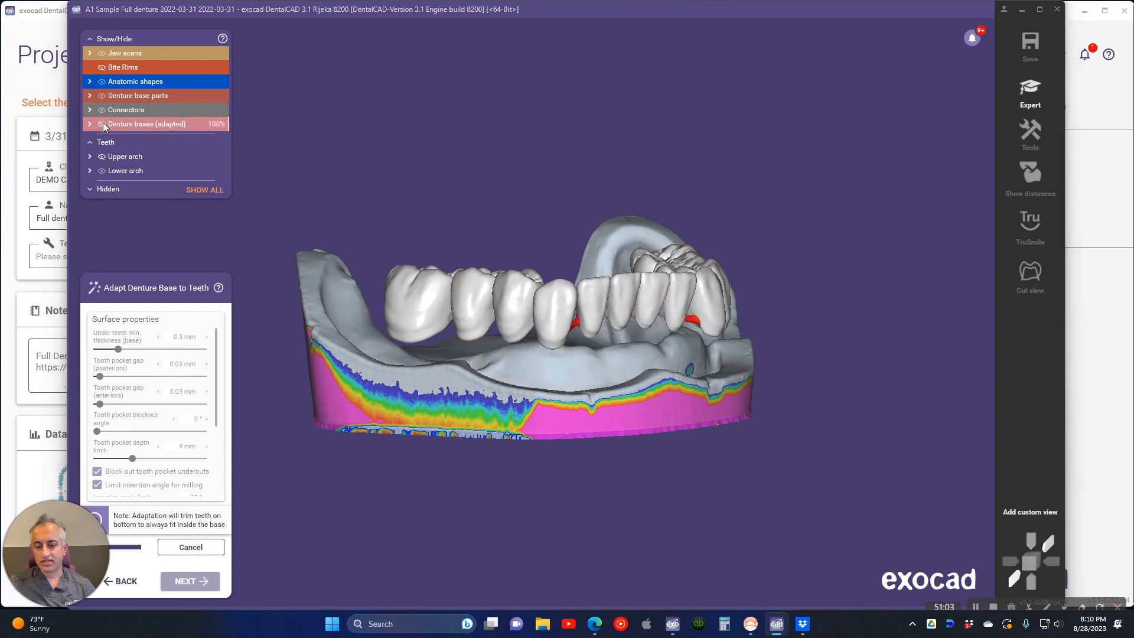
pyautogui.scroll(3, 585, 329)
pyautogui.scroll(4, 585, 329)
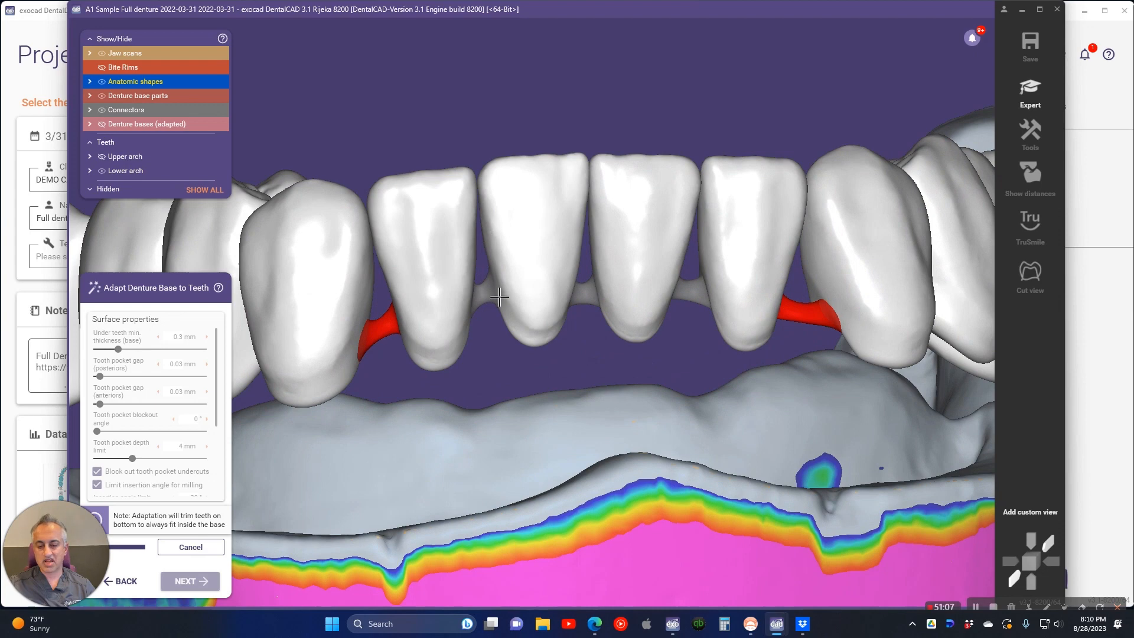
pyautogui.moveTo(506, 312); pyautogui.dragTo(452, 206, button='right')
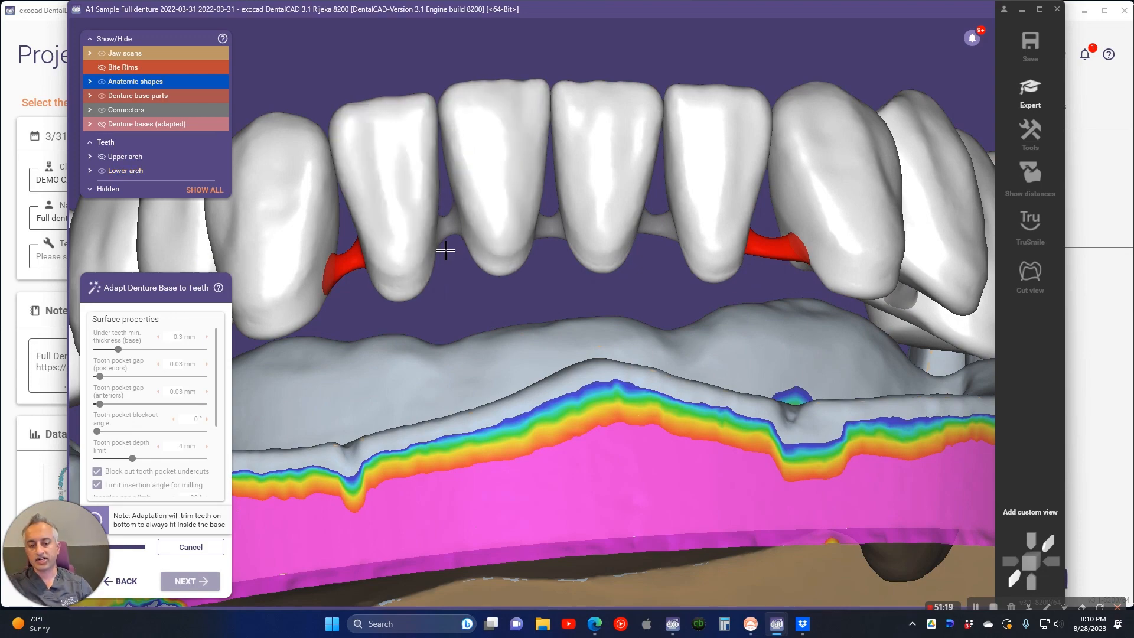
pyautogui.moveTo(568, 196); pyautogui.dragTo(671, 220, button='right')
pyautogui.scroll(-4, 668, 207)
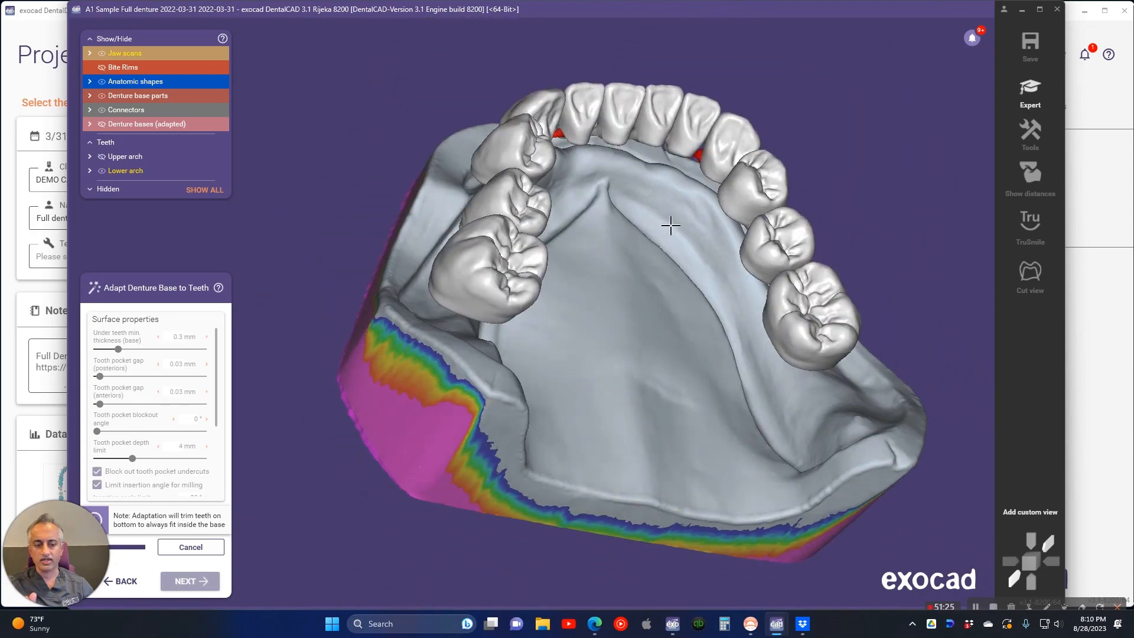
pyautogui.scroll(5, 671, 224)
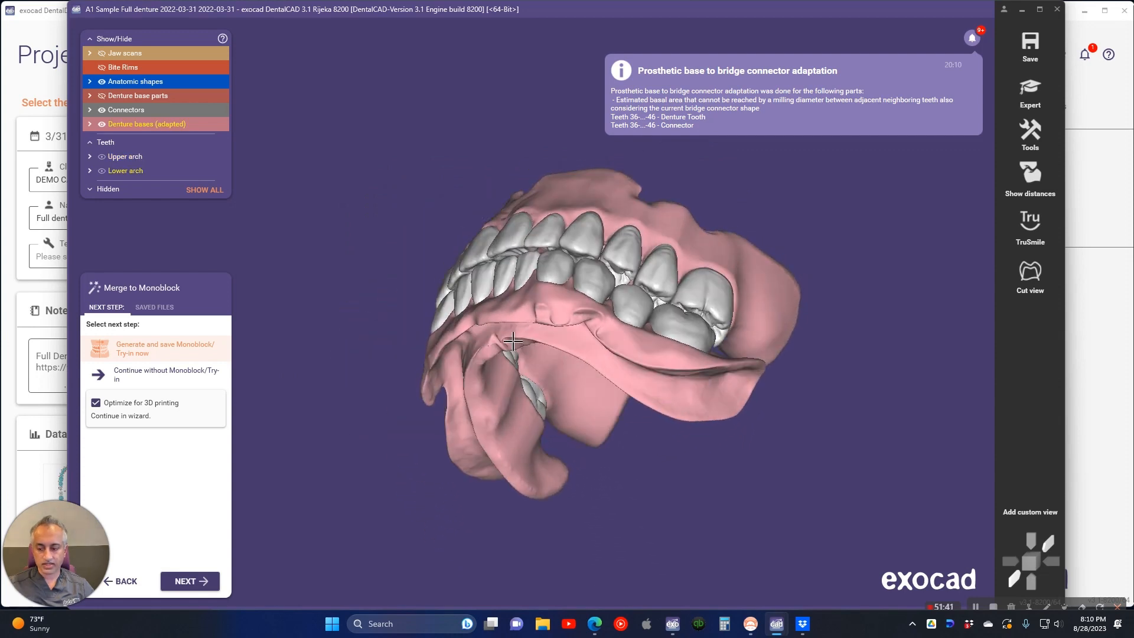
# Examine the adapted upper and lower dentures together in occlusion
pyautogui.scroll(5, 512, 342)
pyautogui.moveTo(570, 299); pyautogui.dragTo(676, 247, button='right')
pyautogui.scroll(-4, 650, 235)
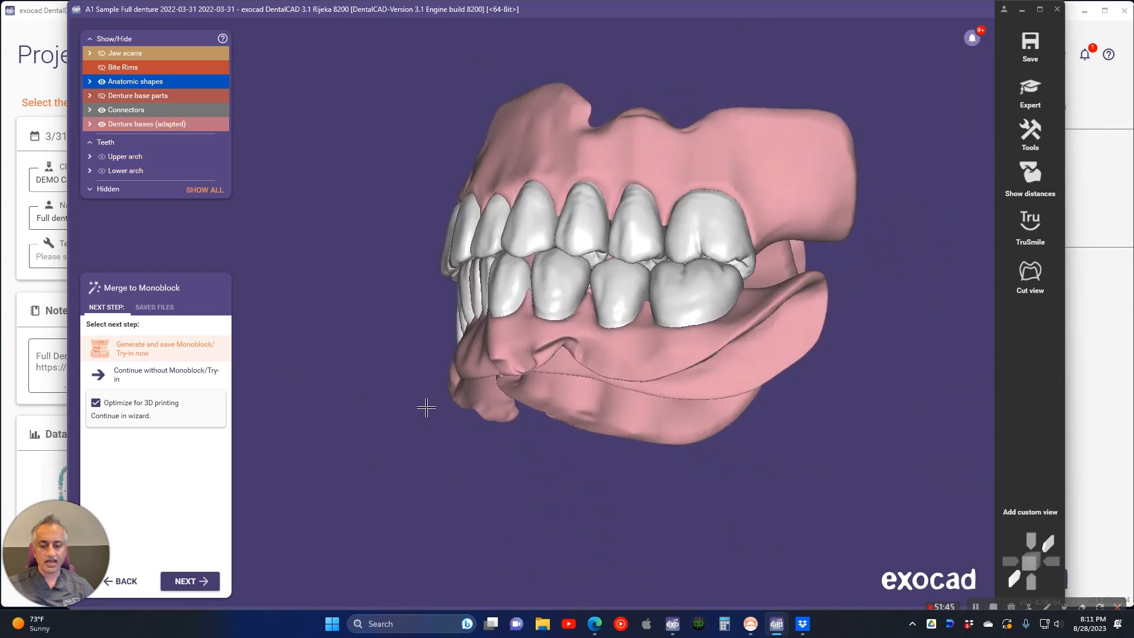
# Switch from the wizard to expert mode, and open Free-Forming for the teeth and cancel it without changes
pyautogui.rightClick(351, 276)
pyautogui.click(354, 223)
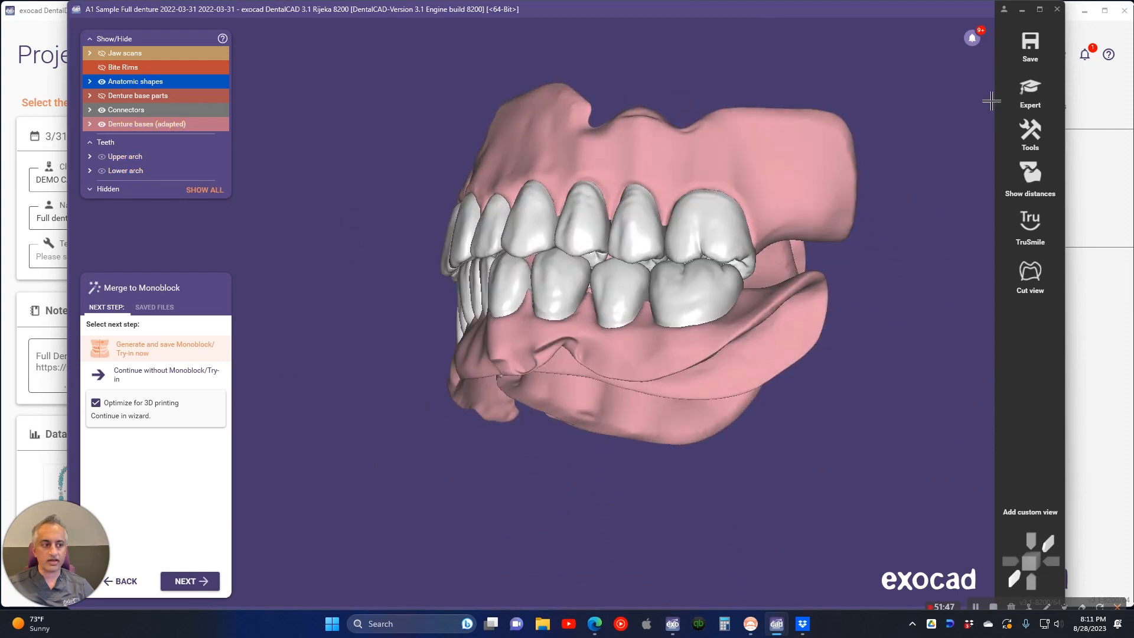
pyautogui.click(1032, 88)
pyautogui.rightClick(319, 175)
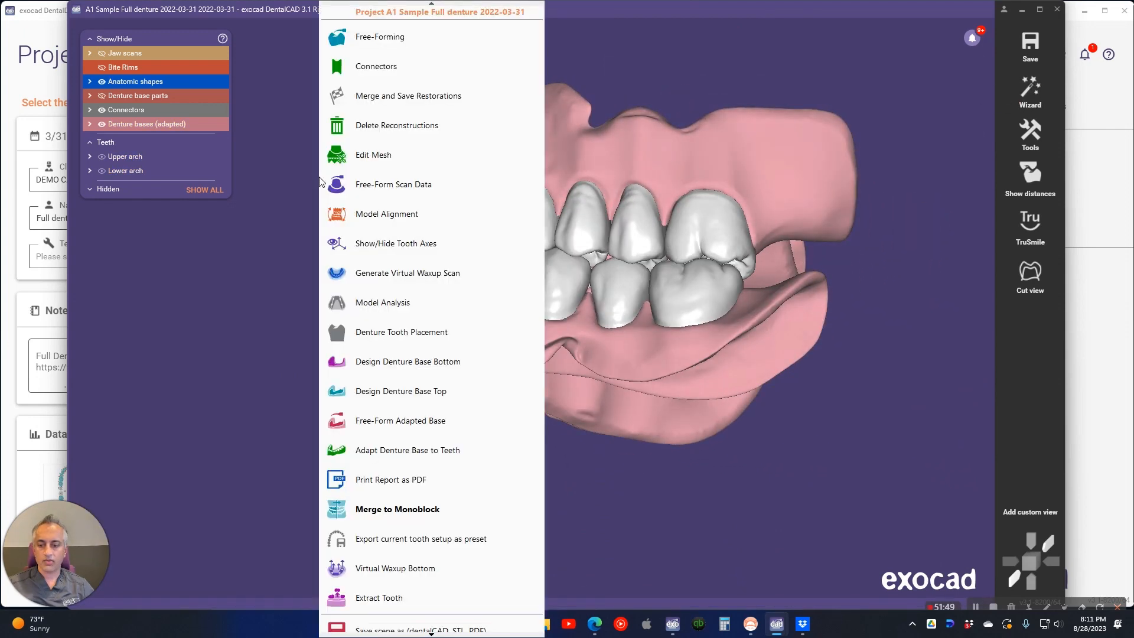
pyautogui.scroll(-1, 407, 502)
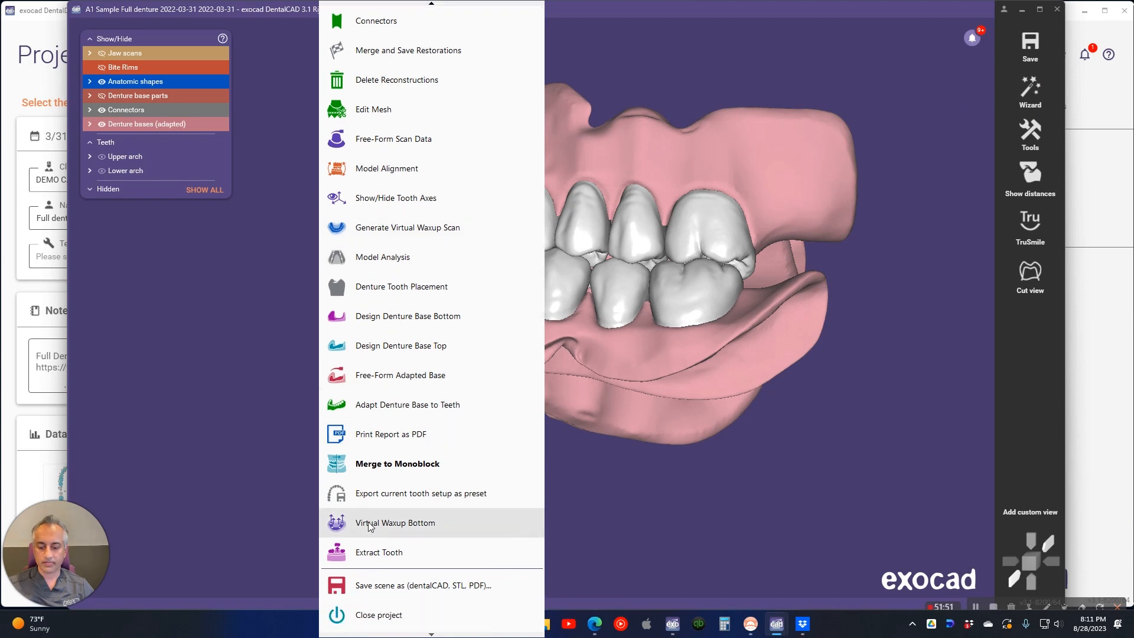
pyautogui.scroll(1, 372, 413)
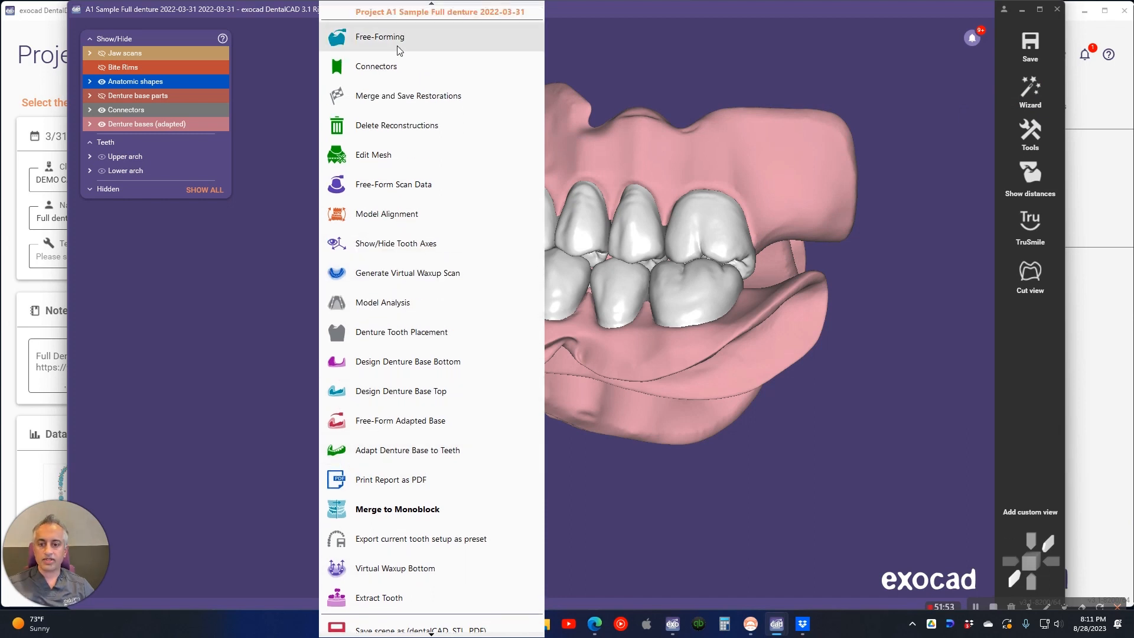
pyautogui.click(397, 42)
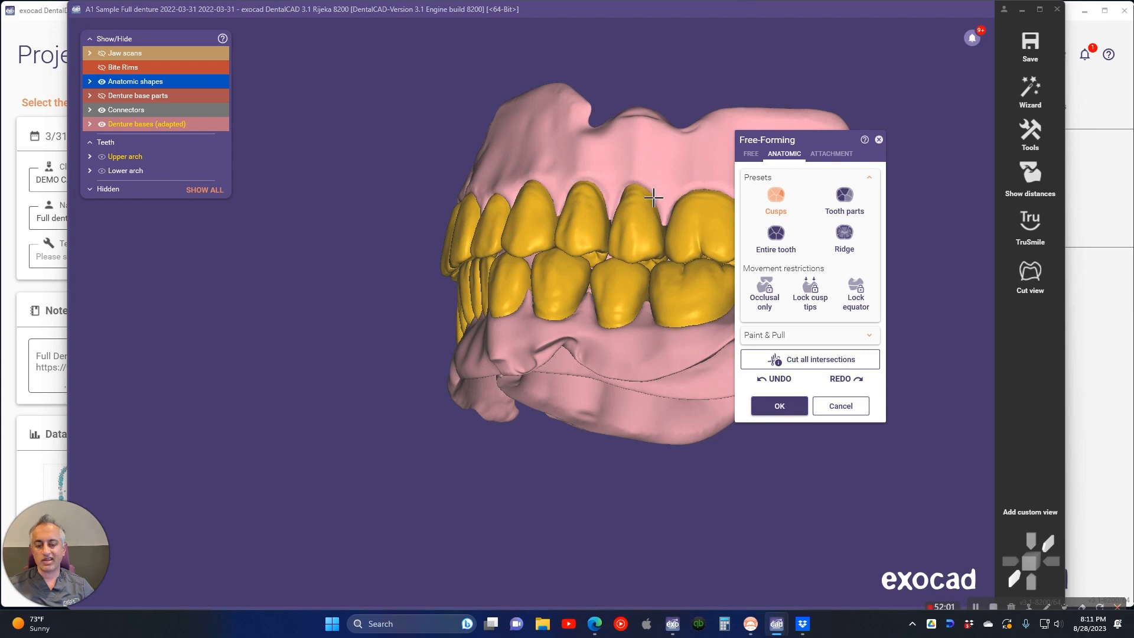
pyautogui.click(840, 408)
# Open Free-Form Adapted Base with free Smooth/Flatten sculpting and turn off the bottom thickness visualization
pyautogui.rightClick(342, 172)
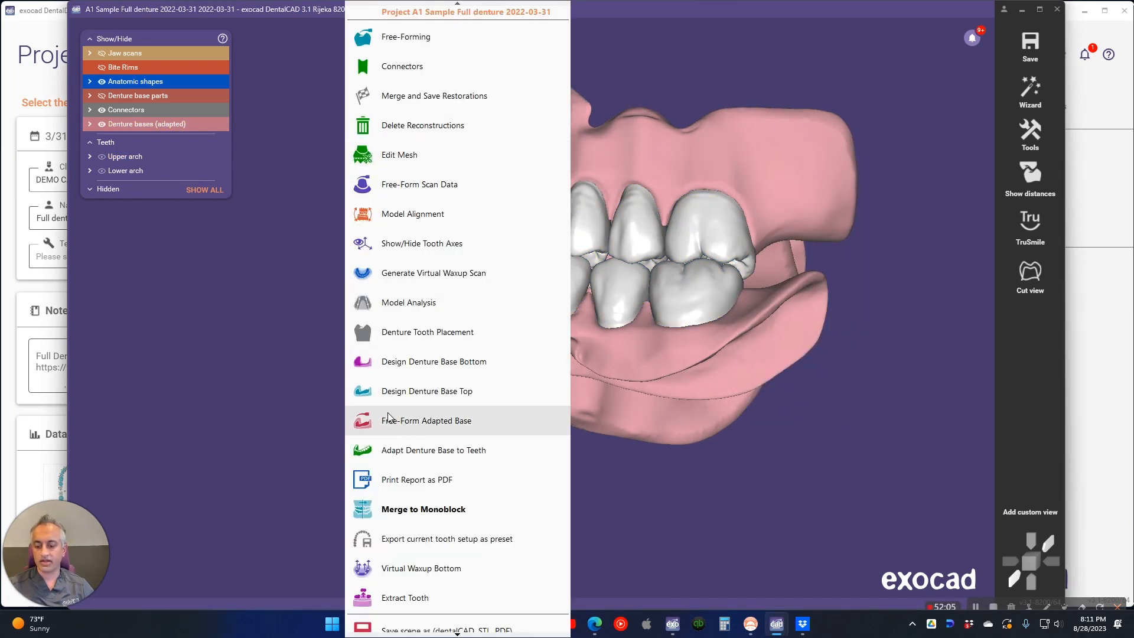
pyautogui.click(412, 422)
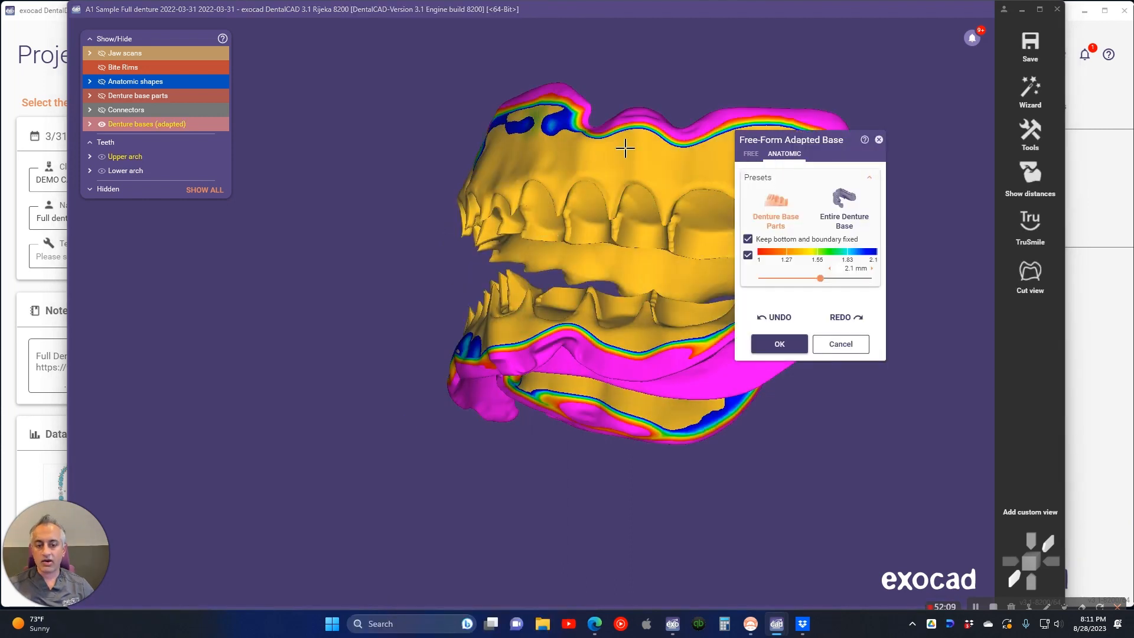
pyautogui.moveTo(583, 359); pyautogui.dragTo(518, 366, button='right')
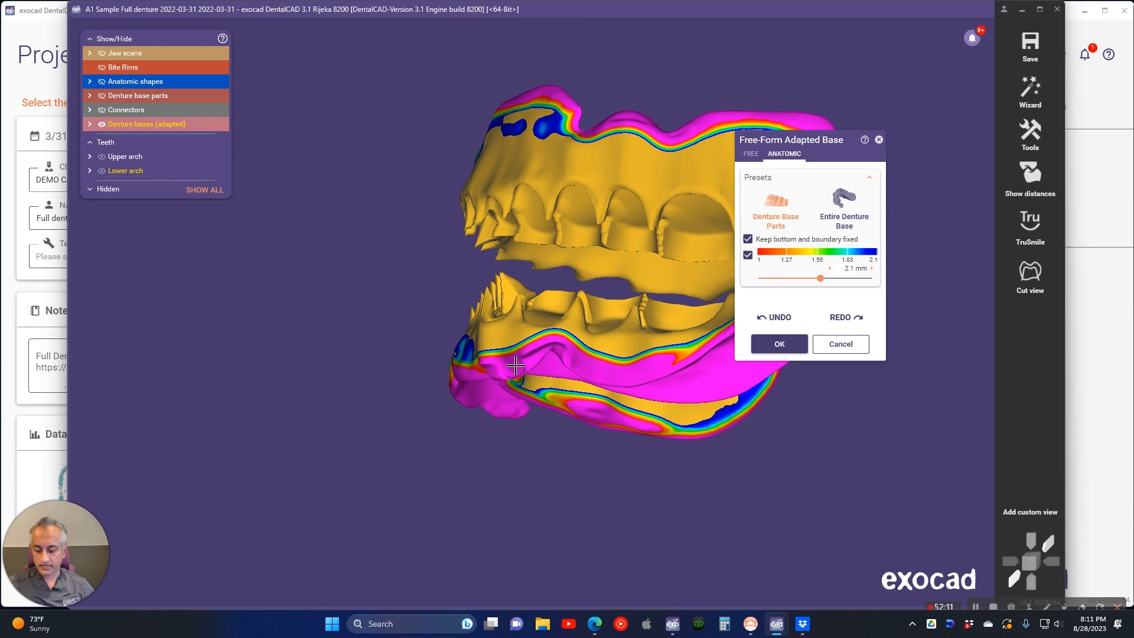
pyautogui.press('Tab')
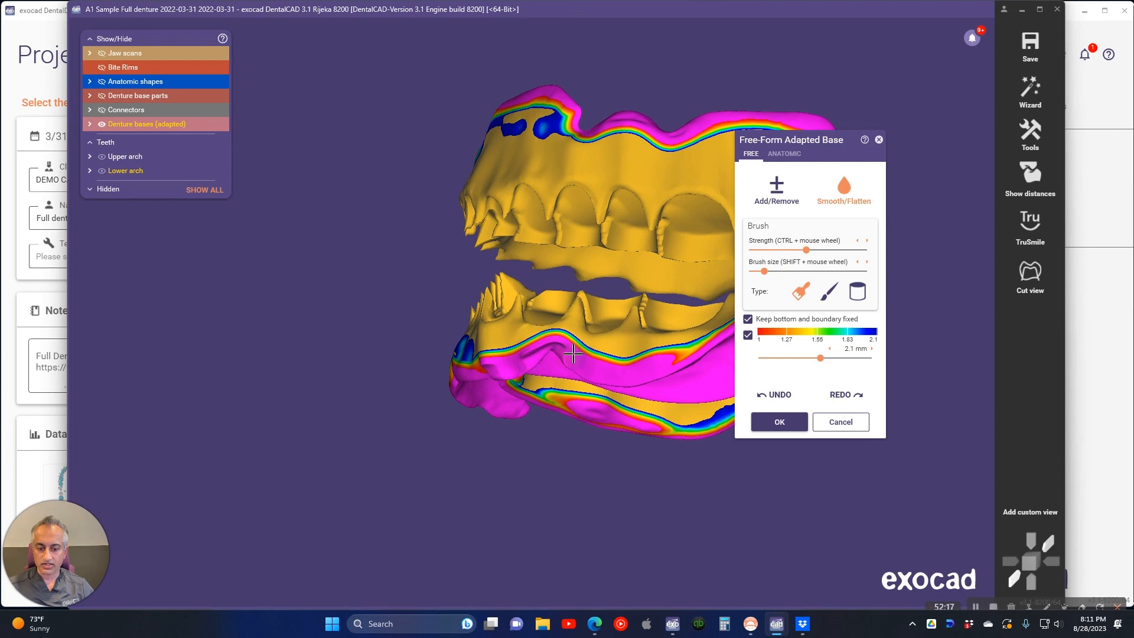
pyautogui.moveTo(573, 353); pyautogui.dragTo(715, 335, button='right')
pyautogui.click(748, 320)
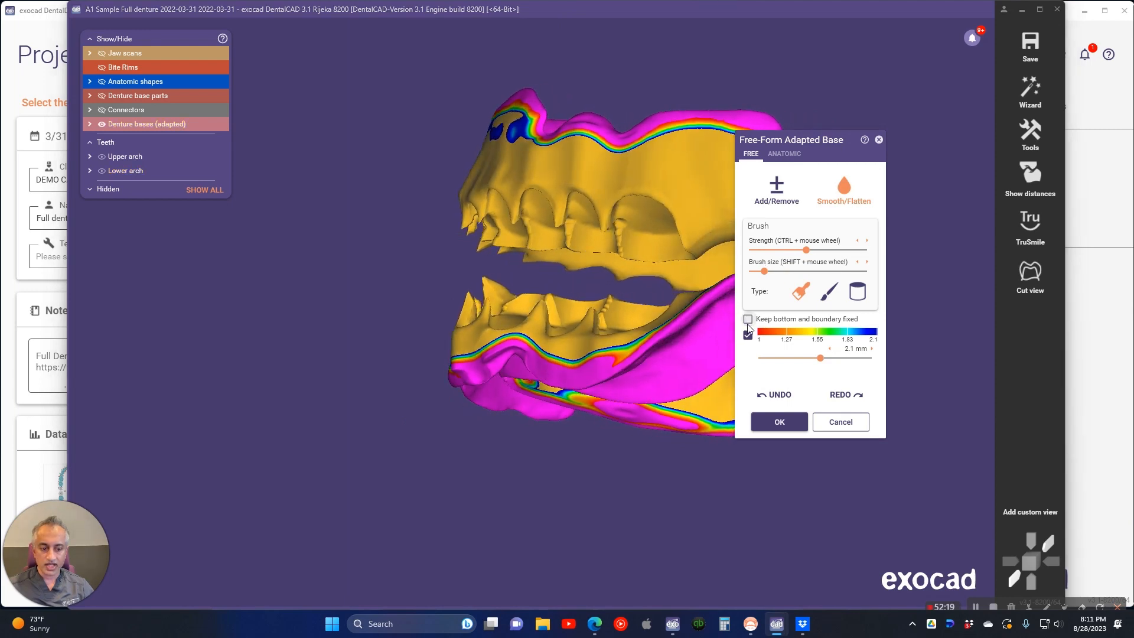
pyautogui.click(748, 335)
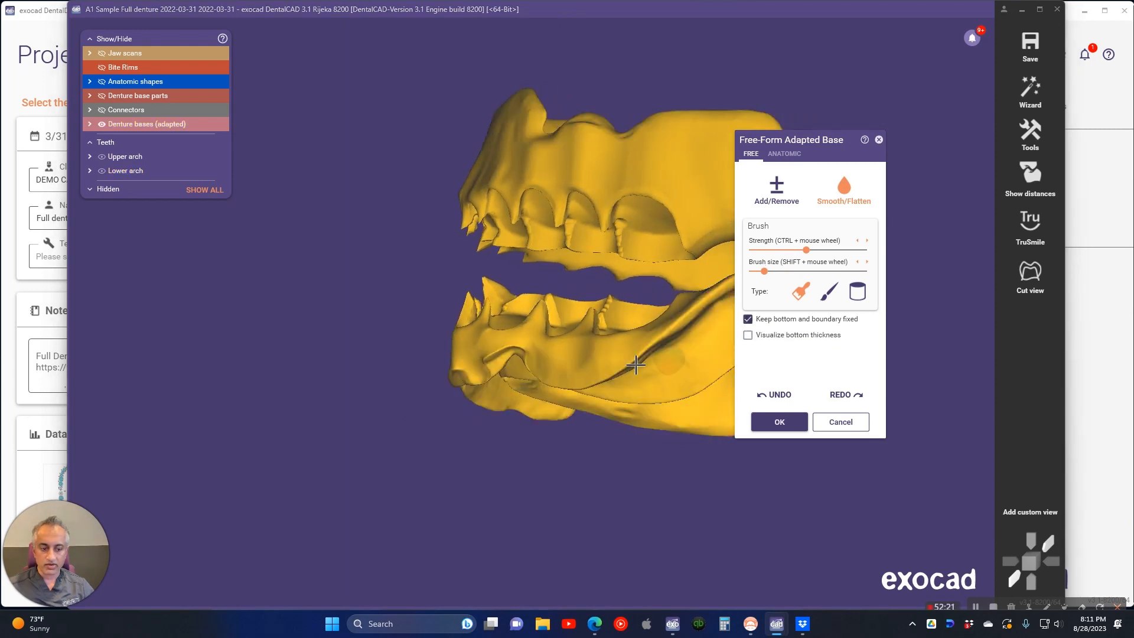
# Unlock the bottom and boundary, adjust the brush size, and smooth the notch in the lower denture base's border
pyautogui.keyDown('shift'); pyautogui.scroll(-2, 453, 350); pyautogui.keyUp('shift')
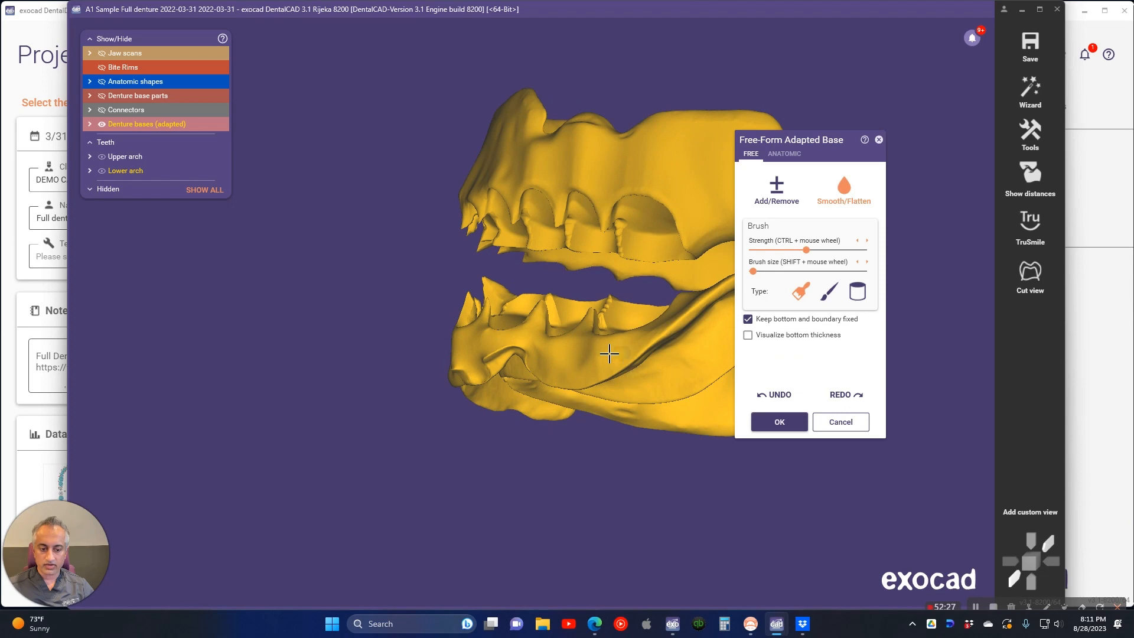
pyautogui.click(748, 321)
pyautogui.scroll(3, 502, 349)
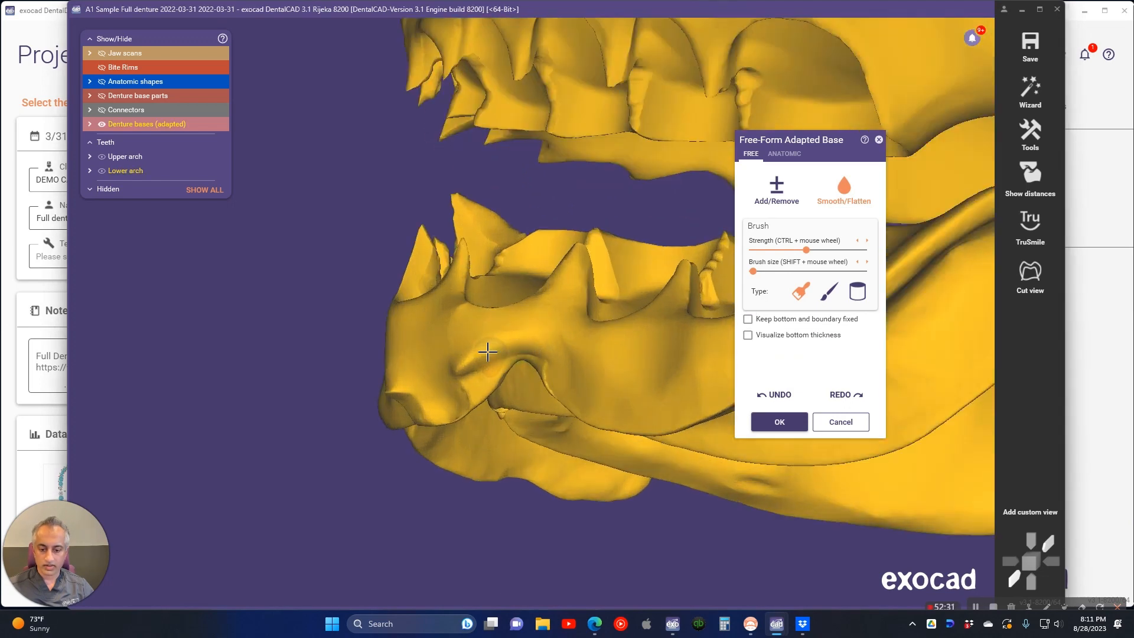
pyautogui.moveTo(534, 373); pyautogui.dragTo(557, 379)
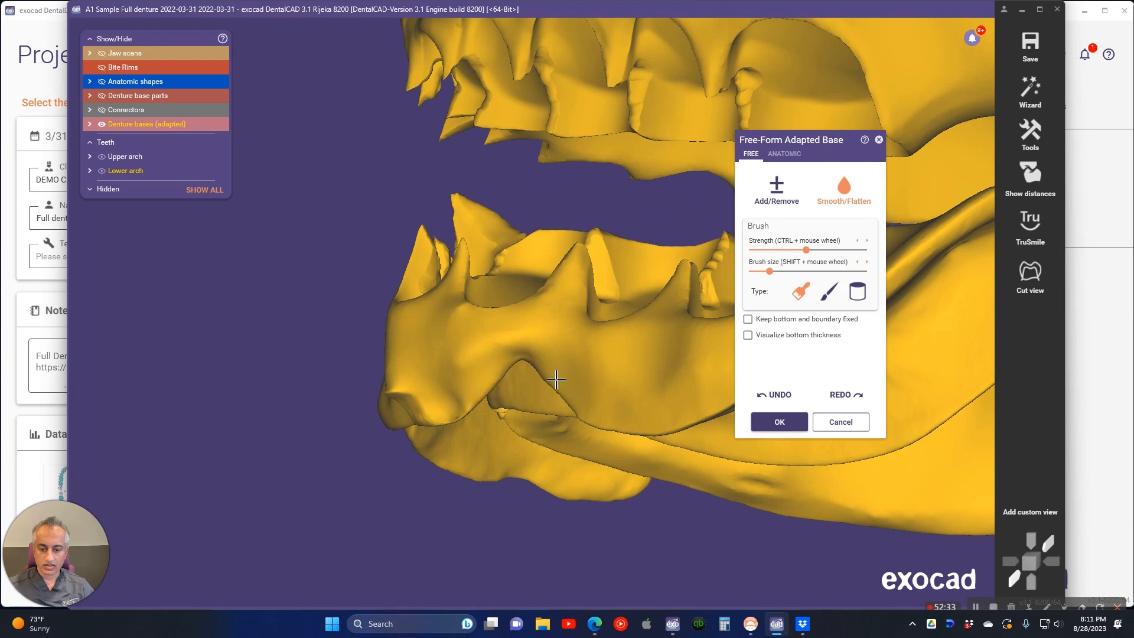
# Examine the adapted bases from several sides, and the upper arch isolated with its anatomic teeth shown
pyautogui.scroll(-2, 401, 393)
pyautogui.moveTo(401, 393); pyautogui.dragTo(446, 384, button='right')
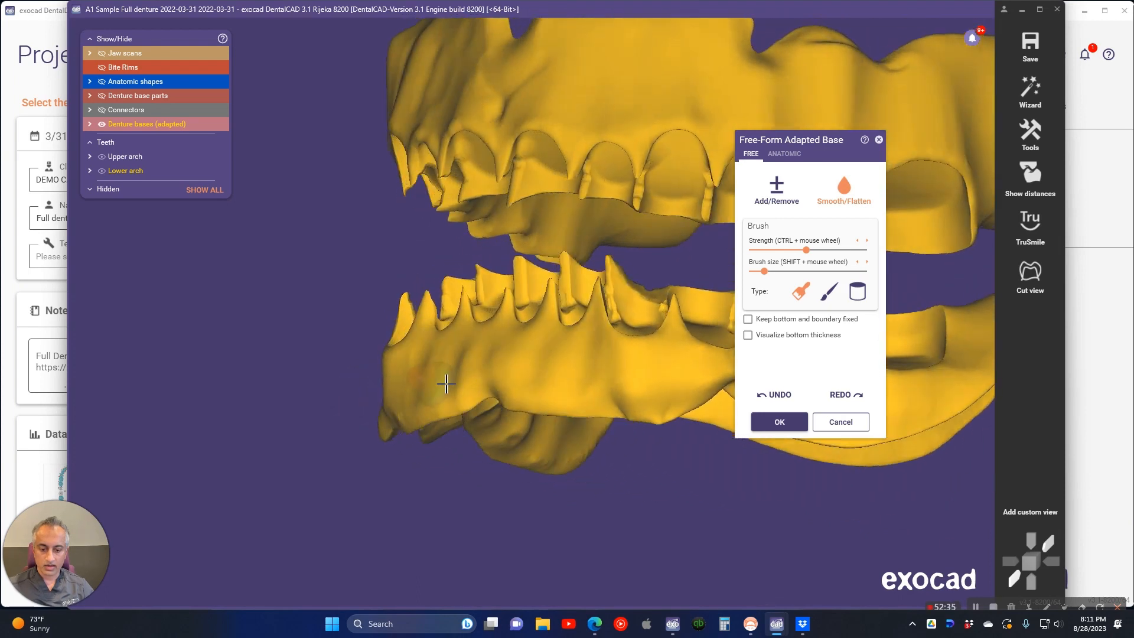
pyautogui.scroll(-2, 601, 392)
pyautogui.moveTo(601, 392); pyautogui.dragTo(245, 366, button='right')
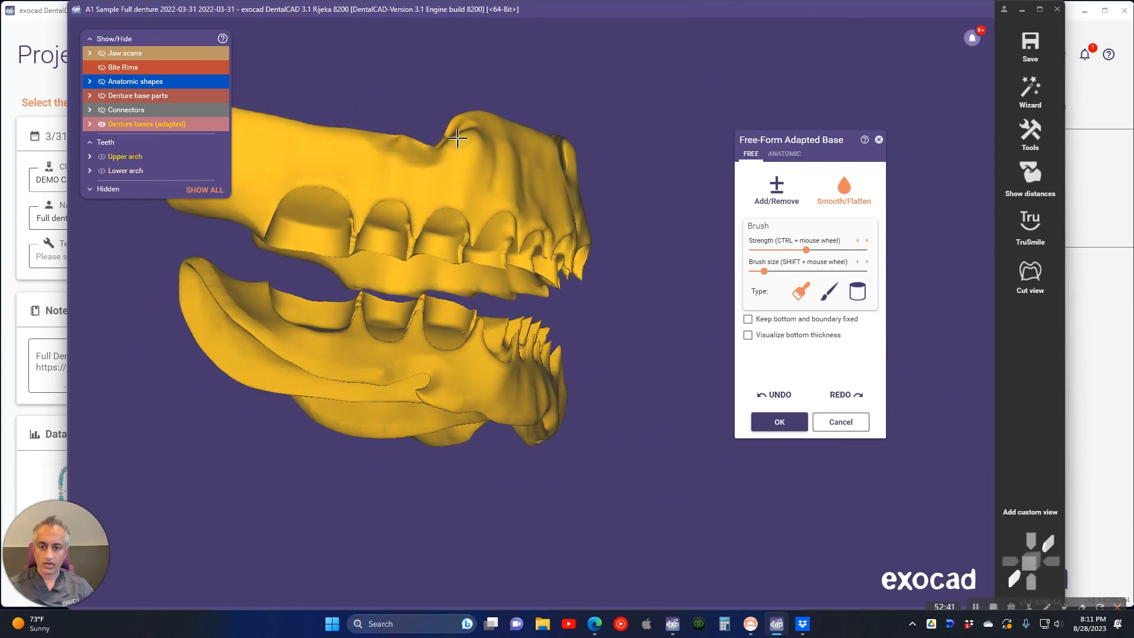
pyautogui.moveTo(463, 139); pyautogui.dragTo(381, 221, button='right')
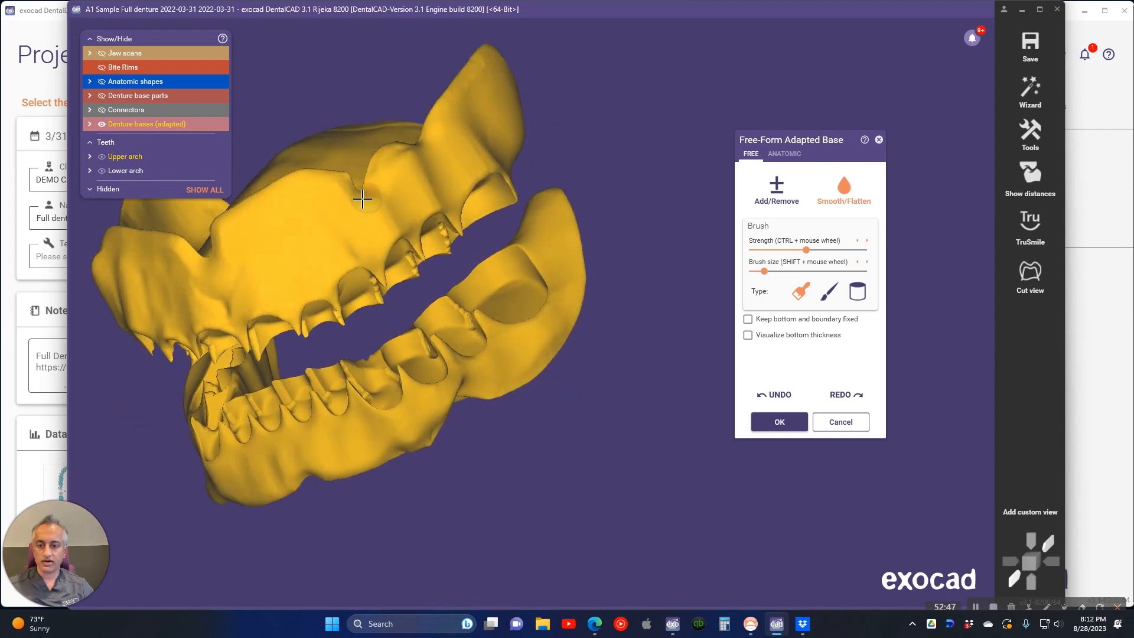
pyautogui.moveTo(392, 169); pyautogui.dragTo(479, 434, button='right')
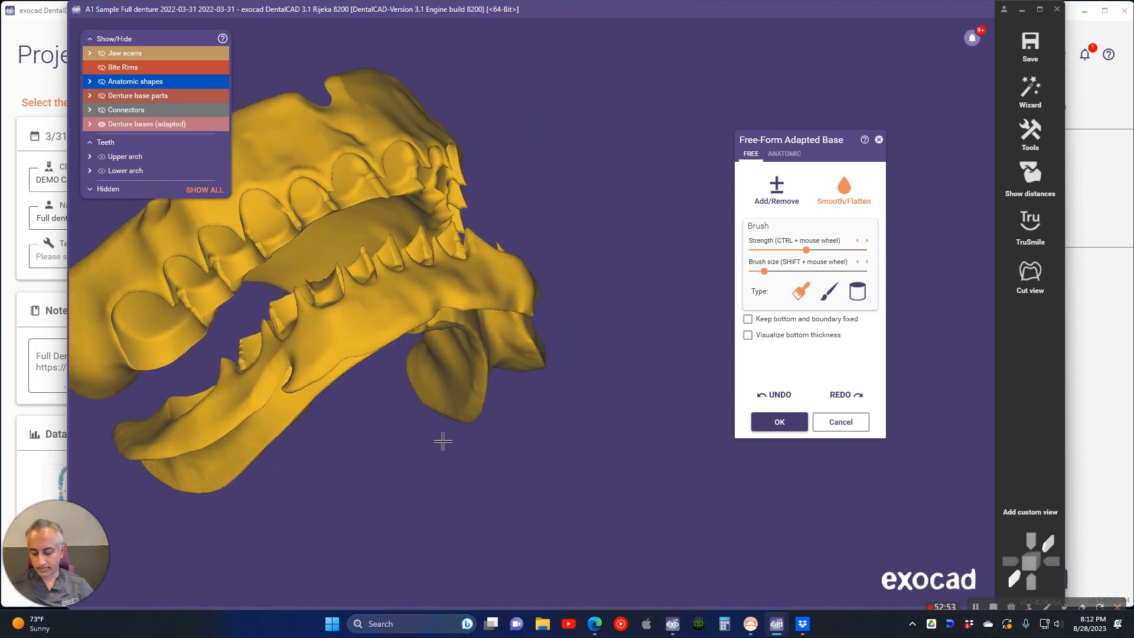
pyautogui.press('l')
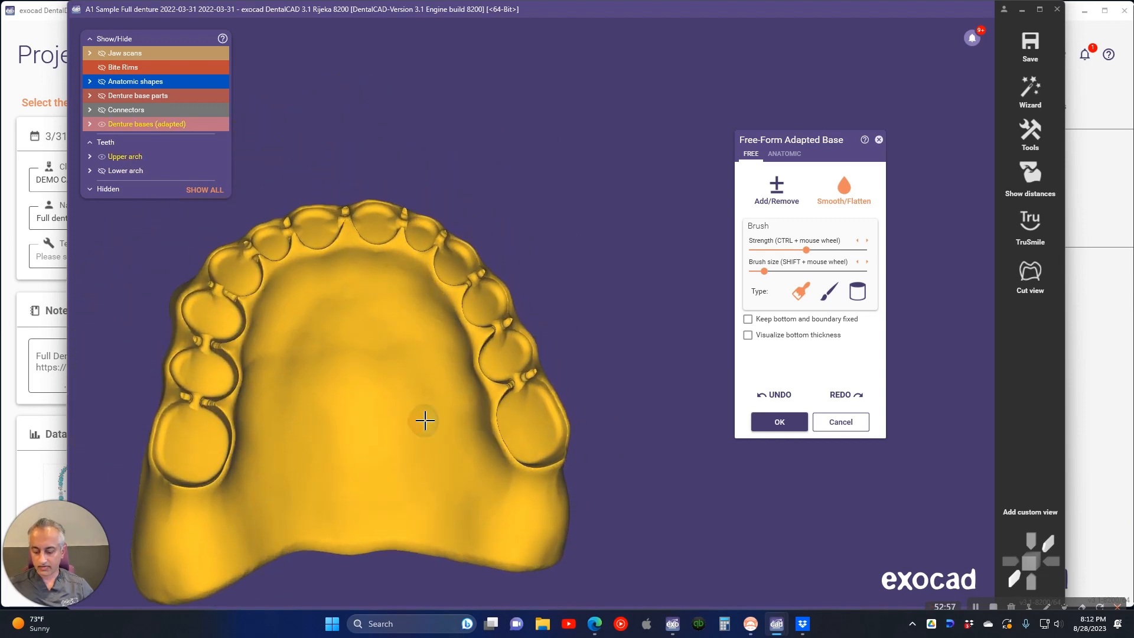
pyautogui.press('a')
pyautogui.press('l')
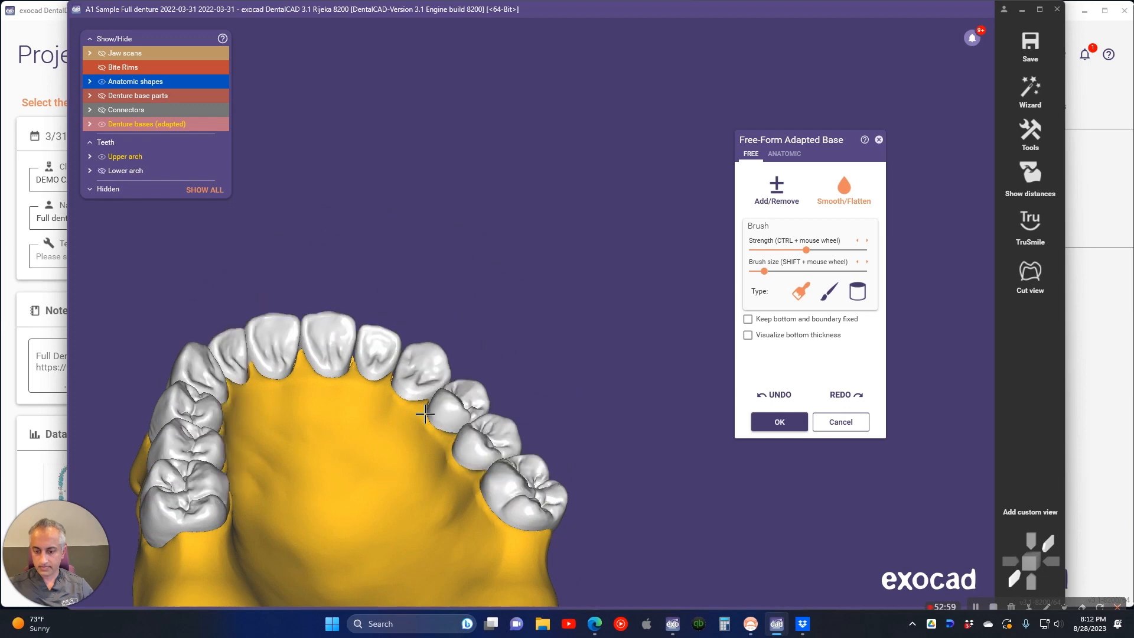
pyautogui.moveTo(425, 414); pyautogui.dragTo(425, 414, button='right')
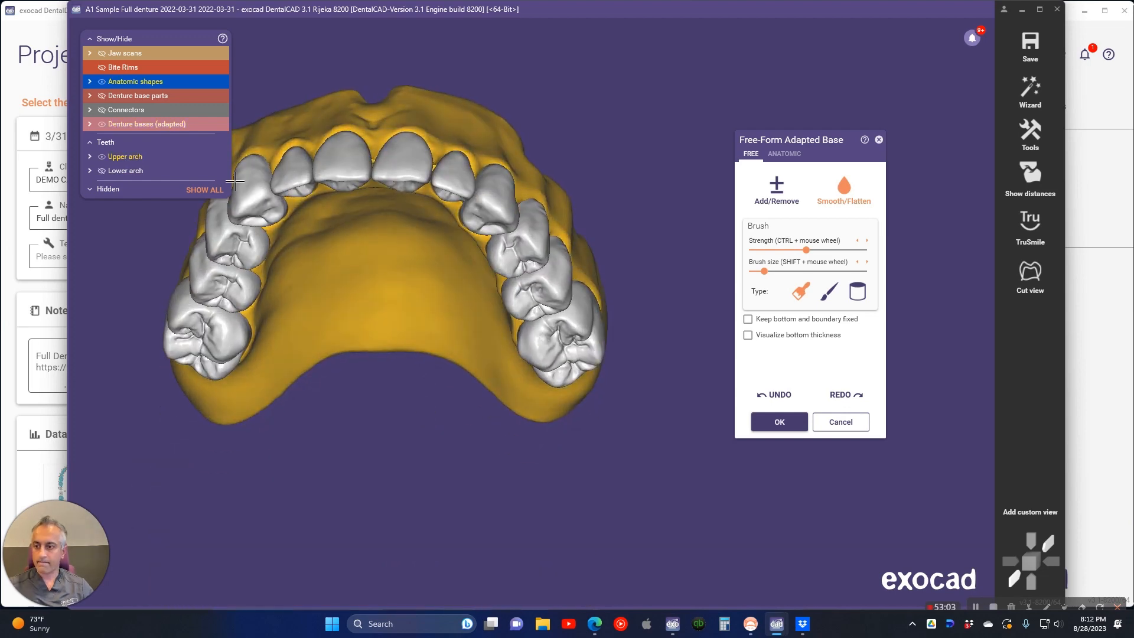
# Hide the adapted denture bases to examine the upper teeth alone, and show both bases again
pyautogui.click(102, 124)
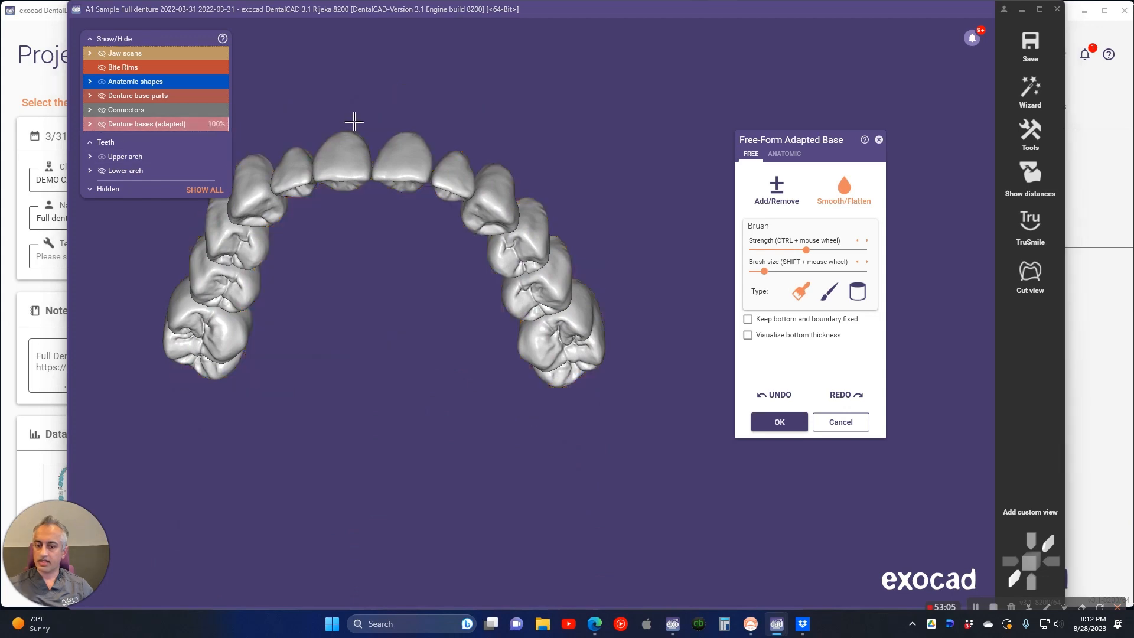
pyautogui.moveTo(354, 119); pyautogui.dragTo(352, 118, button='right')
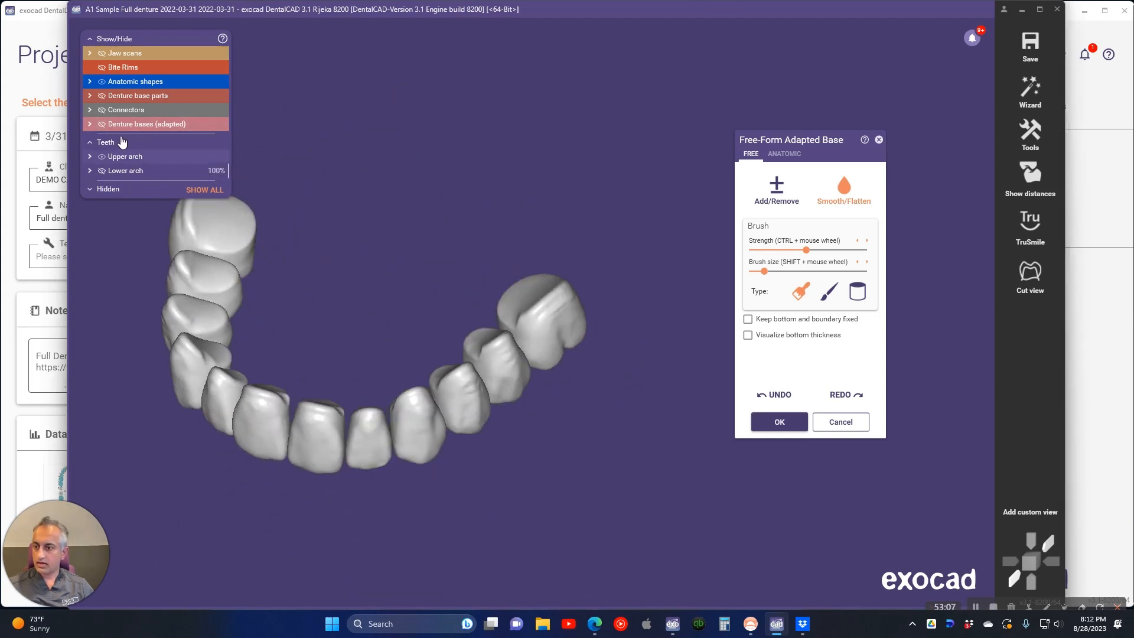
pyautogui.click(90, 124)
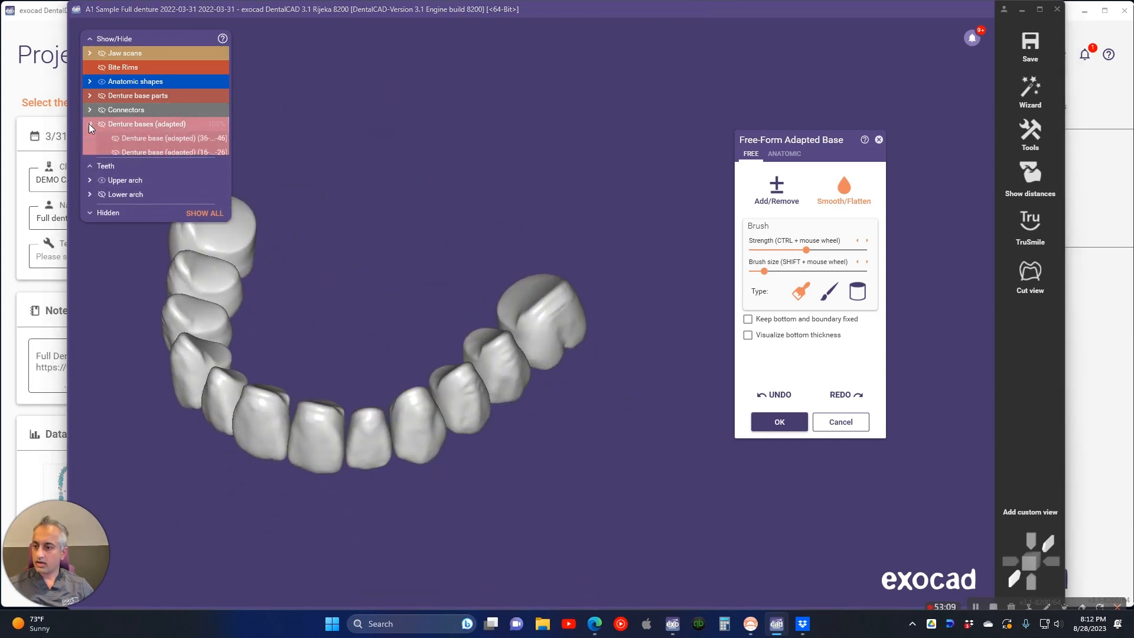
pyautogui.click(90, 125)
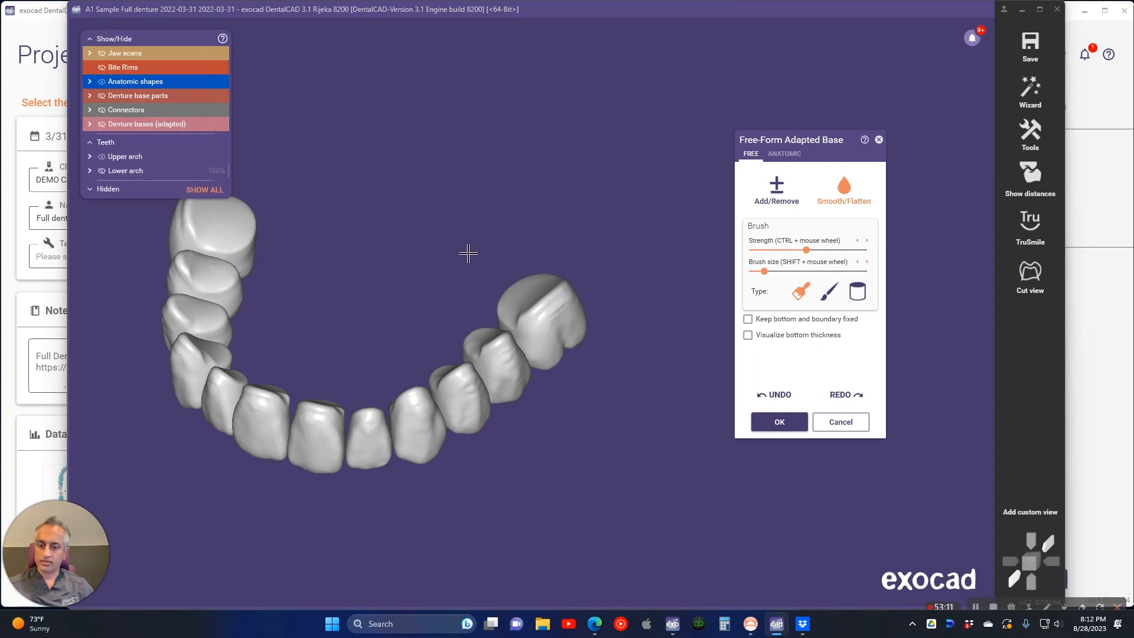
pyautogui.moveTo(467, 253); pyautogui.dragTo(456, 298, button='right')
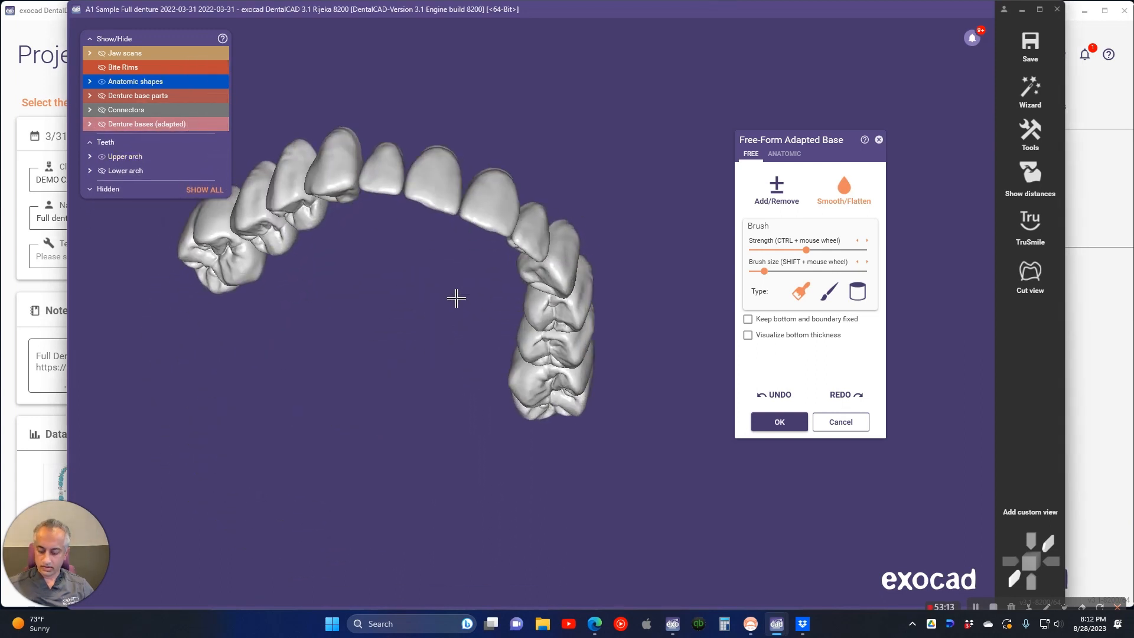
pyautogui.click(102, 124)
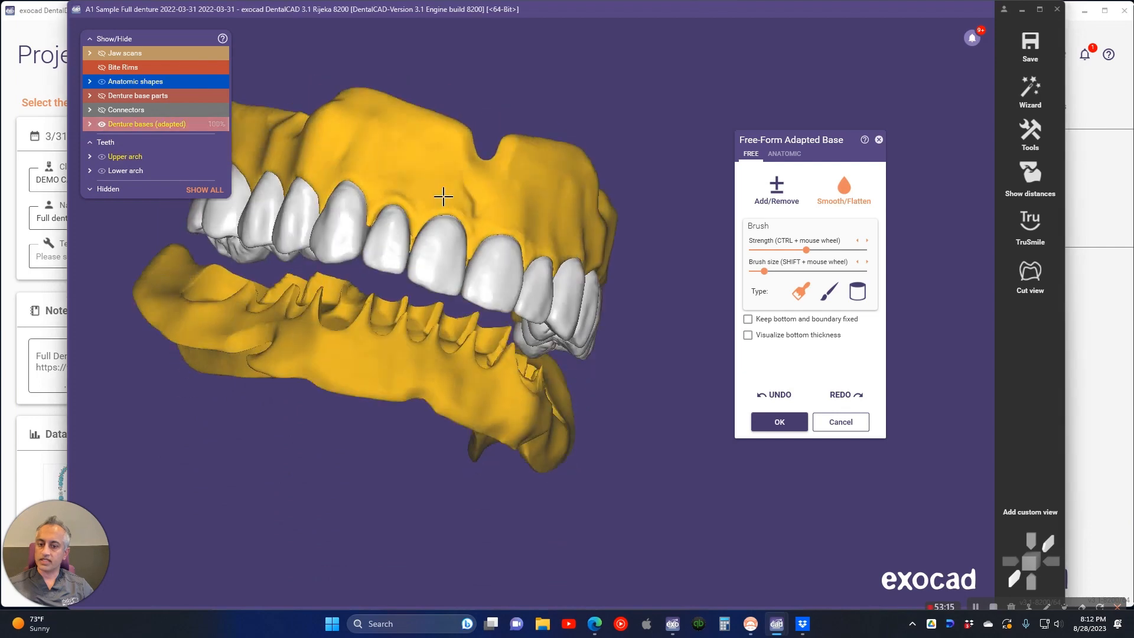
pyautogui.moveTo(443, 196); pyautogui.dragTo(442, 194, button='right')
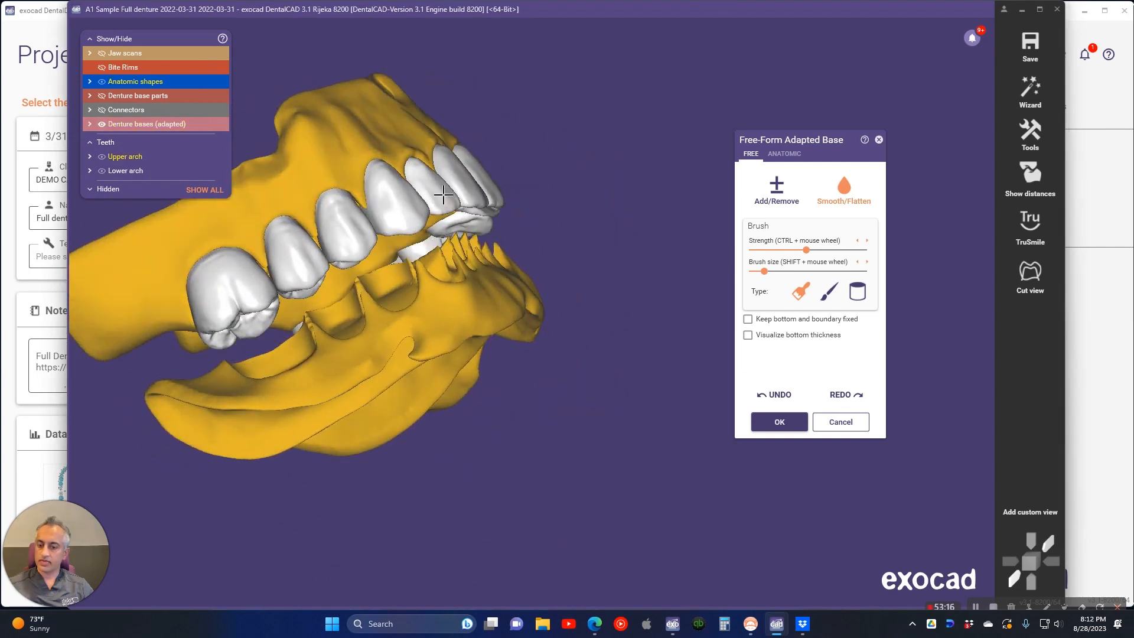
# Decline discarding the free-forming changes and finish free-forming the adapted denture bases
pyautogui.click(89, 125)
pyautogui.click(853, 429)
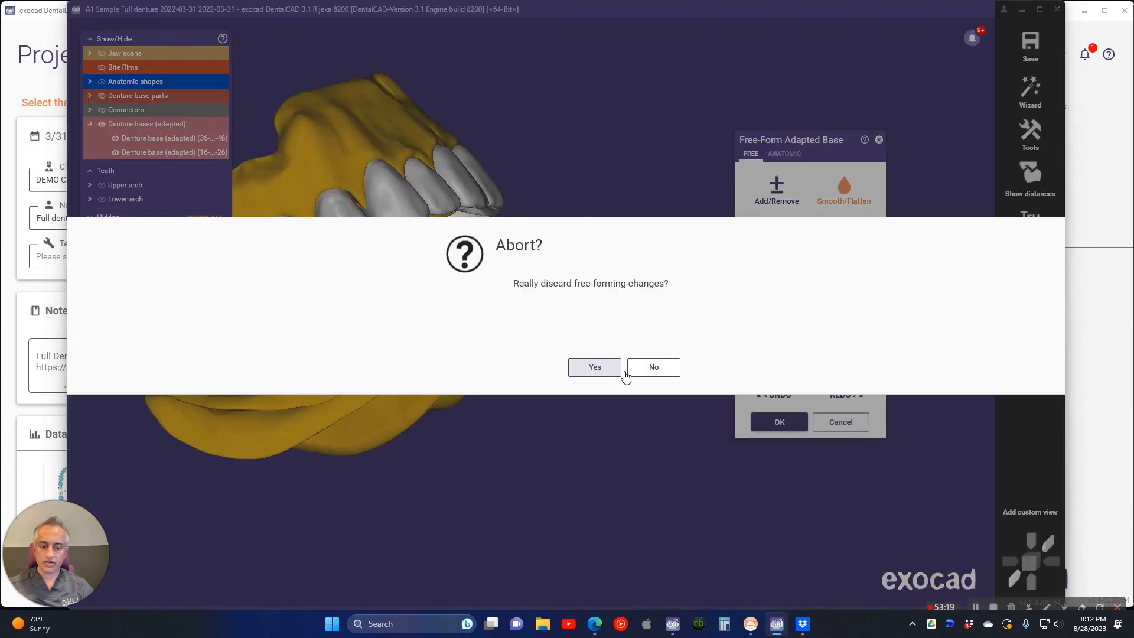
pyautogui.click(654, 366)
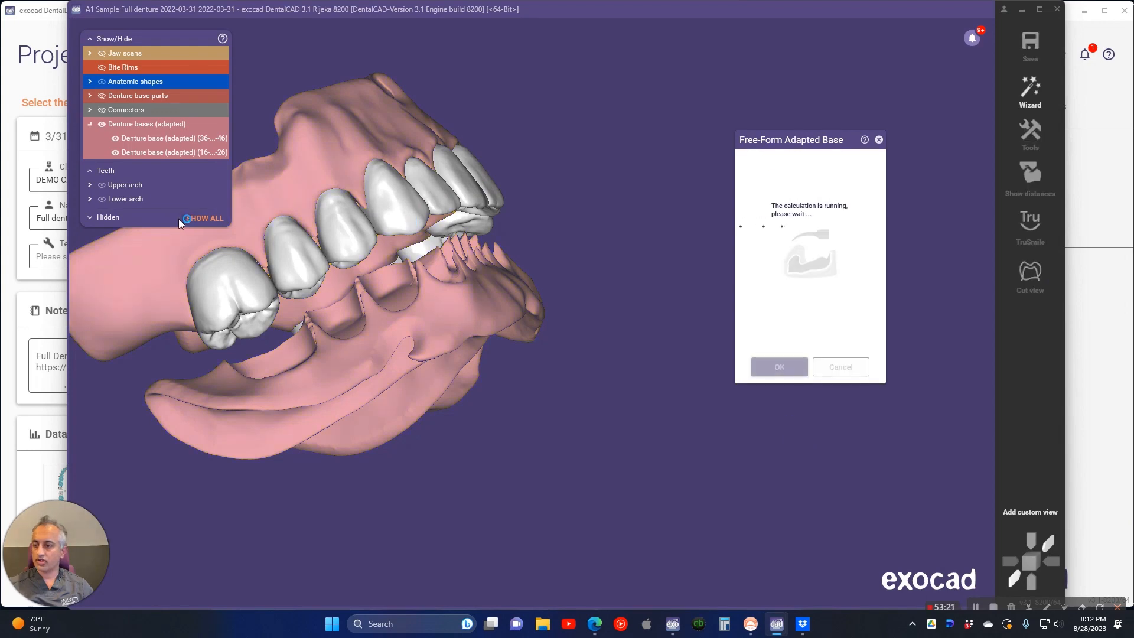
# Examine the list of individual parts in the upper arch, including its connectors and denture teeth, and collapse it
pyautogui.click(89, 184)
pyautogui.rightClick(89, 185)
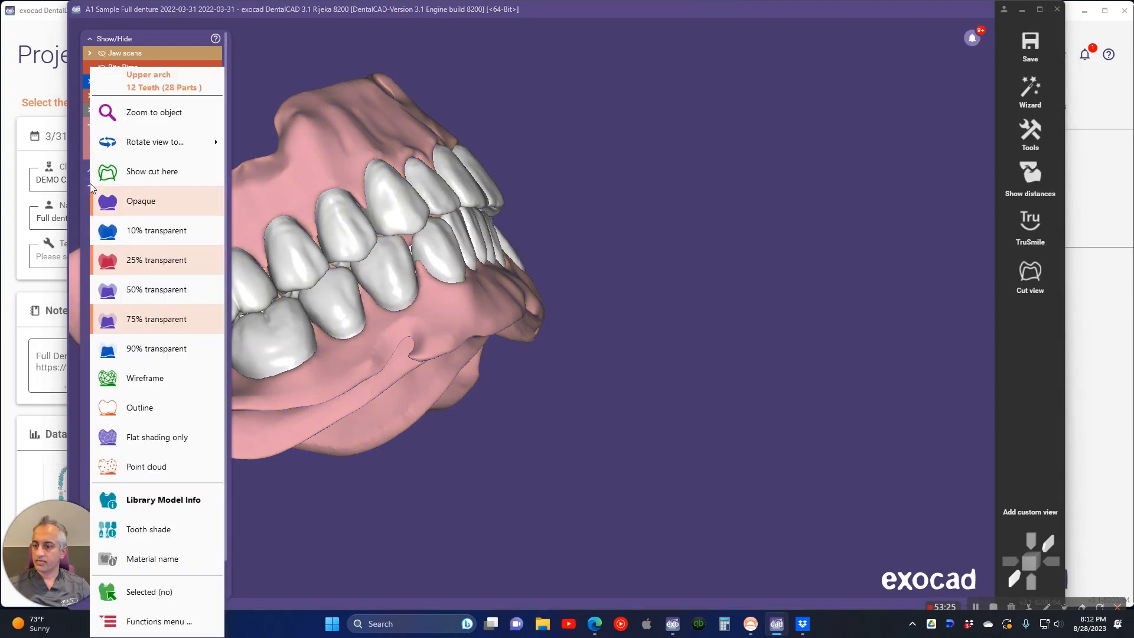
pyautogui.click(534, 149)
pyautogui.rightClick(535, 150)
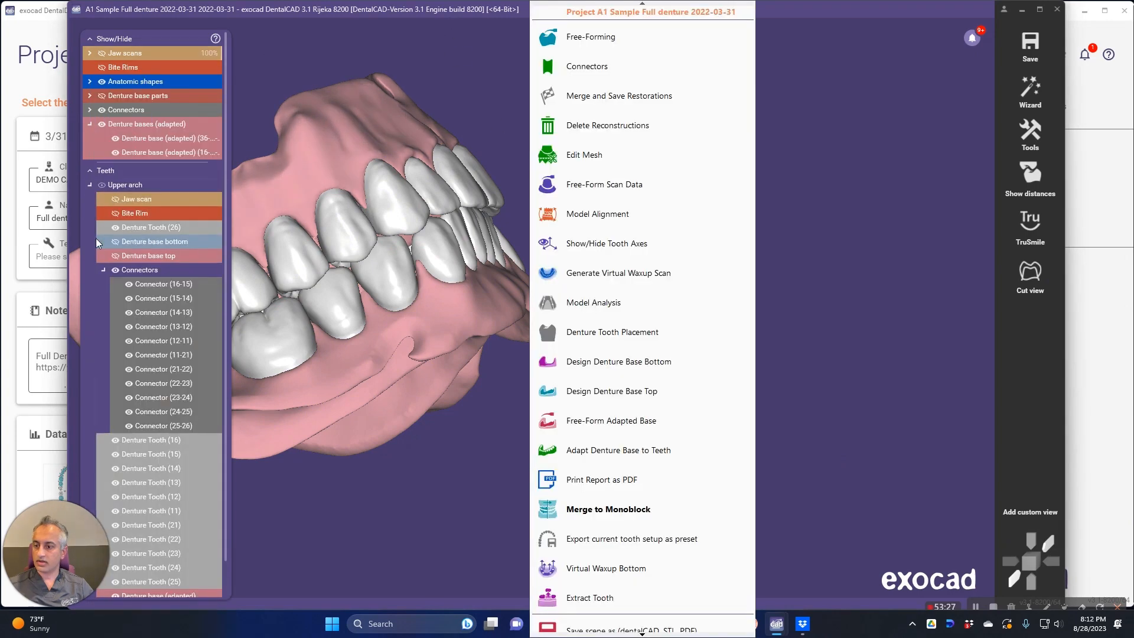
pyautogui.click(87, 185)
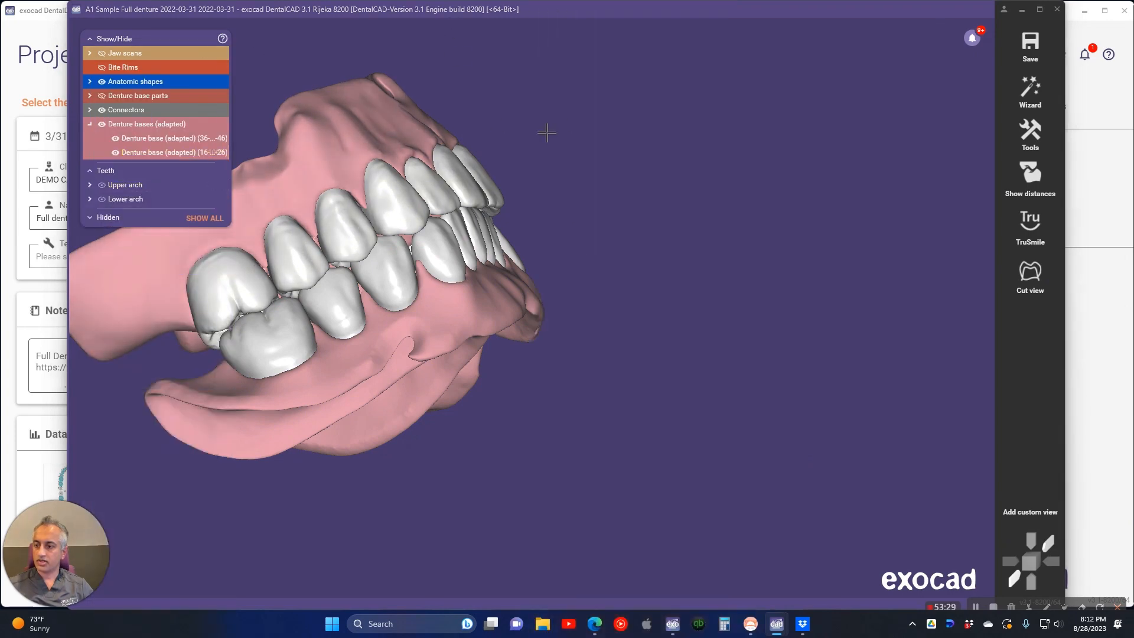
# Start Merge and Save Restorations for the upper and lower dentures and view both arches in full
pyautogui.rightClick(609, 131)
pyautogui.click(671, 94)
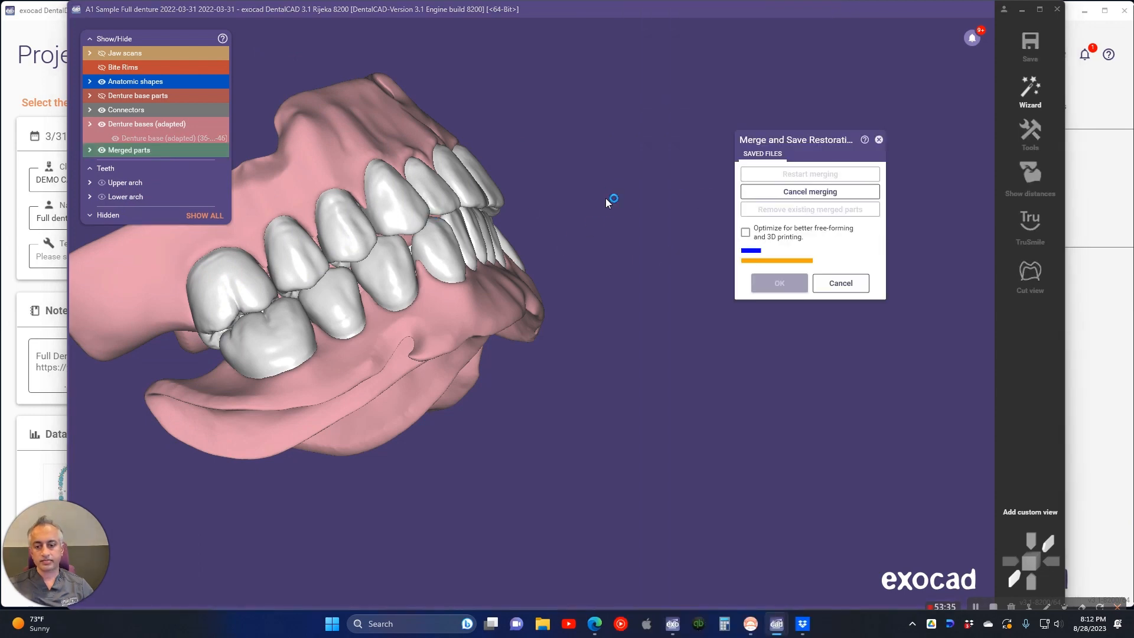
pyautogui.moveTo(607, 199)
pyautogui.mouseDown(button='right')
pyautogui.moveTo(579, 202)
pyautogui.moveTo(591, 192)
pyautogui.mouseUp(button='right')
pyautogui.scroll(-4, 581, 198)
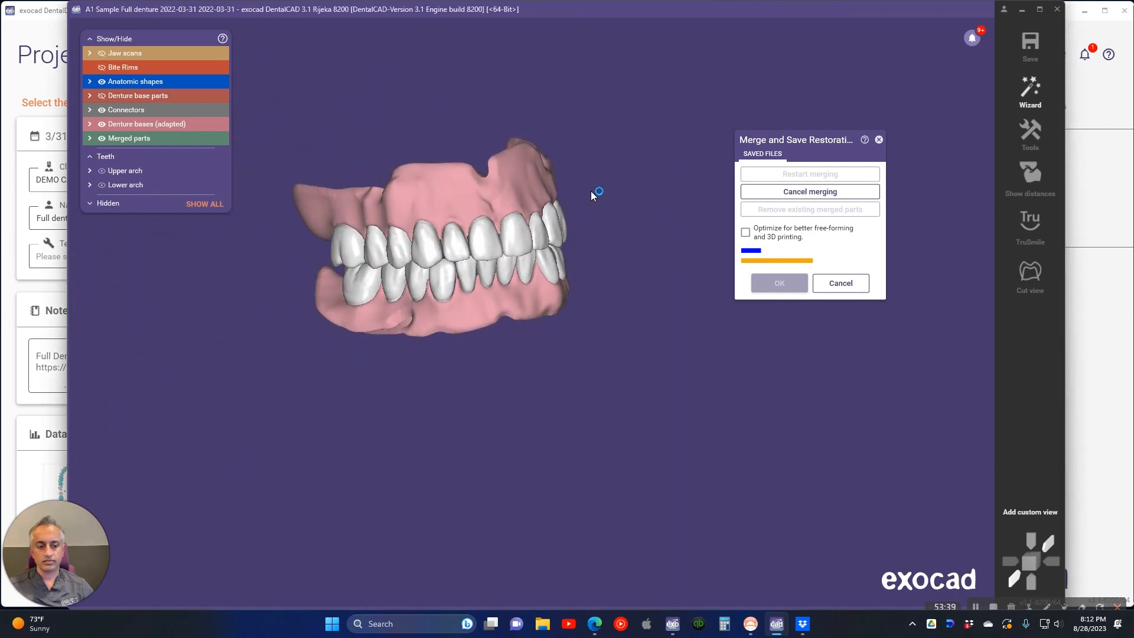
# Check the front teeth of both arches, let the merging run to completion and accept the saved merged bridges and denture bases
pyautogui.scroll(6, 455, 236)
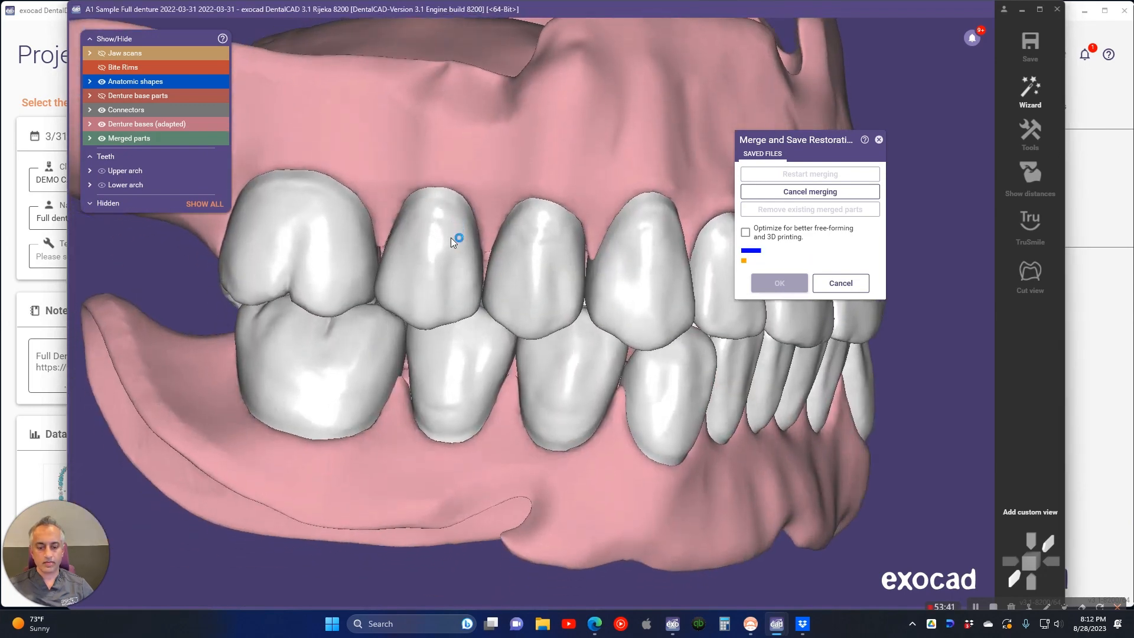
pyautogui.moveTo(451, 237); pyautogui.dragTo(469, 336, button='right')
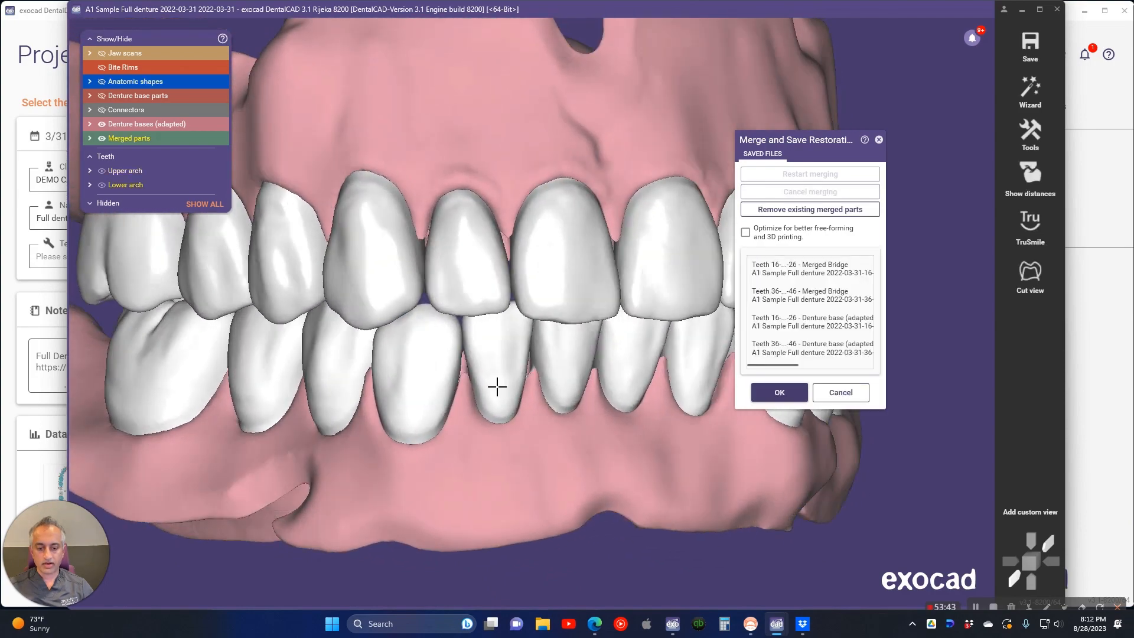
pyautogui.moveTo(536, 367); pyautogui.dragTo(519, 371, button='right')
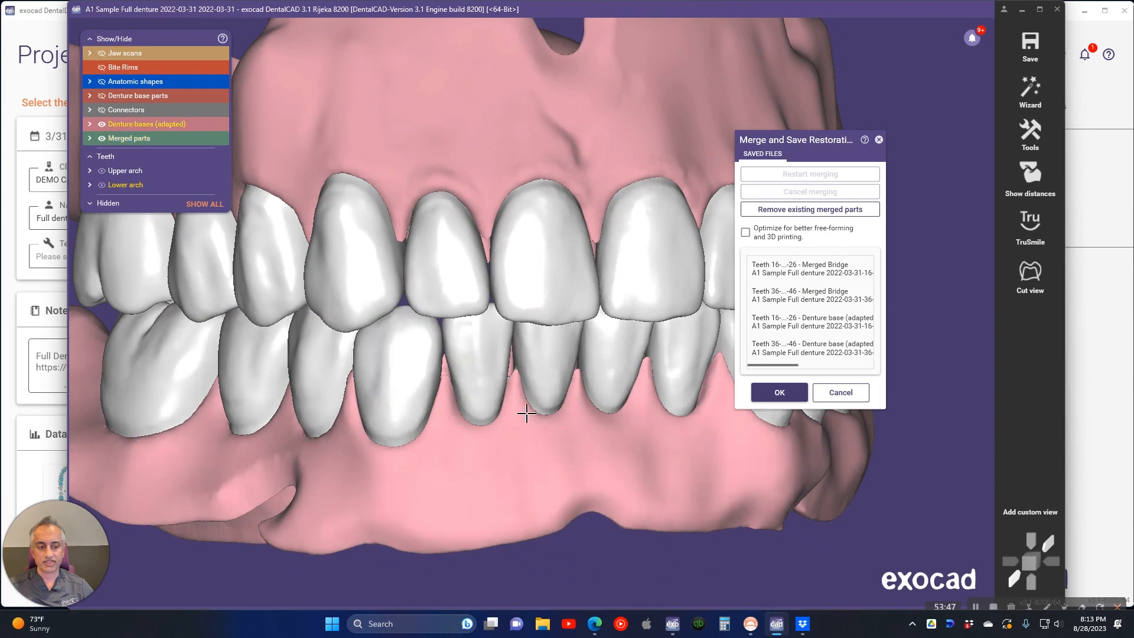
pyautogui.scroll(-2, 668, 378)
pyautogui.click(779, 393)
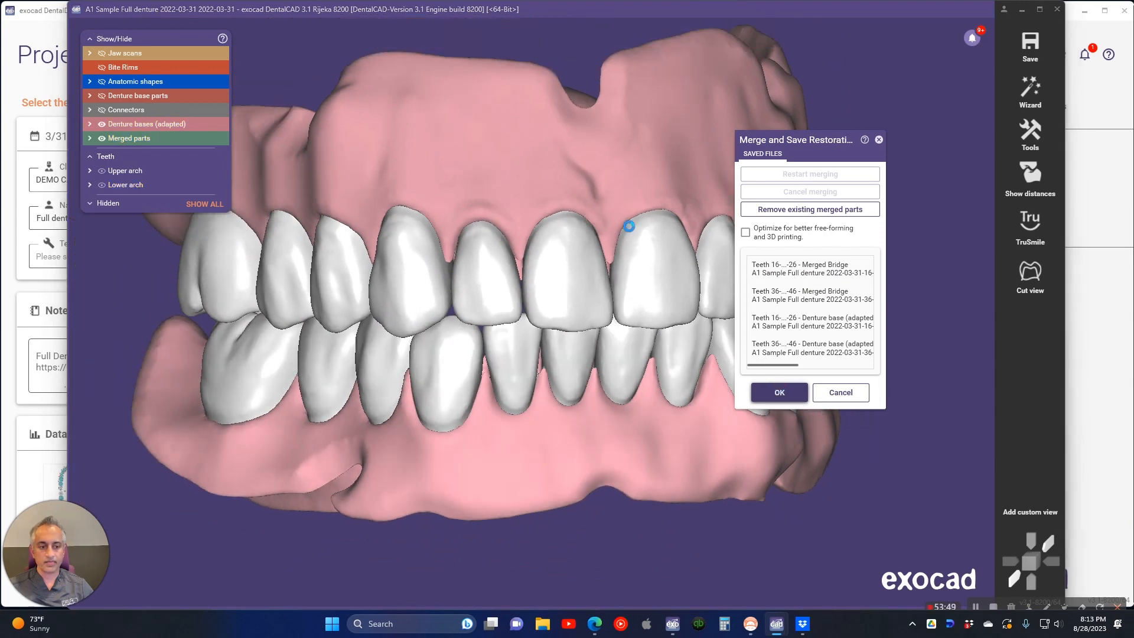
# Hide the adapted denture bases and jaw scans, expand the merged parts and examine the upper and lower merged bridges alone
pyautogui.scroll(-3, 448, 211)
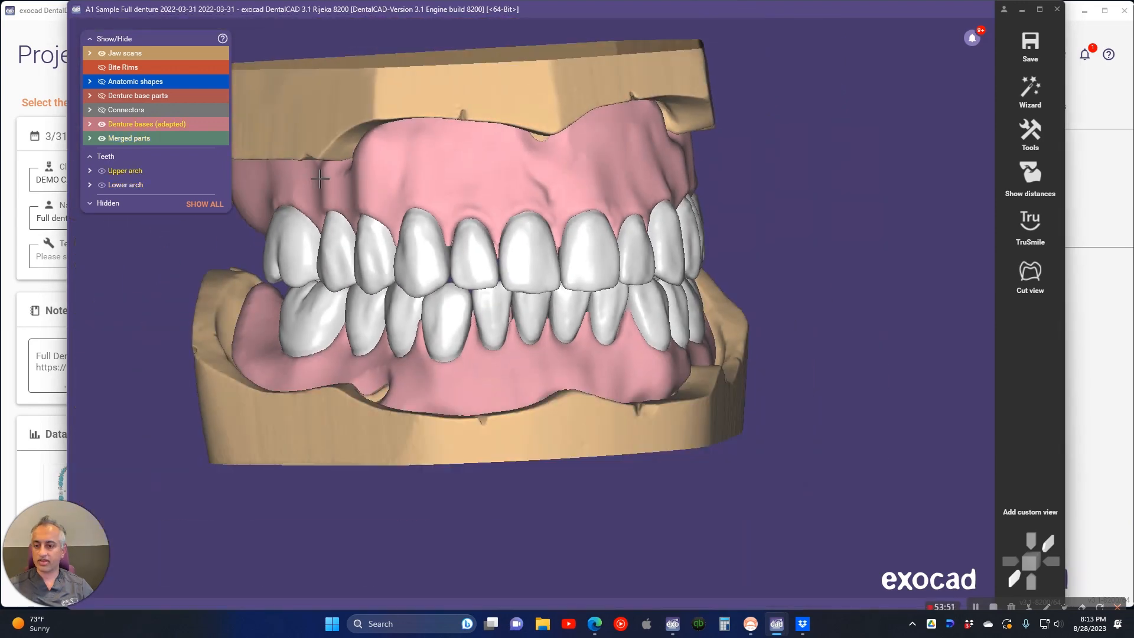
pyautogui.moveTo(319, 179)
pyautogui.mouseDown(button='right')
pyautogui.moveTo(298, 162)
pyautogui.moveTo(297, 173)
pyautogui.mouseUp(button='right')
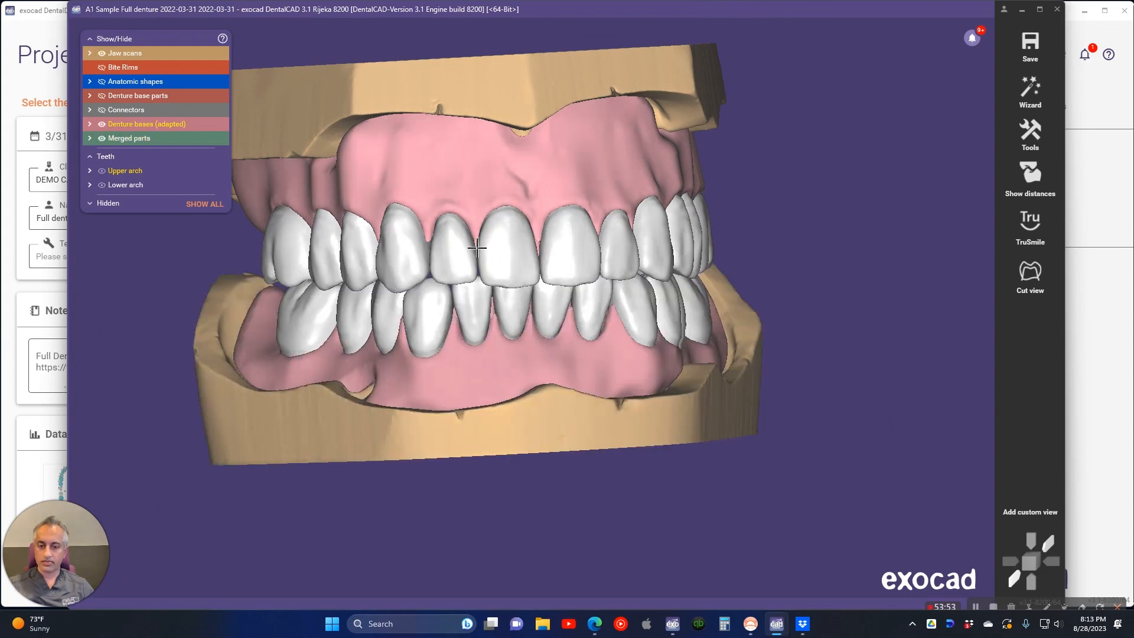
pyautogui.click(100, 124)
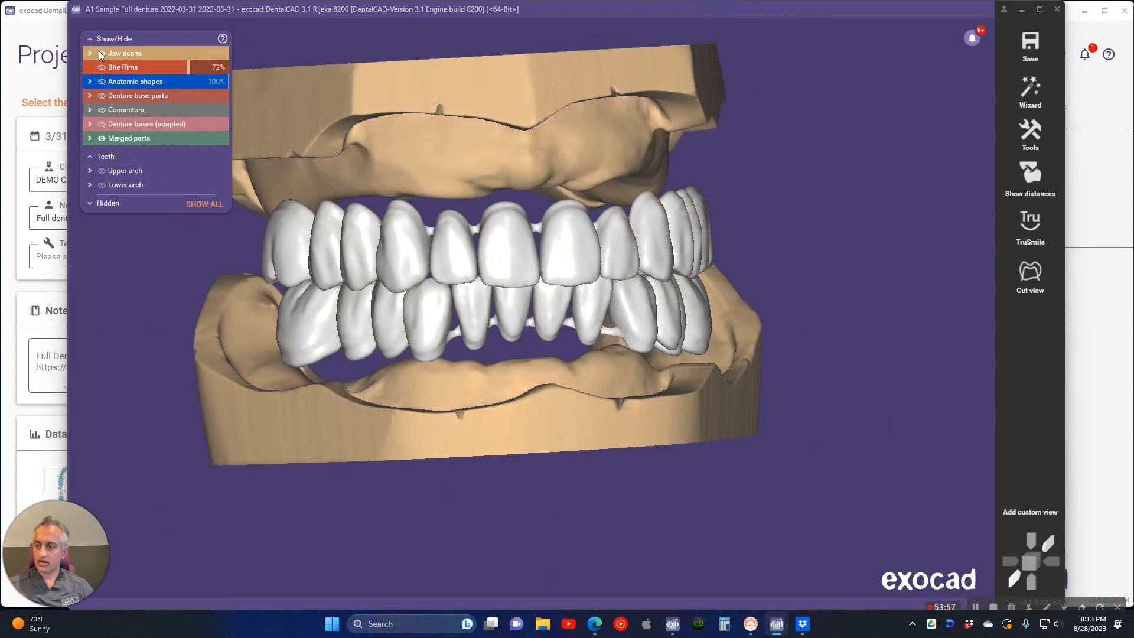
pyautogui.click(90, 137)
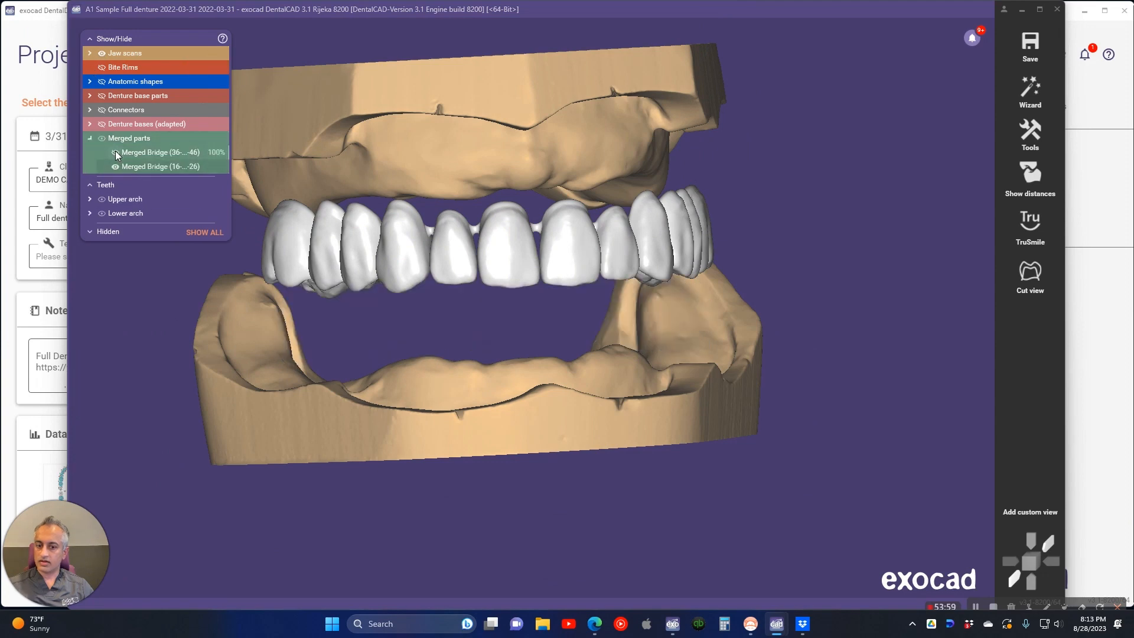
pyautogui.keyDown('ctrl'); pyautogui.click(404, 150); pyautogui.keyUp('ctrl')
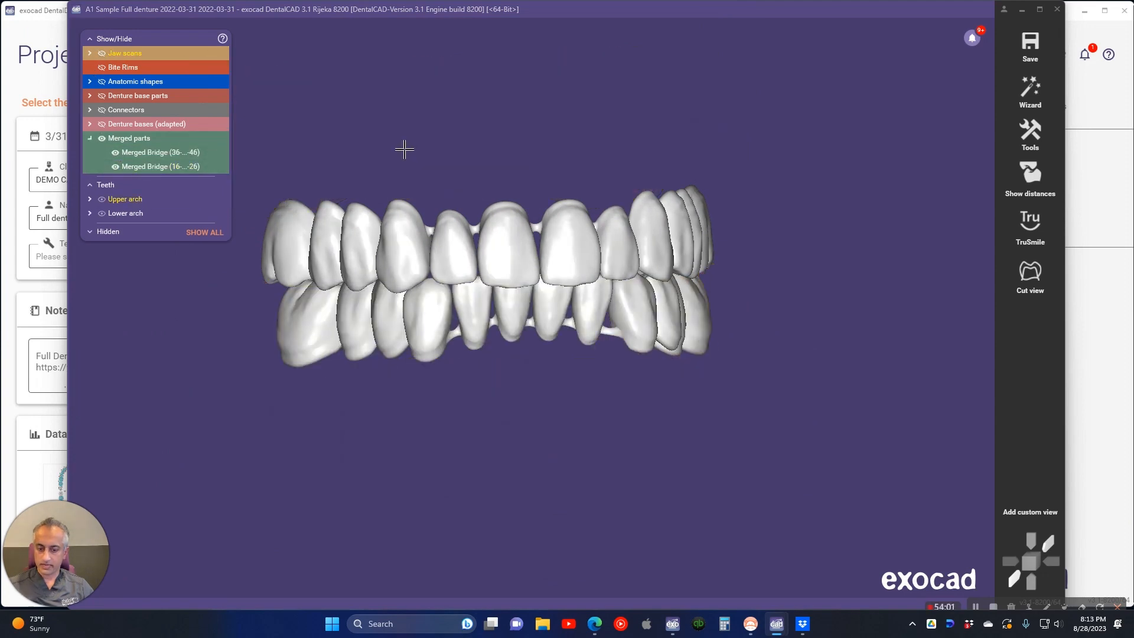
pyautogui.moveTo(404, 150); pyautogui.dragTo(593, 147, button='right')
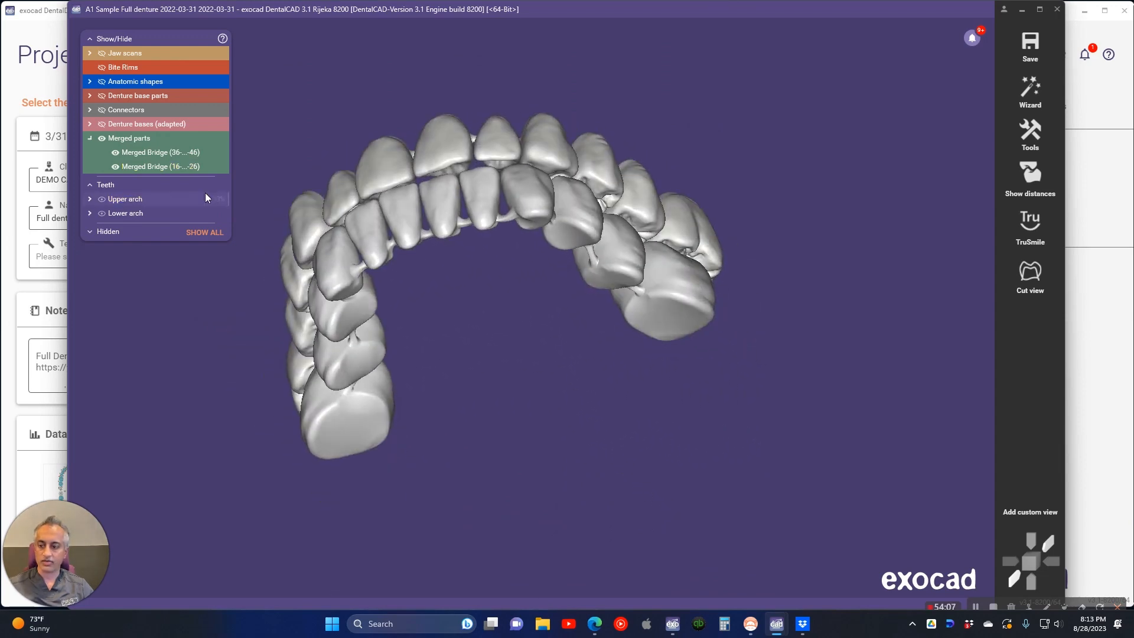
# Show the adapted denture bases again and inspect how the merged bridges fit them from below and from the side
pyautogui.click(101, 123)
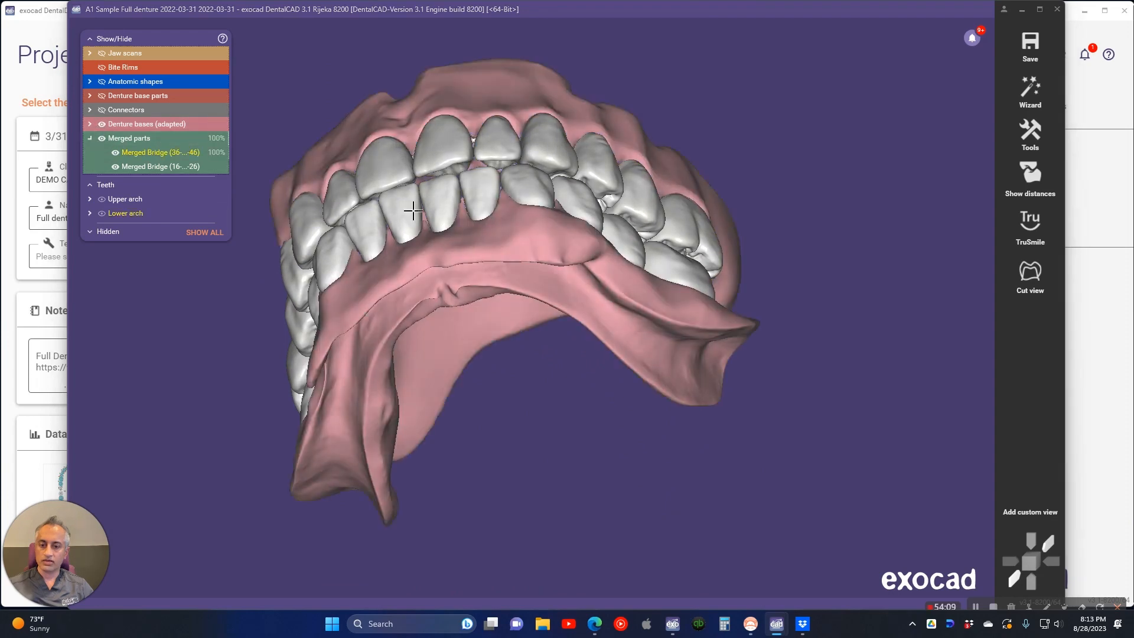
pyautogui.scroll(5, 435, 197)
pyautogui.moveTo(484, 172); pyautogui.dragTo(483, 182, button='right')
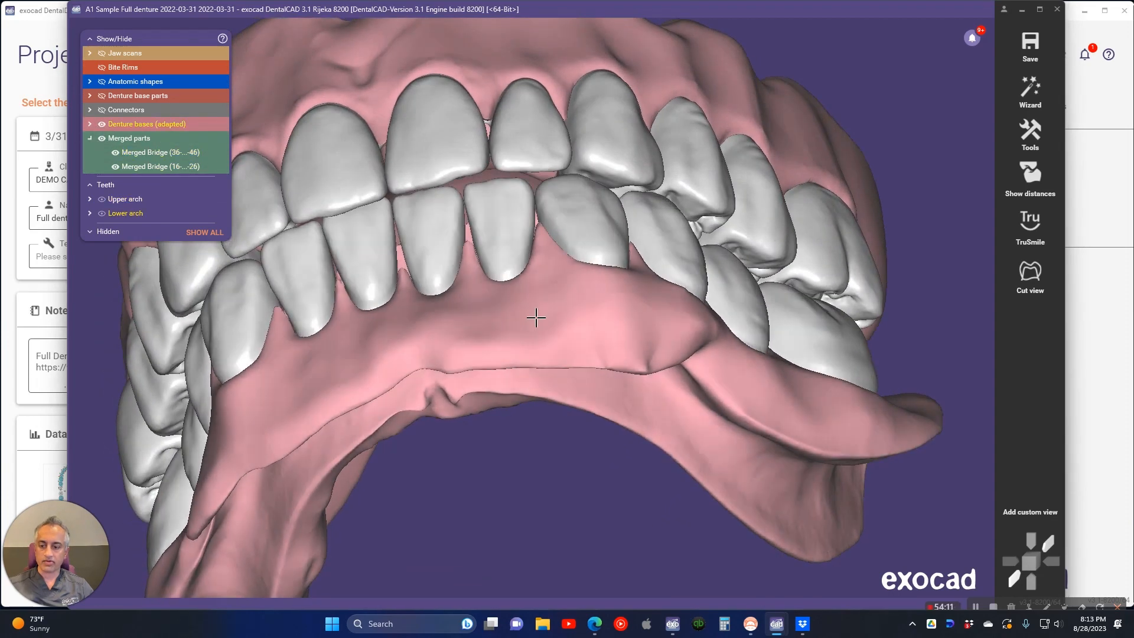
pyautogui.scroll(-4, 534, 316)
pyautogui.moveTo(329, 119); pyautogui.dragTo(363, 124, button='right')
pyautogui.scroll(-3, 439, 107)
pyautogui.moveTo(440, 106); pyautogui.dragTo(885, 110, button='right')
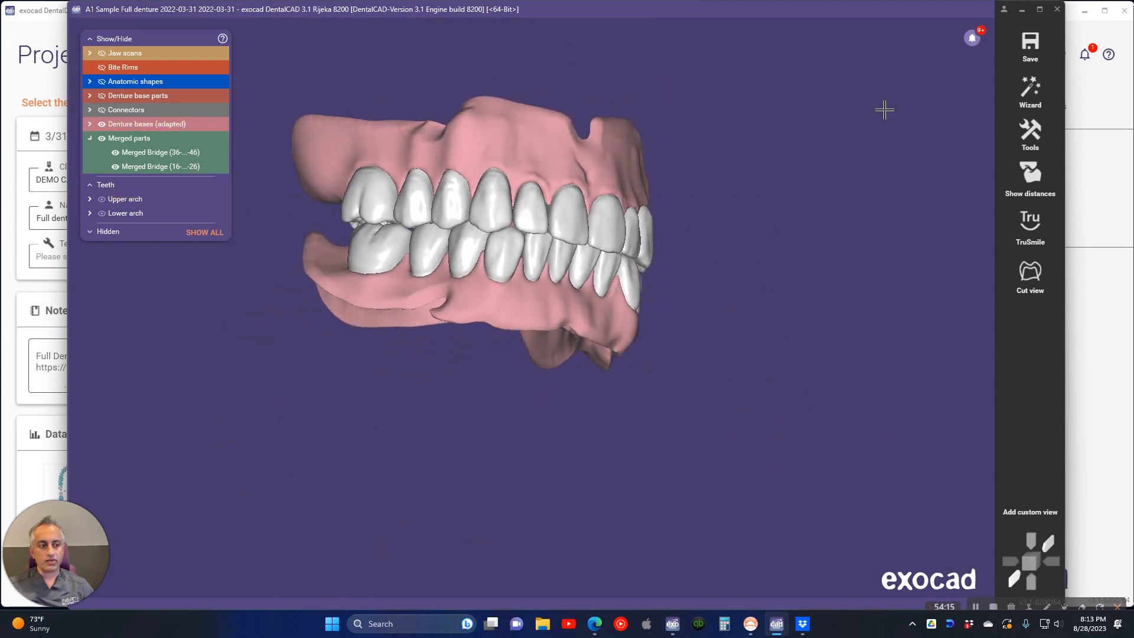
# Switch from expert mode to the wizard's Merge to Monoblock stage and open the project folder in File Explorer
pyautogui.click(1029, 90)
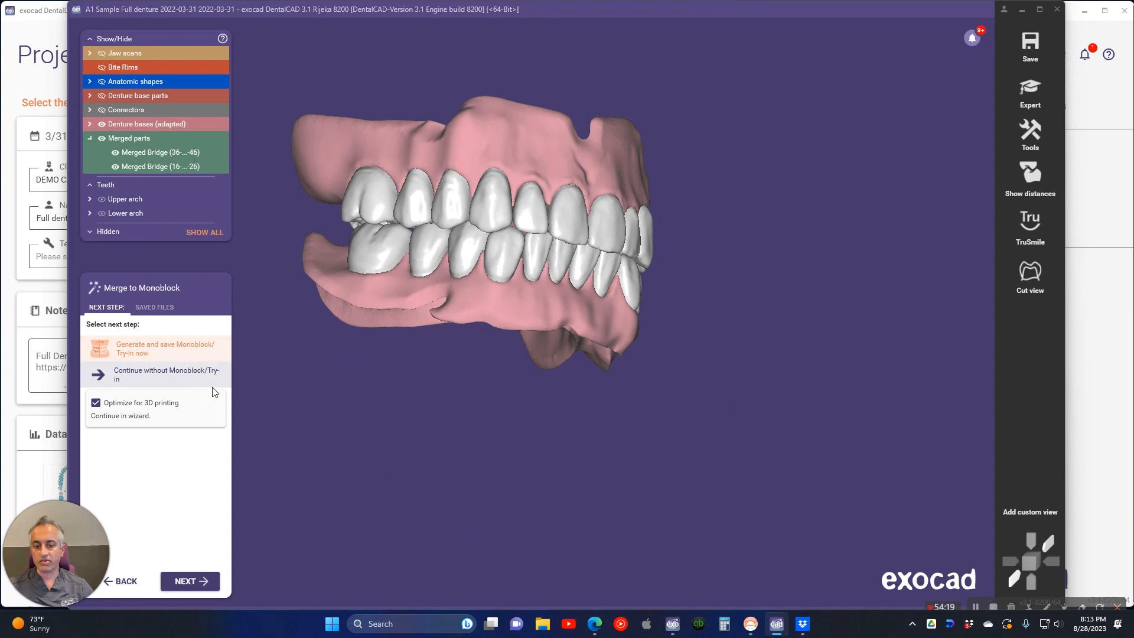
pyautogui.moveTo(506, 355); pyautogui.dragTo(547, 204, button='right')
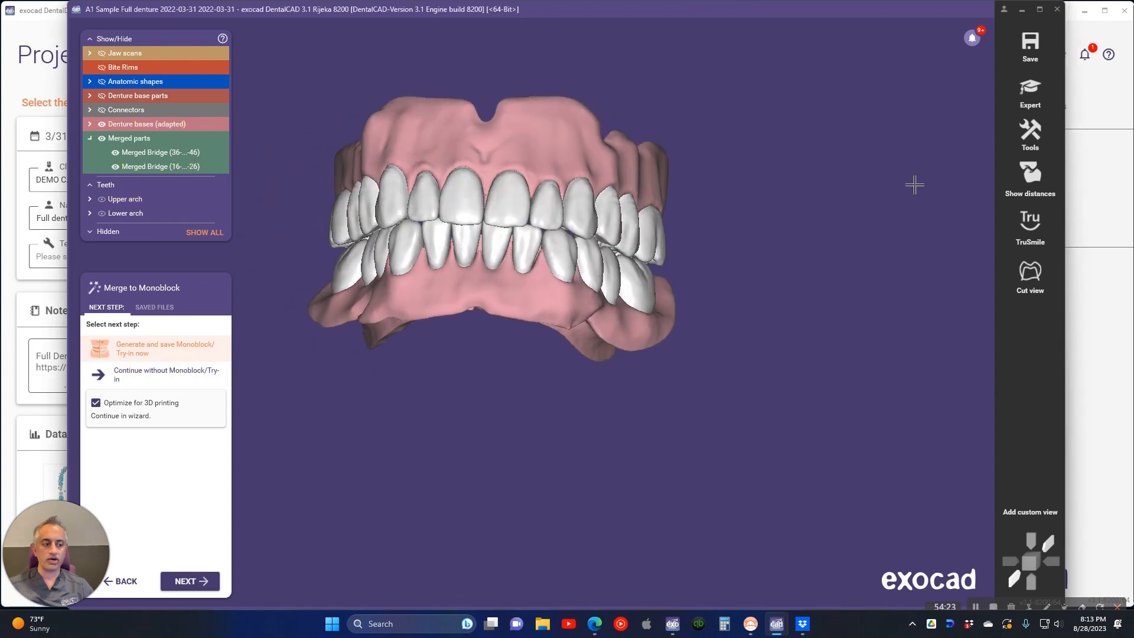
pyautogui.click(1043, 128)
pyautogui.click(935, 512)
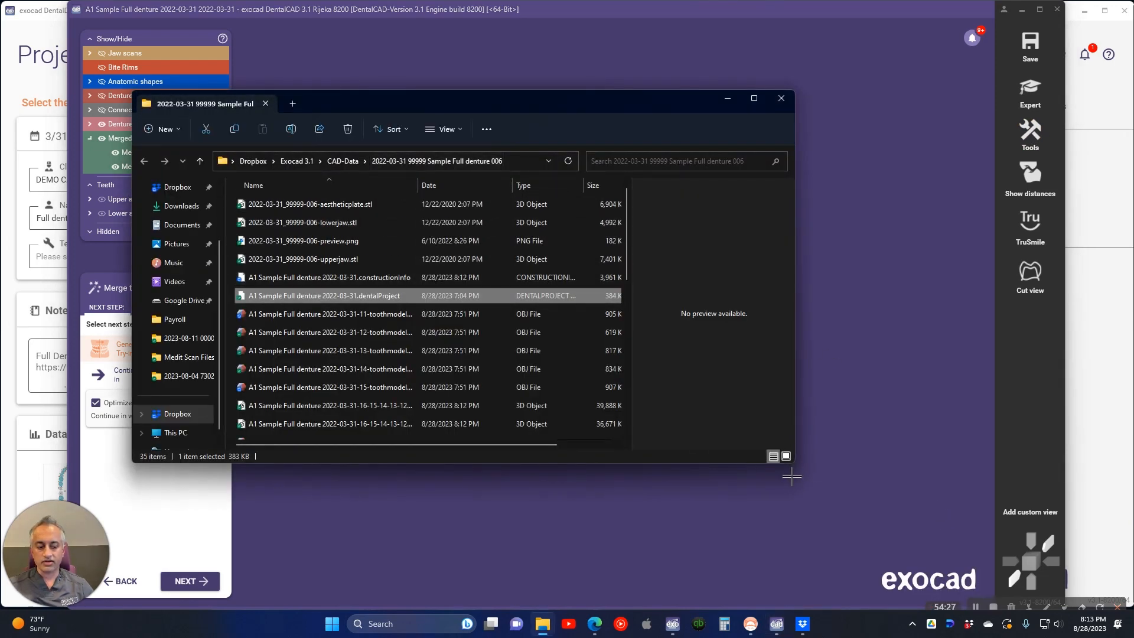
# Enlarge the project folder window, look through the output files and sort them by date with the newest first
pyautogui.moveTo(795, 466); pyautogui.dragTo(971, 517)
pyautogui.scroll(-6, 395, 313)
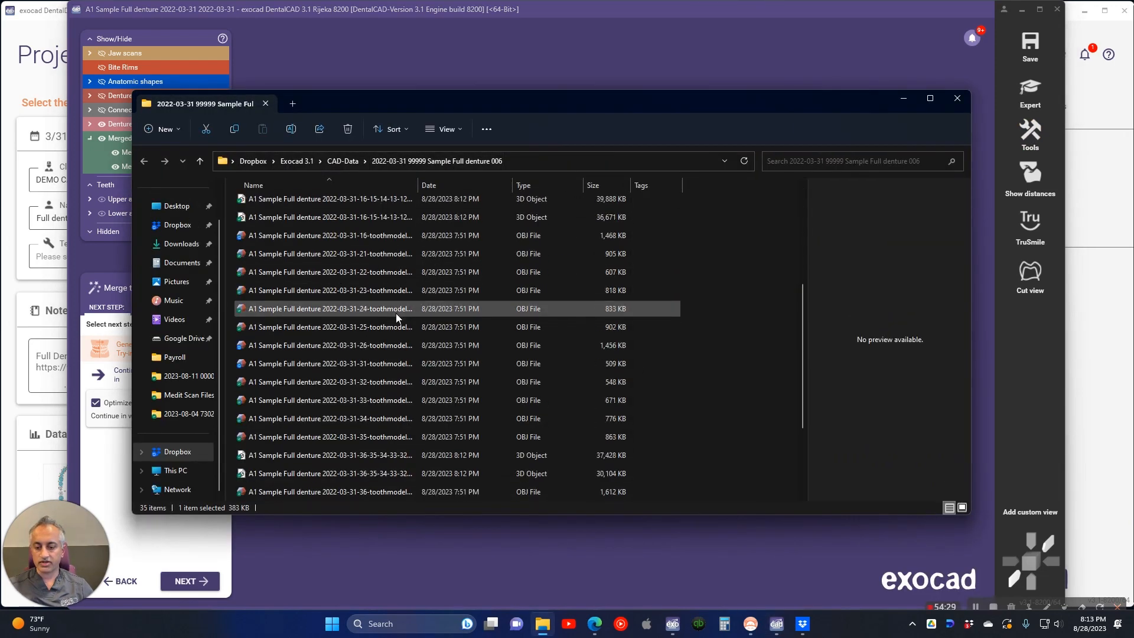
pyautogui.scroll(3, 395, 274)
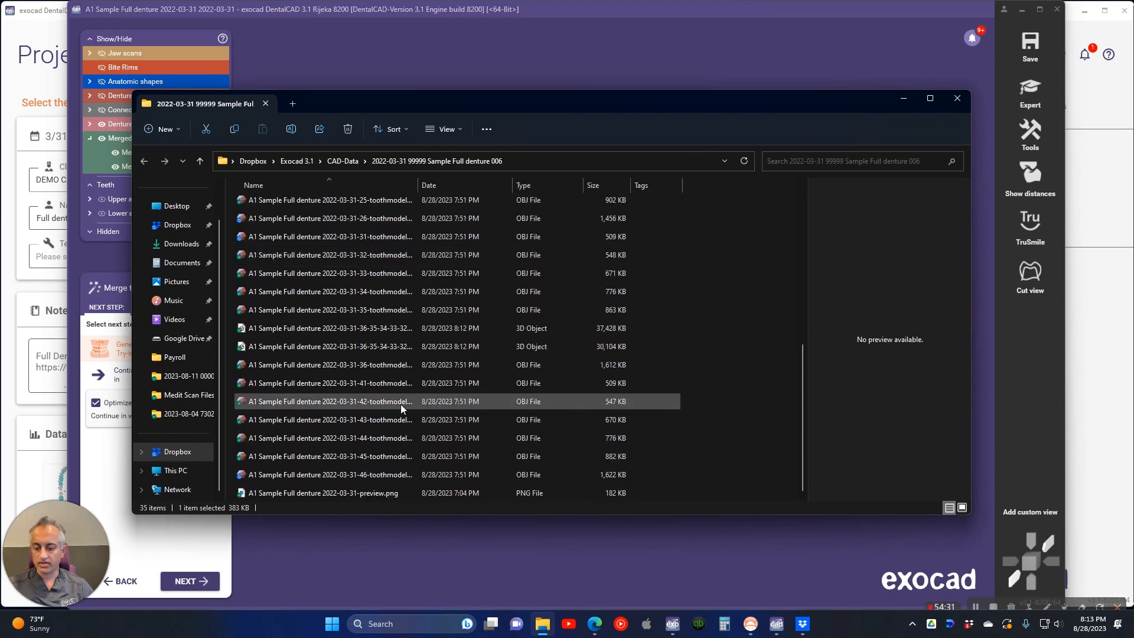
pyautogui.moveTo(419, 185); pyautogui.dragTo(450, 187)
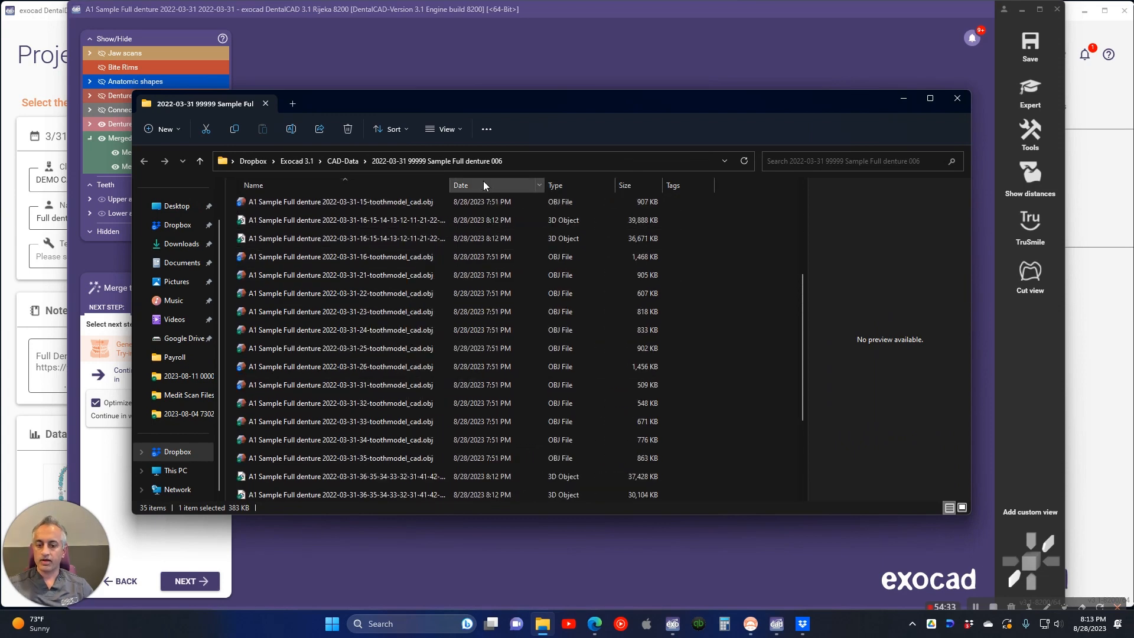
pyautogui.click(477, 179)
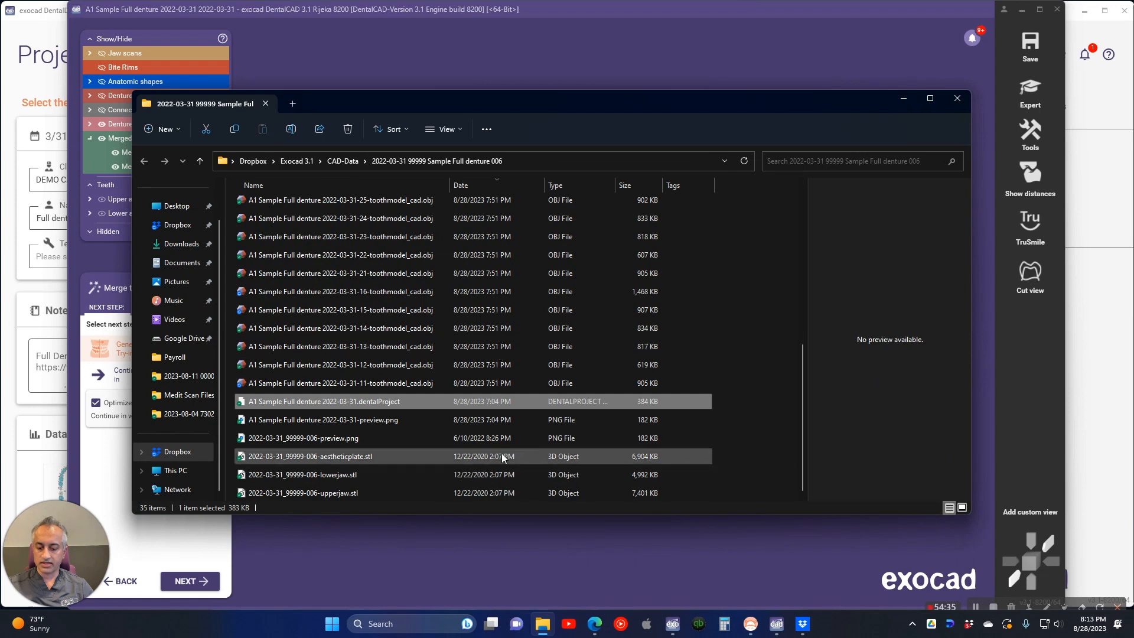
pyautogui.scroll(6, 500, 462)
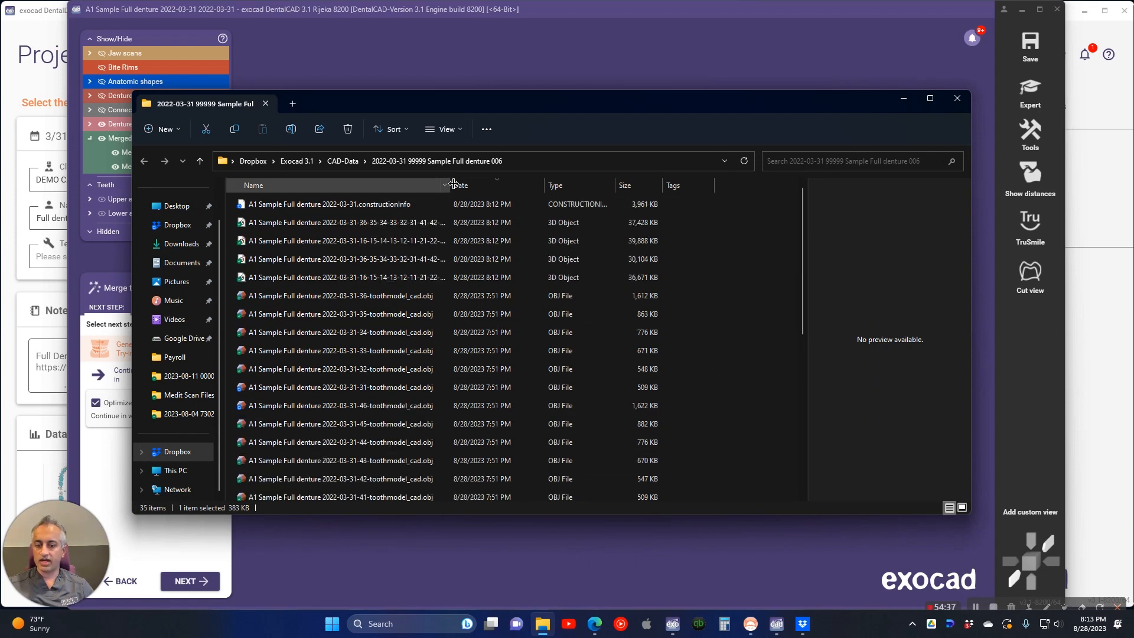
# Show the full file names, check the upper and lower bridge_cad and prostheticbase_cad STL files, and close the project folder
pyautogui.moveTo(450, 185); pyautogui.dragTo(572, 185)
pyautogui.click(564, 221)
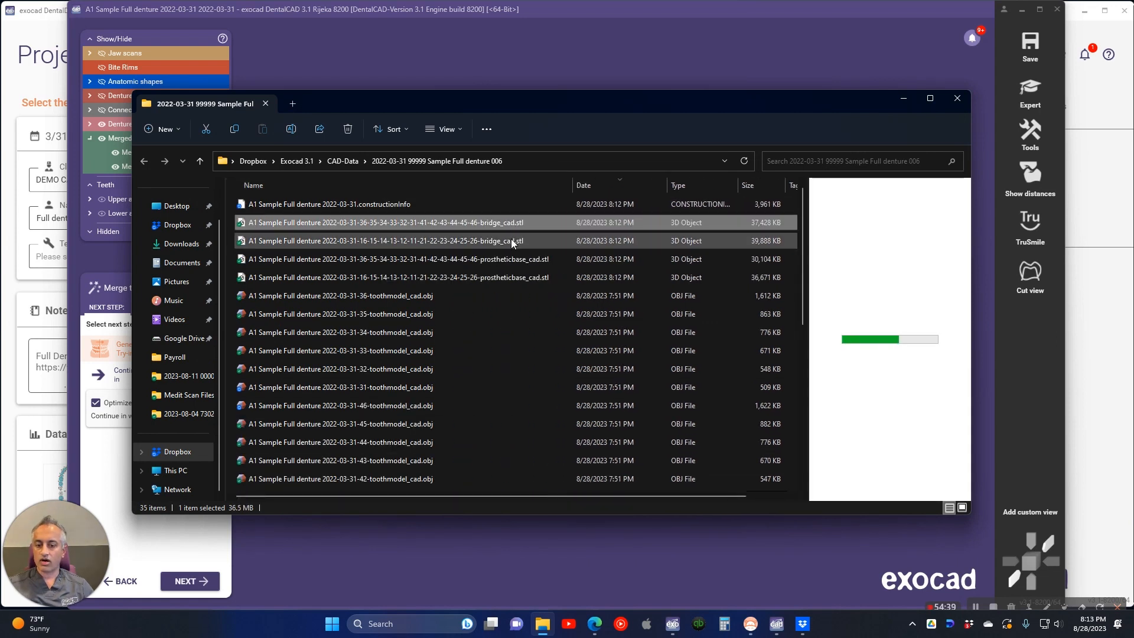
pyautogui.click(512, 238)
pyautogui.click(526, 261)
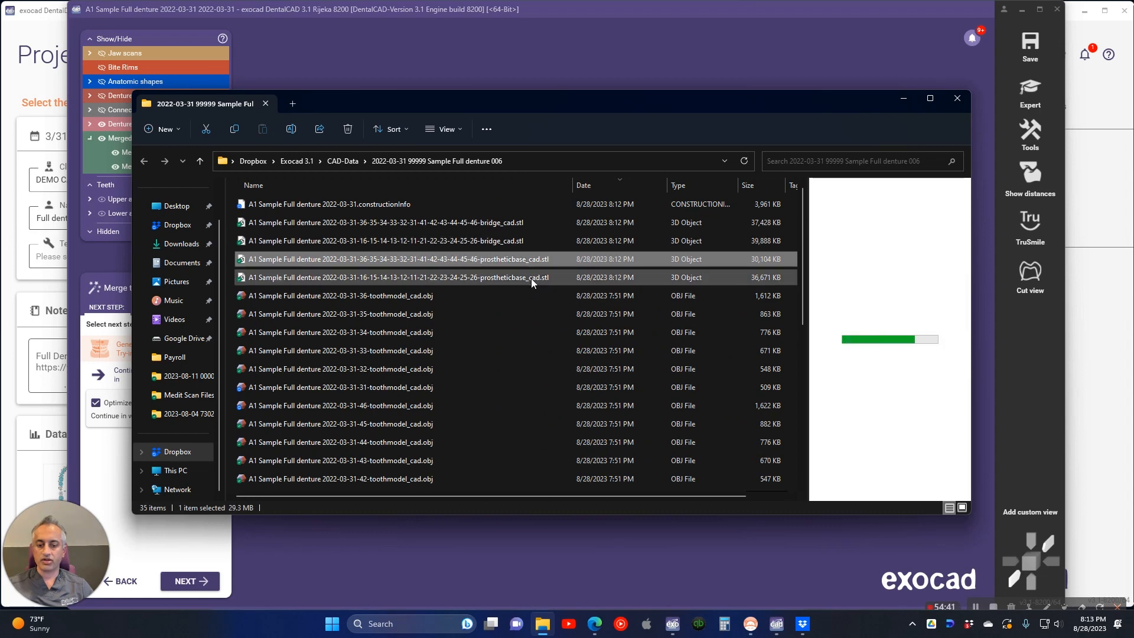
pyautogui.click(530, 278)
pyautogui.click(958, 98)
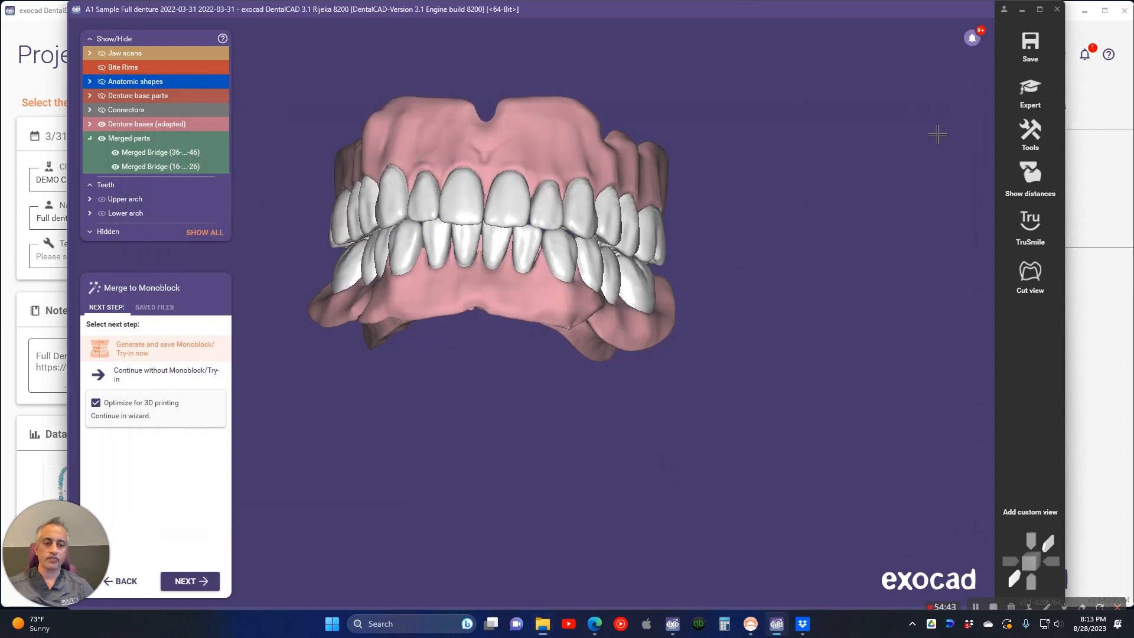
# Continue without a Monoblock/Try-in and finish the wizard with the I'm done option
pyautogui.click(171, 371)
pyautogui.click(190, 582)
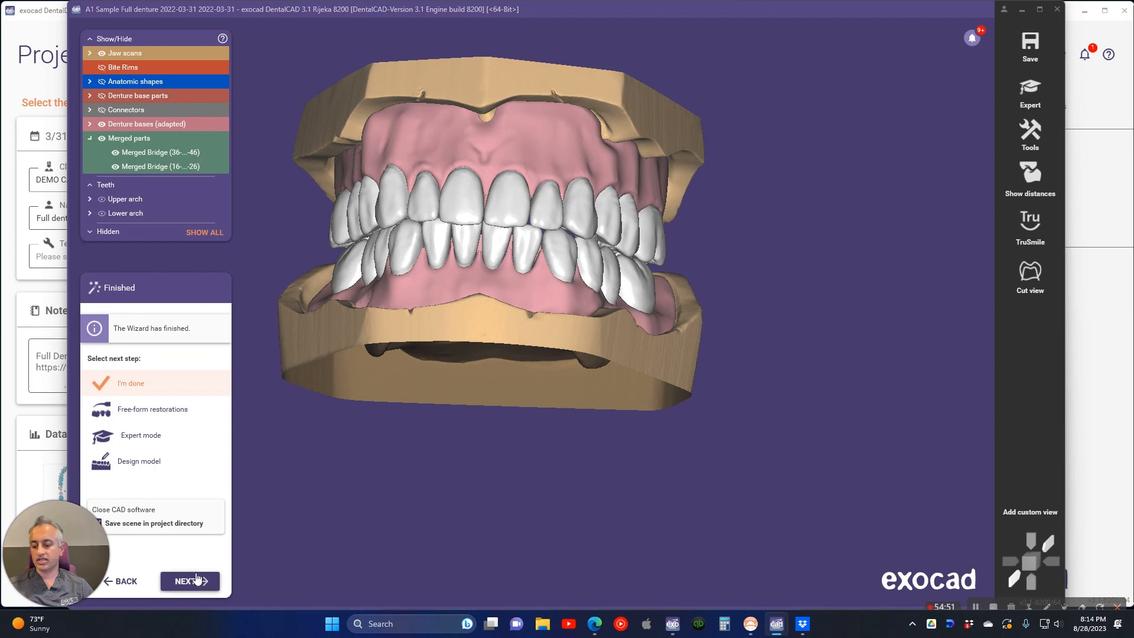
pyautogui.rightClick(442, 293)
pyautogui.click(191, 581)
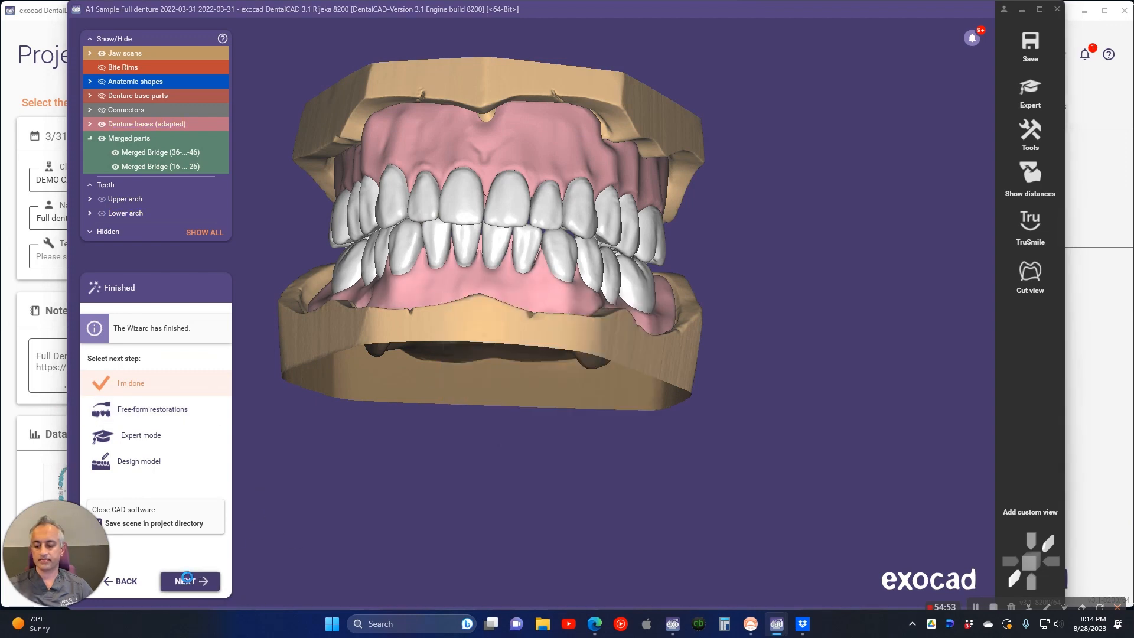